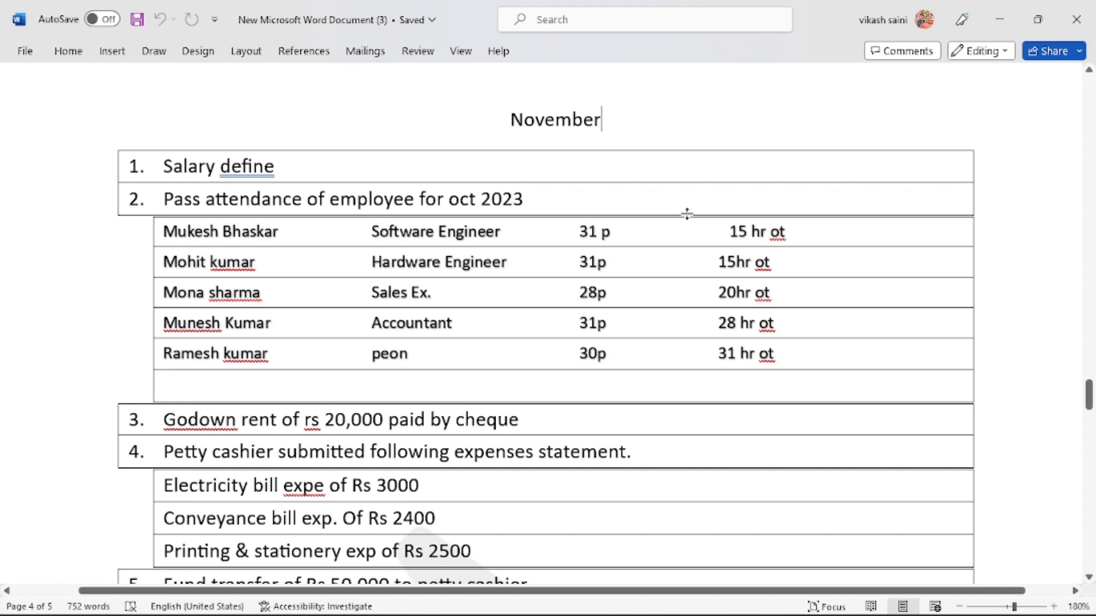
- Switch from the Word November task list to TallyPrime's Gateway of Tally
{"action": "key", "text": "alt+Tab"}
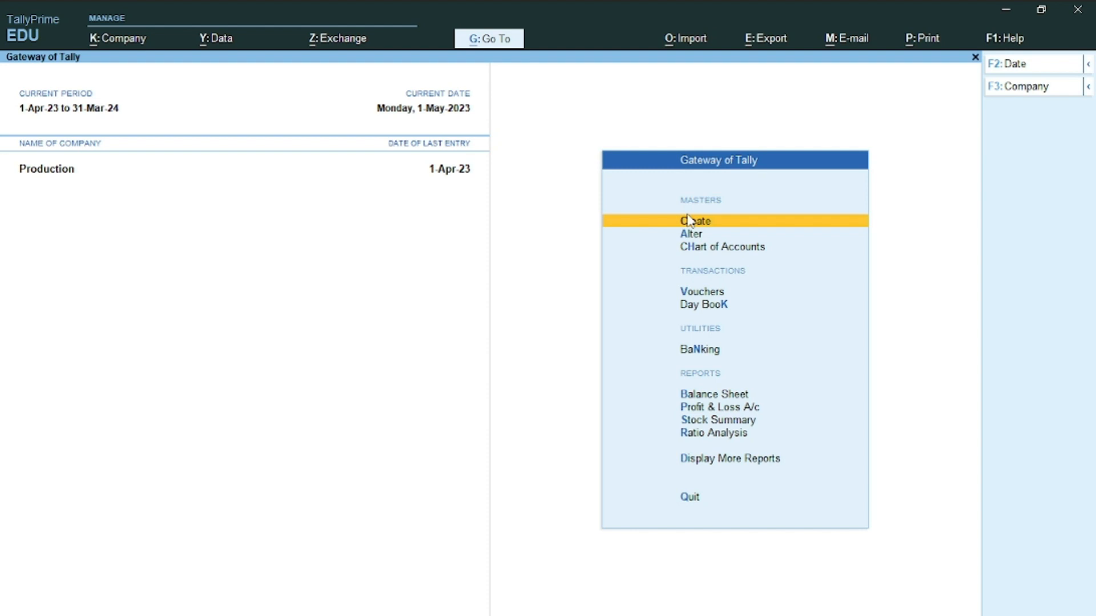
{"action": "key", "text": "Down"}
{"action": "key", "text": "Return"}
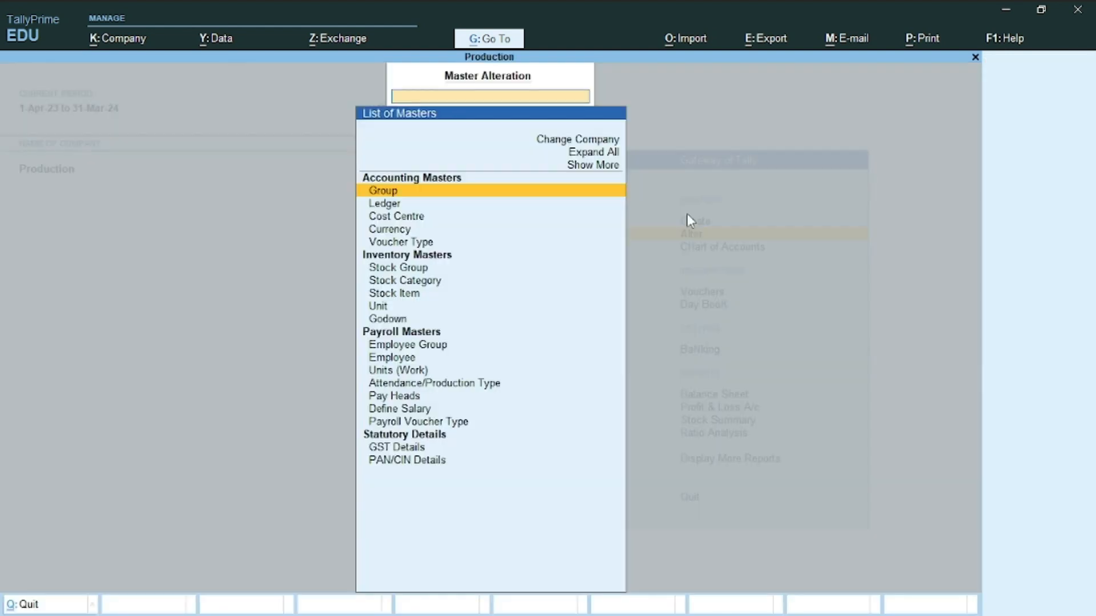
{"action": "key", "text": "Down"}
{"action": "key", "text": "Down"}
{"action": "key", "text": "Down"}
{"action": "key", "text": "Down"}
{"action": "key", "text": "Up"}
{"action": "key", "text": "Up"}
{"action": "key", "text": "Up"}
{"action": "key", "text": "Up"}
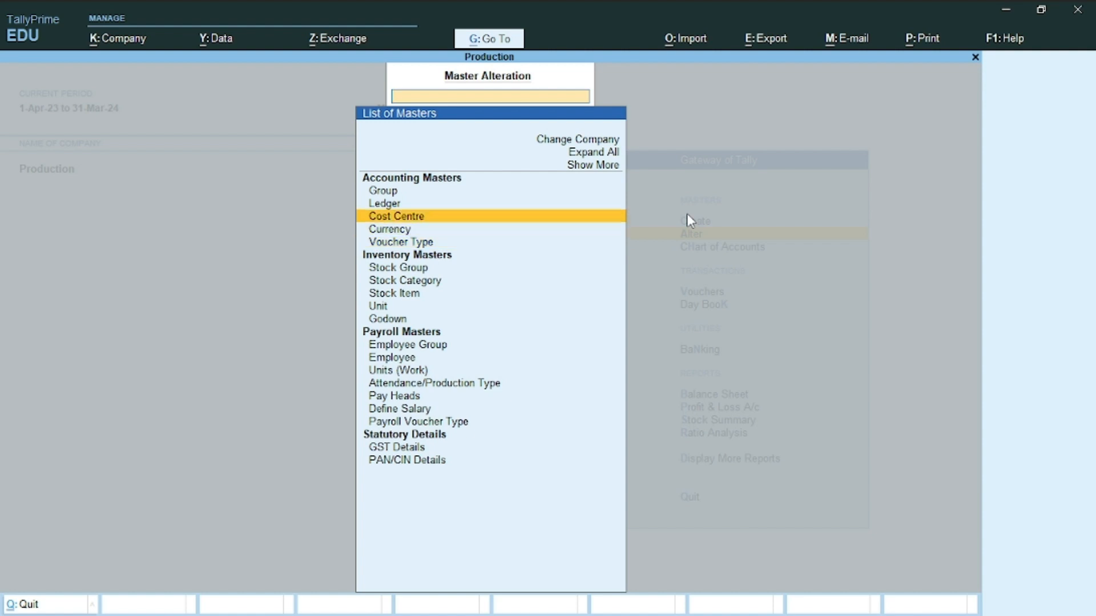
{"action": "key", "text": "Up"}
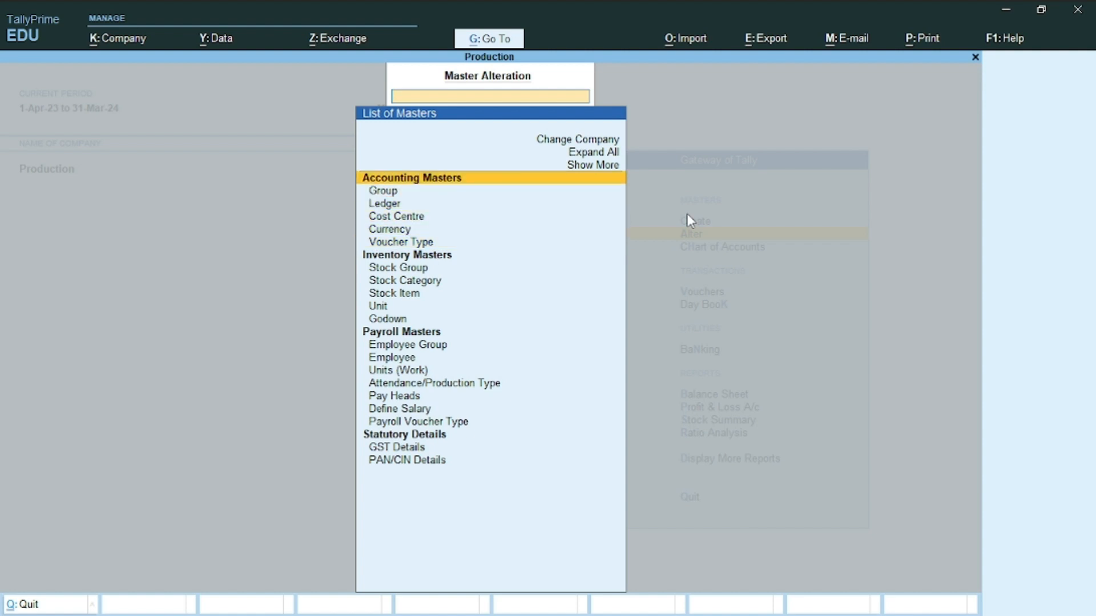
{"action": "key", "text": "Down"}
{"action": "key", "text": "Down"}
{"action": "key", "text": "Down"}
{"action": "key", "text": "Down"}
{"action": "key", "text": "Down"}
{"action": "key", "text": "Down"}
{"action": "key", "text": "Down"}
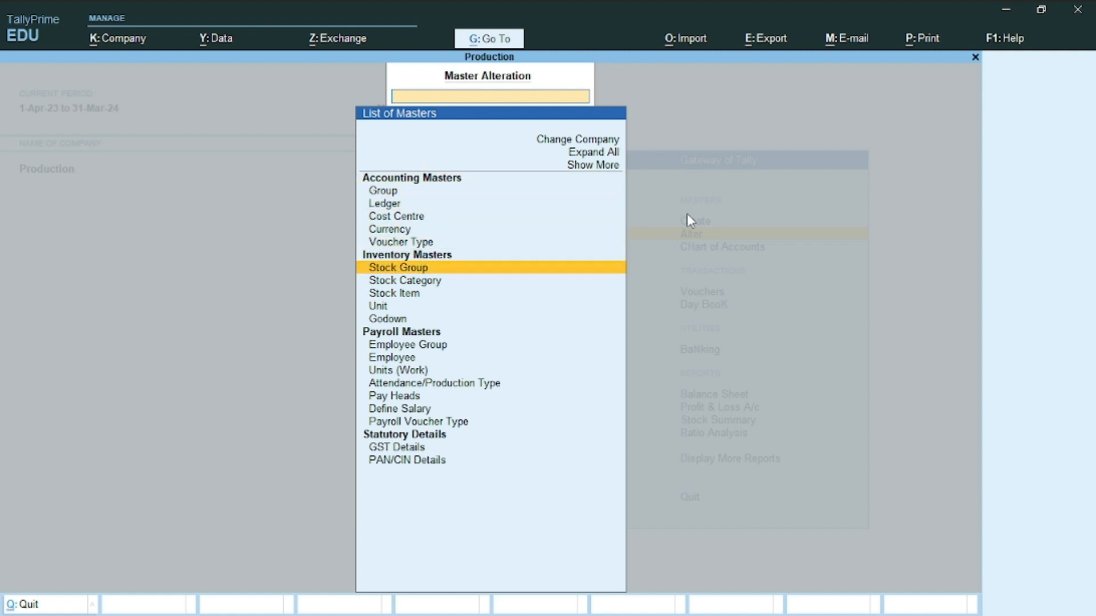
{"action": "key", "text": "Down"}
{"action": "key", "text": "Down"}
{"action": "key", "text": "Down"}
{"action": "key", "text": "Down"}
{"action": "key", "text": "Down"}
{"action": "key", "text": "Down"}
{"action": "key", "text": "Down"}
{"action": "key", "text": "Down"}
{"action": "key", "text": "Down"}
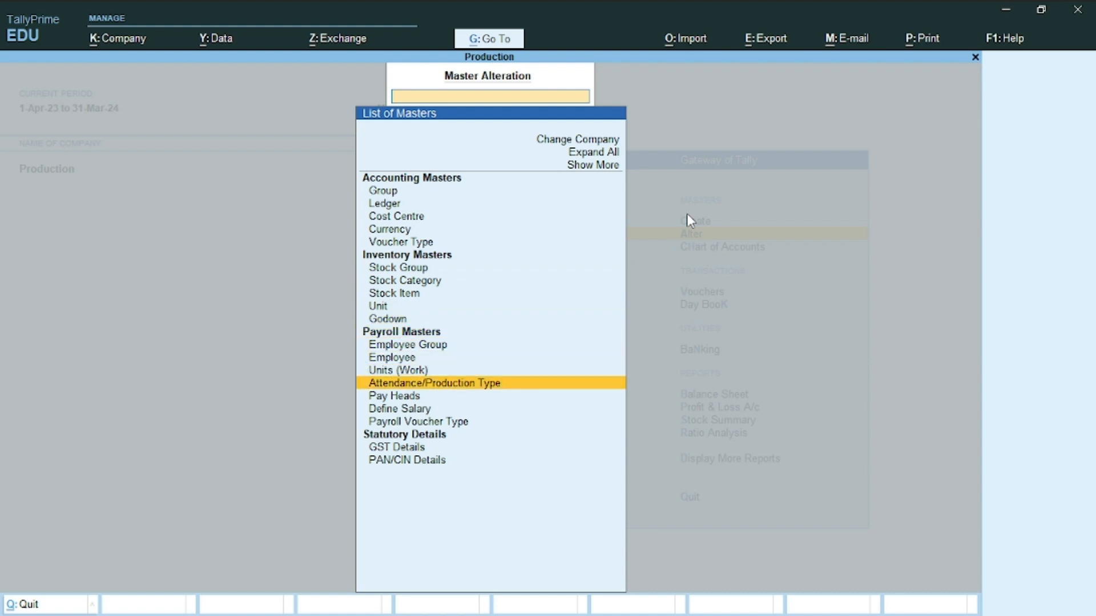
{"action": "key", "text": "Down"}
{"action": "key", "text": "Down"}
{"action": "key", "text": "Return"}
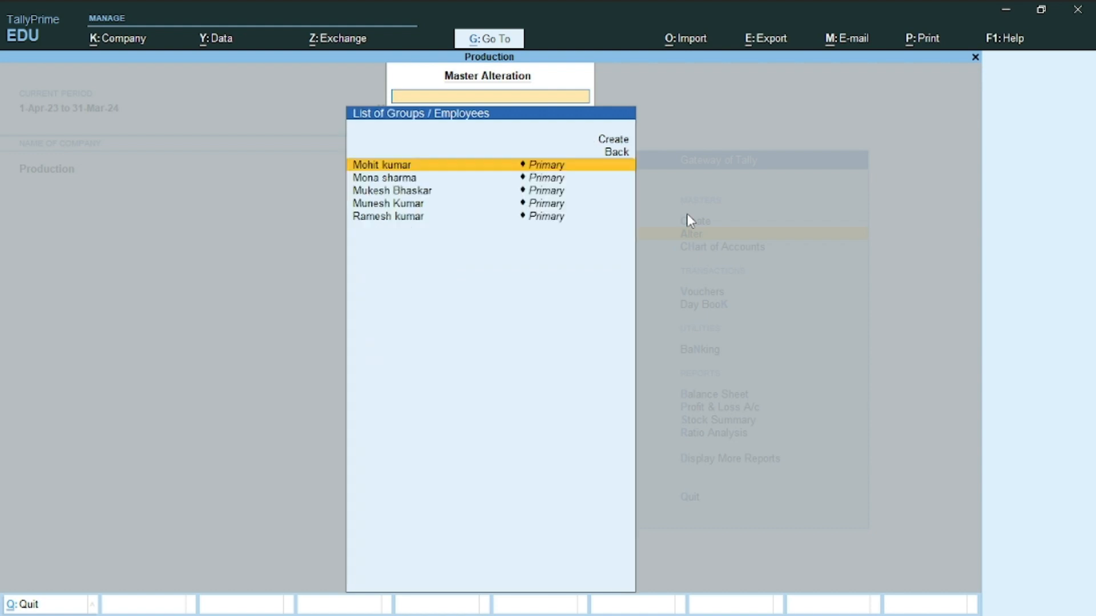
{"action": "key", "text": "Return"}
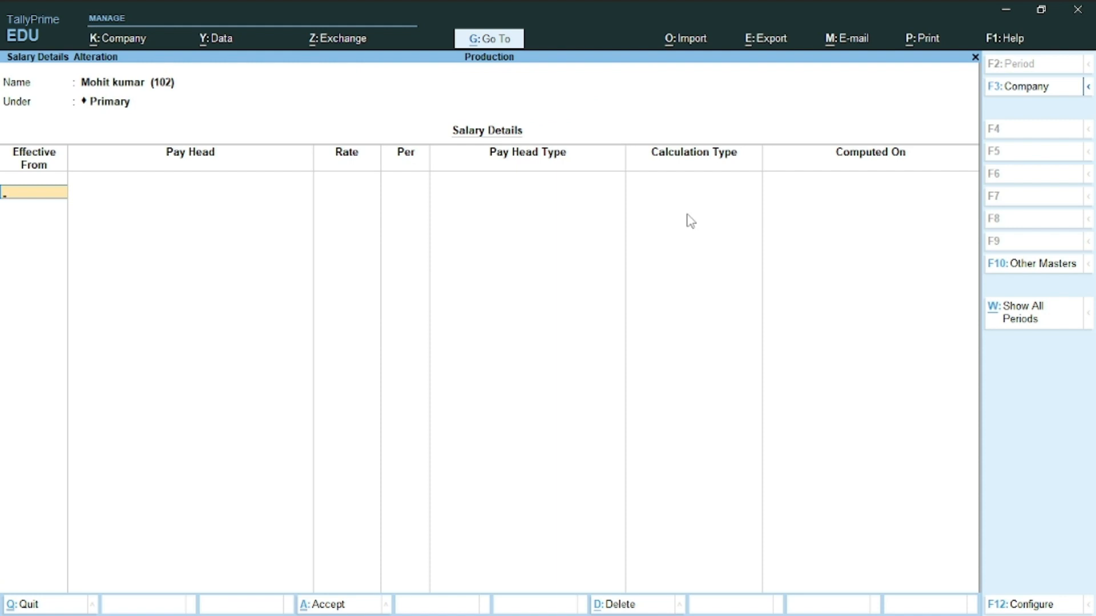
{"action": "type", "text": "1-Apr-23"}
{"action": "key", "text": "Return"}
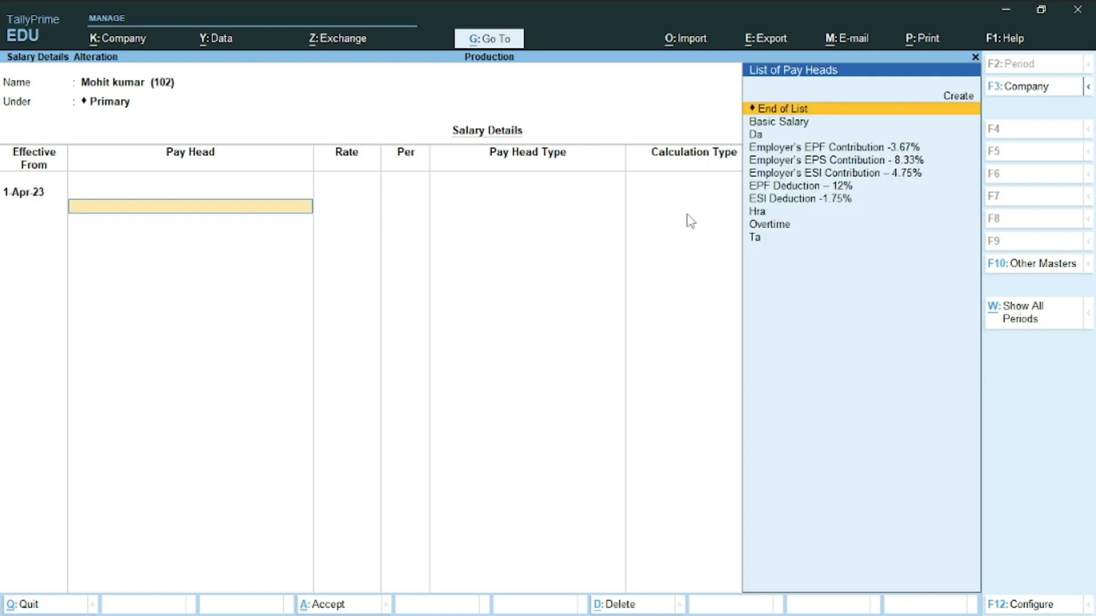
{"action": "key", "text": "Down"}
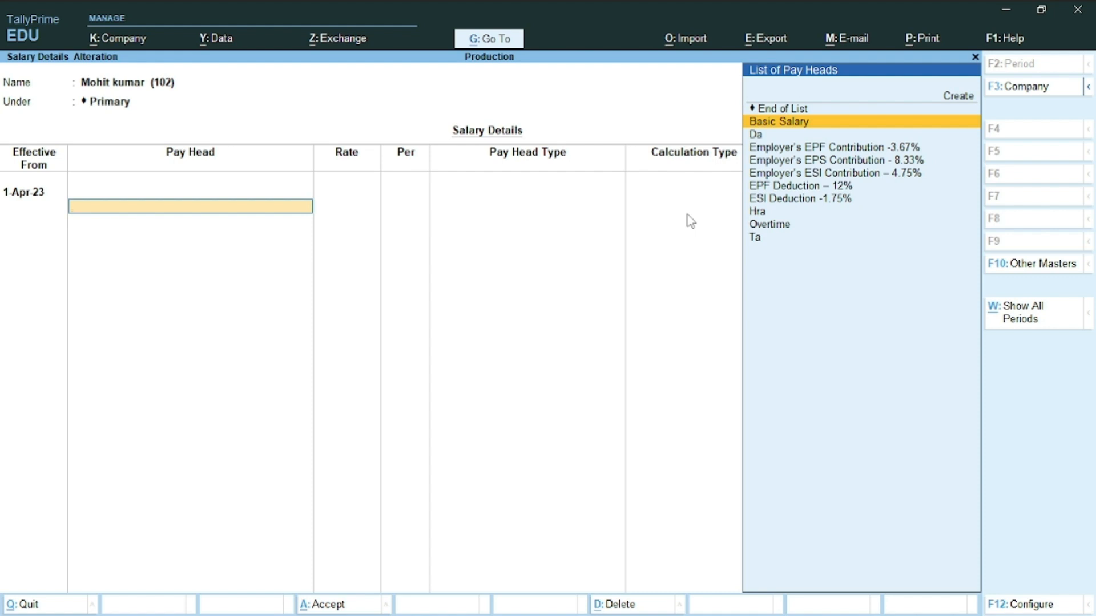
{"action": "key", "text": "Return"}
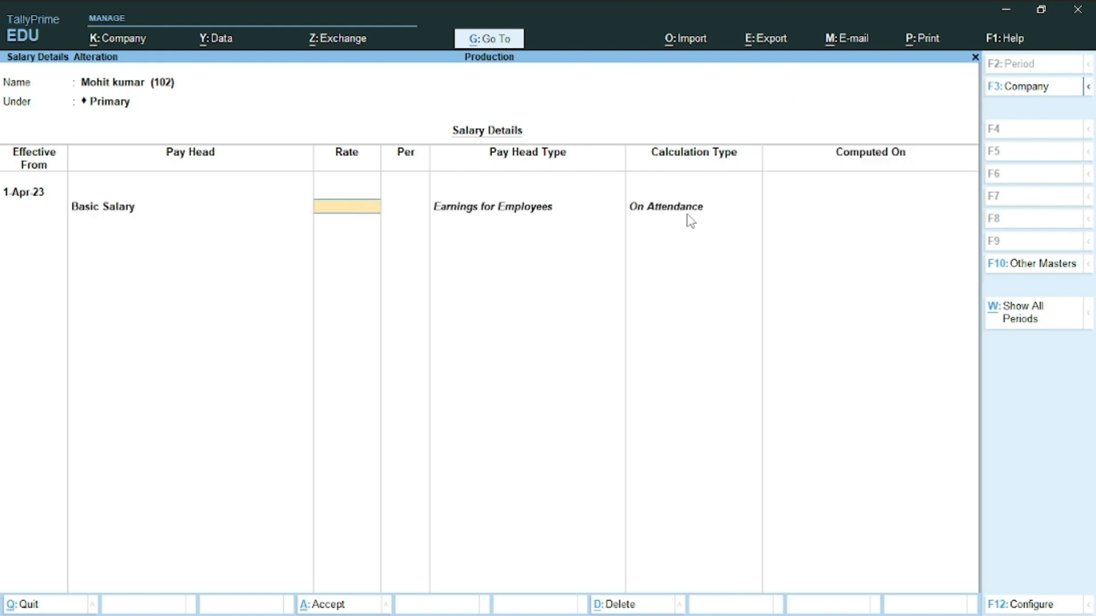
{"action": "key", "text": "alt+Tab"}
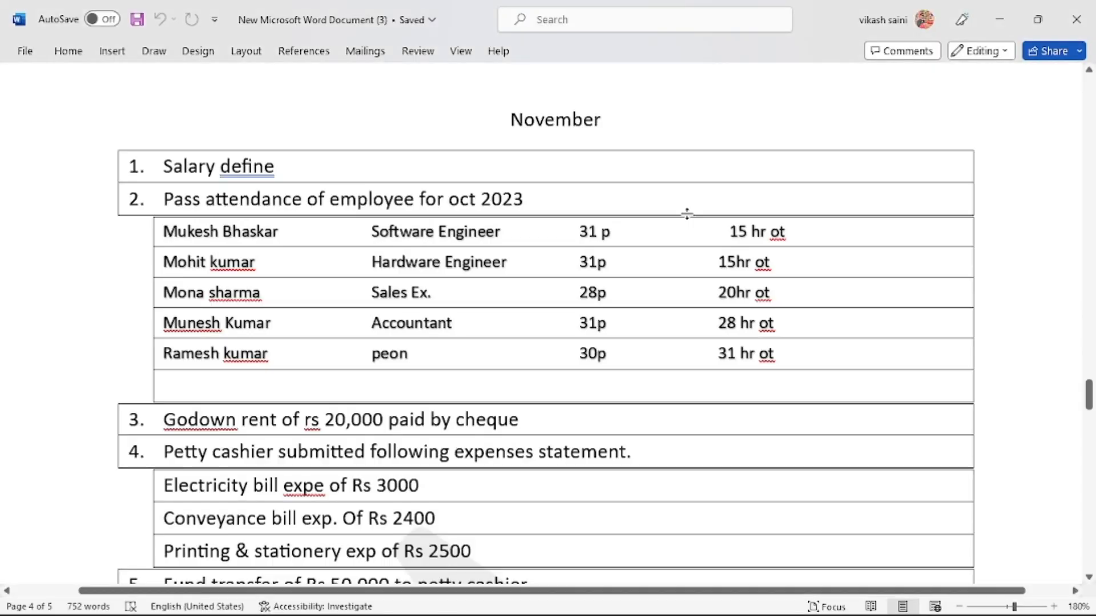
- Scroll Word to task 12's hiring table (basic 9135, TA 2400, OT 200/hr), then return to TallyPrime
{"action": "scroll", "coordinate": [687, 213], "scroll_direction": "up", "scroll_amount": 12}
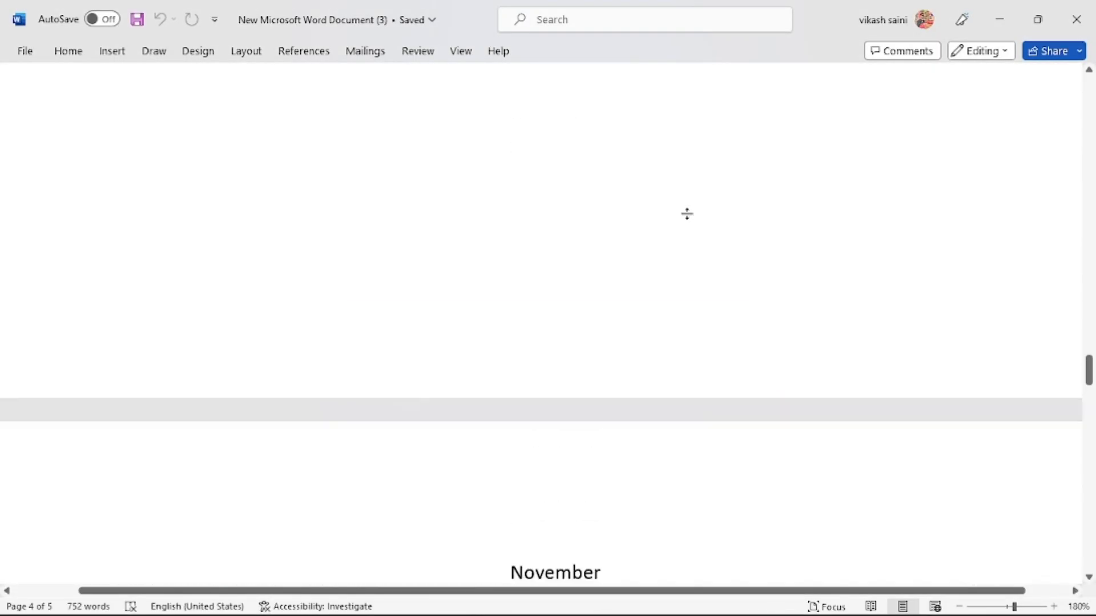
{"action": "scroll", "coordinate": [687, 213], "scroll_direction": "up", "scroll_amount": 15}
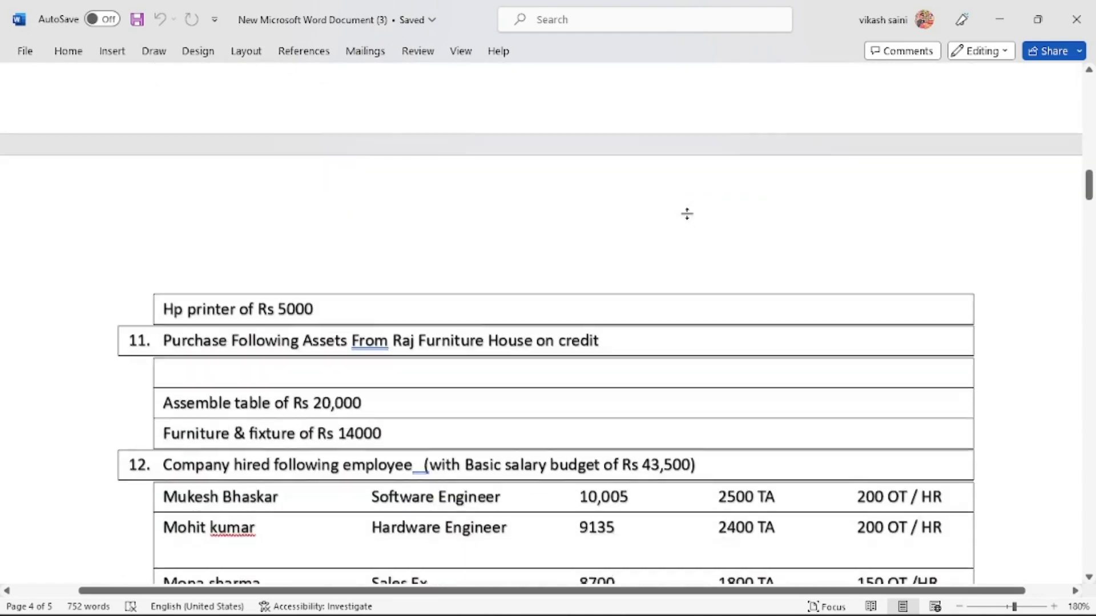
{"action": "scroll", "coordinate": [687, 213], "scroll_direction": "down", "scroll_amount": 3}
{"action": "scroll", "coordinate": [687, 214], "scroll_direction": "down", "scroll_amount": 3}
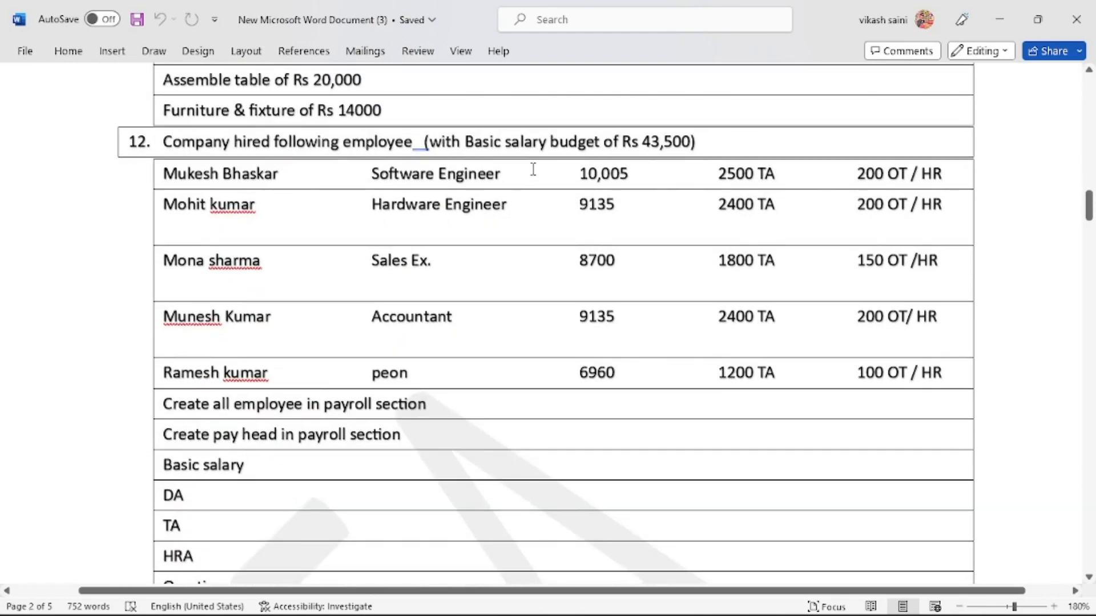
{"action": "key", "text": "alt+Tab"}
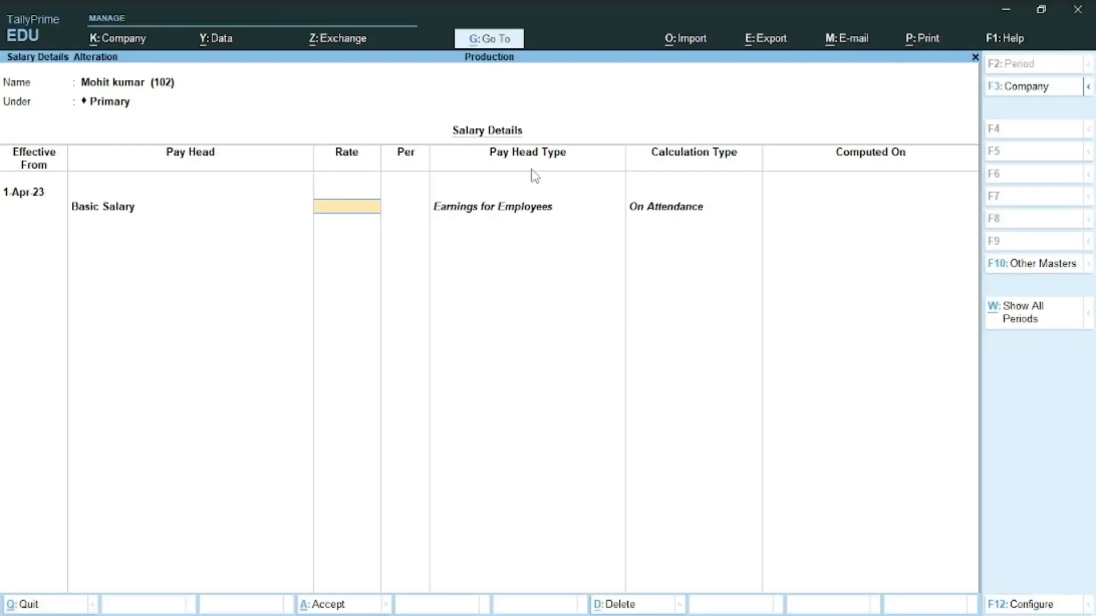
{"action": "key", "text": "alt+Tab"}
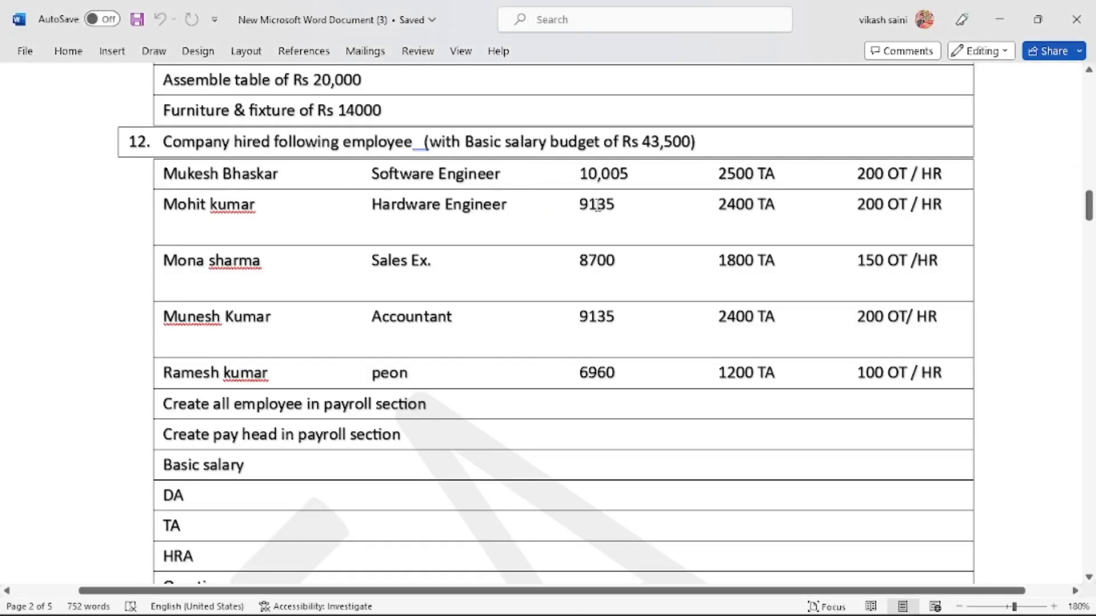
{"action": "key", "text": "alt+Tab"}
{"action": "type", "text": "9135"}
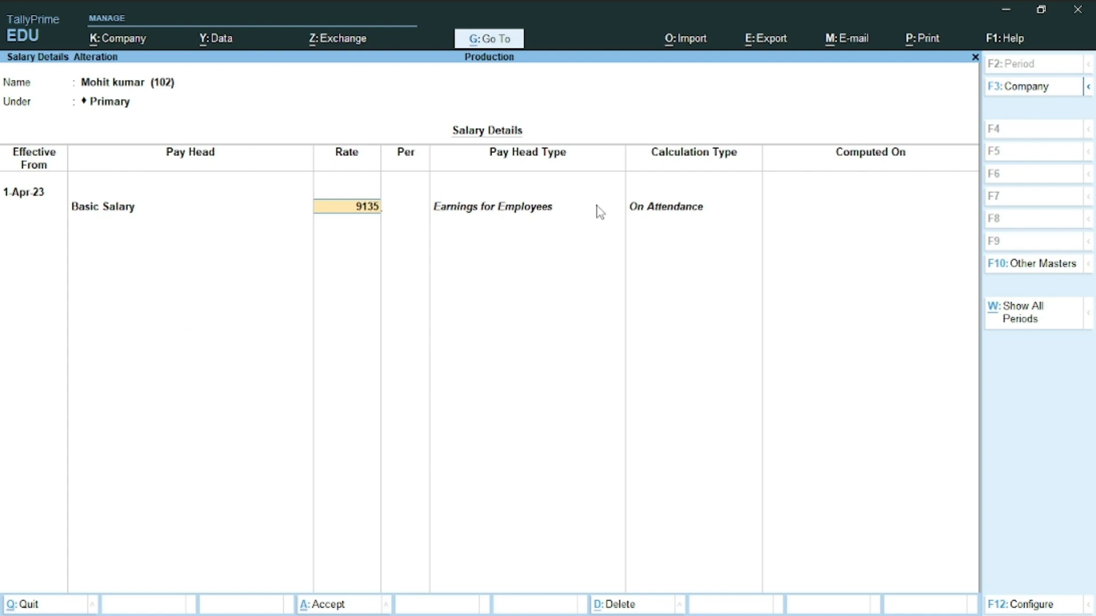
{"action": "key", "text": "Return"}
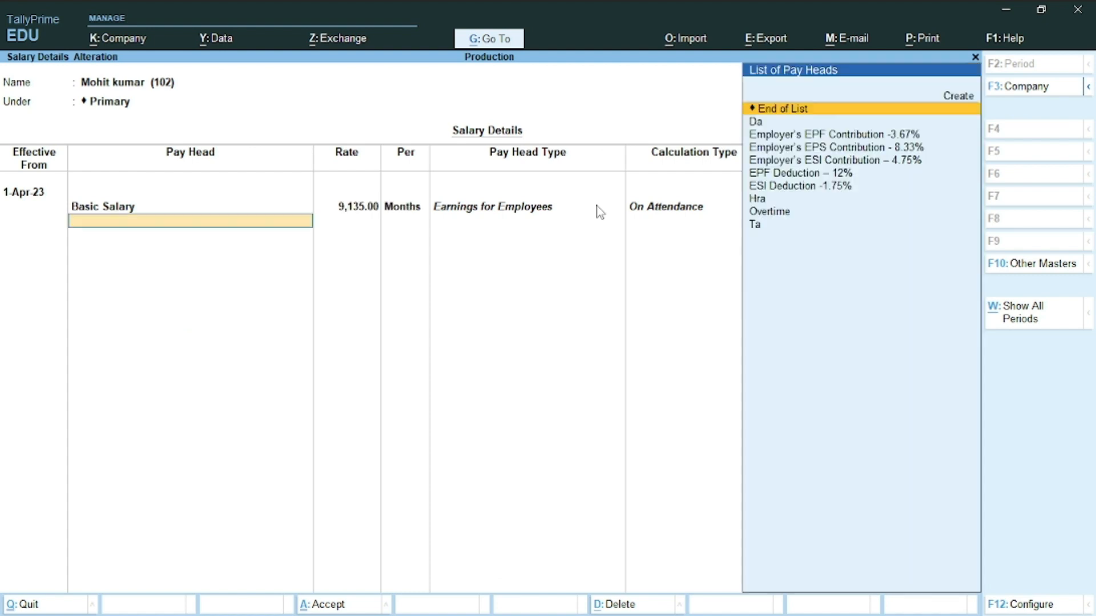
- Add the Da, Hra and Ta pay heads to the salary details
{"action": "key", "text": "Down"}
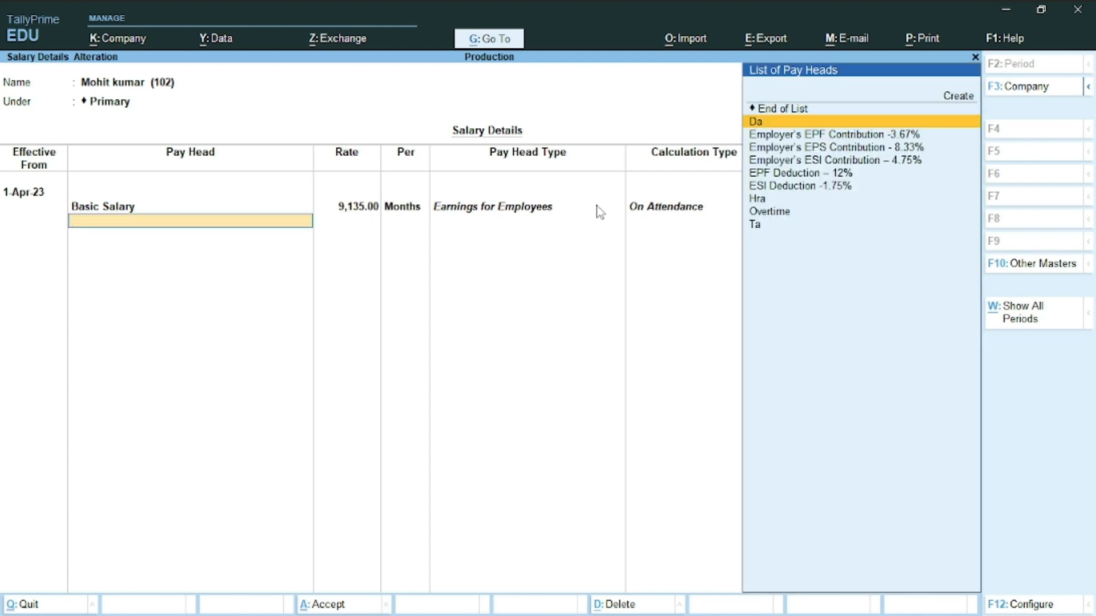
{"action": "key", "text": "Return"}
{"action": "key", "text": "Down"}
{"action": "key", "text": "Down"}
{"action": "key", "text": "Down"}
{"action": "key", "text": "Down"}
{"action": "key", "text": "Down"}
{"action": "key", "text": "Down"}
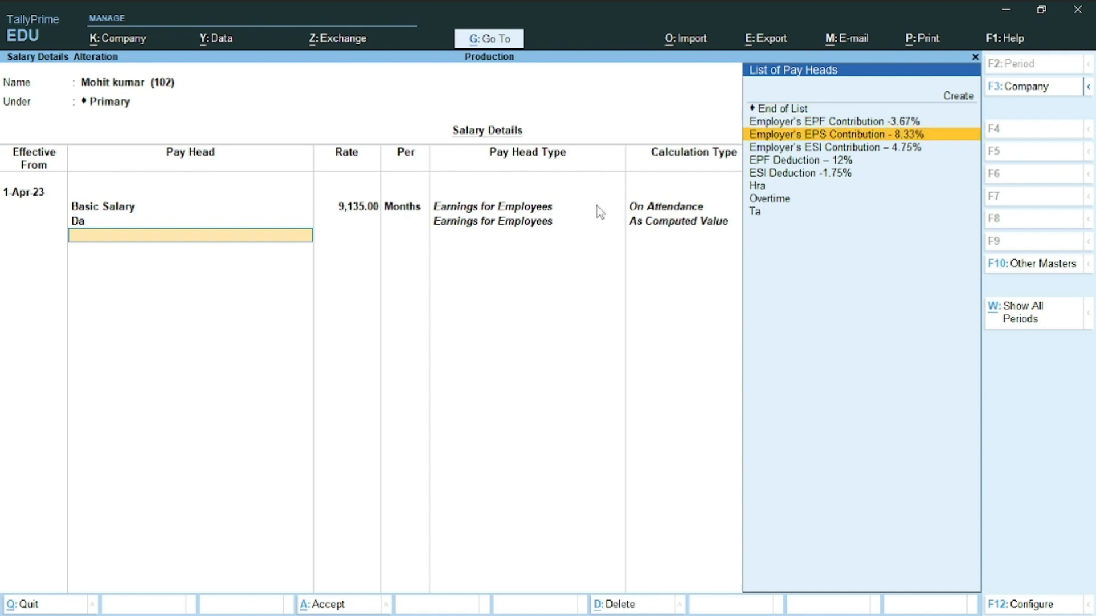
{"action": "key", "text": "Return"}
{"action": "key", "text": "Down"}
{"action": "key", "text": "Down"}
{"action": "key", "text": "Down"}
{"action": "key", "text": "Down"}
{"action": "key", "text": "Down"}
{"action": "key", "text": "Down"}
{"action": "key", "text": "Down"}
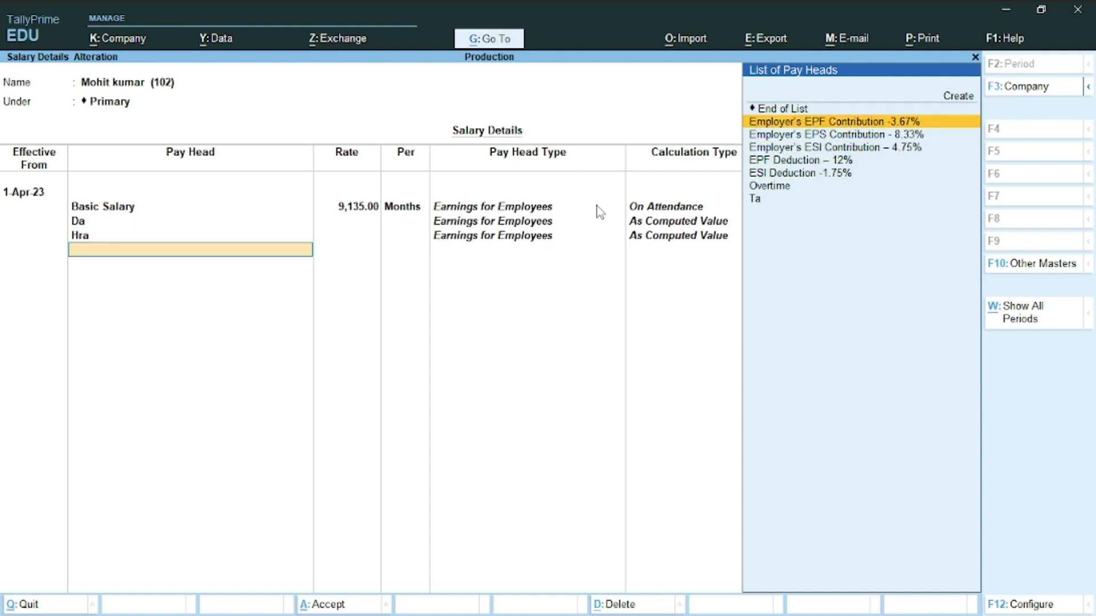
{"action": "key", "text": "Return"}
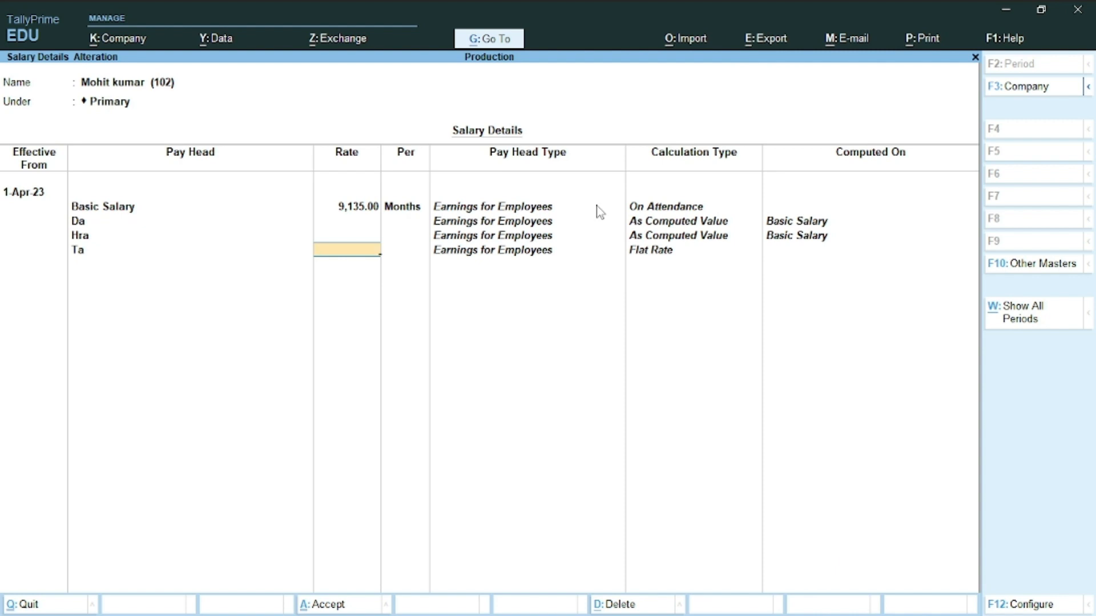
{"action": "key", "text": "alt+Tab"}
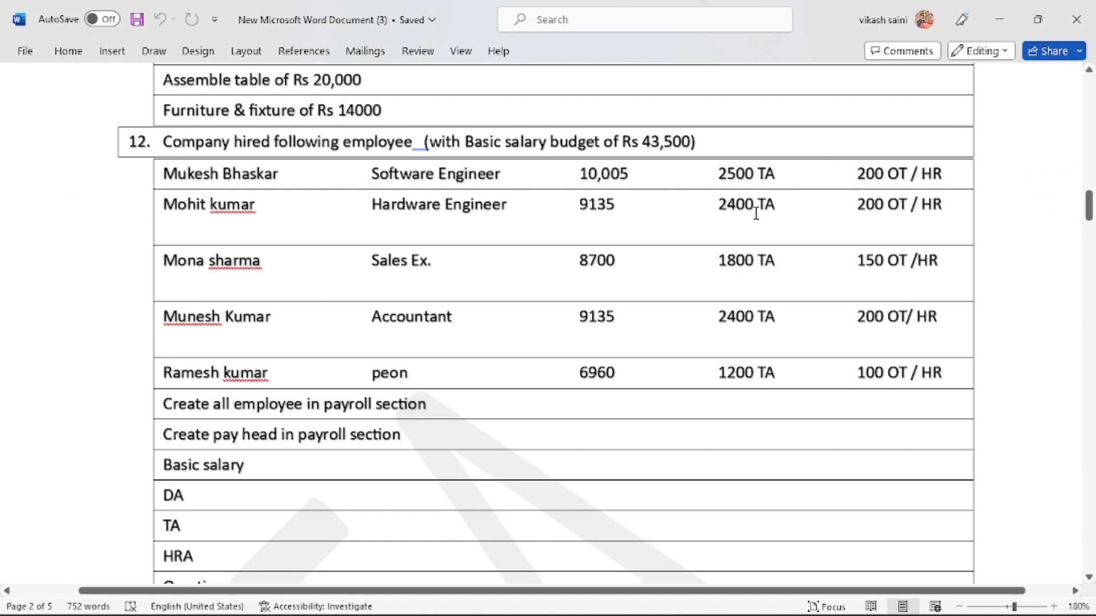
- Look up the TA amount in Word and enter 2400 as the Ta rate
{"action": "key", "text": "alt+Tab"}
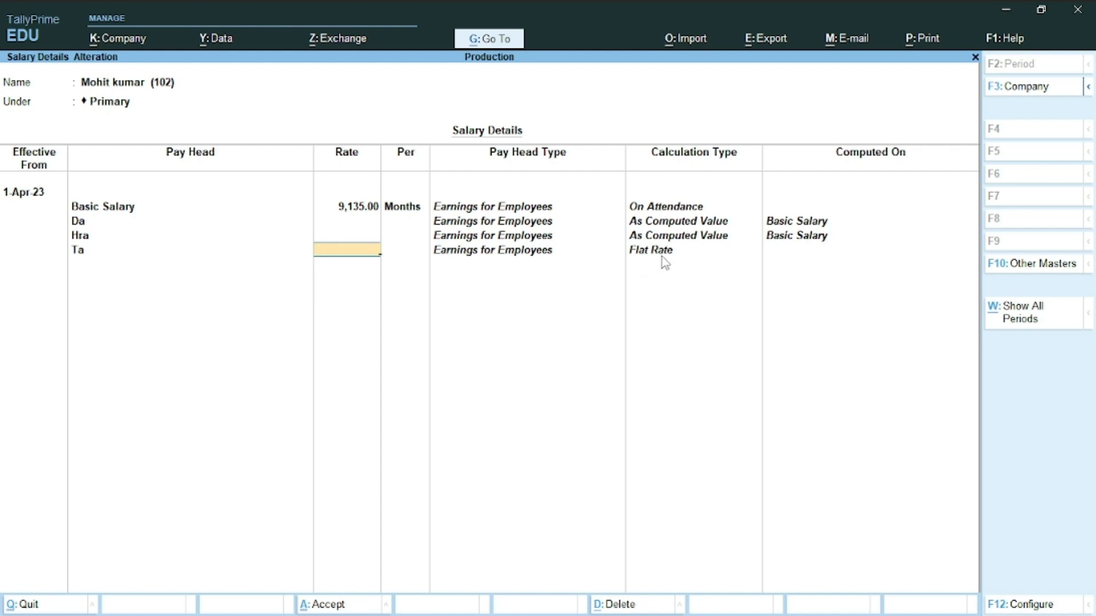
{"action": "key", "text": "alt+Tab"}
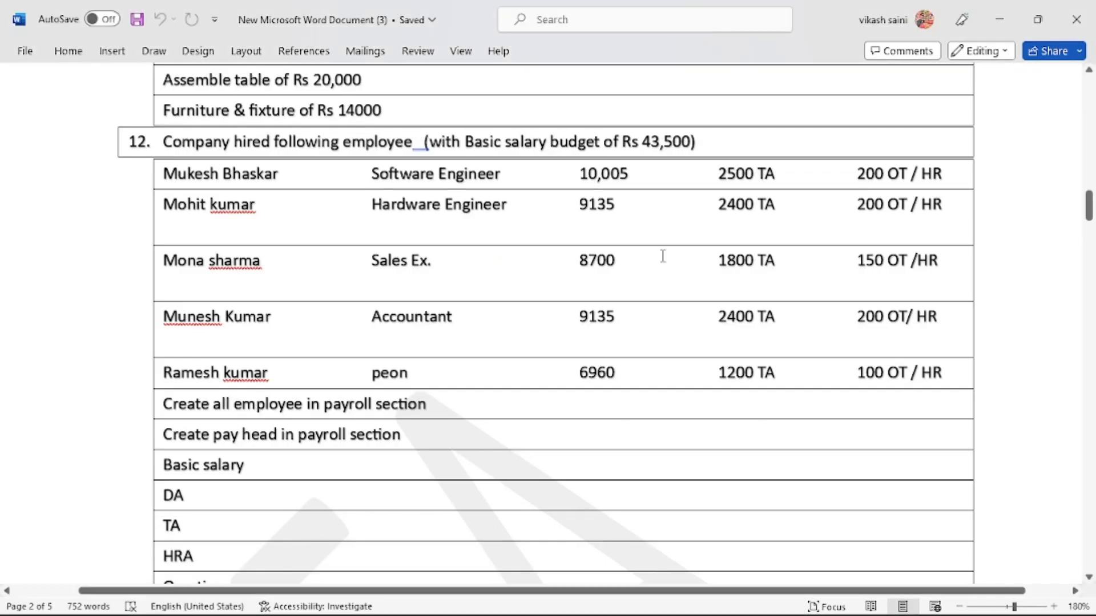
{"action": "key", "text": "alt+Tab"}
{"action": "type", "text": "2"}
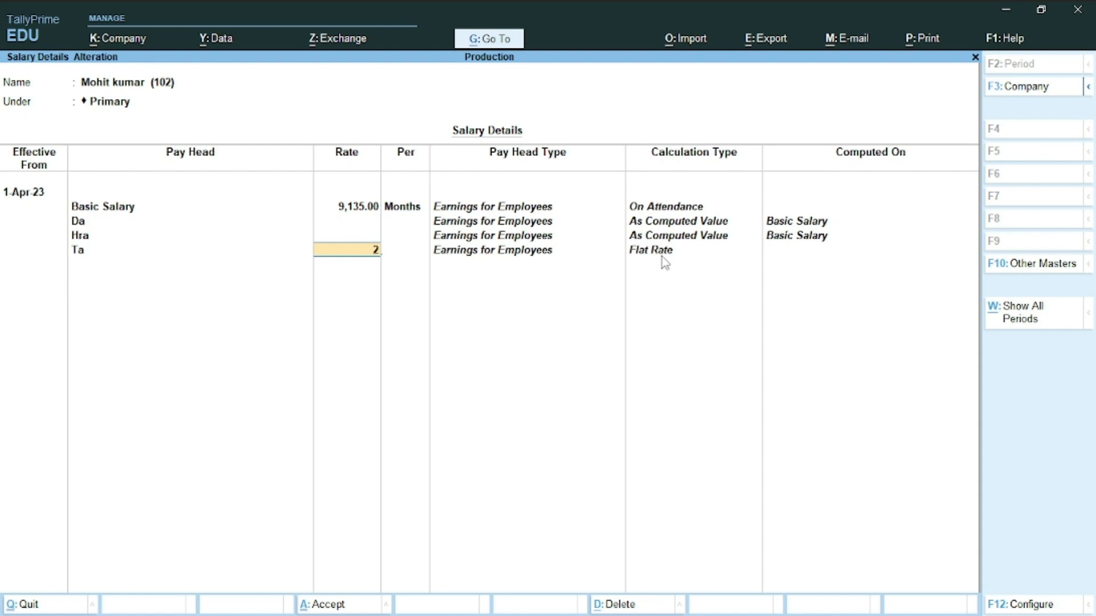
{"action": "type", "text": "400"}
- Confirm Ta at 2,400 per month and add the Overtime pay head
{"action": "key", "text": "Return"}
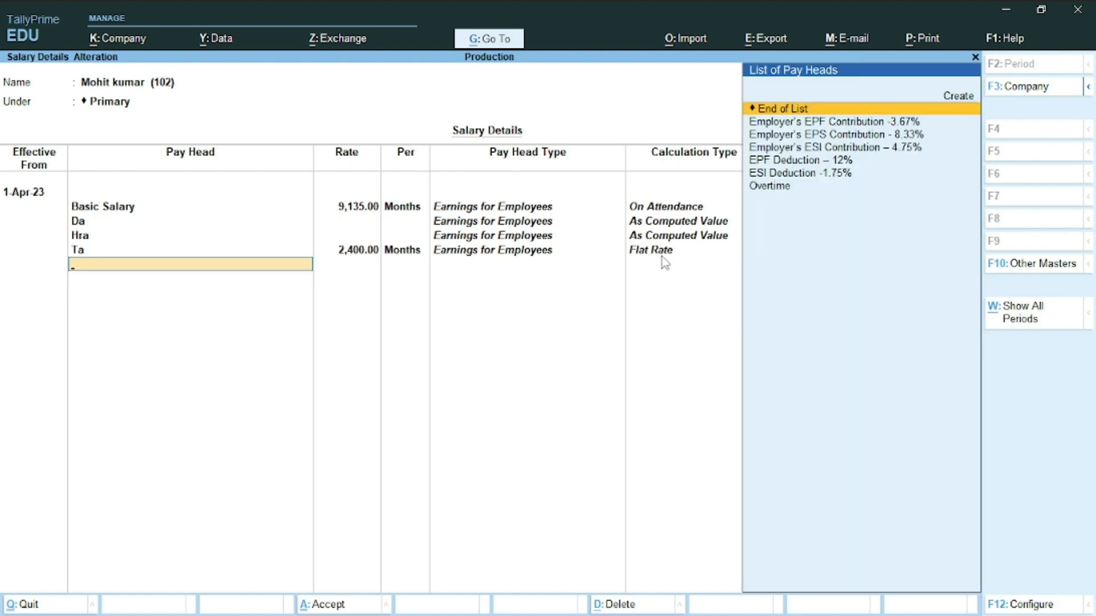
{"action": "key", "text": "alt+Tab"}
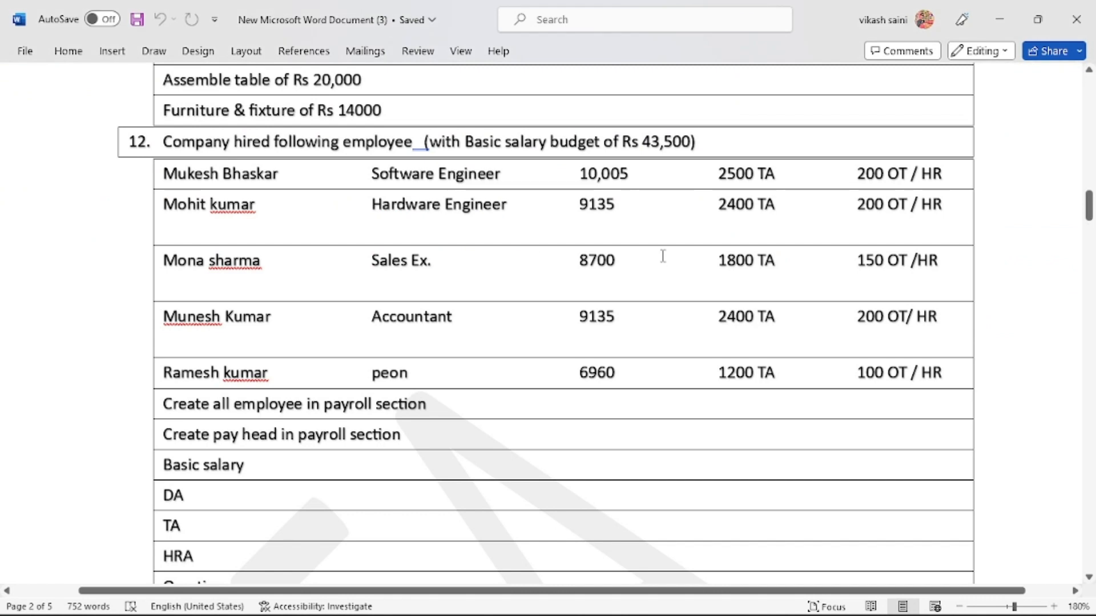
{"action": "key", "text": "alt+Tab"}
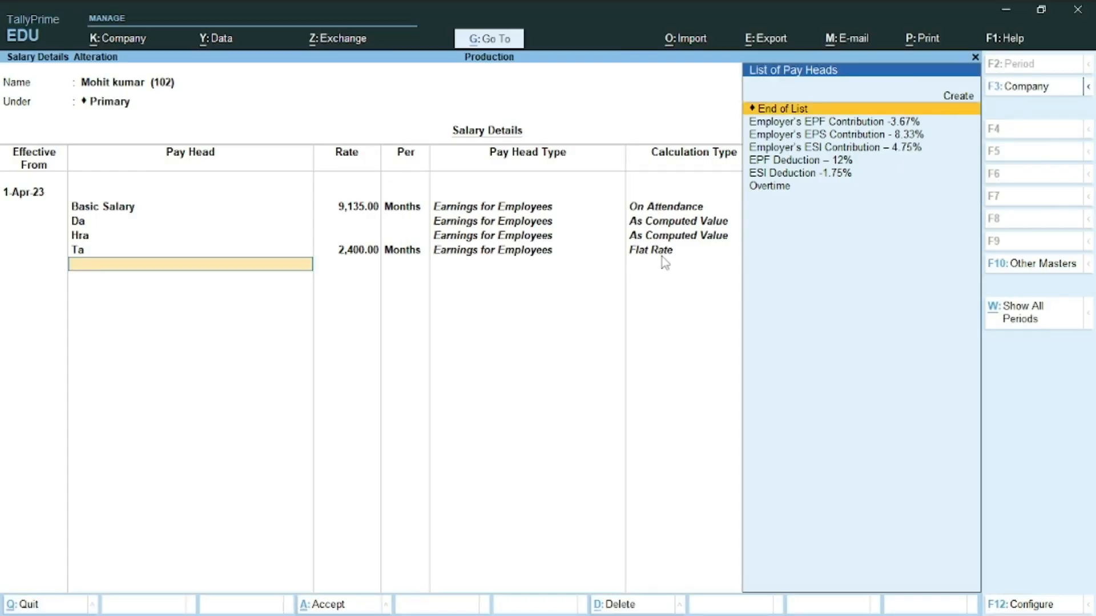
{"action": "key", "text": "Down"}
{"action": "key", "text": "Down"}
{"action": "key", "text": "Down"}
{"action": "key", "text": "Down"}
{"action": "key", "text": "Down"}
{"action": "key", "text": "Down"}
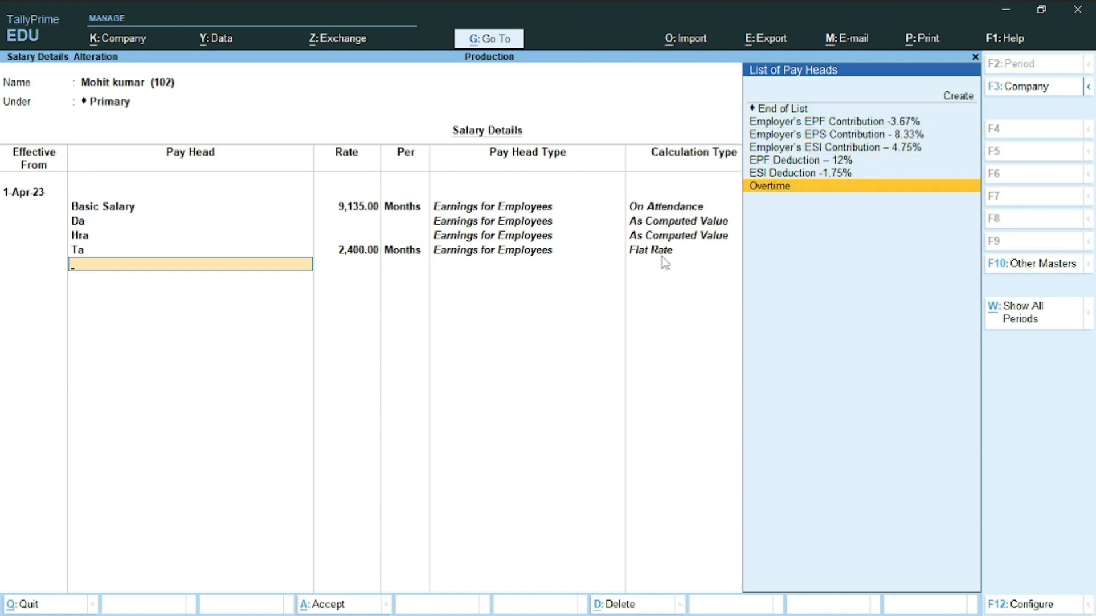
{"action": "key", "text": "Return"}
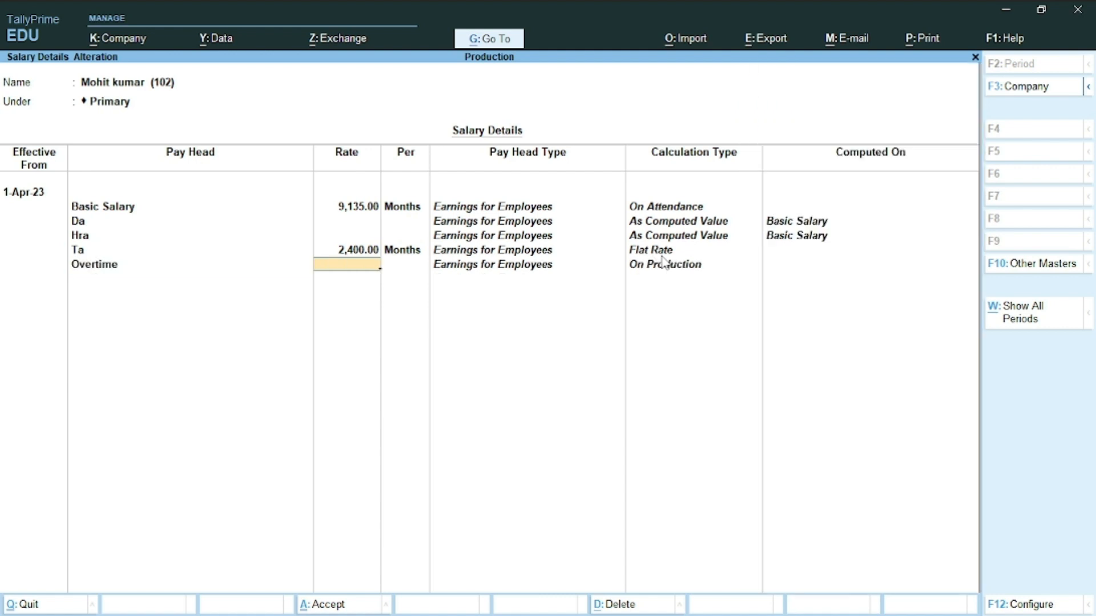
{"action": "key", "text": "alt+Tab"}
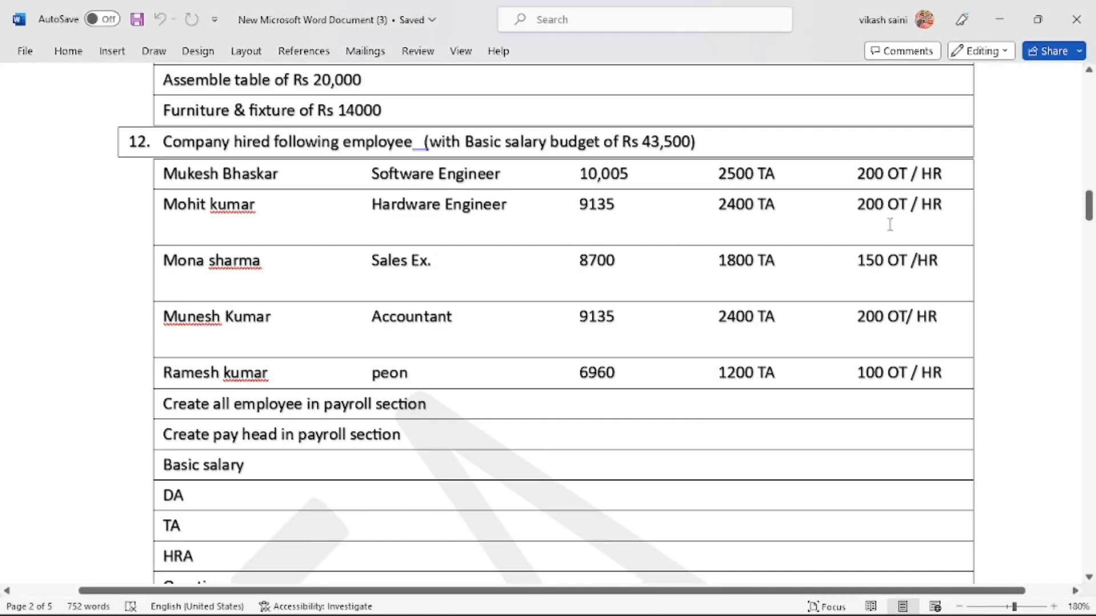
{"action": "key", "text": "alt+Tab"}
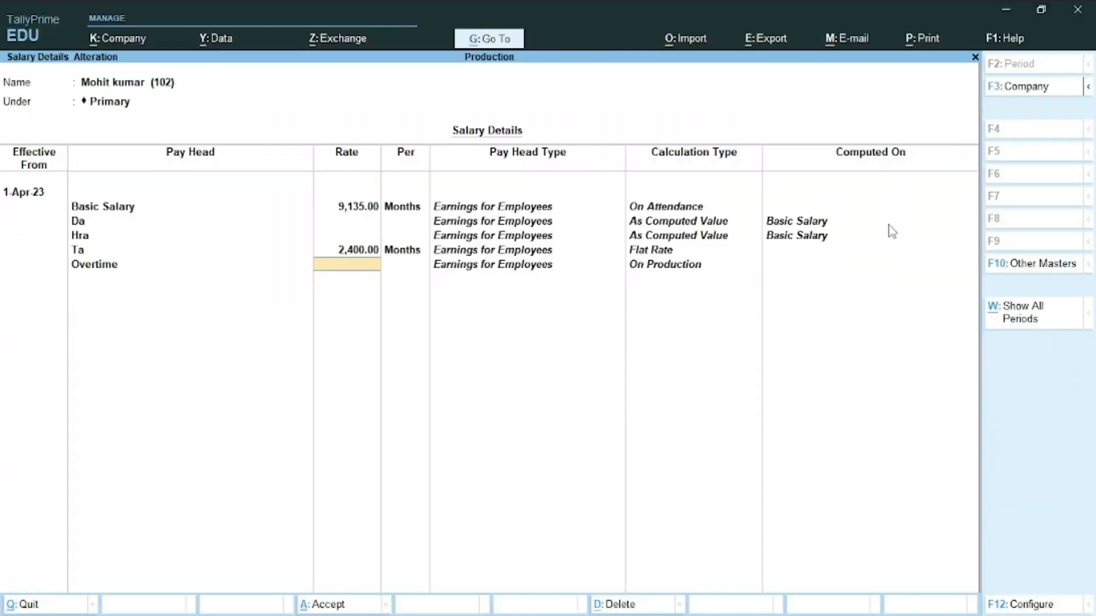
- Set Overtime to 200 per hr and add EPF Deduction 12% and ESI Deduction 1.75%
{"action": "type", "text": "200"}
{"action": "key", "text": "Return"}
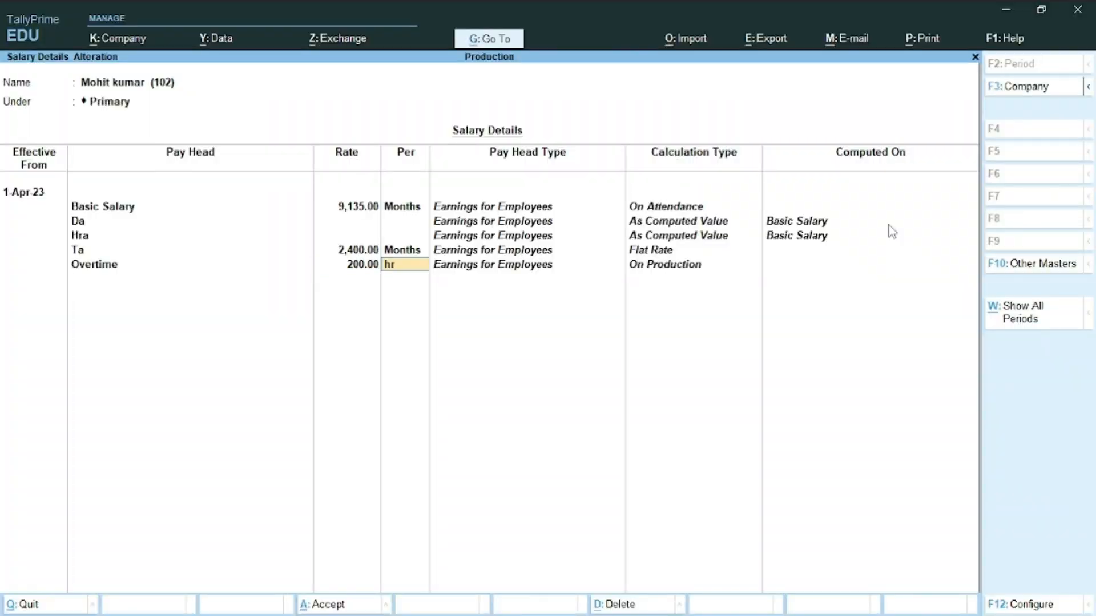
{"action": "key", "text": "Return"}
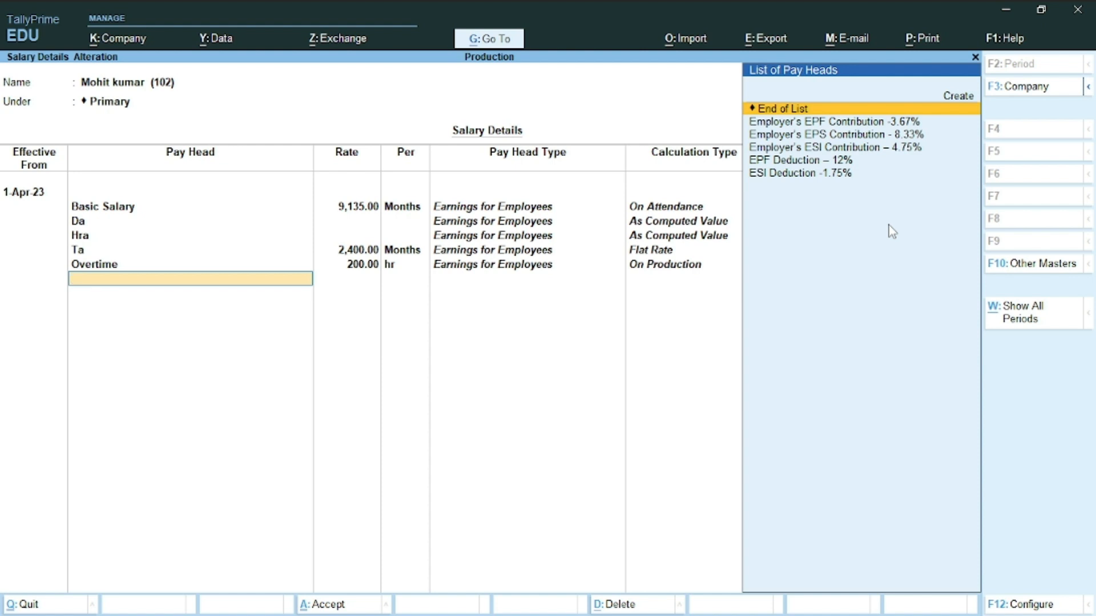
{"action": "key", "text": "Down"}
{"action": "key", "text": "Down"}
{"action": "key", "text": "Down"}
{"action": "key", "text": "Down"}
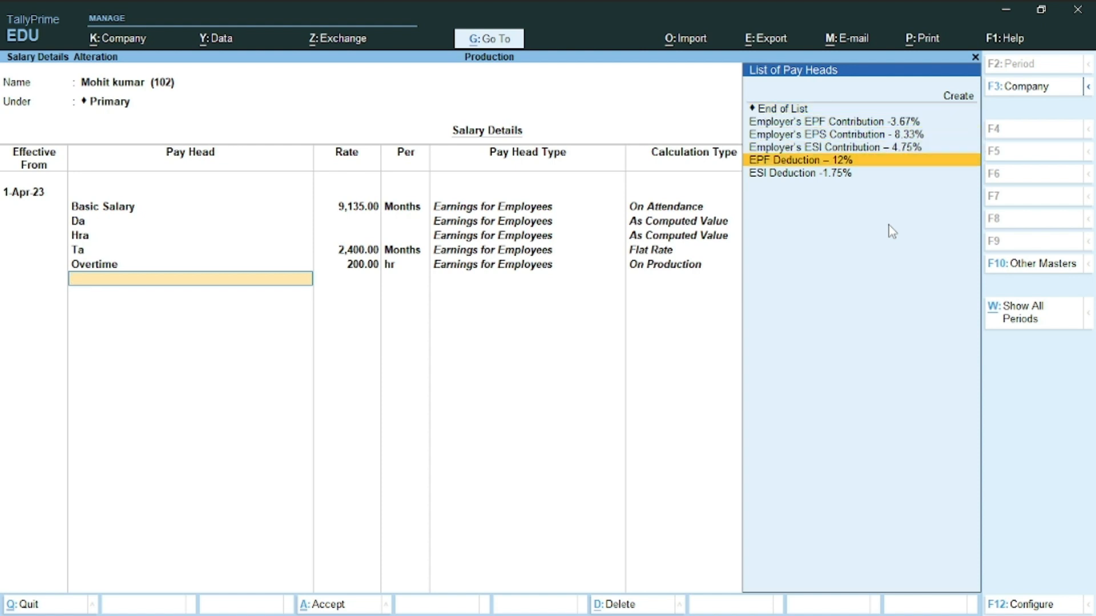
{"action": "key", "text": "Return"}
{"action": "key", "text": "Down"}
{"action": "key", "text": "Down"}
{"action": "key", "text": "Down"}
{"action": "key", "text": "Down"}
{"action": "key", "text": "Return"}
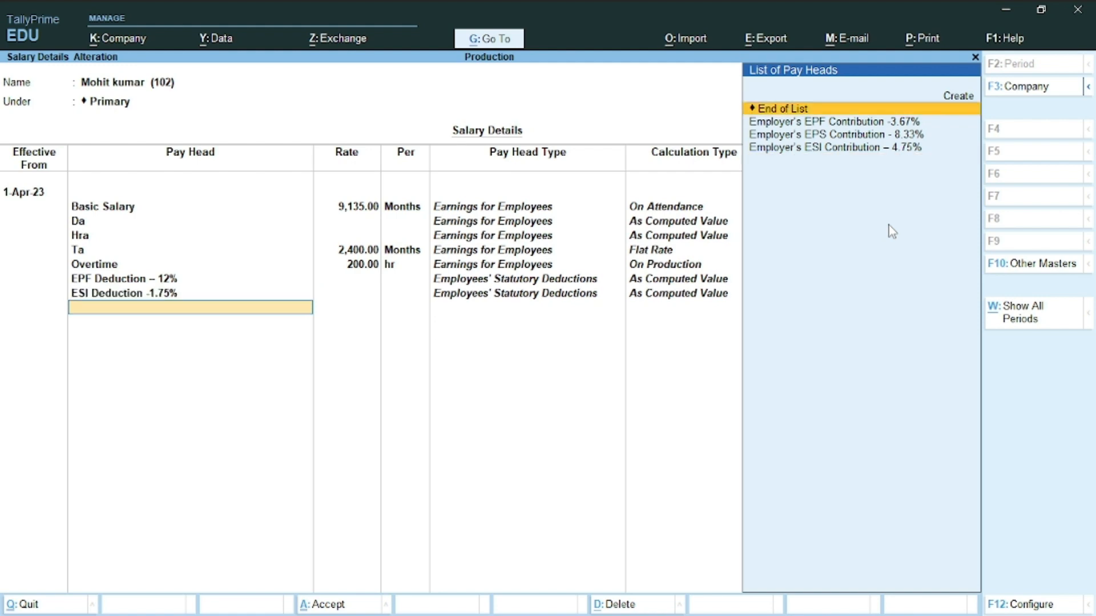
- Add Employer's EPF 3.67%, EPS 8.33% and ESI 4.75% contributions and save the salary
{"action": "key", "text": "Down"}
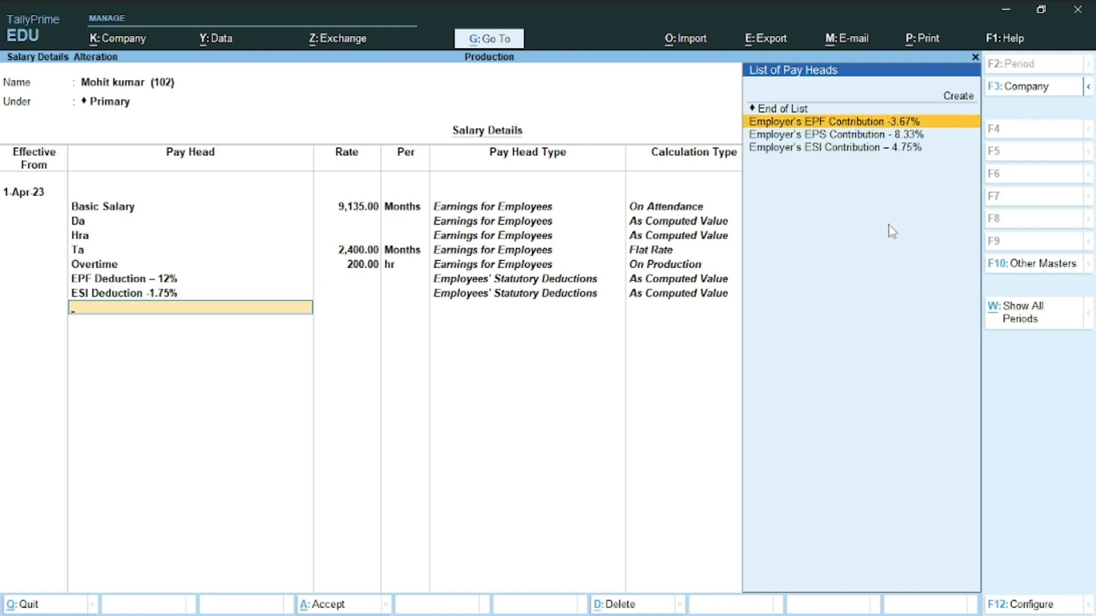
{"action": "key", "text": "Return"}
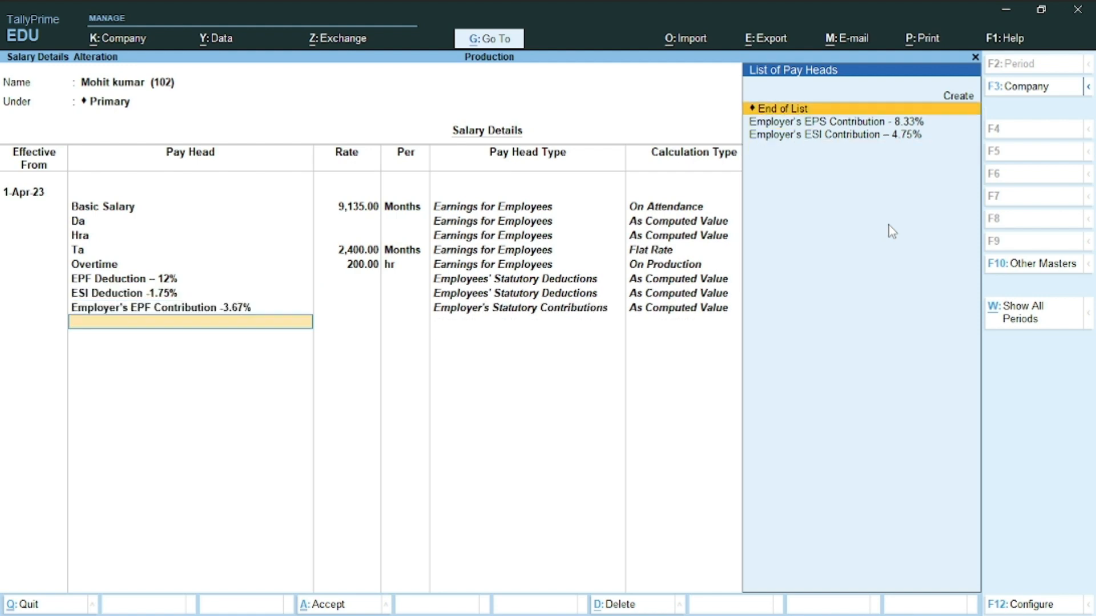
{"action": "key", "text": "Down"}
{"action": "key", "text": "Return"}
{"action": "key", "text": "Down"}
{"action": "key", "text": "Return"}
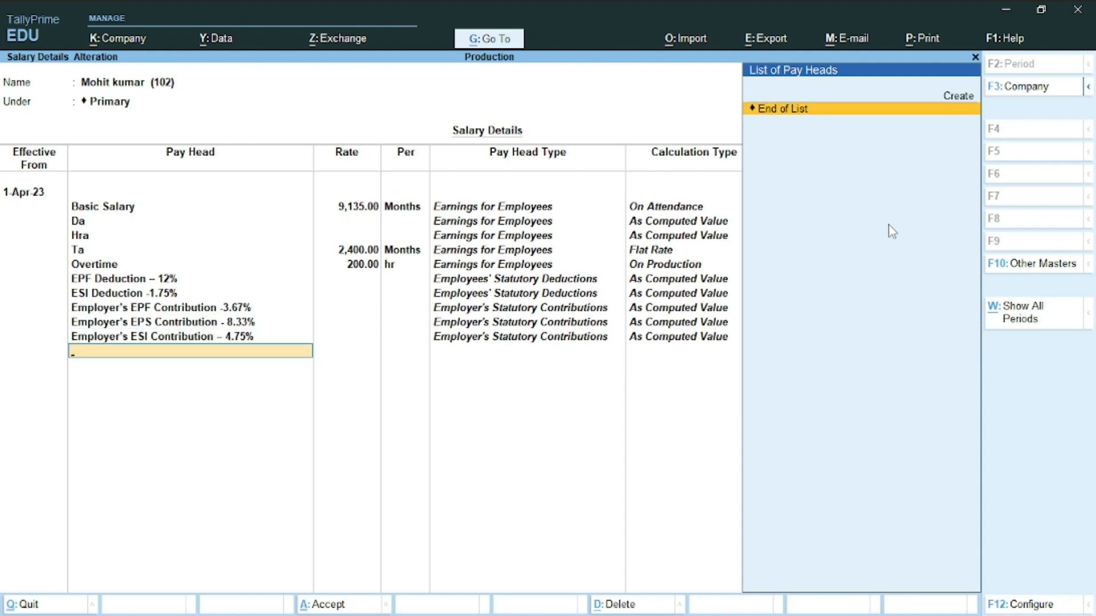
{"action": "key", "text": "Return"}
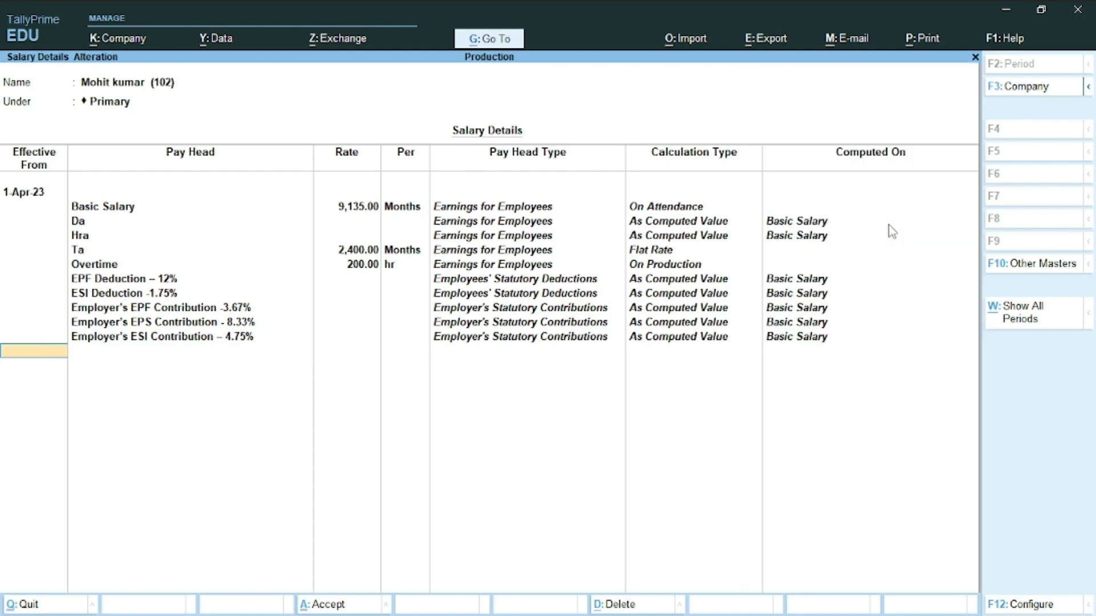
{"action": "key", "text": "Return"}
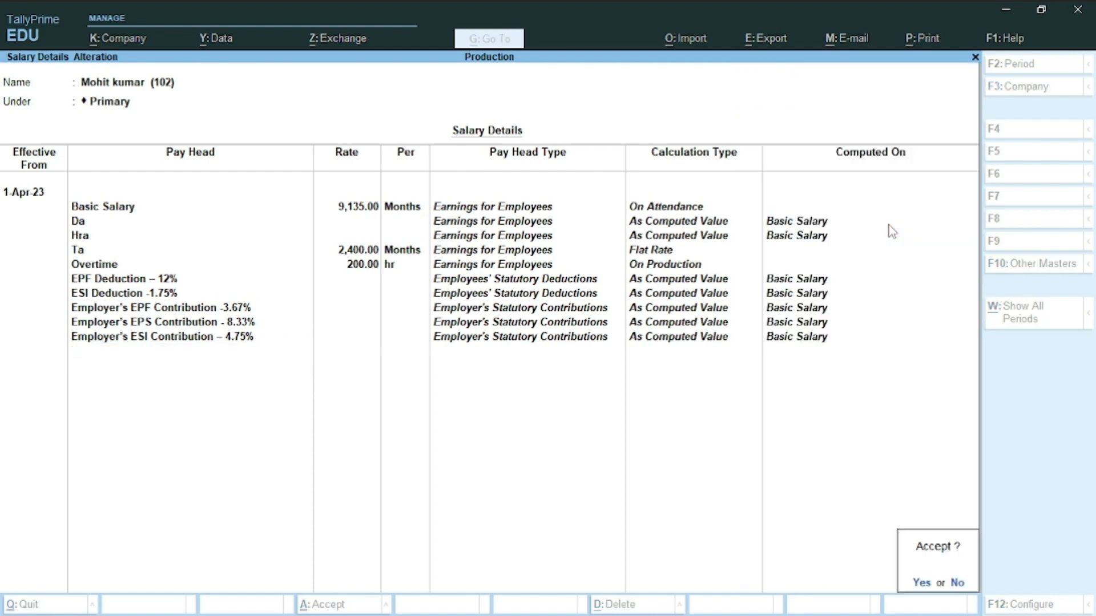
{"action": "key", "text": "Return"}
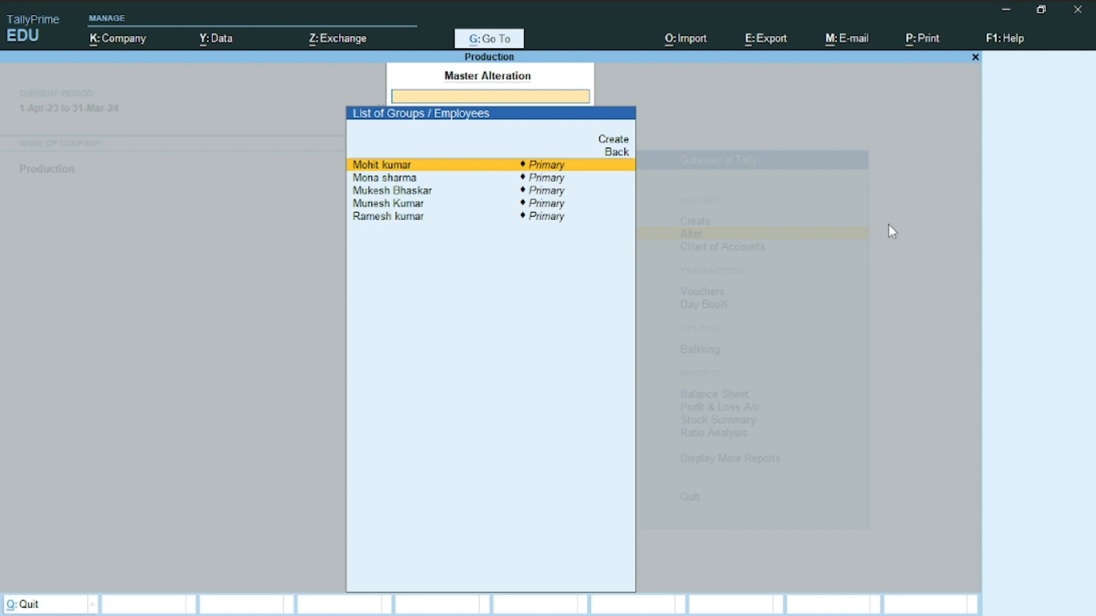
- Accept and save the second employee's existing salary details unchanged
{"action": "key", "text": "Down"}
{"action": "key", "text": "Return"}
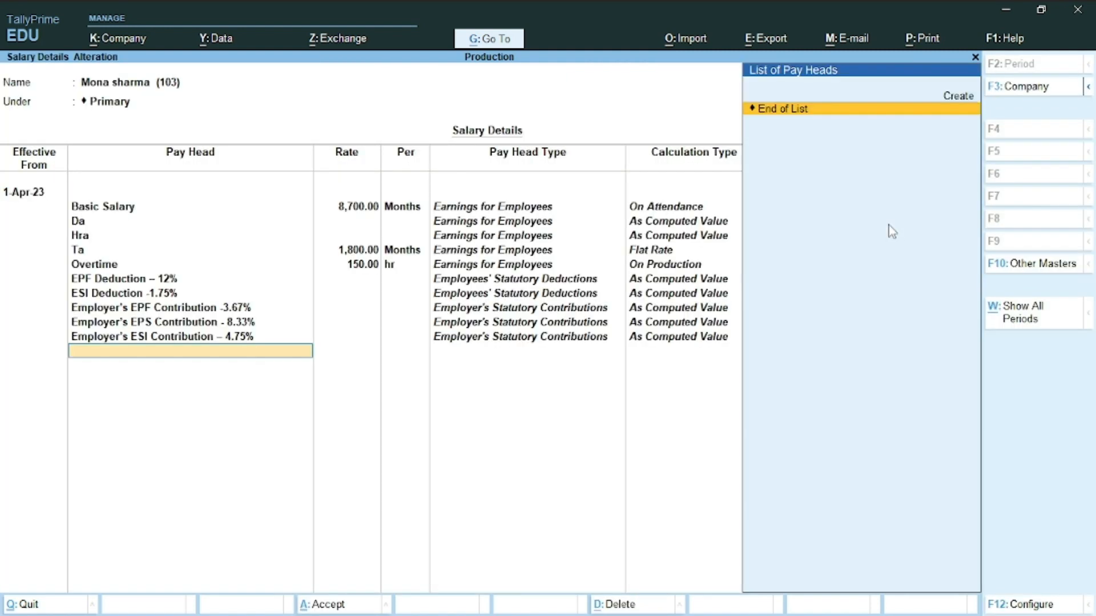
{"action": "key", "text": "Return"}
{"action": "key", "text": "Return"}
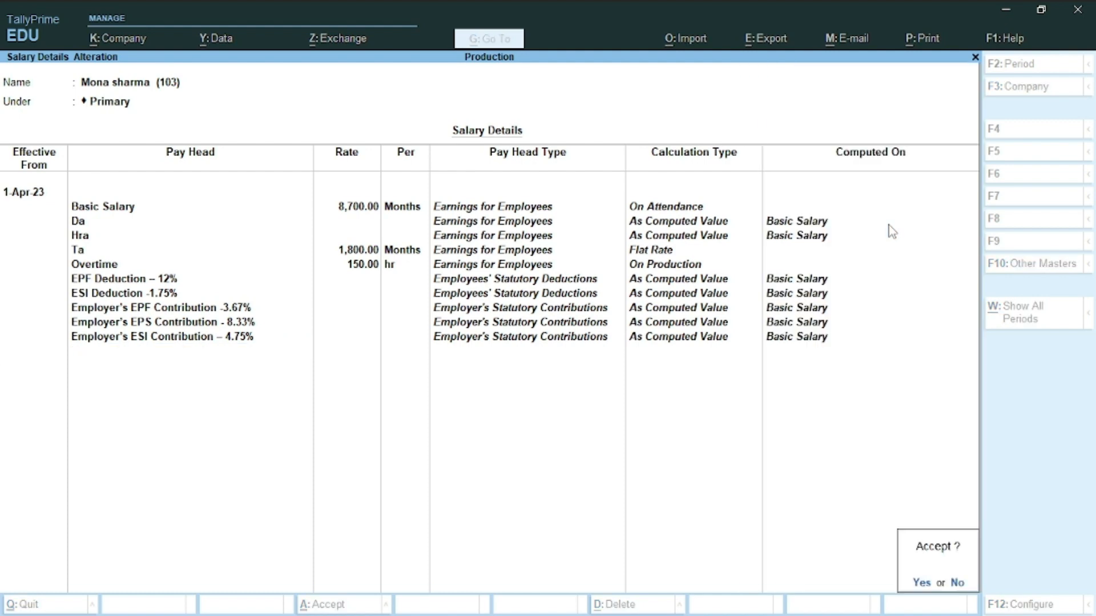
{"action": "key", "text": "Return"}
{"action": "key", "text": "Down"}
- Save the third employee's salary from 1-Apr-23: Basic 10,005, Ta 2,500, Overtime 200/hr; open the fourth
{"action": "key", "text": "Return"}
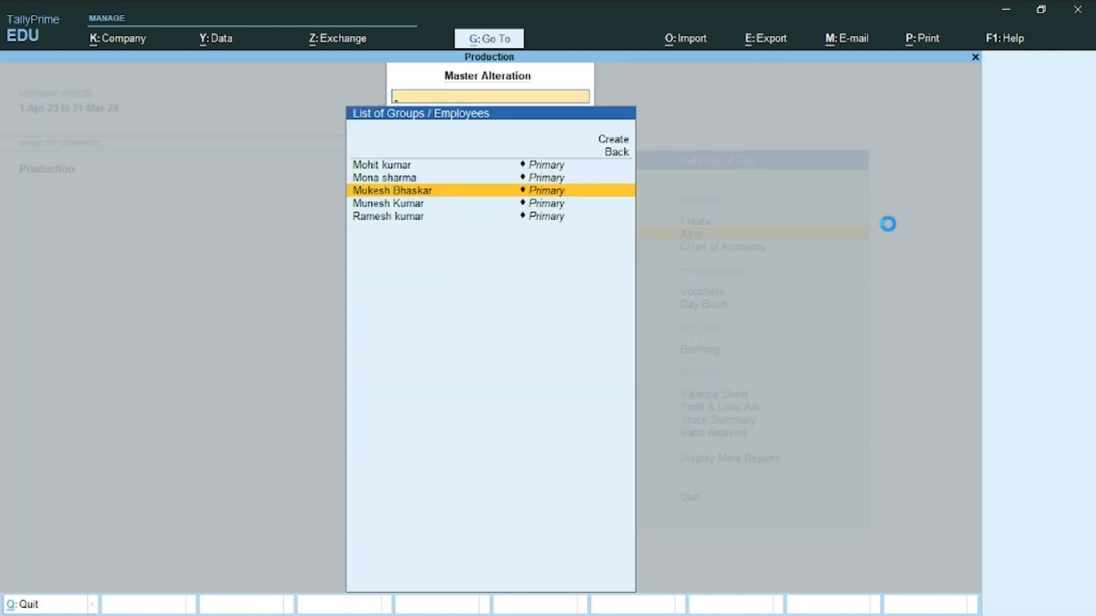
{"action": "key", "text": "Return"}
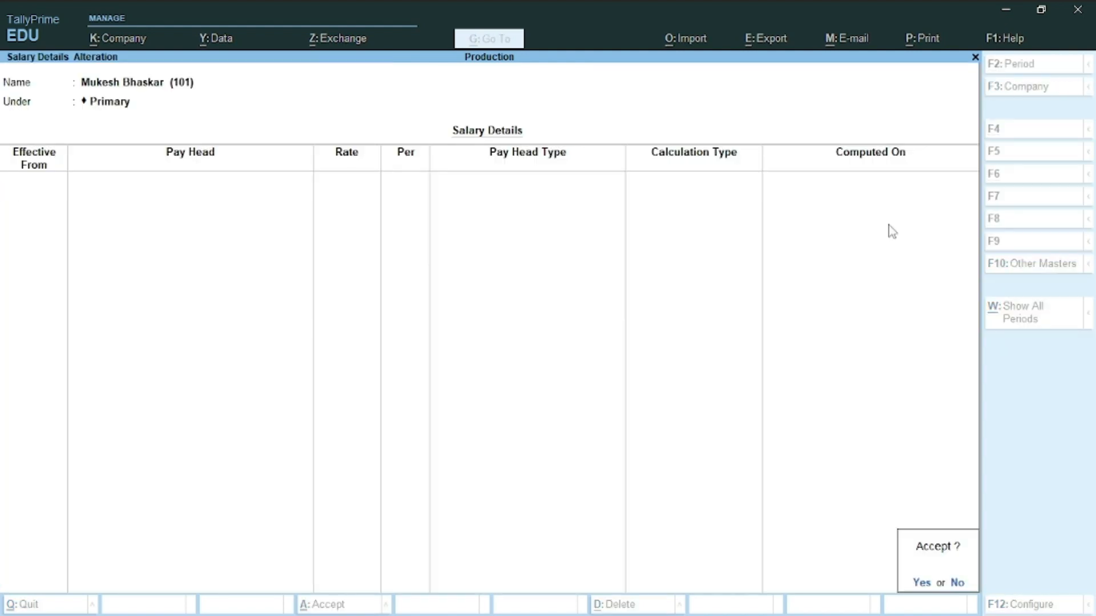
{"action": "type", "text": "n"}
{"action": "type", "text": "1"}
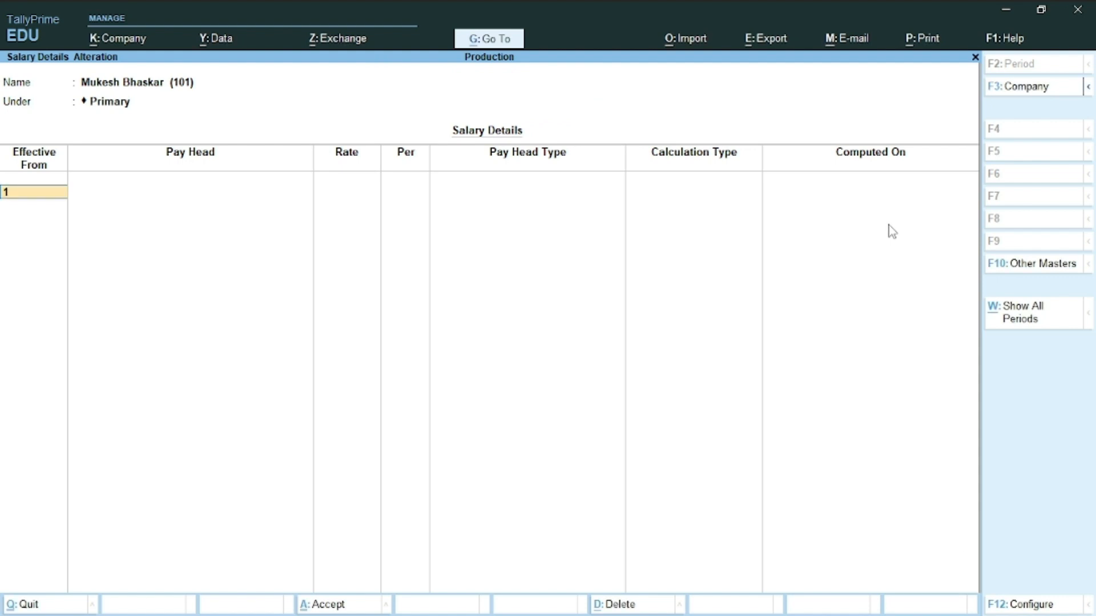
{"action": "type", "text": "\\4"}
{"action": "key", "text": "Return"}
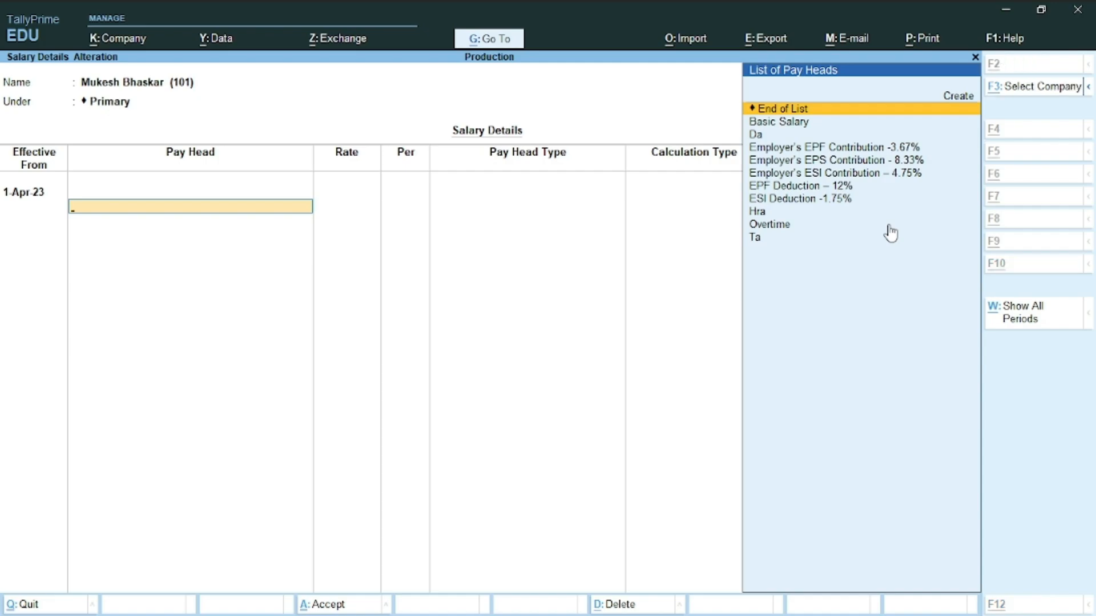
{"action": "key", "text": "alt+Tab"}
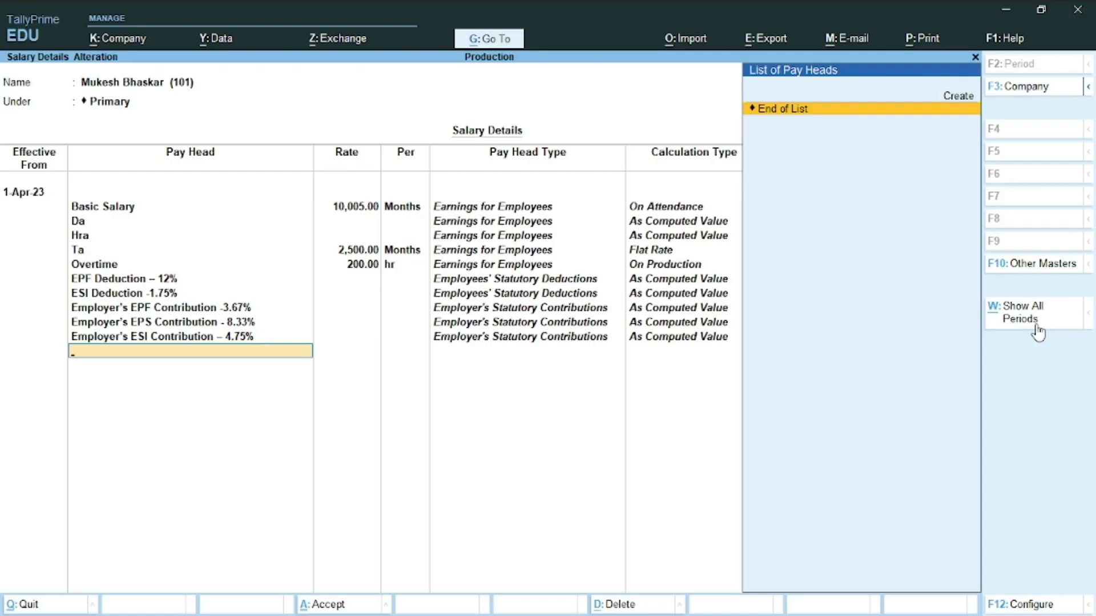
{"action": "key", "text": "Return"}
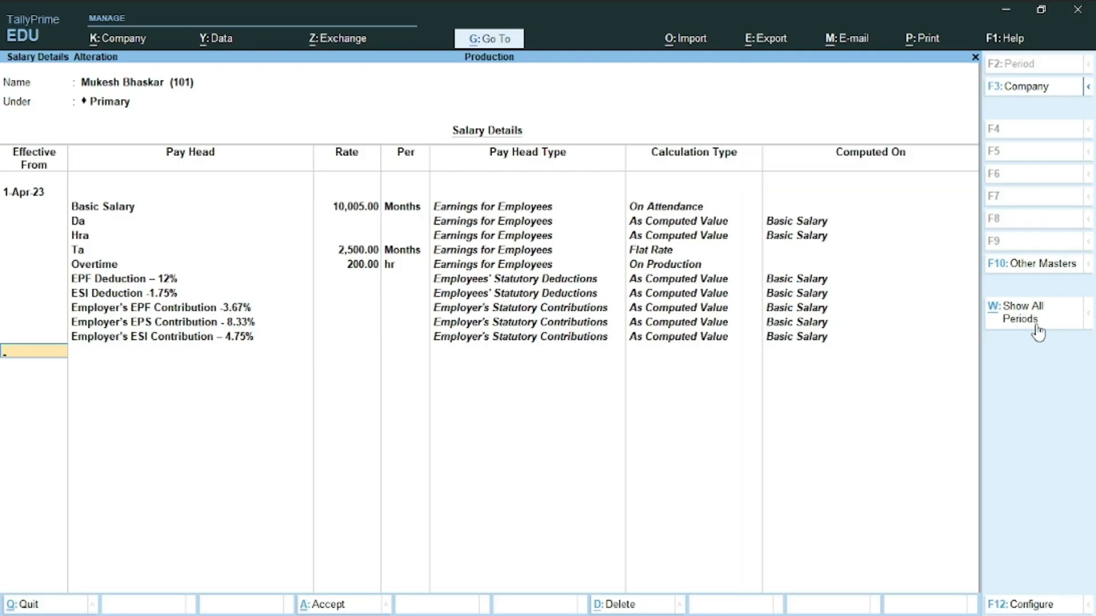
{"action": "key", "text": "Return"}
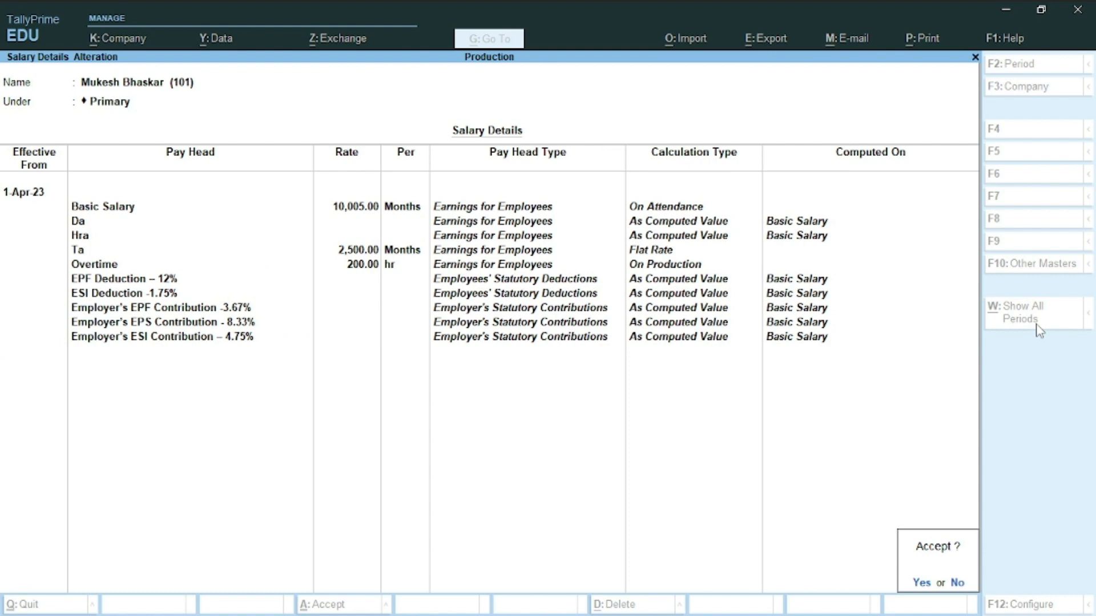
{"action": "key", "text": "Return"}
{"action": "key", "text": "Down"}
{"action": "key", "text": "Return"}
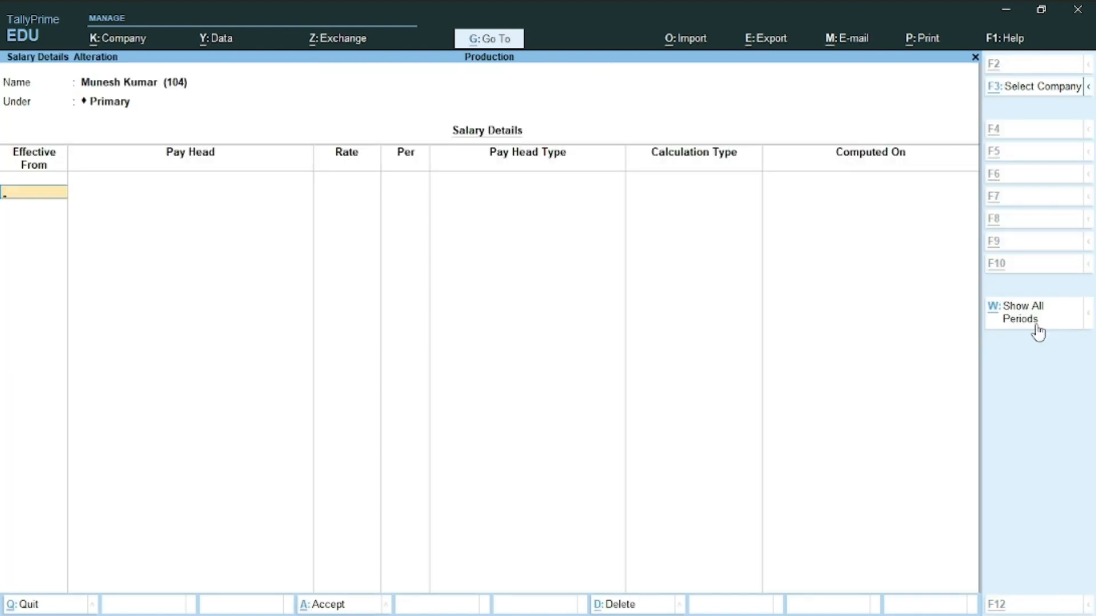
- Save the fourth employee's salary effective from 1-Apr-23
{"action": "key", "text": "alt+Tab"}
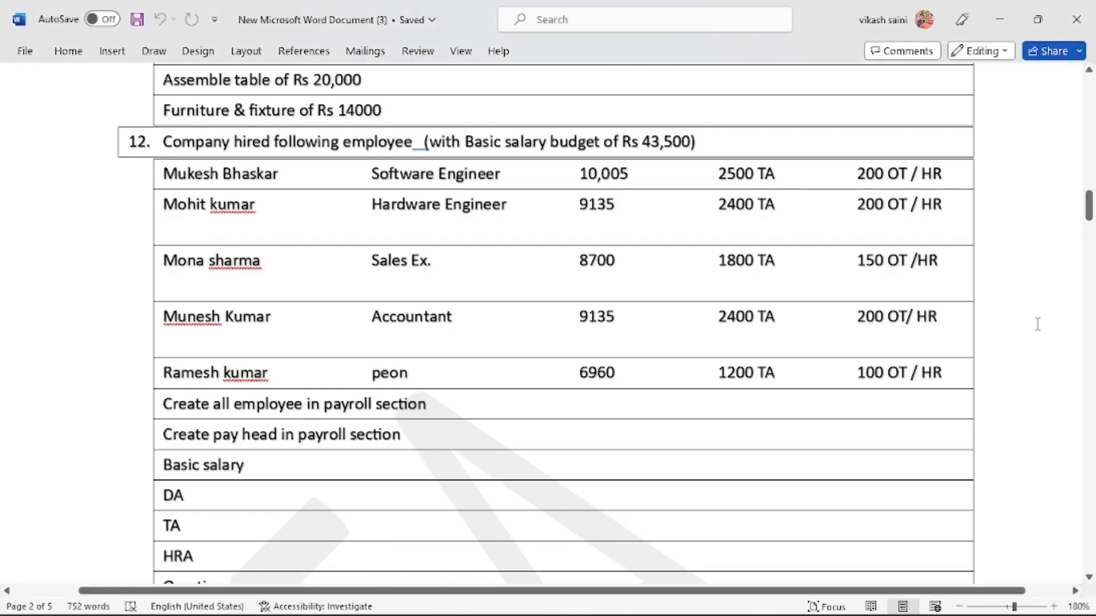
{"action": "key", "text": "alt+Tab"}
{"action": "type", "text": "1"}
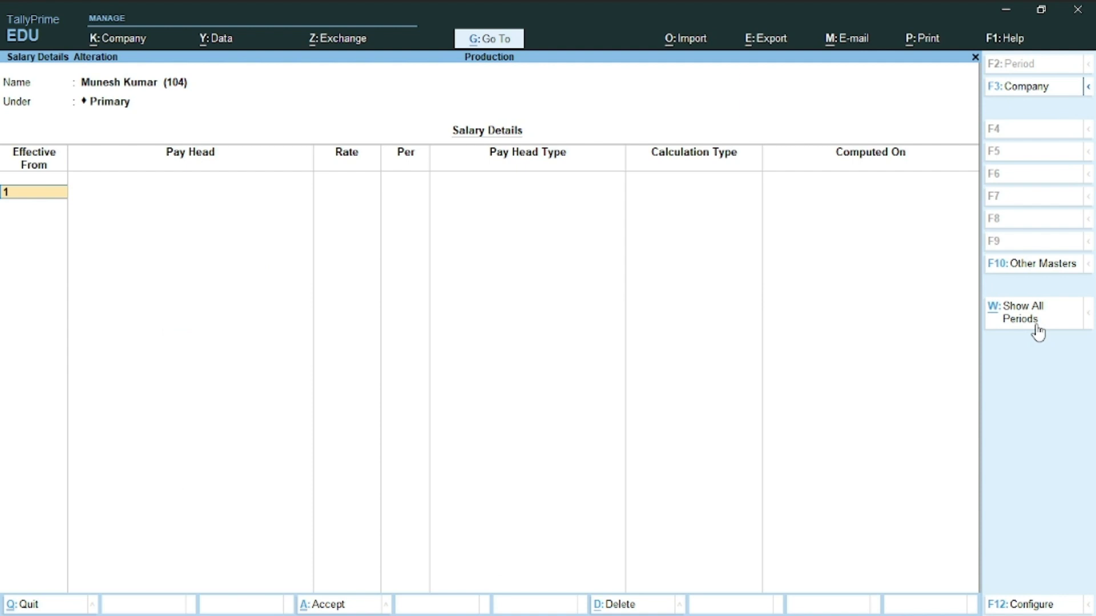
{"action": "key", "text": "Return"}
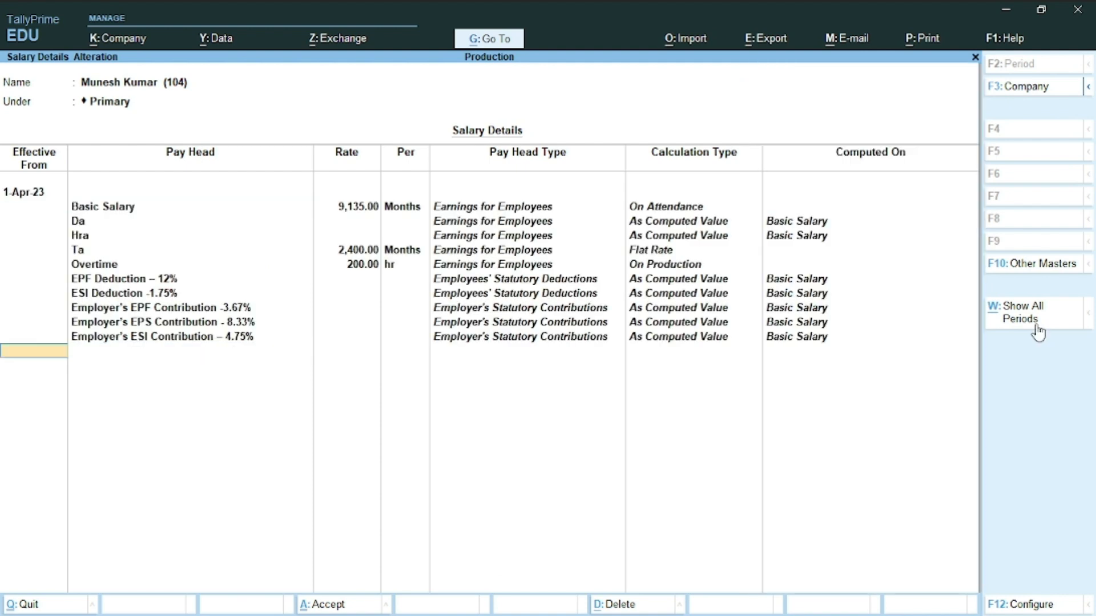
{"action": "key", "text": "Return"}
{"action": "key", "text": "Return"}
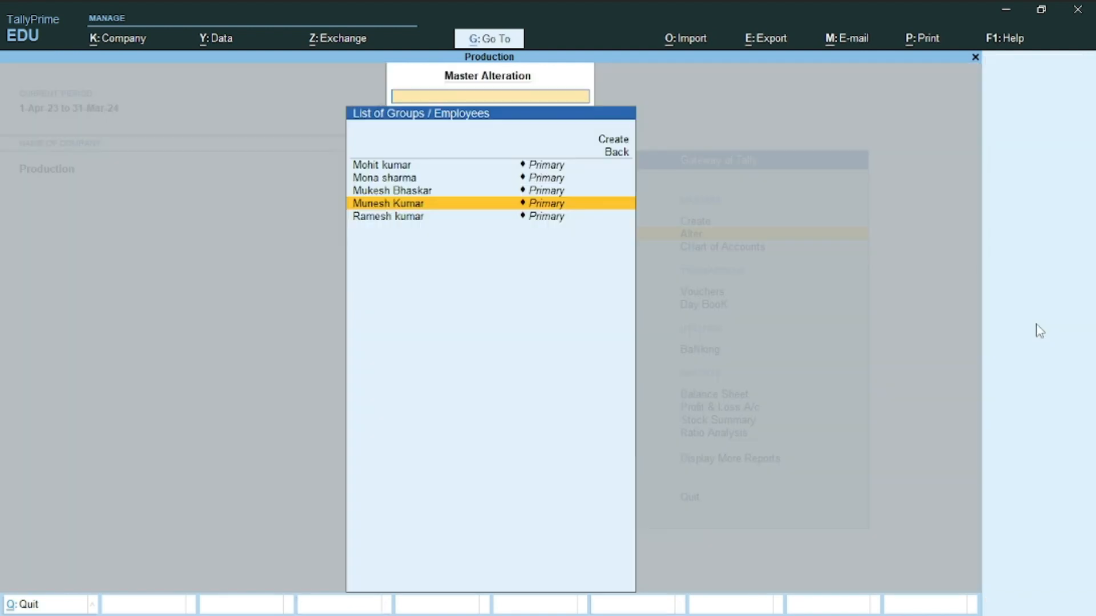
- Save the peon's salary (Basic 6,960, Ta 1,200, Overtime 100/hr) and return to List of Masters
{"action": "key", "text": "Down"}
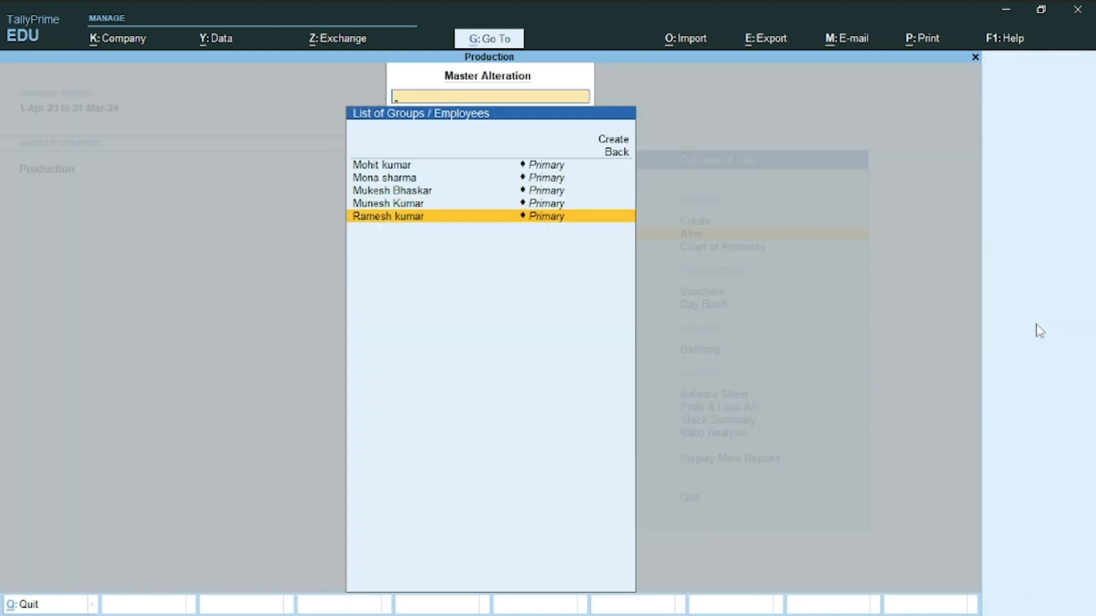
{"action": "key", "text": "Return"}
{"action": "left_click", "coordinate": [1036, 327]}
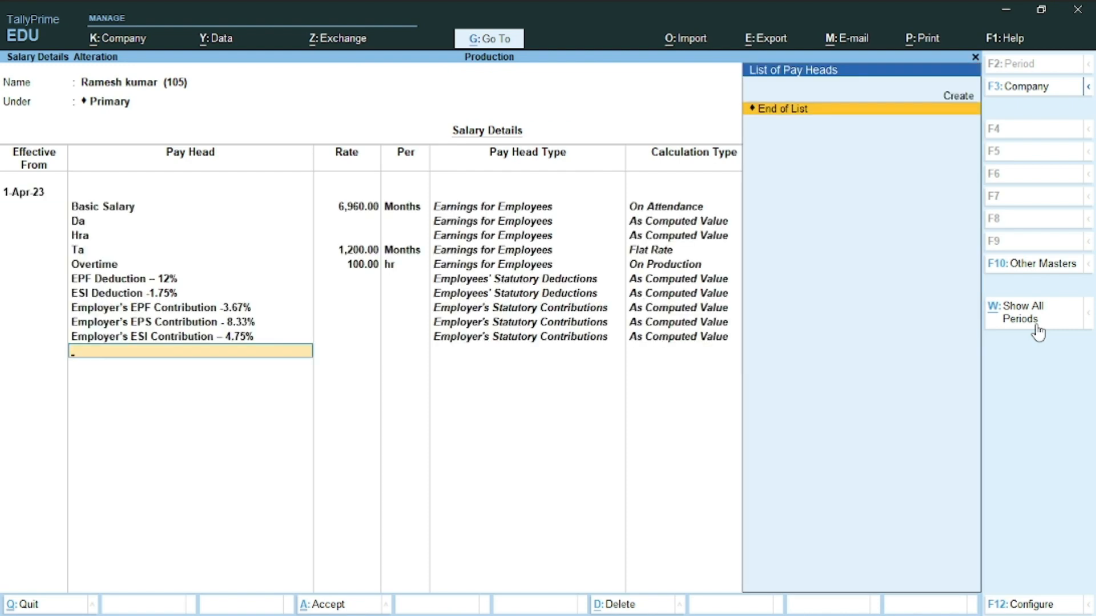
{"action": "key", "text": "Return"}
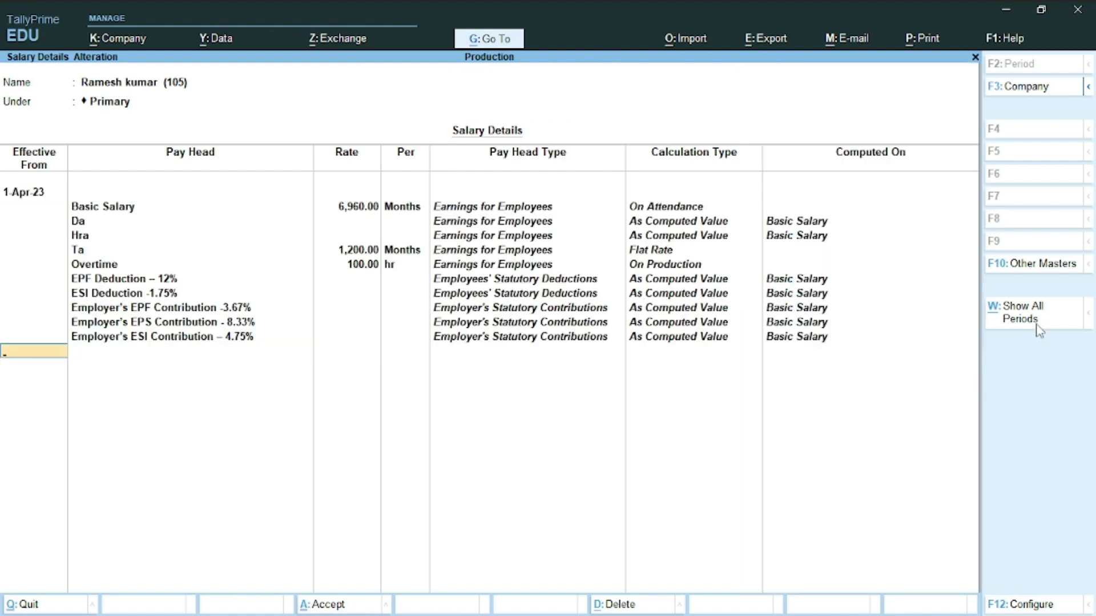
{"action": "key", "text": "Return"}
{"action": "key", "text": "Return"}
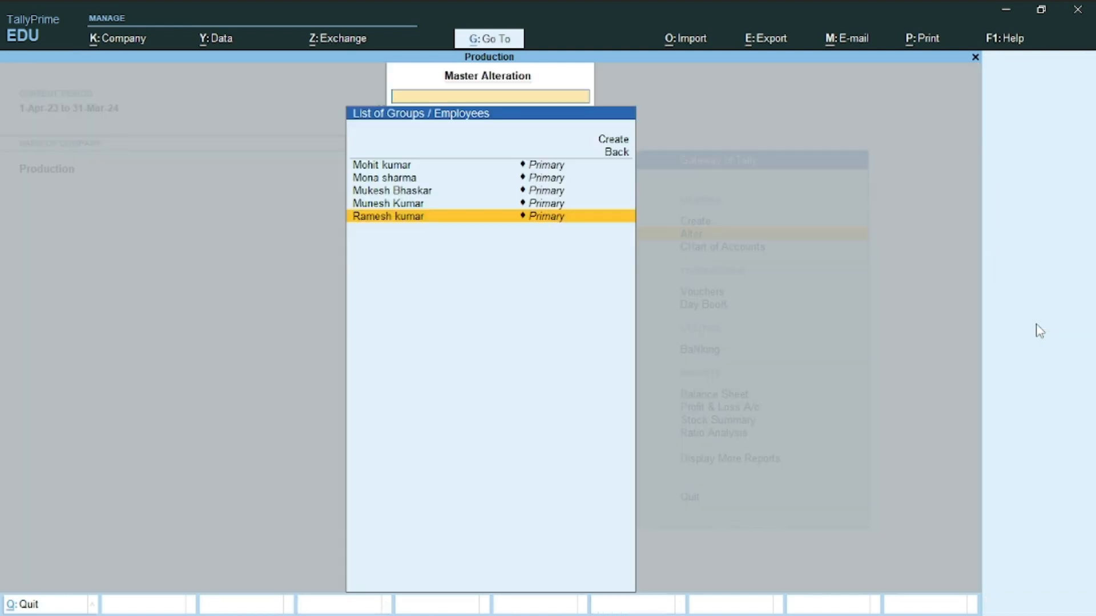
{"action": "key", "text": "Escape"}
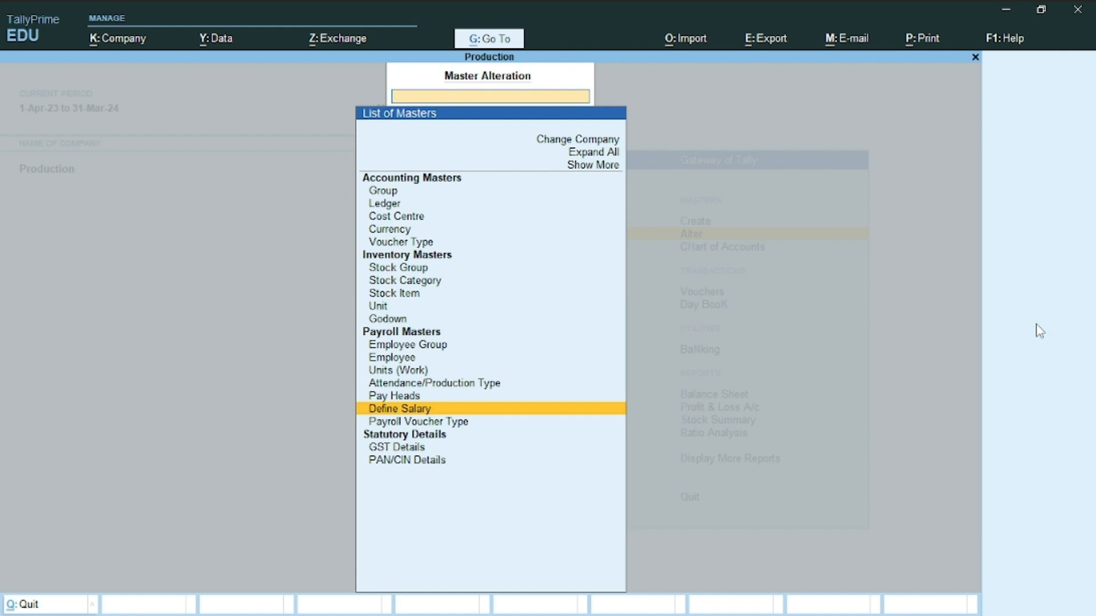
- Show more master types, including inactive ones, in Master Alteration
{"action": "key", "text": "Up"}
{"action": "key", "text": "Up"}
{"action": "key", "text": "Up"}
{"action": "key", "text": "Up"}
{"action": "key", "text": "Up"}
{"action": "key", "text": "Up"}
{"action": "key", "text": "Up"}
{"action": "key", "text": "Up"}
{"action": "key", "text": "Up"}
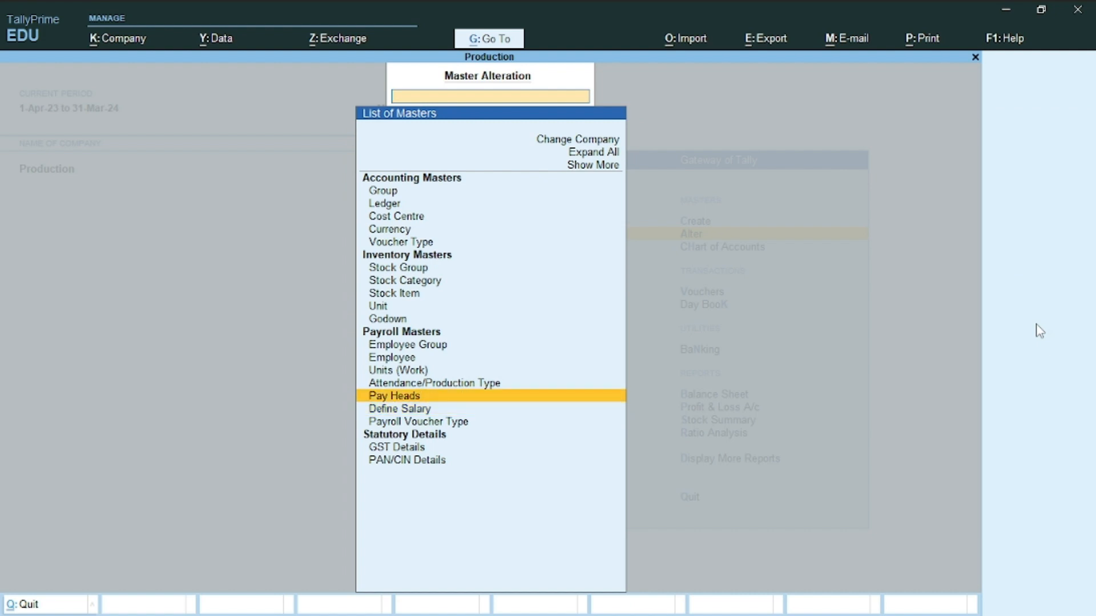
{"action": "key", "text": "Up"}
{"action": "key", "text": "Up"}
{"action": "key", "text": "Up"}
{"action": "key", "text": "Up"}
{"action": "key", "text": "Up"}
{"action": "key", "text": "Up"}
{"action": "key", "text": "Up"}
{"action": "key", "text": "Up"}
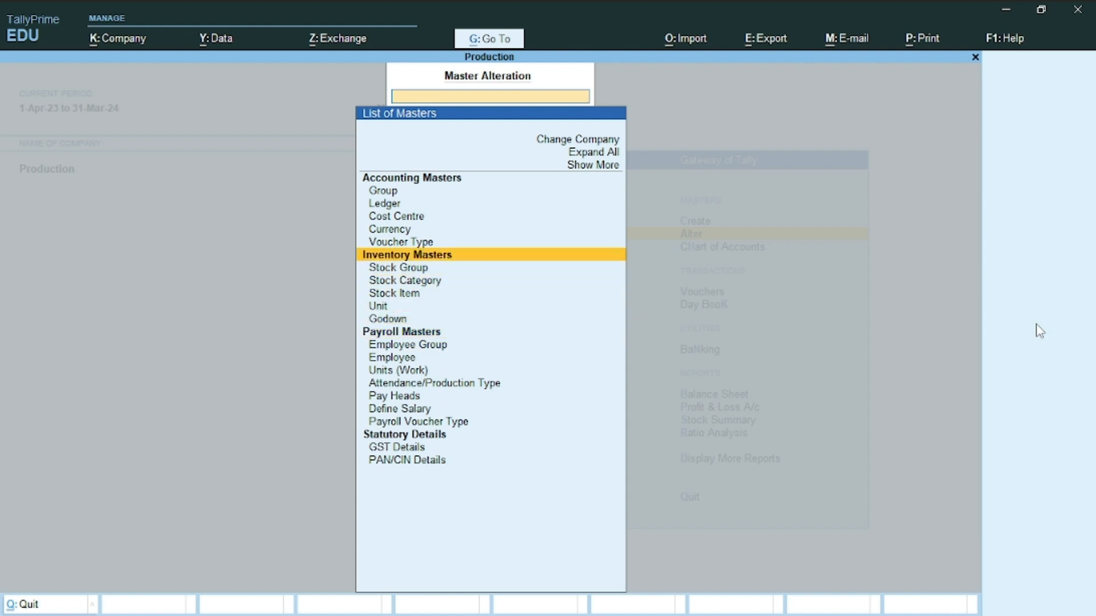
{"action": "key", "text": "Return"}
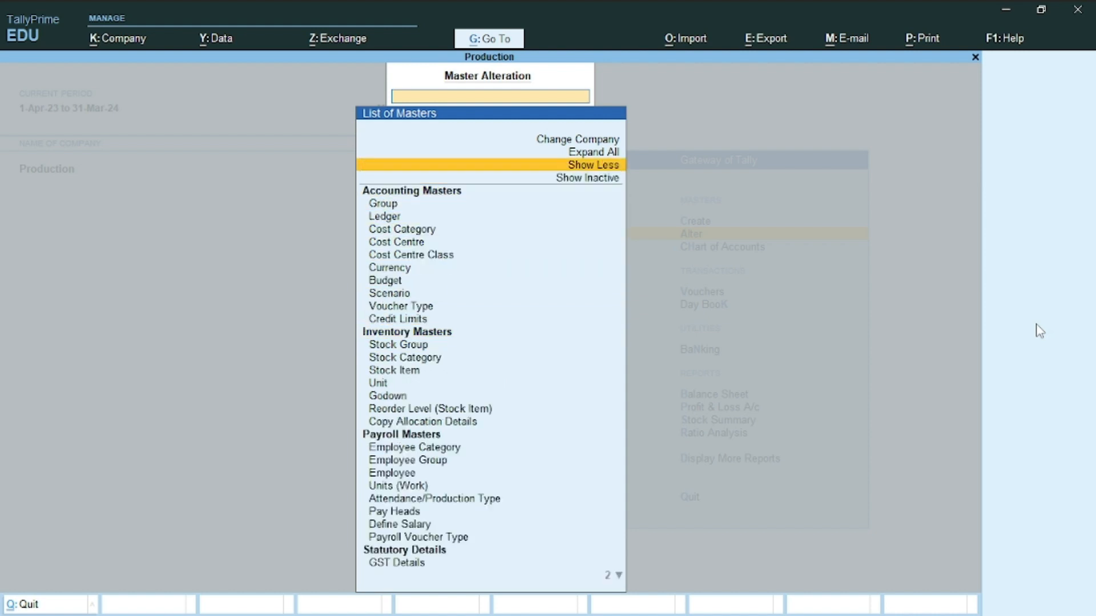
{"action": "key", "text": "Down"}
{"action": "key", "text": "Return"}
- Open Income Tax Pay Head Details and enable the Payroll Statutory feature
{"action": "key", "text": "Down"}
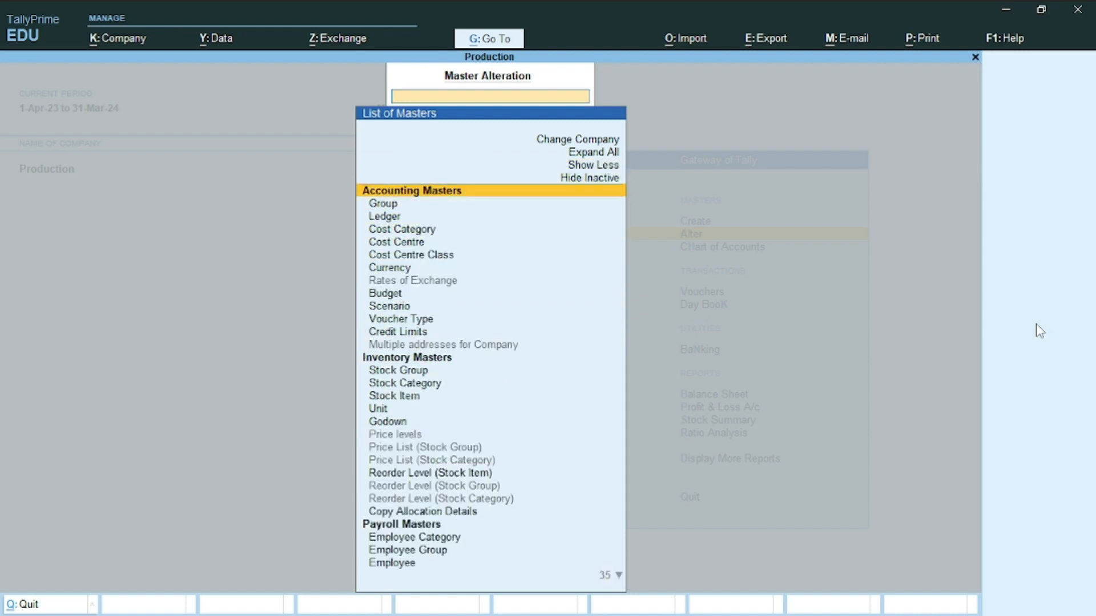
{"action": "key", "text": "Down"}
{"action": "key", "text": "Down"}
{"action": "key", "text": "Down"}
{"action": "key", "text": "Down"}
{"action": "key", "text": "Down"}
{"action": "key", "text": "Down"}
{"action": "key", "text": "Down"}
{"action": "key", "text": "Down"}
{"action": "key", "text": "Down"}
{"action": "key", "text": "Down"}
{"action": "key", "text": "Down"}
{"action": "key", "text": "Down"}
{"action": "key", "text": "Down"}
{"action": "key", "text": "Down"}
{"action": "key", "text": "Down"}
{"action": "key", "text": "Down"}
{"action": "key", "text": "Down"}
{"action": "key", "text": "Down"}
{"action": "key", "text": "Down"}
{"action": "key", "text": "Down"}
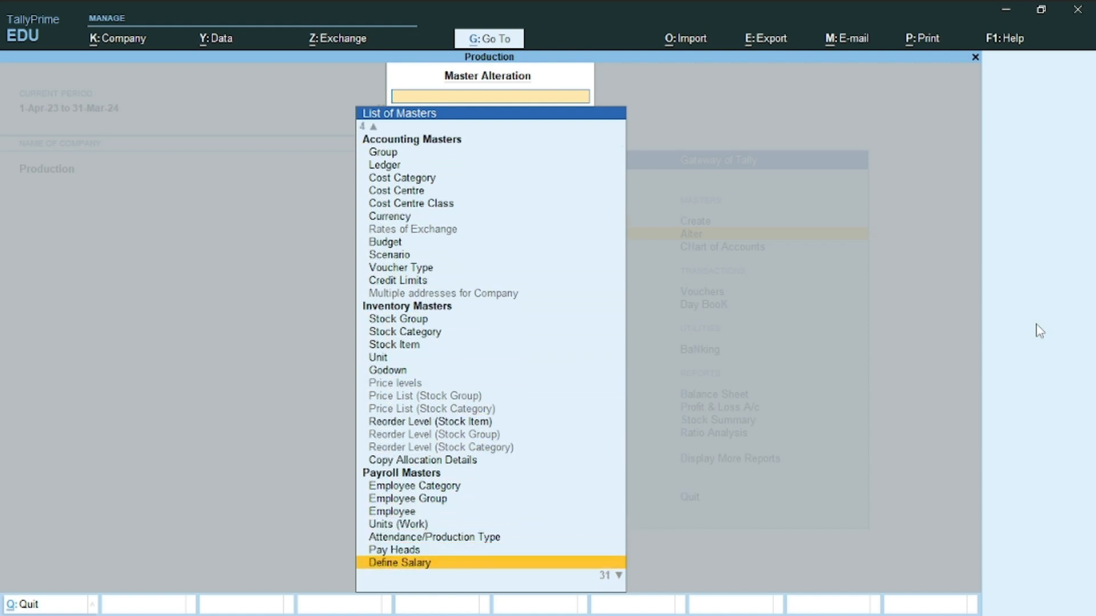
{"action": "key", "text": "Down"}
{"action": "key", "text": "Down"}
{"action": "key", "text": "Down"}
{"action": "key", "text": "Down"}
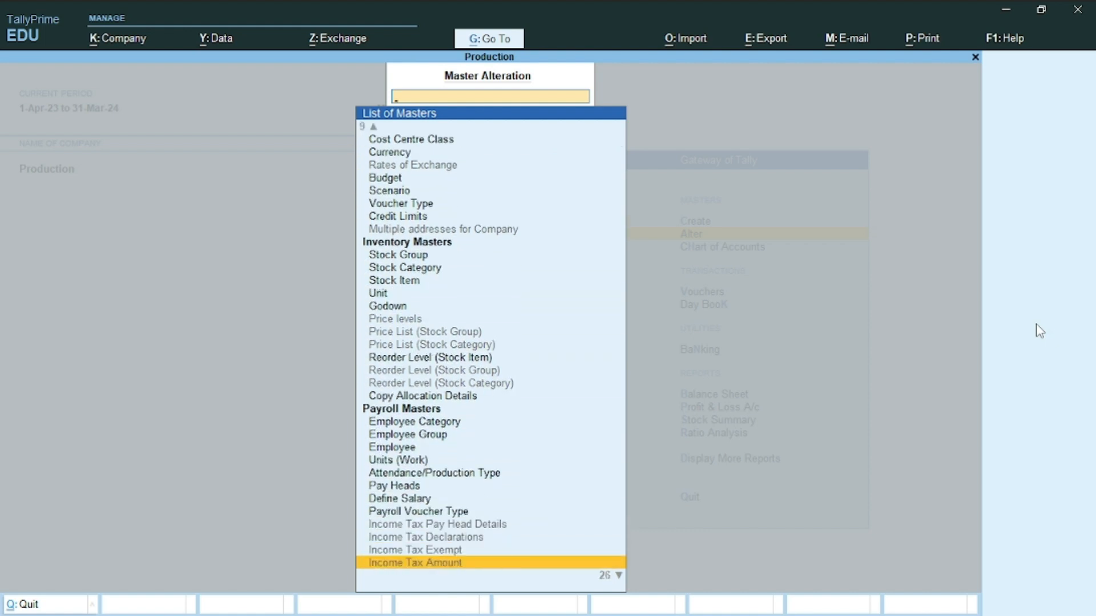
{"action": "key", "text": "Up"}
{"action": "key", "text": "Up"}
{"action": "key", "text": "Up"}
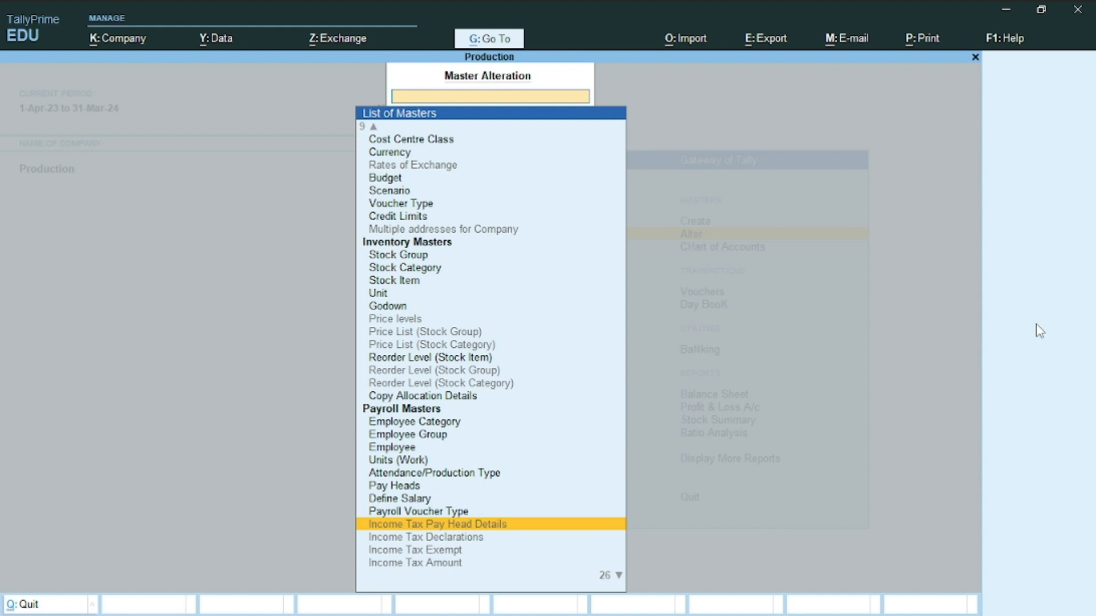
{"action": "key", "text": "Return"}
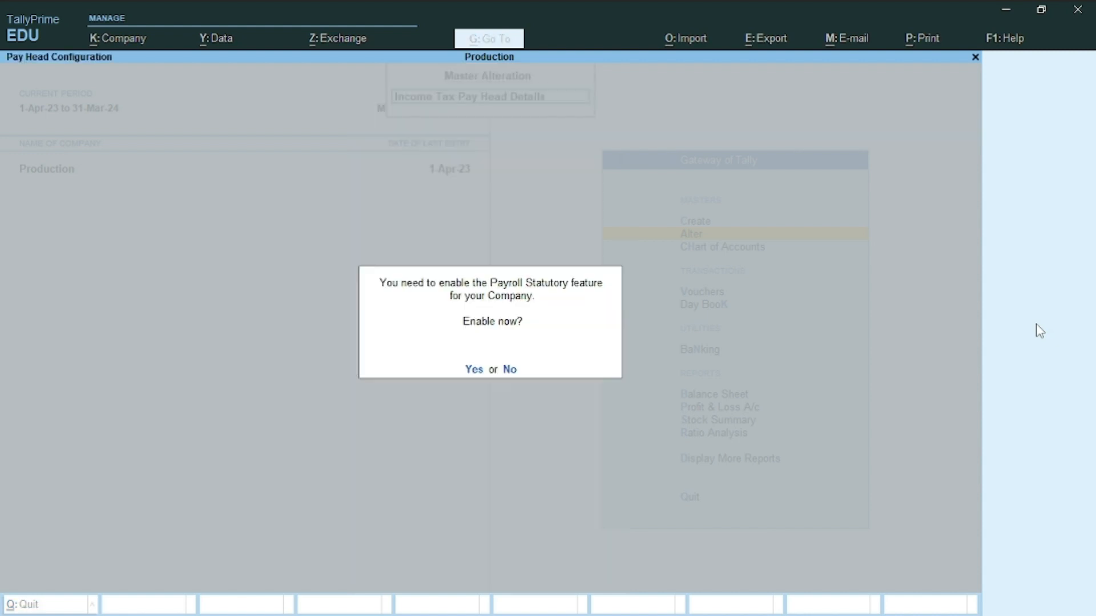
{"action": "key", "text": "y"}
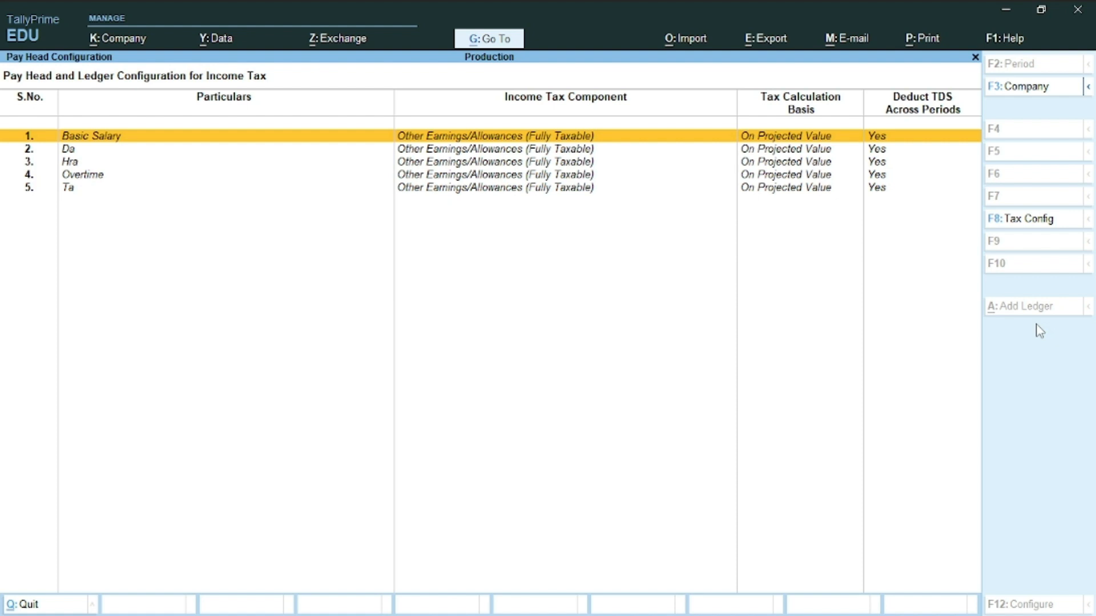
- Set Ta's income tax component to Transport Allowance and save it
{"action": "left_click", "coordinate": [799, 189]}
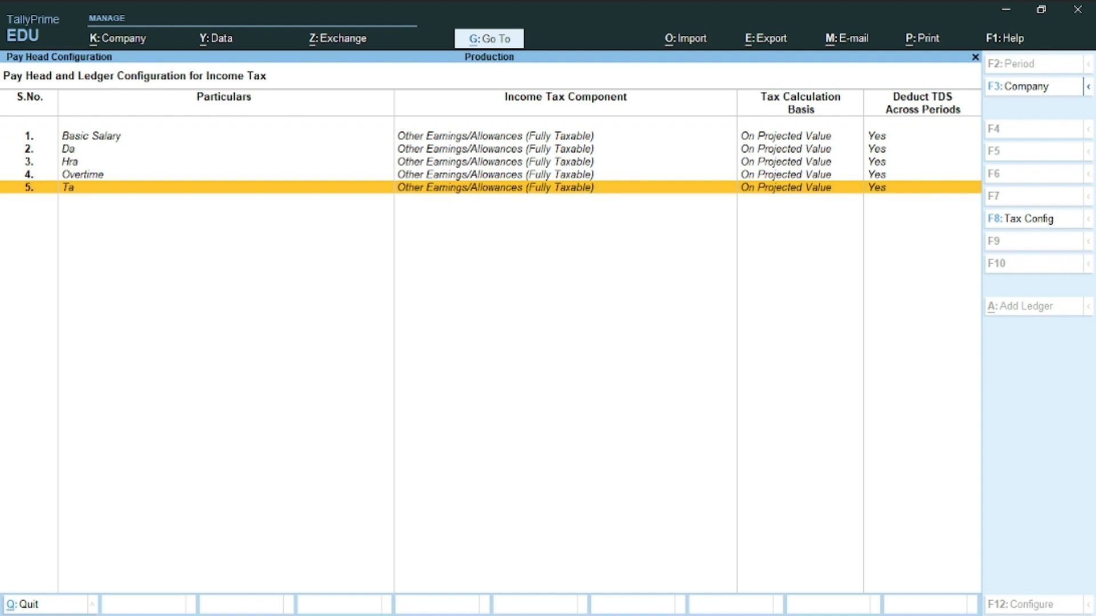
{"action": "key", "text": "Up"}
{"action": "key", "text": "Up"}
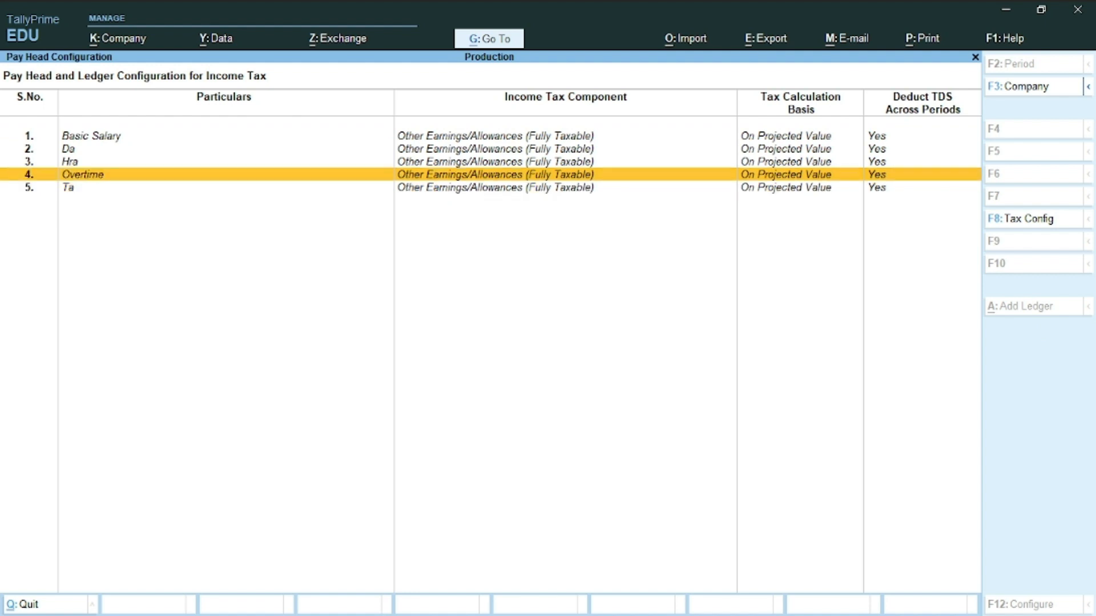
{"action": "key", "text": "Down"}
{"action": "key", "text": "Down"}
{"action": "key", "text": "Return"}
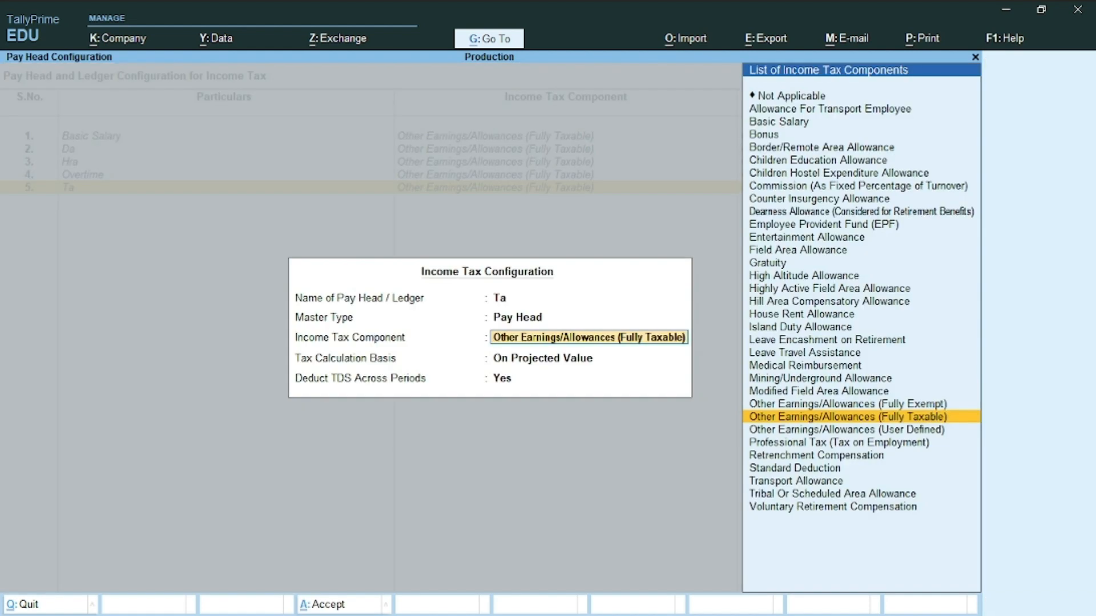
{"action": "type", "text": "Tr"}
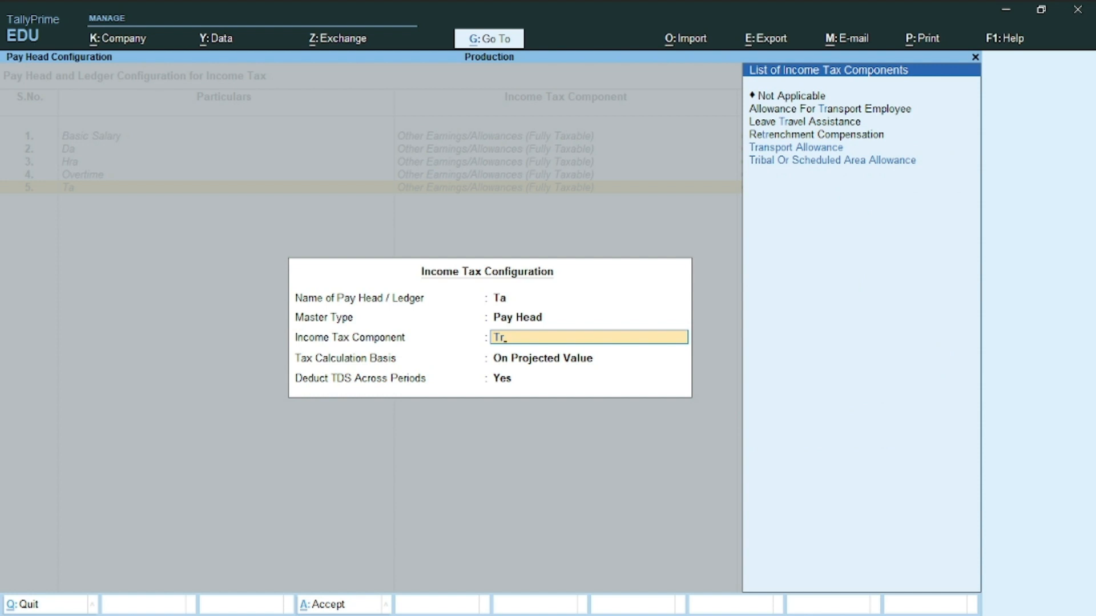
{"action": "key", "text": "Return"}
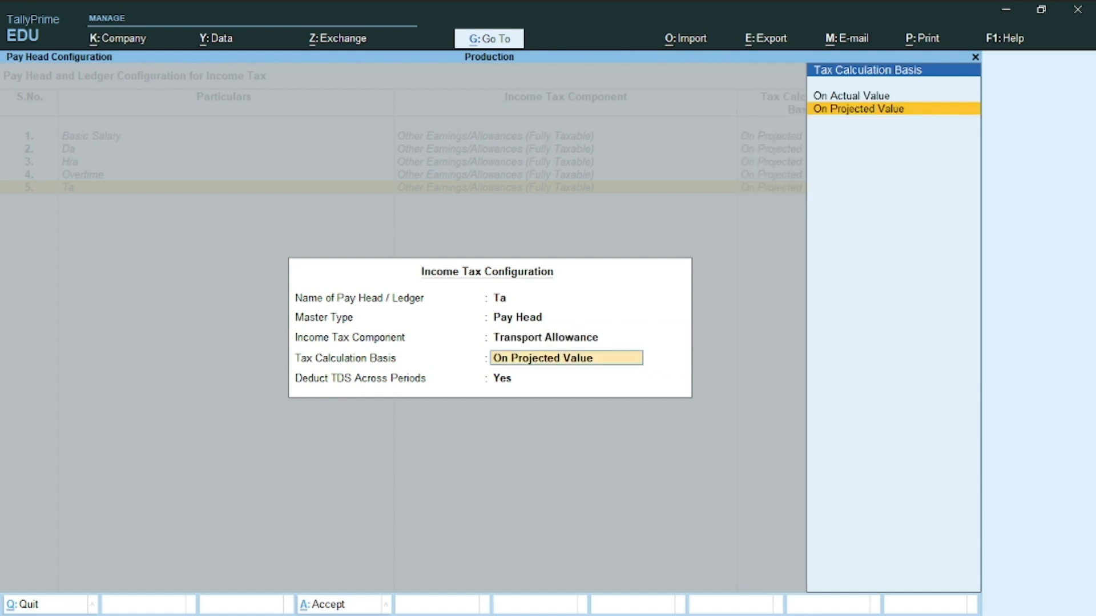
{"action": "key", "text": "ctrl+a"}
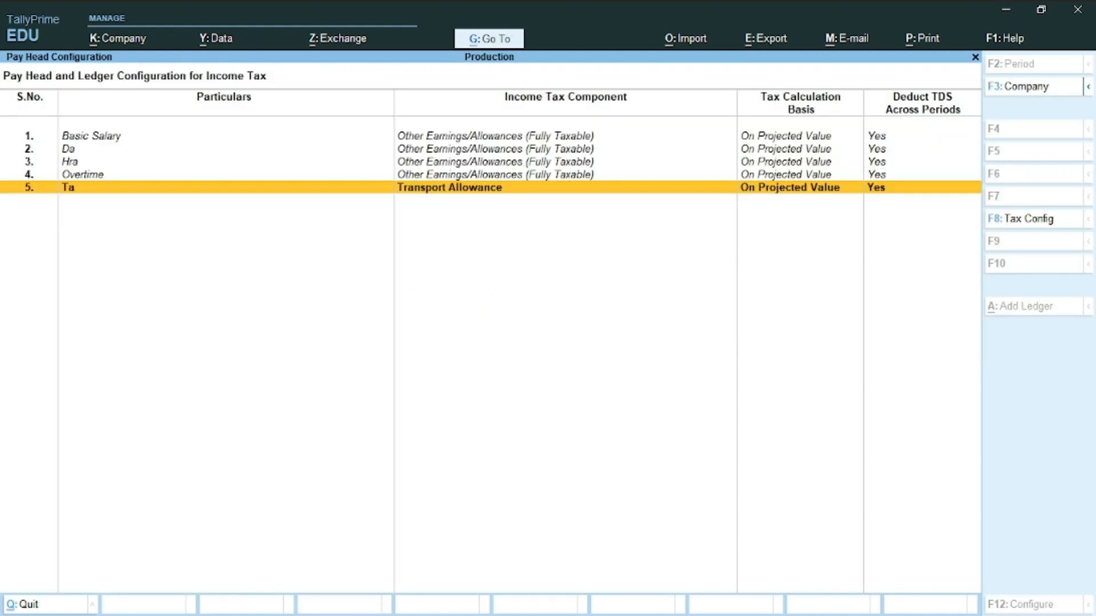
{"action": "key", "text": "Up"}
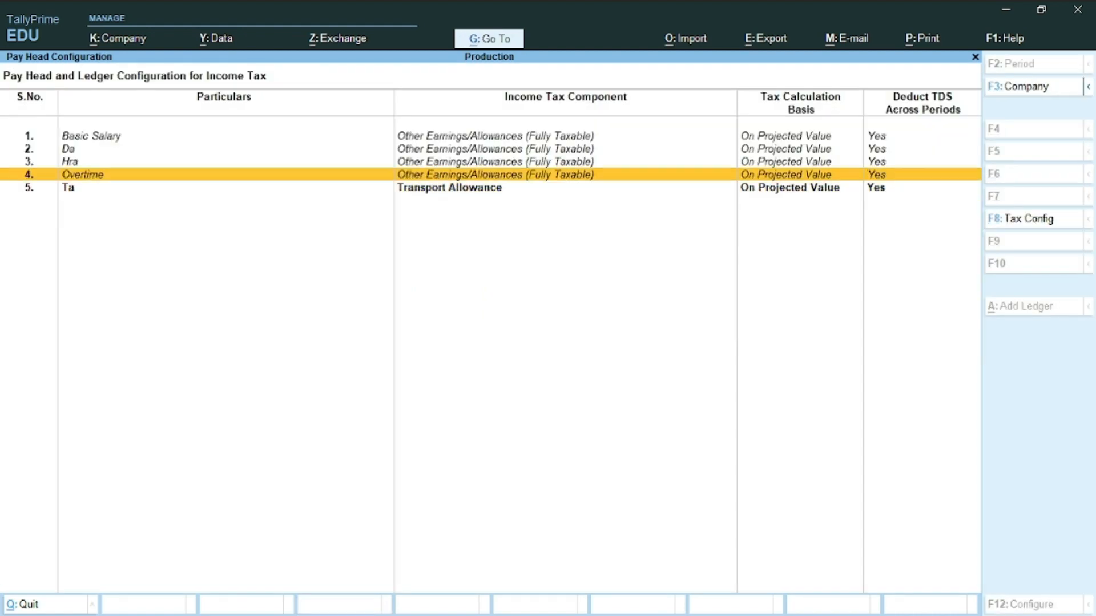
- Keep Overtime as fully taxable other earnings and save it
{"action": "key", "text": "Return"}
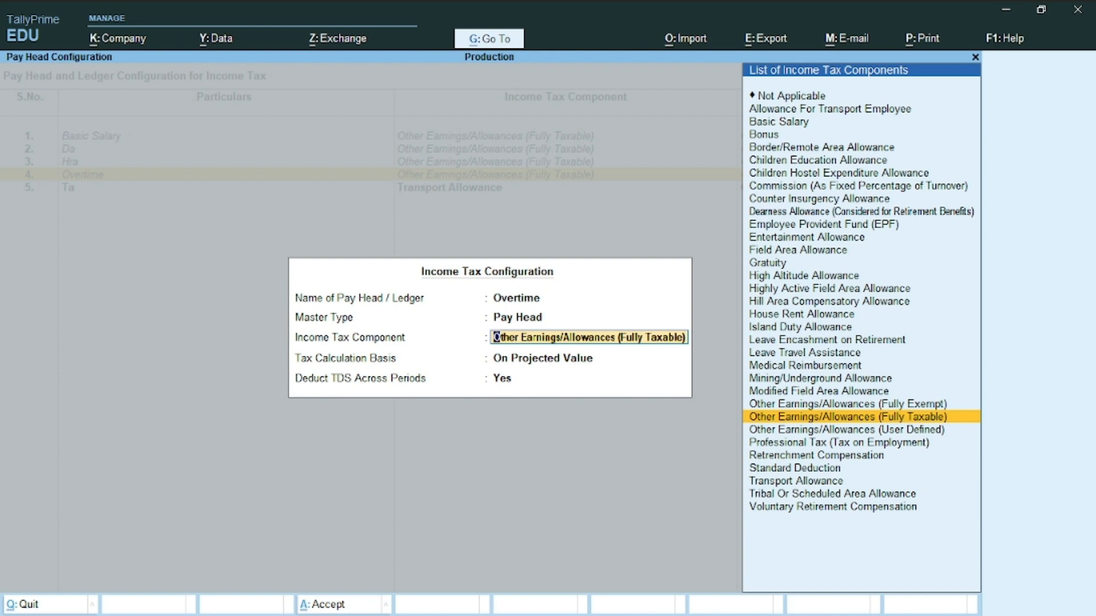
{"action": "key", "text": "Return"}
{"action": "key", "text": "ctrl+a"}
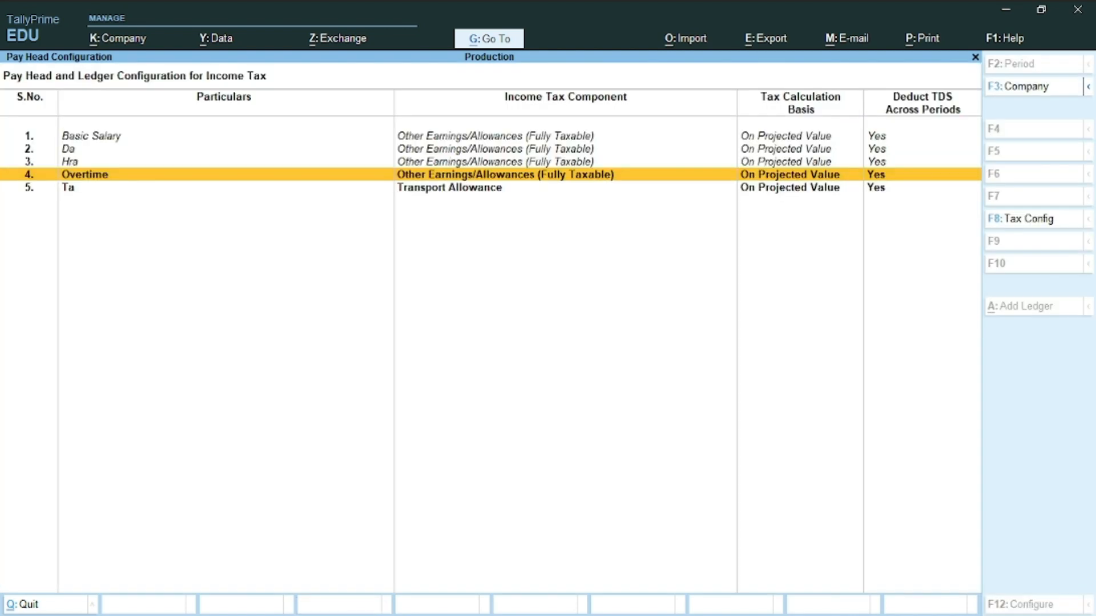
{"action": "key", "text": "Up"}
- Assign House Rent Allowance to Hra, on projected value
{"action": "key", "text": "Return"}
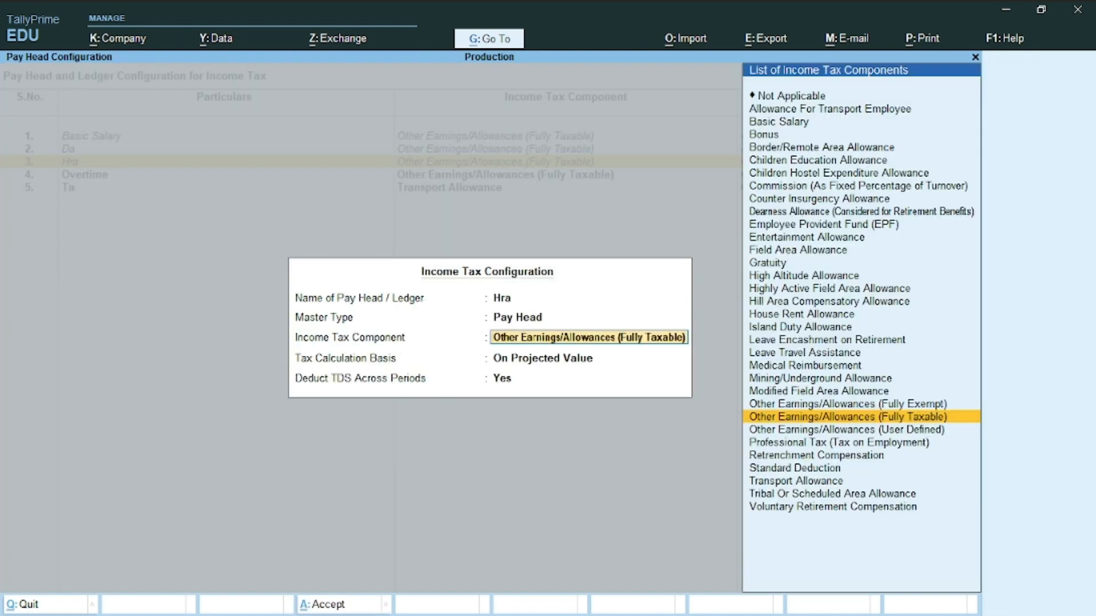
{"action": "type", "text": "H"}
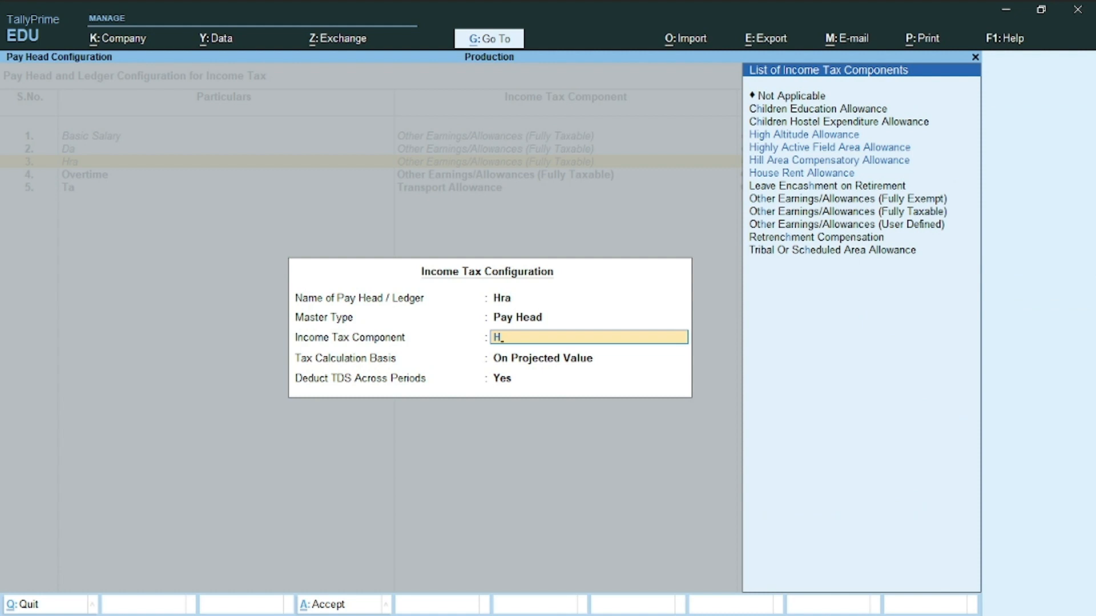
{"action": "key", "text": "Down"}
{"action": "key", "text": "Down"}
{"action": "key", "text": "Down"}
{"action": "key", "text": "Return"}
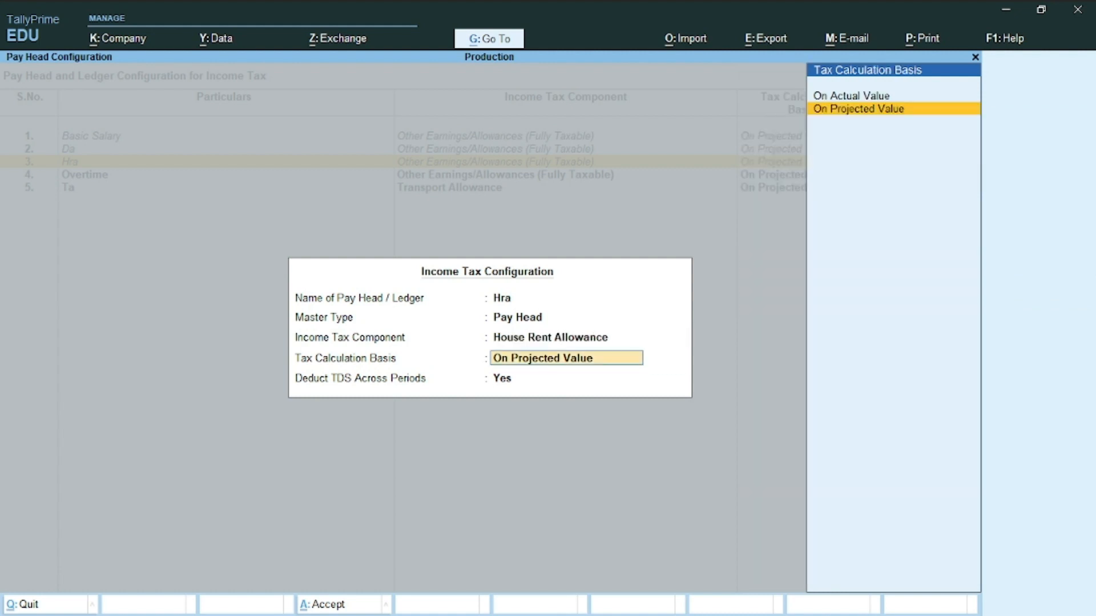
{"action": "key", "text": "Return"}
{"action": "key", "text": "Return"}
{"action": "key", "text": "Return"}
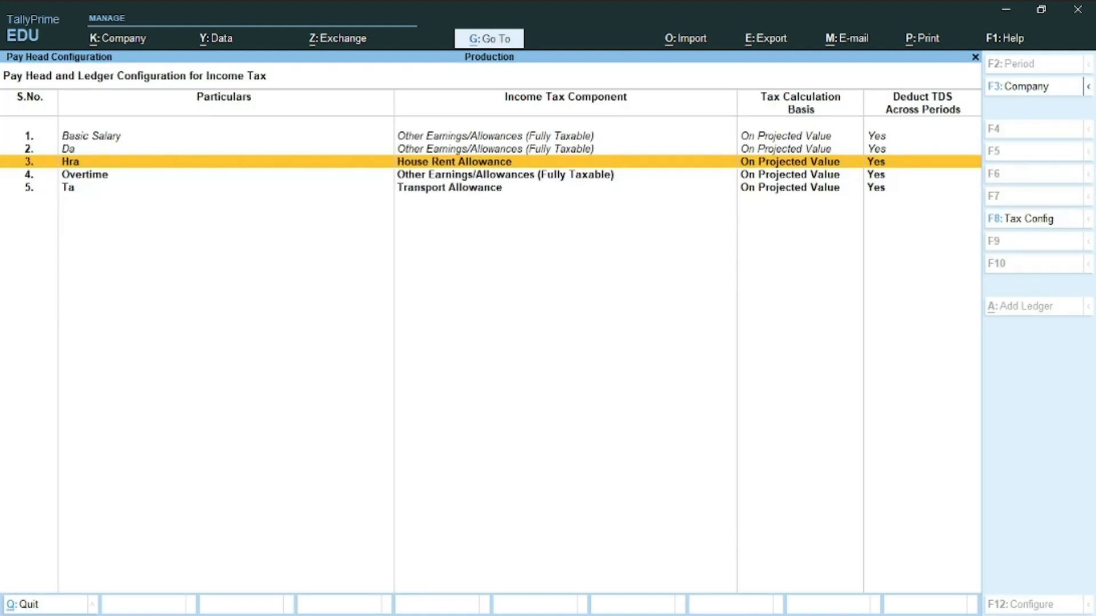
{"action": "key", "text": "Up"}
{"action": "key", "text": "Return"}
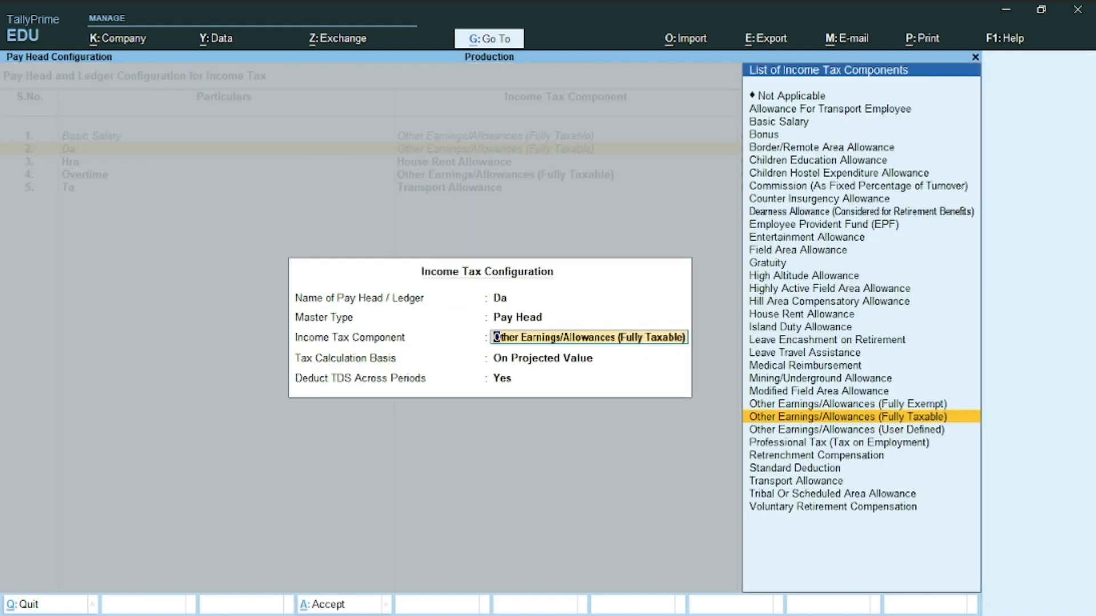
- Assign Dearness Allowance as Da's income tax component
{"action": "type", "text": "D"}
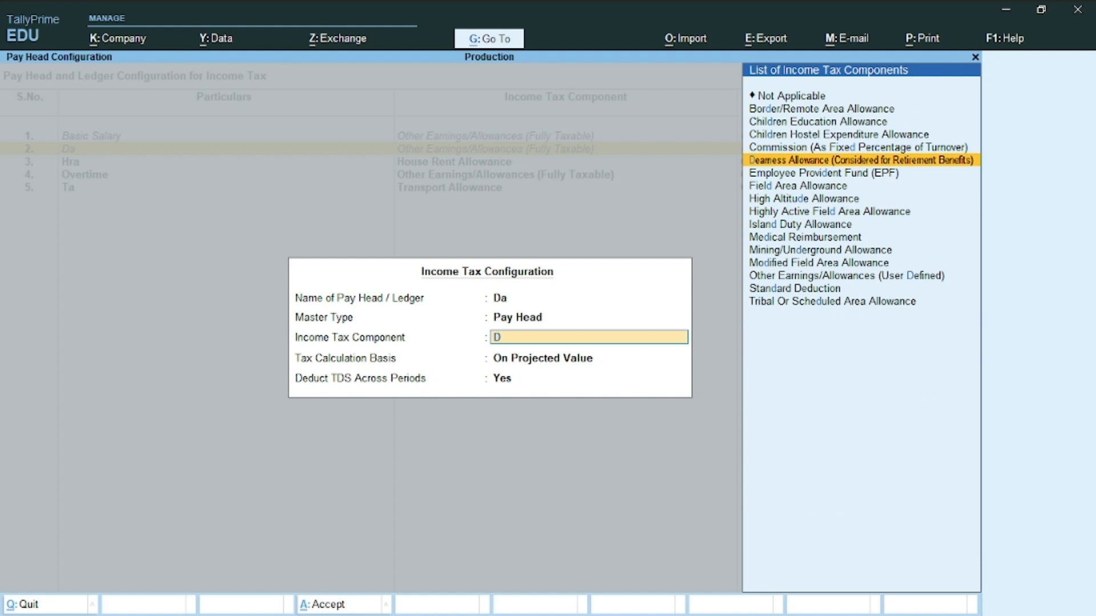
{"action": "key", "text": "Return"}
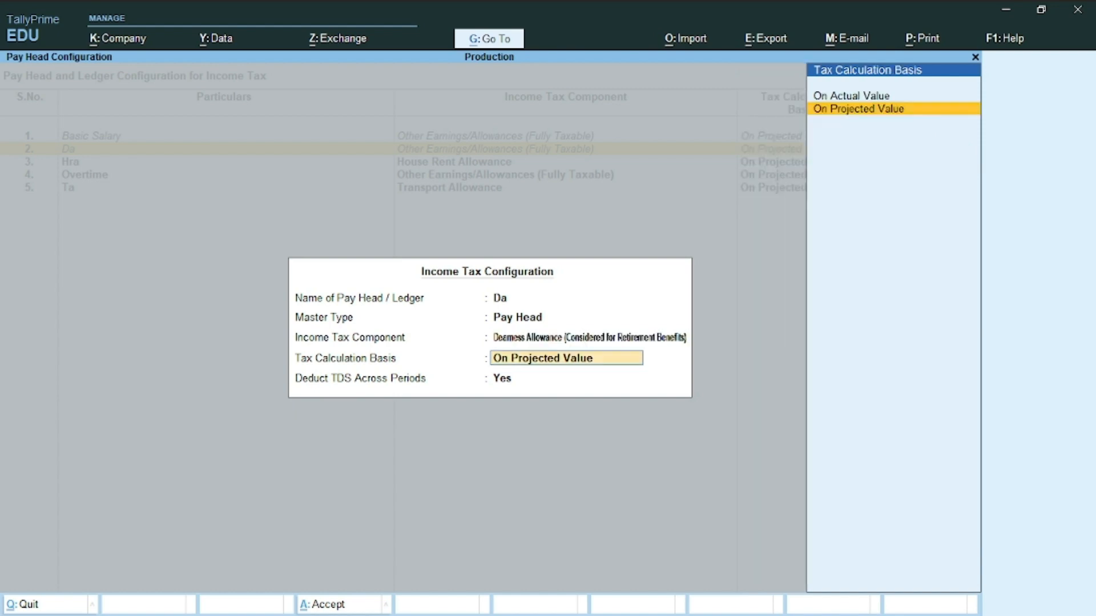
{"action": "key", "text": "Return"}
{"action": "key", "text": "Return"}
{"action": "key", "text": "Return"}
{"action": "key", "text": "Up"}
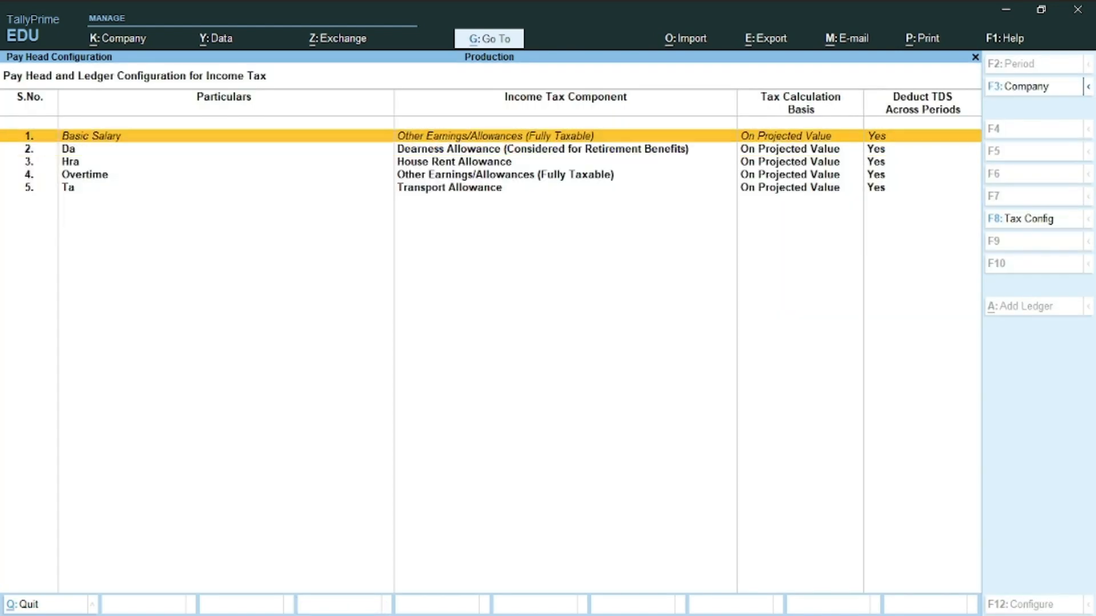
{"action": "key", "text": "Return"}
- Give Basic Salary the Basic Salary component and close the configuration table
{"action": "type", "text": "Ba"}
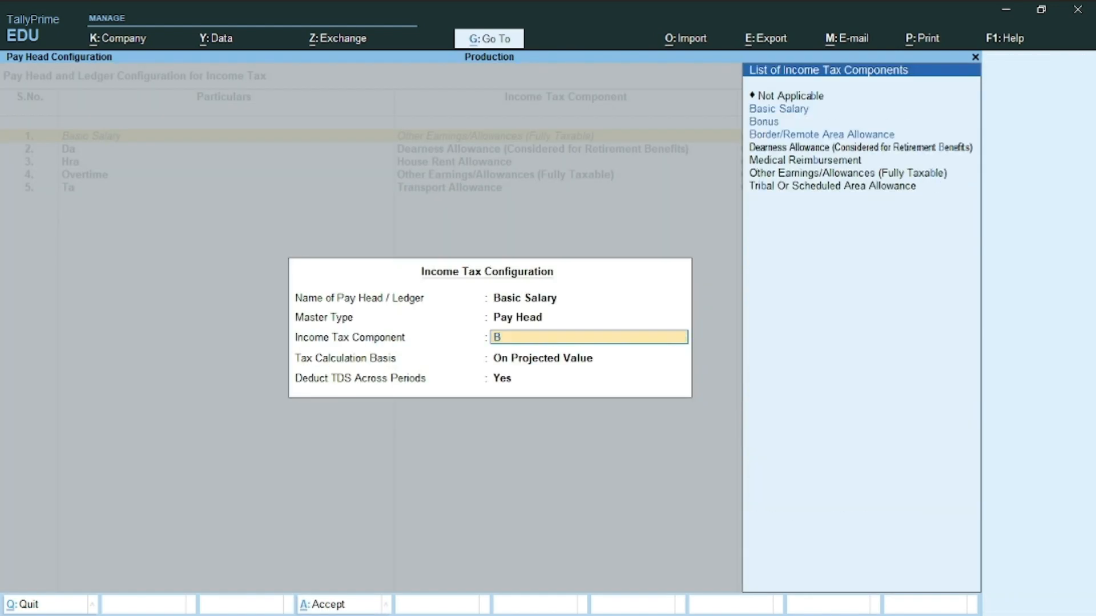
{"action": "key", "text": "Return"}
{"action": "key", "text": "Return"}
{"action": "key", "text": "Return"}
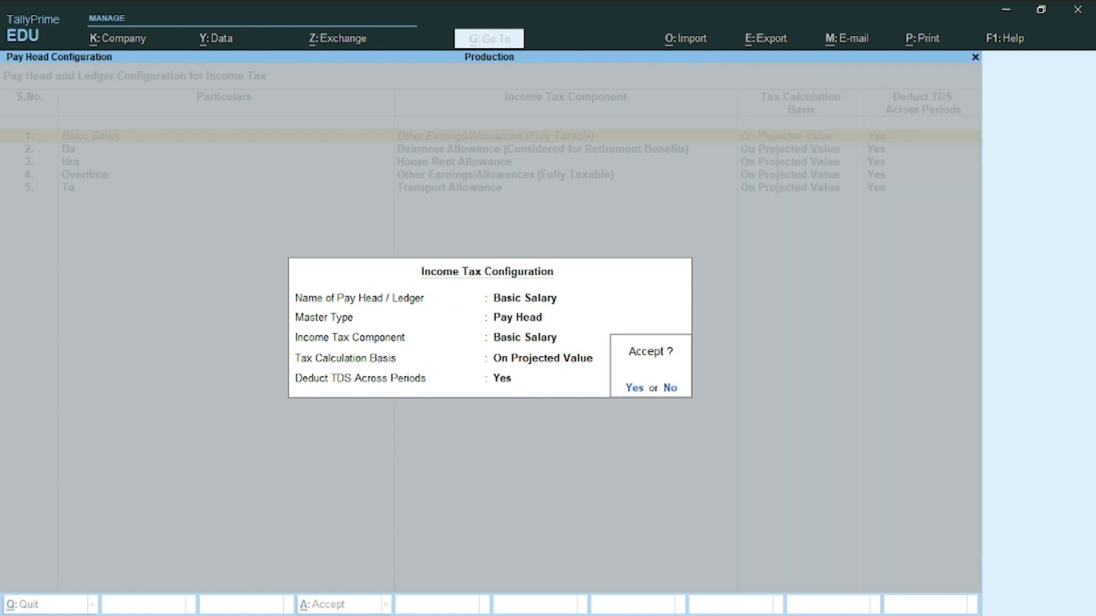
{"action": "key", "text": "Return"}
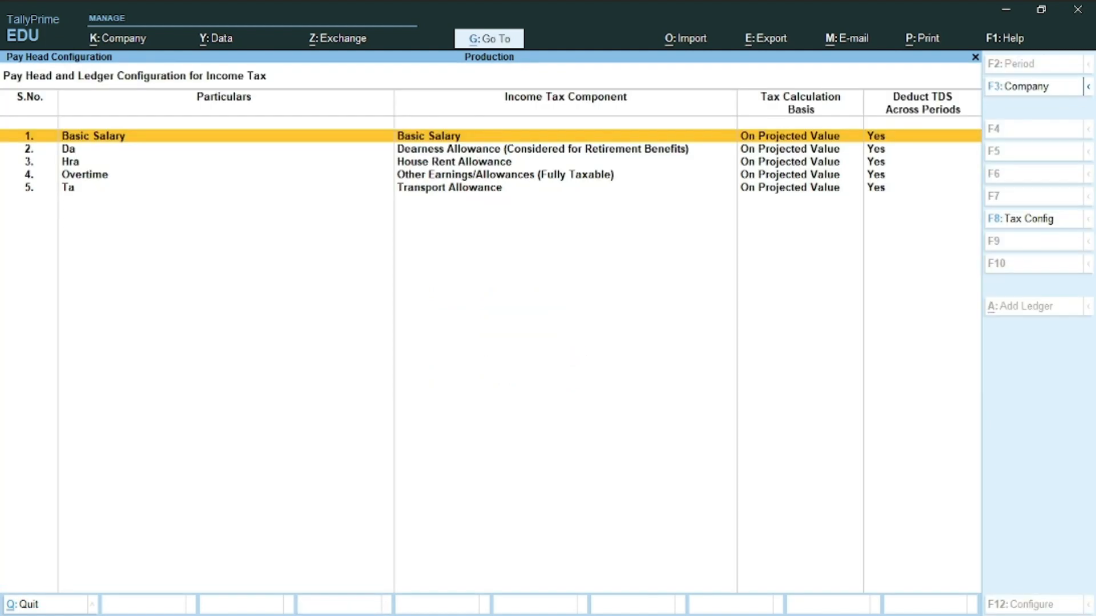
{"action": "key", "text": "Escape"}
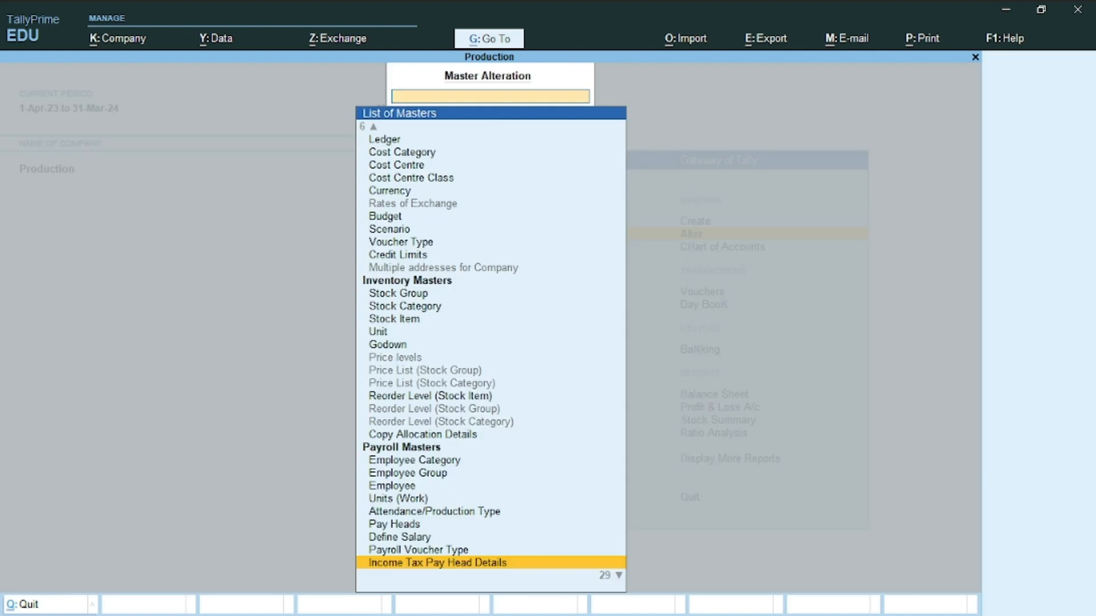
- Check all five employees are on Regular Tax Regime from 1-Apr-23, then open House Rent Allowance
{"action": "key", "text": "Down"}
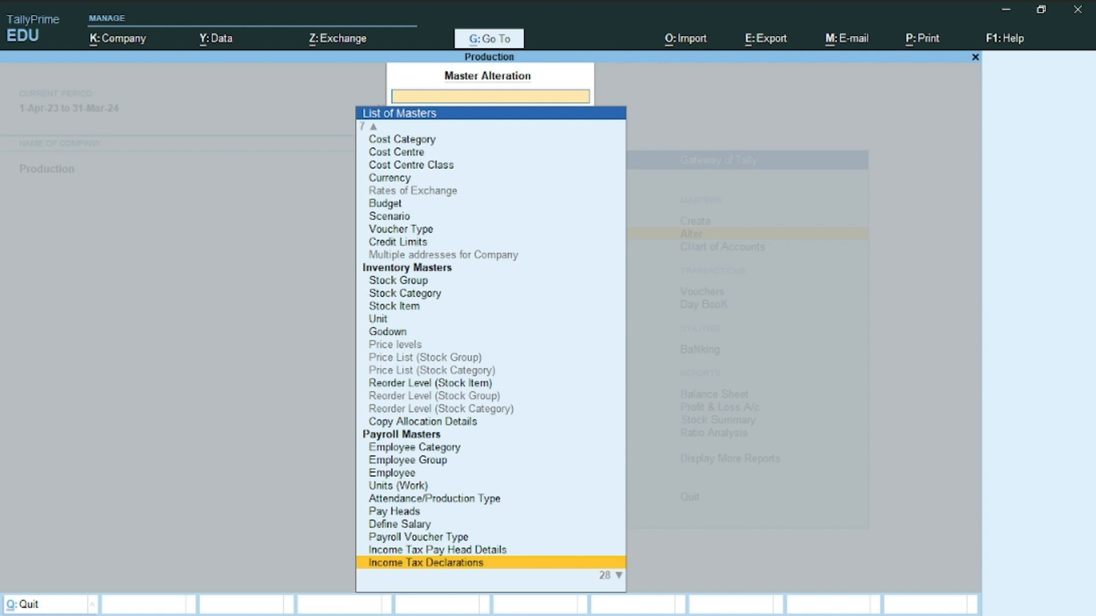
{"action": "key", "text": "Return"}
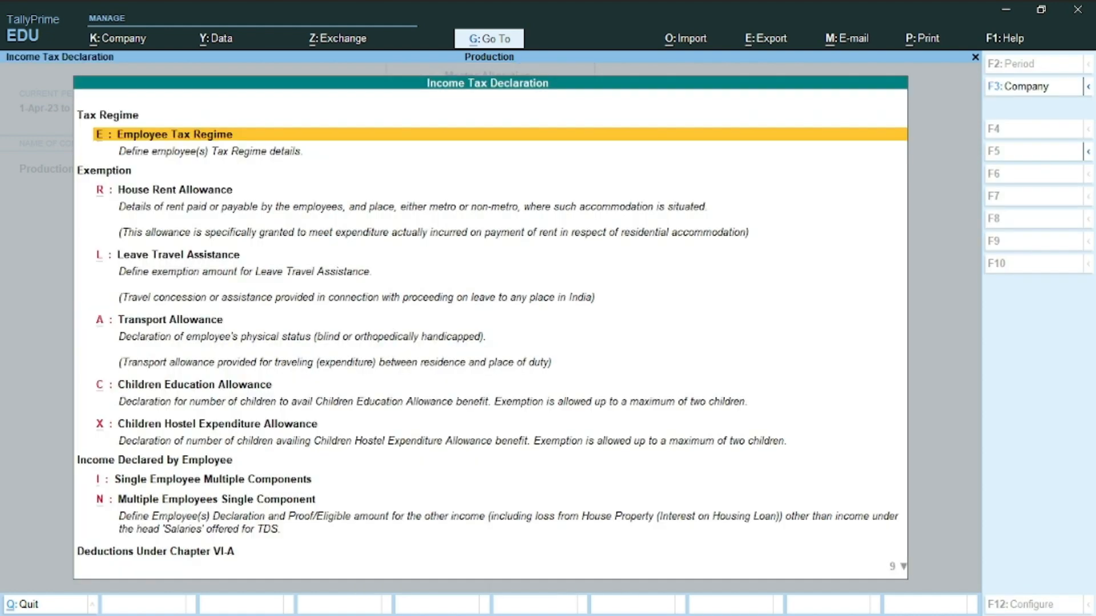
{"action": "key", "text": "Return"}
{"action": "key", "text": "Return"}
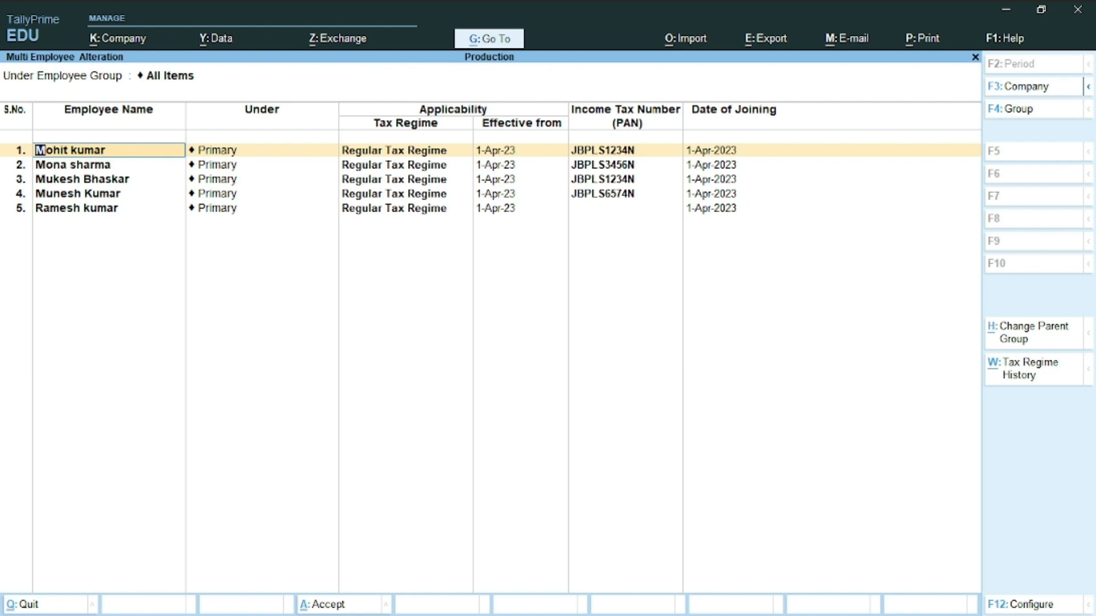
{"action": "key", "text": "BackSpace"}
{"action": "key", "text": "Escape"}
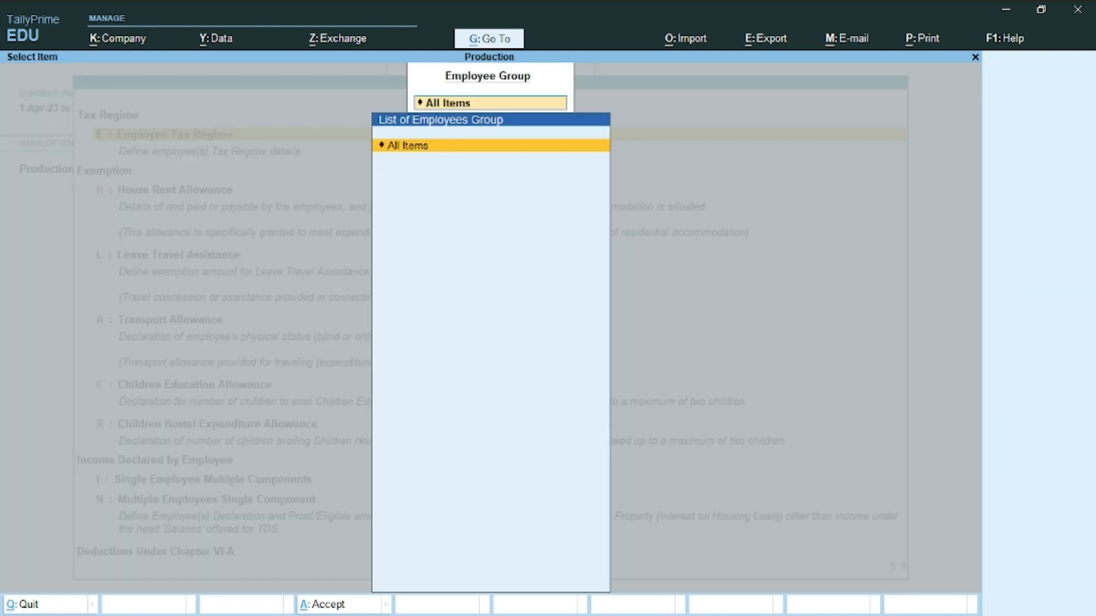
{"action": "key", "text": "Escape"}
{"action": "key", "text": "Escape"}
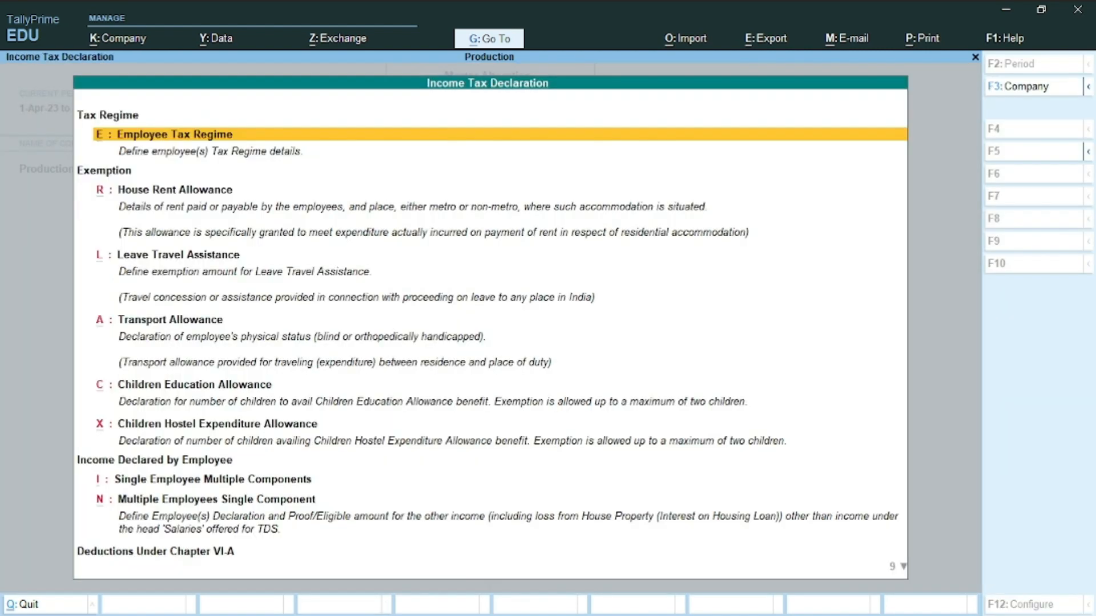
{"action": "key", "text": "Down"}
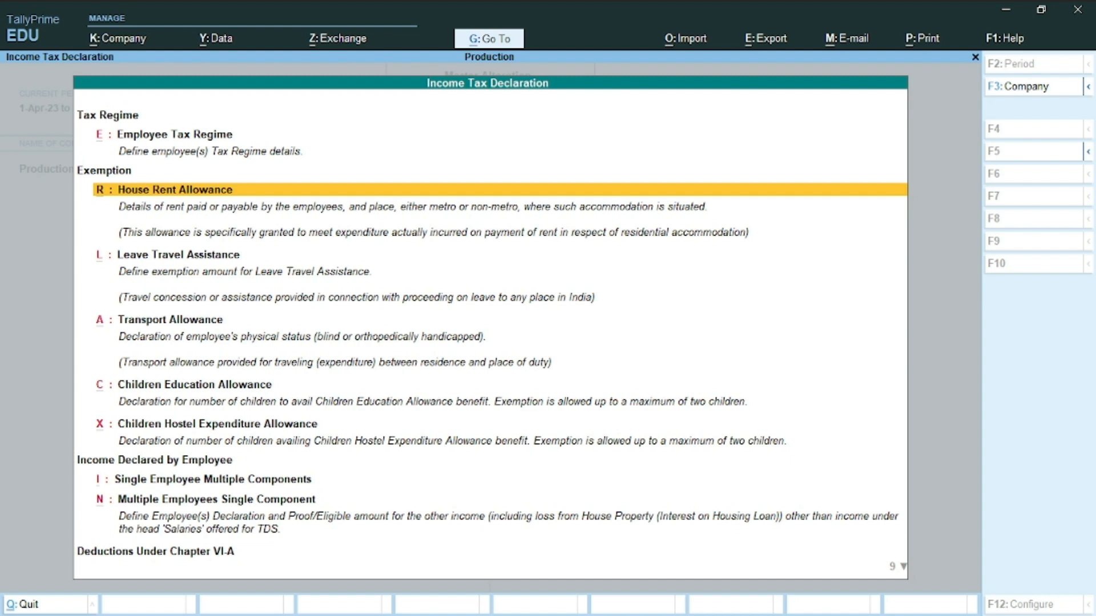
{"action": "key", "text": "Return"}
- Declare house rent for all employees effective 1-4-2023 with Metro residence
{"action": "key", "text": "Return"}
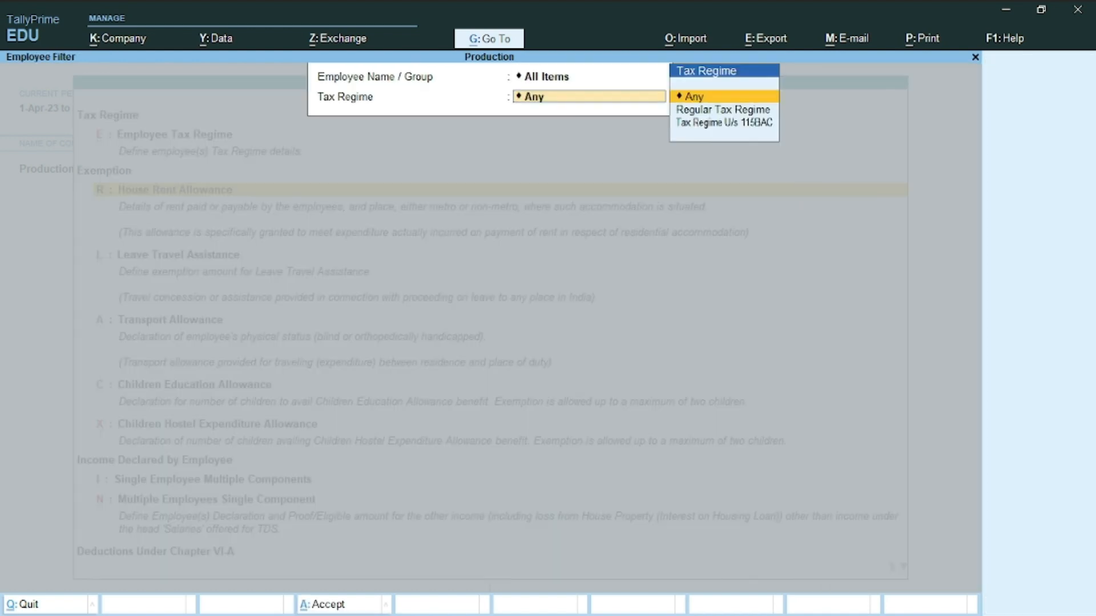
{"action": "key", "text": "Return"}
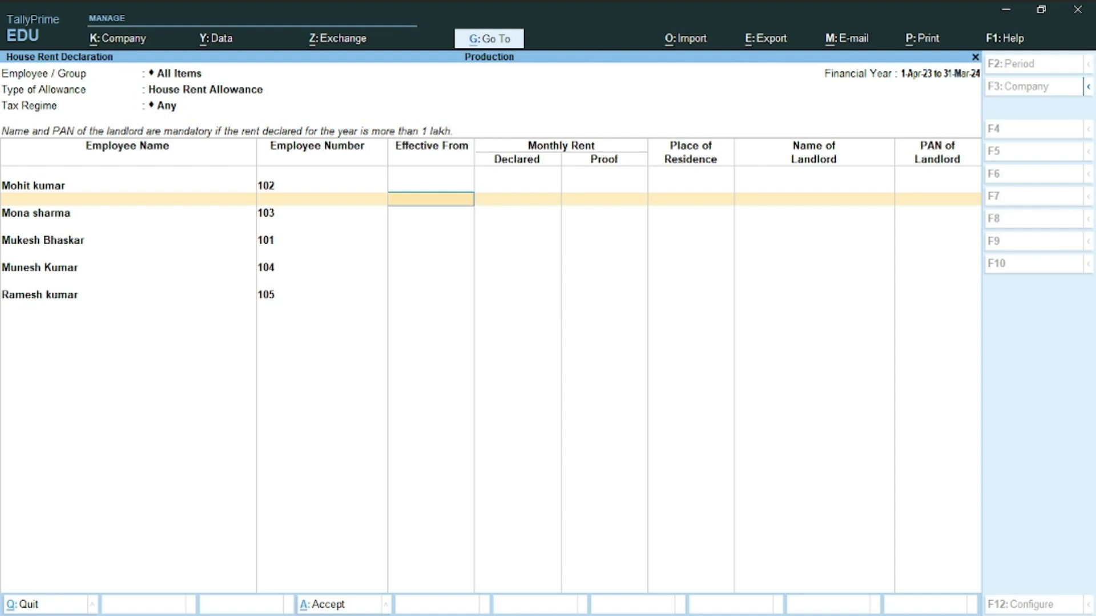
{"action": "type", "text": "1-4-2023"}
{"action": "key", "text": "Return"}
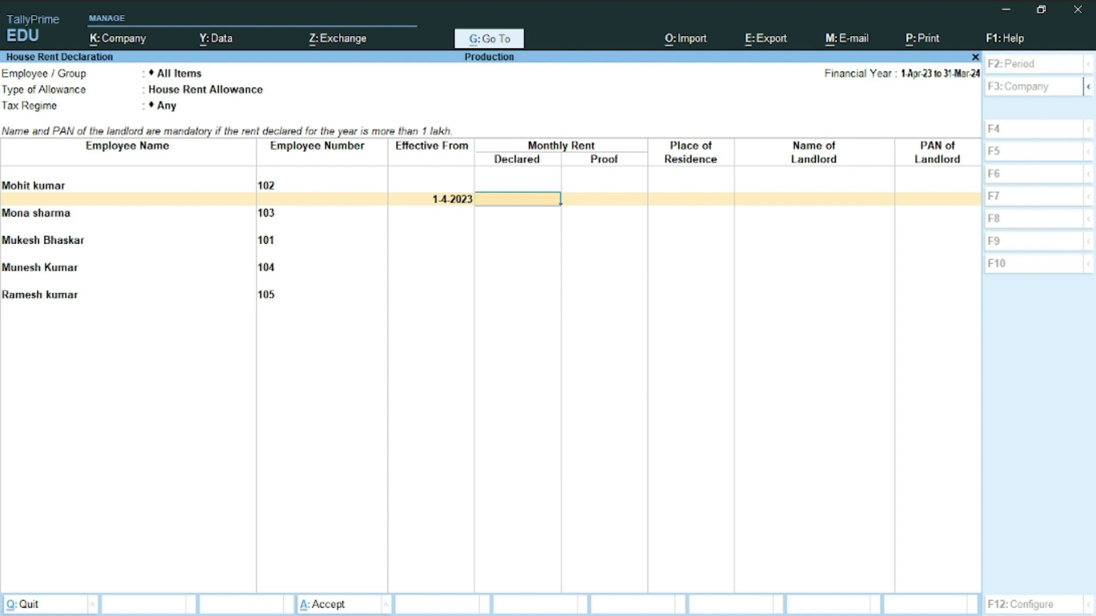
{"action": "key", "text": "Return"}
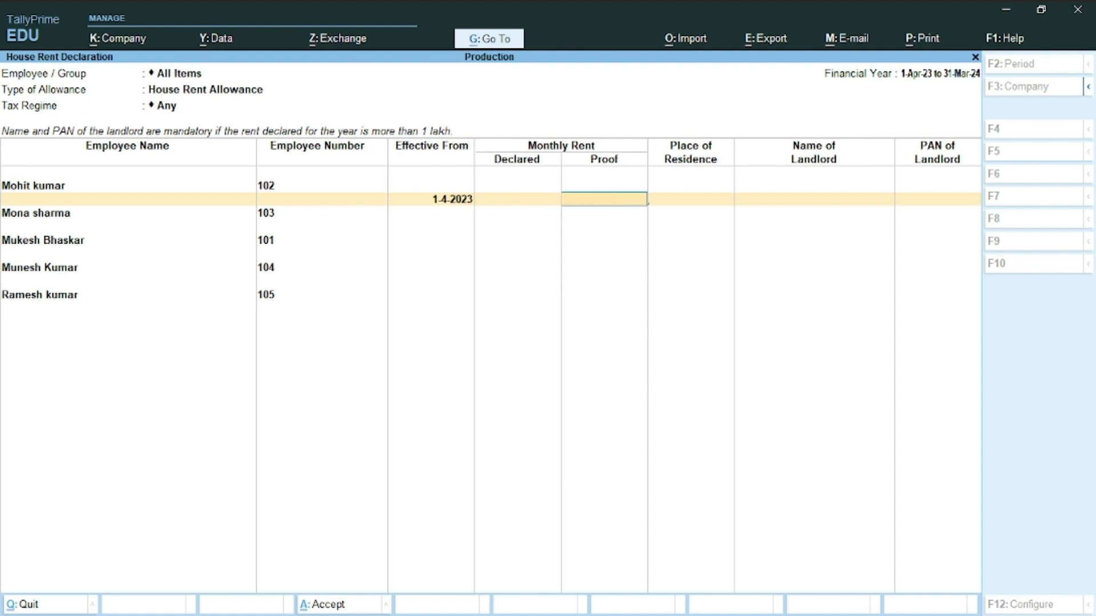
{"action": "key", "text": "Return"}
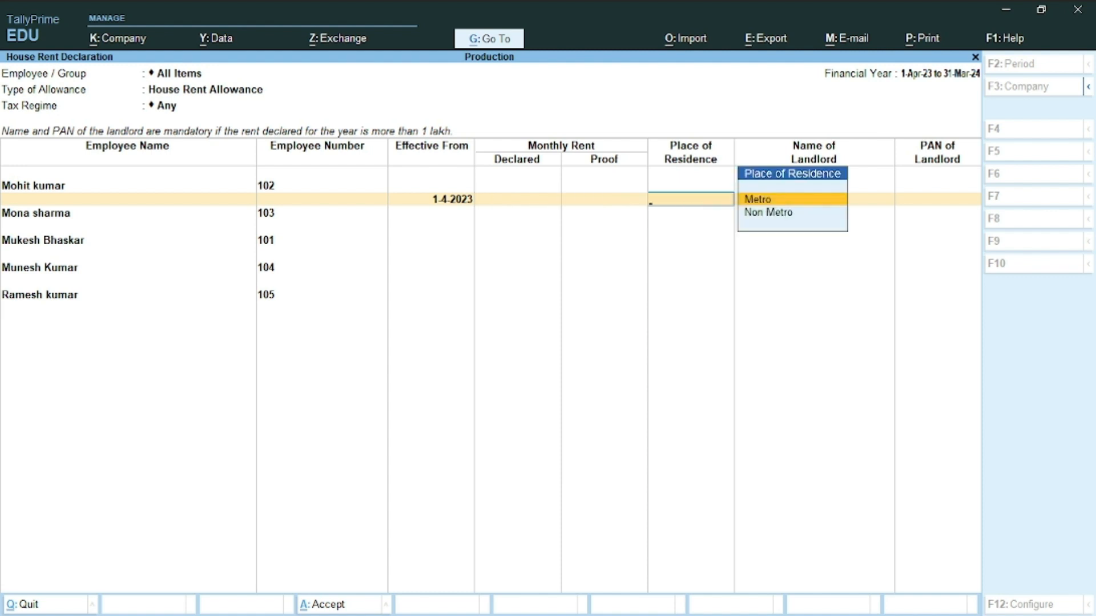
{"action": "key", "text": "Return"}
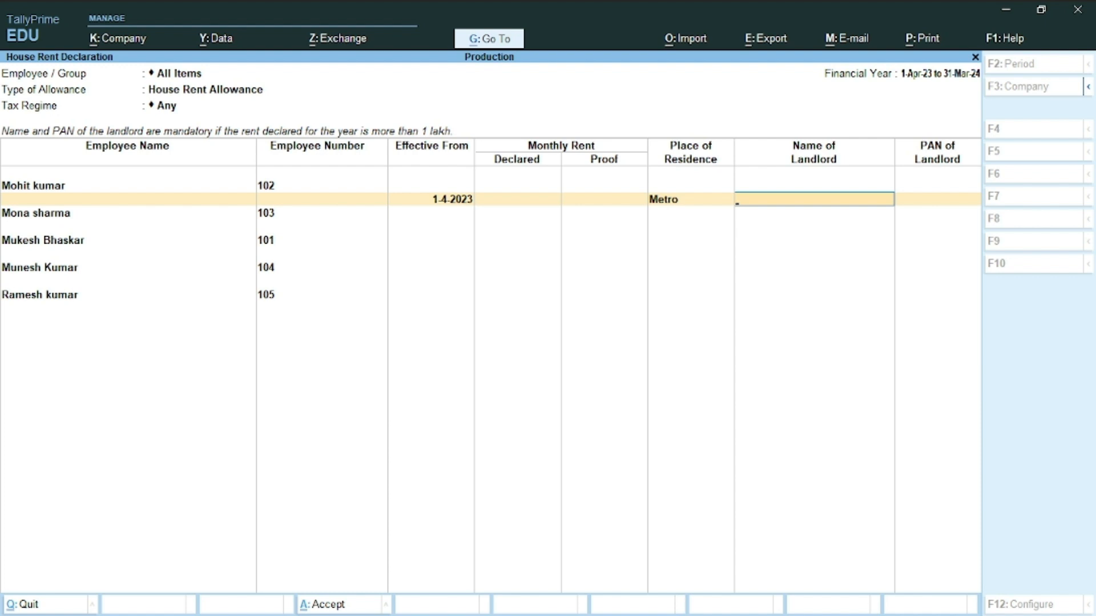
- Enter the landlord's name and a new landlord PAN, then save the declarations
{"action": "type", "text": "Vivek"}
{"action": "key", "text": "Return"}
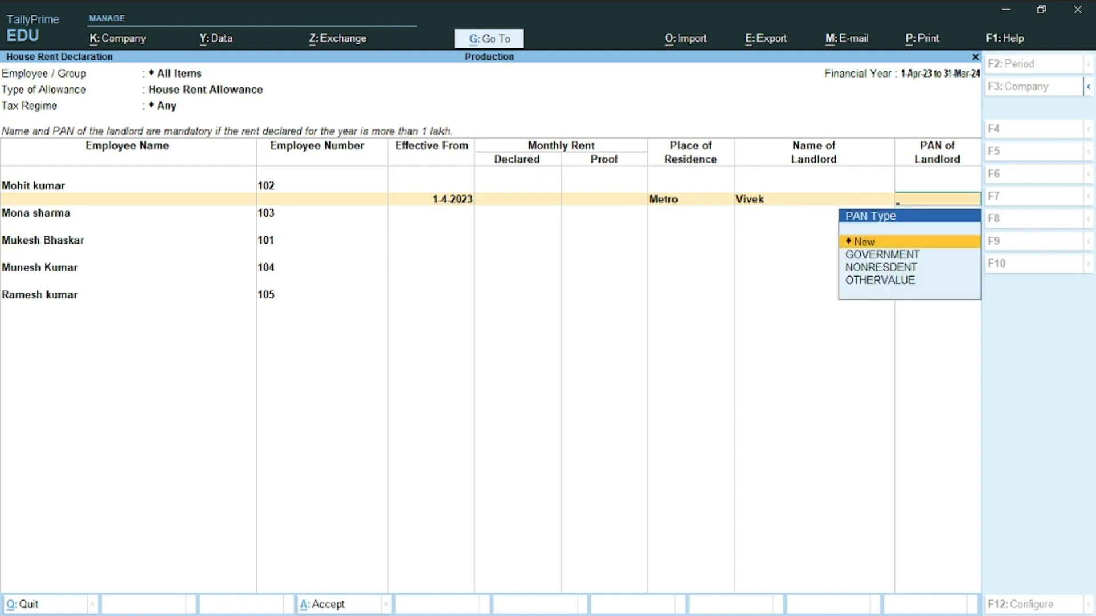
{"action": "key", "text": "Return"}
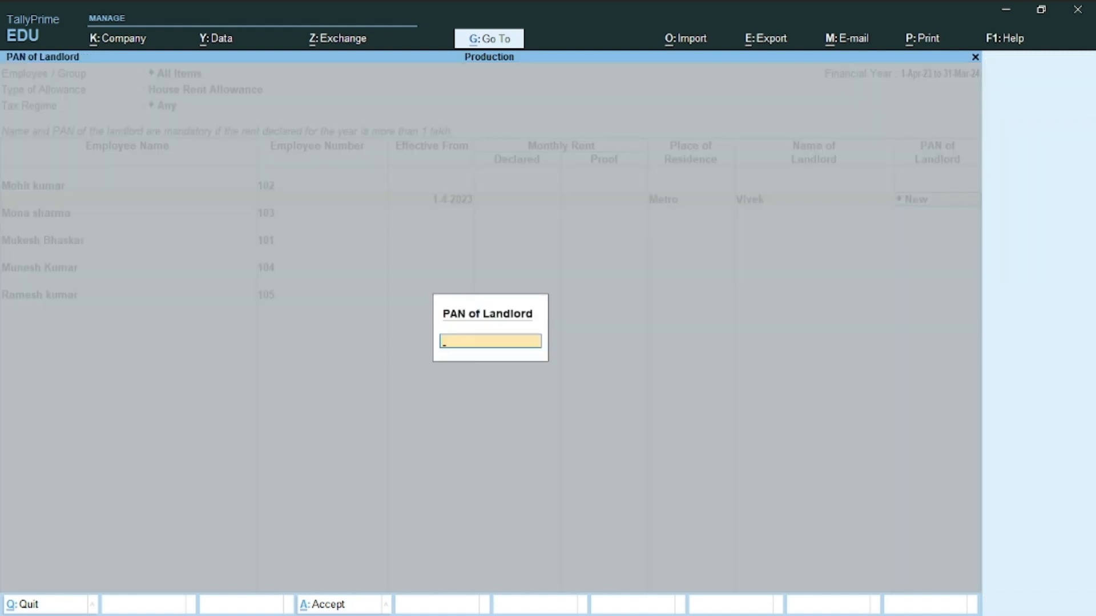
{"action": "type", "text": "JBLPS3405N"}
{"action": "key", "text": "Return"}
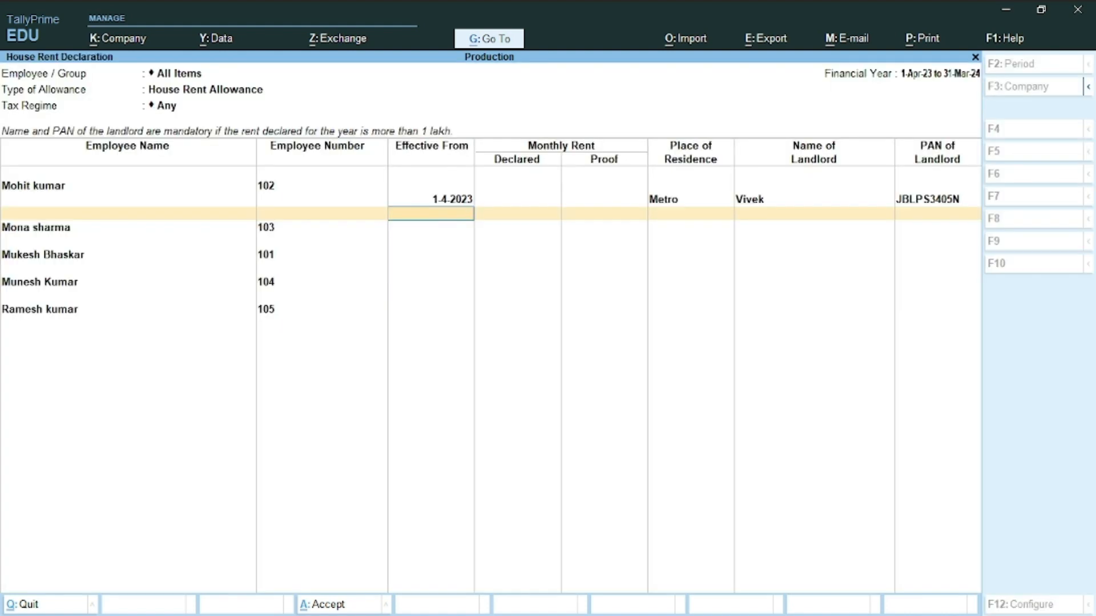
{"action": "key", "text": "Return"}
{"action": "key", "text": "BackSpace"}
{"action": "key", "text": "Return"}
{"action": "key", "text": "Return"}
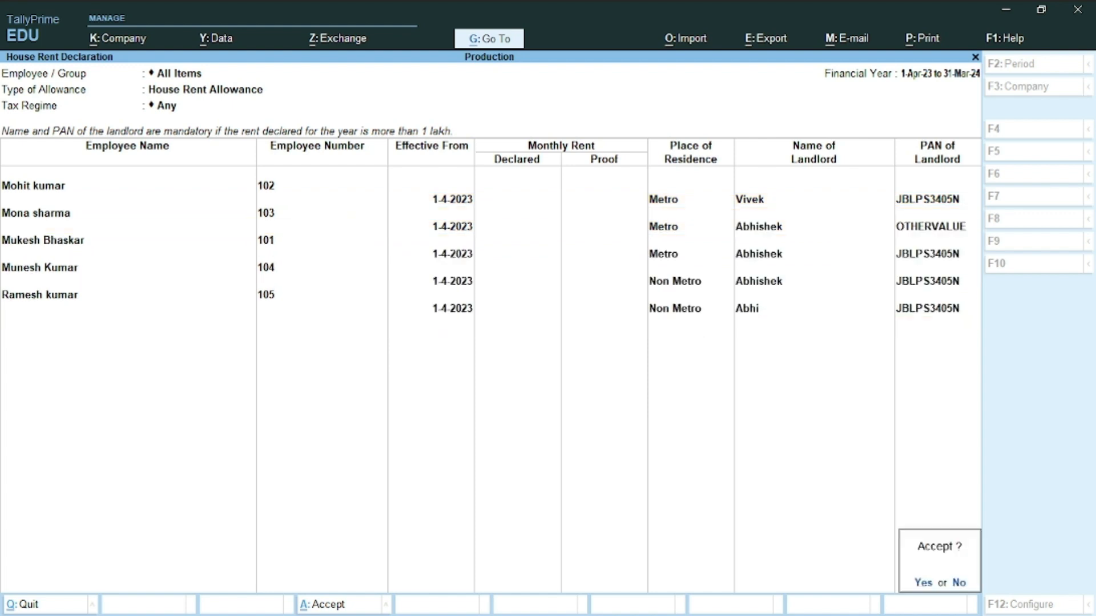
{"action": "key", "text": "Return"}
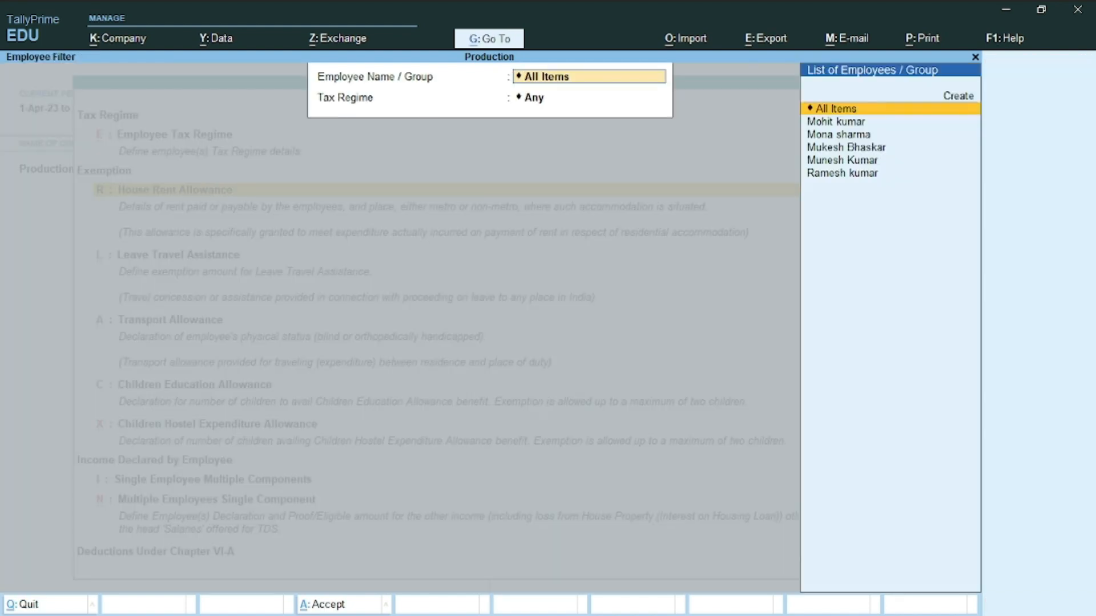
- Open and close the Children Education and Children Hostel Expenditure Allowance grids without entries
{"action": "key", "text": "BackSpace"}
{"action": "key", "text": "Escape"}
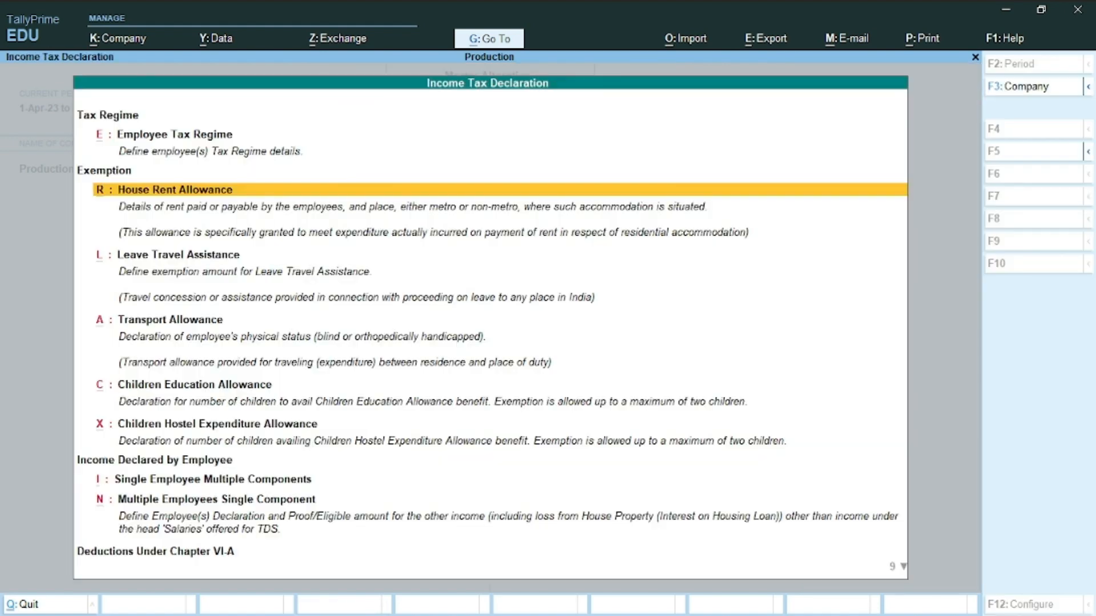
{"action": "key", "text": "Down"}
{"action": "key", "text": "Down"}
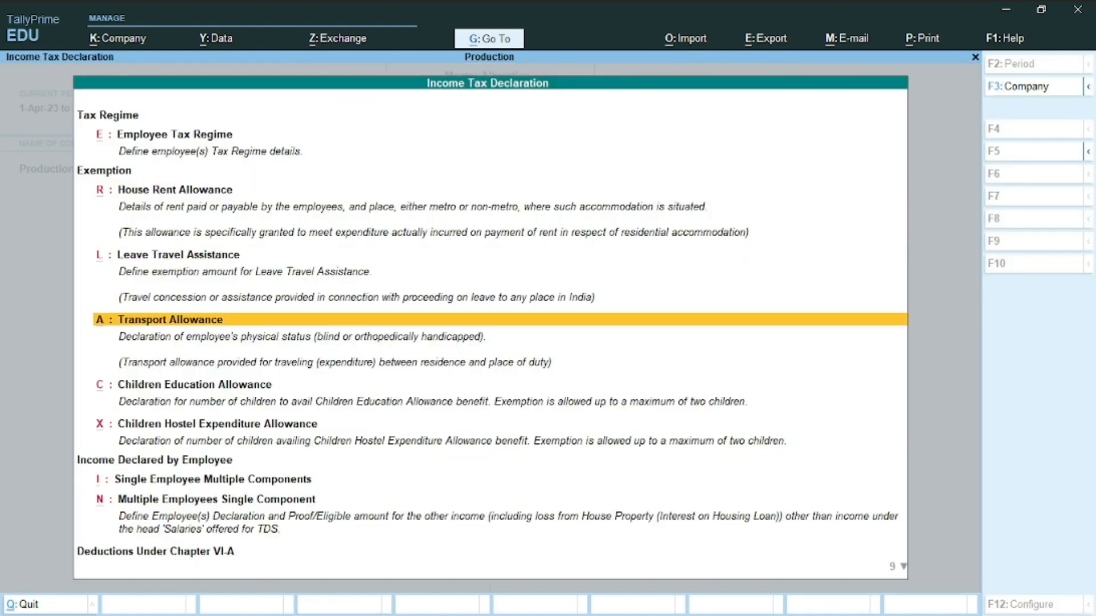
{"action": "key", "text": "Down"}
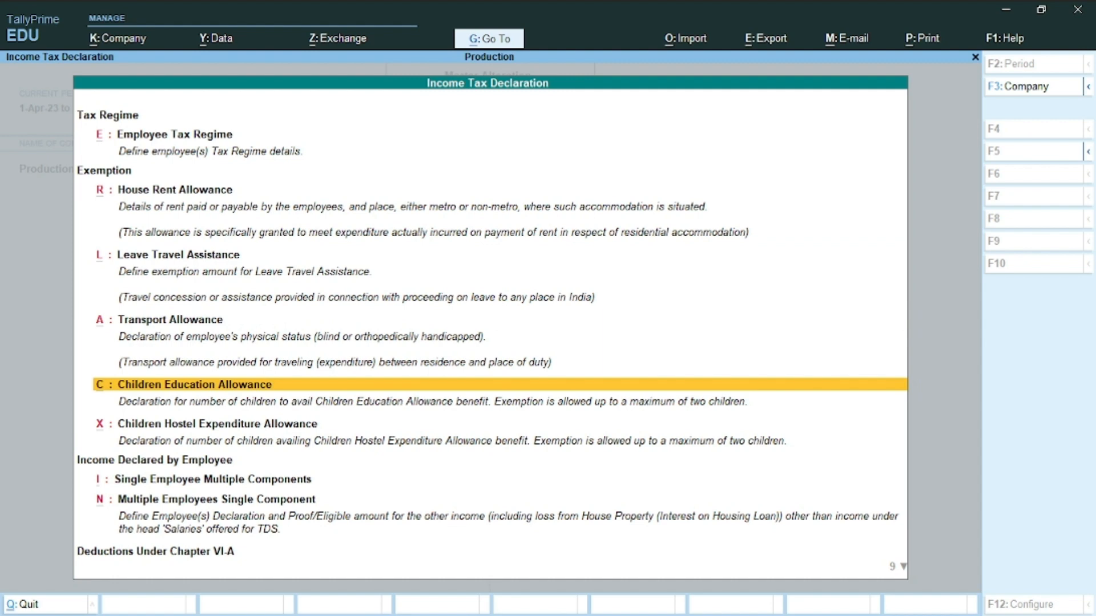
{"action": "key", "text": "Return"}
{"action": "key", "text": "Return"}
{"action": "key", "text": "Return"}
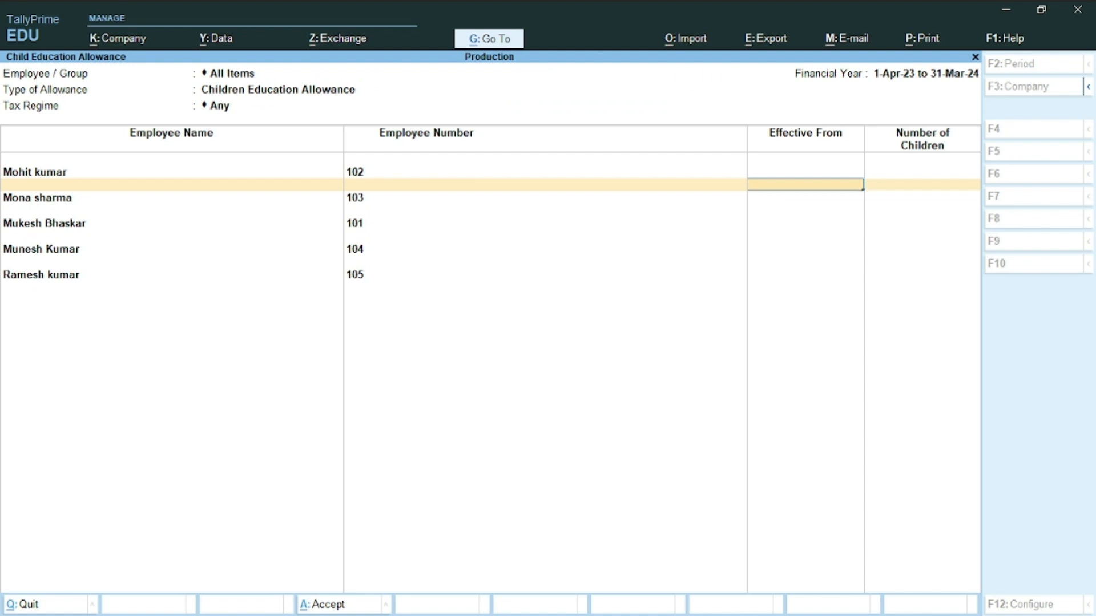
{"action": "key", "text": "Escape"}
{"action": "key", "text": "Escape"}
{"action": "key", "text": "Down"}
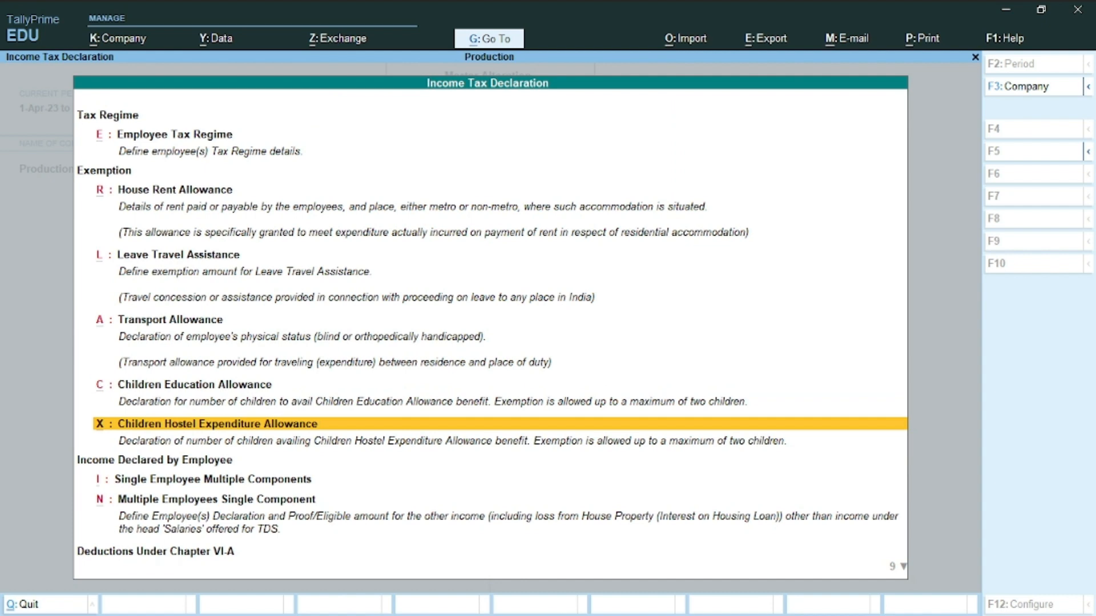
{"action": "key", "text": "Return"}
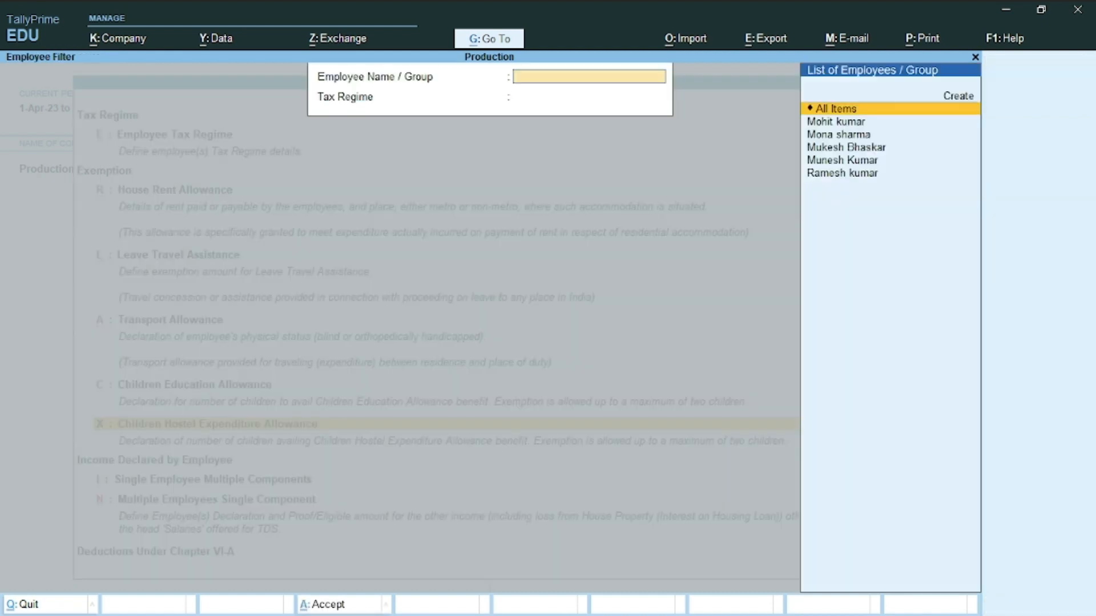
{"action": "key", "text": "Return"}
{"action": "key", "text": "Return"}
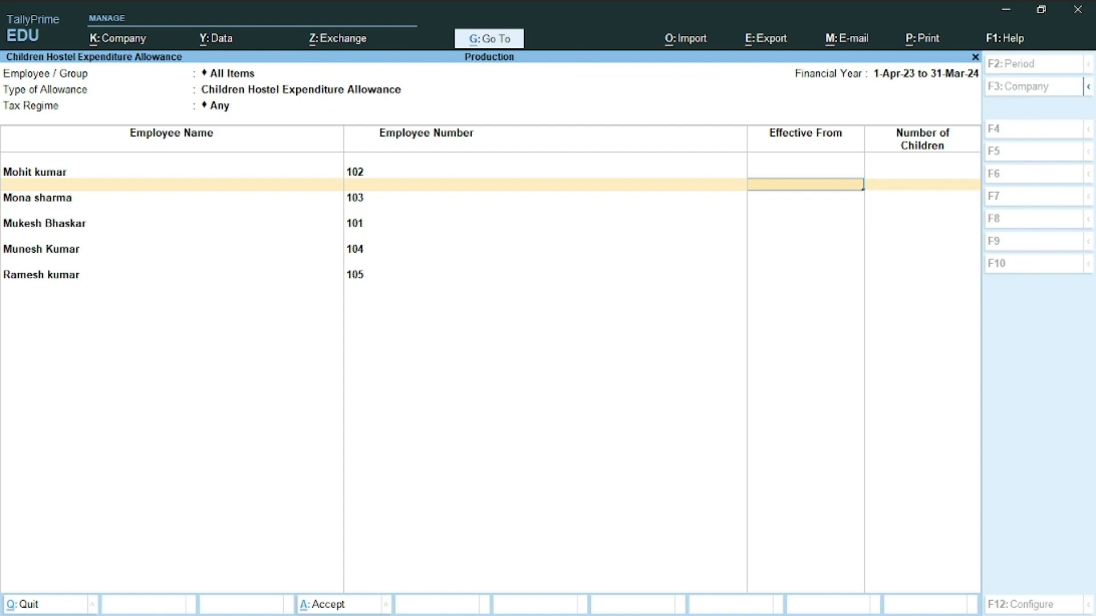
{"action": "key", "text": "Escape"}
{"action": "key", "text": "Escape"}
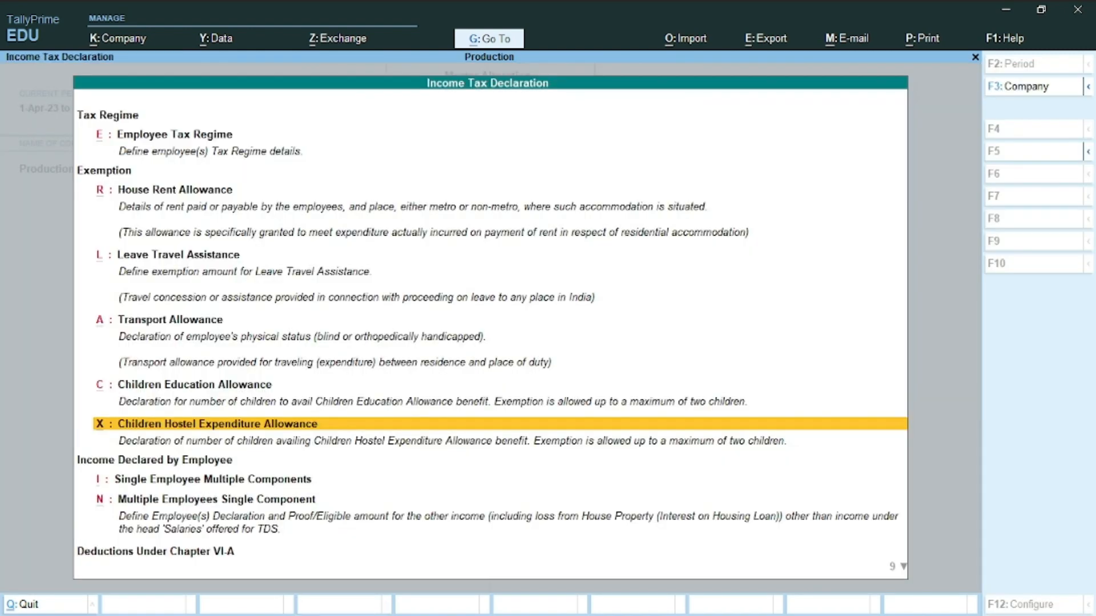
- Browse the remaining deductions, then exit to the Gateway of Tally
{"action": "key", "text": "Down"}
{"action": "key", "text": "Down"}
{"action": "key", "text": "Down"}
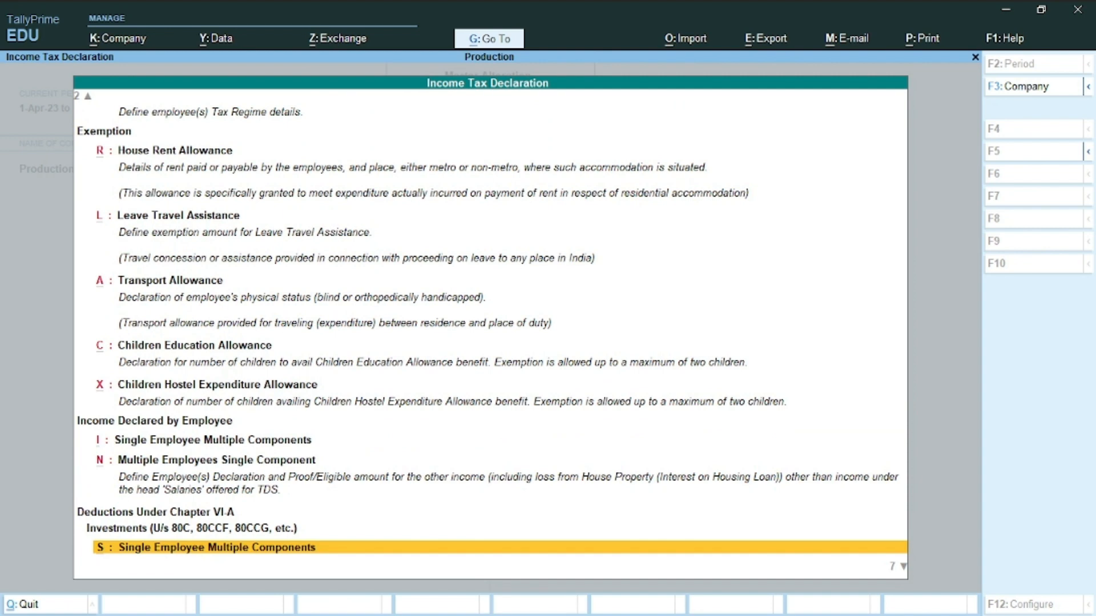
{"action": "key", "text": "Down"}
{"action": "key", "text": "Down"}
{"action": "key", "text": "Down"}
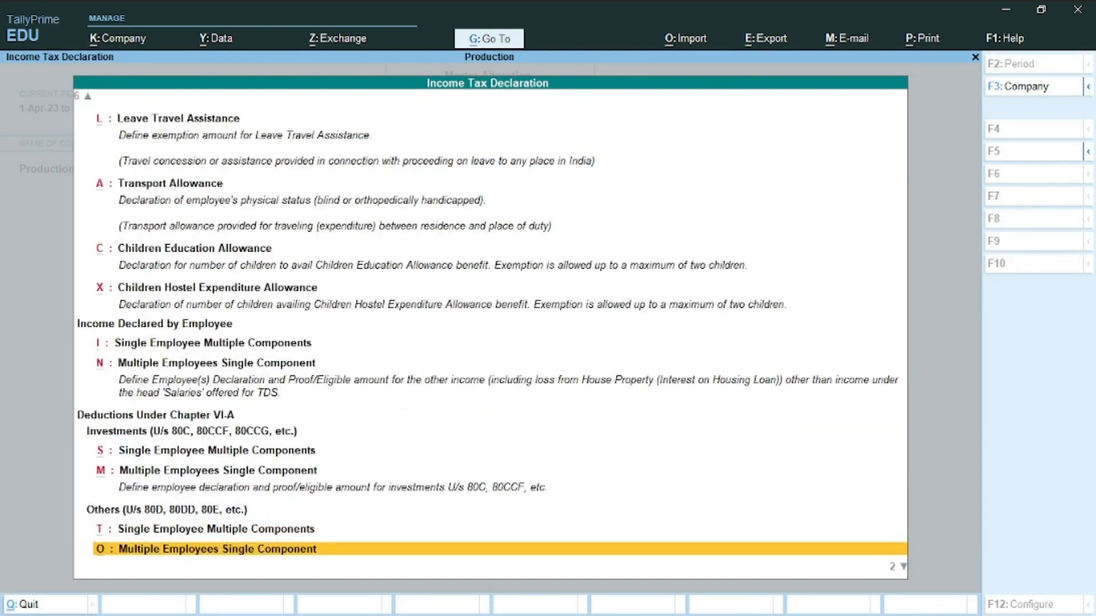
{"action": "key", "text": "Escape"}
{"action": "key", "text": "Down"}
{"action": "key", "text": "Down"}
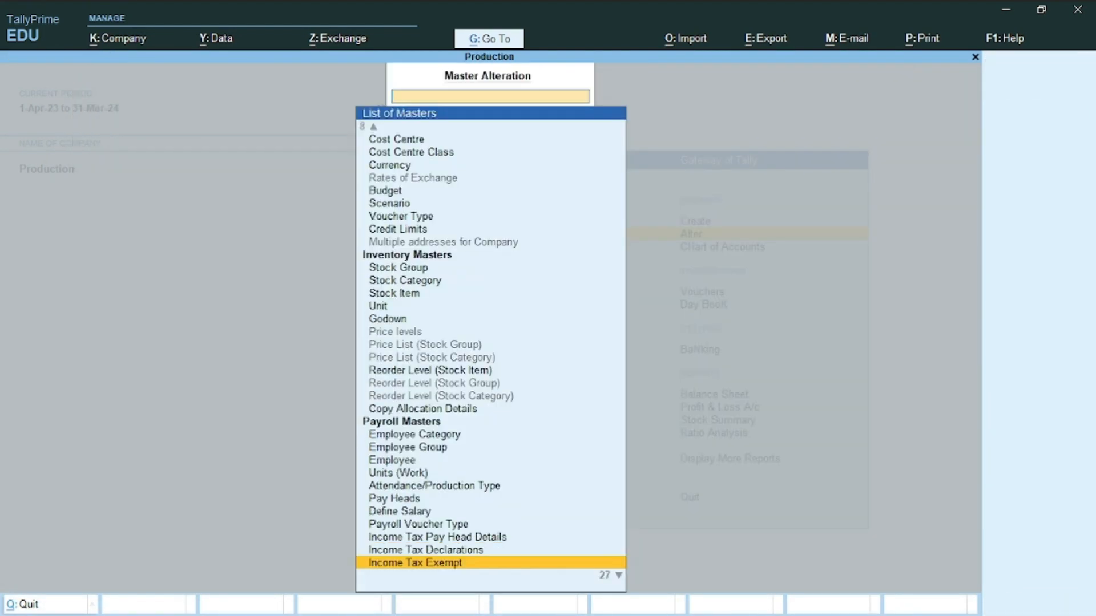
{"action": "key", "text": "Escape"}
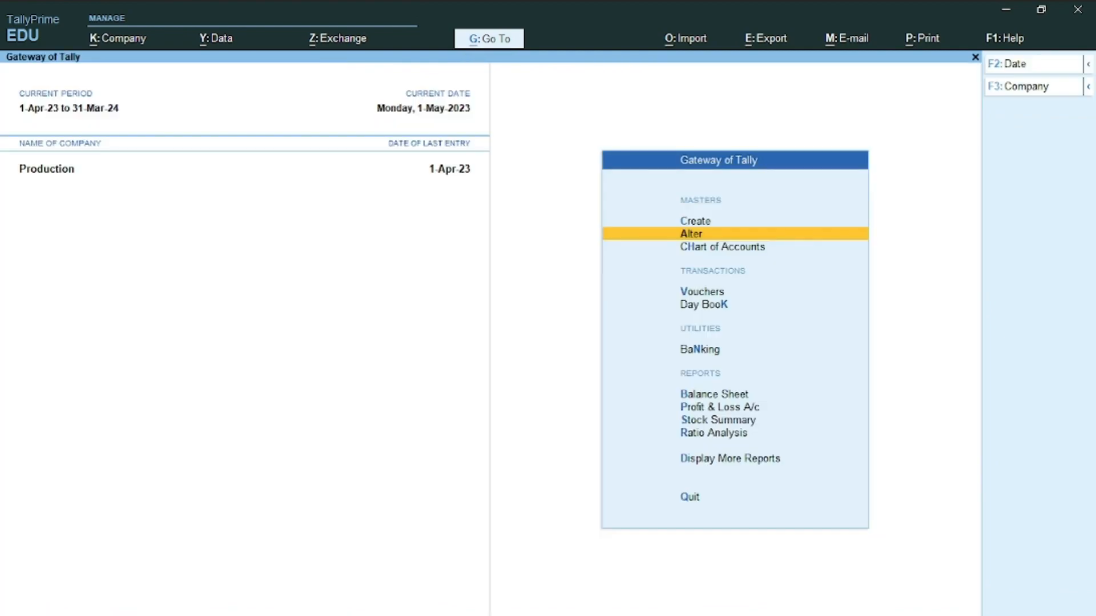
{"action": "key", "text": "alt+Tab"}
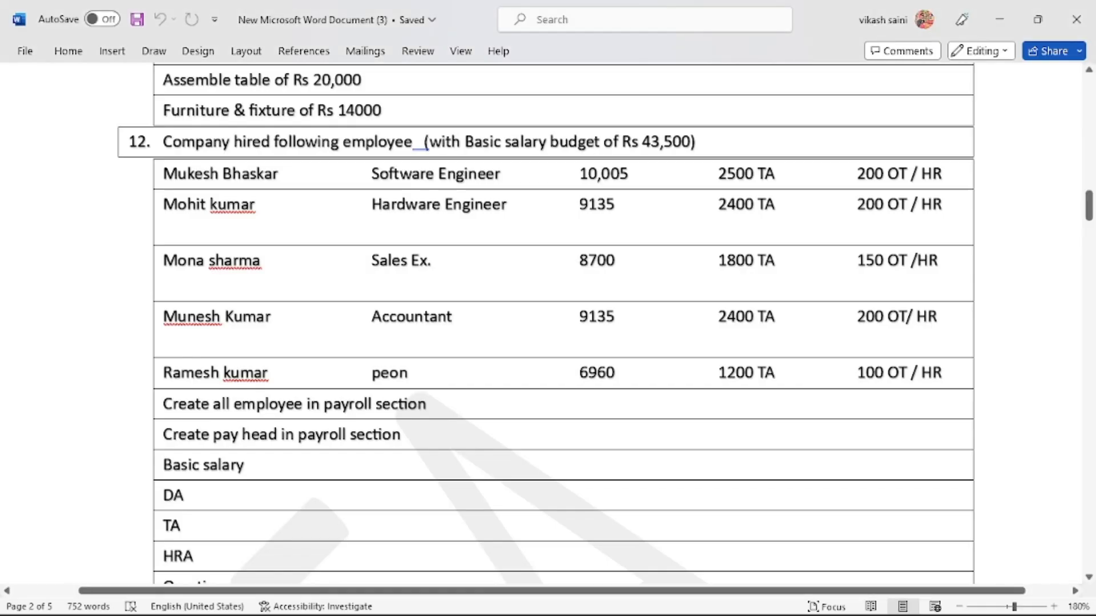
- Review the attendance and overtime figures in Word, then highlight Vouchers in TallyPrime
{"action": "scroll", "coordinate": [542, 325], "scroll_direction": "down", "scroll_amount": 20}
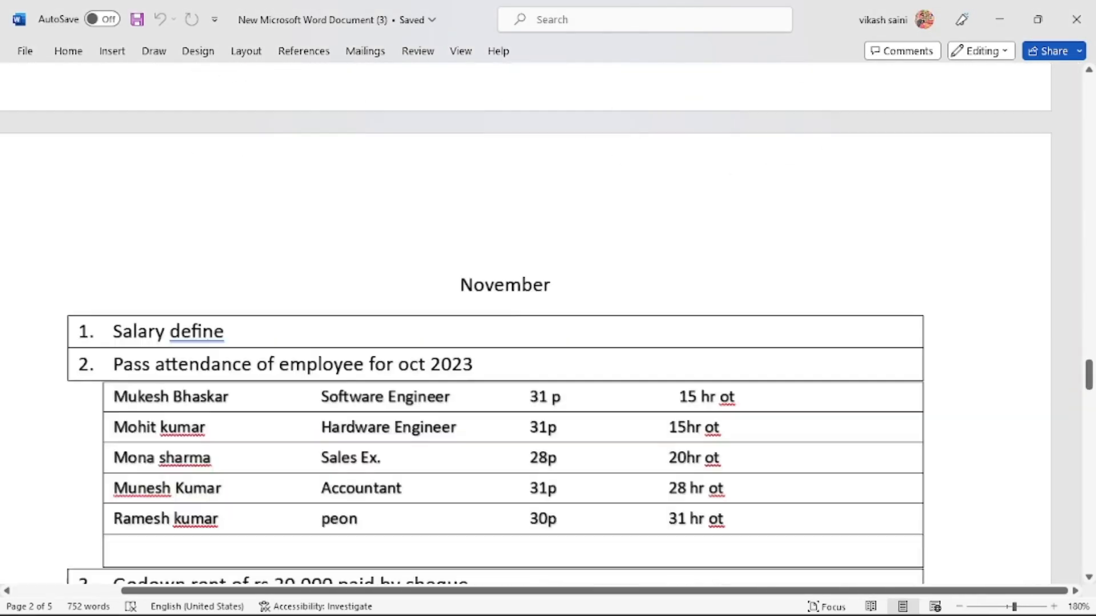
{"action": "scroll", "coordinate": [541, 326], "scroll_direction": "down", "scroll_amount": 12}
{"action": "scroll", "coordinate": [542, 325], "scroll_direction": "up", "scroll_amount": 10}
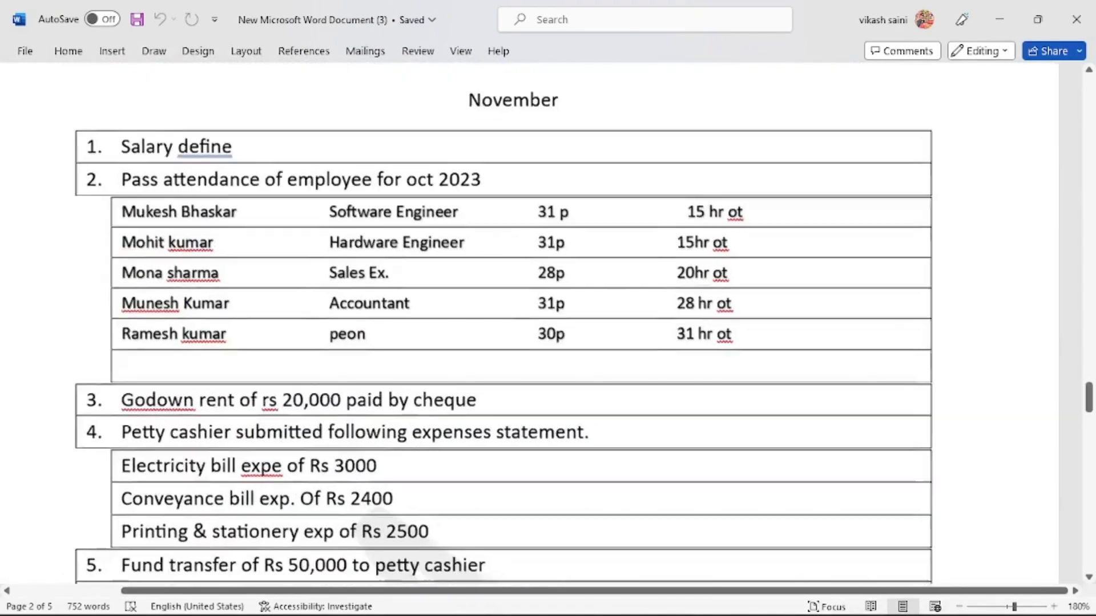
{"action": "left_click", "coordinate": [560, 130]}
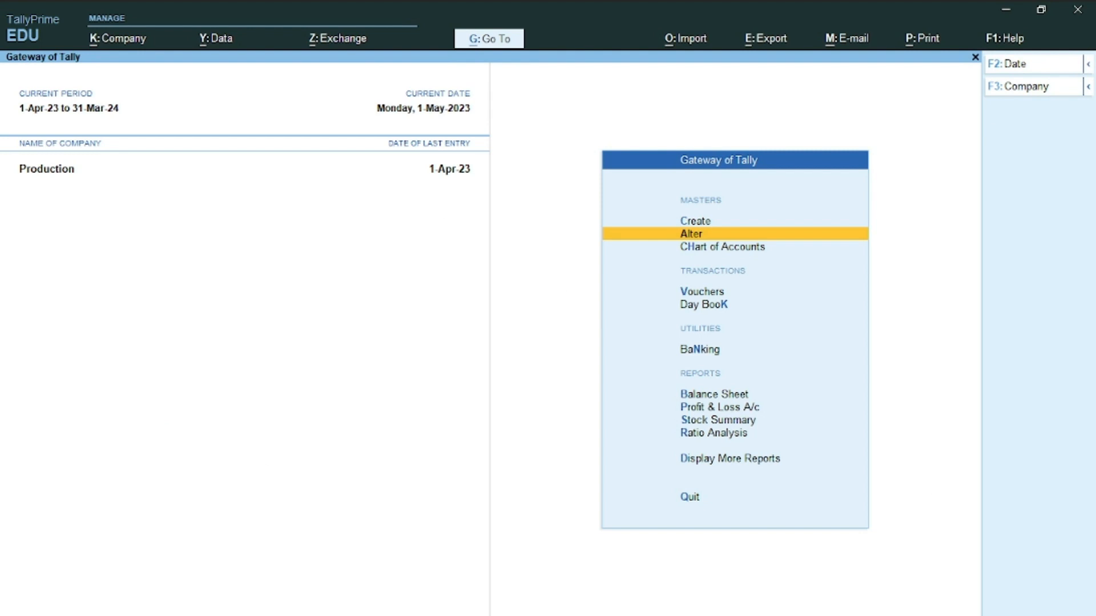
{"action": "key", "text": "Down"}
{"action": "key", "text": "Down"}
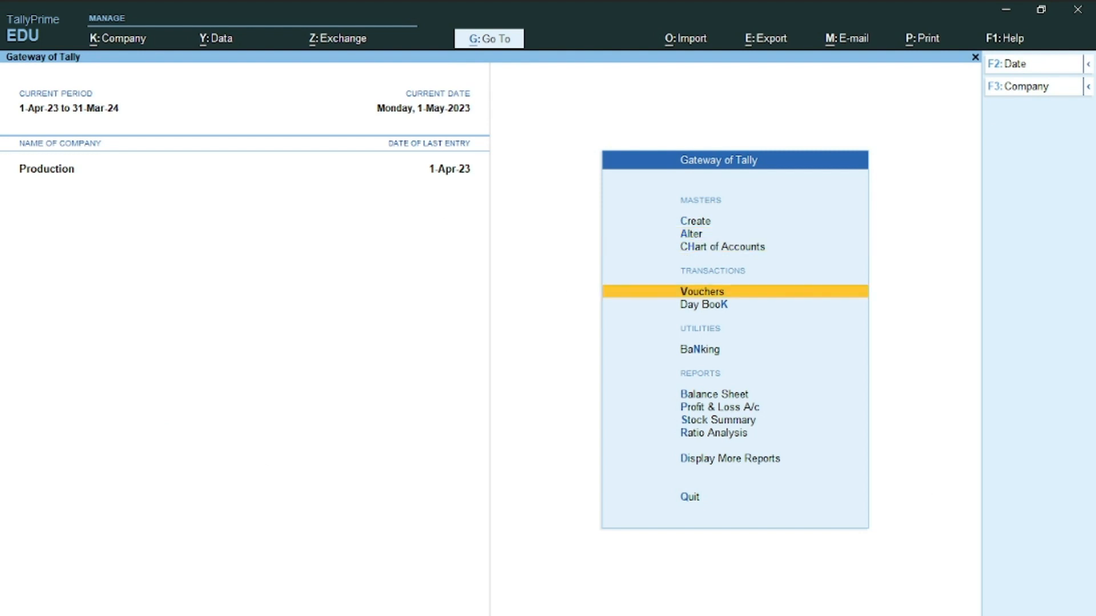
- Start an Attendance voucher and choose Attendance Autofill
{"action": "key", "text": "Return"}
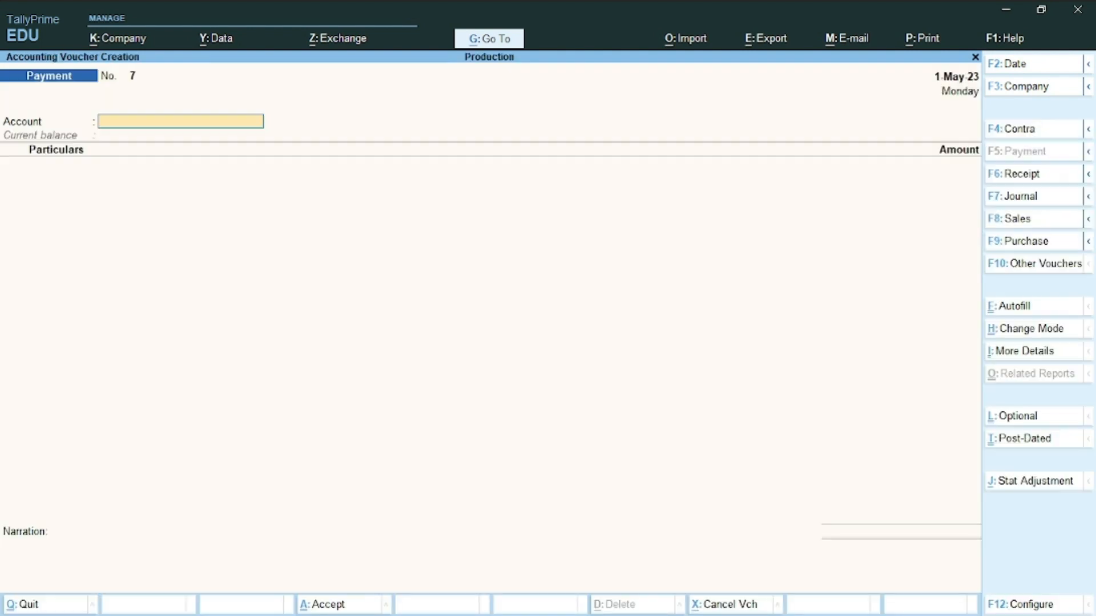
{"action": "left_click", "coordinate": [1026, 268]}
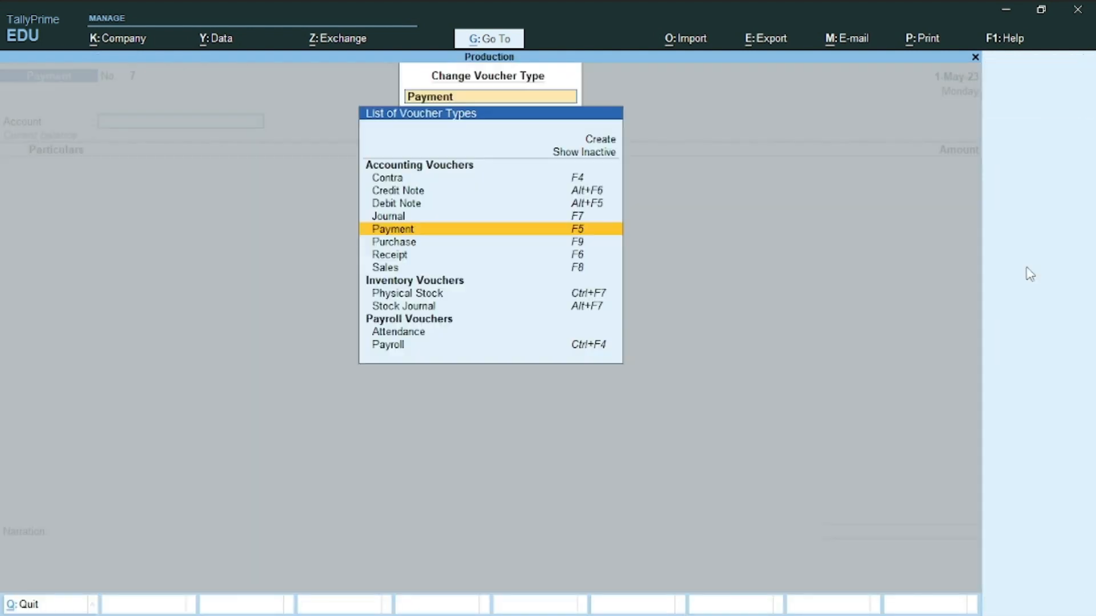
{"action": "key", "text": "Down"}
{"action": "key", "text": "Down"}
{"action": "key", "text": "Down"}
{"action": "key", "text": "Down"}
{"action": "key", "text": "Down"}
{"action": "key", "text": "Down"}
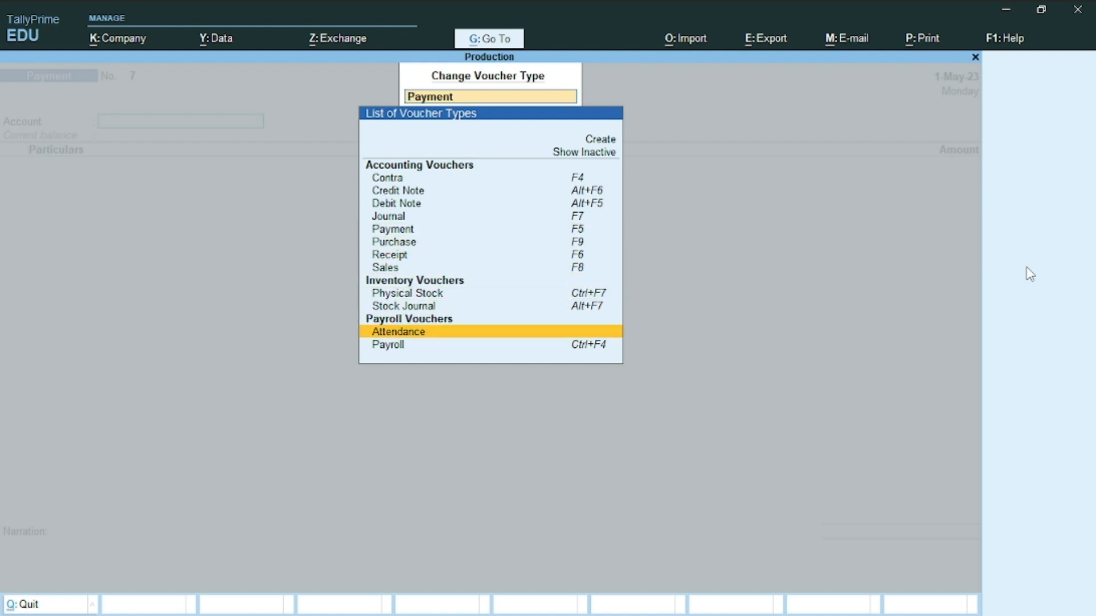
{"action": "key", "text": "Return"}
{"action": "key", "text": "ctrl+f"}
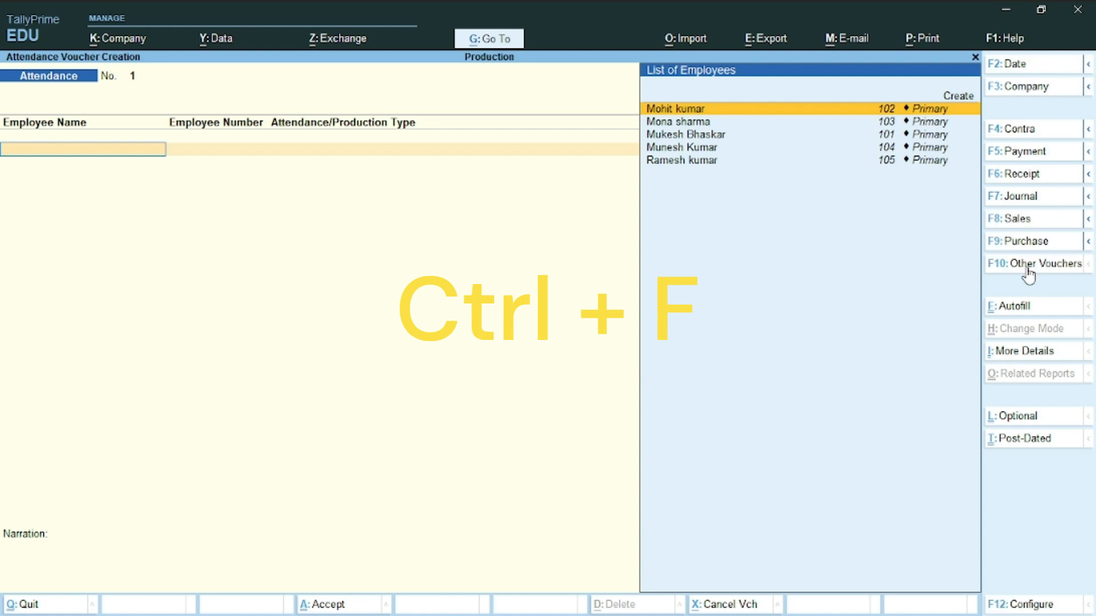
{"action": "key", "text": "ctrl+f"}
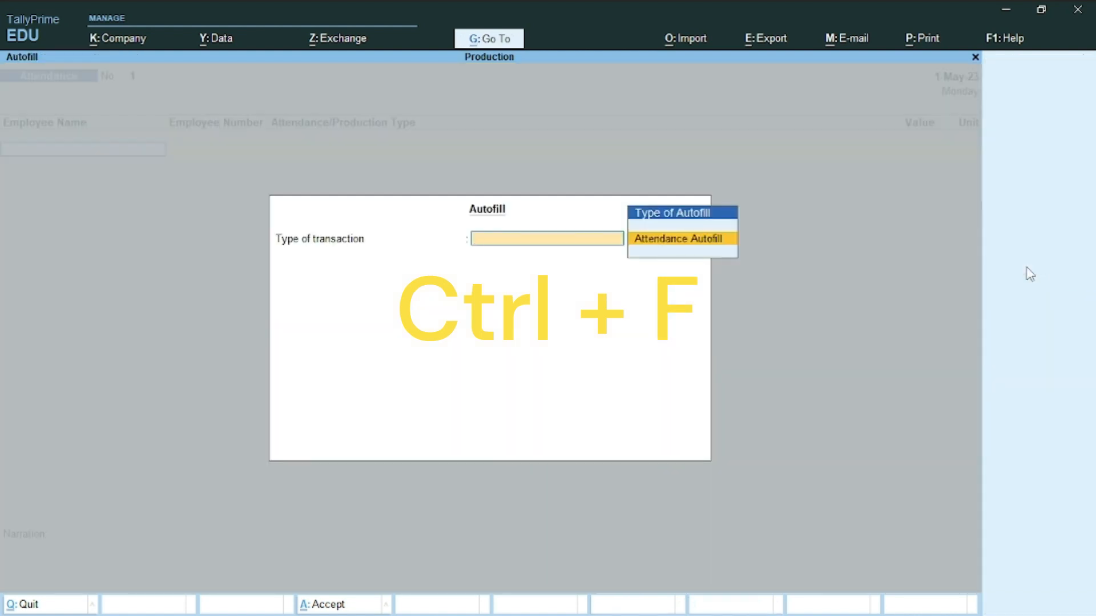
{"action": "key", "text": "Return"}
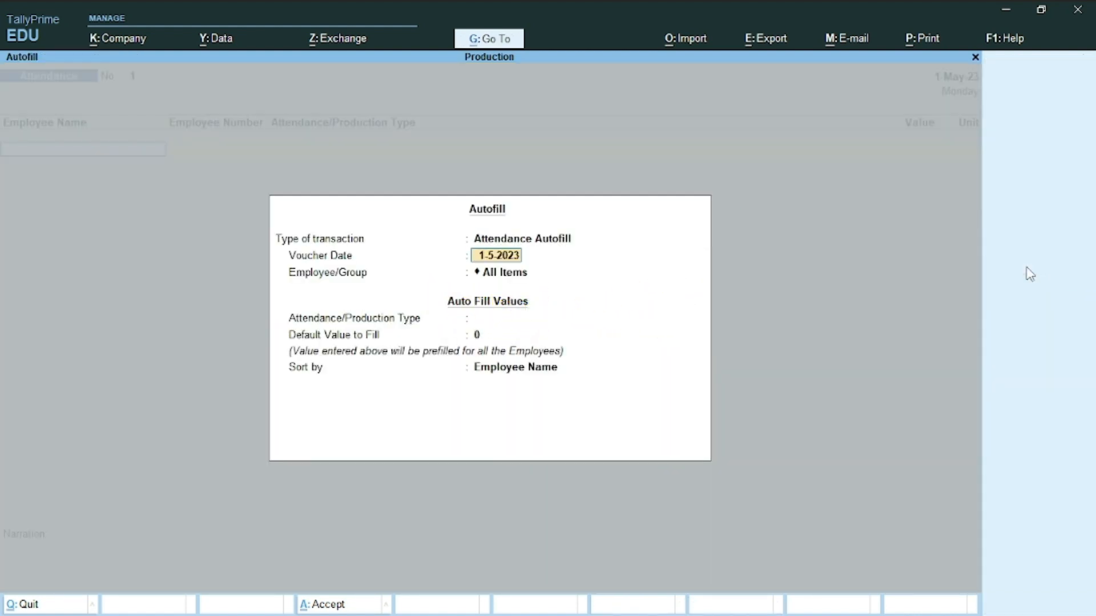
- Autofill all employees as Present for 31 days, dated 1-5-2023, sorted by employee name
{"action": "type", "text": "1"}
{"action": "type", "text": "\\"}
{"action": "key", "text": "BackSpace"}
{"action": "key", "text": "BackSpace"}
{"action": "type", "text": "1-5"}
{"action": "key", "text": "Return"}
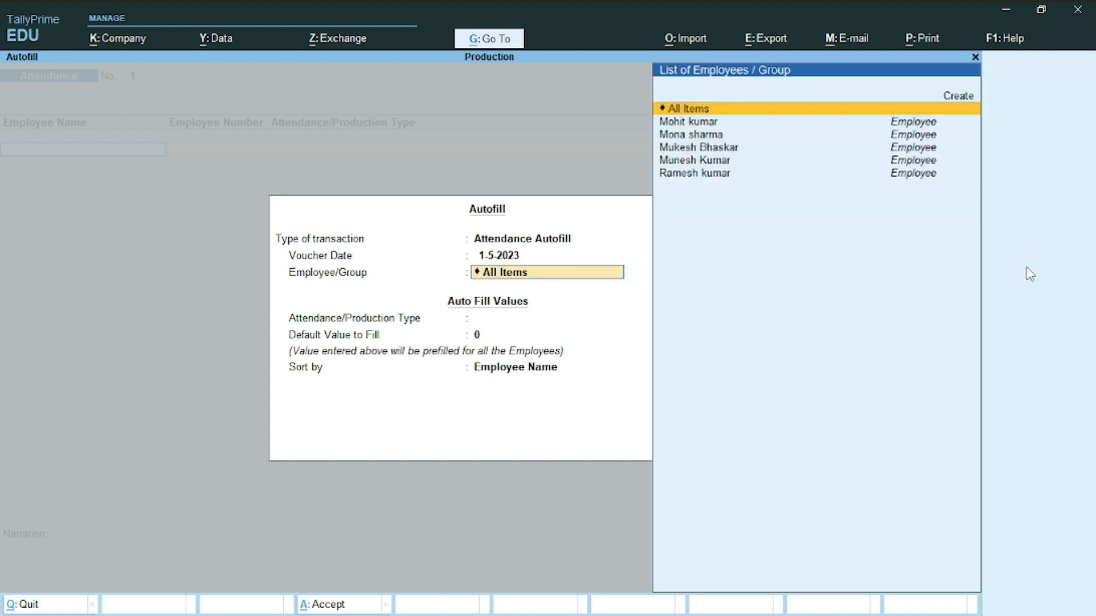
{"action": "key", "text": "Return"}
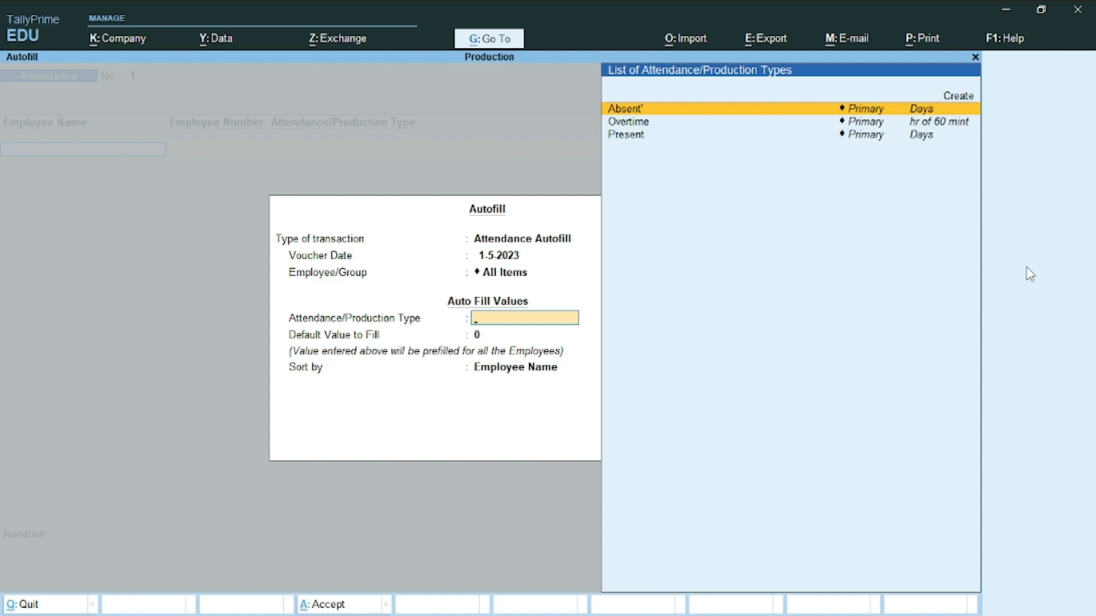
{"action": "key", "text": "Down"}
{"action": "key", "text": "Down"}
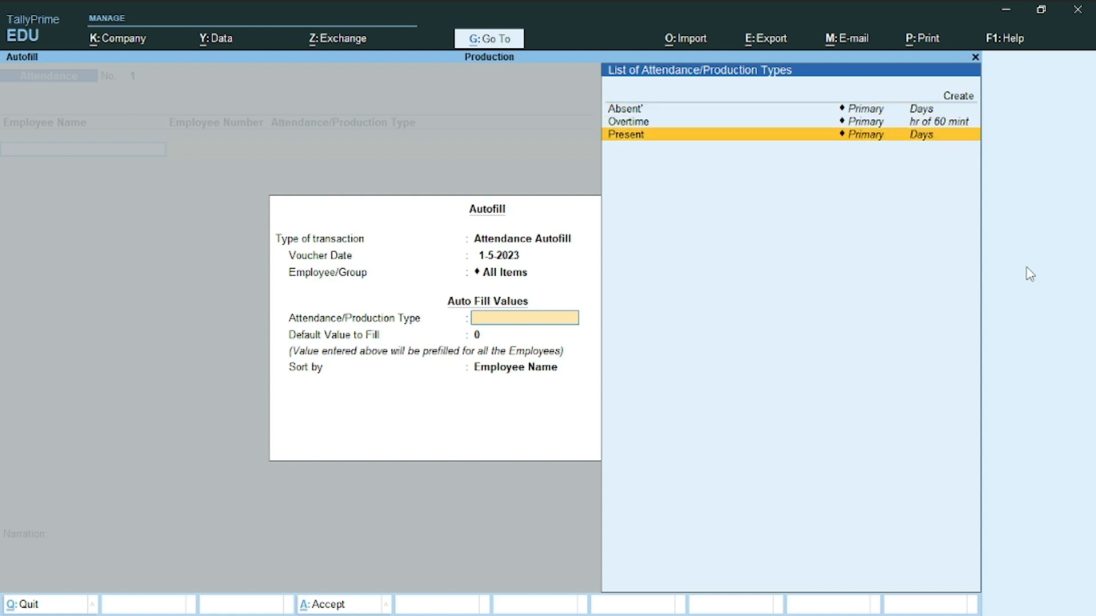
{"action": "key", "text": "alt+Tab"}
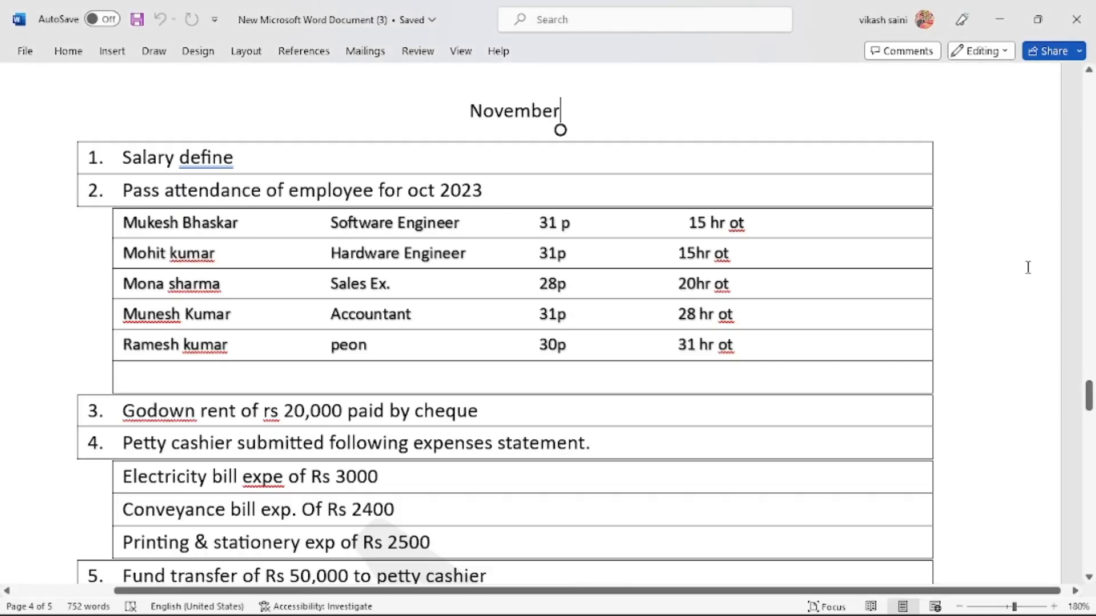
{"action": "key", "text": "alt+Tab"}
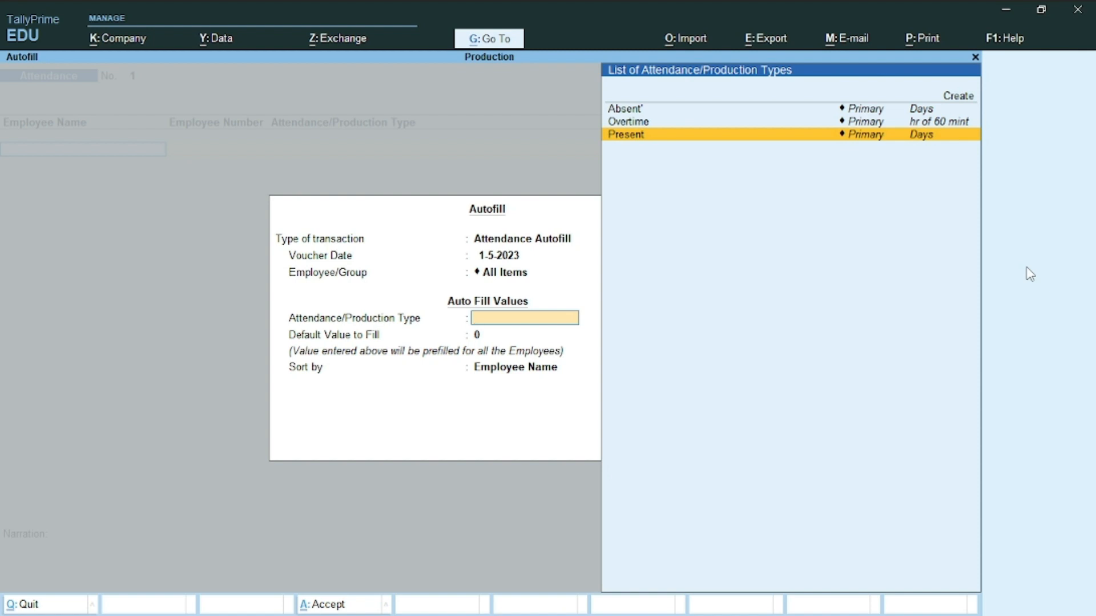
{"action": "key", "text": "Return"}
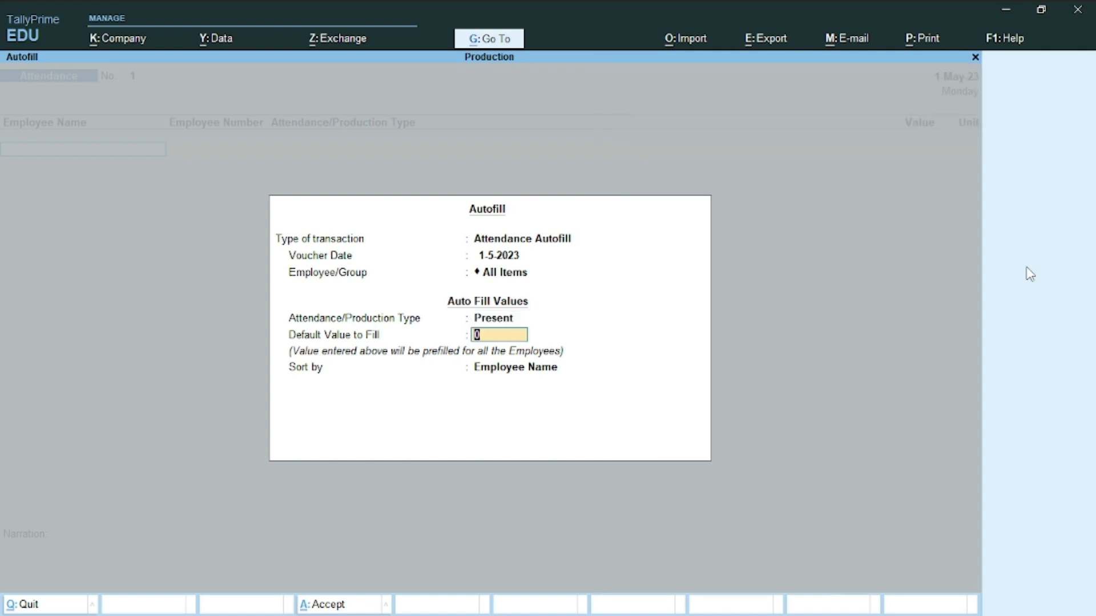
{"action": "type", "text": "31"}
{"action": "key", "text": "Return"}
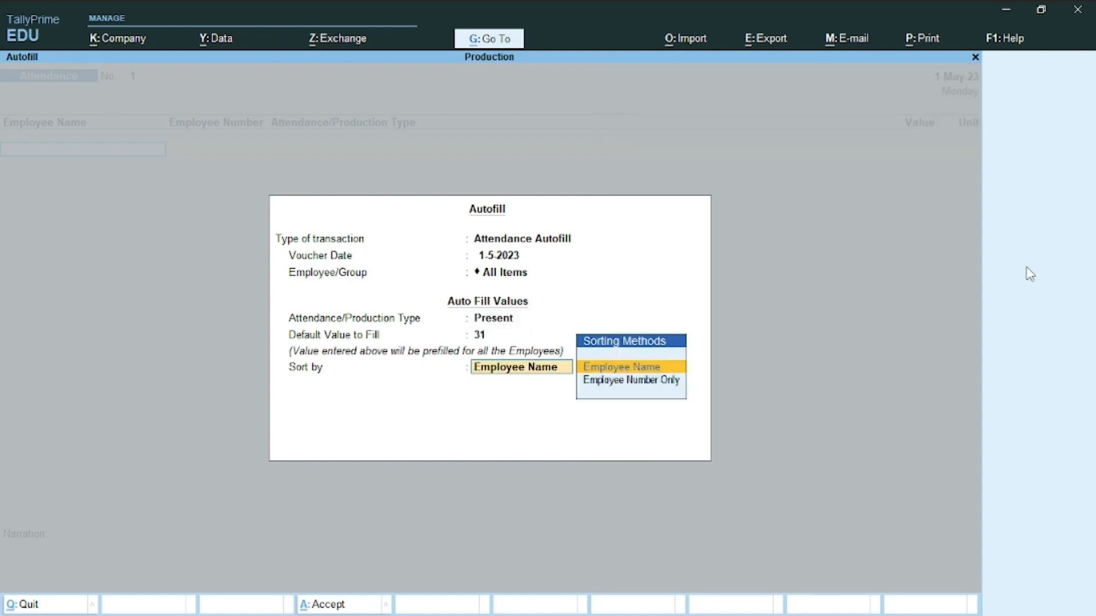
{"action": "key", "text": "Return"}
{"action": "key", "text": "Down"}
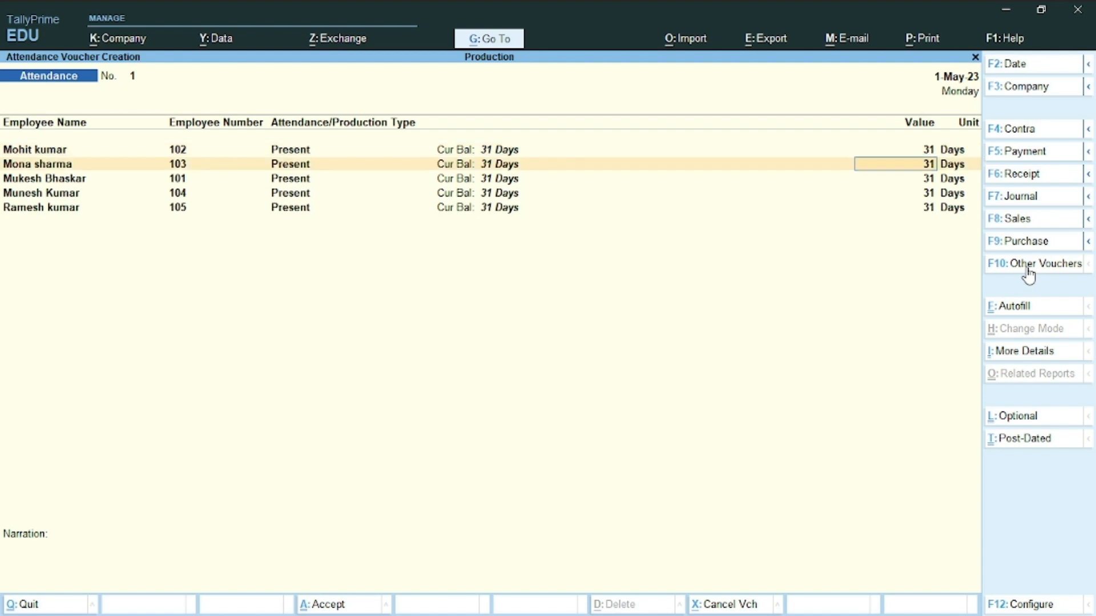
- Change the sales executive's present days to 28
{"action": "key", "text": "Up"}
{"action": "key", "text": "alt+Tab"}
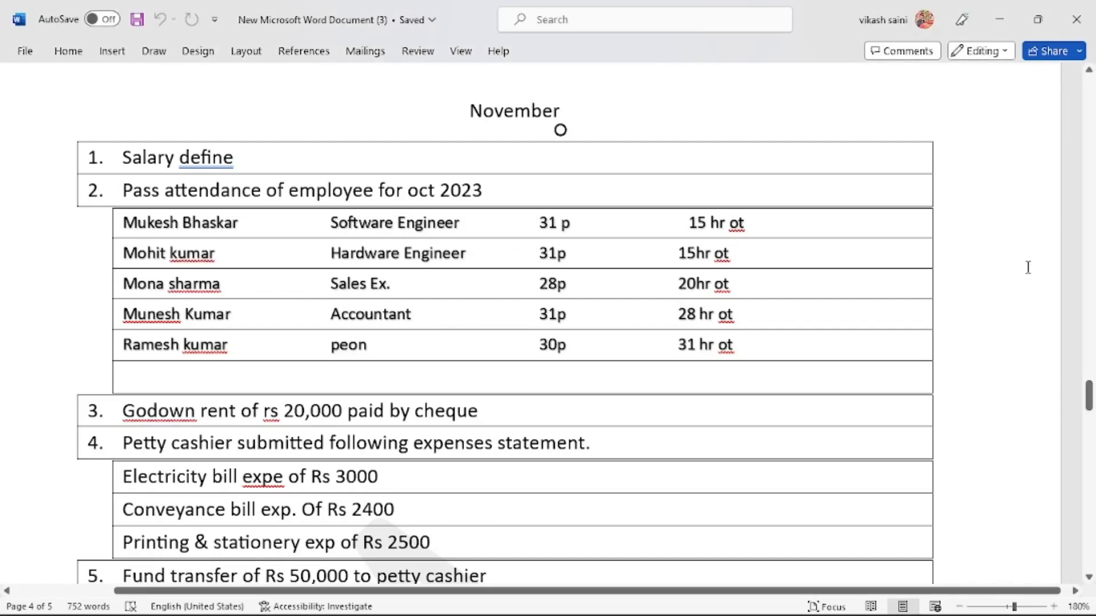
{"action": "key", "text": "alt+Tab"}
{"action": "key", "text": "alt+Tab"}
{"action": "key", "text": "alt+Tab"}
{"action": "key", "text": "Return"}
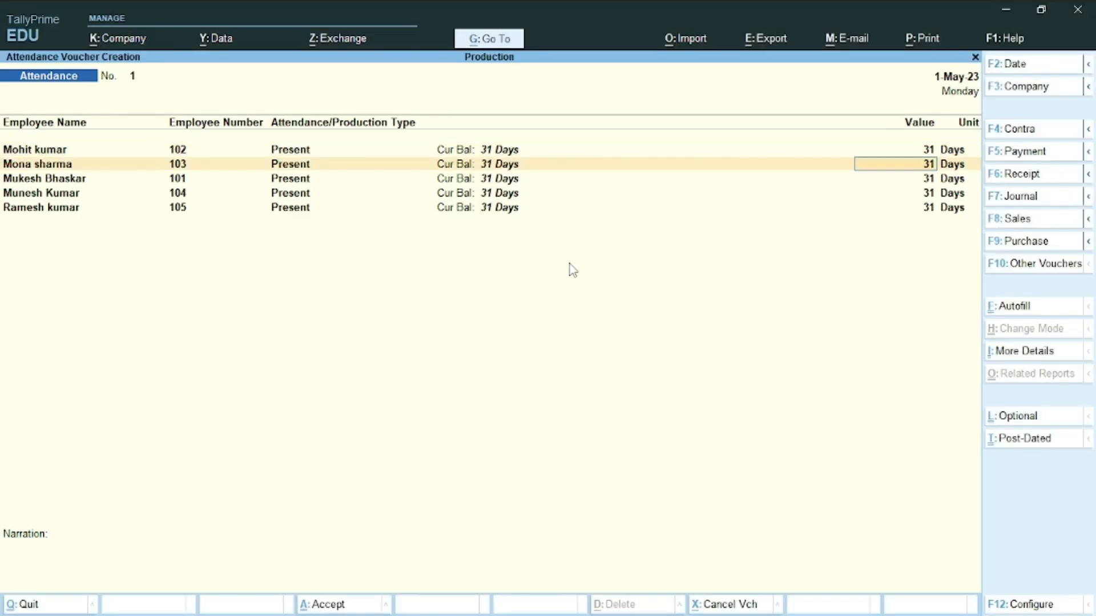
{"action": "key", "text": "alt+Tab"}
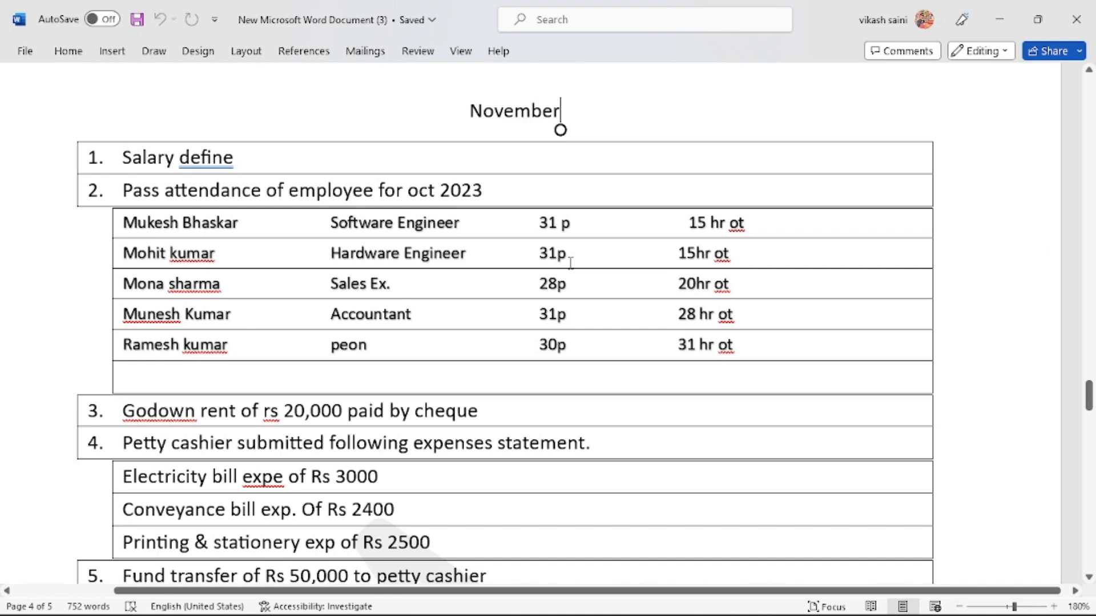
{"action": "key", "text": "alt+Tab"}
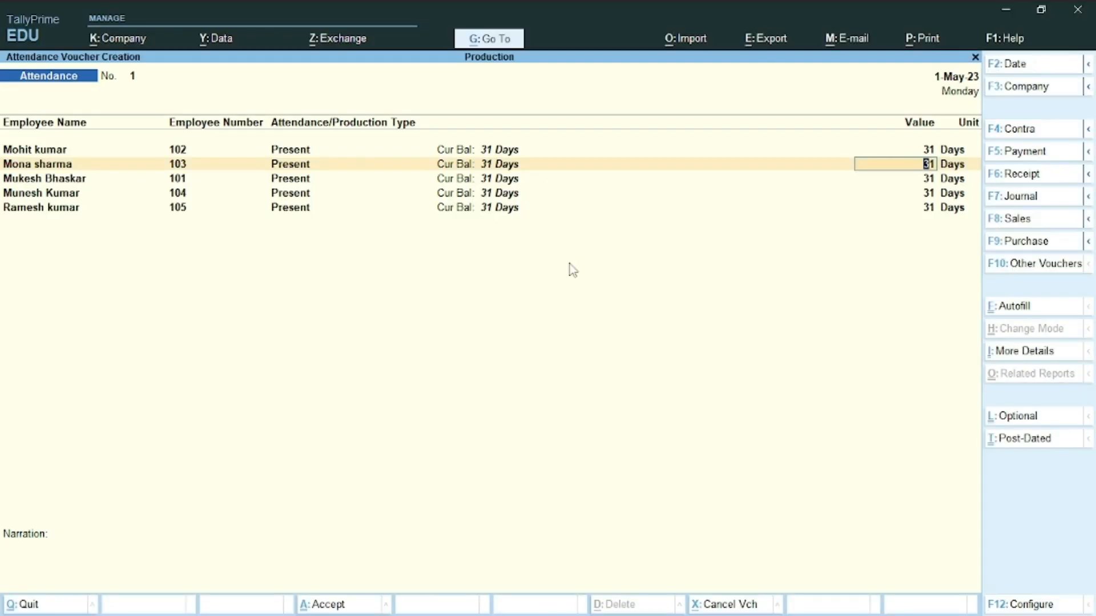
{"action": "type", "text": "28"}
{"action": "key", "text": "Return"}
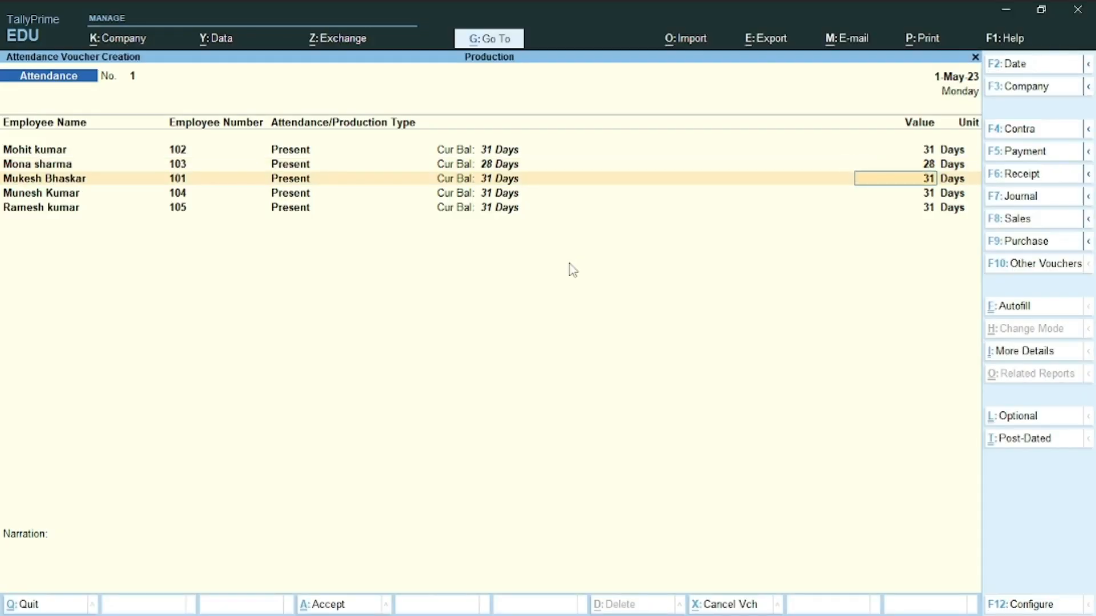
- Keep the accountant at 31 days and set the peon's present days to 30
{"action": "key", "text": "alt+Tab"}
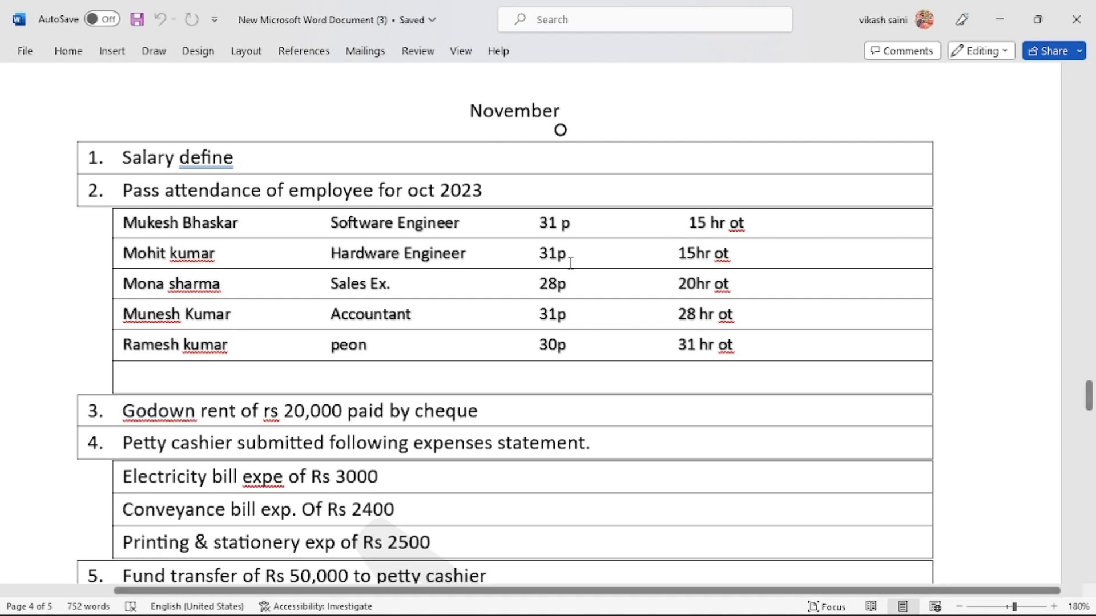
{"action": "key", "text": "alt+Tab"}
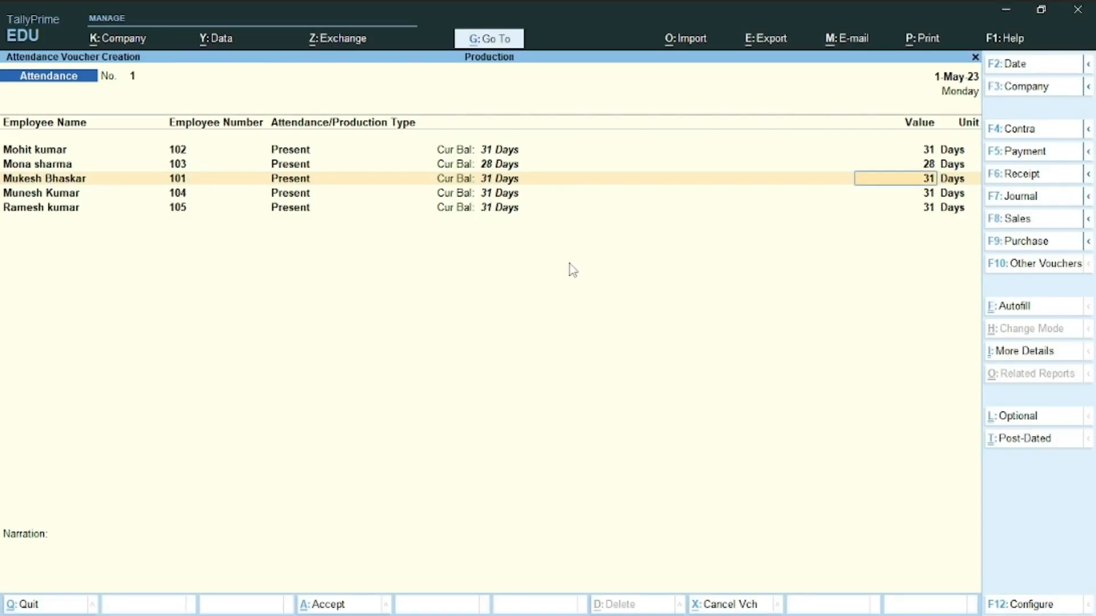
{"action": "key", "text": "alt+Tab"}
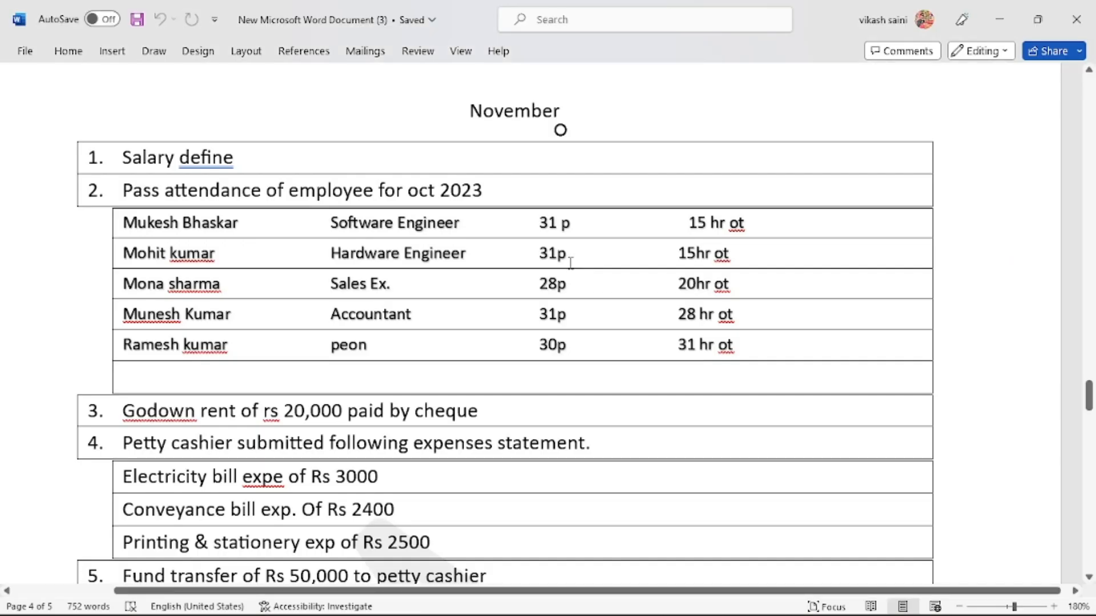
{"action": "key", "text": "alt+Tab"}
{"action": "key", "text": "Return"}
{"action": "key", "text": "alt+Tab"}
{"action": "key", "text": "alt+Tab"}
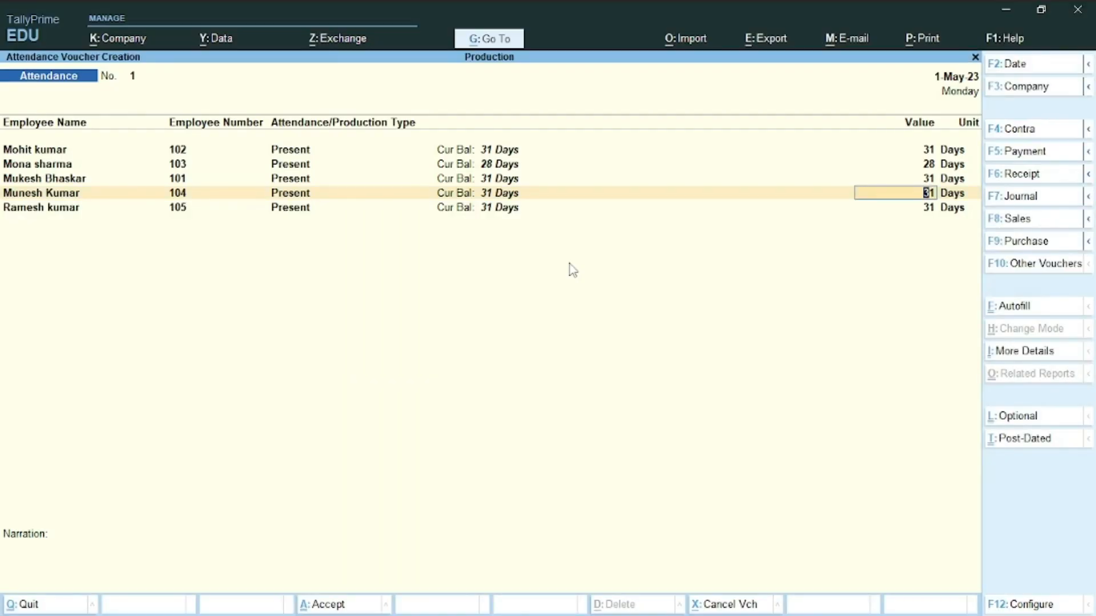
{"action": "key", "text": "alt+Tab"}
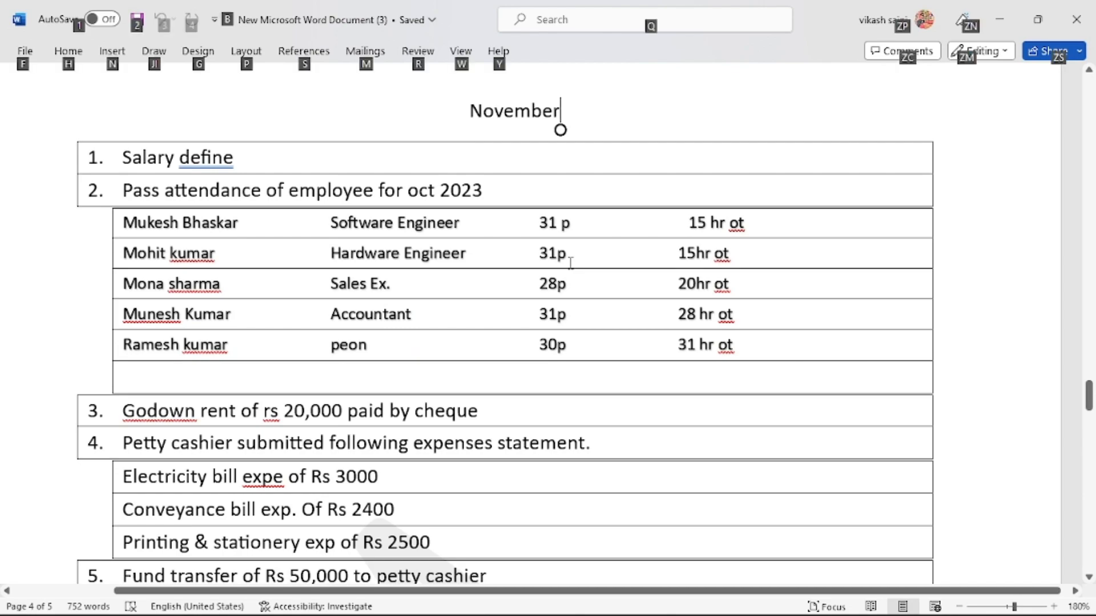
{"action": "key", "text": "alt+Tab"}
{"action": "key", "text": "Return"}
{"action": "type", "text": "30"}
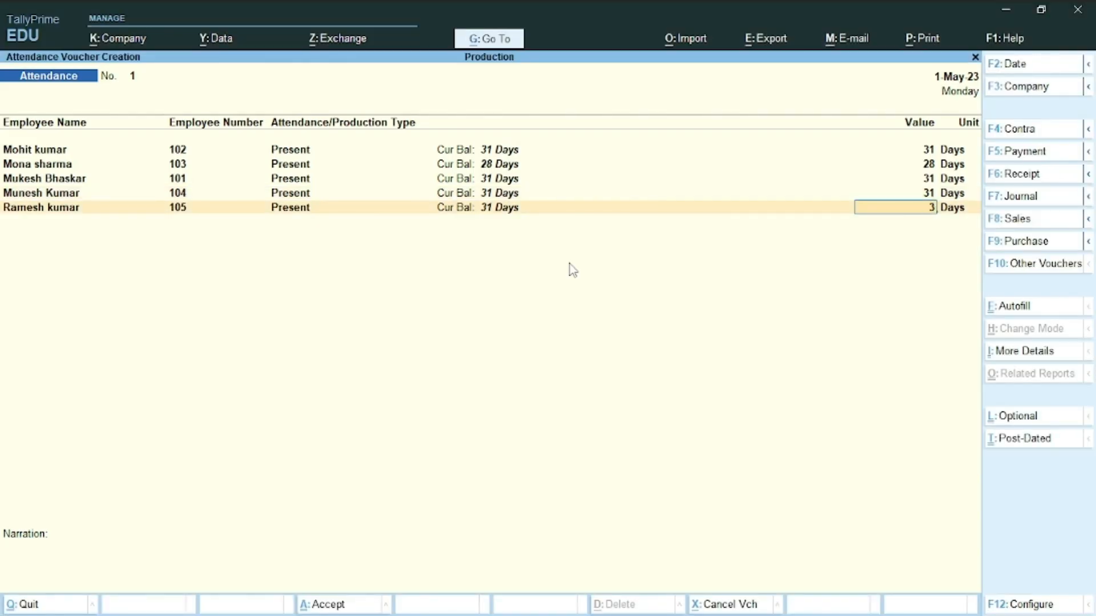
{"action": "key", "text": "Return"}
{"action": "key", "text": "Return"}
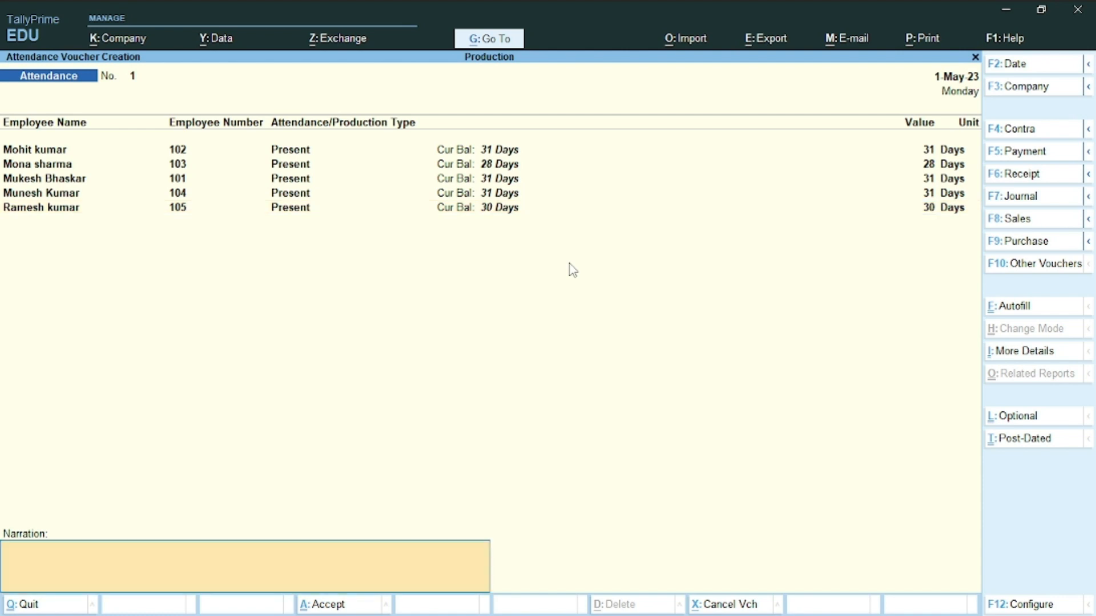
- Save the voucher and autofill a new one dated 1-5-2023 for all employees
{"action": "key", "text": "Return"}
{"action": "key", "text": "Return"}
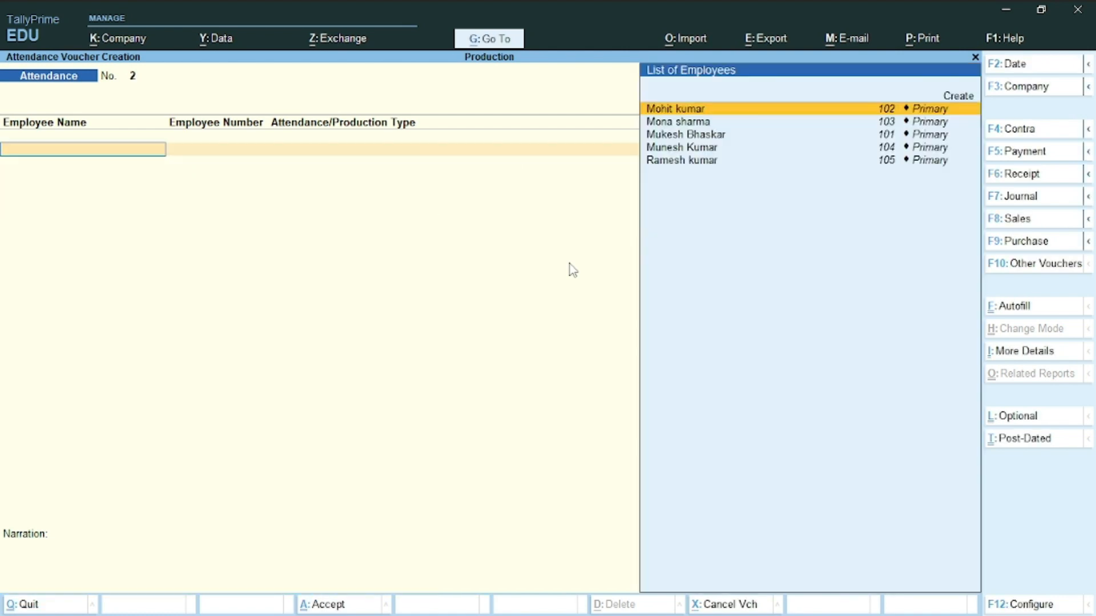
{"action": "key", "text": "alt+Tab"}
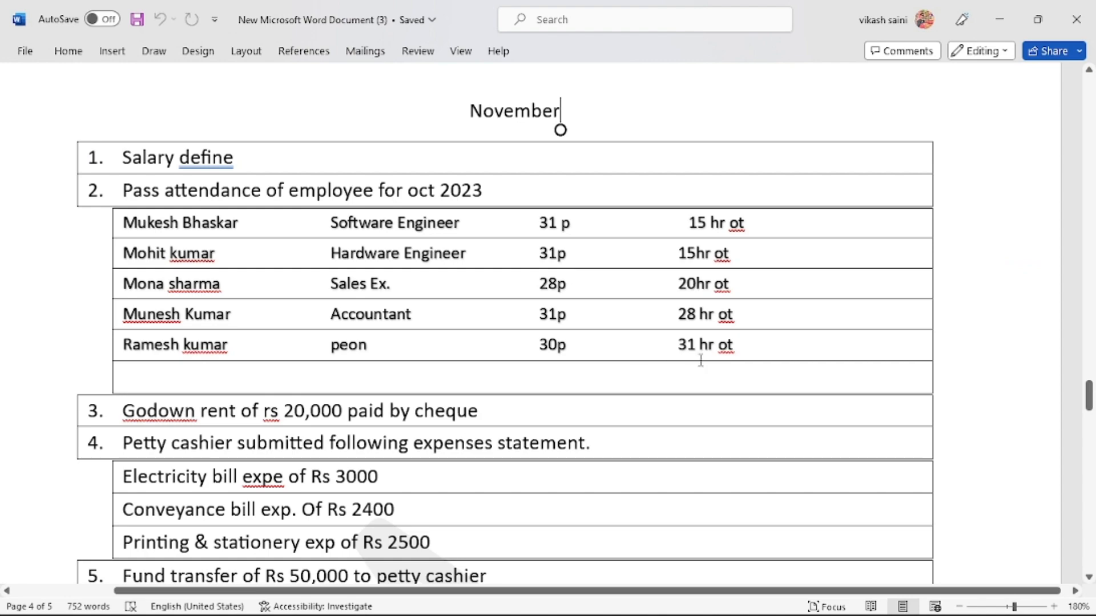
{"action": "key", "text": "alt+Tab"}
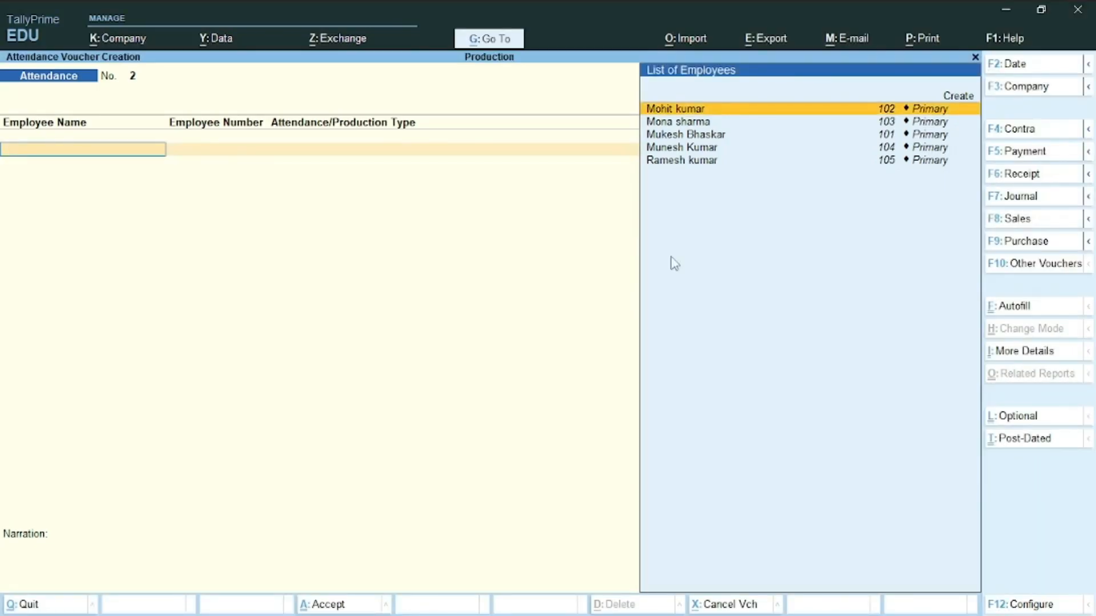
{"action": "key", "text": "ctrl+f"}
{"action": "key", "text": "Return"}
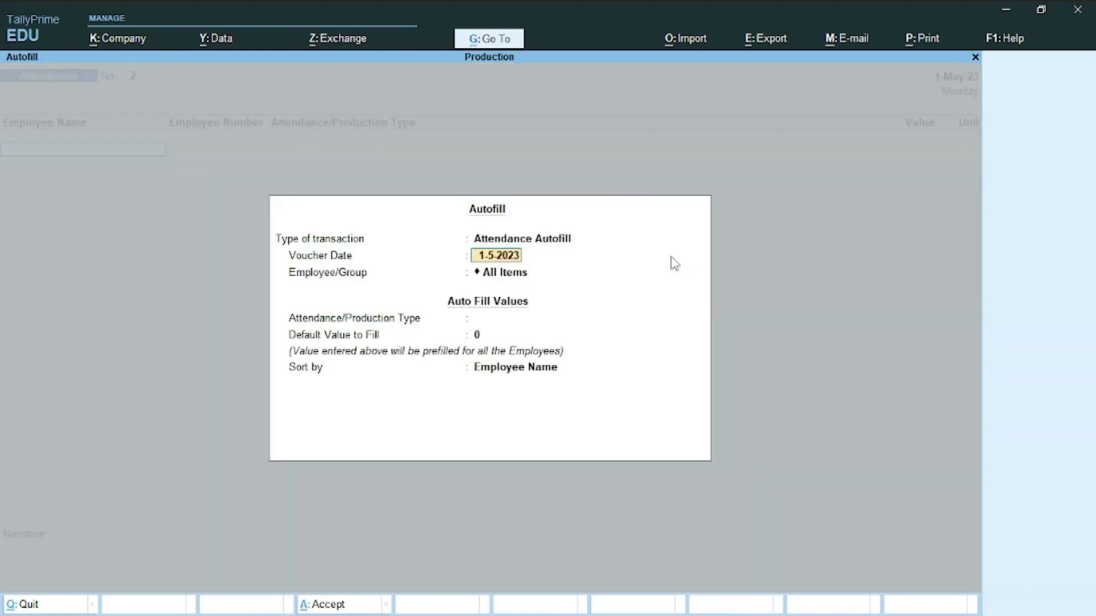
{"action": "key", "text": "Return"}
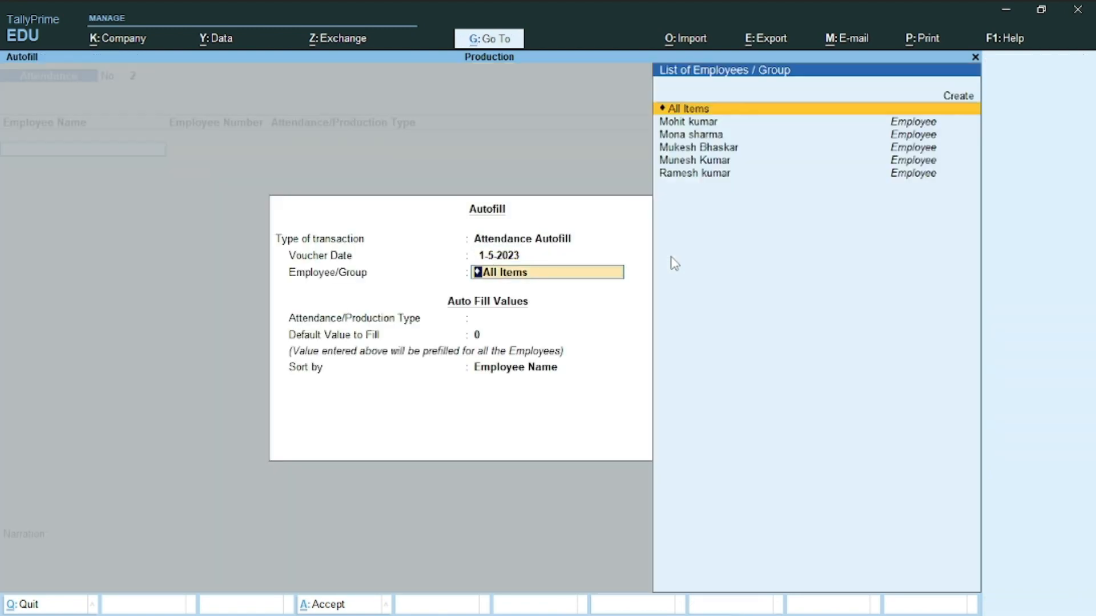
{"action": "key", "text": "Return"}
- Set the autofill type to Overtime with default 0, sorted by employee name
{"action": "key", "text": "Down"}
{"action": "key", "text": "Return"}
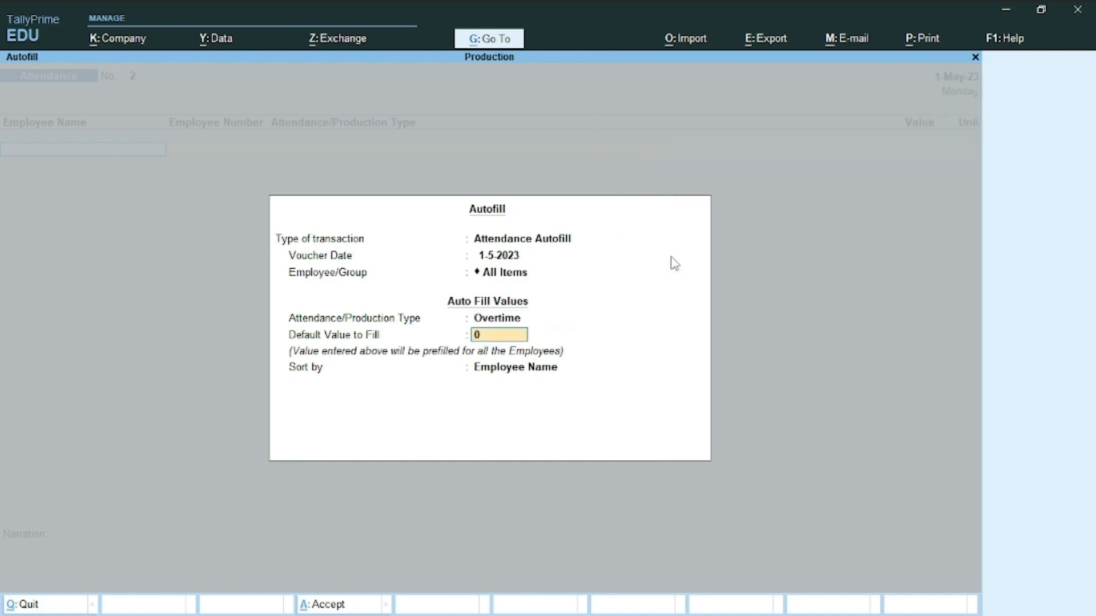
{"action": "key", "text": "alt+Tab"}
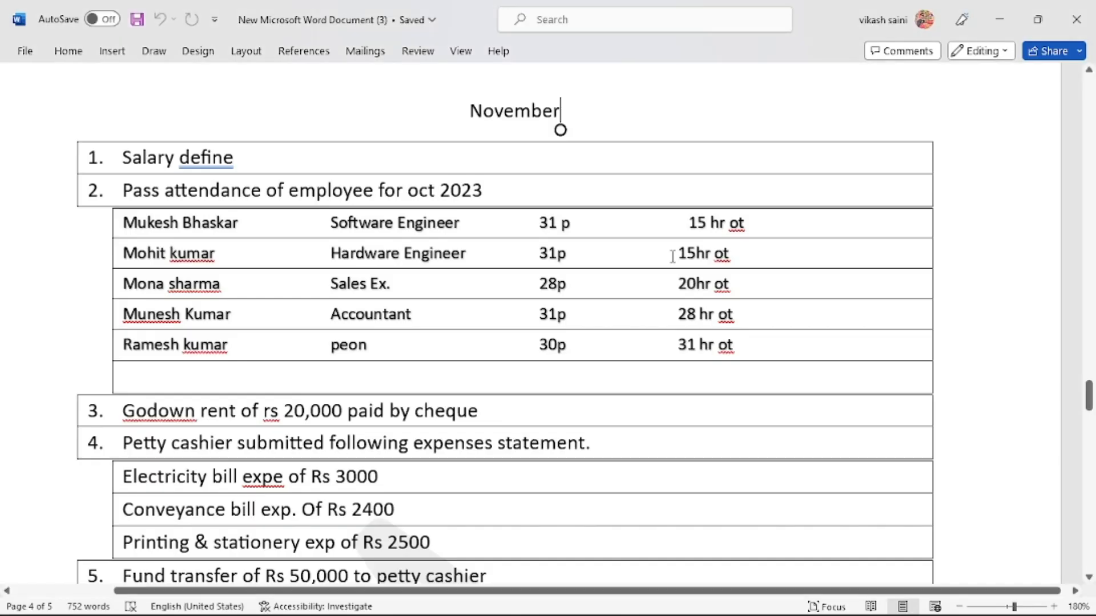
{"action": "key", "text": "alt"}
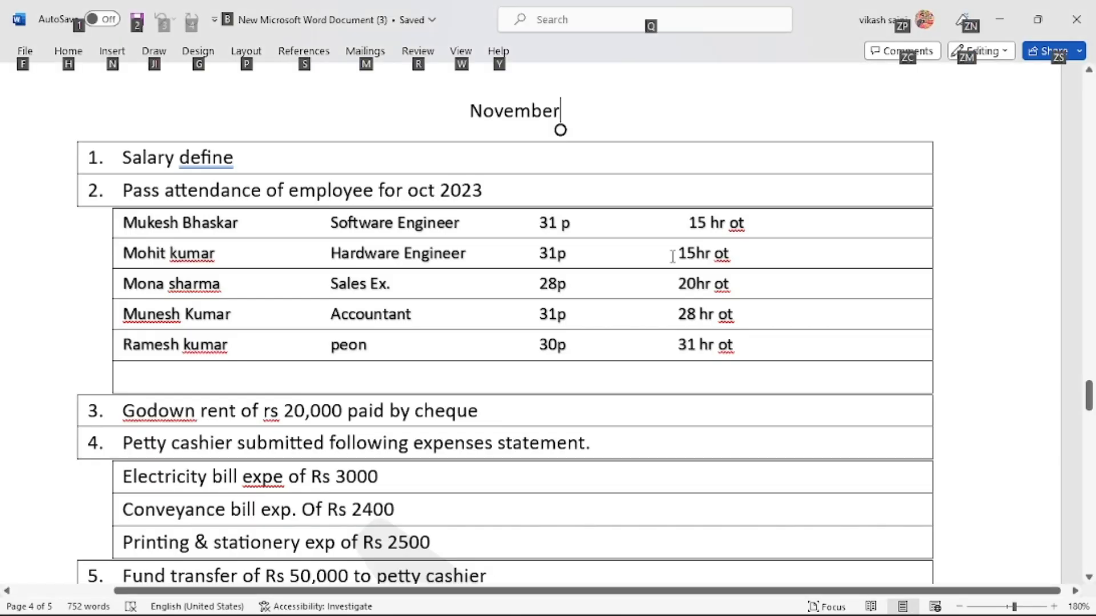
{"action": "key", "text": "alt+Tab"}
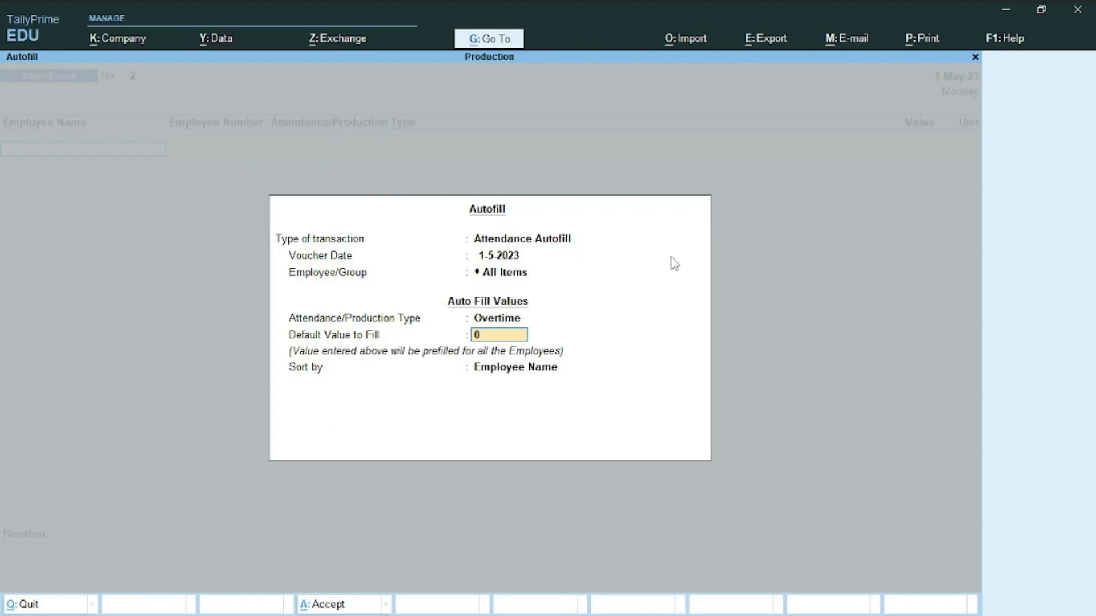
{"action": "key", "text": "Return"}
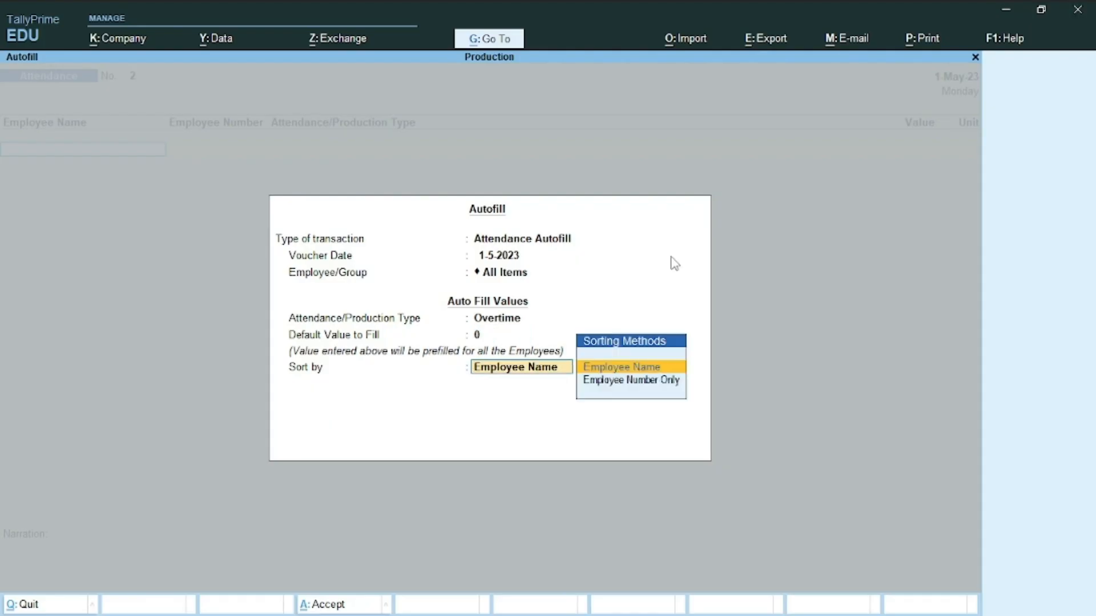
{"action": "key", "text": "Return"}
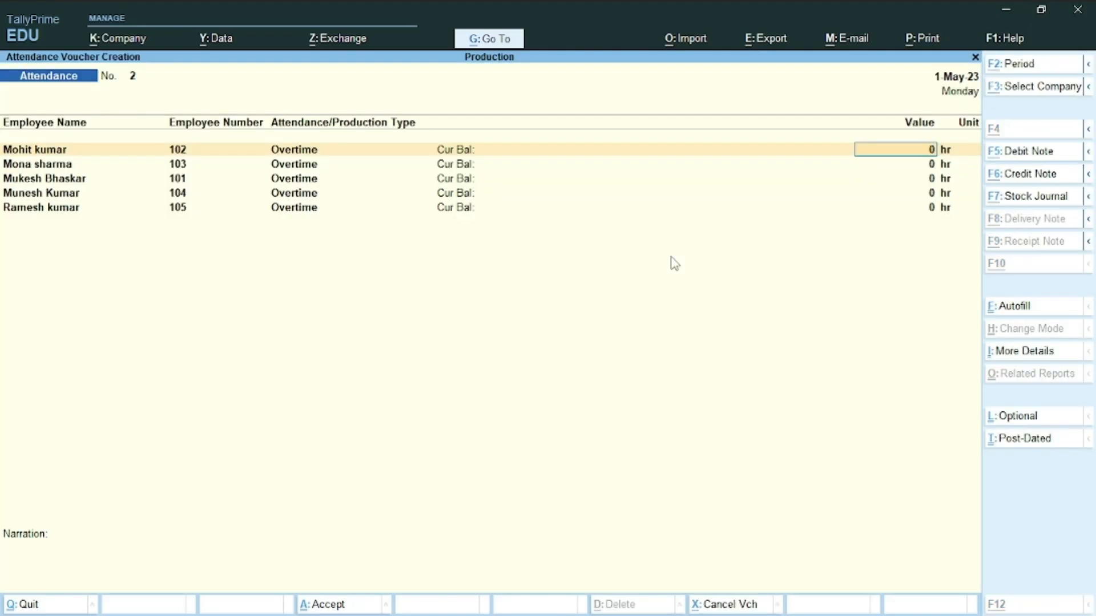
- Enter 15 and 20 overtime hours for the first two employees, checking the Word task list
{"action": "key", "text": "alt+Tab"}
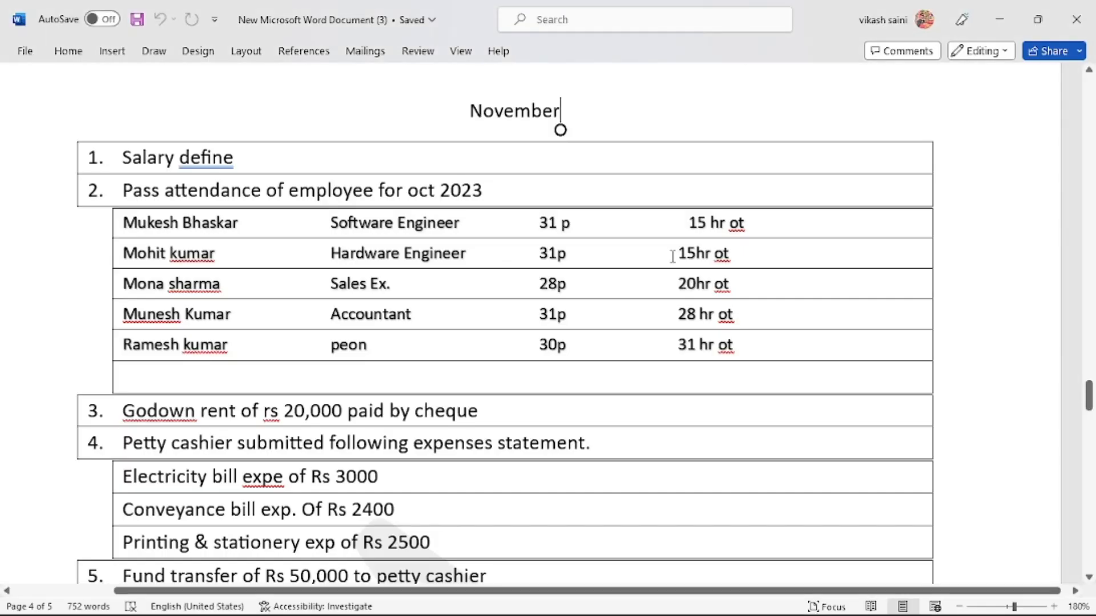
{"action": "key", "text": "alt+Tab"}
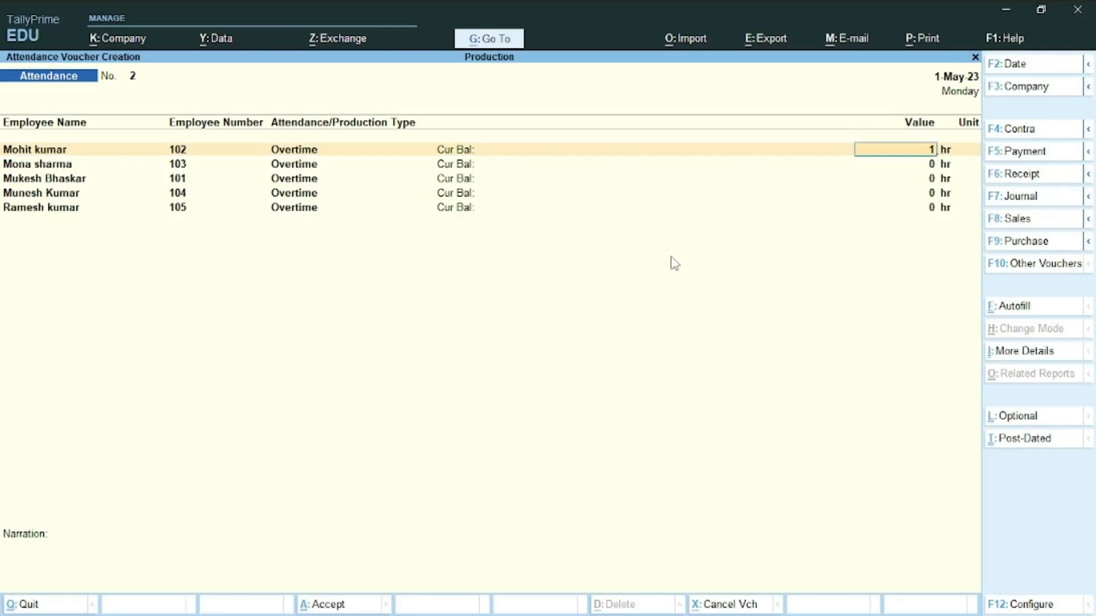
{"action": "type", "text": "15"}
{"action": "key", "text": "Return"}
{"action": "key", "text": "Return"}
{"action": "key", "text": "alt+Tab"}
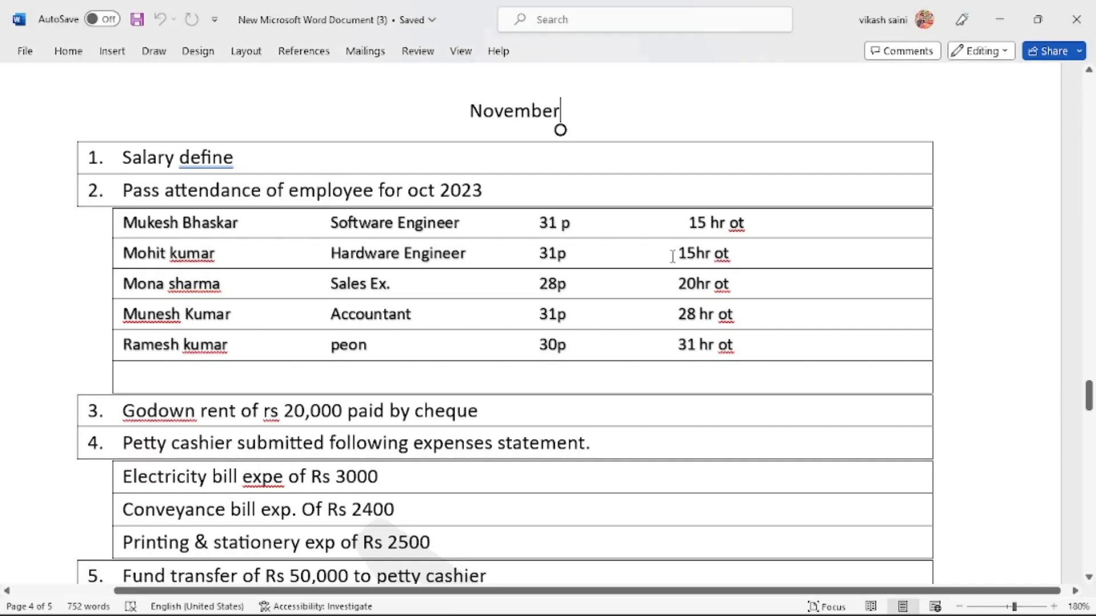
{"action": "key", "text": "alt+Tab"}
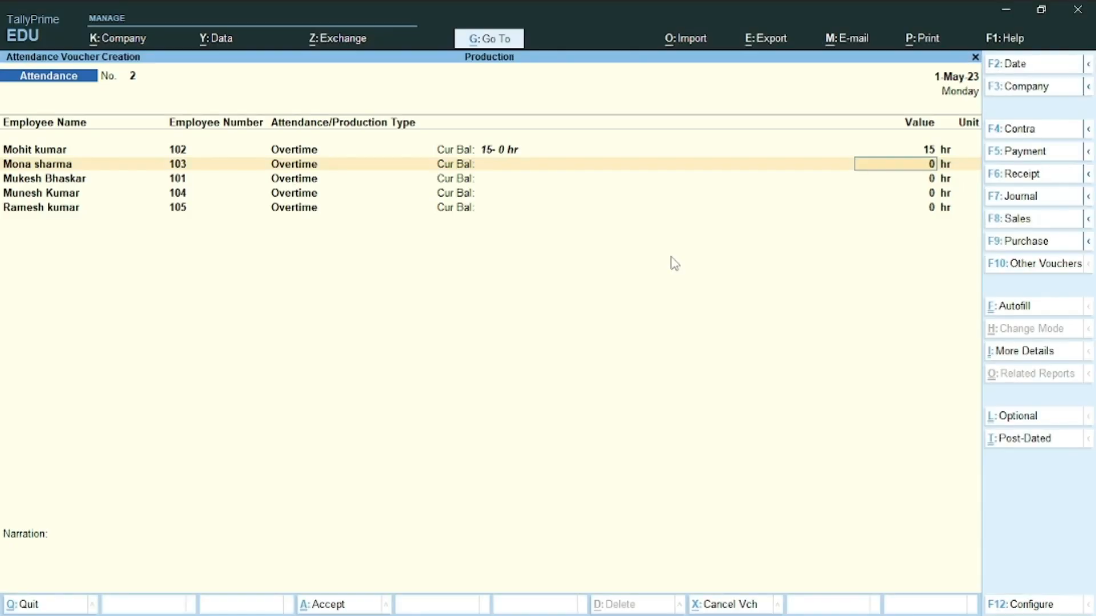
{"action": "key", "text": "alt+Tab"}
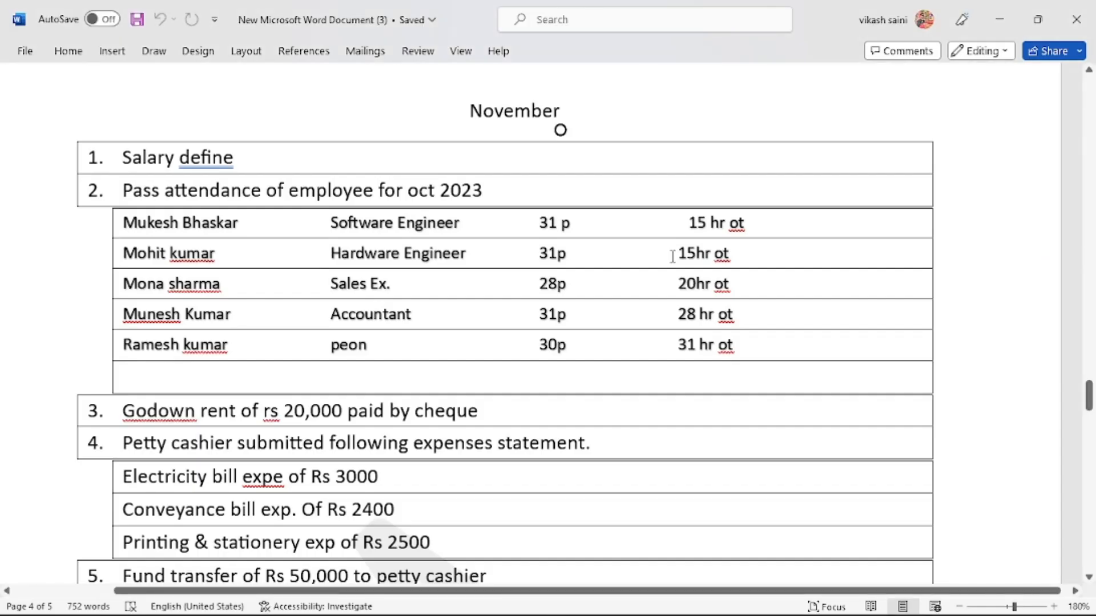
{"action": "key", "text": "alt+Tab"}
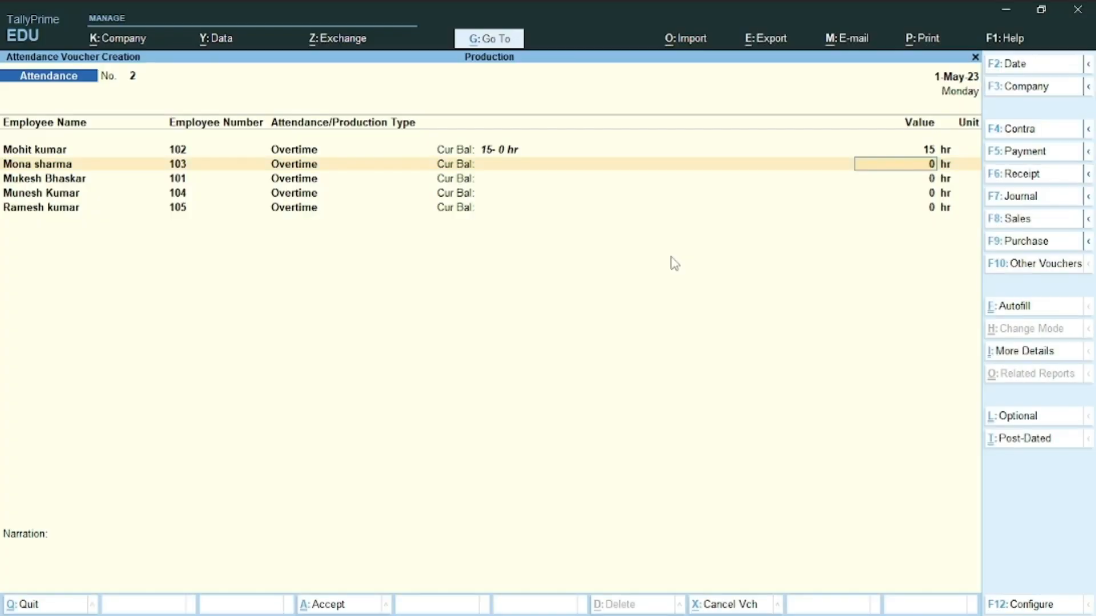
{"action": "type", "text": "20"}
{"action": "key", "text": "Return"}
{"action": "key", "text": "Return"}
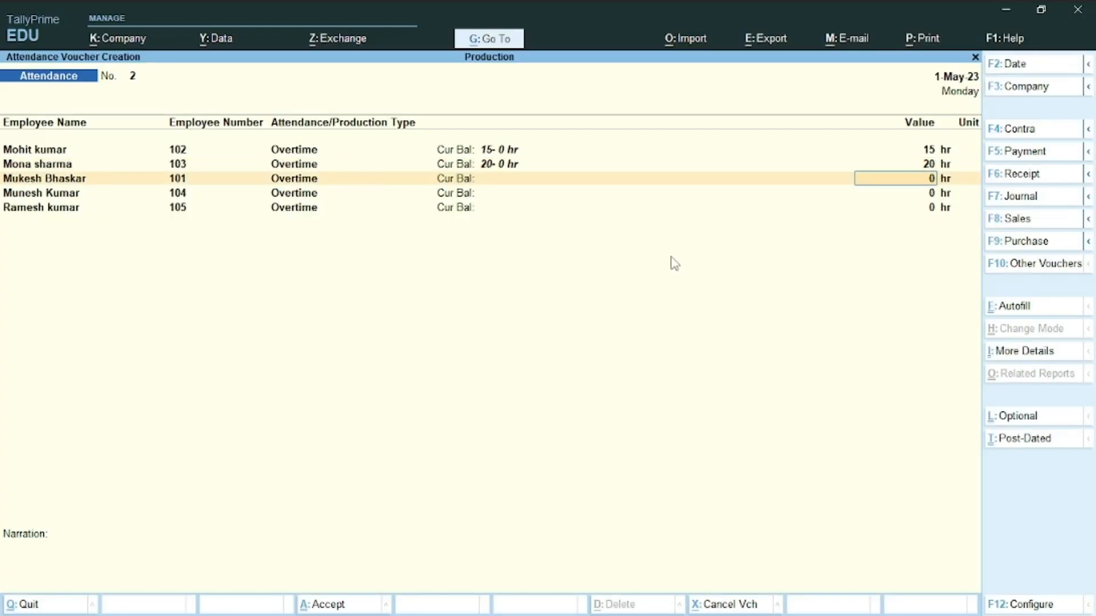
- Enter 15, 28 and 31 overtime hours for the remaining three employees
{"action": "key", "text": "alt+Tab"}
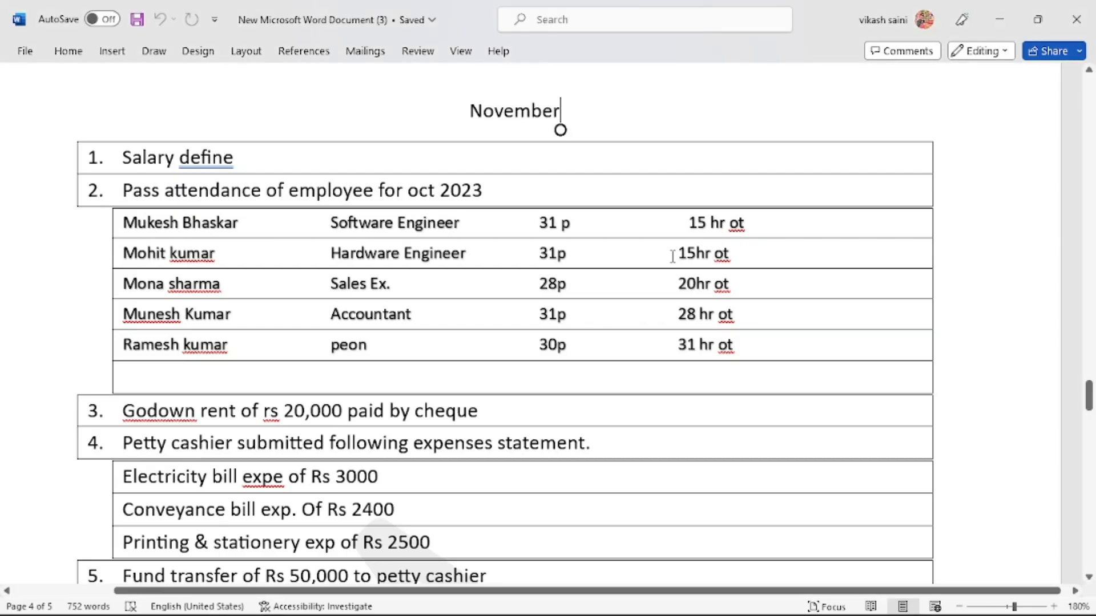
{"action": "key", "text": "alt"}
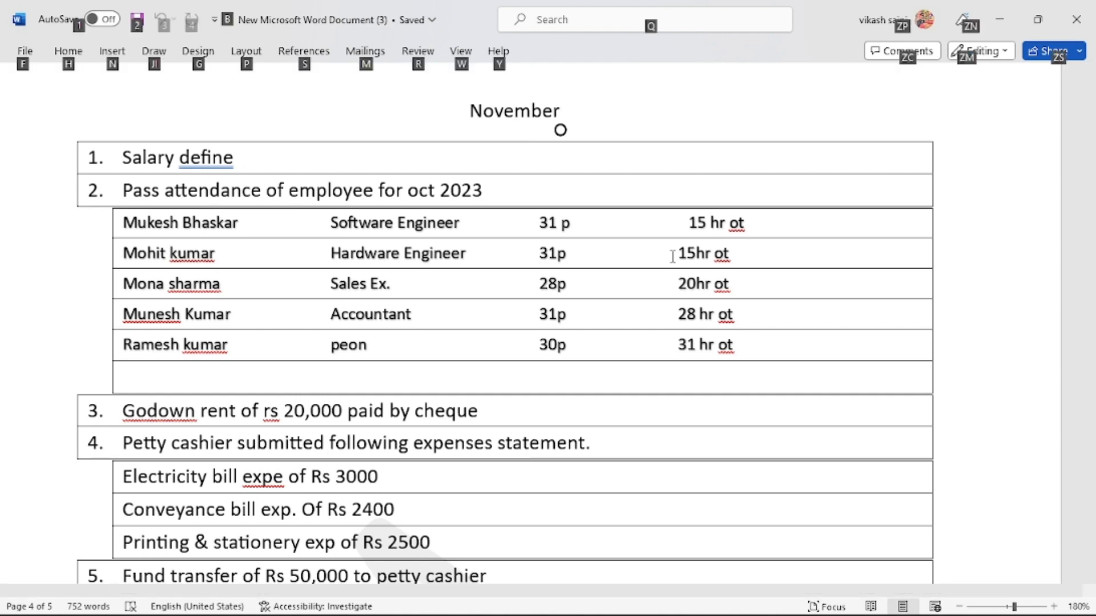
{"action": "key", "text": "alt+Tab"}
{"action": "type", "text": "15"}
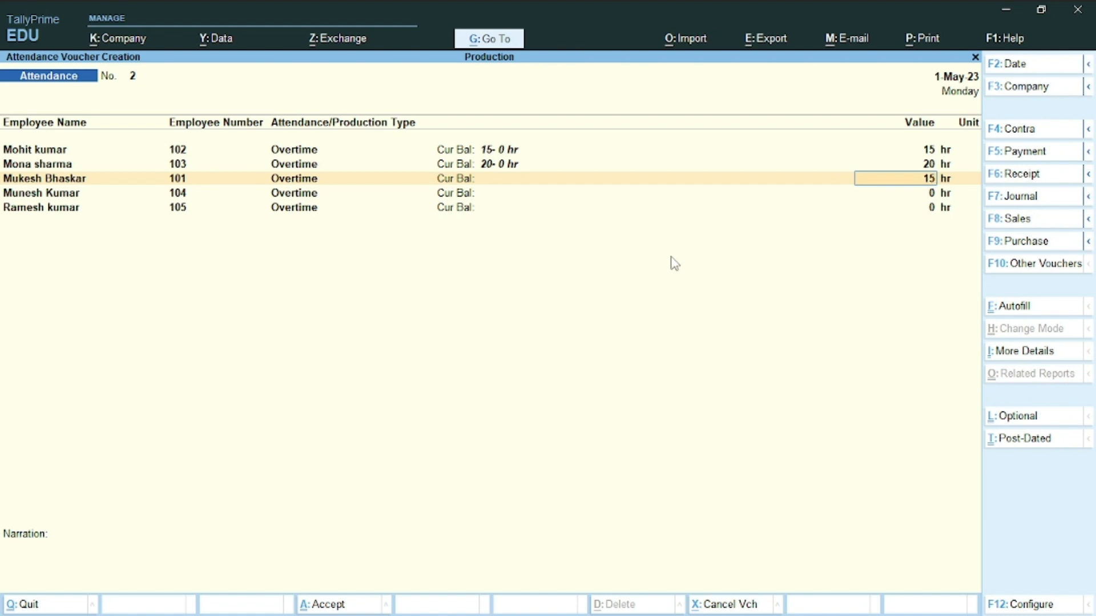
{"action": "key", "text": "Return"}
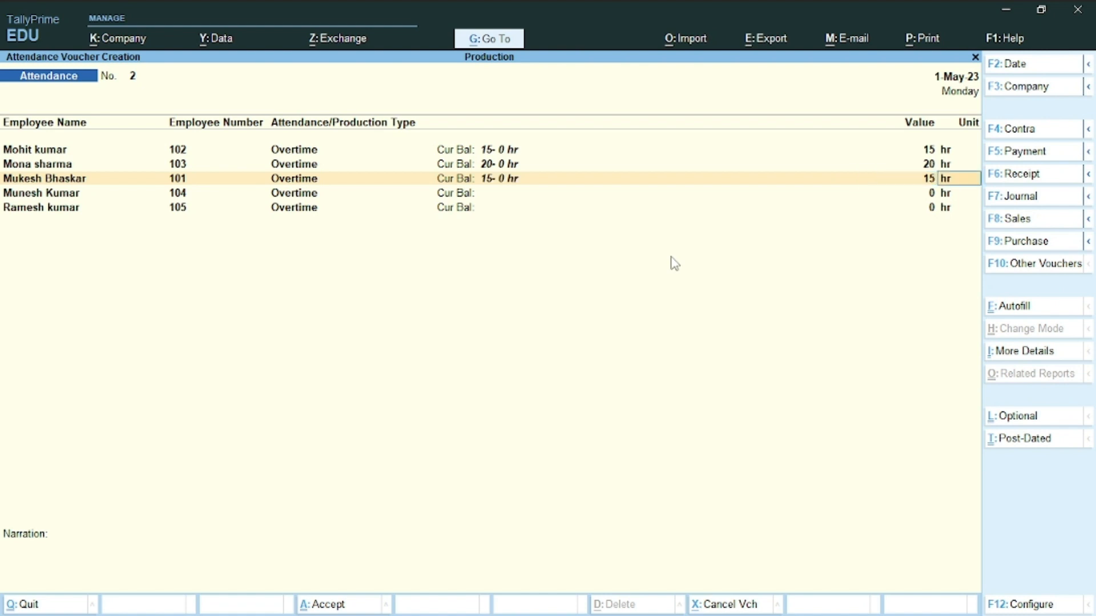
{"action": "key", "text": "alt+Tab"}
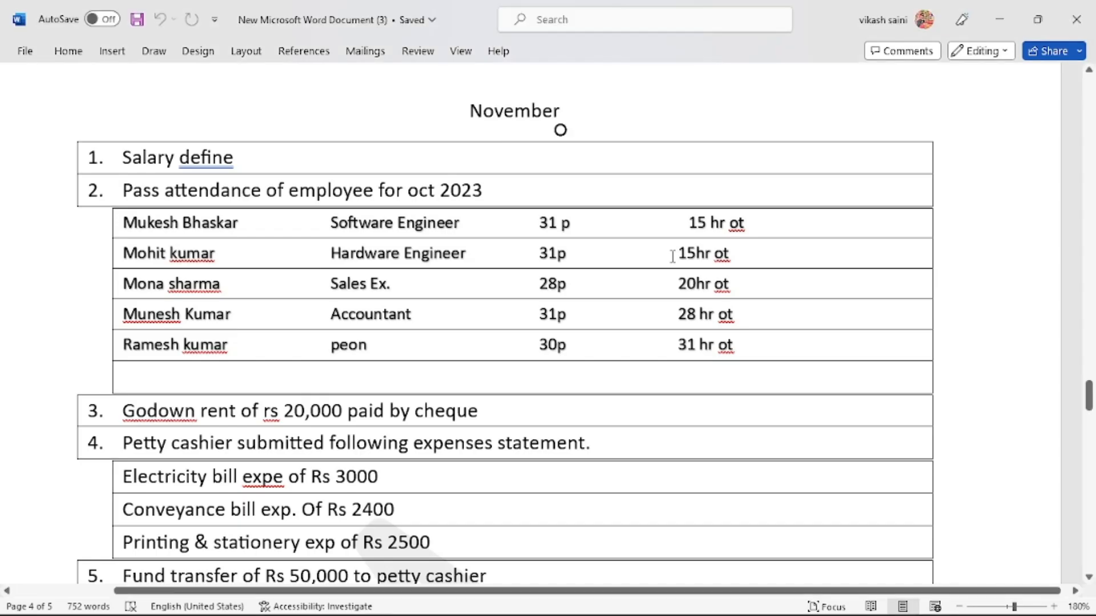
{"action": "key", "text": "alt+Tab"}
{"action": "type", "text": "28"}
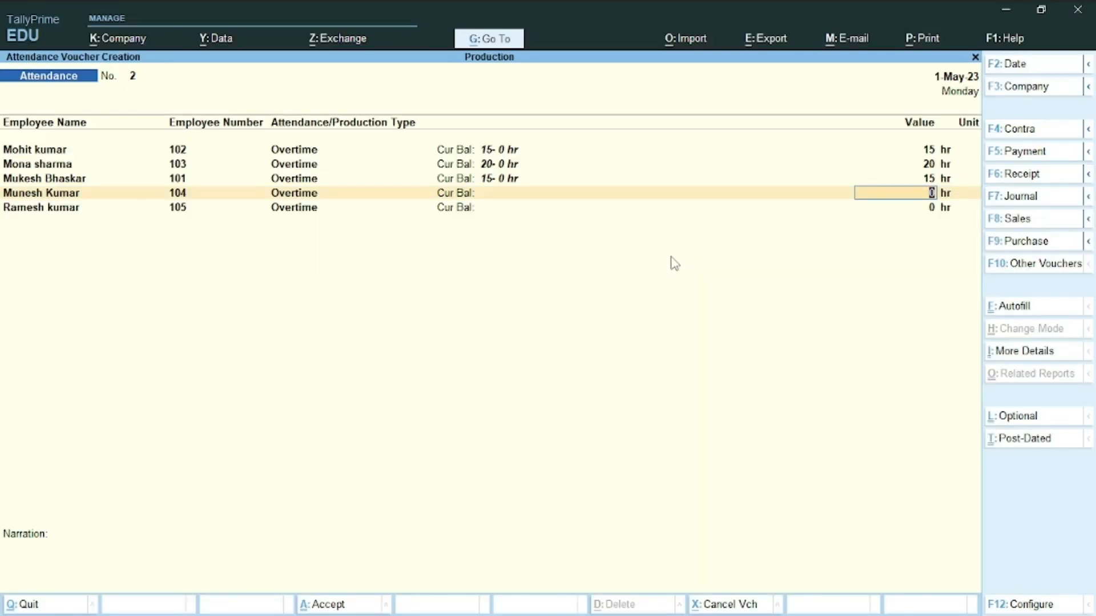
{"action": "key", "text": "Return"}
{"action": "key", "text": "Return"}
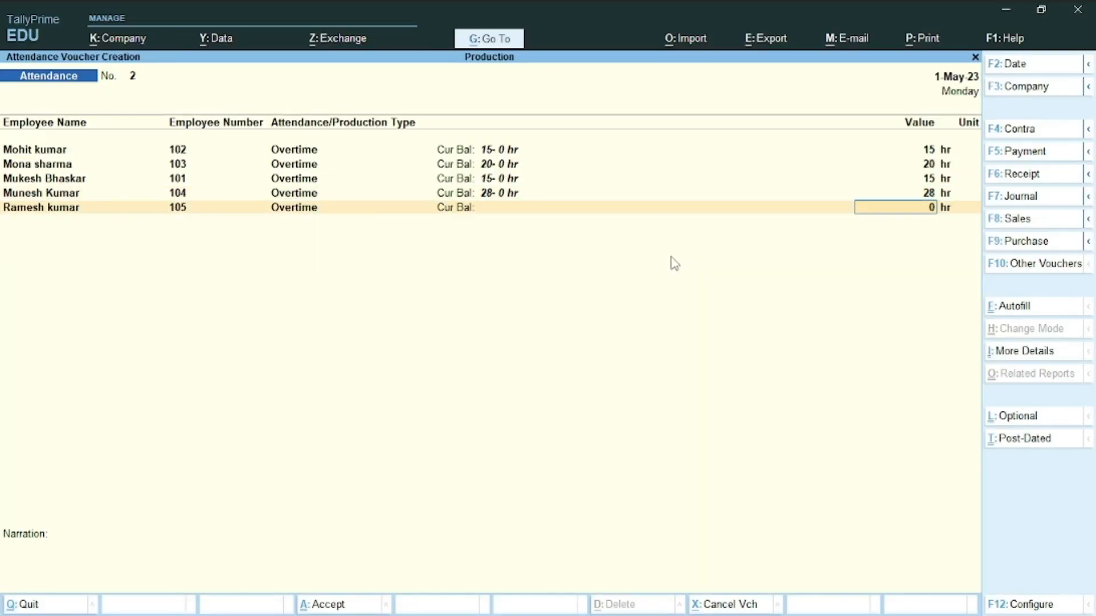
{"action": "key", "text": "alt+Tab"}
{"action": "key", "text": "alt+Tab"}
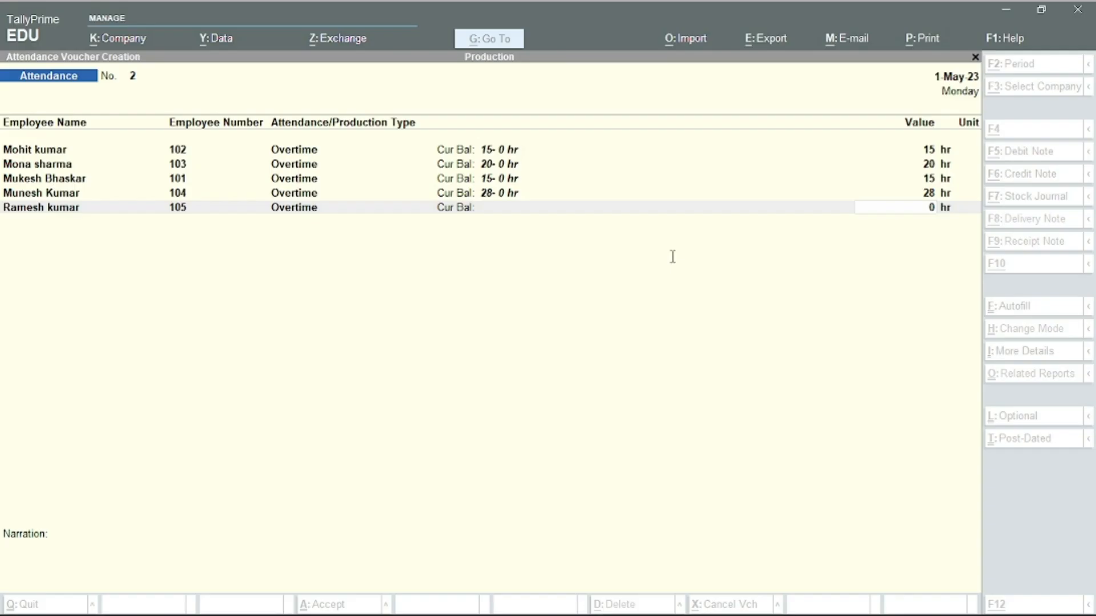
{"action": "type", "text": "31"}
{"action": "key", "text": "Return"}
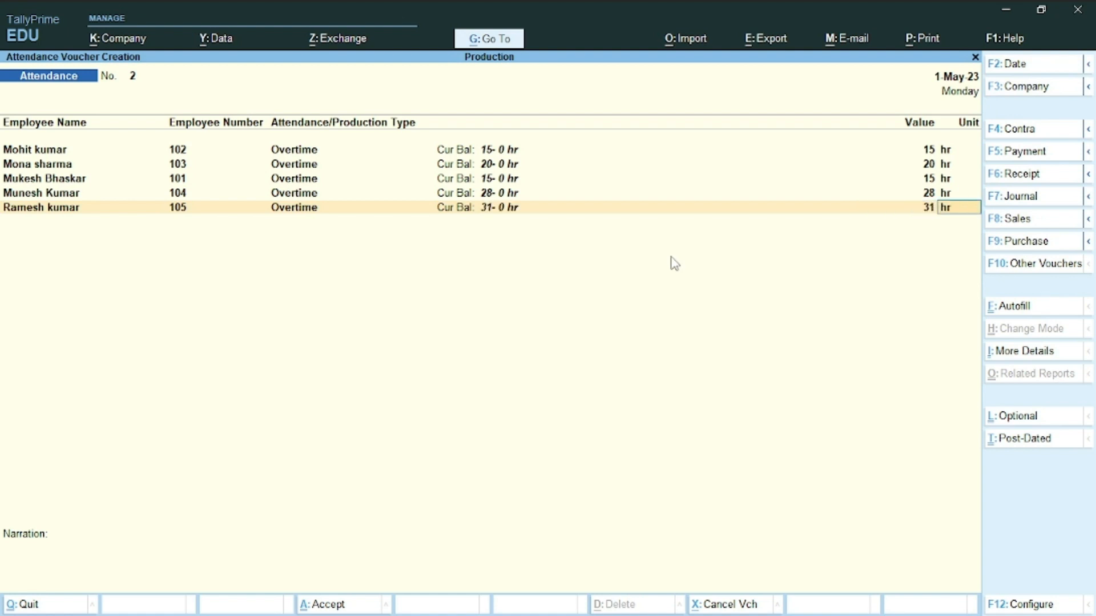
- Skip the narration and save overtime voucher No. 2
{"action": "key", "text": "Return"}
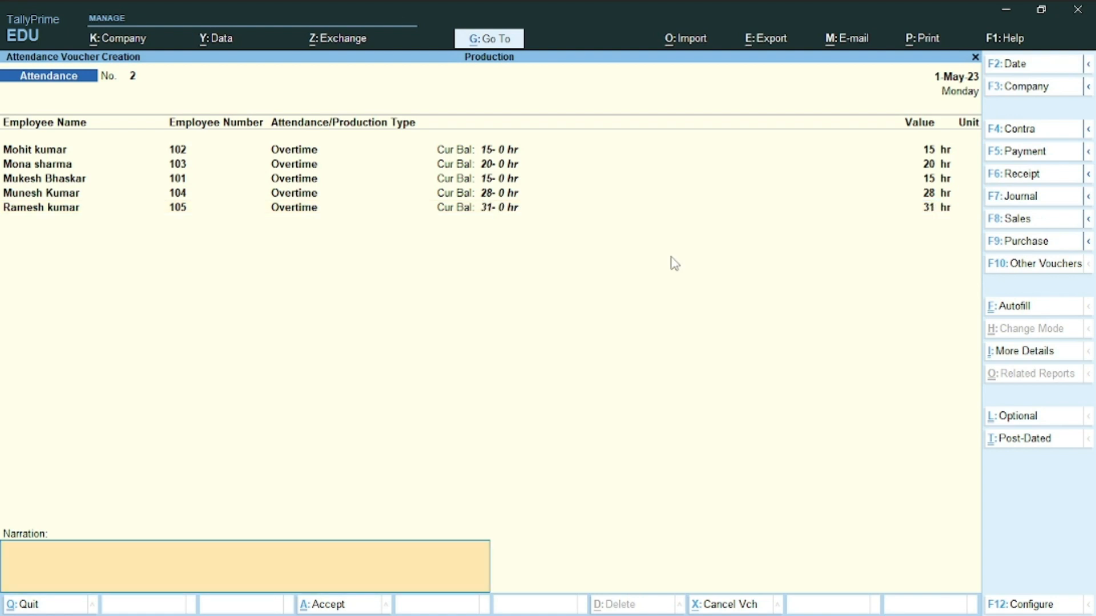
{"action": "key", "text": "Return"}
{"action": "key", "text": "Return"}
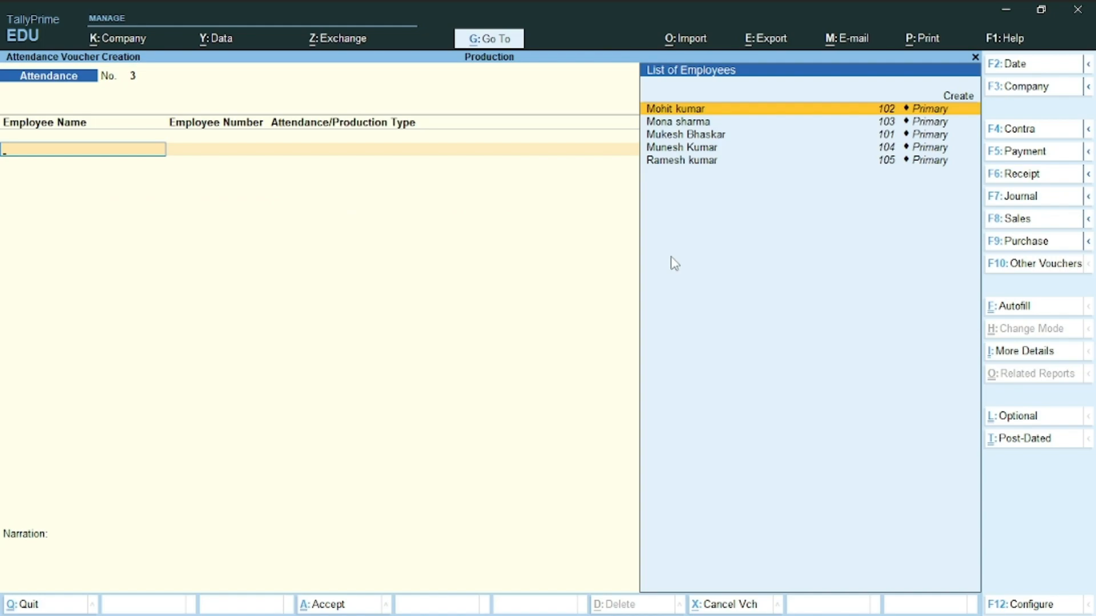
{"action": "key", "text": "alt+Tab"}
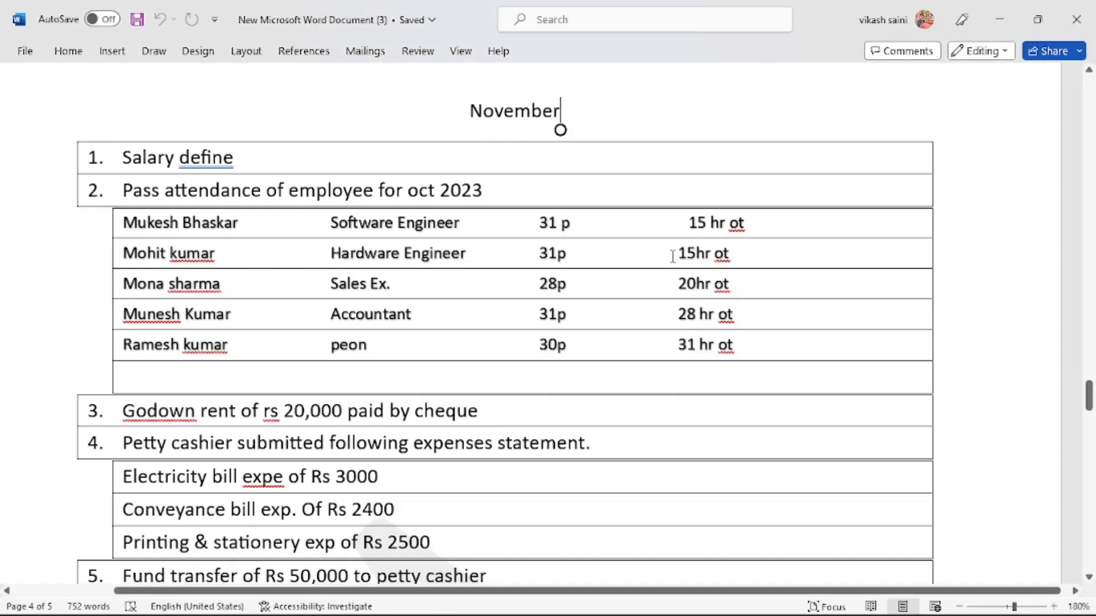
- Scroll the Word task list to item 6 and quit TallyPrime's empty attendance voucher
{"action": "scroll", "coordinate": [611, 394], "scroll_direction": "down", "scroll_amount": 4}
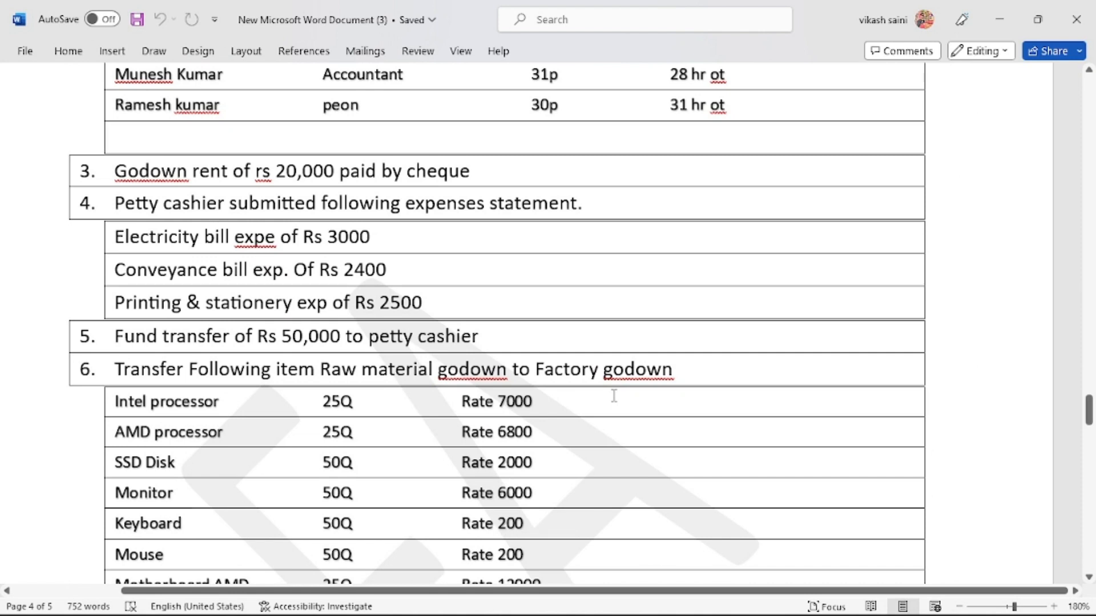
{"action": "key", "text": "alt+Tab"}
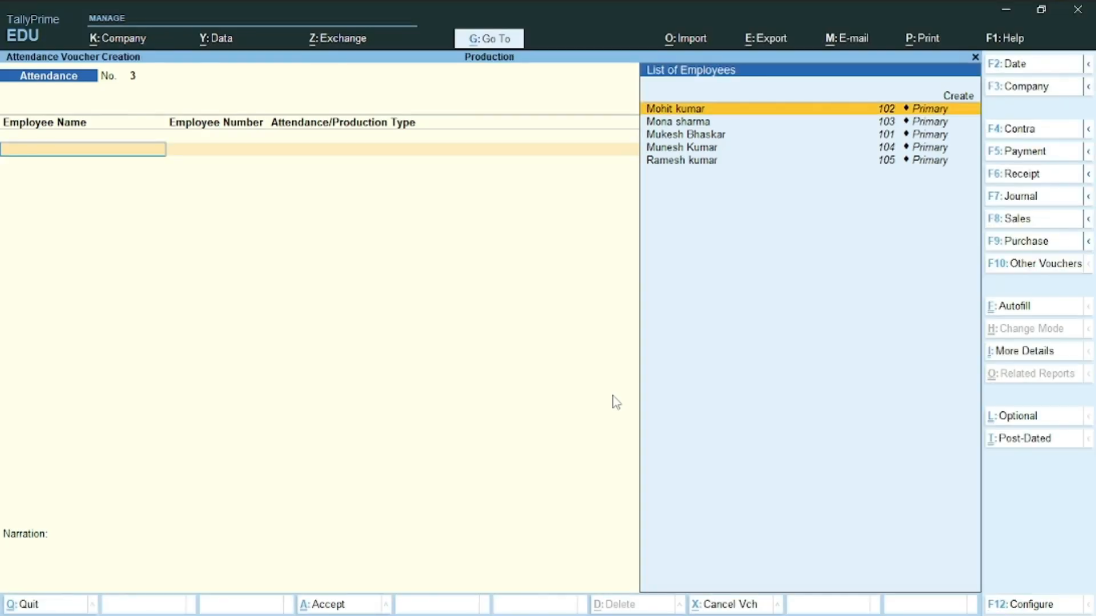
{"action": "key", "text": "Escape"}
{"action": "key", "text": "y"}
{"action": "key", "text": "Return"}
- Start Payment voucher No. 7 with Uco Bank as the paying account
{"action": "left_click", "coordinate": [1026, 152]}
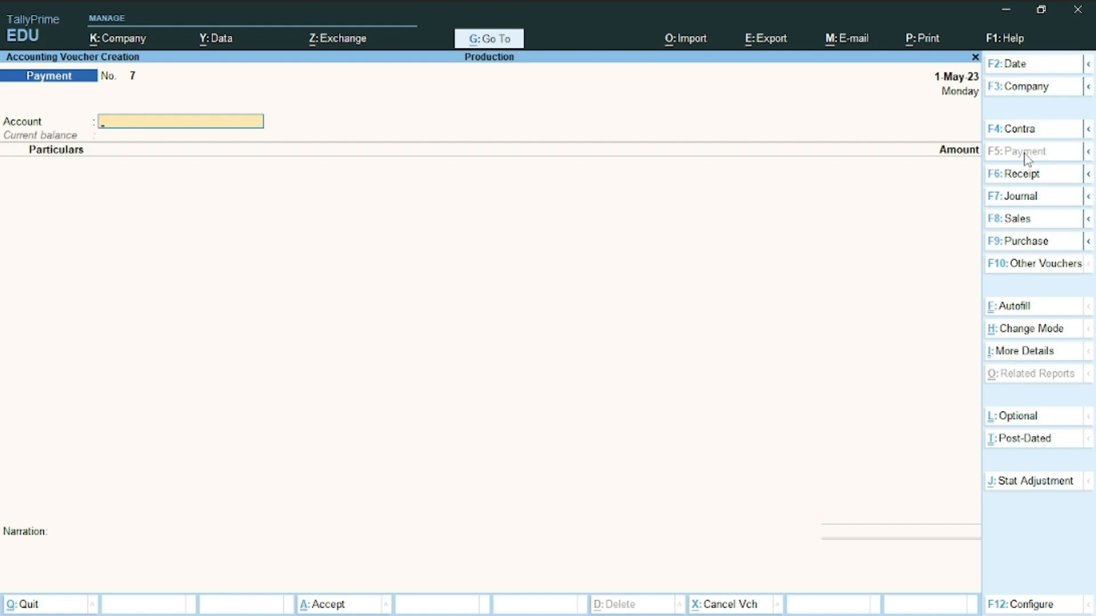
{"action": "key", "text": "alt+Tab"}
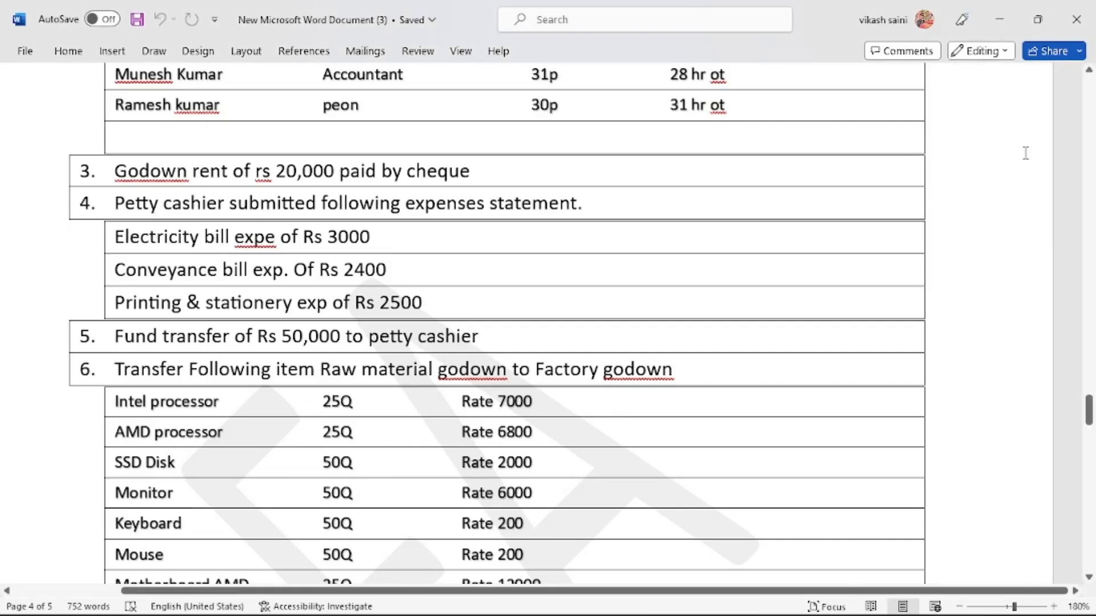
{"action": "key", "text": "alt+Tab"}
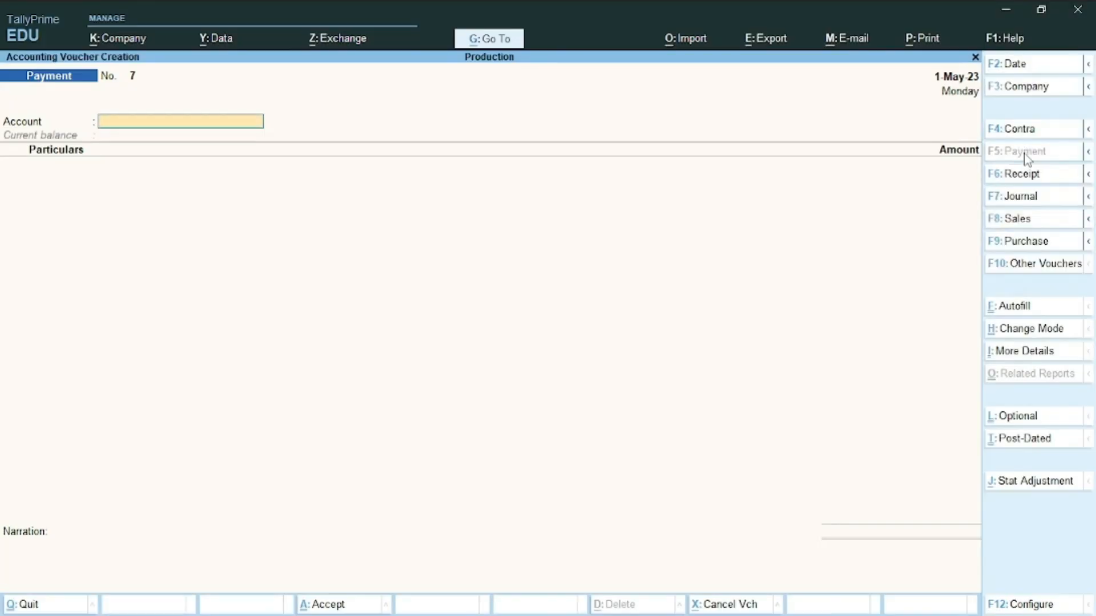
{"action": "type", "text": "u"}
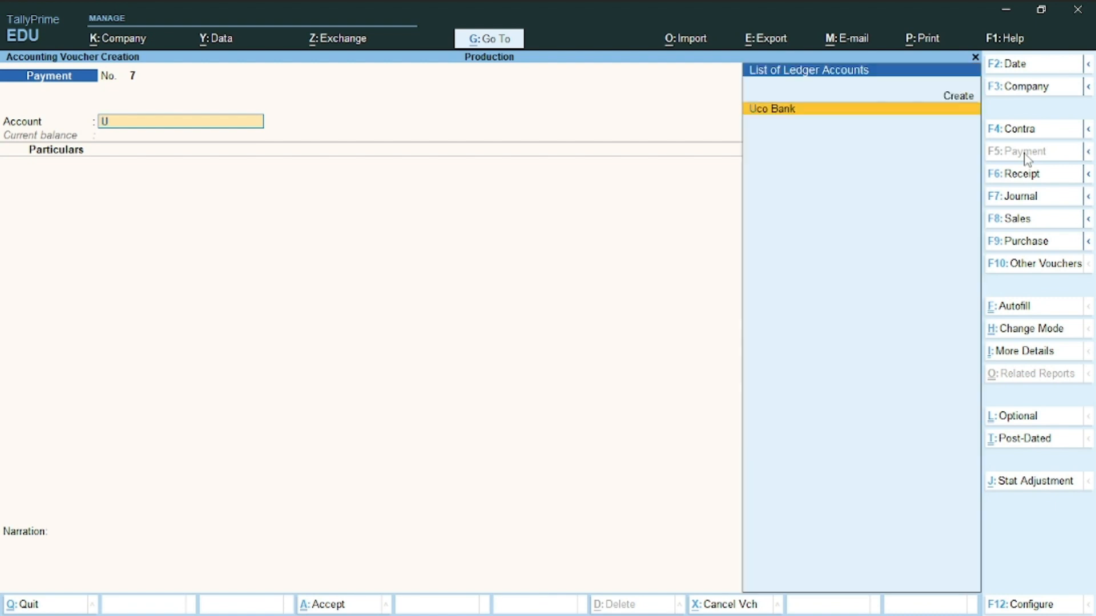
{"action": "key", "text": "Return"}
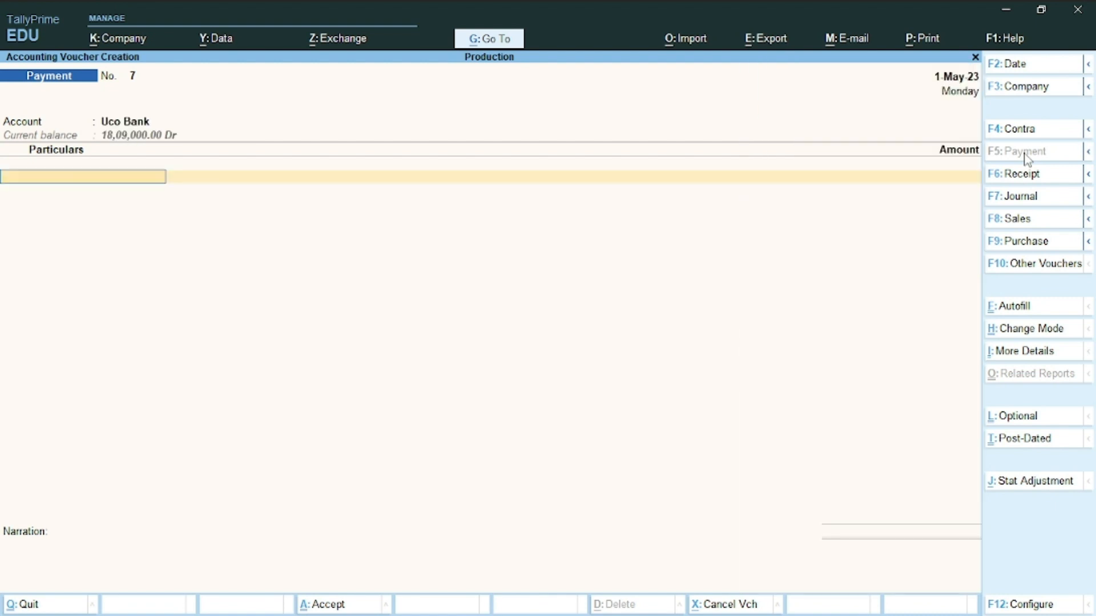
{"action": "type", "text": "Re"}
{"action": "key", "text": "BackSpace"}
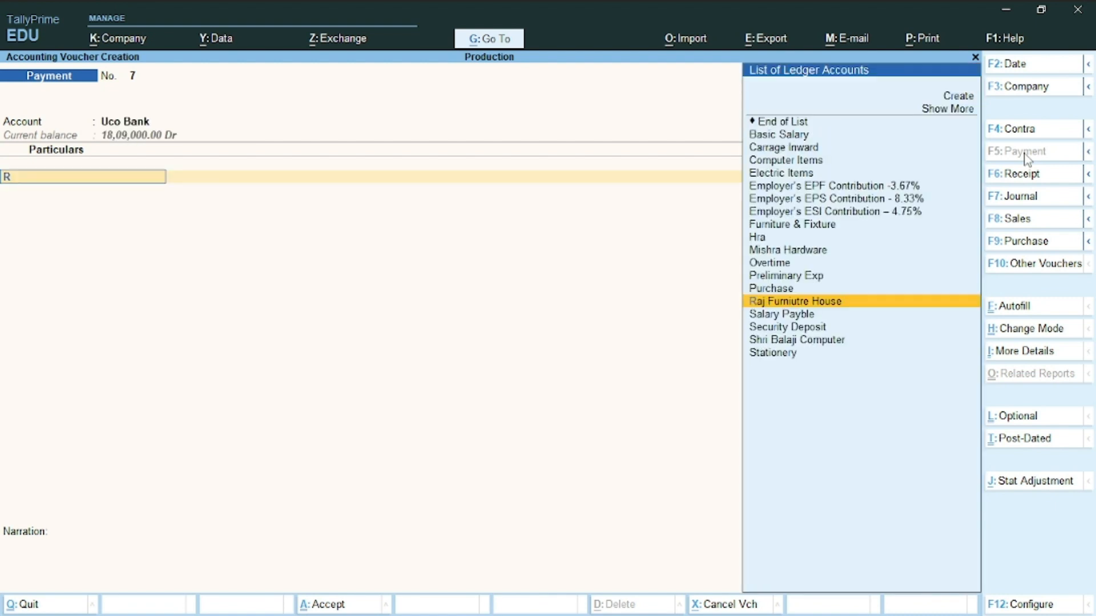
- Create ledger 'Godoen Rent' under Indirect Expenses with GST Not Applicable
{"action": "key", "text": "alt+c"}
{"action": "type", "text": "Rent"}
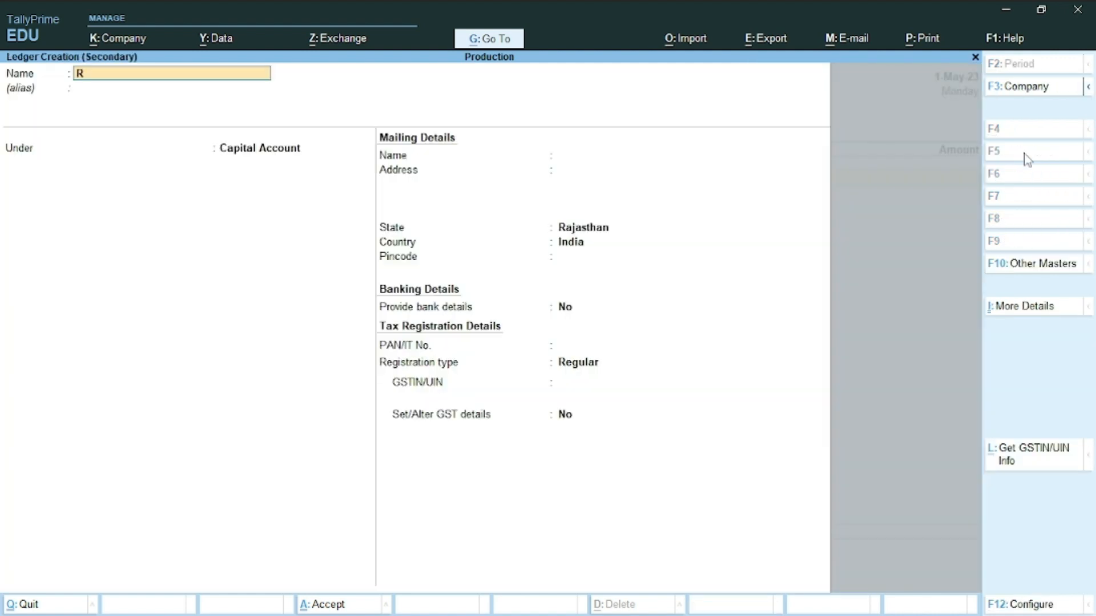
{"action": "key", "text": "BackSpace"}
{"action": "key", "text": "BackSpace"}
{"action": "key", "text": "BackSpace"}
{"action": "type", "text": "Godoen Rent"}
{"action": "key", "text": "Return"}
{"action": "key", "text": "Return"}
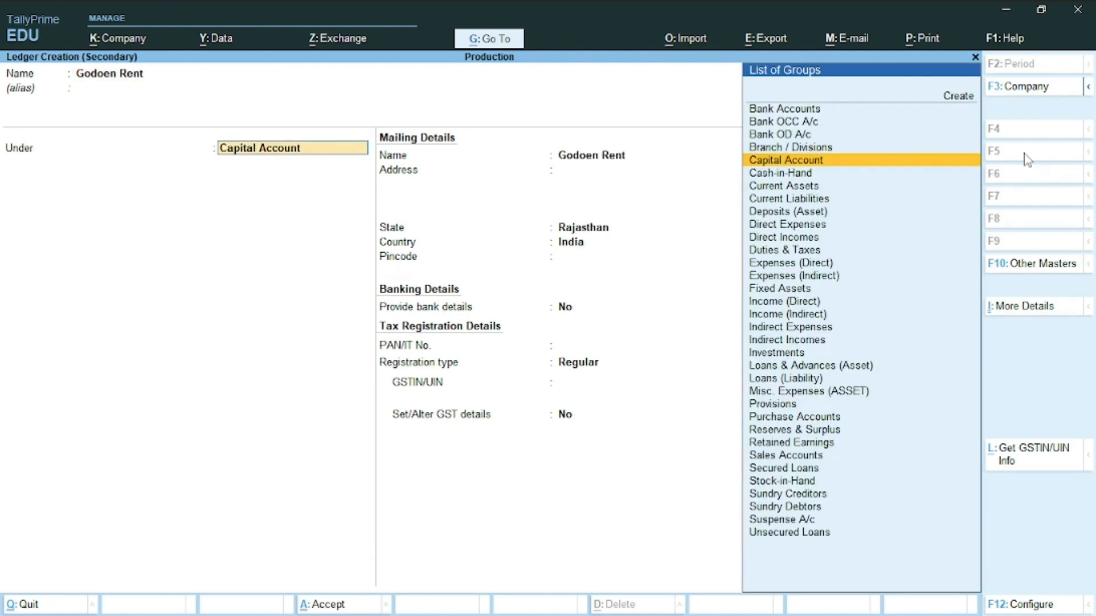
{"action": "type", "text": "Ind"}
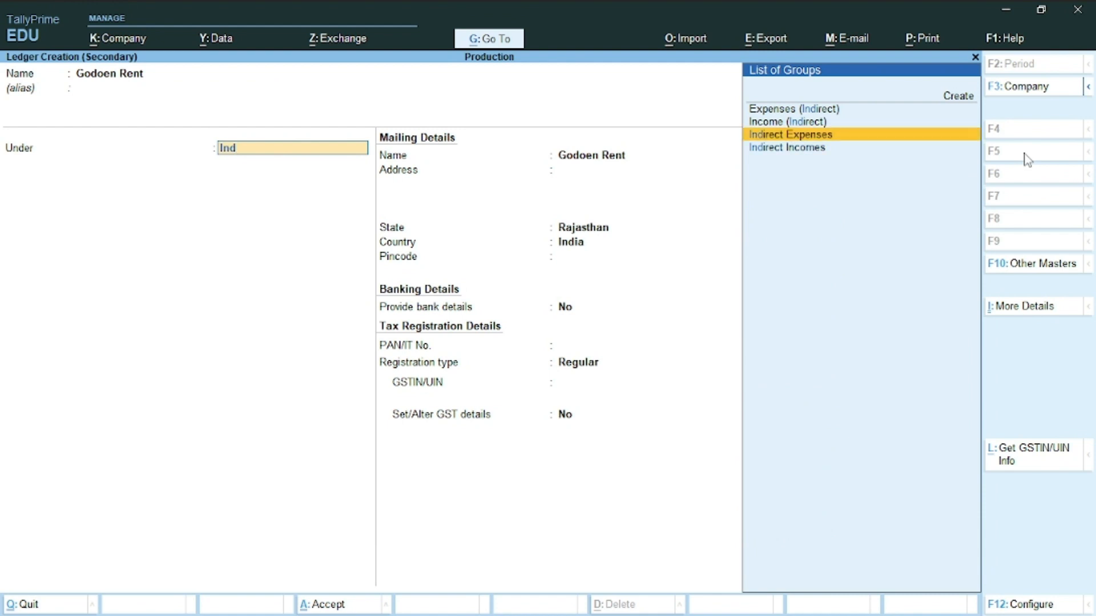
{"action": "key", "text": "Return"}
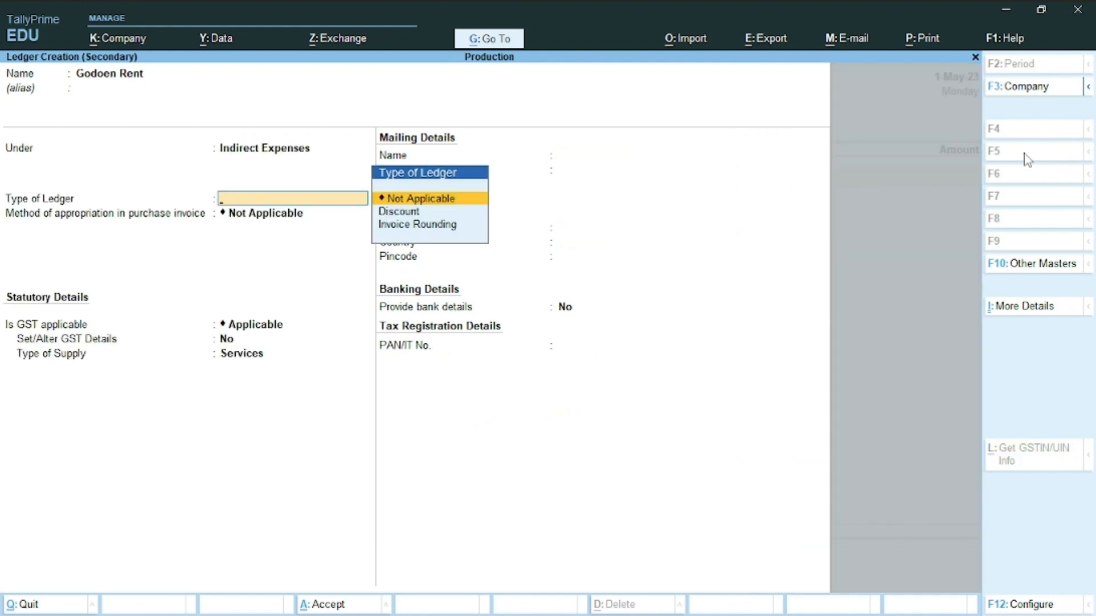
{"action": "key", "text": "Return"}
{"action": "key", "text": "Return"}
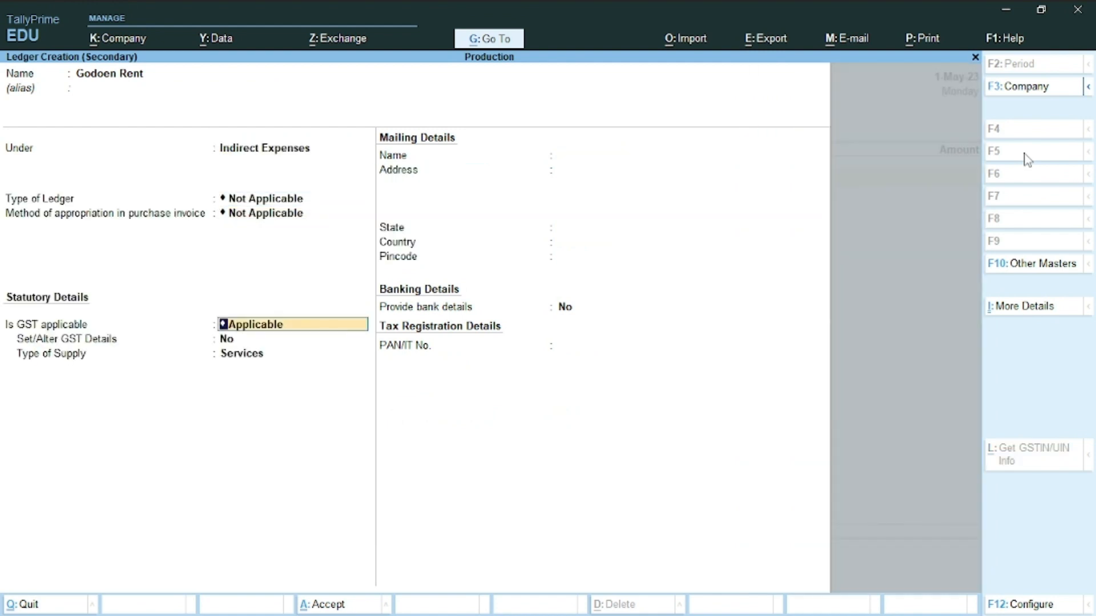
{"action": "key", "text": "Down"}
{"action": "key", "text": "Return"}
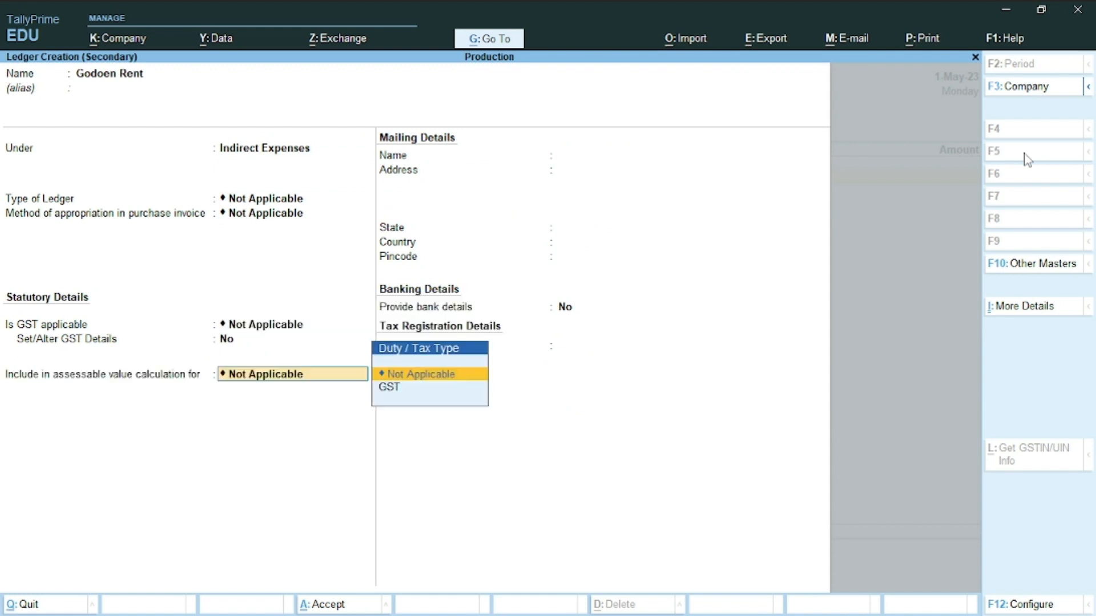
{"action": "key", "text": "Return"}
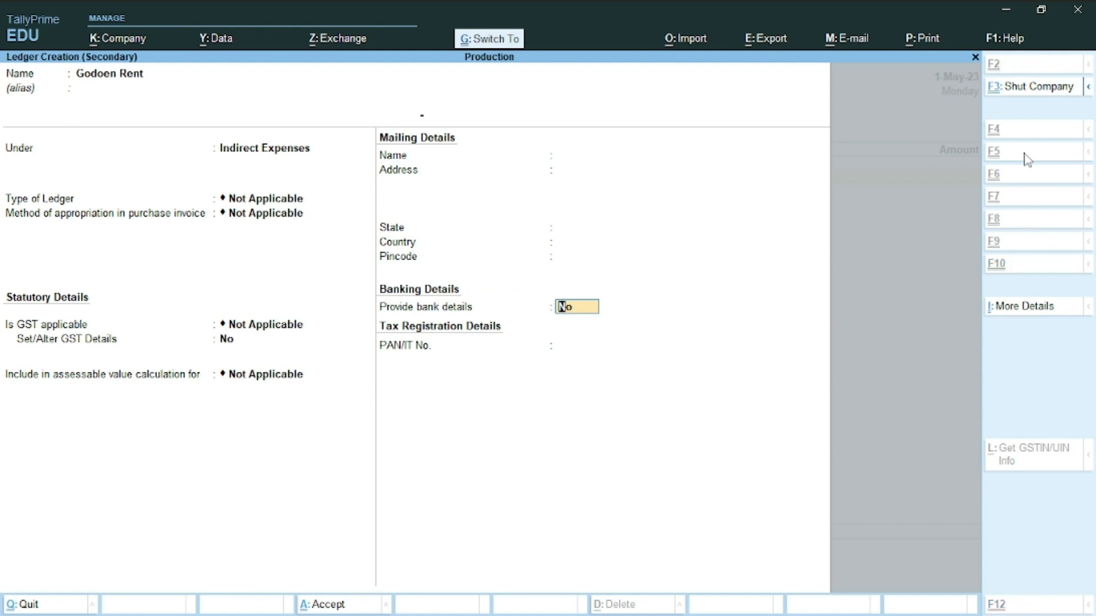
- Make cost centres applicable for Godoen Rent and save the ledger
{"action": "key", "text": "ctrl+i"}
{"action": "key", "text": "Down"}
{"action": "key", "text": "Down"}
{"action": "key", "text": "Down"}
{"action": "key", "text": "Down"}
{"action": "key", "text": "Down"}
{"action": "key", "text": "Down"}
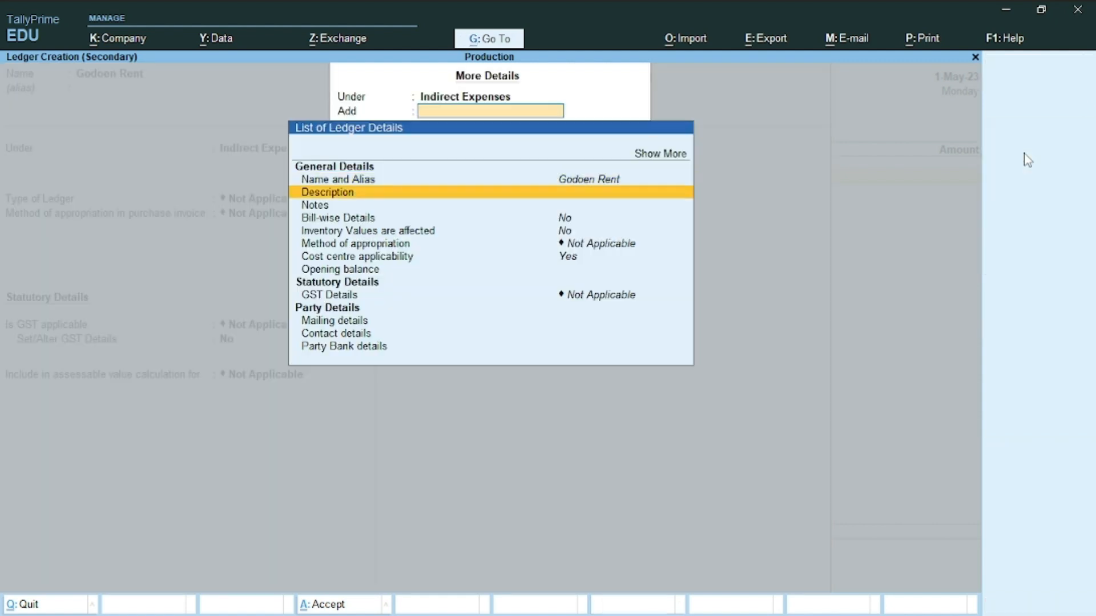
{"action": "key", "text": "ctrl"}
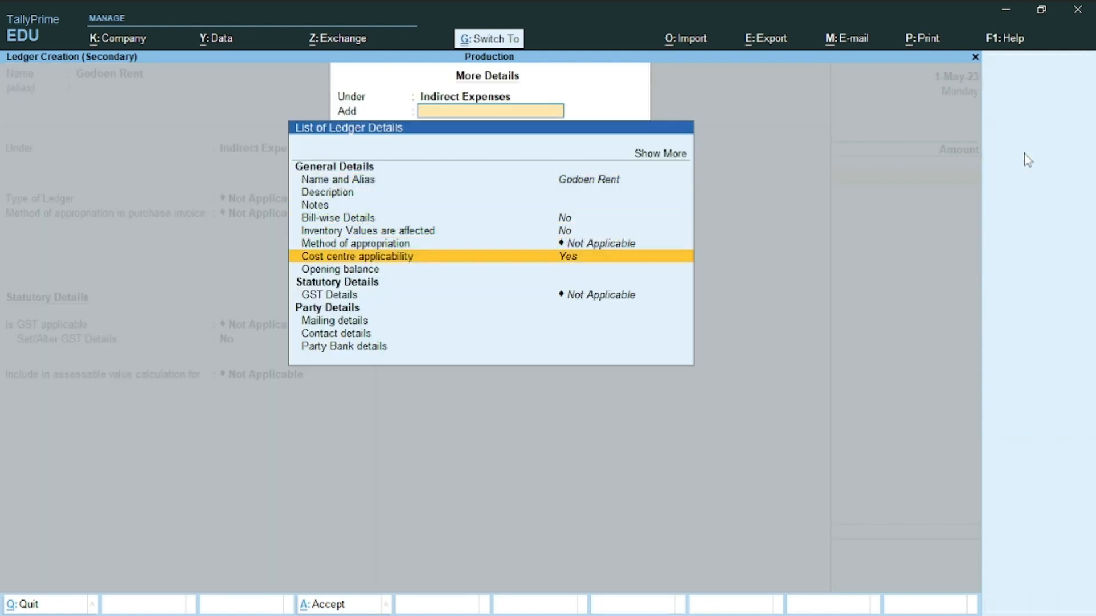
{"action": "key", "text": "Return"}
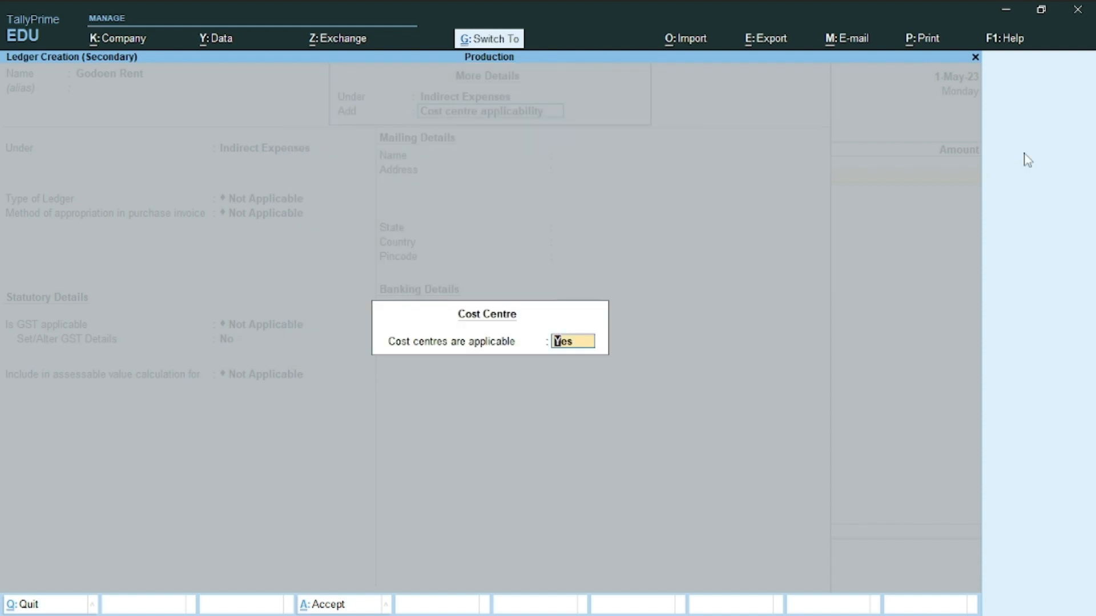
{"action": "key", "text": "ctrl+a"}
{"action": "key", "text": "ctrl+a"}
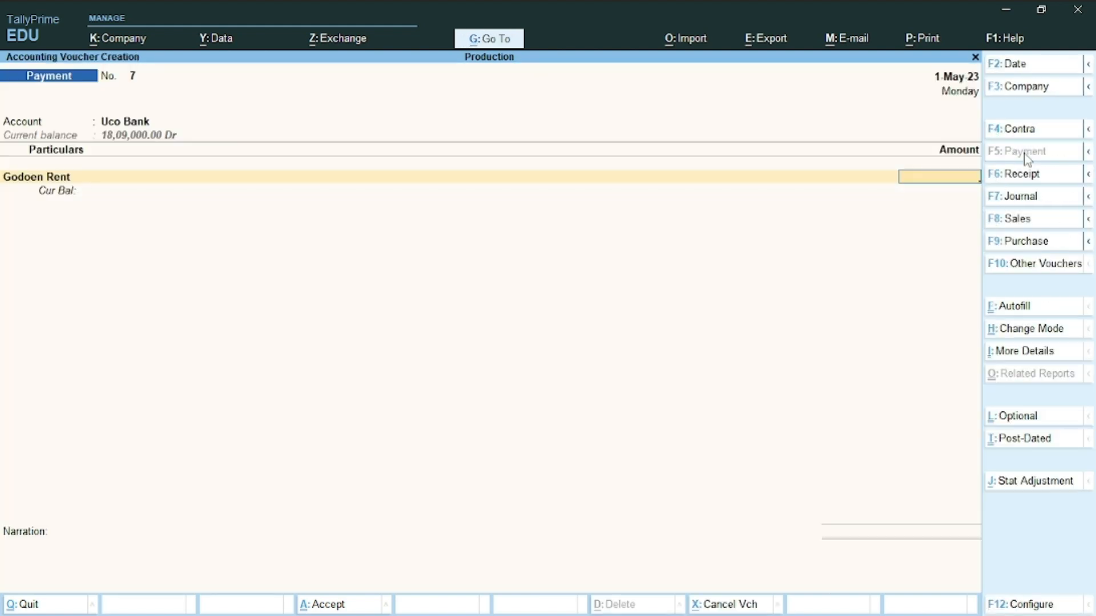
- Enter 20,000 as the Godoen Rent amount and open its cost-centre allocation
{"action": "type", "text": "20,"}
{"action": "type", "text": "0000"}
{"action": "key", "text": "Return"}
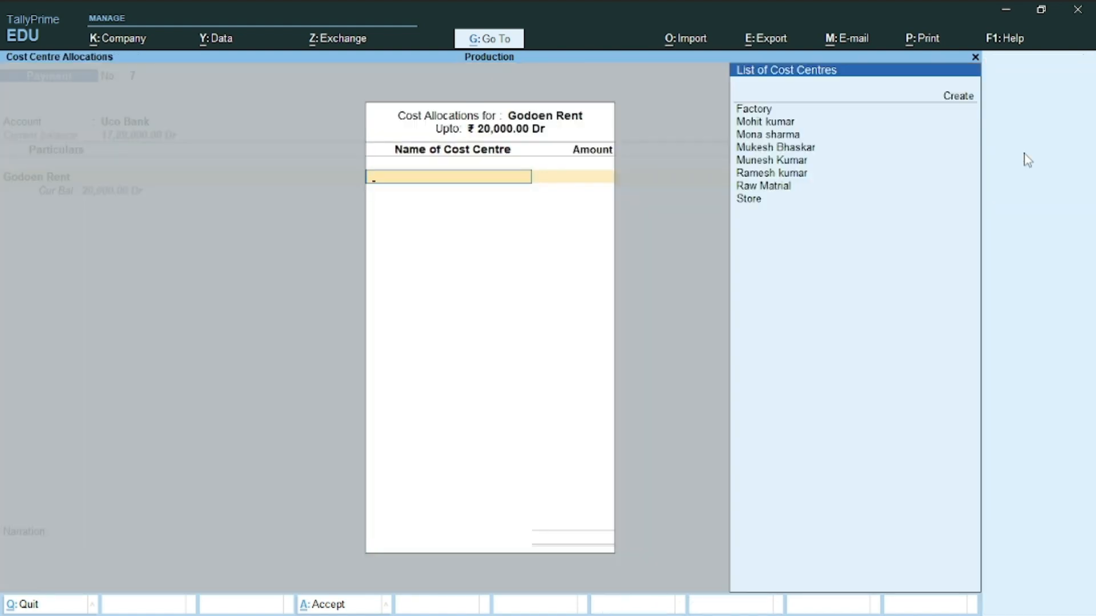
{"action": "key", "text": "Down"}
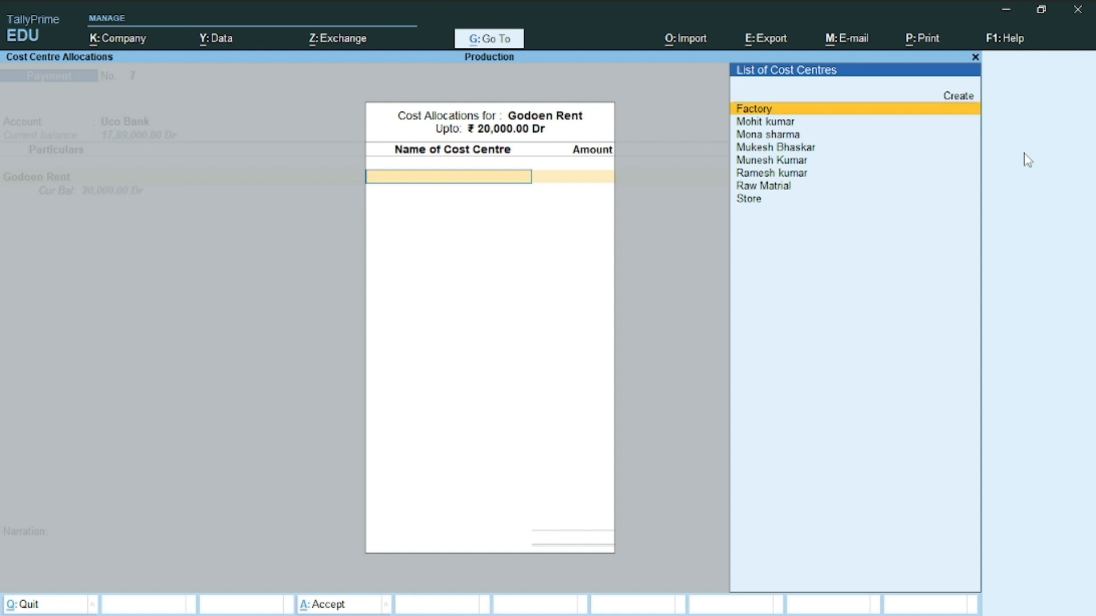
{"action": "key", "text": "Escape"}
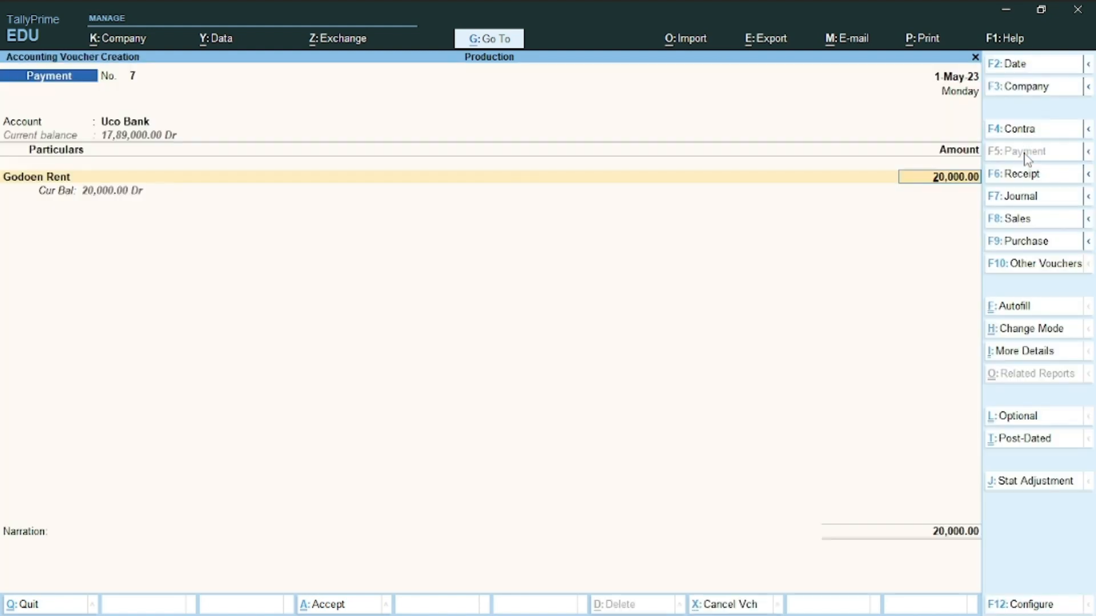
{"action": "key", "text": "Return"}
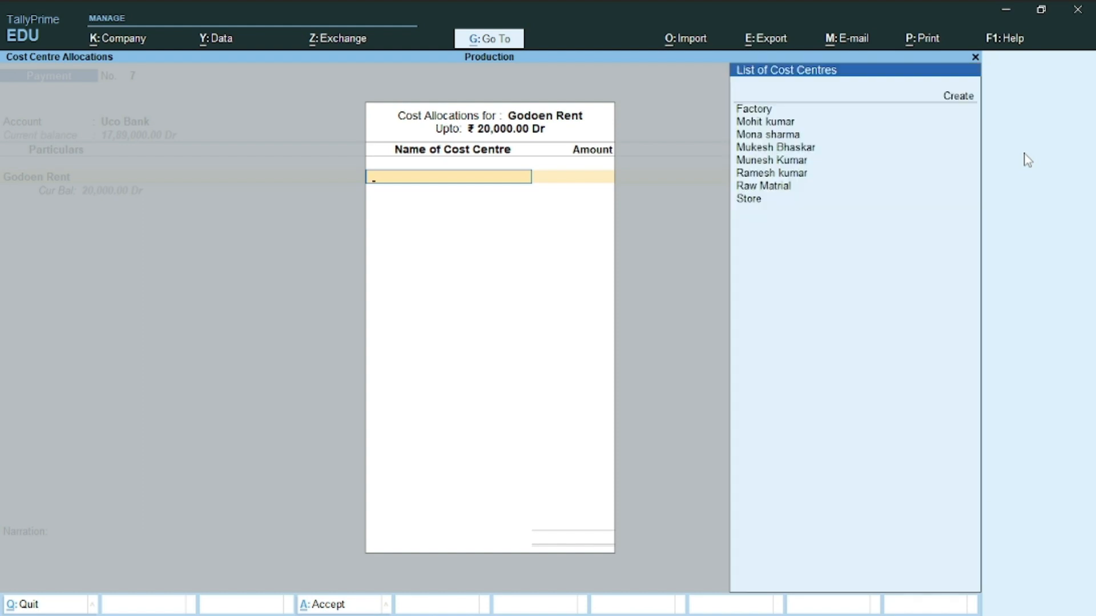
{"action": "key", "text": "Down"}
{"action": "key", "text": "Down"}
{"action": "key", "text": "Down"}
{"action": "key", "text": "Down"}
{"action": "key", "text": "Down"}
{"action": "key", "text": "Down"}
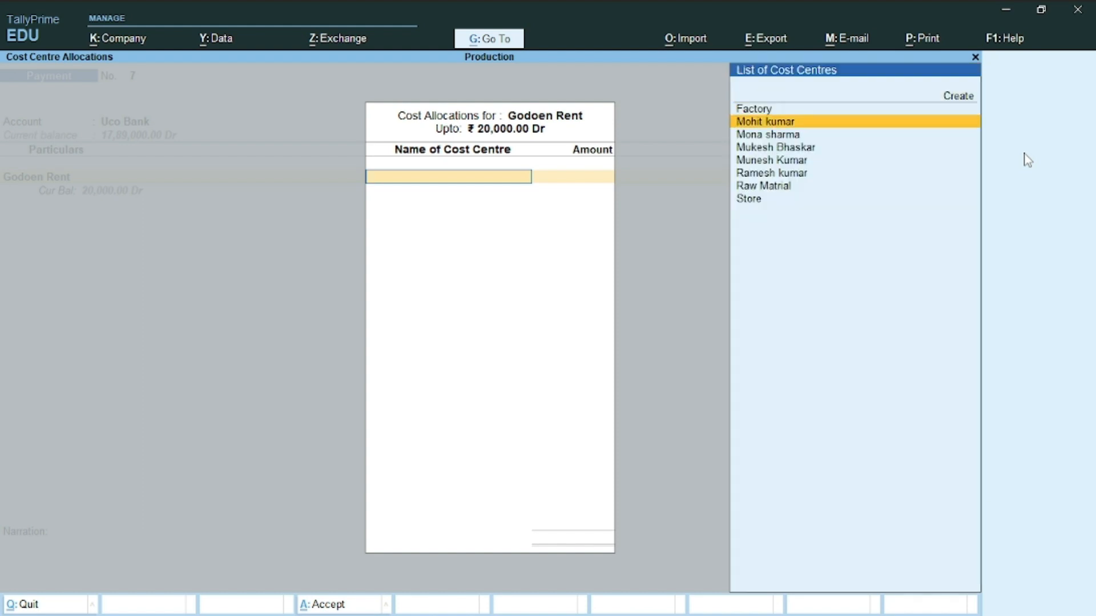
{"action": "key", "text": "Down"}
{"action": "key", "text": "Down"}
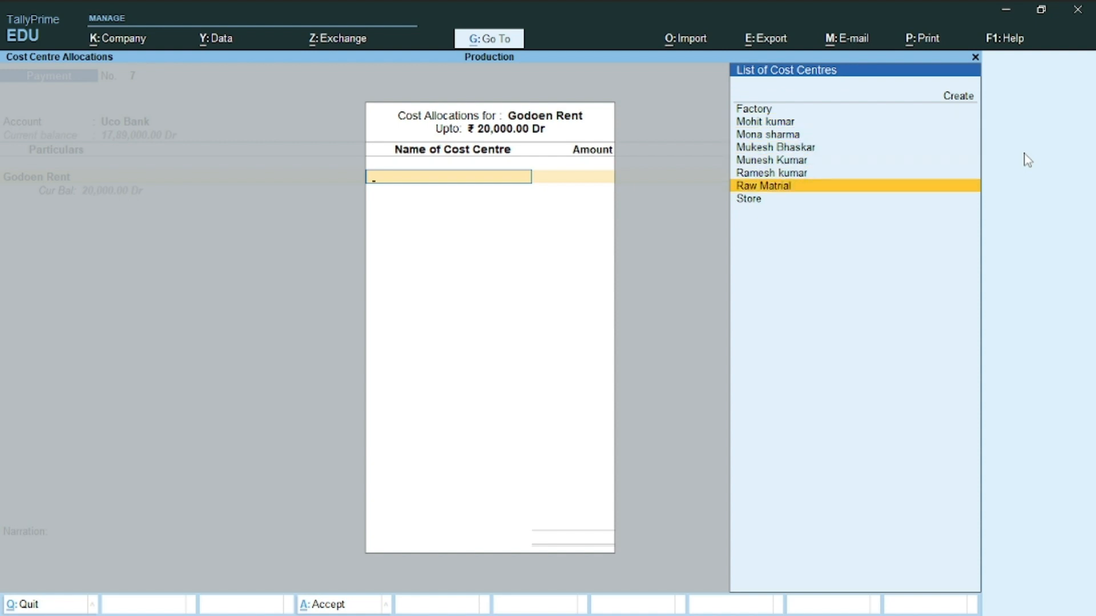
{"action": "key", "text": "Down"}
{"action": "key", "text": "Up"}
- Allocate the rent: Raw Matrial 5,000, Factory 5,000 and Store 10,000
{"action": "key", "text": "Return"}
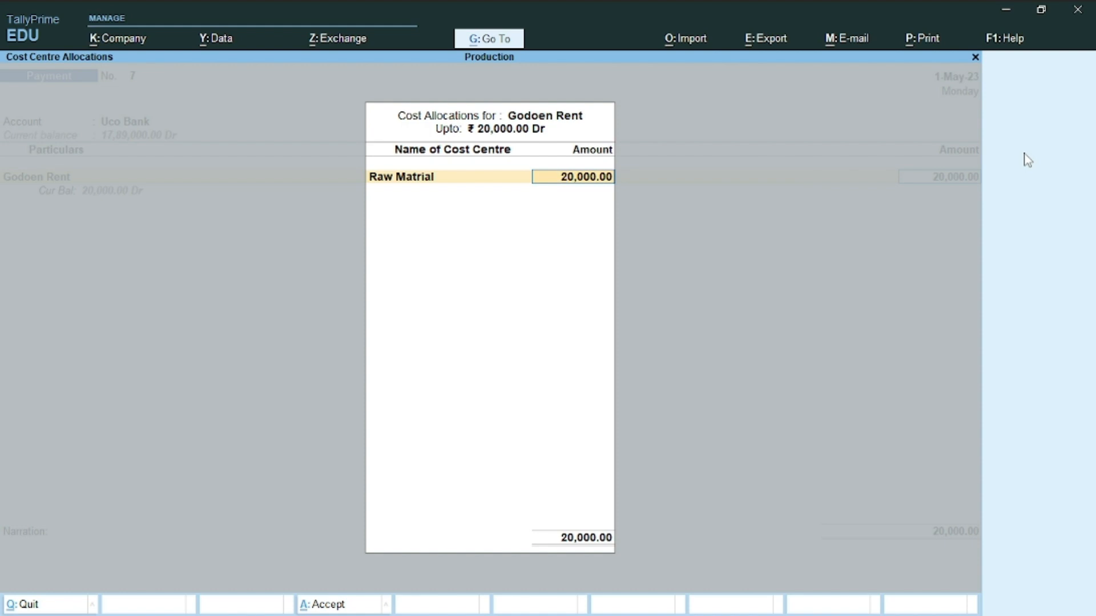
{"action": "type", "text": "4000"}
{"action": "key", "text": "BackSpace"}
{"action": "key", "text": "BackSpace"}
{"action": "key", "text": "BackSpace"}
{"action": "key", "text": "BackSpace"}
{"action": "type", "text": "5,000"}
{"action": "key", "text": "Return"}
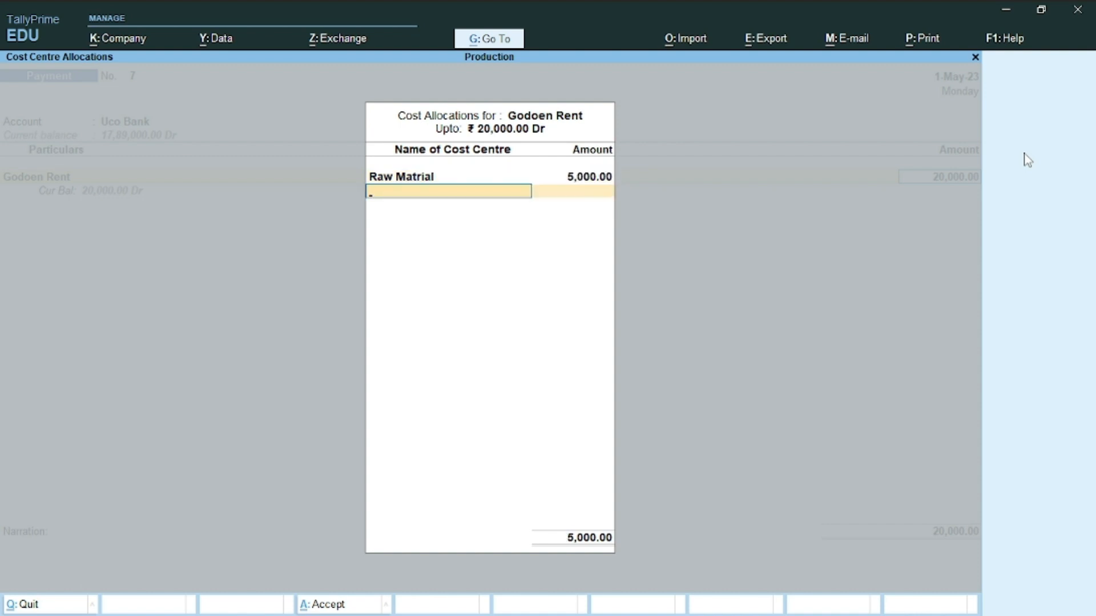
{"action": "type", "text": "F"}
{"action": "key", "text": "Return"}
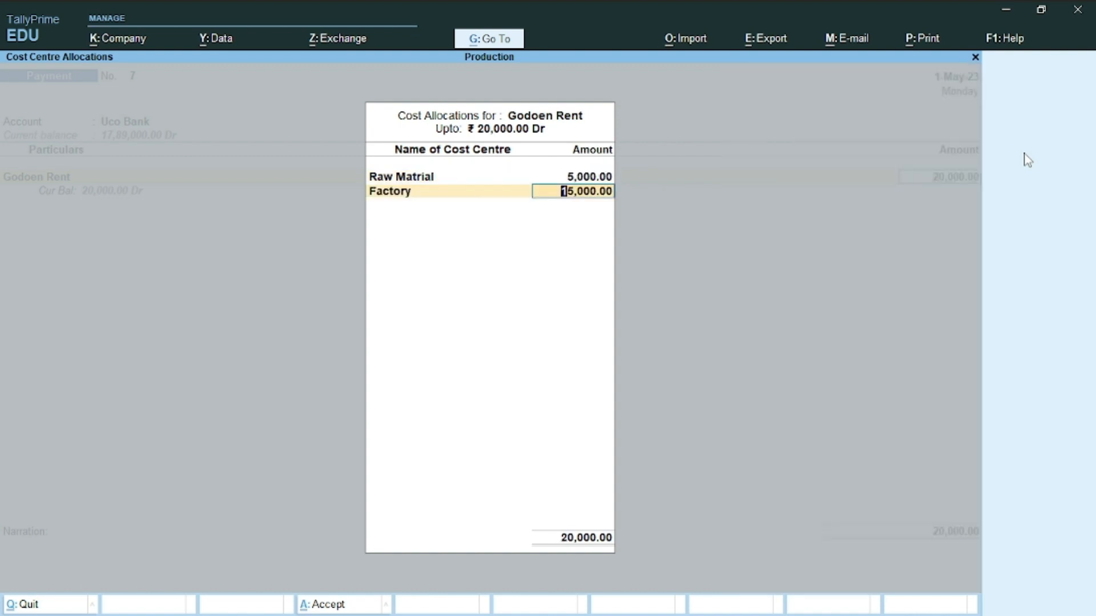
{"action": "type", "text": "5000"}
{"action": "key", "text": "Return"}
{"action": "type", "text": "S"}
{"action": "key", "text": "Return"}
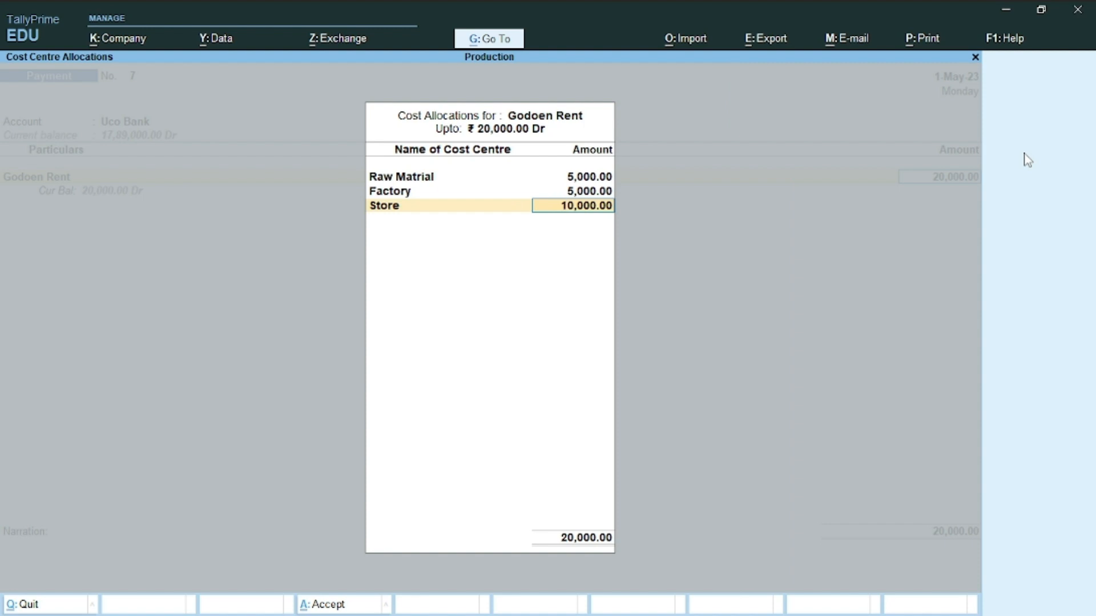
{"action": "key", "text": "Return"}
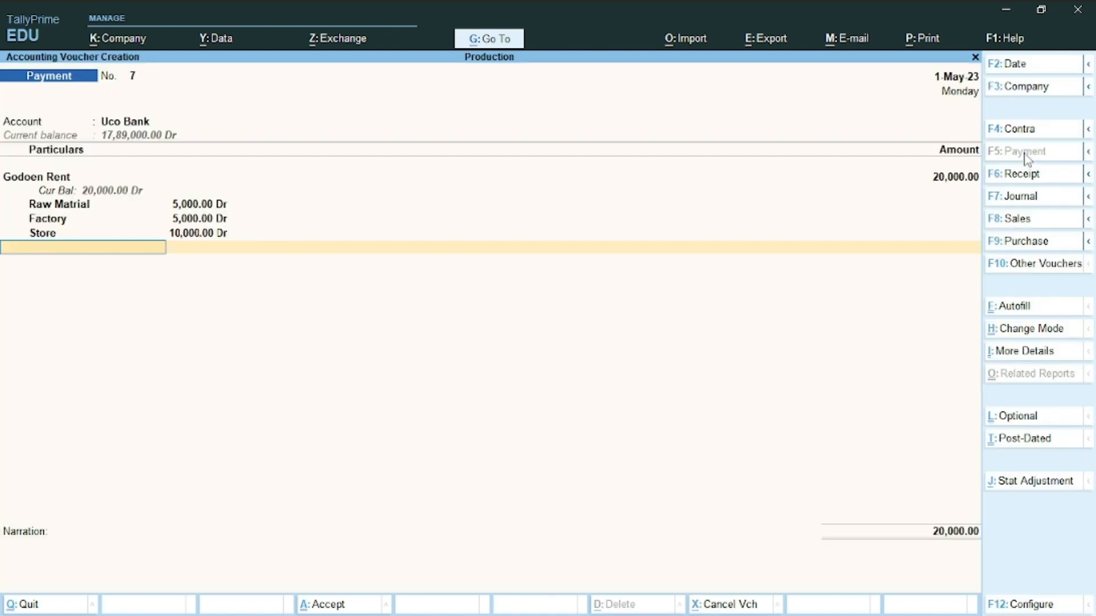
- Accept the cheque details, save Payment voucher No. 7, and scroll the Word task list
{"action": "key", "text": "Return"}
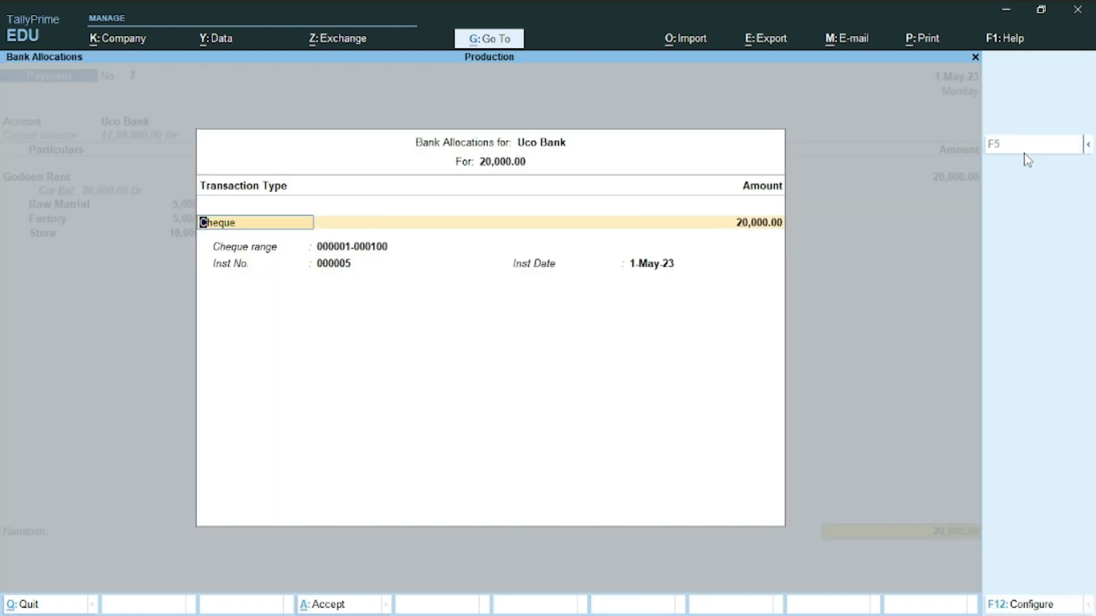
{"action": "key", "text": "Return"}
{"action": "key", "text": "Return"}
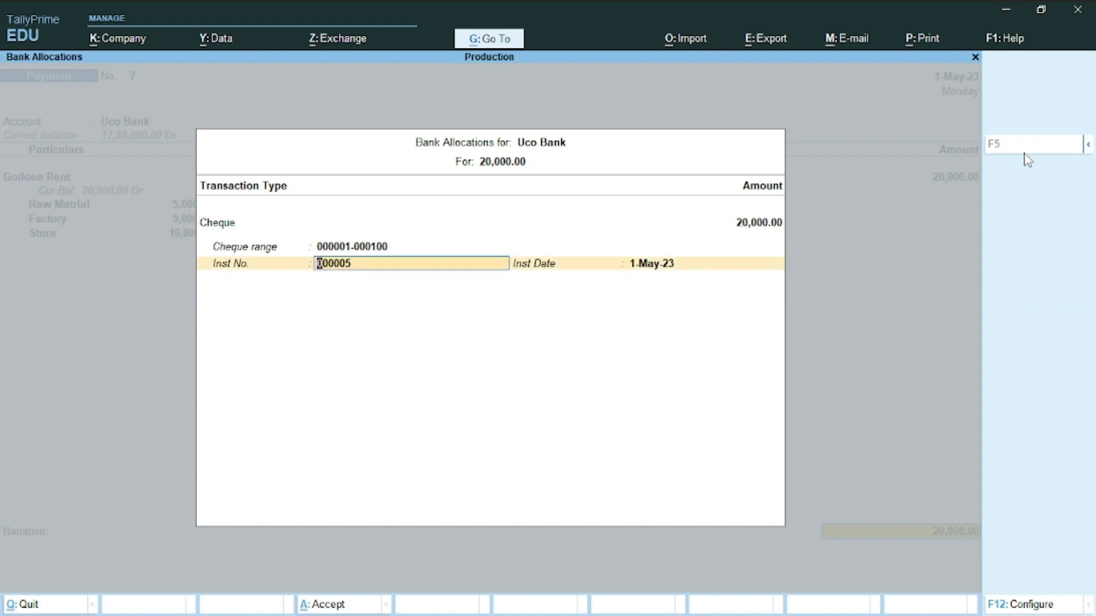
{"action": "key", "text": "Return"}
{"action": "key", "text": "Return"}
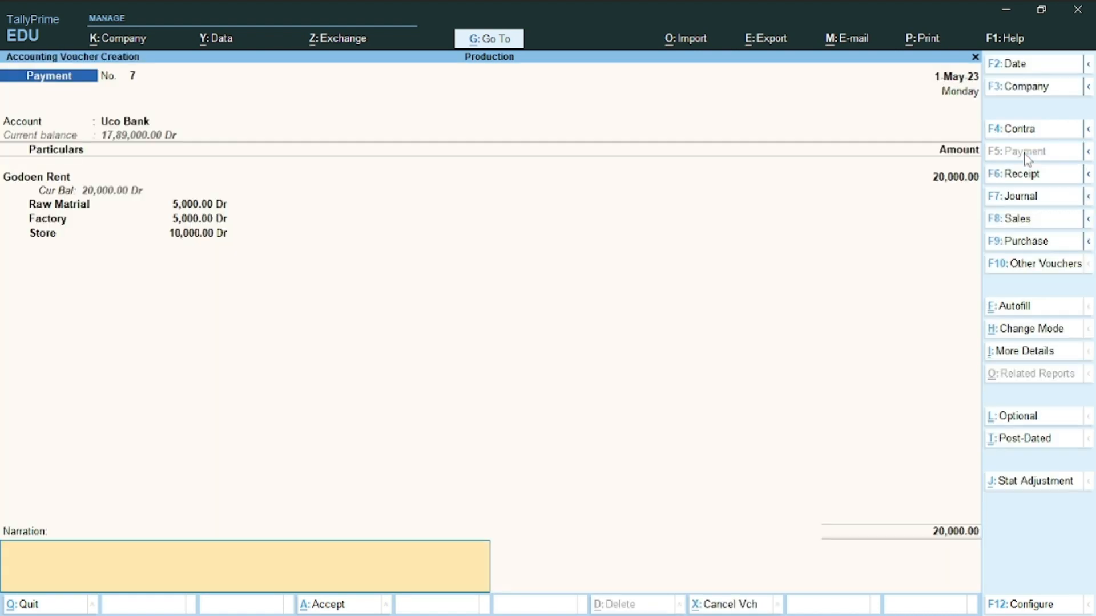
{"action": "key", "text": "Return"}
{"action": "key", "text": "alt+Tab"}
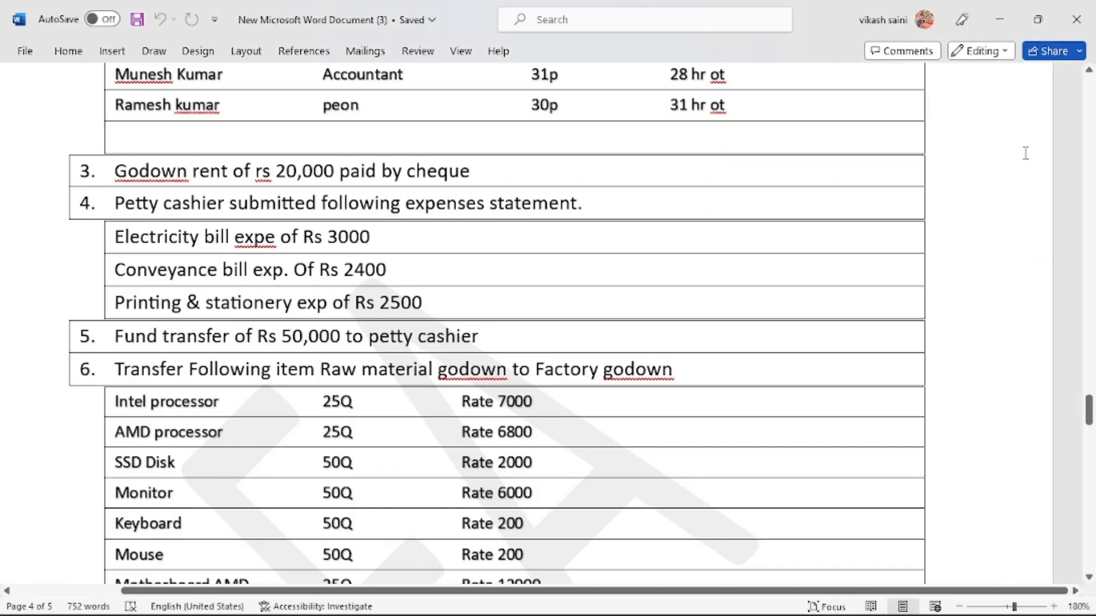
{"action": "scroll", "coordinate": [1025, 153], "scroll_direction": "down", "scroll_amount": 3}
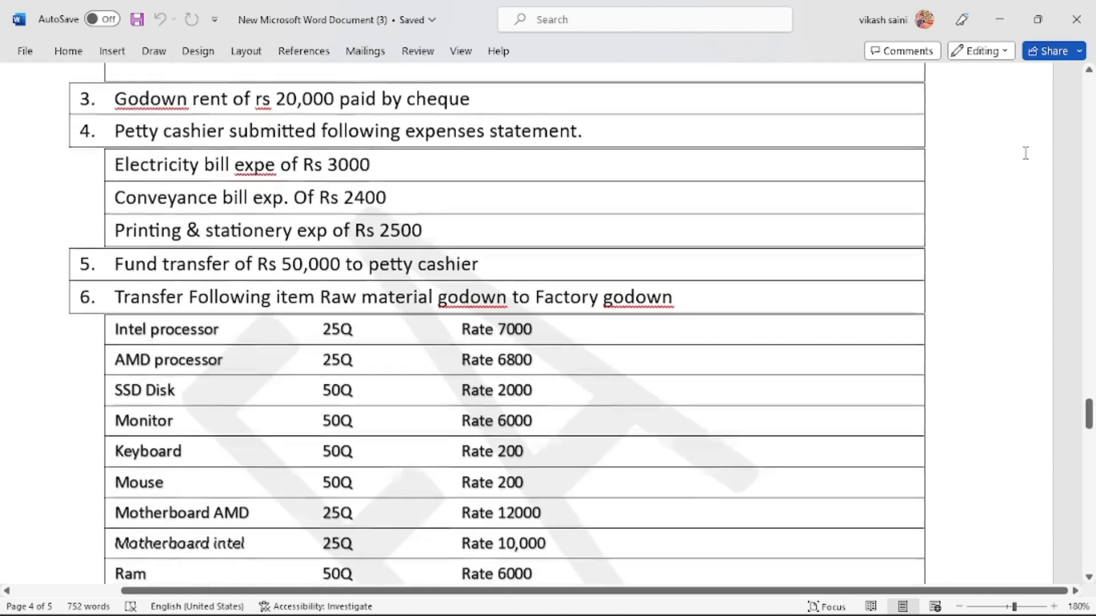
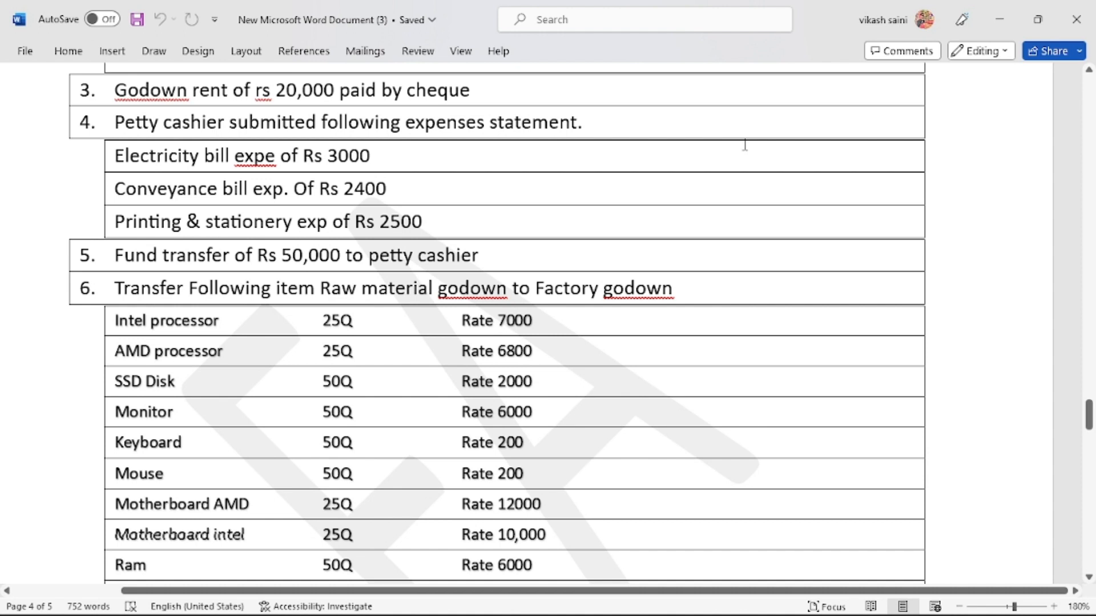
- Select Petty Cash as the paying account in Payment voucher 8
{"action": "key", "text": "alt+Tab"}
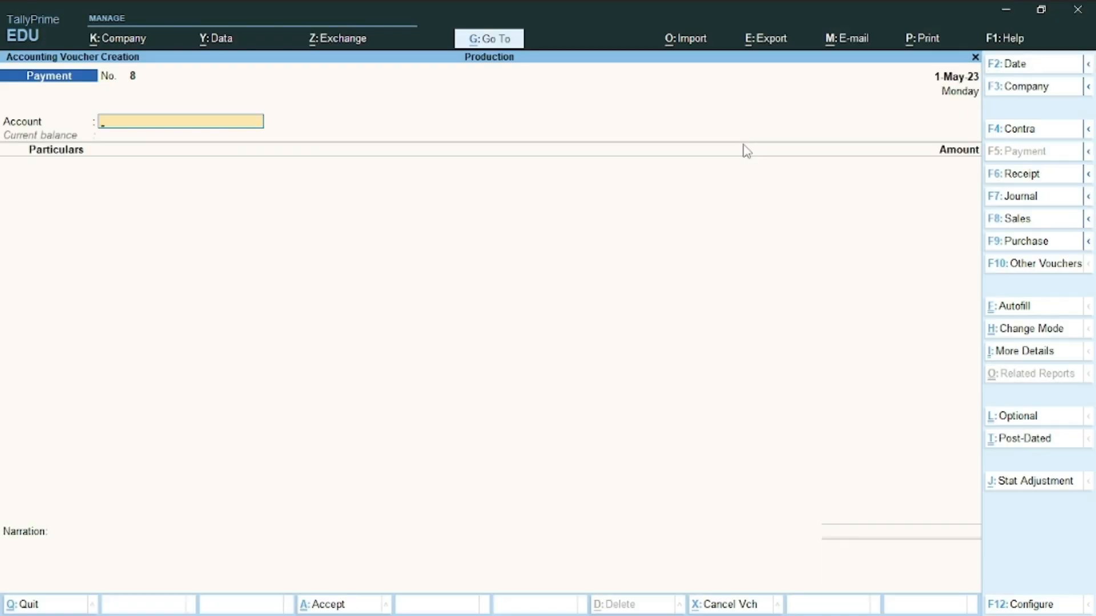
{"action": "type", "text": "P"}
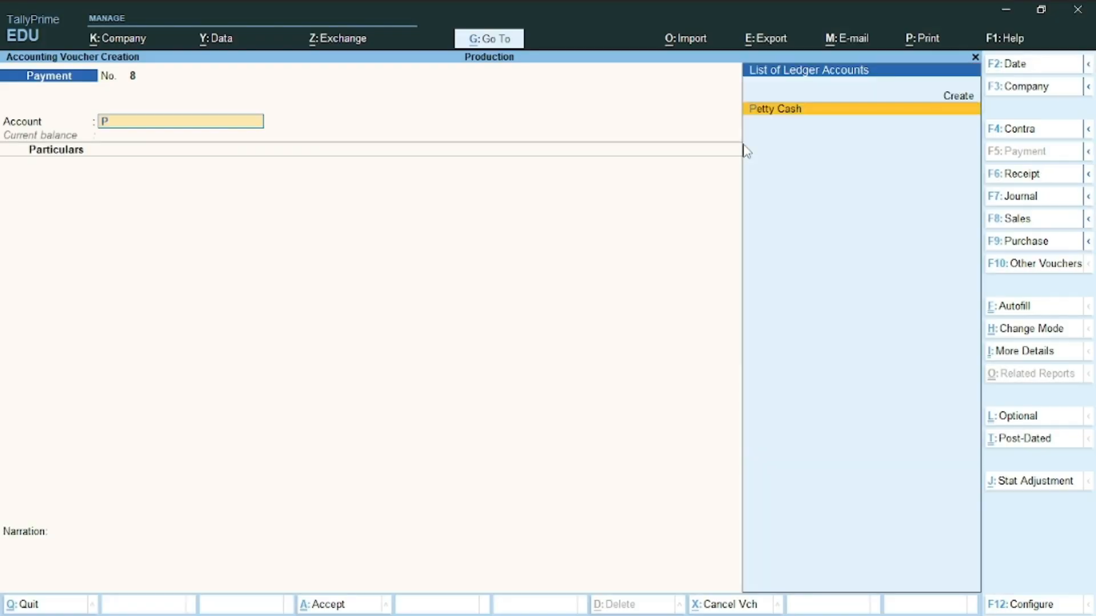
{"action": "key", "text": "Return"}
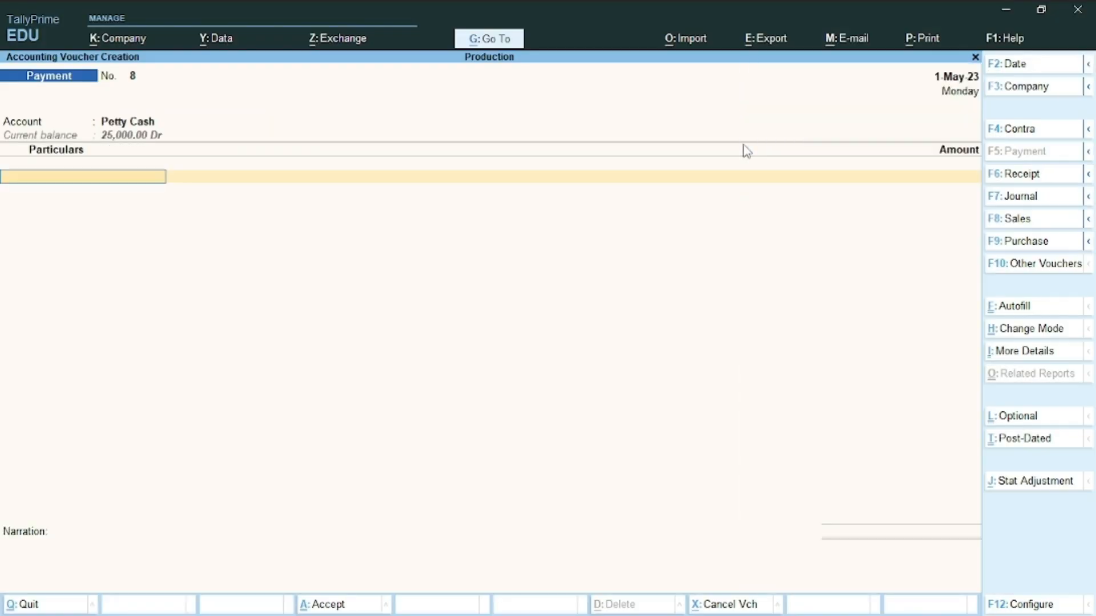
- Create a new 'Electricity Bill' ledger under Indirect Expenses for the first line
{"action": "key", "text": "alt+Tab"}
{"action": "key", "text": "alt+Tab"}
{"action": "type", "text": "el"}
{"action": "key", "text": "Return"}
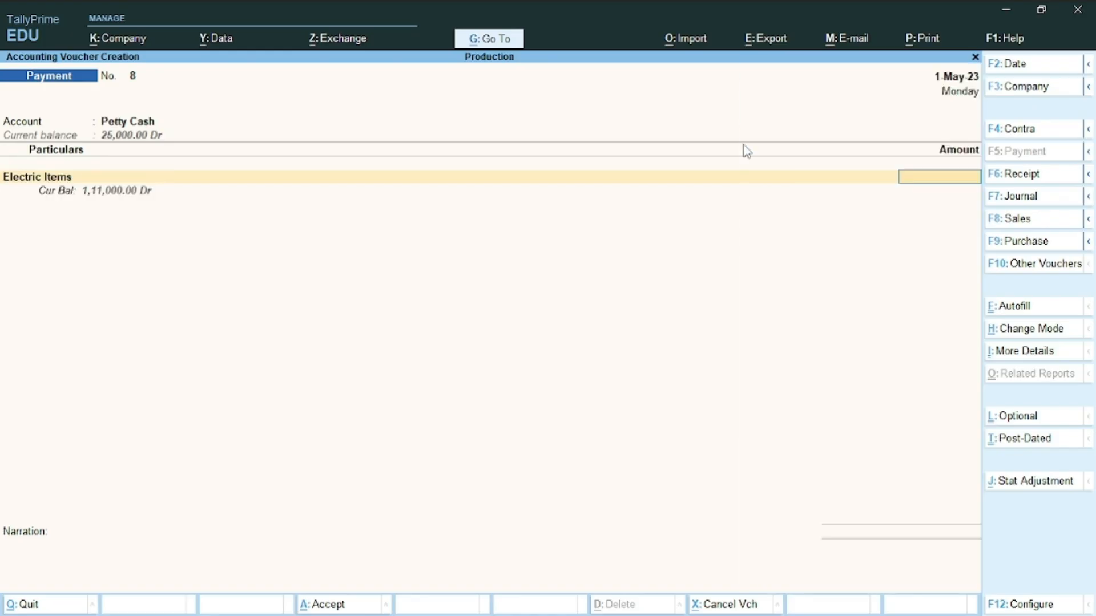
{"action": "key", "text": "BackSpace"}
{"action": "key", "text": "alt+c"}
{"action": "type", "text": "E"}
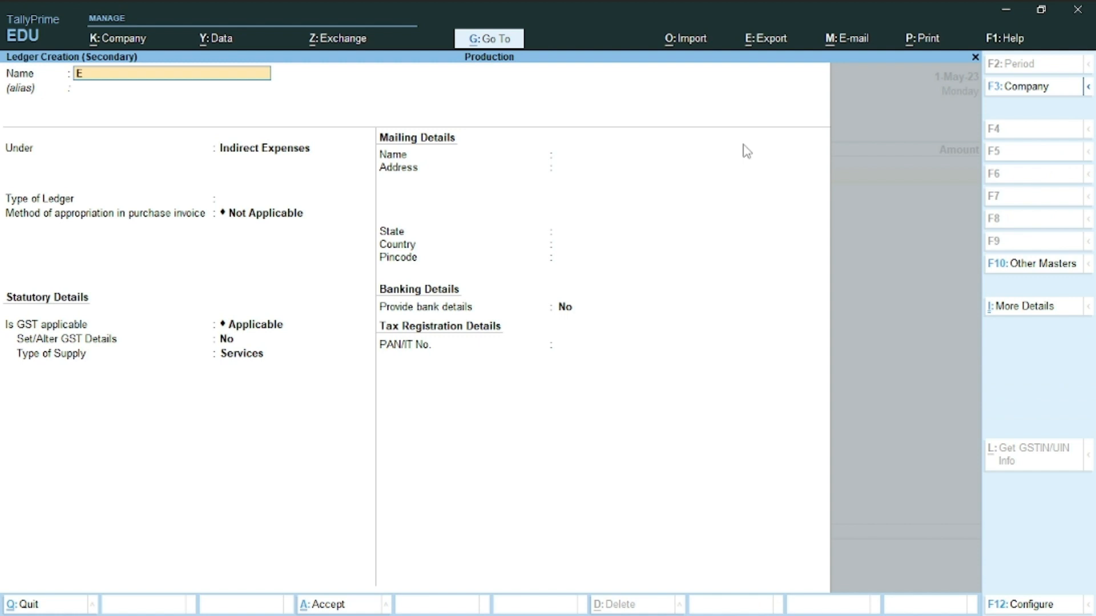
{"action": "type", "text": "lectricity Bill"}
{"action": "key", "text": "Return"}
{"action": "key", "text": "Return"}
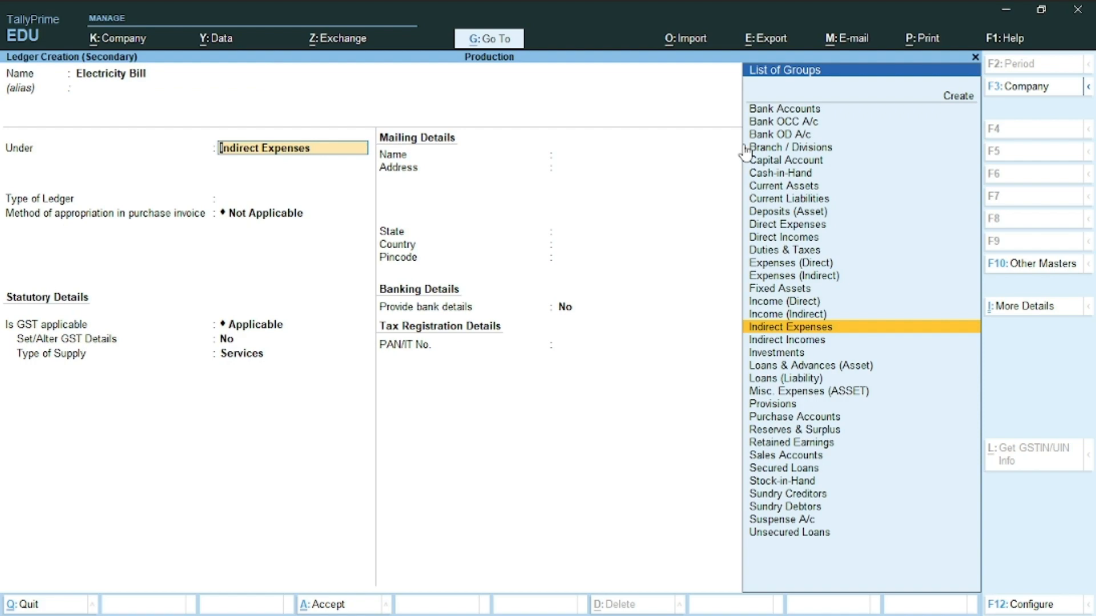
{"action": "key", "text": "ctrl+a"}
- Enter 3,000 against Electricity Bill and skip the cost centre allocation
{"action": "key", "text": "alt+Tab"}
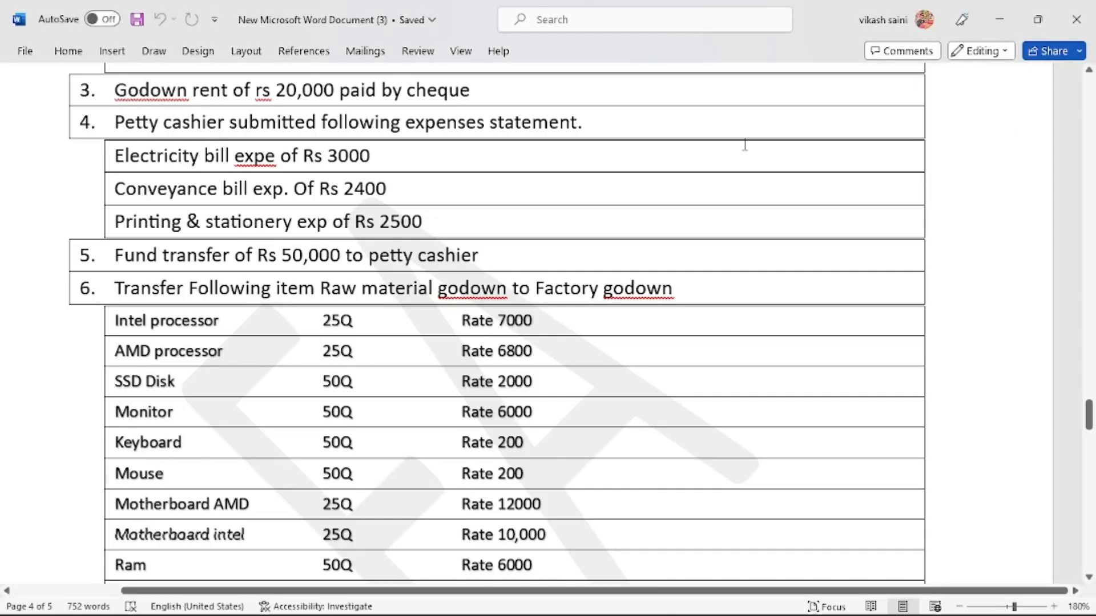
{"action": "key", "text": "alt+Tab"}
{"action": "type", "text": "3"}
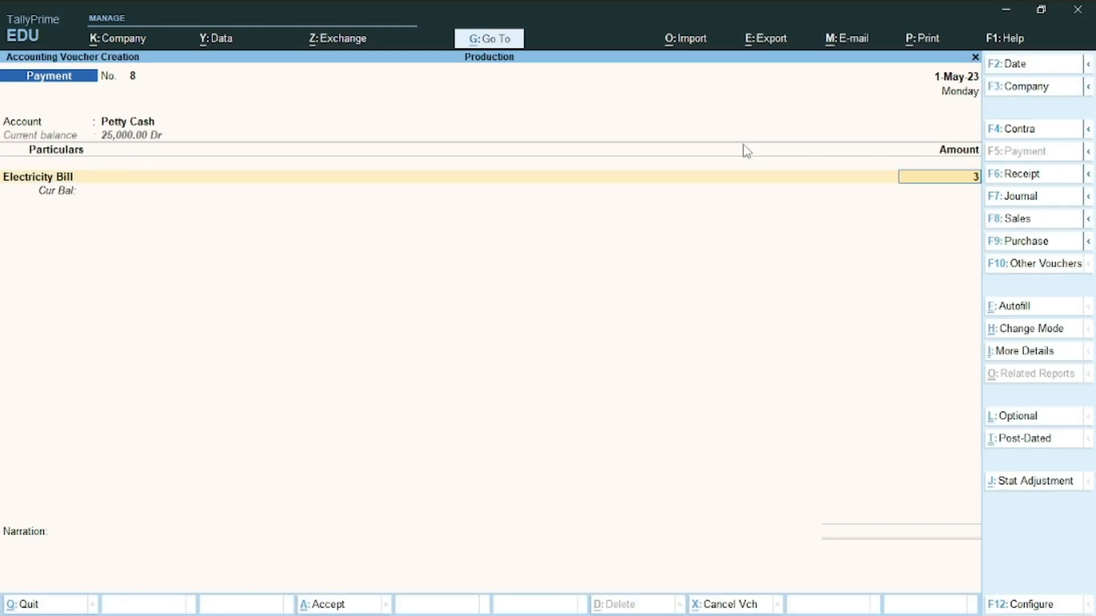
{"action": "type", "text": ",000"}
{"action": "key", "text": "Return"}
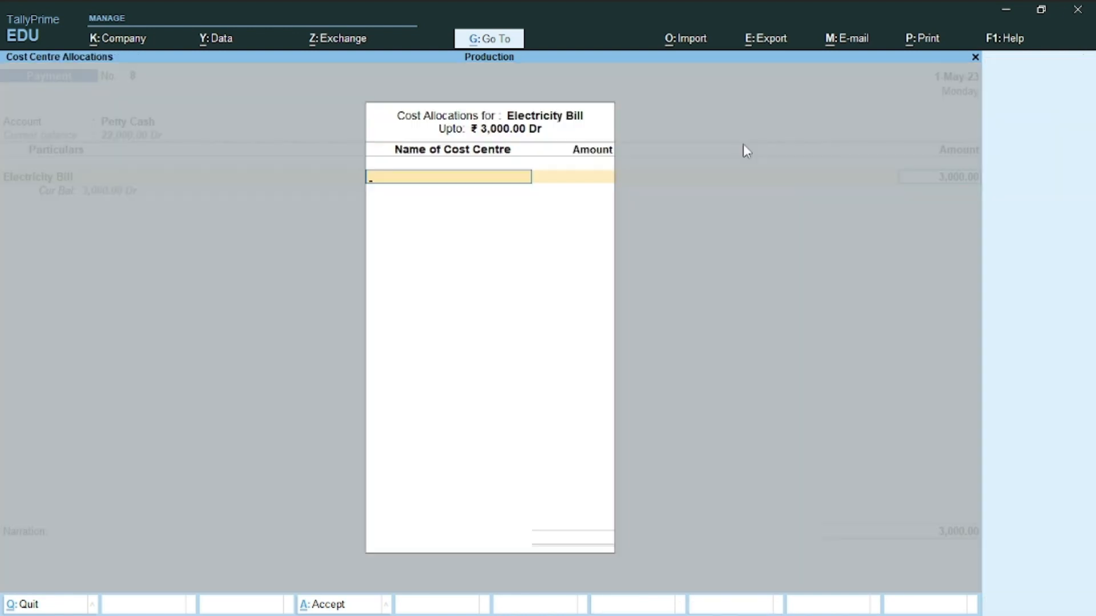
{"action": "key", "text": "Escape"}
{"action": "key", "text": "ctrl"}
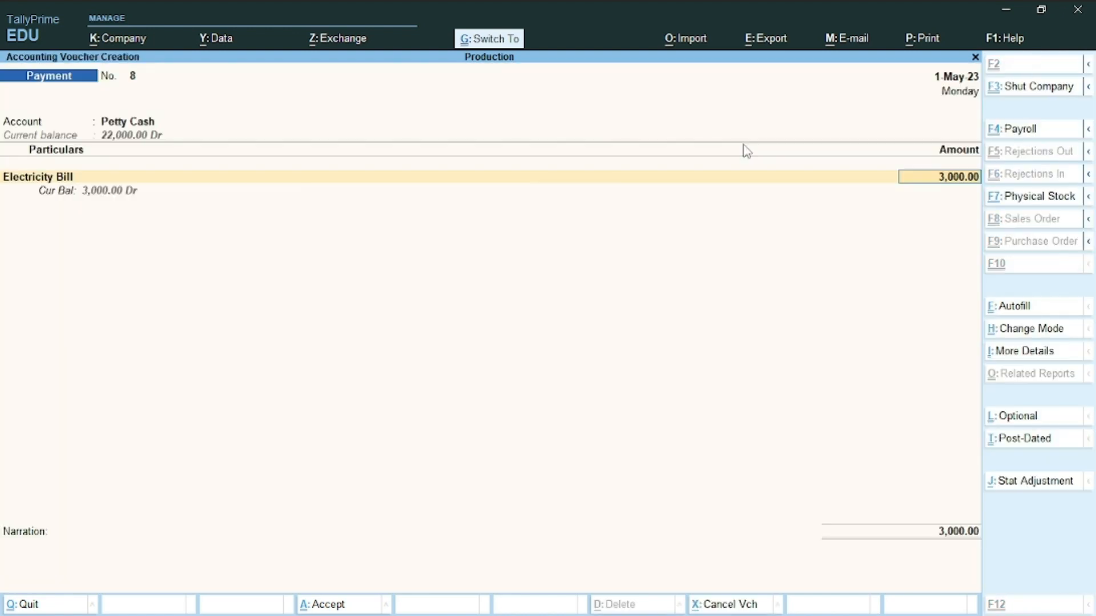
- Open the Electricity Bill ledger for alteration with its additional details shown
{"action": "key", "text": "BackSpace"}
{"action": "key", "text": "ctrl+Return"}
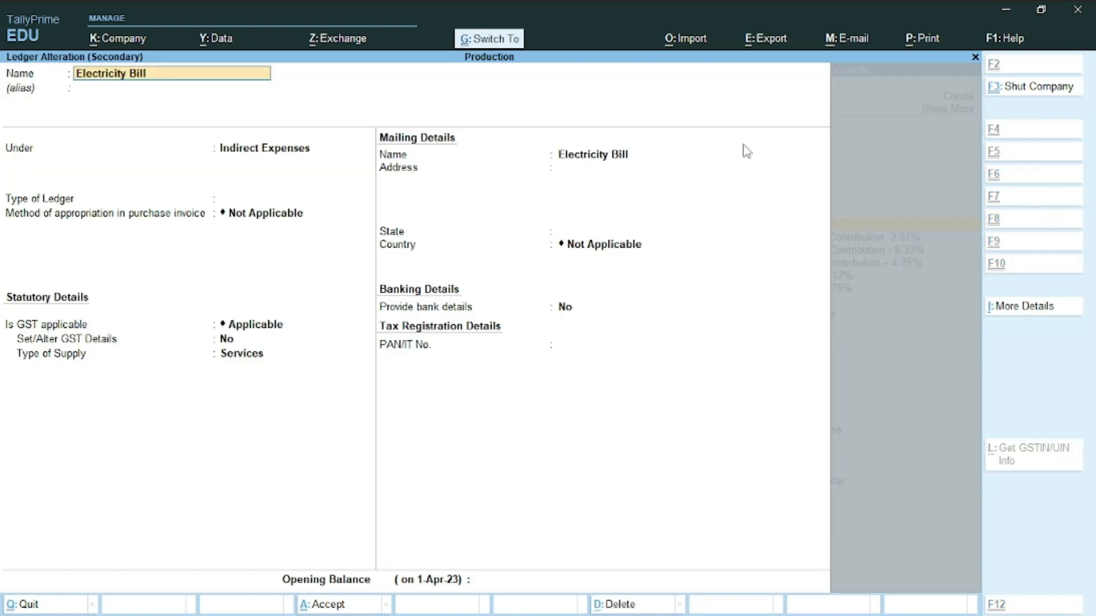
{"action": "key", "text": "Return"}
{"action": "key", "text": "Return"}
{"action": "key", "text": "Return"}
{"action": "key", "text": "Return"}
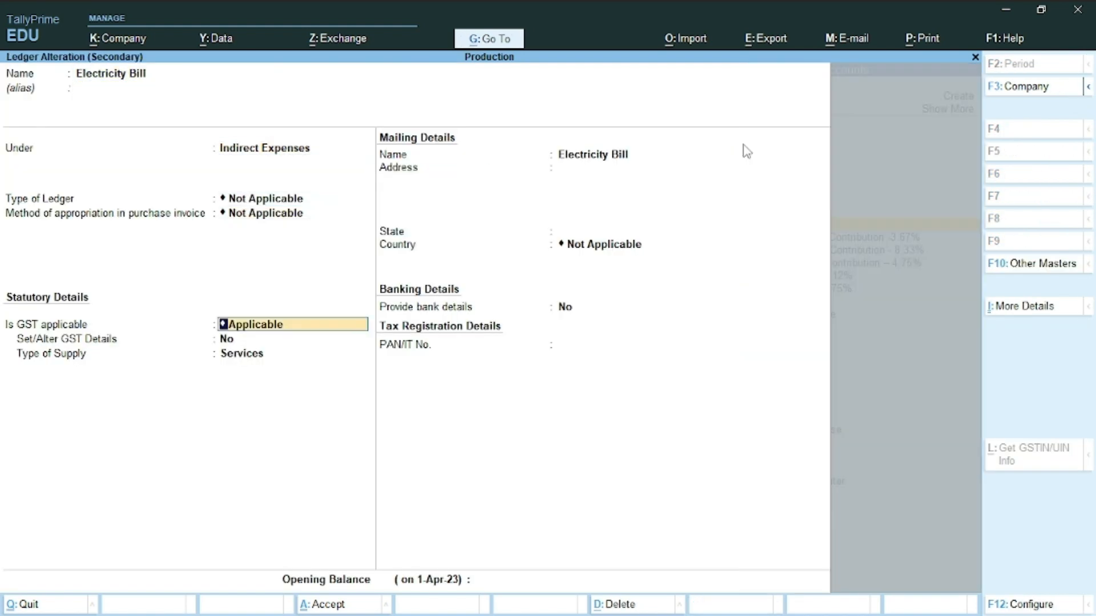
{"action": "key", "text": "ctrl+i"}
{"action": "key", "text": "Return"}
{"action": "key", "text": "Return"}
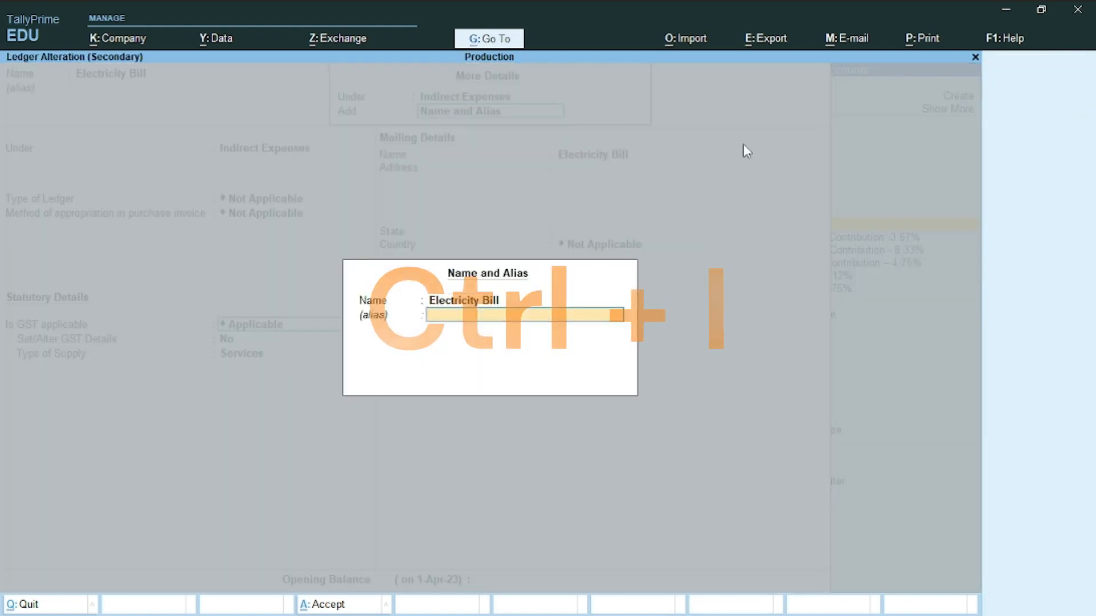
- Set cost centre applicability to No, save the ledger, and move to the next line
{"action": "key", "text": "BackSpace"}
{"action": "key", "text": "BackSpace"}
{"action": "key", "text": "Down"}
{"action": "key", "text": "Down"}
{"action": "key", "text": "Down"}
{"action": "key", "text": "Down"}
{"action": "key", "text": "Down"}
{"action": "key", "text": "Down"}
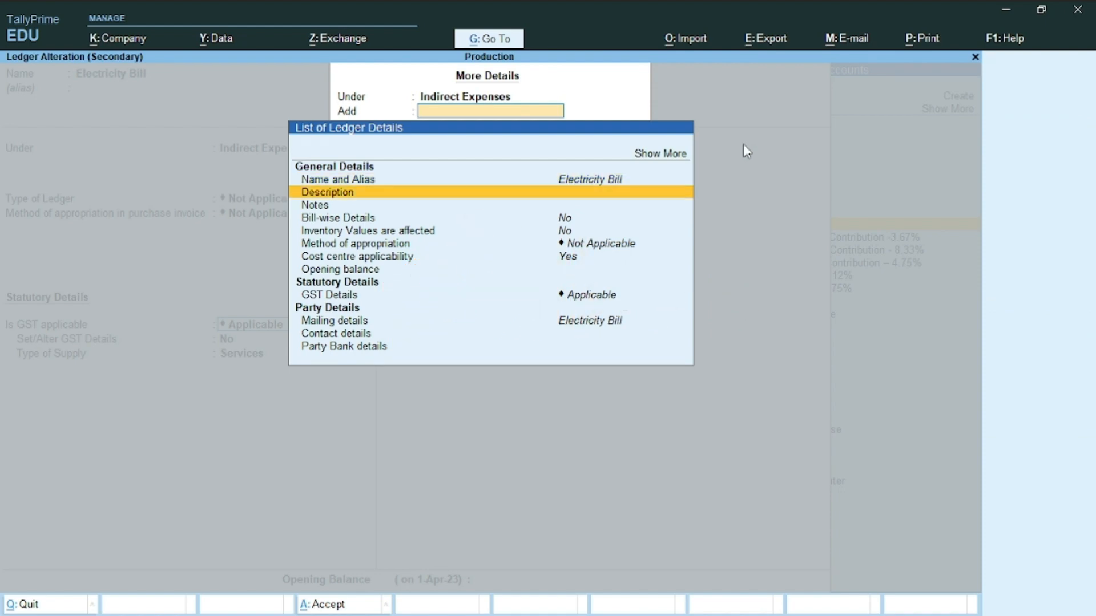
{"action": "key", "text": "Return"}
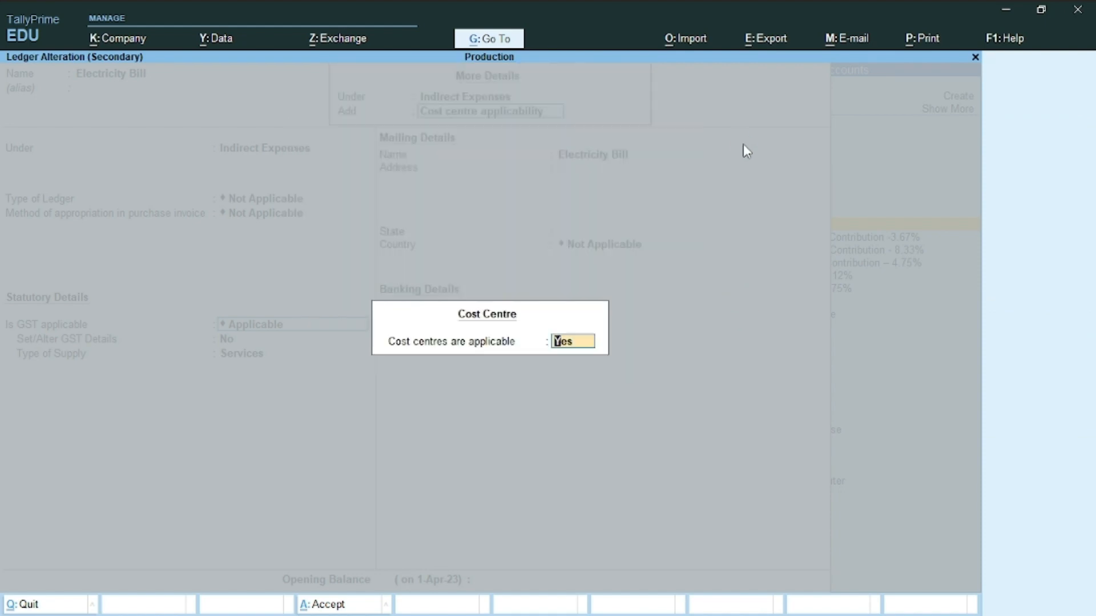
{"action": "type", "text": "n"}
{"action": "key", "text": "Return"}
{"action": "key", "text": "ctrl+a"}
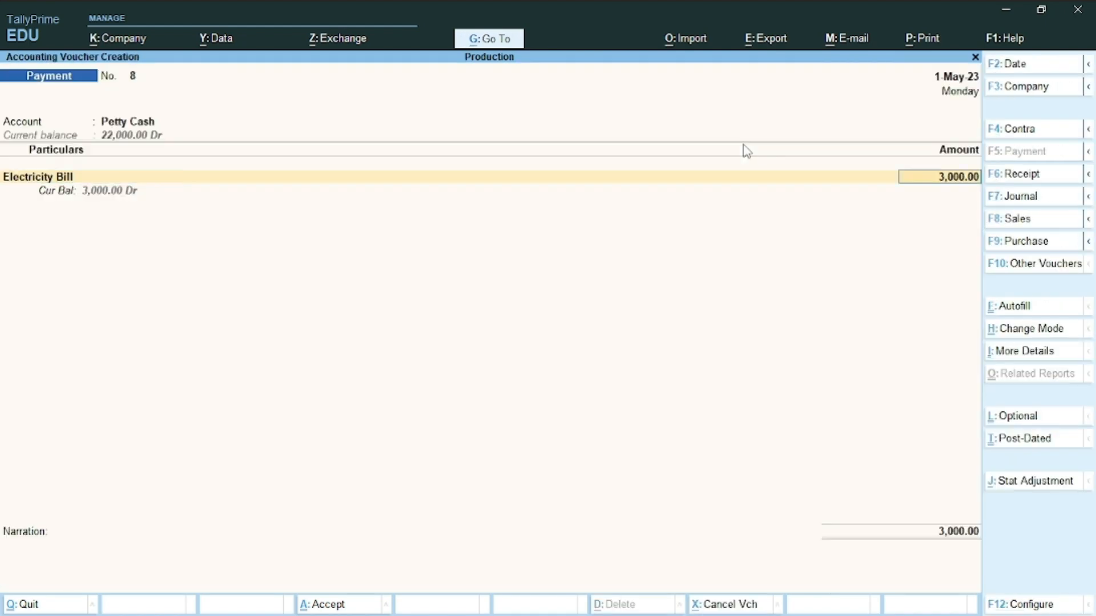
{"action": "key", "text": "Return"}
{"action": "key", "text": "alt+Tab"}
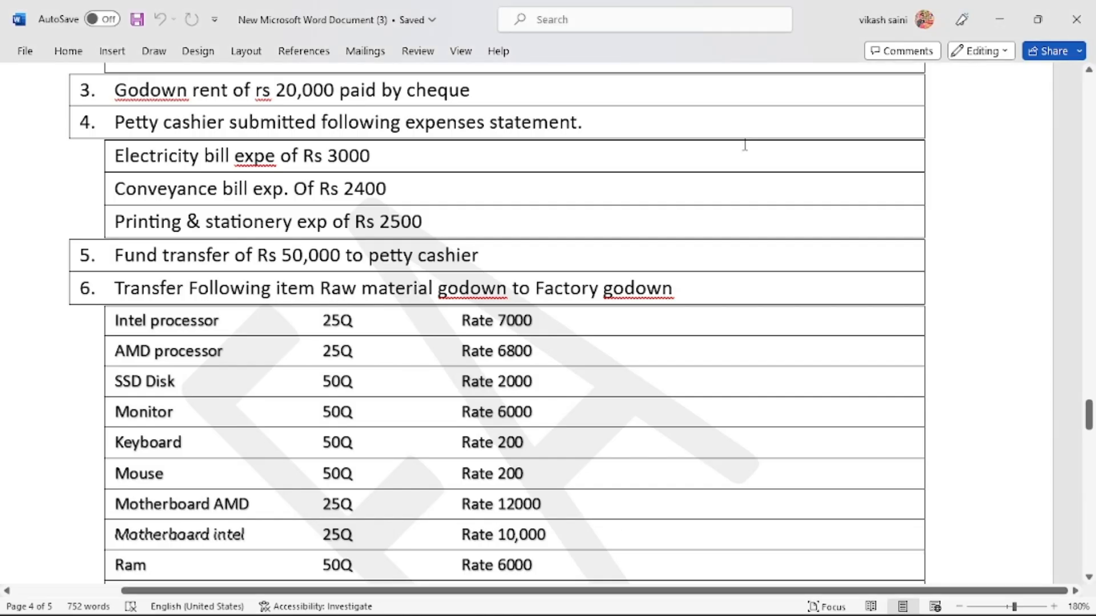
{"action": "key", "text": "alt+Tab"}
- Create a 'Conveyance Exp' ledger under Indirect Expenses and enter 2,400 against it
{"action": "key", "text": "alt+c"}
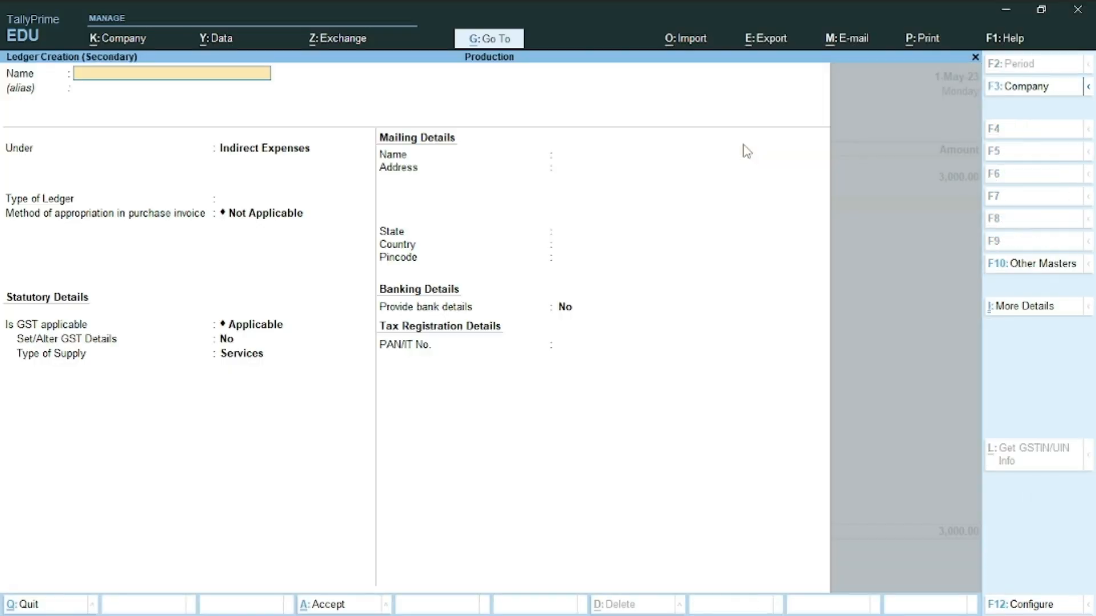
{"action": "type", "text": "Conveyance Exp"}
{"action": "key", "text": "Return"}
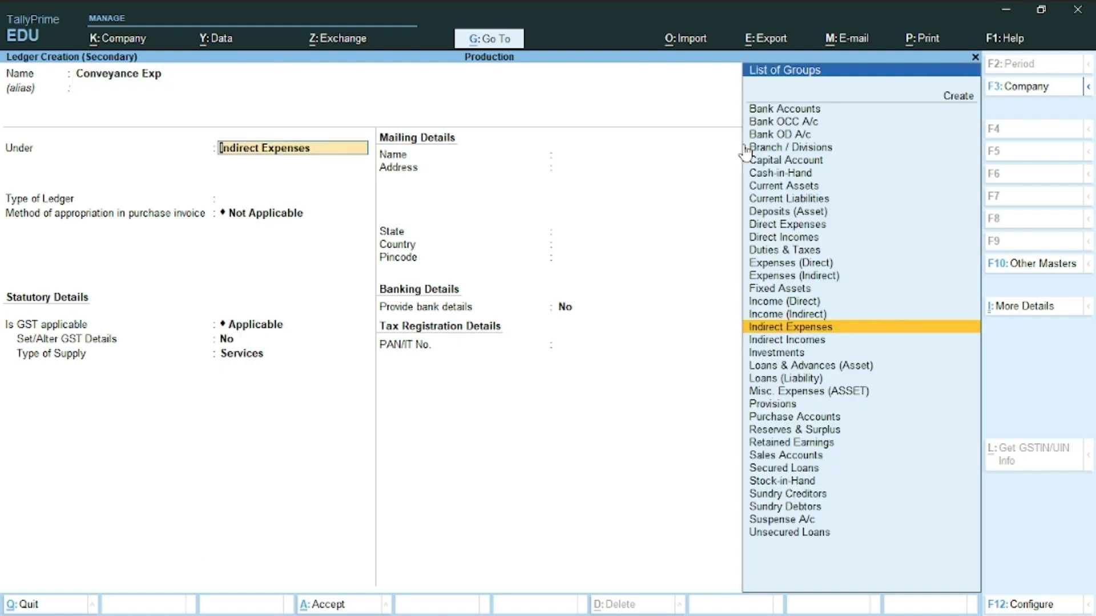
{"action": "key", "text": "ctrl+a"}
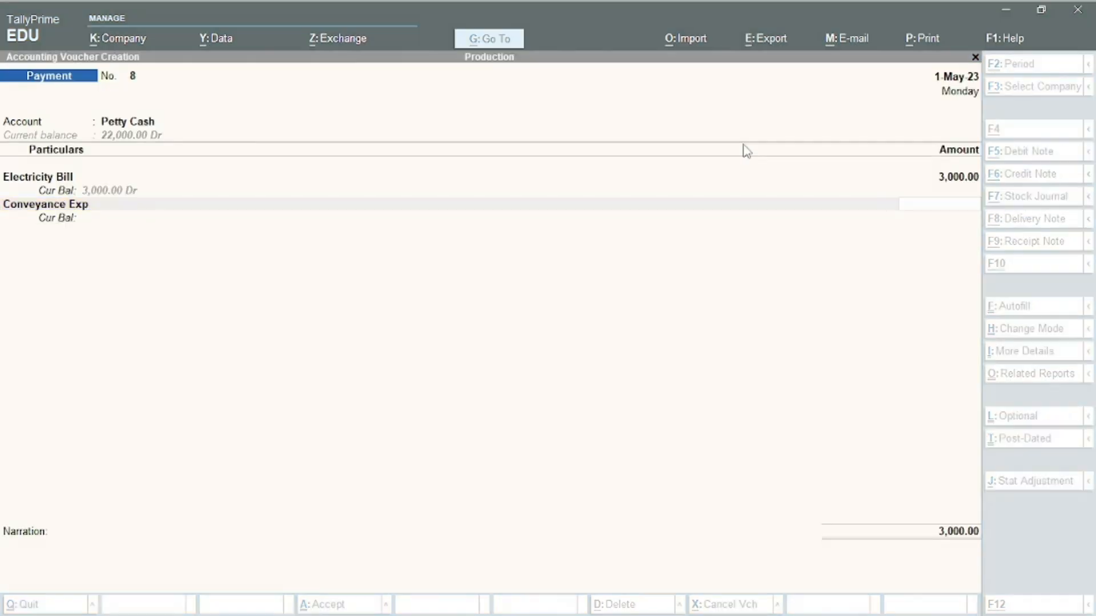
{"action": "key", "text": "alt+Tab"}
{"action": "key", "text": "alt+Tab"}
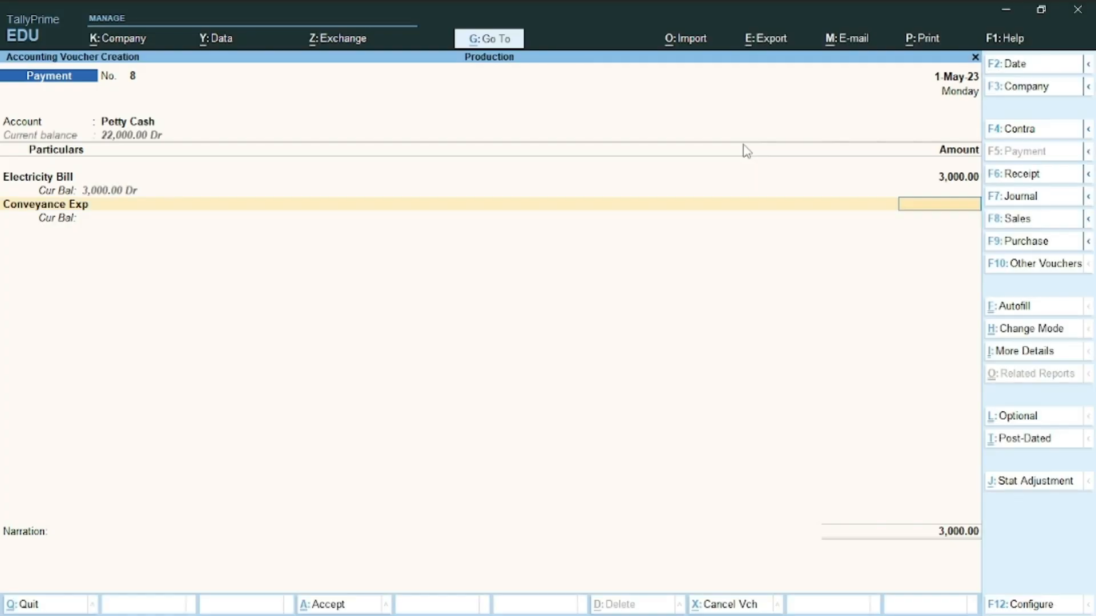
{"action": "type", "text": "2400"}
{"action": "key", "text": "Return"}
- Add Stationery with 2,500, bringing the petty cash payment to 7,900
{"action": "key", "text": "alt+Tab"}
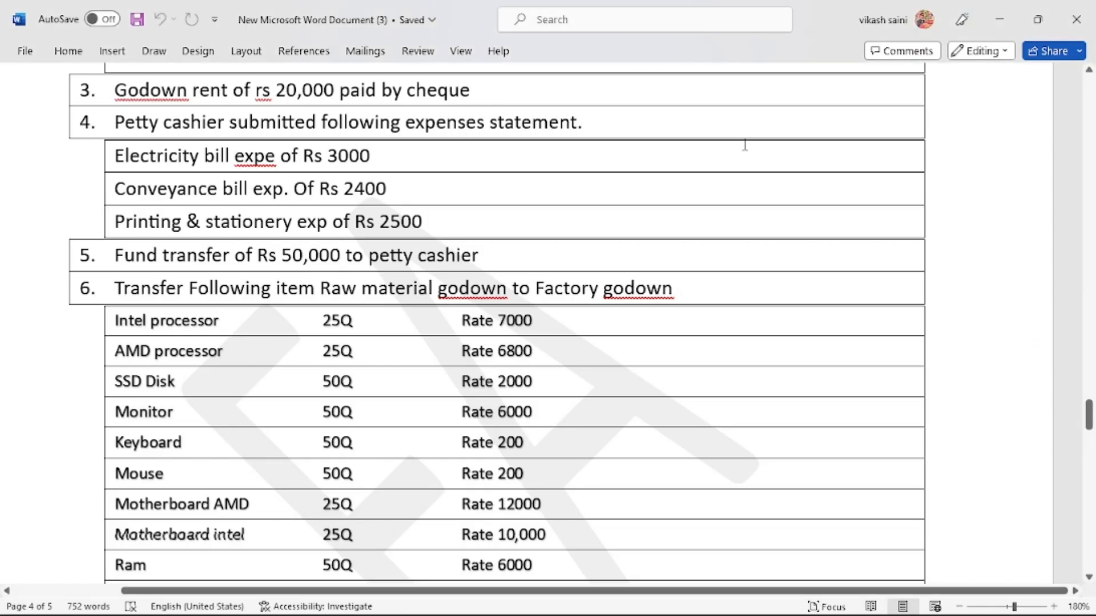
{"action": "key", "text": "alt+Tab"}
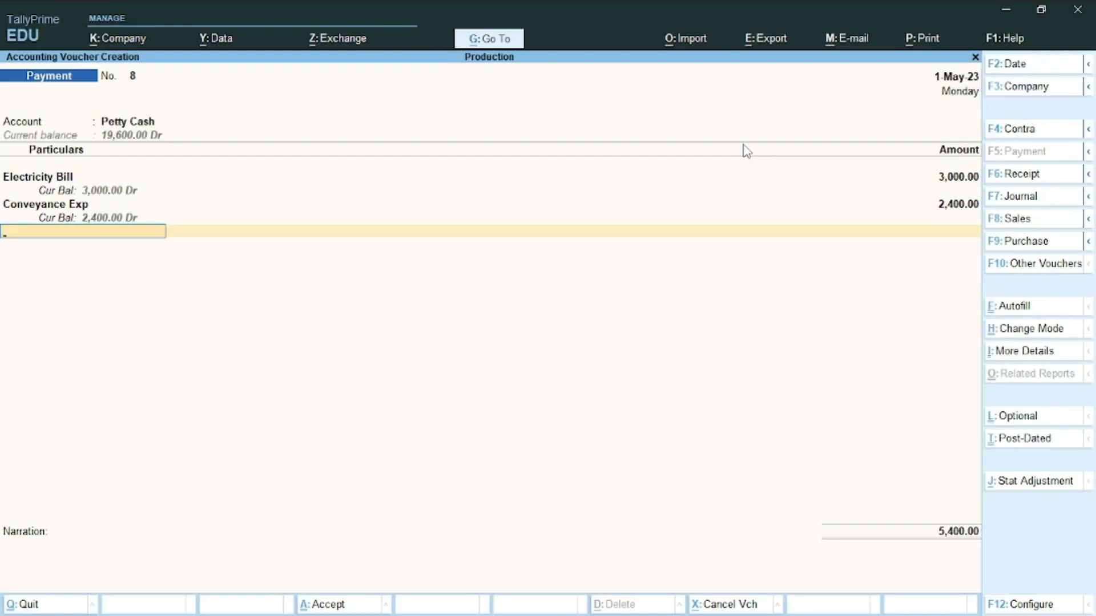
{"action": "type", "text": "st"}
{"action": "key", "text": "Return"}
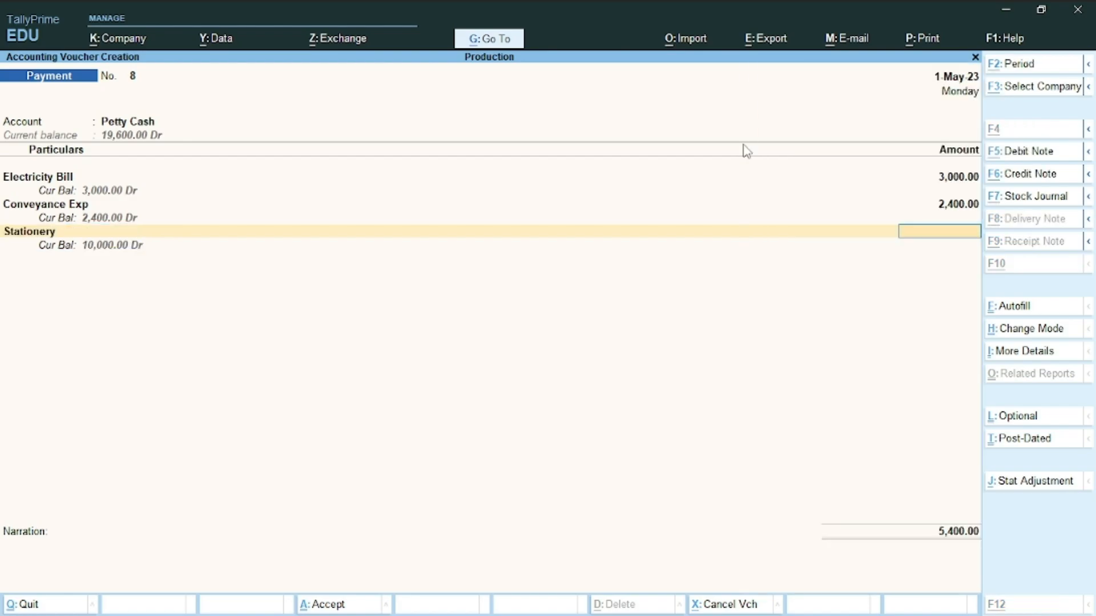
{"action": "key", "text": "alt+Tab"}
{"action": "key", "text": "alt+Tab"}
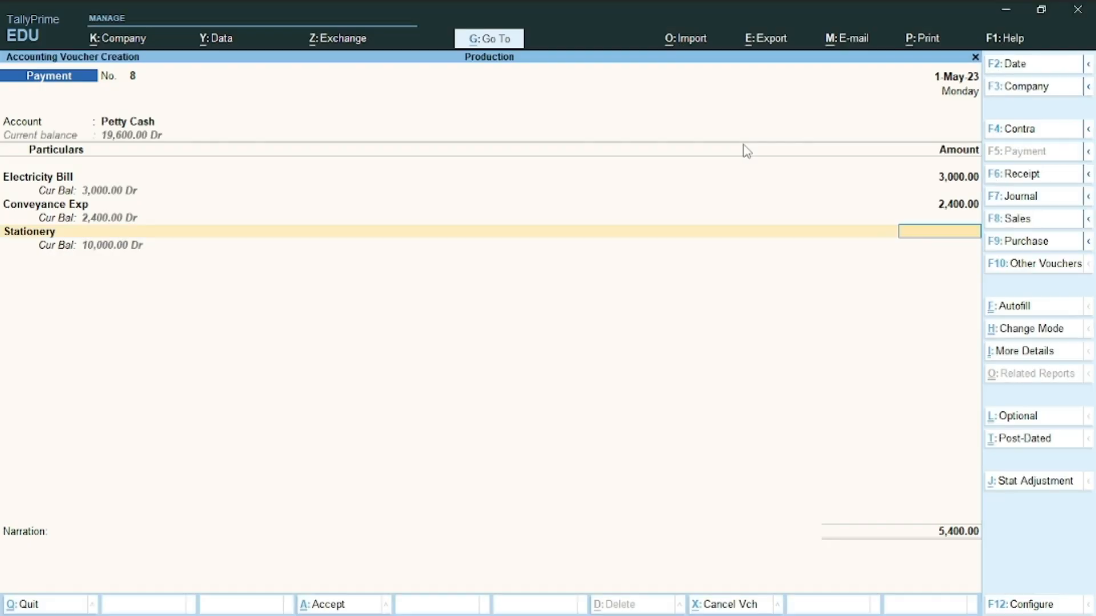
{"action": "type", "text": "2500"}
{"action": "key", "text": "Return"}
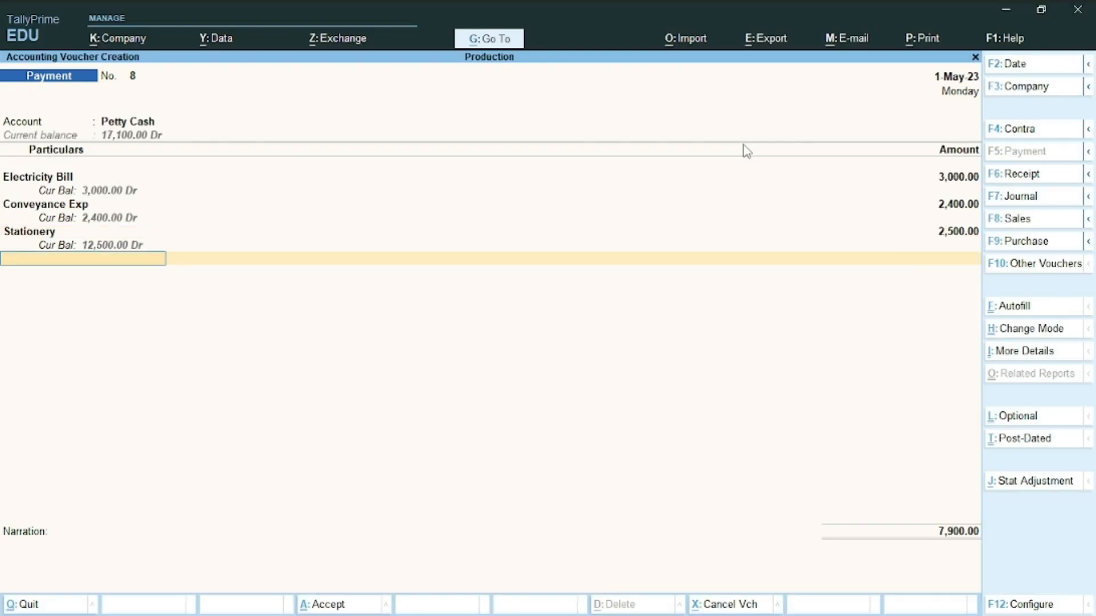
{"action": "key", "text": "alt+Tab"}
{"action": "key", "text": "Tab"}
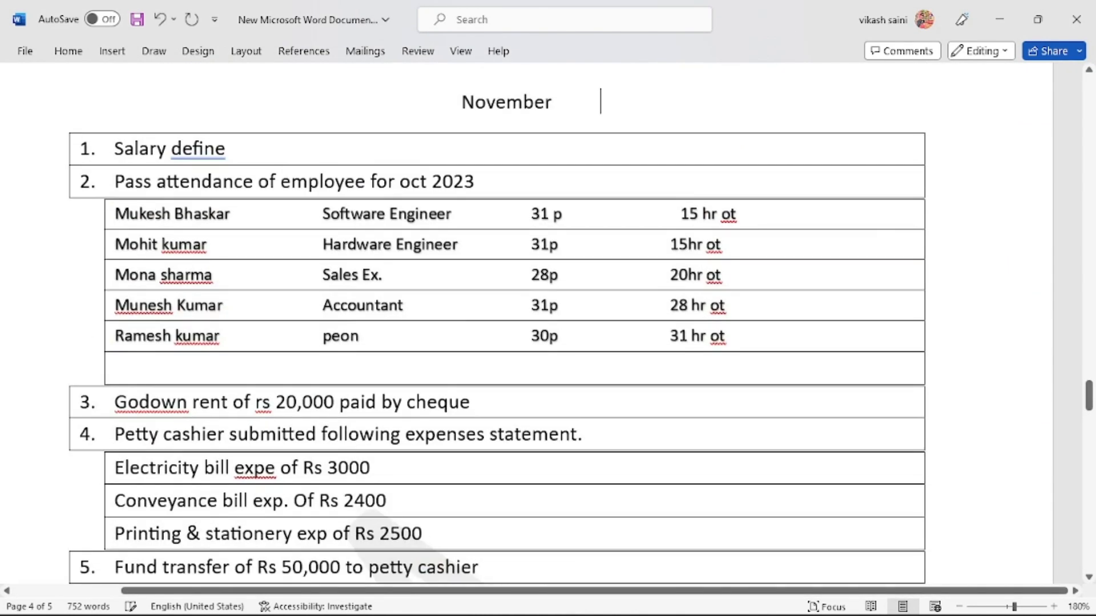
- Finish the expense lines and save Payment voucher 8
{"action": "scroll", "coordinate": [496, 323], "scroll_direction": "down", "scroll_amount": 3}
{"action": "scroll", "coordinate": [496, 323], "scroll_direction": "down", "scroll_amount": 3}
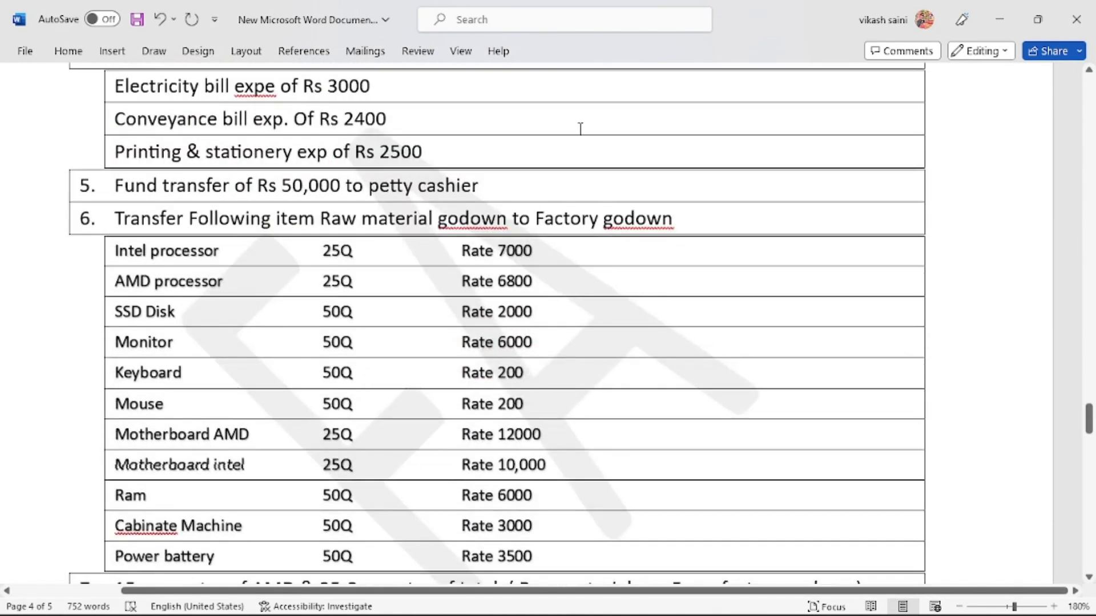
{"action": "key", "text": "alt+Tab"}
{"action": "key", "text": "Return"}
{"action": "key", "text": "Return"}
{"action": "key", "text": "Return"}
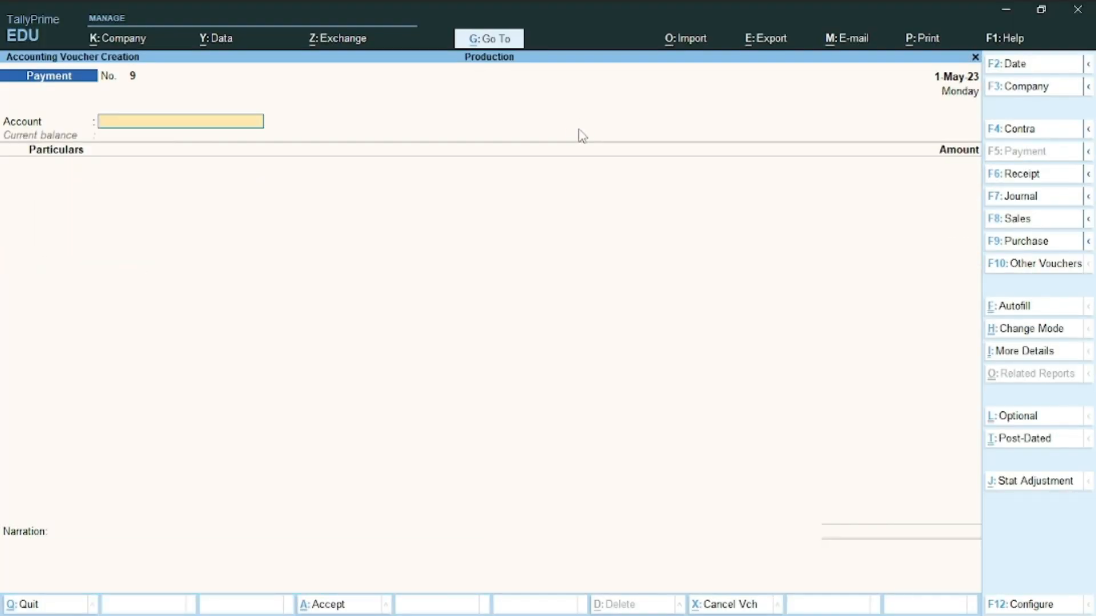
{"action": "key", "text": "alt+Tab"}
{"action": "scroll", "coordinate": [581, 129], "scroll_direction": "down", "scroll_amount": 1}
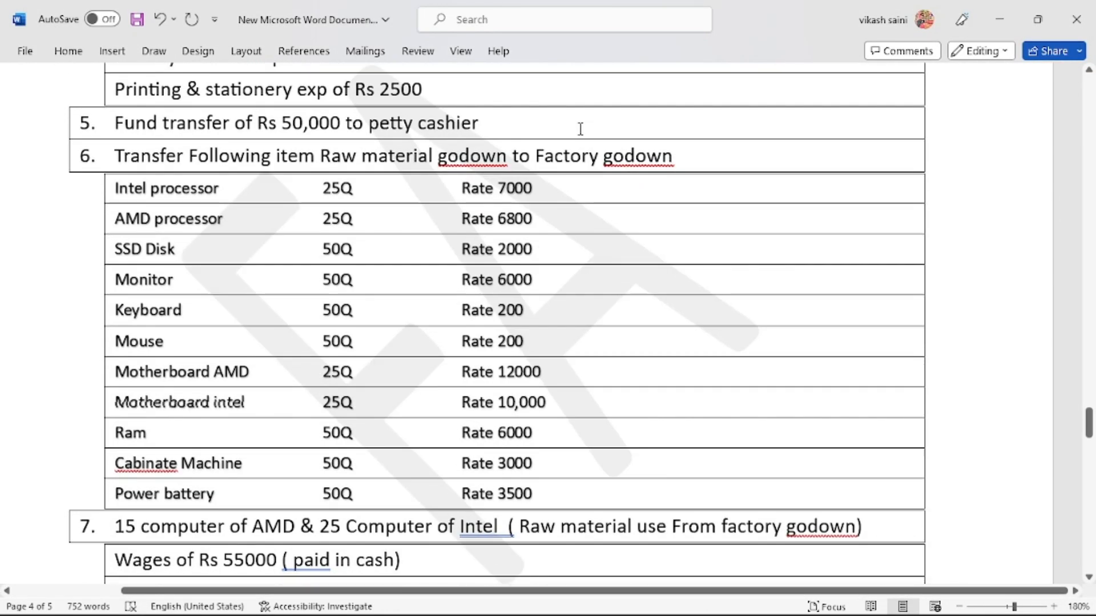
{"action": "key", "text": "alt+Tab"}
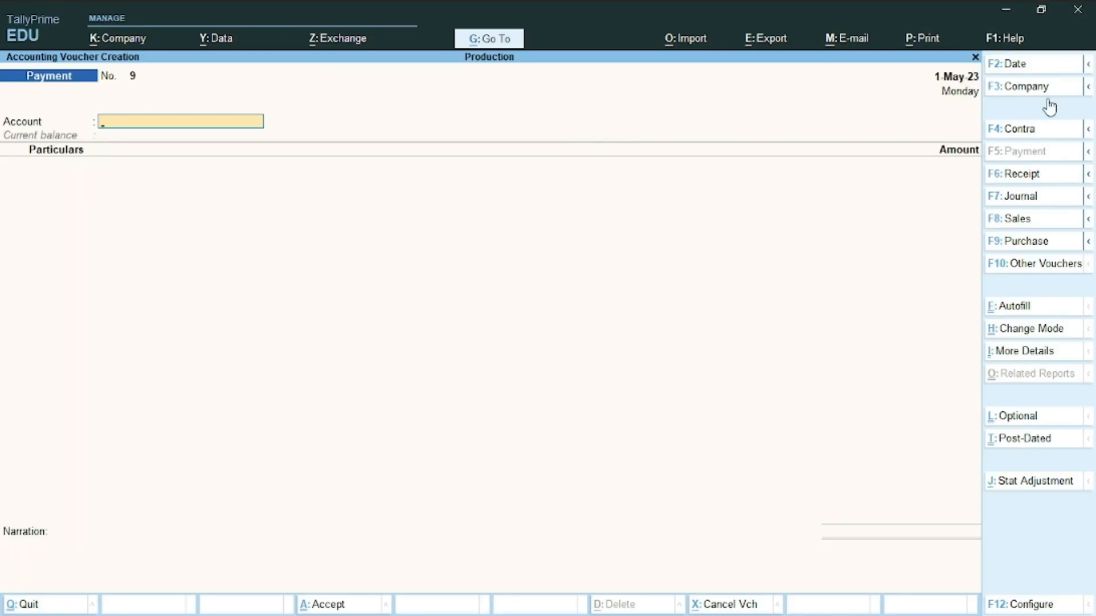
- Start a Contra voucher with Petty Cash as the account and Cash in particulars
{"action": "left_click", "coordinate": [1035, 130]}
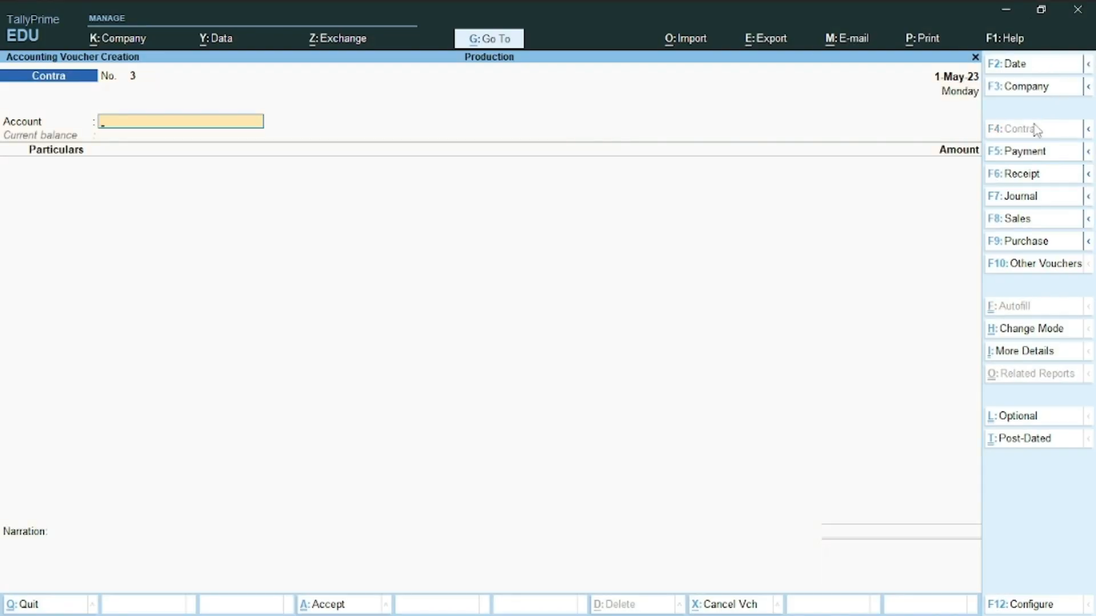
{"action": "type", "text": "P"}
{"action": "key", "text": "Return"}
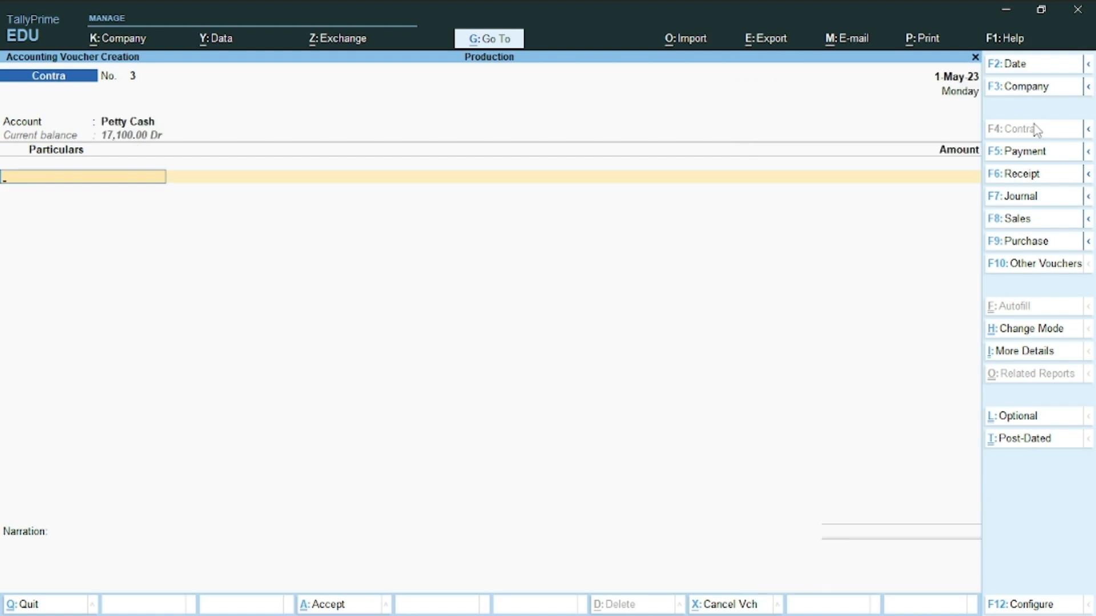
{"action": "type", "text": "Cash"}
{"action": "key", "text": "Return"}
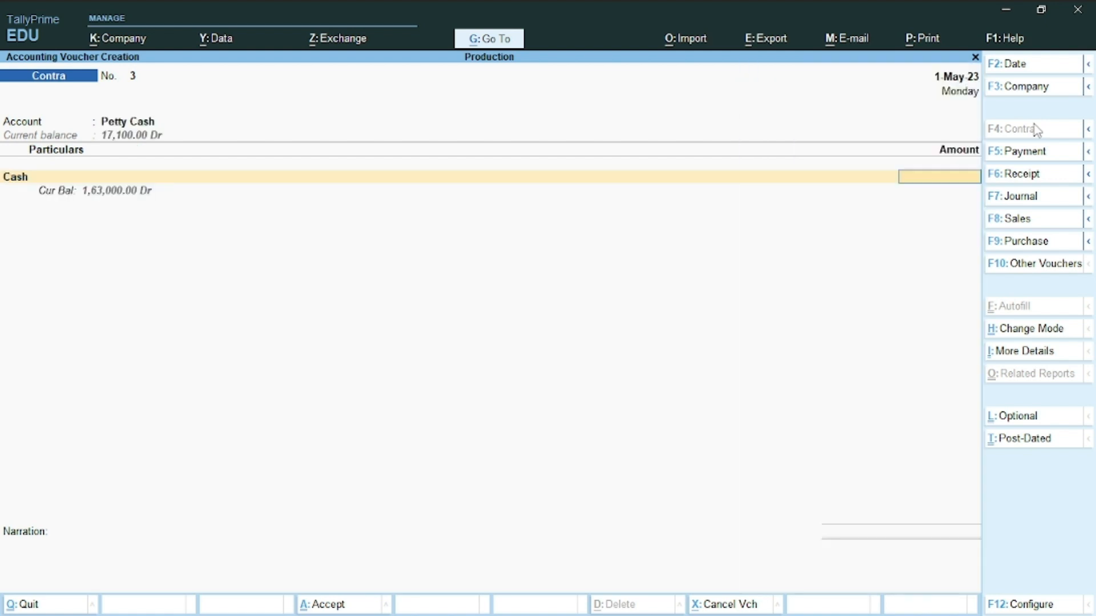
- Enter 50,000 against Cash, save Contra voucher 3, and return to the Gateway
{"action": "key", "text": "alt+Tab"}
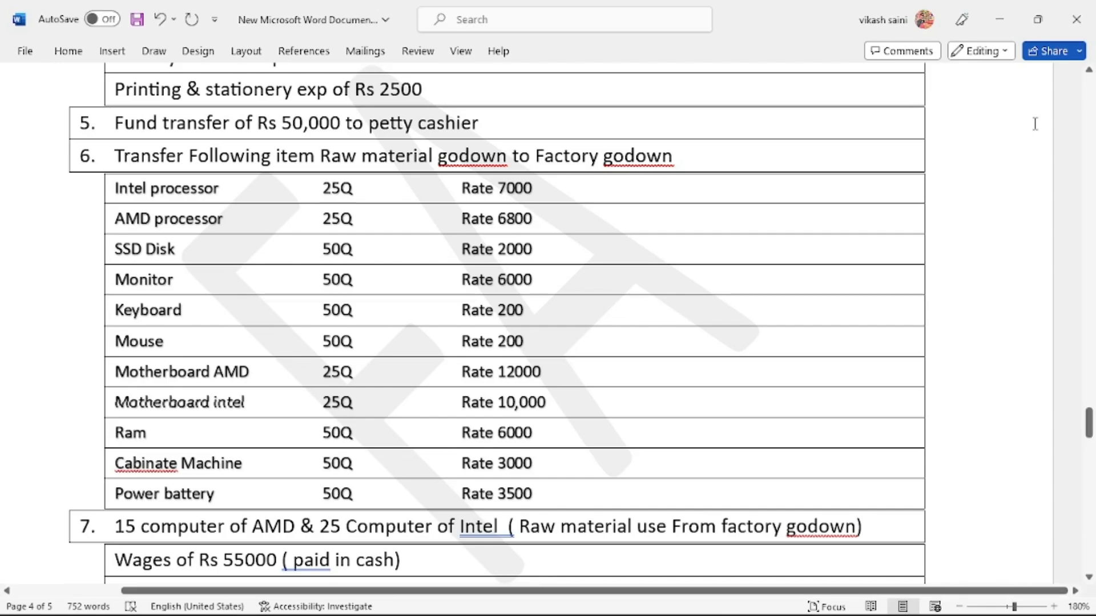
{"action": "key", "text": "alt+Tab"}
{"action": "type", "text": "50000"}
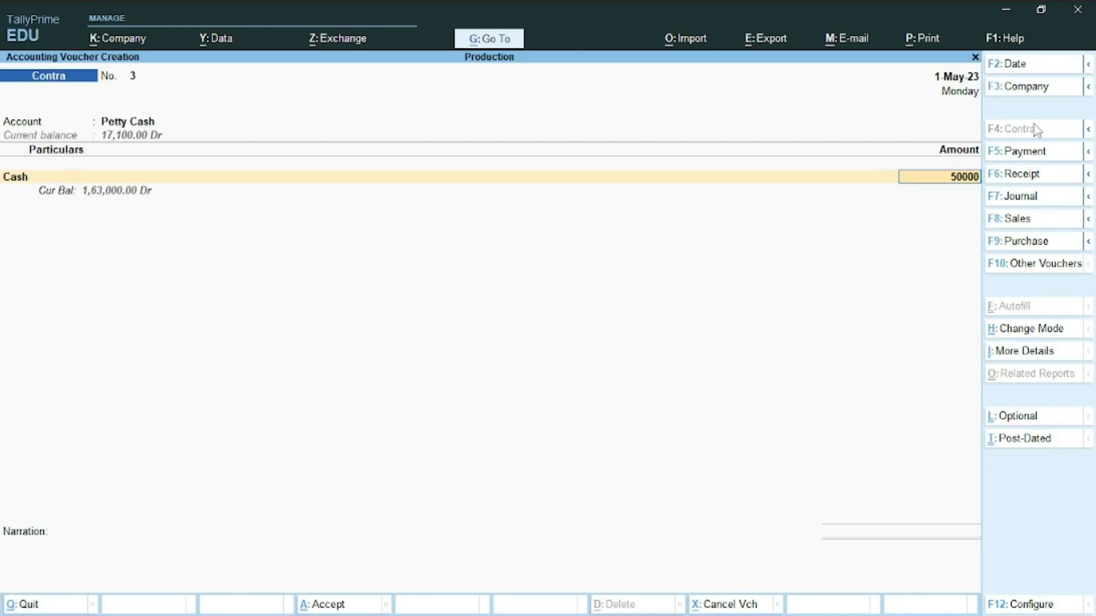
{"action": "key", "text": "Return"}
{"action": "key", "text": "Return"}
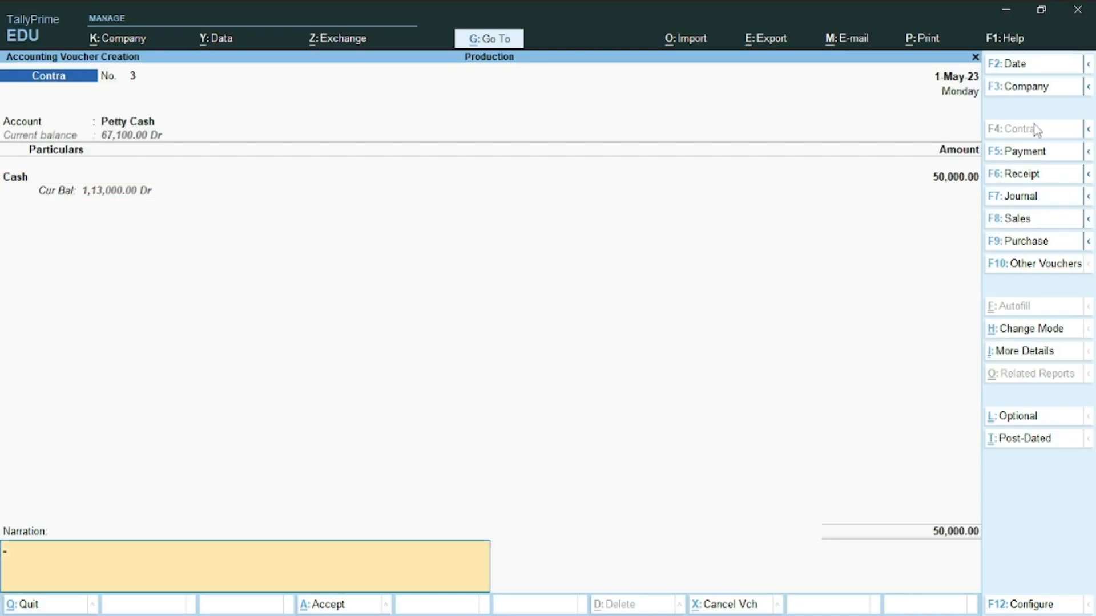
{"action": "key", "text": "Return"}
{"action": "key", "text": "Return"}
{"action": "key", "text": "alt+Tab"}
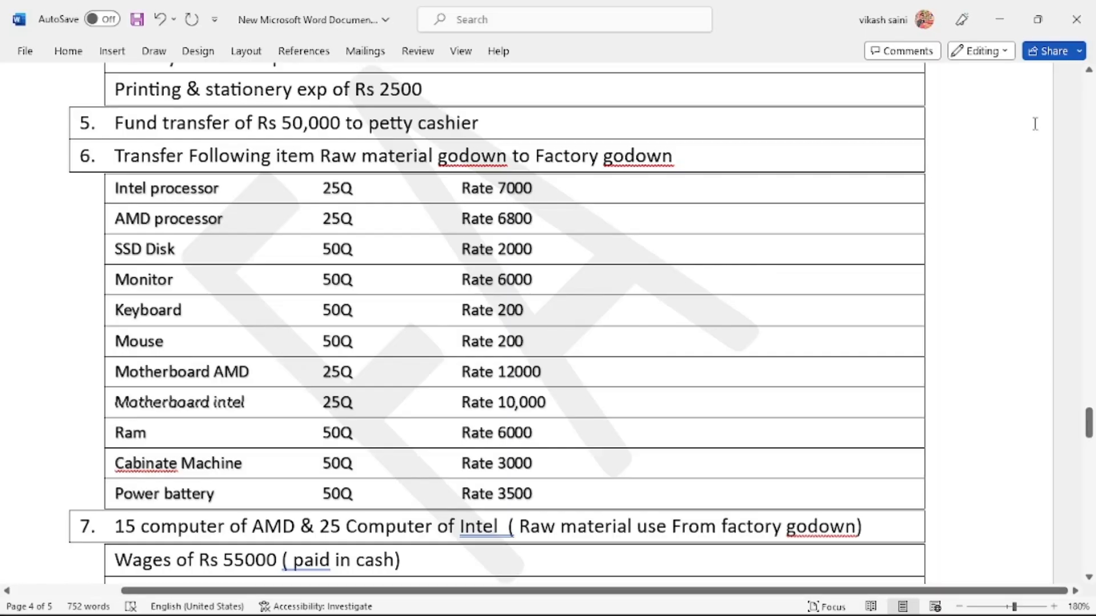
{"action": "scroll", "coordinate": [1034, 124], "scroll_direction": "down", "scroll_amount": 1}
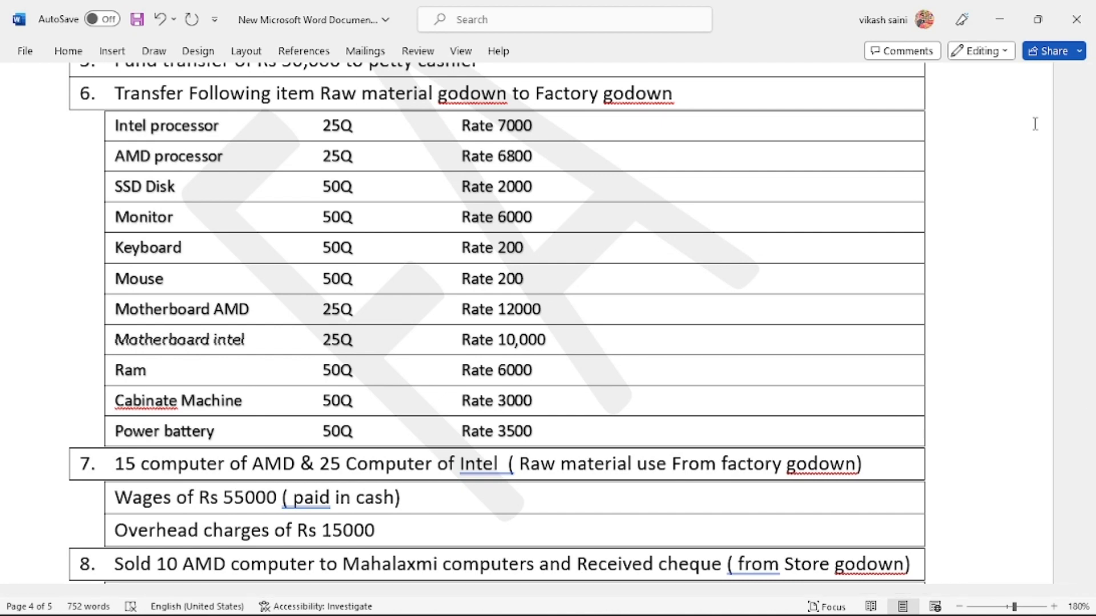
{"action": "key", "text": "alt+Tab"}
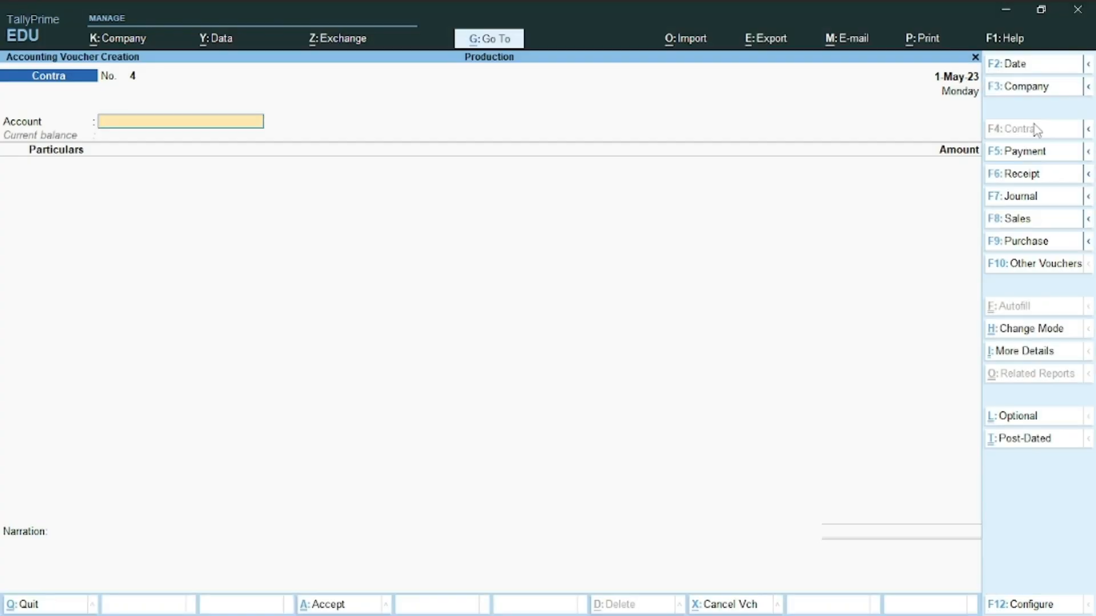
{"action": "key", "text": "Escape"}
- Open the Stock Journal voucher type for alteration and reach its class settings
{"action": "key", "text": "Up"}
{"action": "key", "text": "Up"}
{"action": "key", "text": "Up"}
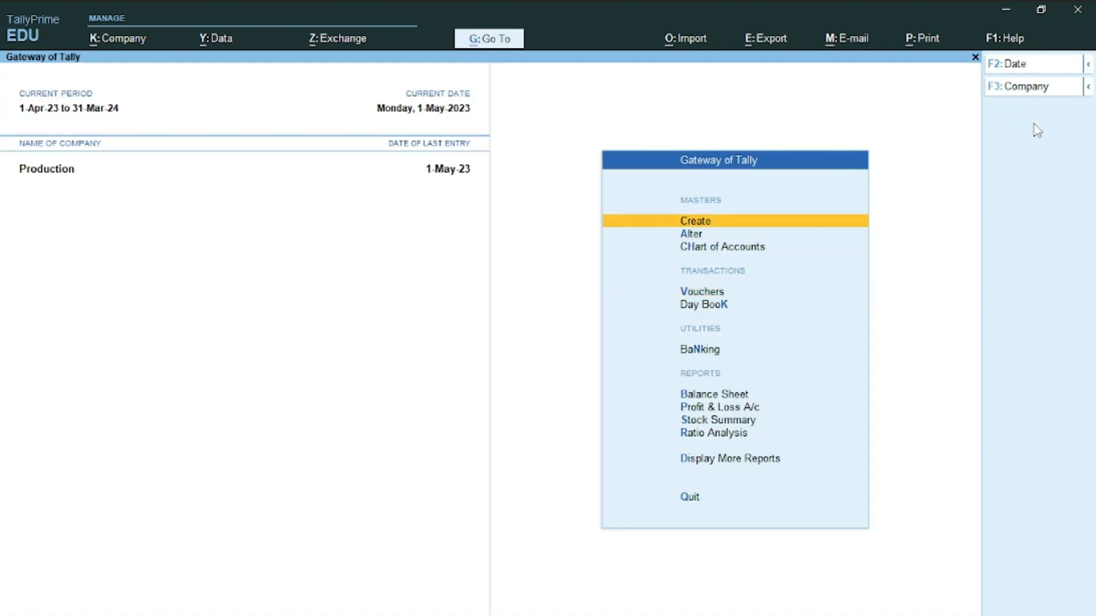
{"action": "key", "text": "Return"}
{"action": "key", "text": "Escape"}
{"action": "key", "text": "Escape"}
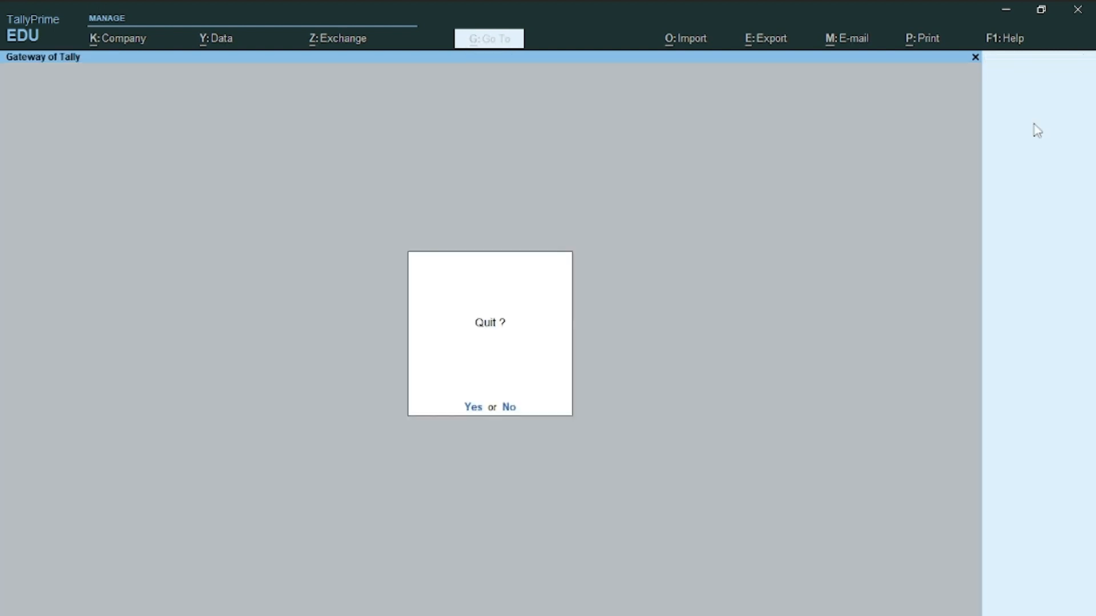
{"action": "key", "text": "Escape"}
{"action": "key", "text": "Down"}
{"action": "key", "text": "Return"}
{"action": "key", "text": "Down"}
{"action": "key", "text": "Down"}
{"action": "key", "text": "Down"}
{"action": "key", "text": "Down"}
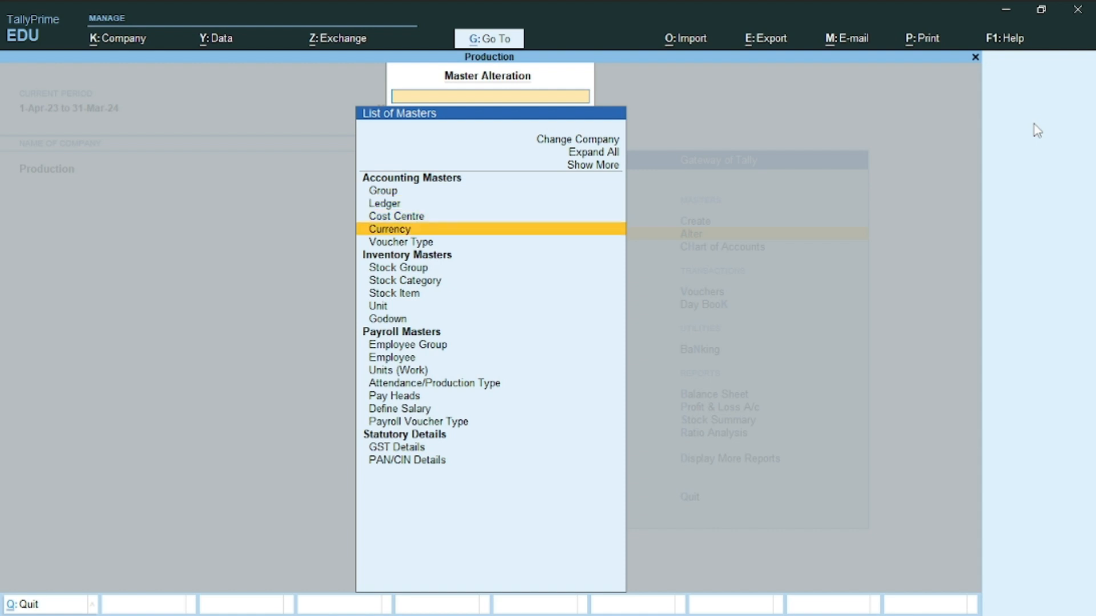
{"action": "key", "text": "Return"}
{"action": "key", "text": "Down"}
{"action": "key", "text": "Down"}
{"action": "key", "text": "Down"}
{"action": "key", "text": "Down"}
{"action": "key", "text": "Down"}
{"action": "key", "text": "Down"}
{"action": "key", "text": "Down"}
{"action": "key", "text": "Down"}
{"action": "key", "text": "Down"}
{"action": "key", "text": "Down"}
{"action": "key", "text": "Down"}
{"action": "key", "text": "Down"}
{"action": "key", "text": "Down"}
{"action": "key", "text": "Down"}
{"action": "key", "text": "Down"}
{"action": "key", "text": "Down"}
{"action": "key", "text": "Down"}
{"action": "key", "text": "Down"}
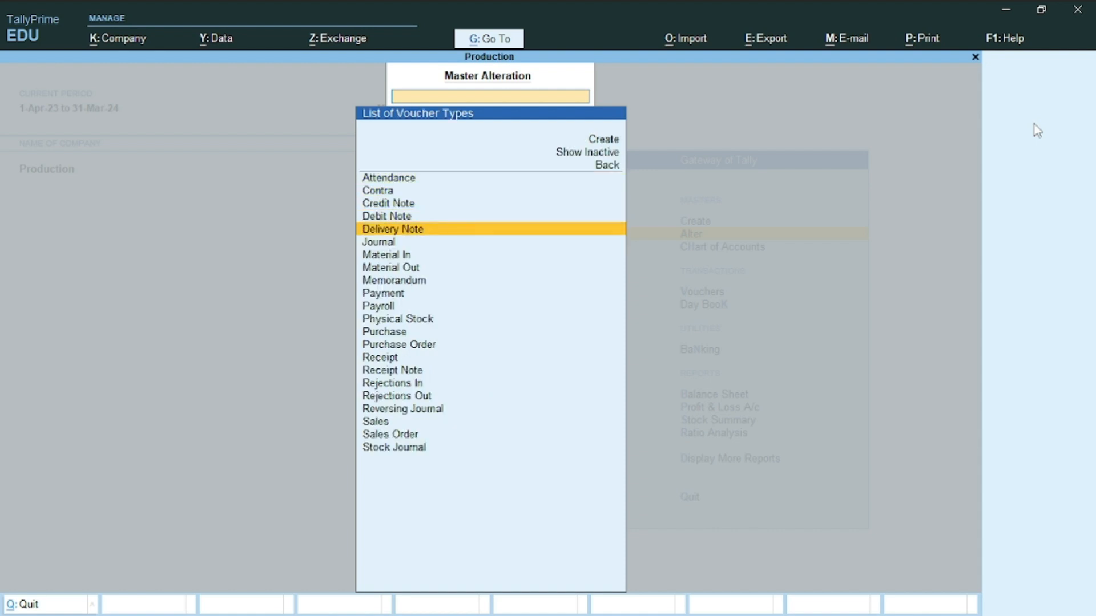
{"action": "key", "text": "Down"}
{"action": "key", "text": "Down"}
{"action": "key", "text": "Down"}
{"action": "key", "text": "Return"}
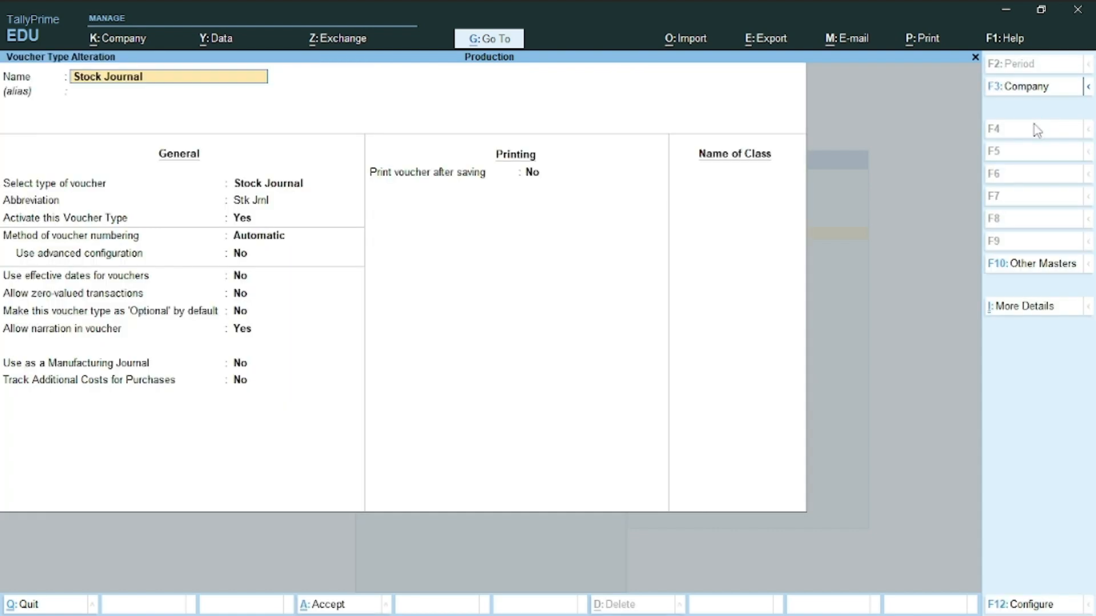
{"action": "key", "text": "Return"}
{"action": "key", "text": "Return"}
{"action": "key", "text": "Return"}
{"action": "key", "text": "Return"}
{"action": "key", "text": "Return"}
{"action": "key", "text": "Return"}
{"action": "key", "text": "Return"}
{"action": "key", "text": "Return"}
{"action": "key", "text": "Return"}
{"action": "key", "text": "Return"}
{"action": "key", "text": "Return"}
{"action": "key", "text": "Return"}
{"action": "key", "text": "Return"}
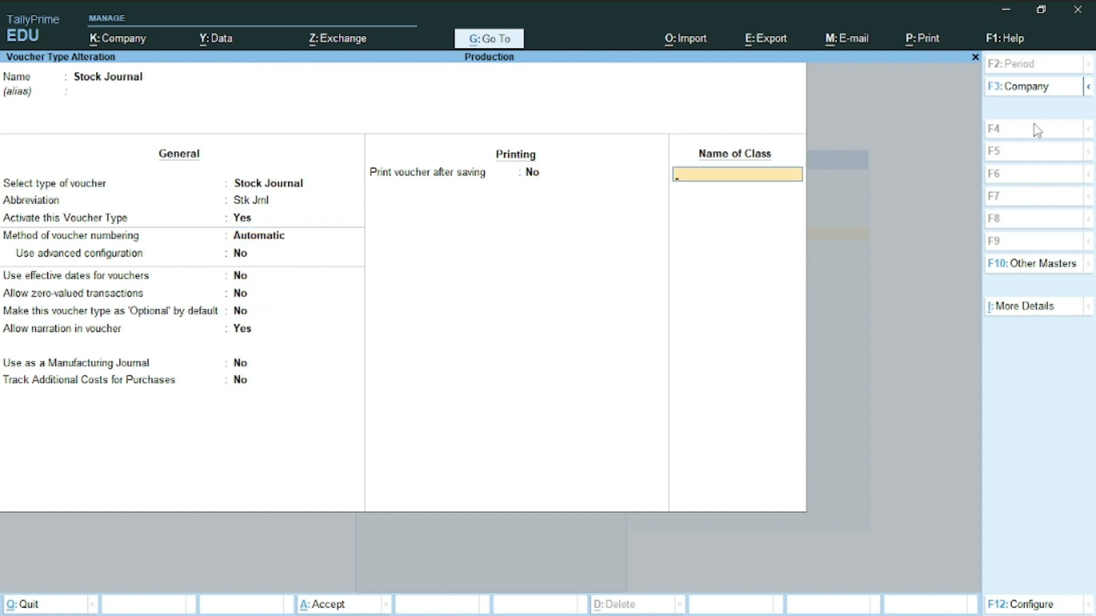
- Add a 'Transfer' class with inter-godown transfers set to Yes and accept
{"action": "type", "text": "Transfer"}
{"action": "key", "text": "Return"}
{"action": "type", "text": "y"}
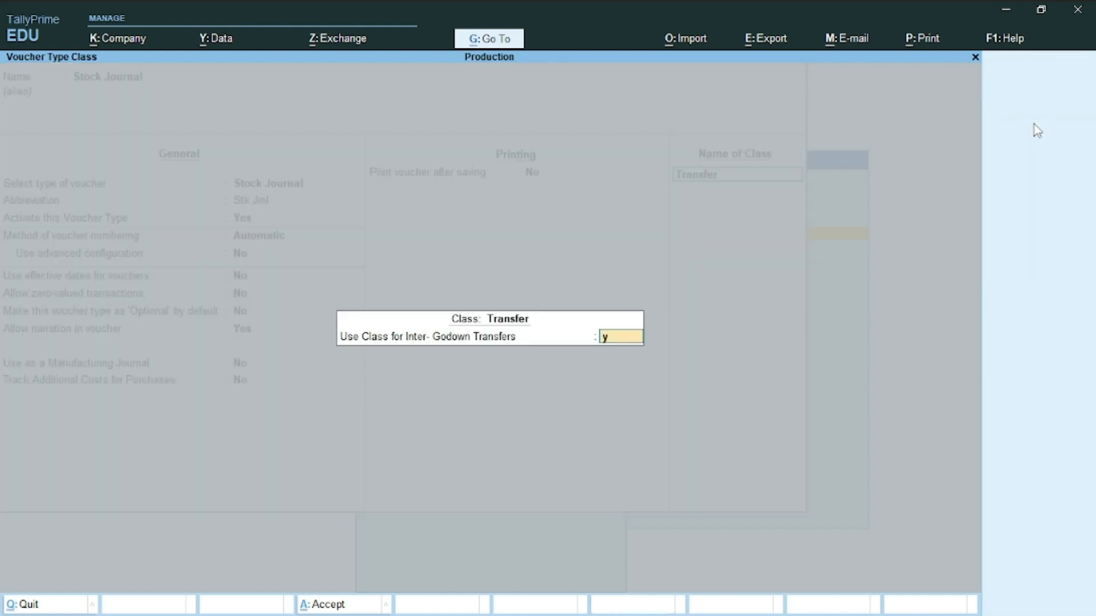
{"action": "key", "text": "Return"}
{"action": "key", "text": "Return"}
{"action": "key", "text": "Return"}
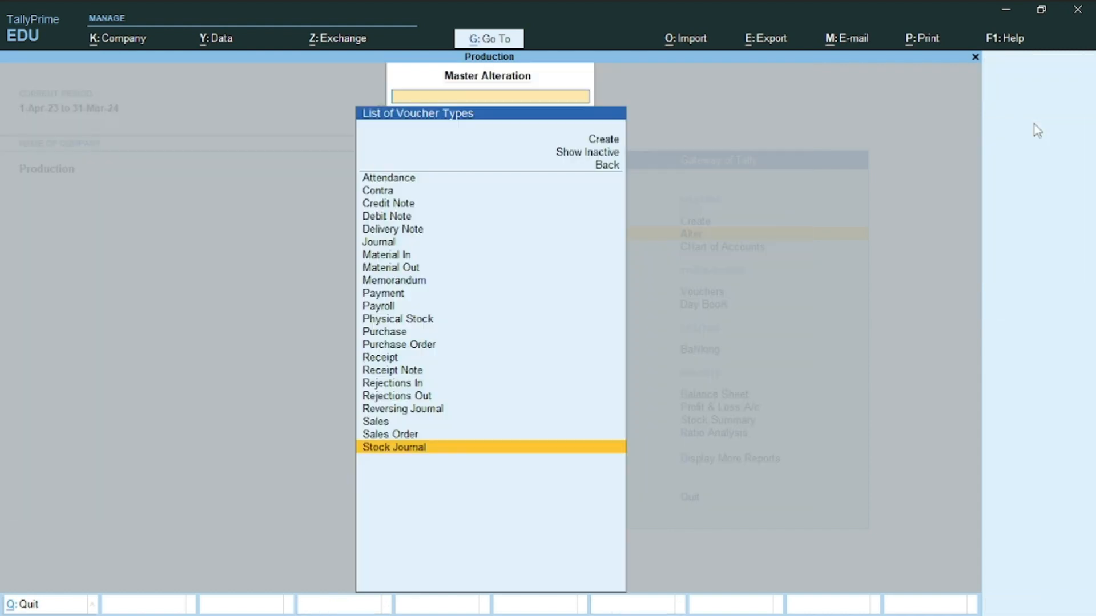
{"action": "key", "text": "Escape"}
{"action": "key", "text": "Escape"}
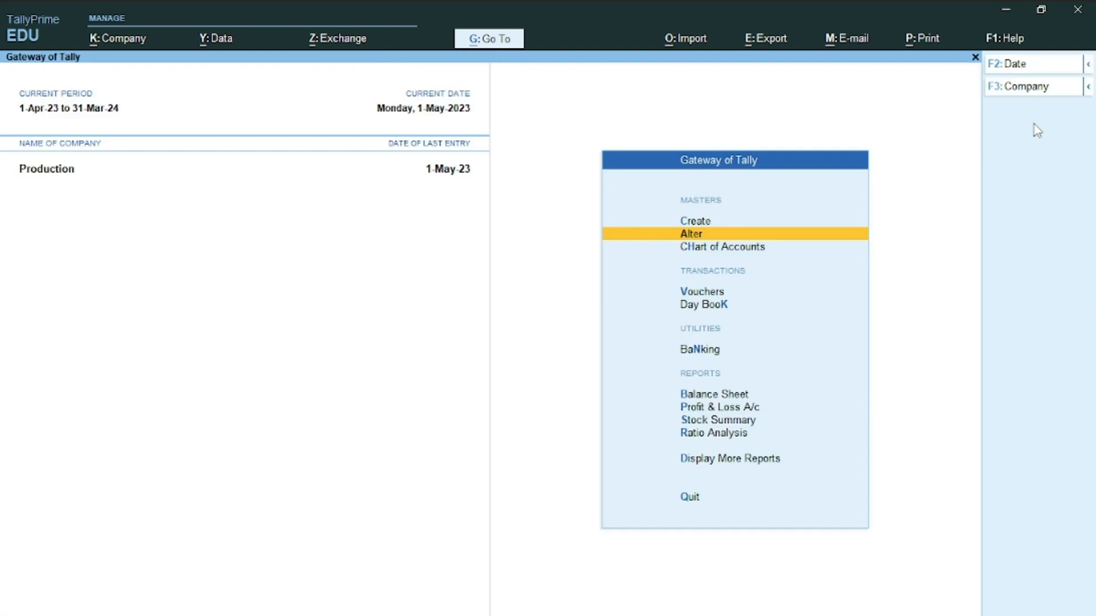
{"action": "key", "text": "Down"}
{"action": "key", "text": "Down"}
{"action": "key", "text": "Down"}
- Start a Stock Journal voucher of class Transfer with Factory as the destination godown
{"action": "key", "text": "Up"}
{"action": "key", "text": "Return"}
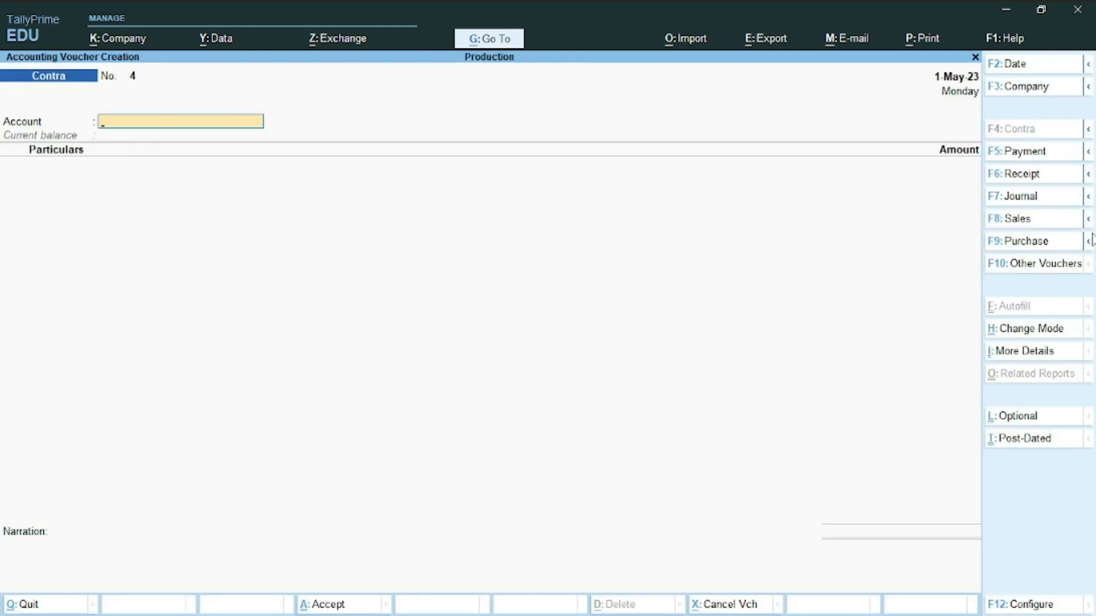
{"action": "left_click", "coordinate": [1006, 264]}
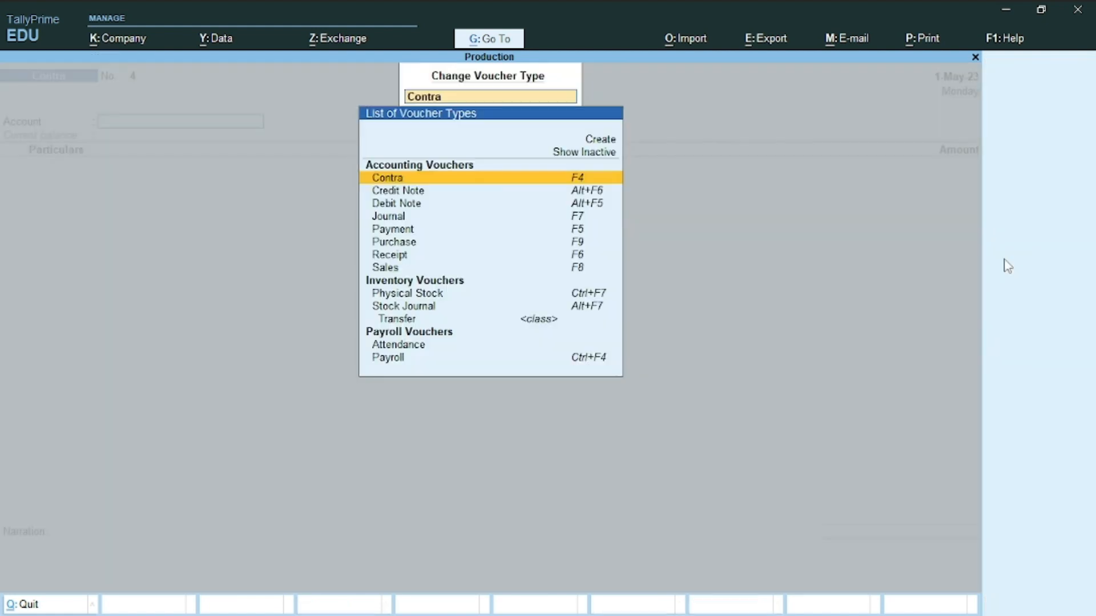
{"action": "key", "text": "Down"}
{"action": "key", "text": "Down"}
{"action": "key", "text": "Down"}
{"action": "key", "text": "Down"}
{"action": "key", "text": "Down"}
{"action": "key", "text": "Down"}
{"action": "key", "text": "Down"}
{"action": "key", "text": "Down"}
{"action": "key", "text": "Down"}
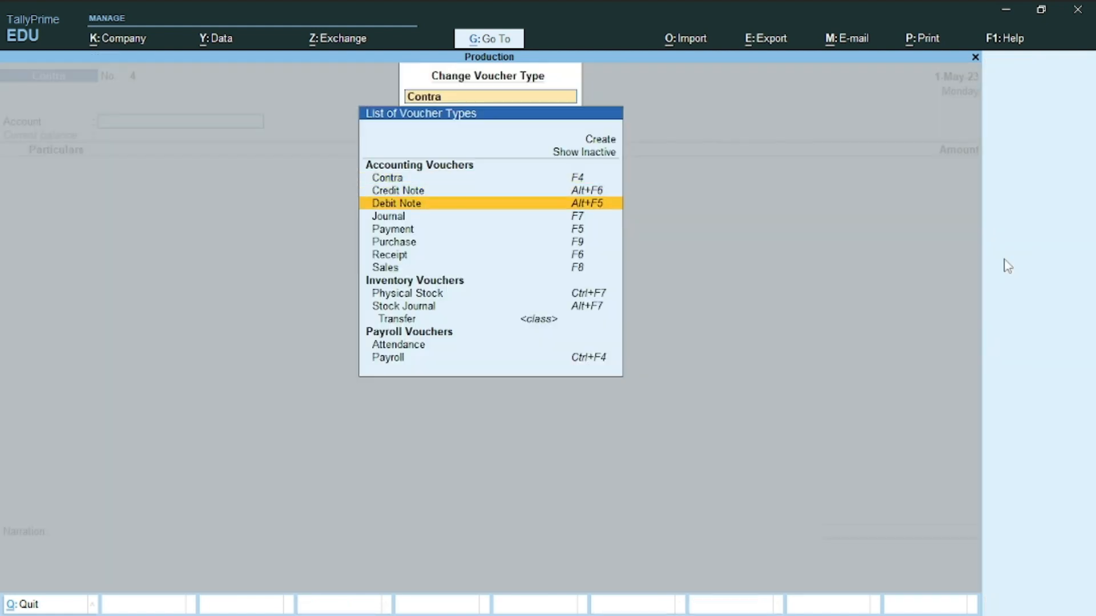
{"action": "key", "text": "Down"}
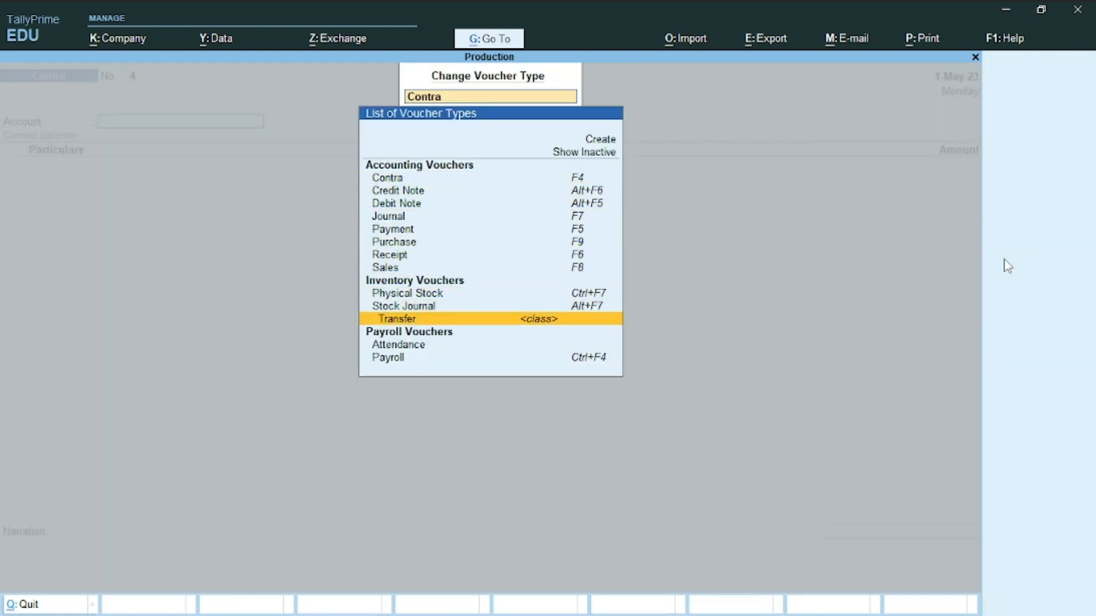
{"action": "key", "text": "Return"}
{"action": "key", "text": "alt+Tab"}
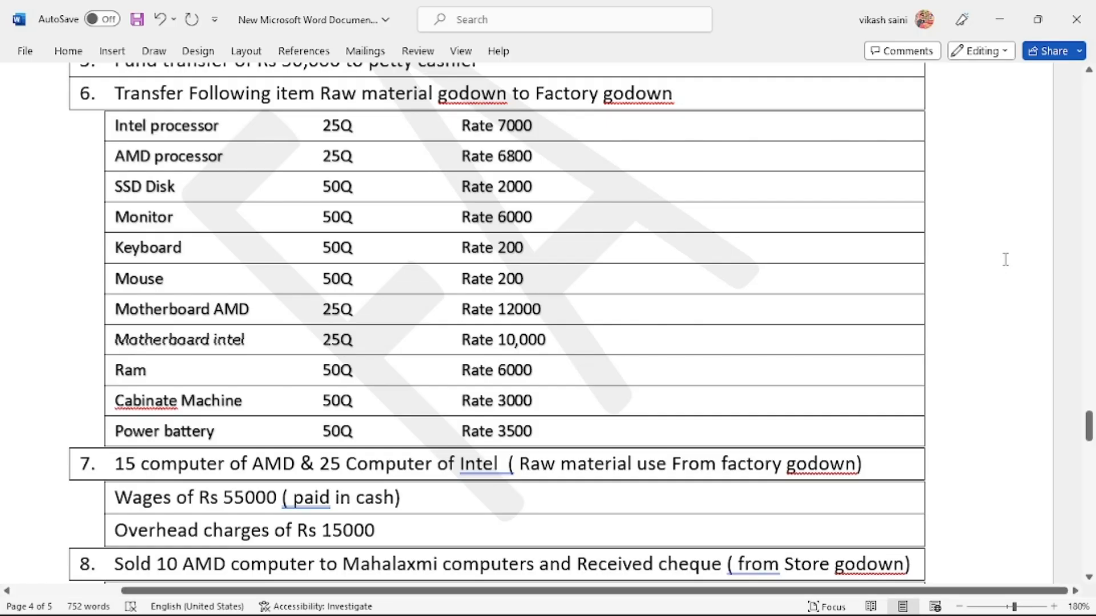
{"action": "key", "text": "alt+Tab"}
{"action": "key", "text": "Return"}
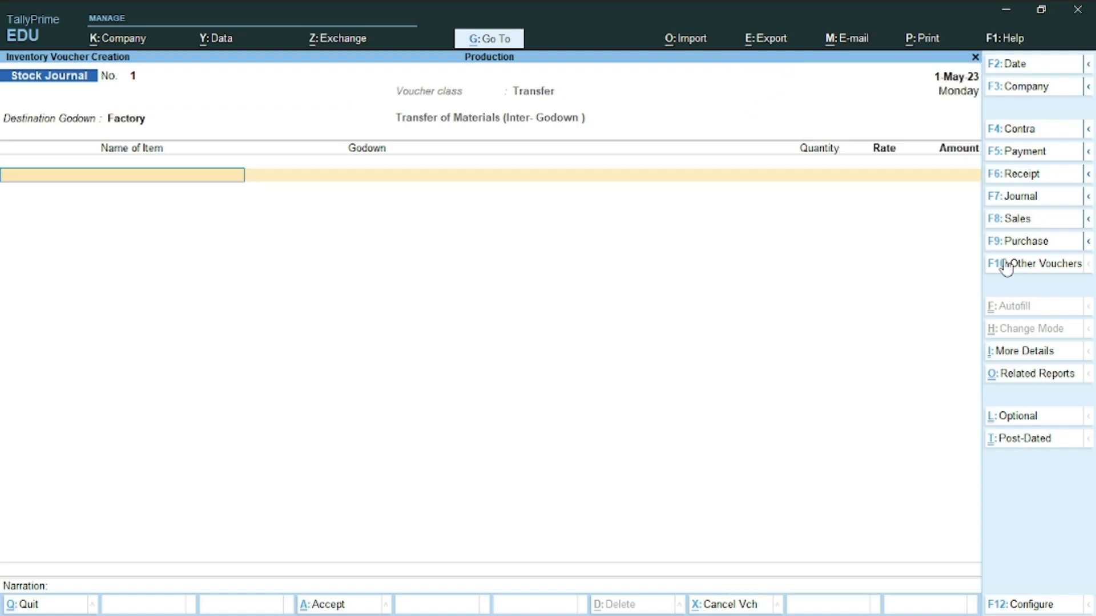
- Transfer 25 nos of Intel processor from the Raw Material godown
{"action": "key", "text": "alt+Tab"}
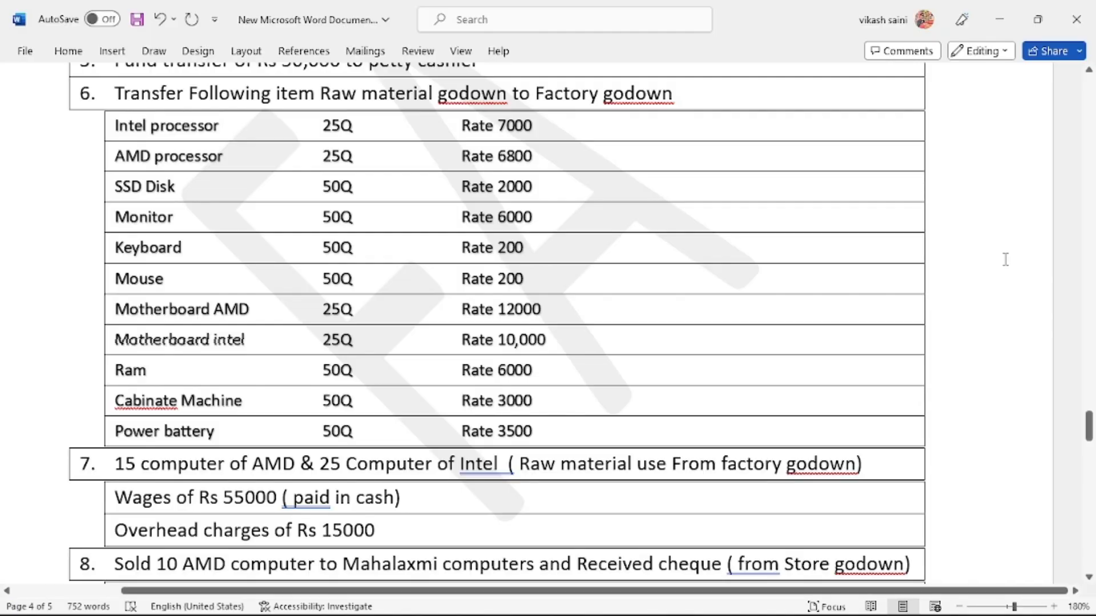
{"action": "key", "text": "alt+Tab"}
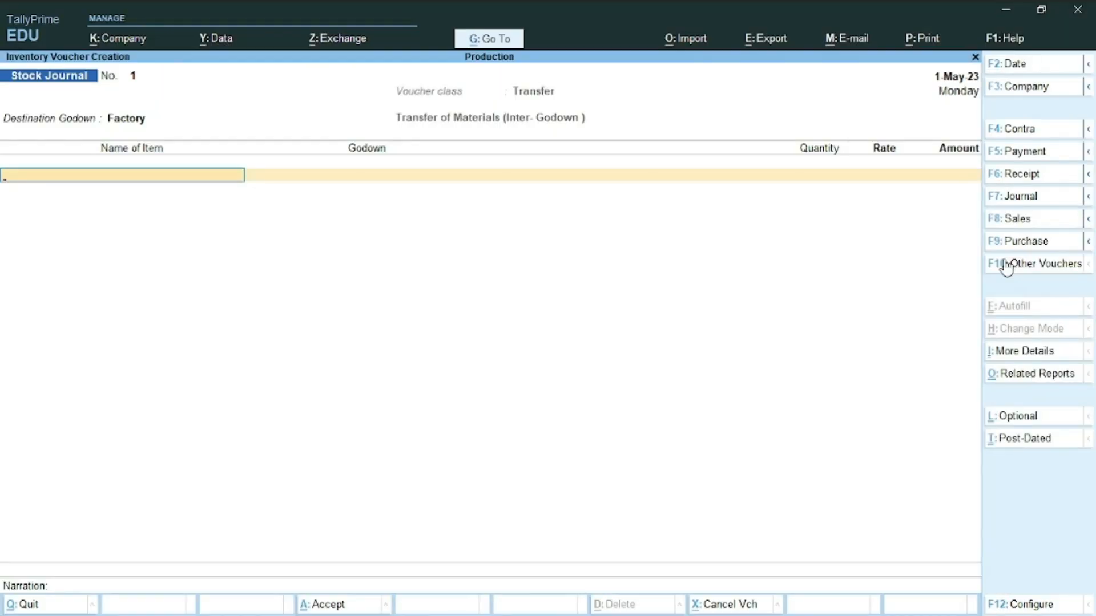
{"action": "type", "text": "In"}
{"action": "key", "text": "Return"}
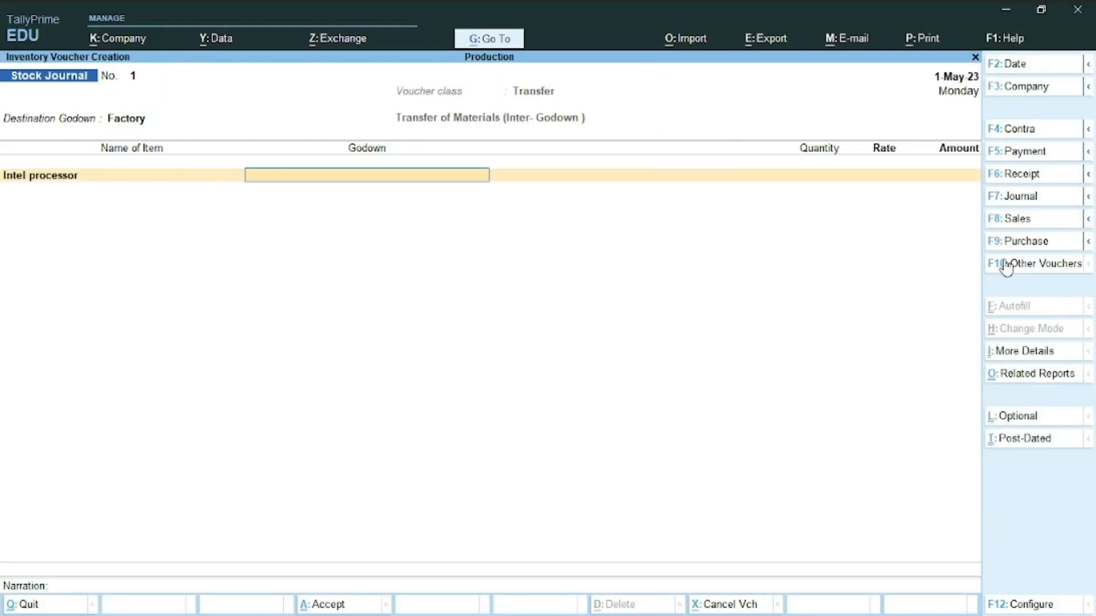
{"action": "key", "text": "alt+Tab"}
{"action": "key", "text": "alt+Tab"}
{"action": "type", "text": "5"}
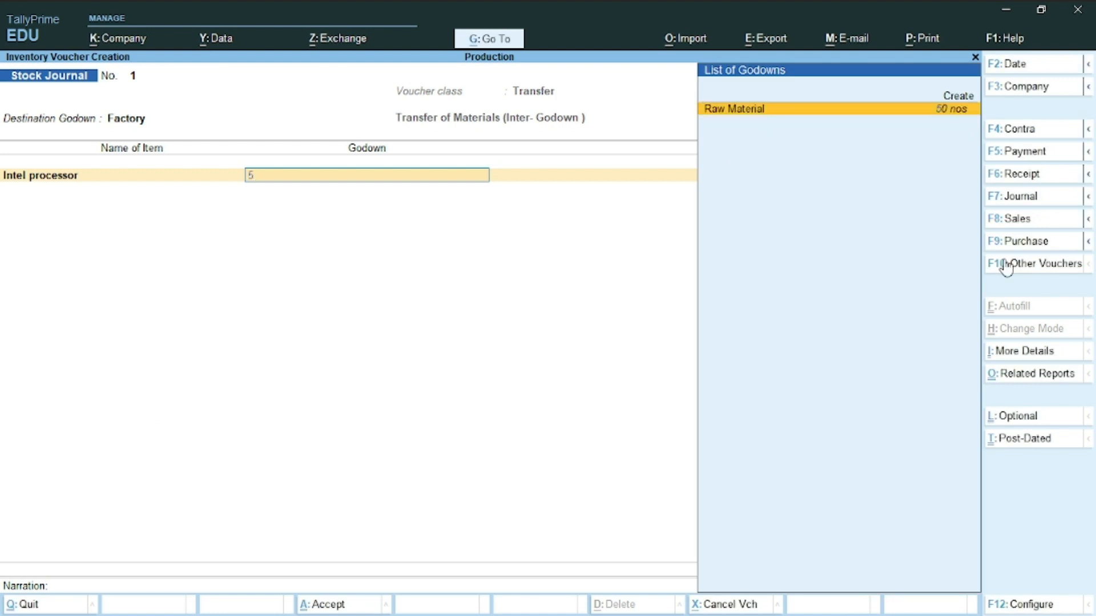
{"action": "key", "text": "Return"}
{"action": "type", "text": "25"}
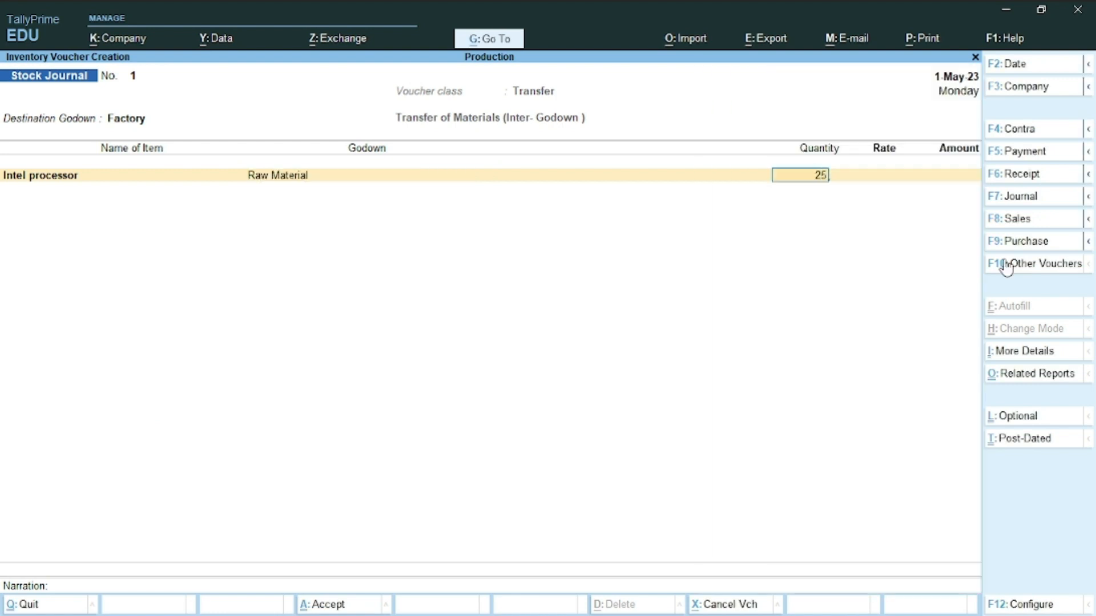
{"action": "key", "text": "Return"}
{"action": "key", "text": "Return"}
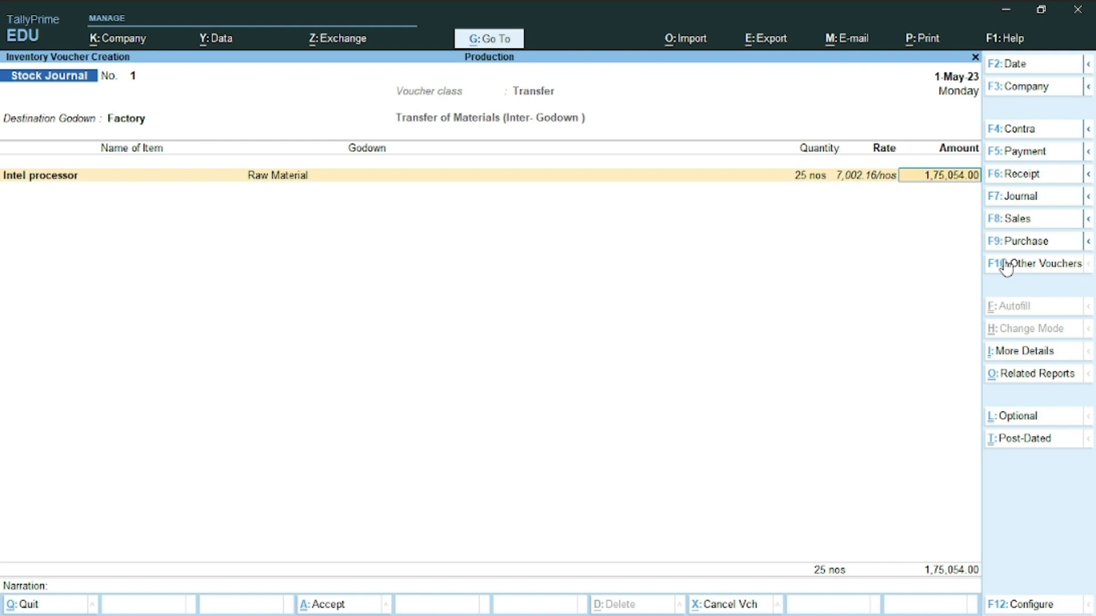
{"action": "key", "text": "Return"}
- Transfer 25 nos of AMD processor from the Raw Material godown
{"action": "key", "text": "alt+Tab"}
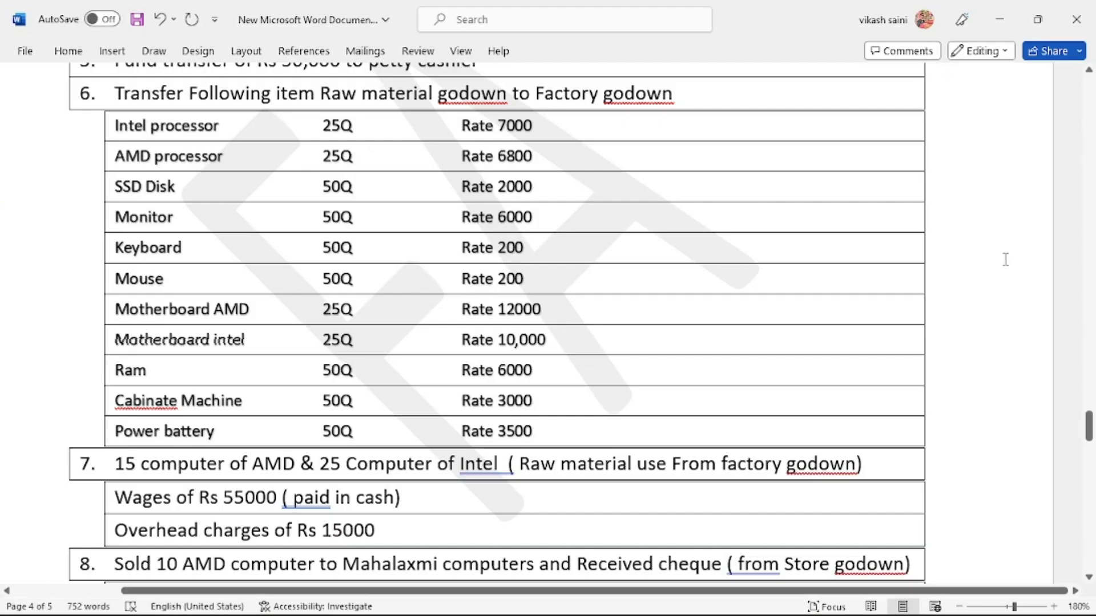
{"action": "key", "text": "alt+Tab"}
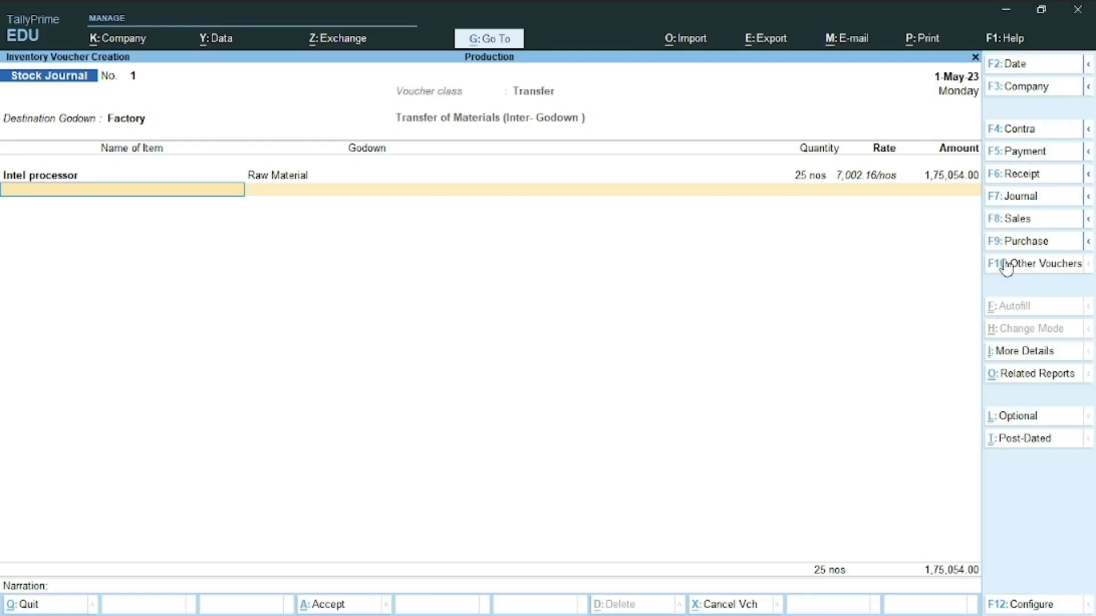
{"action": "type", "text": "Am"}
{"action": "key", "text": "Return"}
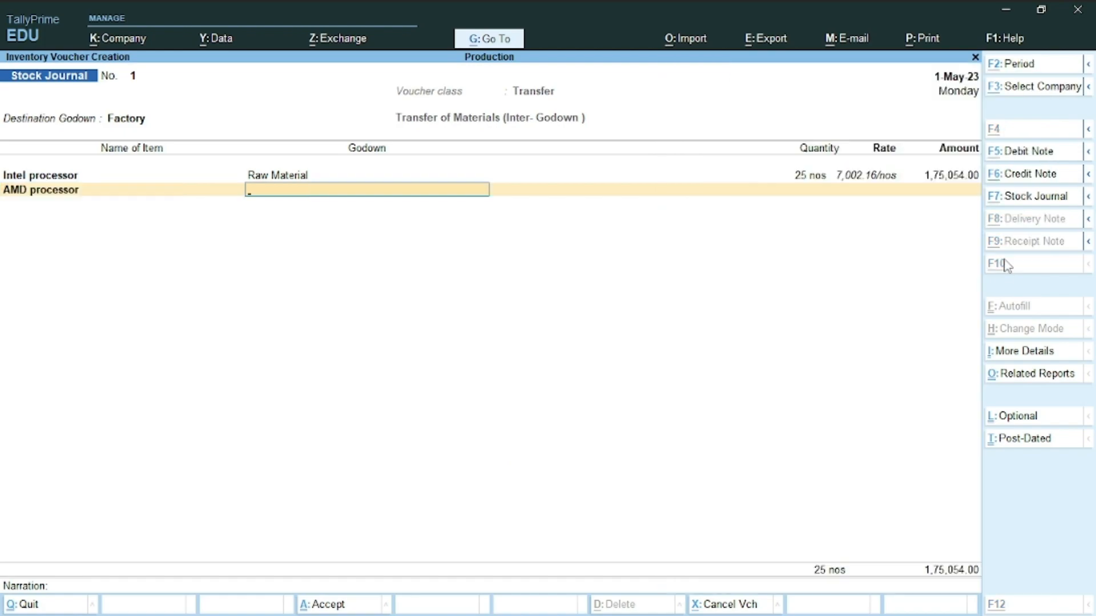
{"action": "key", "text": "alt+Tab"}
{"action": "key", "text": "alt+Tab"}
{"action": "type", "text": "r"}
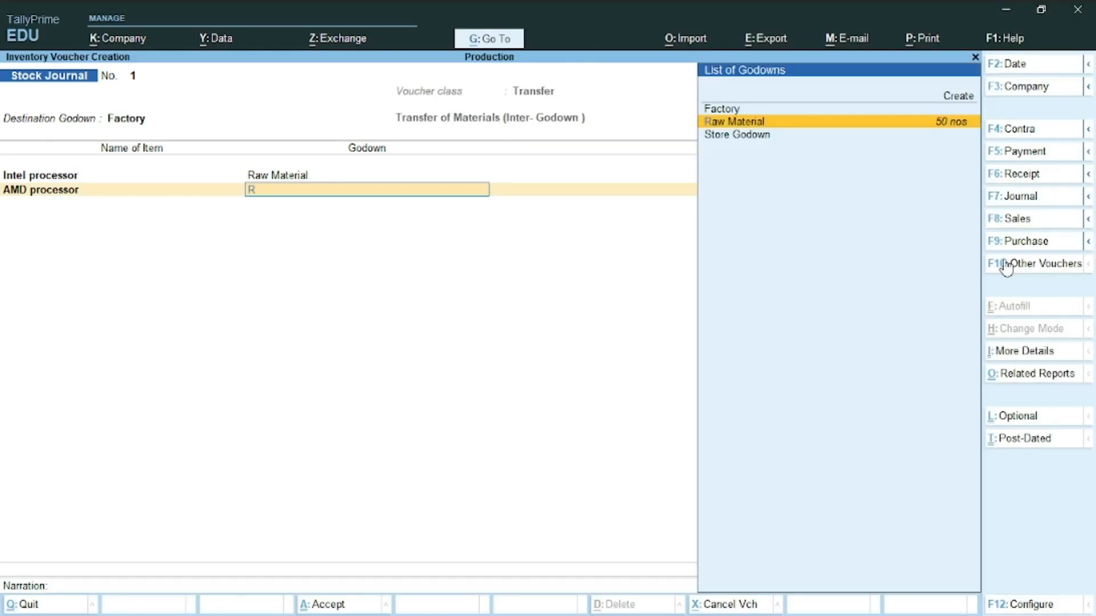
{"action": "key", "text": "Return"}
{"action": "key", "text": "alt+Tab"}
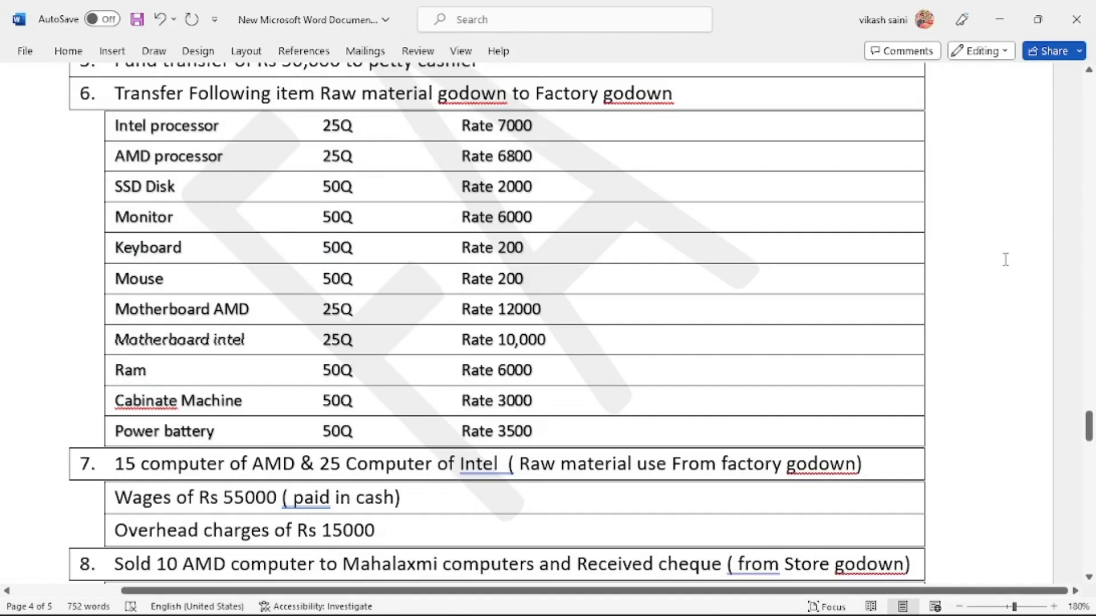
{"action": "key", "text": "alt+Tab"}
{"action": "type", "text": "25"}
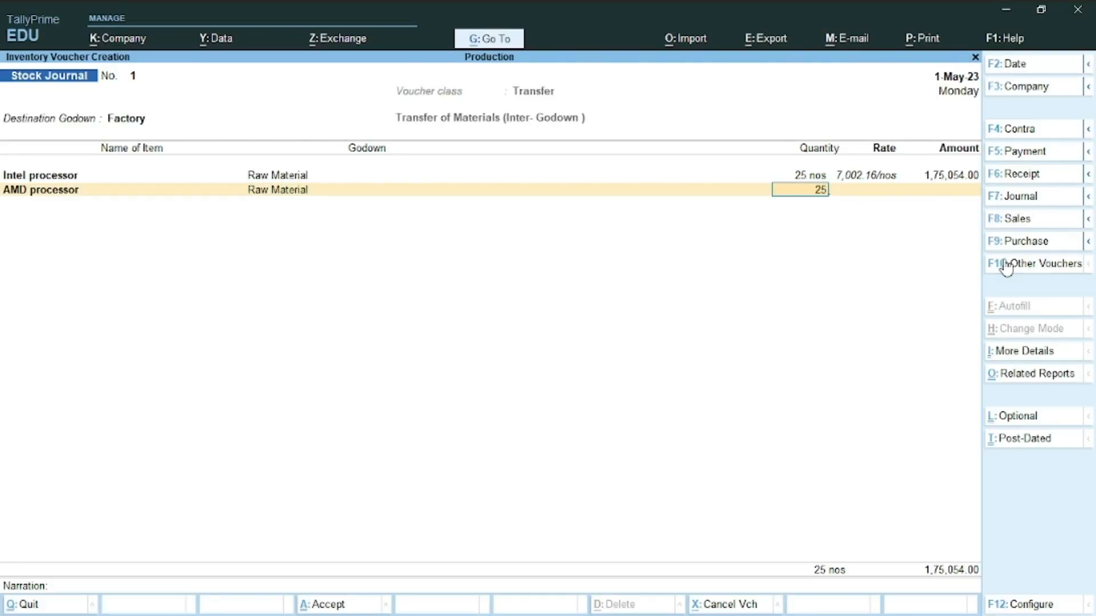
{"action": "key", "text": "Return"}
{"action": "key", "text": "Return"}
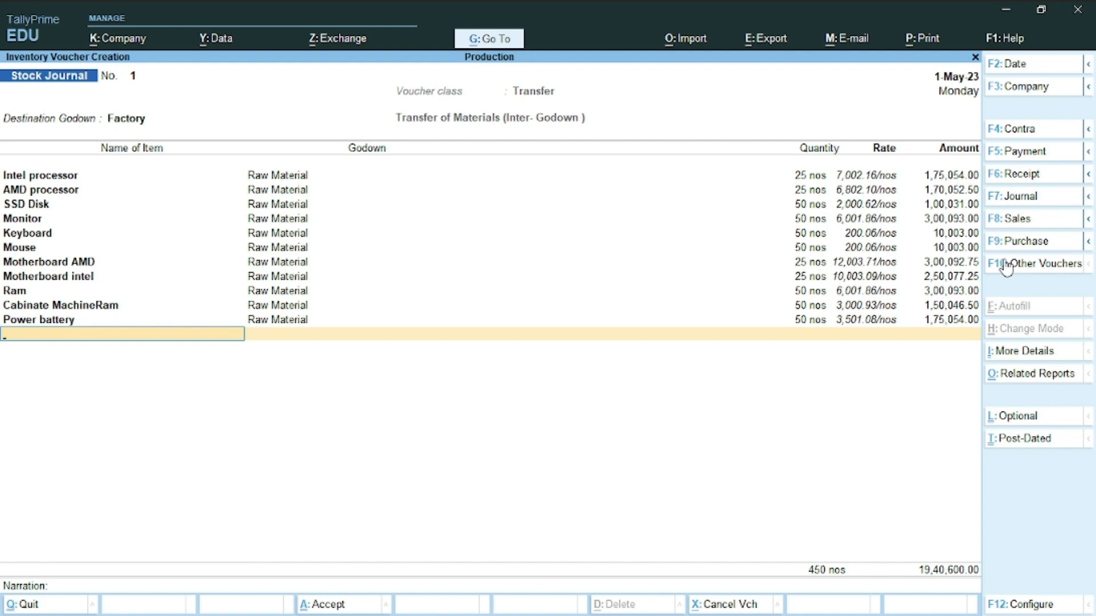
- Check the entries against the Word item list and save Stock Journal 1
{"action": "key", "text": "alt+Tab"}
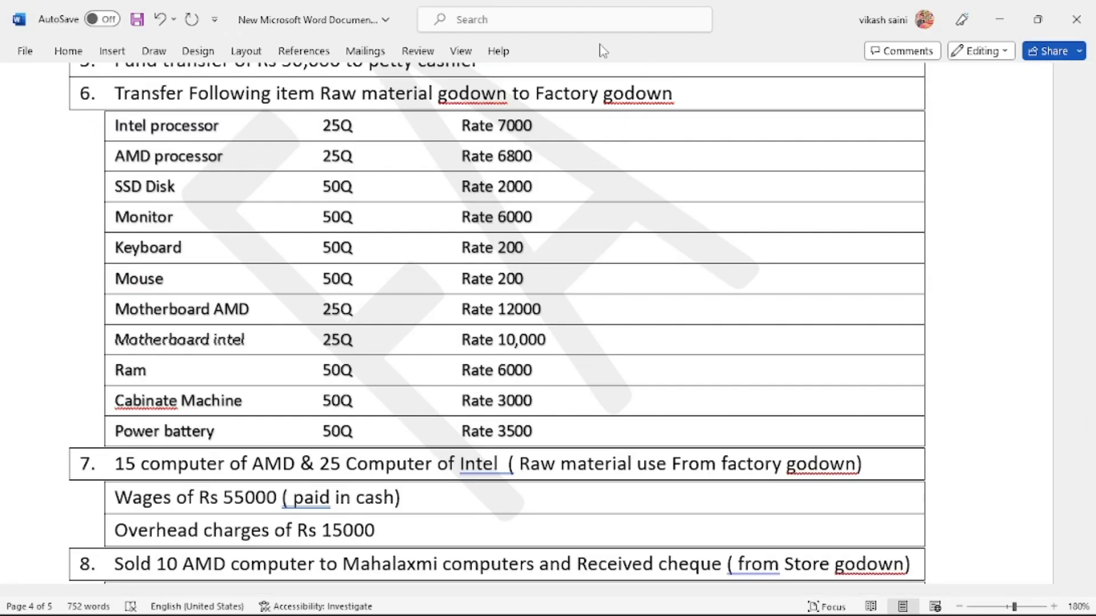
{"action": "key", "text": "alt+Tab"}
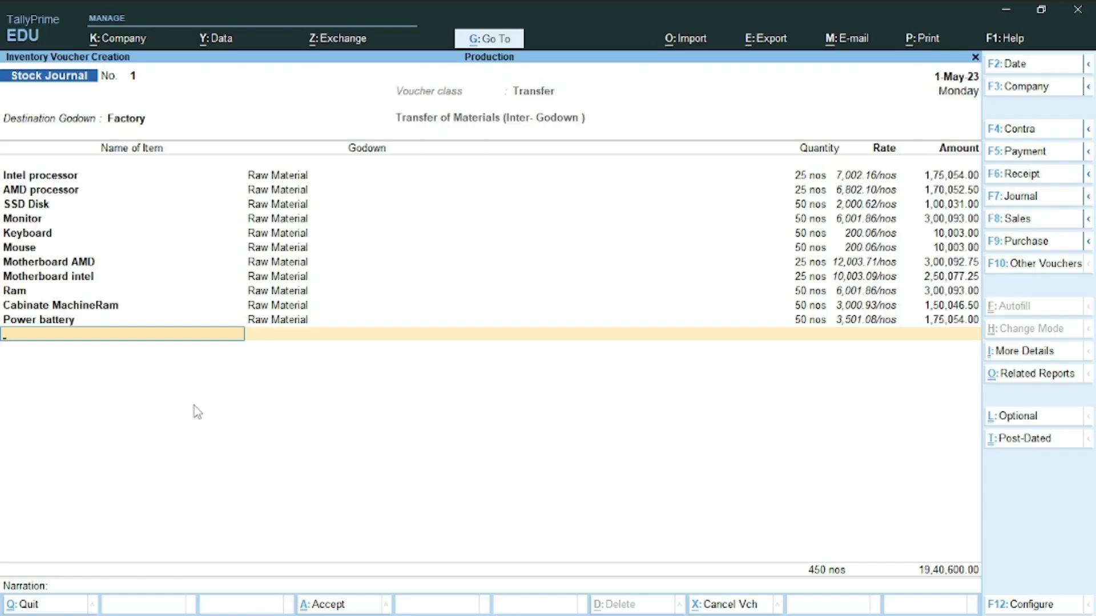
{"action": "key", "text": "Return"}
{"action": "key", "text": "Return"}
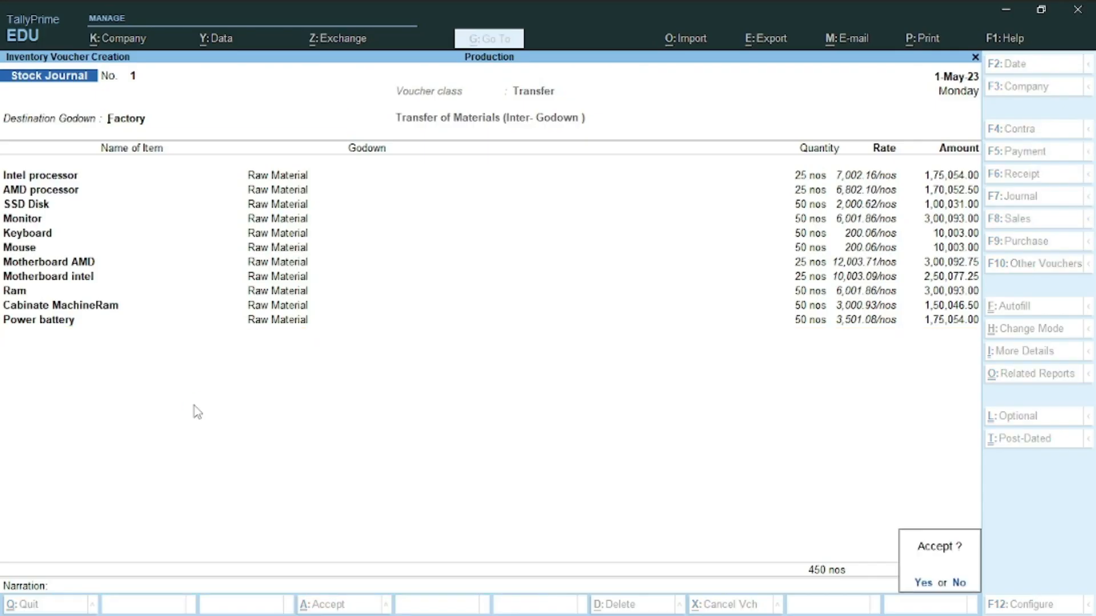
{"action": "key", "text": "Return"}
- View the Stock Summary godown-wise (Alt+F5) down to SSD Disk, then go back to Word
{"action": "key", "text": "Escape"}
{"action": "key", "text": "Down"}
{"action": "key", "text": "Down"}
{"action": "key", "text": "Down"}
{"action": "key", "text": "Down"}
{"action": "key", "text": "Down"}
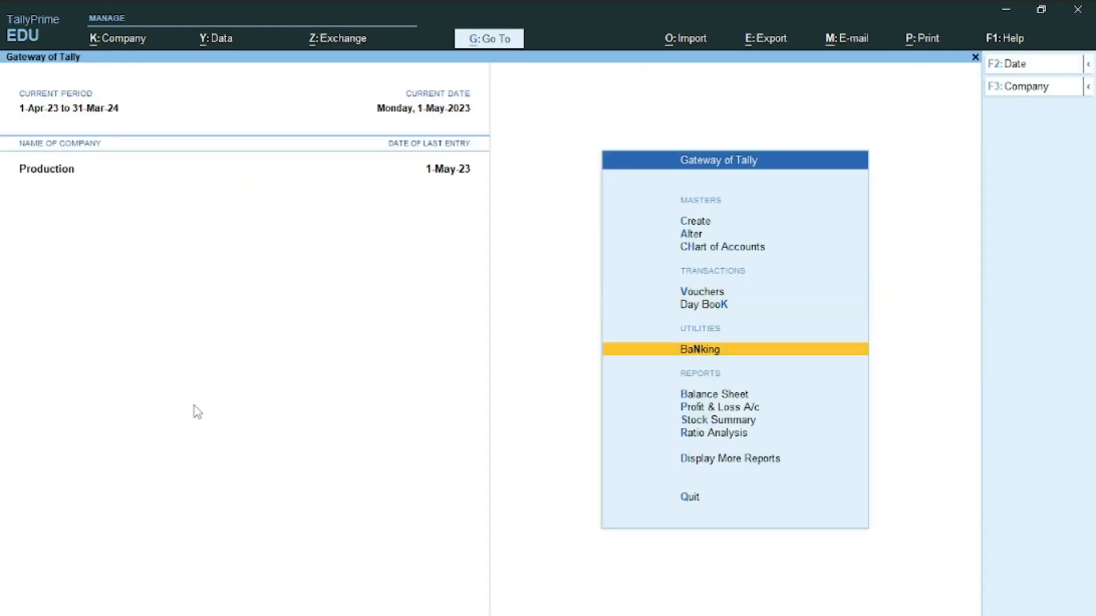
{"action": "key", "text": "Return"}
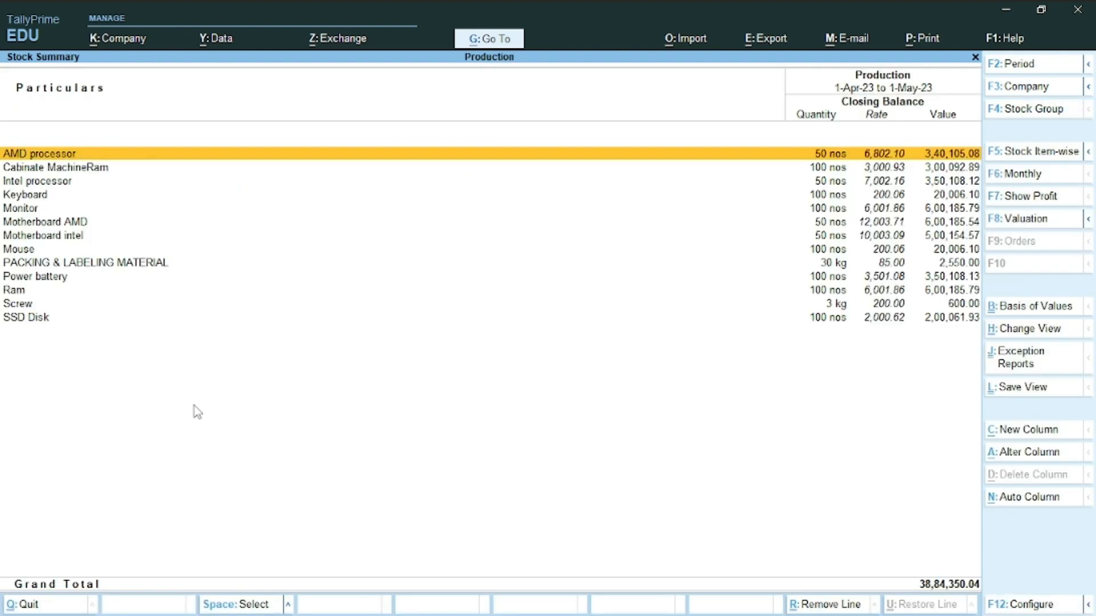
{"action": "key", "text": "alt+F5"}
{"action": "key", "text": "Down"}
{"action": "key", "text": "Down"}
{"action": "key", "text": "Down"}
{"action": "key", "text": "Down"}
{"action": "key", "text": "Down"}
{"action": "key", "text": "Down"}
{"action": "key", "text": "Down"}
{"action": "key", "text": "Down"}
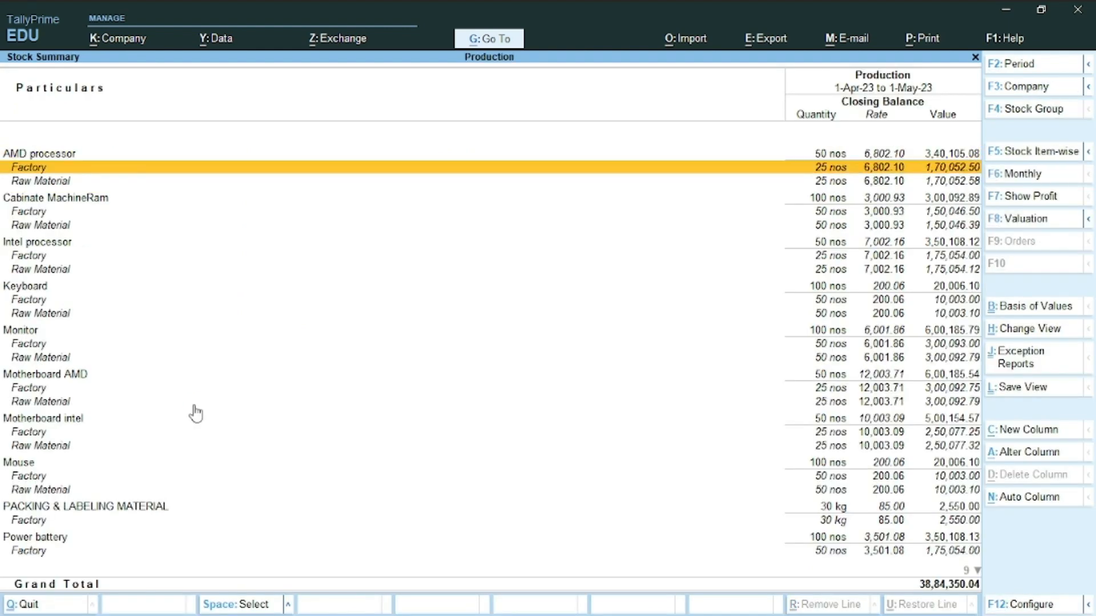
{"action": "key", "text": "Down"}
{"action": "key", "text": "Down"}
{"action": "key", "text": "Down"}
{"action": "key", "text": "Down"}
{"action": "key", "text": "Down"}
{"action": "key", "text": "Down"}
{"action": "key", "text": "Down"}
{"action": "key", "text": "Down"}
{"action": "key", "text": "Down"}
{"action": "key", "text": "Down"}
{"action": "key", "text": "Down"}
{"action": "key", "text": "Down"}
{"action": "key", "text": "Down"}
{"action": "key", "text": "Down"}
{"action": "key", "text": "Down"}
{"action": "key", "text": "Down"}
{"action": "key", "text": "Down"}
{"action": "key", "text": "Down"}
{"action": "key", "text": "Down"}
{"action": "key", "text": "Down"}
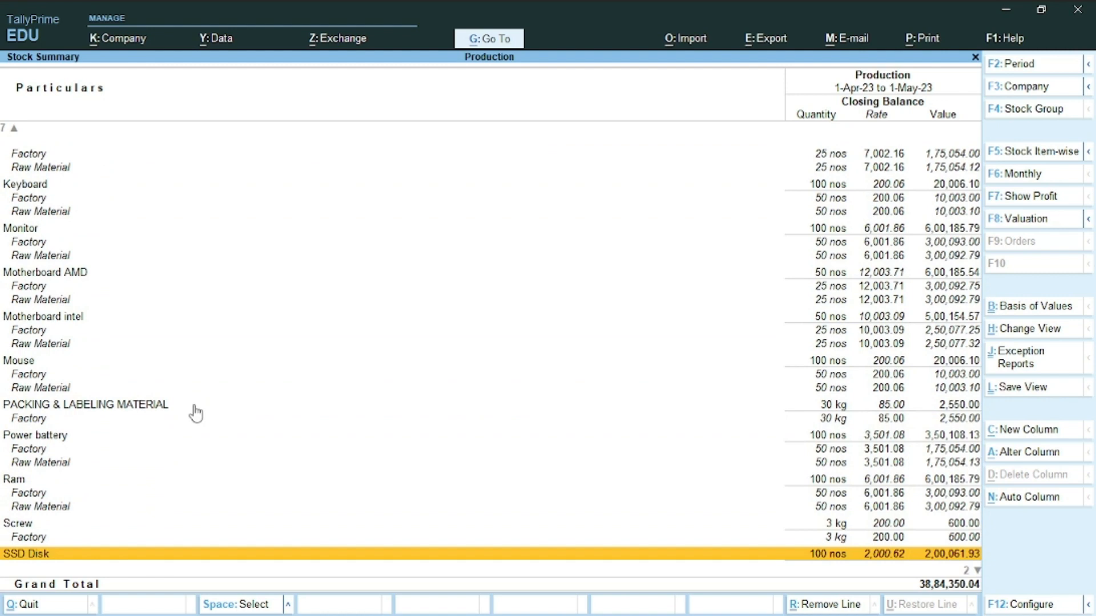
{"action": "key", "text": "Escape"}
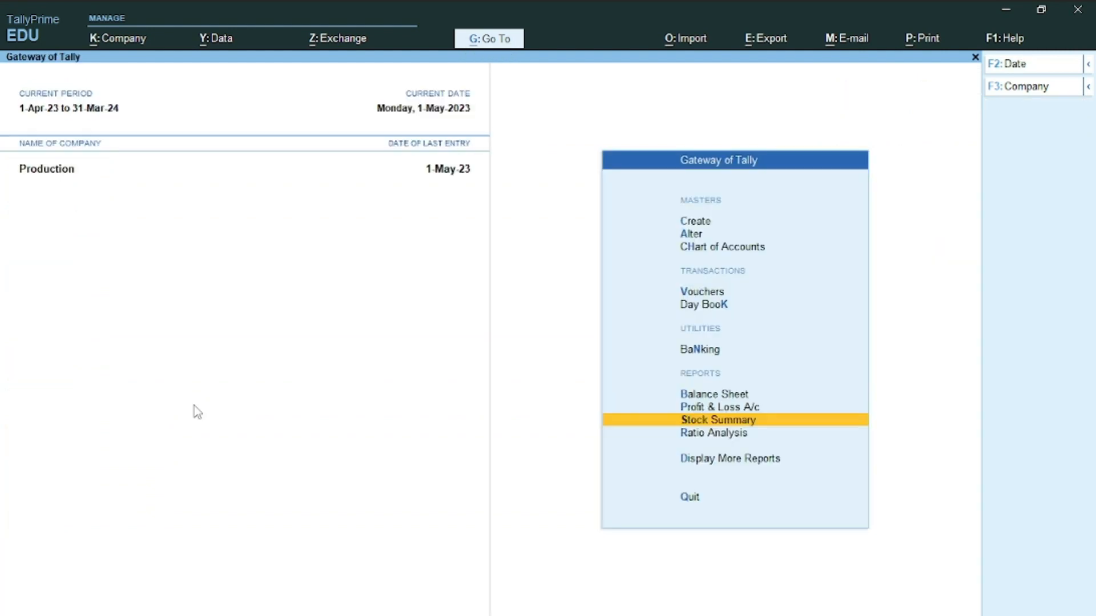
{"action": "key", "text": "alt+Tab"}
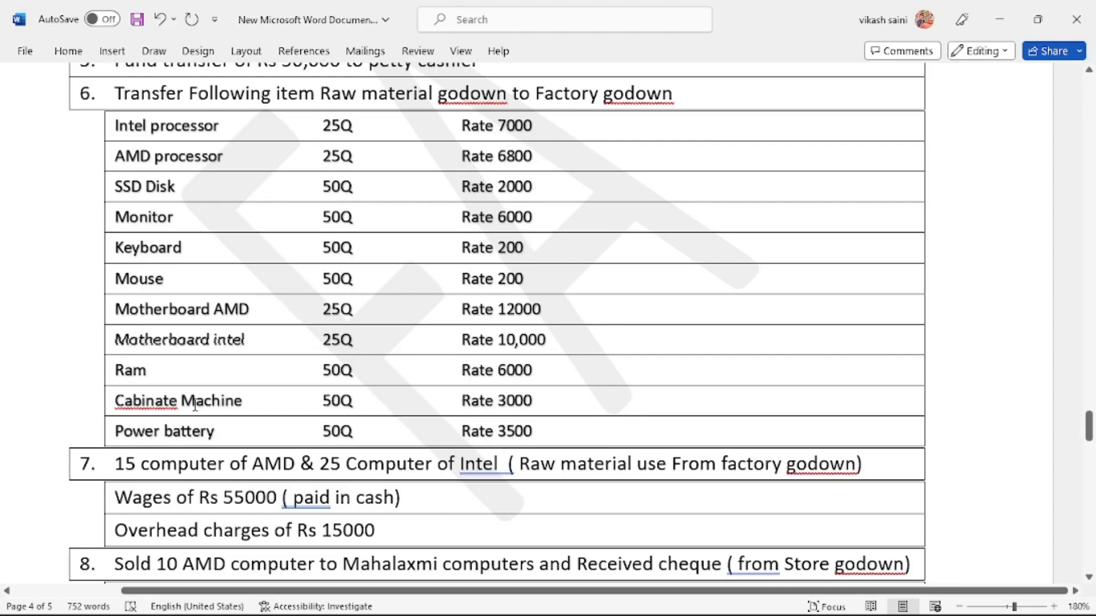
- Check task 7's Wages 55000 and Overhead 15000, retype 15000, and save the document
{"action": "scroll", "coordinate": [194, 405], "scroll_direction": "down", "scroll_amount": 6}
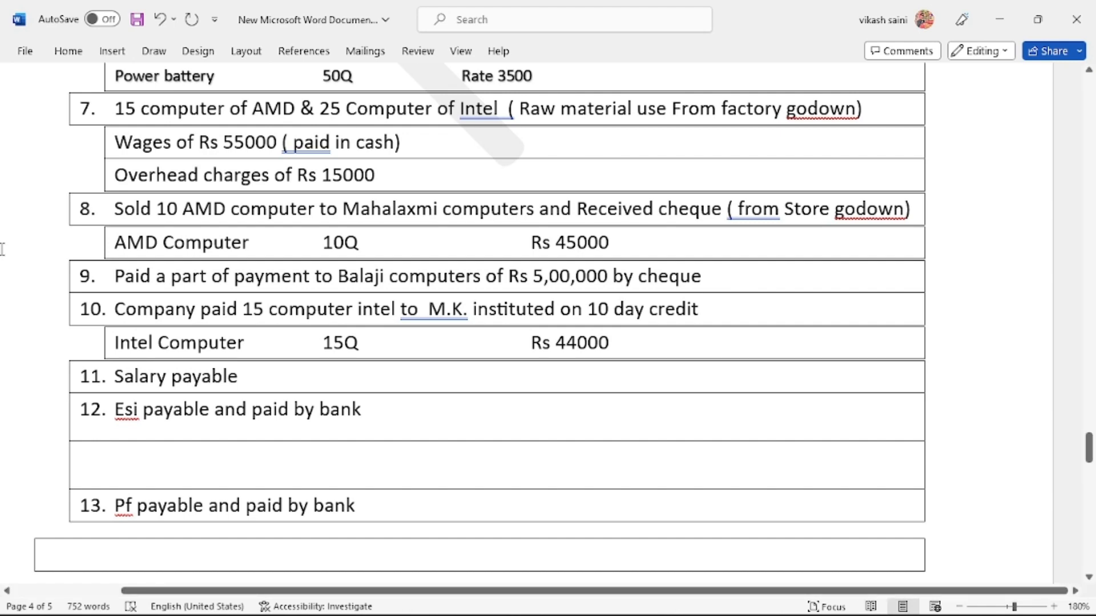
{"action": "double_click", "coordinate": [245, 142]}
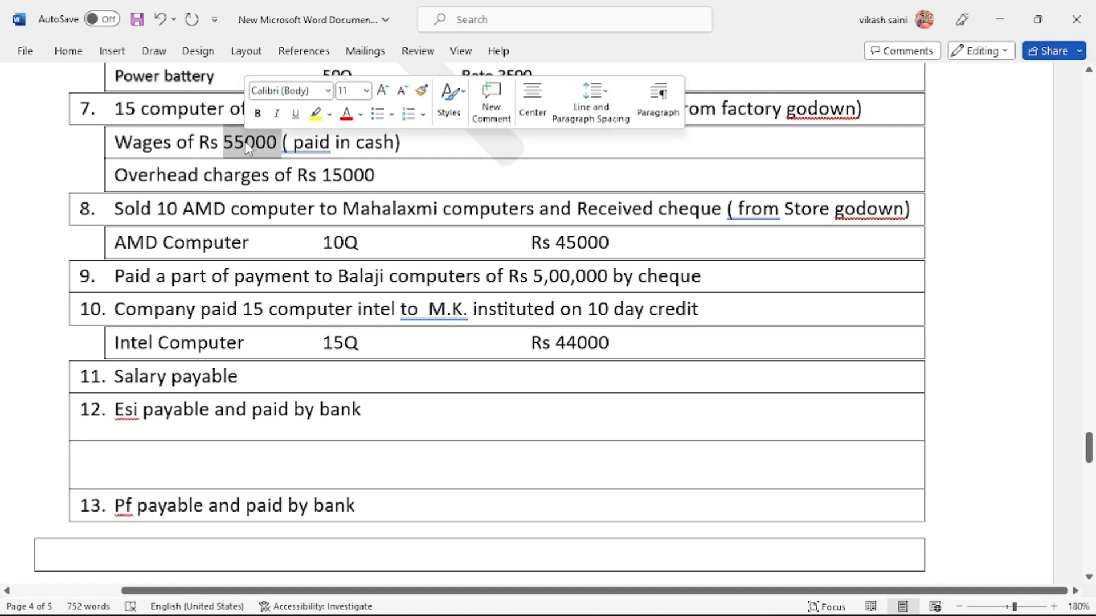
{"action": "double_click", "coordinate": [350, 177]}
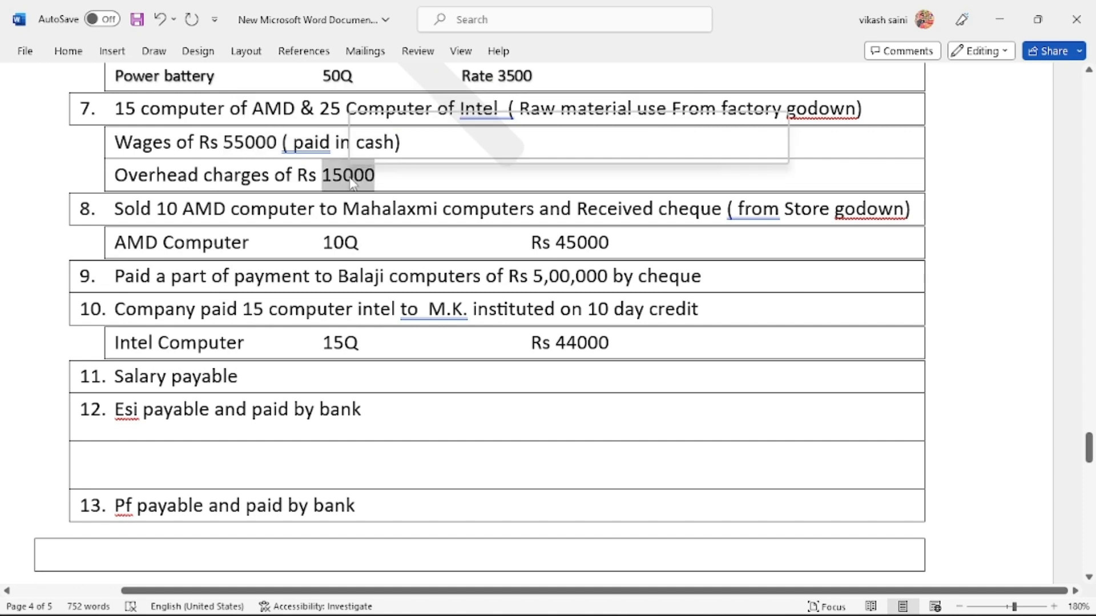
{"action": "left_click", "coordinate": [414, 182]}
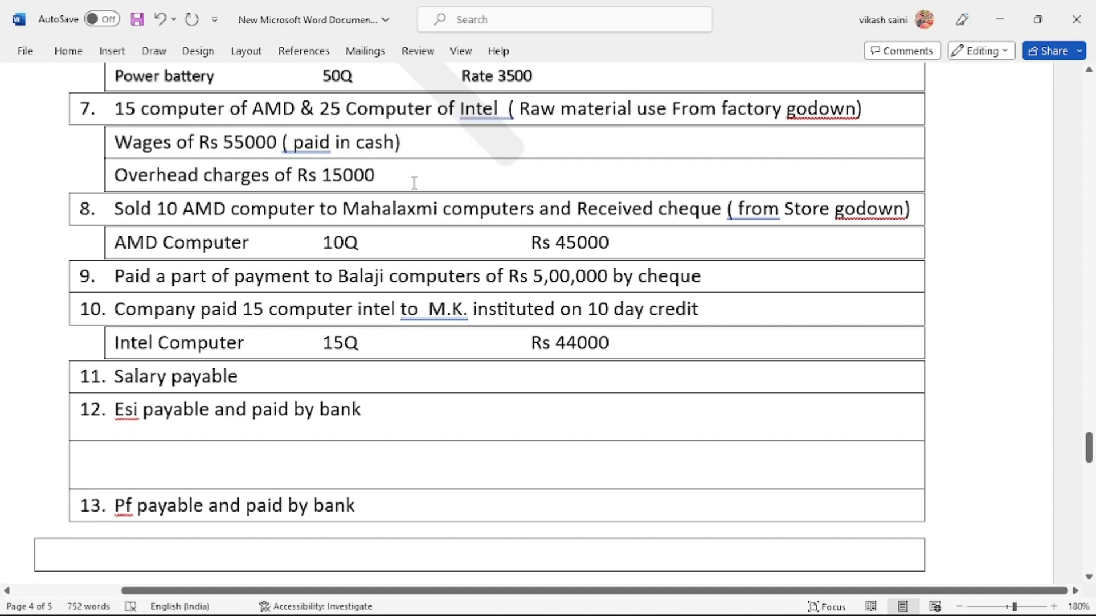
{"action": "key", "text": "BackSpace"}
{"action": "key", "text": "BackSpace"}
{"action": "key", "text": "BackSpace"}
{"action": "key", "text": "BackSpace"}
{"action": "key", "text": "BackSpace"}
{"action": "type", "text": "15000"}
{"action": "key", "text": "ctrl+s"}
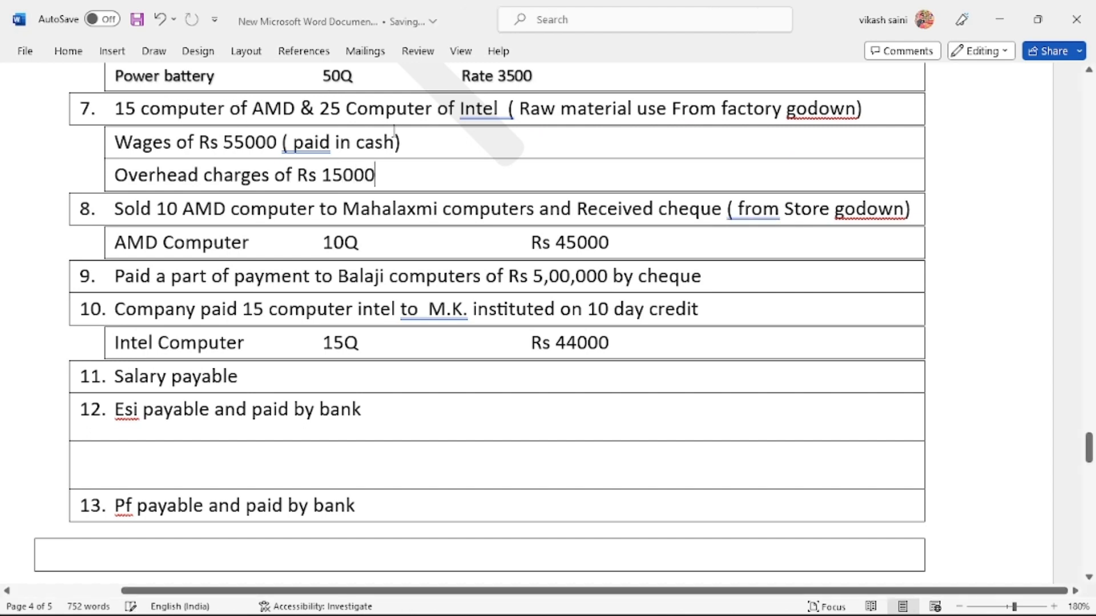
{"action": "key", "text": "alt+Tab"}
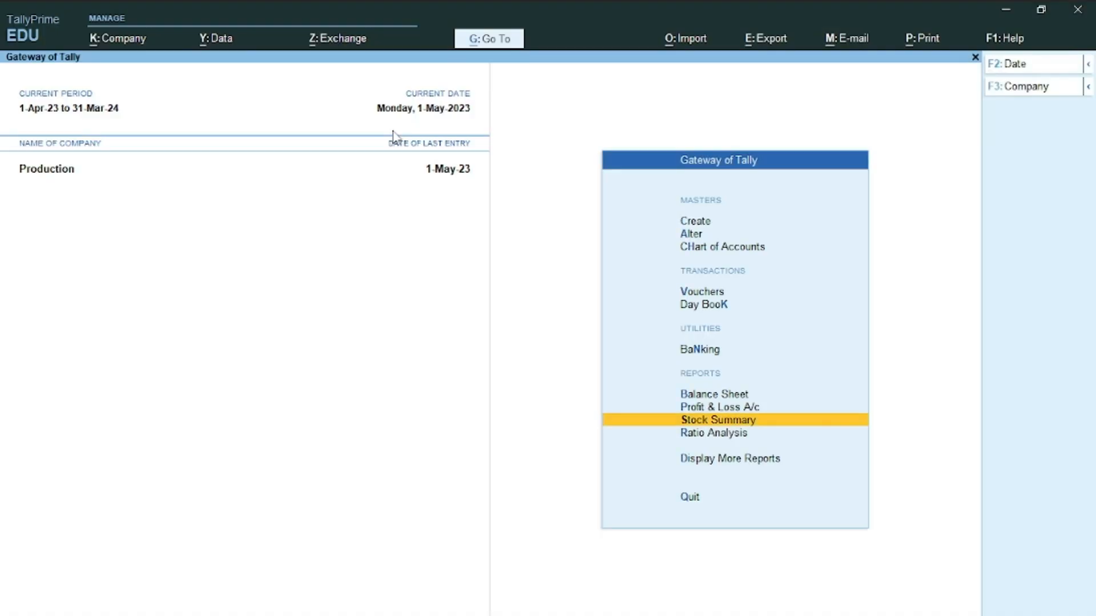
- Start a new voucher type named 'Manufactring'
{"action": "key", "text": "Up"}
{"action": "key", "text": "Up"}
{"action": "key", "text": "Up"}
{"action": "key", "text": "Up"}
{"action": "key", "text": "Up"}
{"action": "key", "text": "Up"}
{"action": "key", "text": "Up"}
{"action": "key", "text": "Up"}
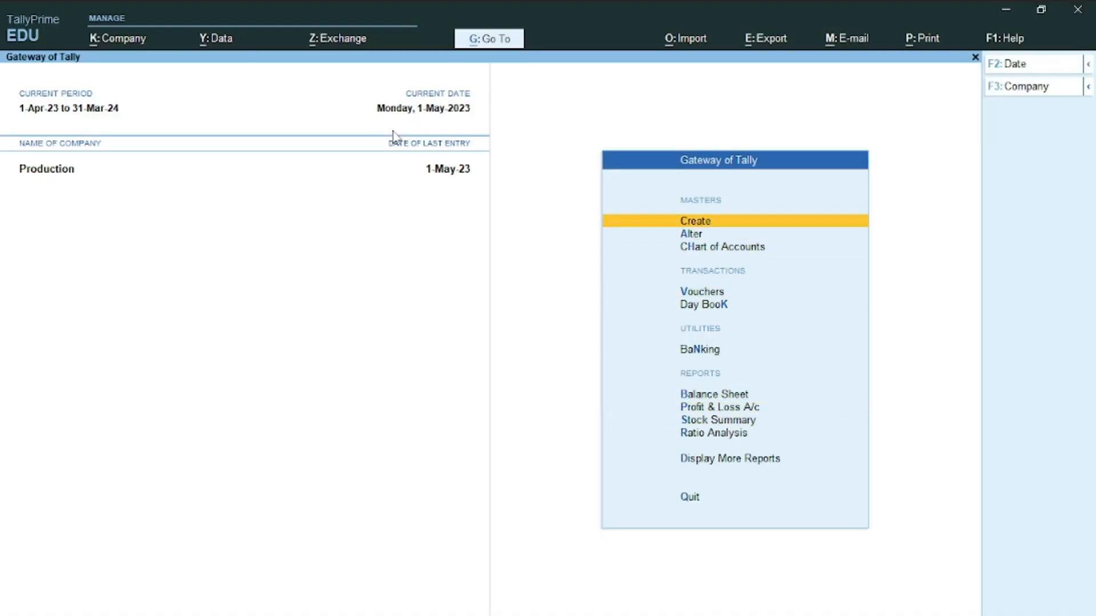
{"action": "key", "text": "Return"}
{"action": "key", "text": "Down"}
{"action": "key", "text": "Down"}
{"action": "key", "text": "Down"}
{"action": "key", "text": "Down"}
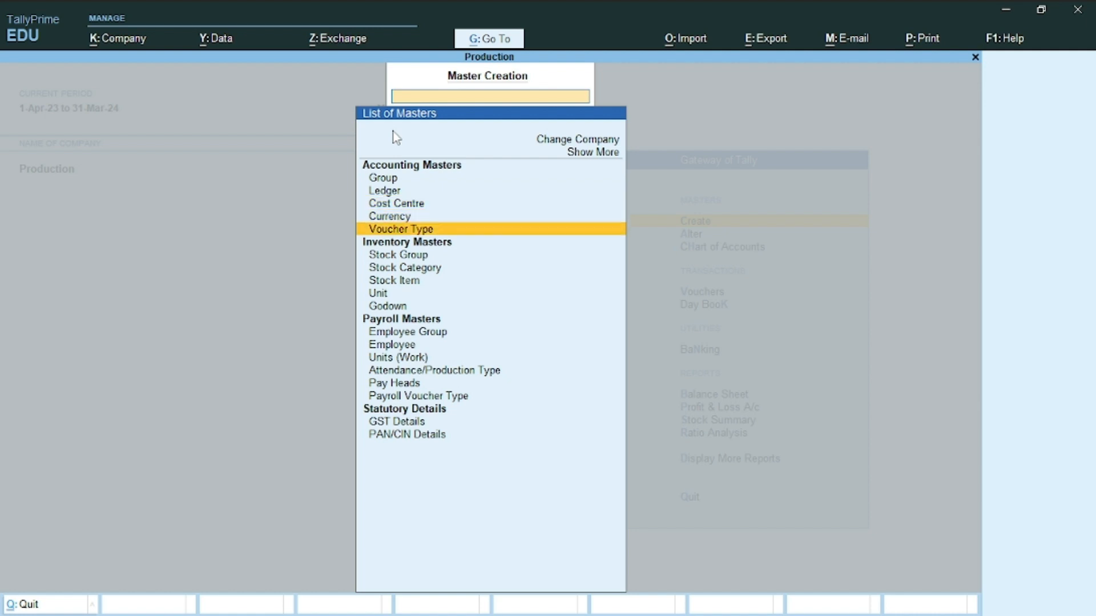
{"action": "key", "text": "Return"}
{"action": "type", "text": "Ma"}
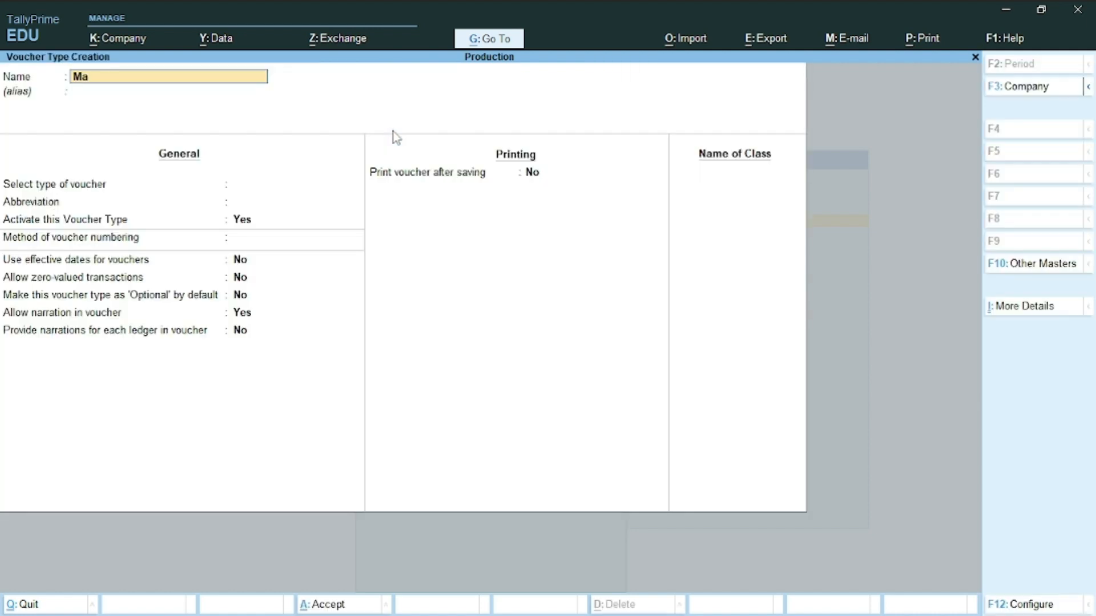
{"action": "type", "text": "nufactring"}
{"action": "key", "text": "Return"}
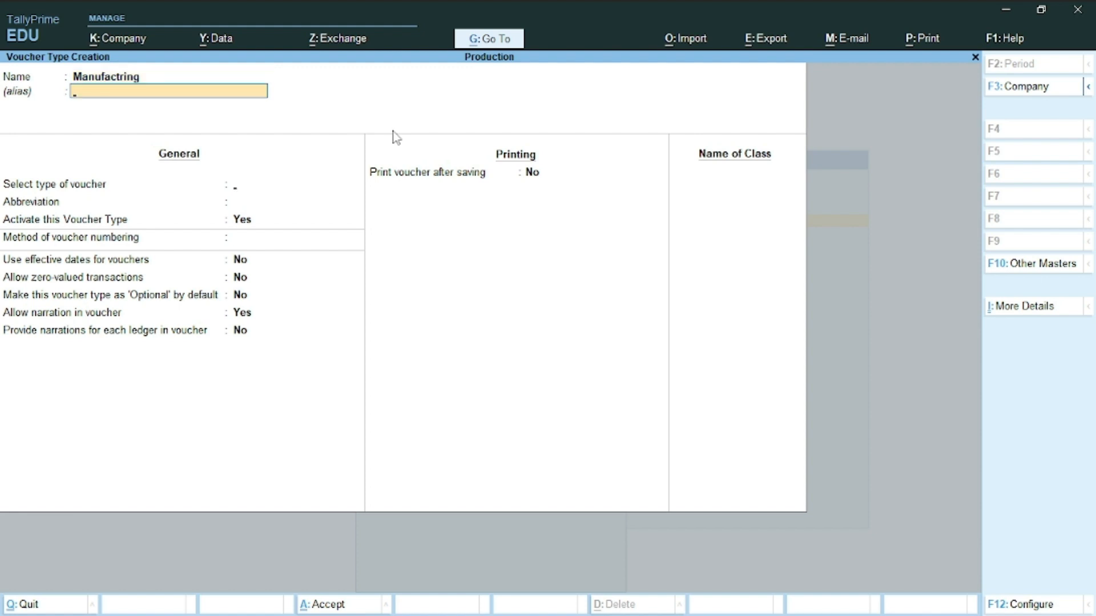
{"action": "key", "text": "Return"}
- Base it on Stock Journal with automatic numbering and Use as a Manufacturing Journal set to Yes
{"action": "key", "text": "BackSpace"}
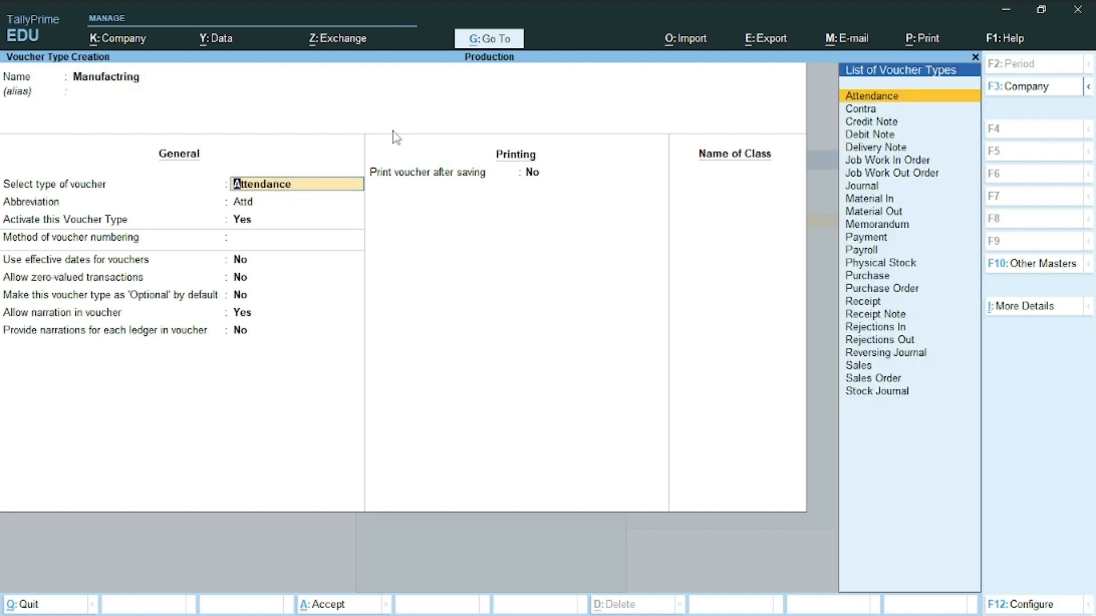
{"action": "type", "text": "Sto"}
{"action": "key", "text": "Return"}
{"action": "key", "text": "Return"}
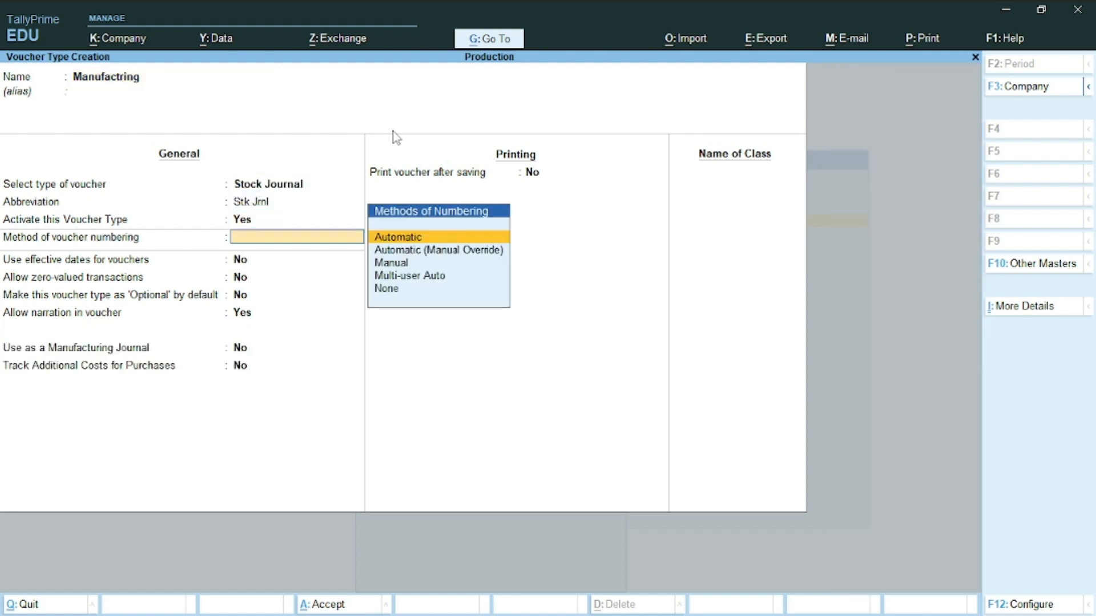
{"action": "key", "text": "Return"}
{"action": "key", "text": "Return"}
{"action": "key", "text": "Return"}
{"action": "key", "text": "Return"}
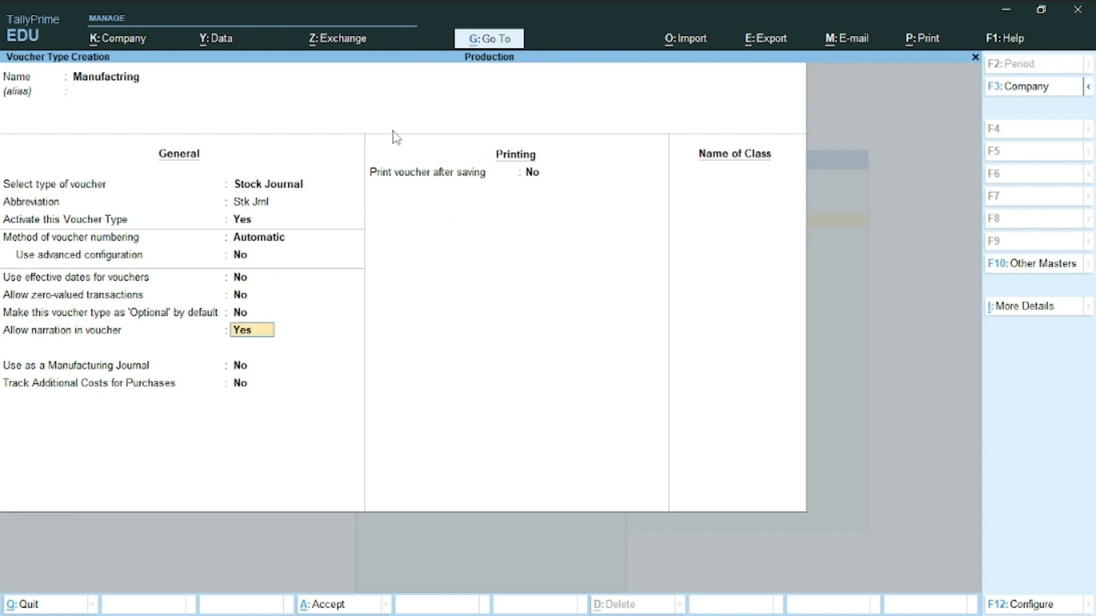
{"action": "key", "text": "Return"}
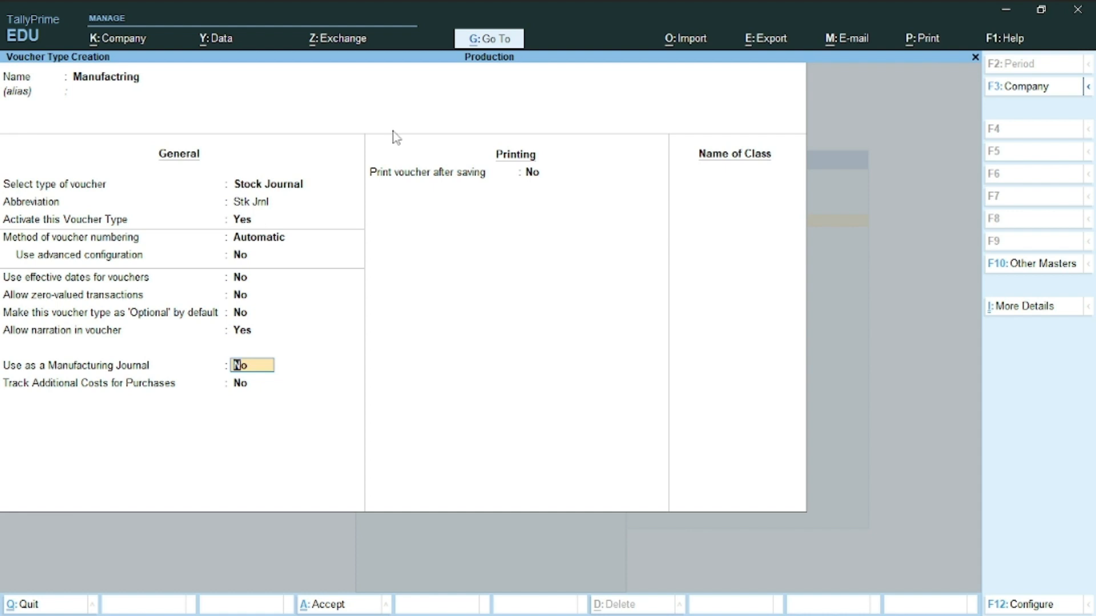
{"action": "type", "text": "y"}
{"action": "key", "text": "Return"}
{"action": "key", "text": "Return"}
{"action": "key", "text": "Return"}
- Save the Manufactring voucher type and return to the Gateway
{"action": "key", "text": "y"}
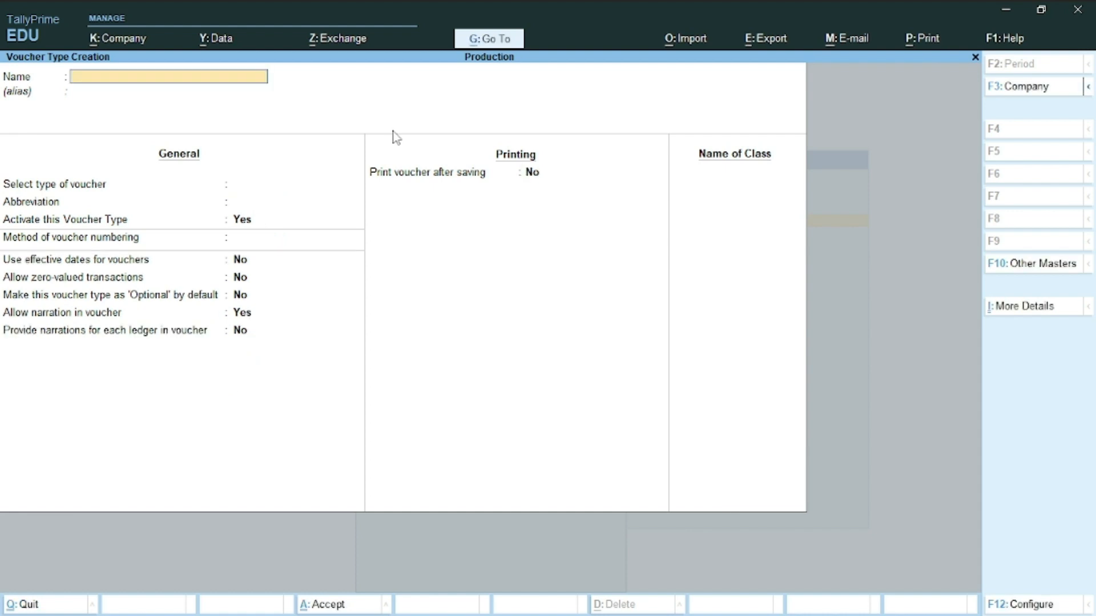
{"action": "key", "text": "Escape"}
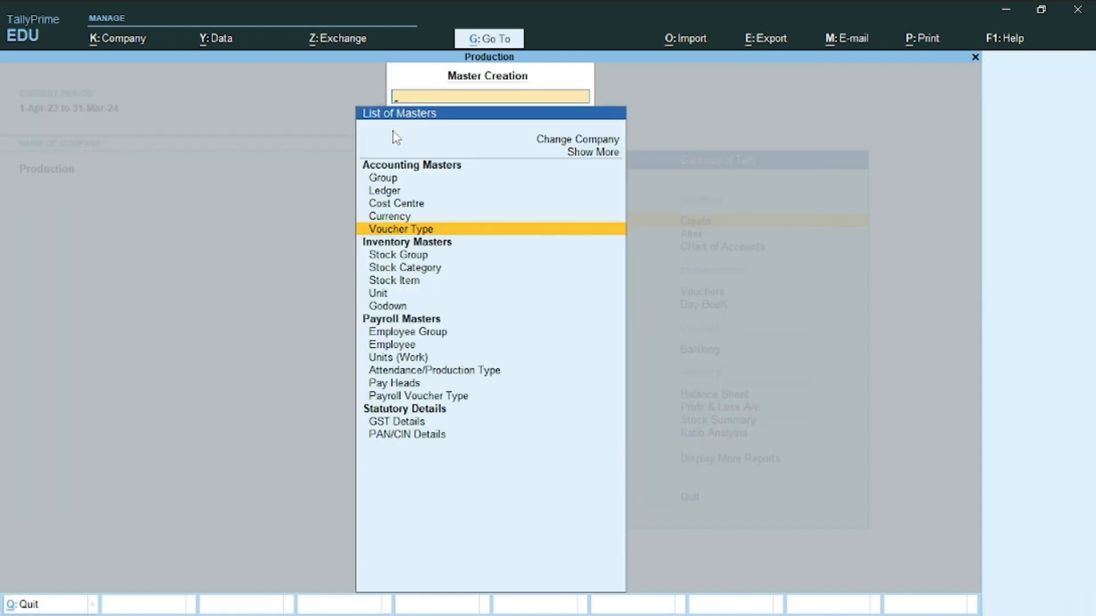
{"action": "key", "text": "Escape"}
- Open voucher entry and switch to a new Manufactring voucher
{"action": "key", "text": "Down"}
{"action": "key", "text": "Down"}
{"action": "key", "text": "Down"}
{"action": "key", "text": "Down"}
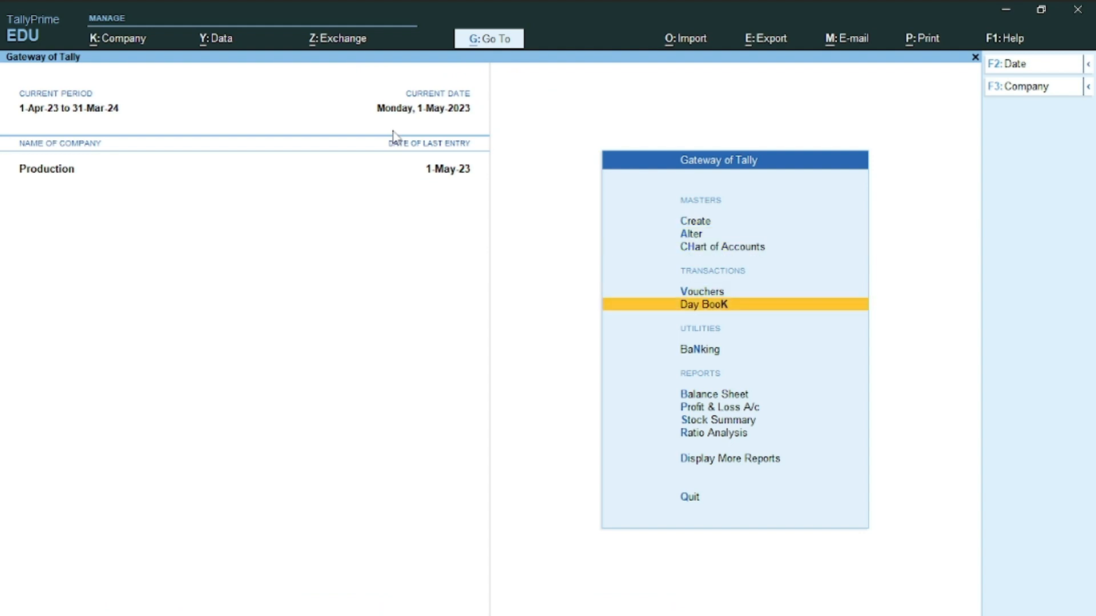
{"action": "key", "text": "Up"}
{"action": "key", "text": "Return"}
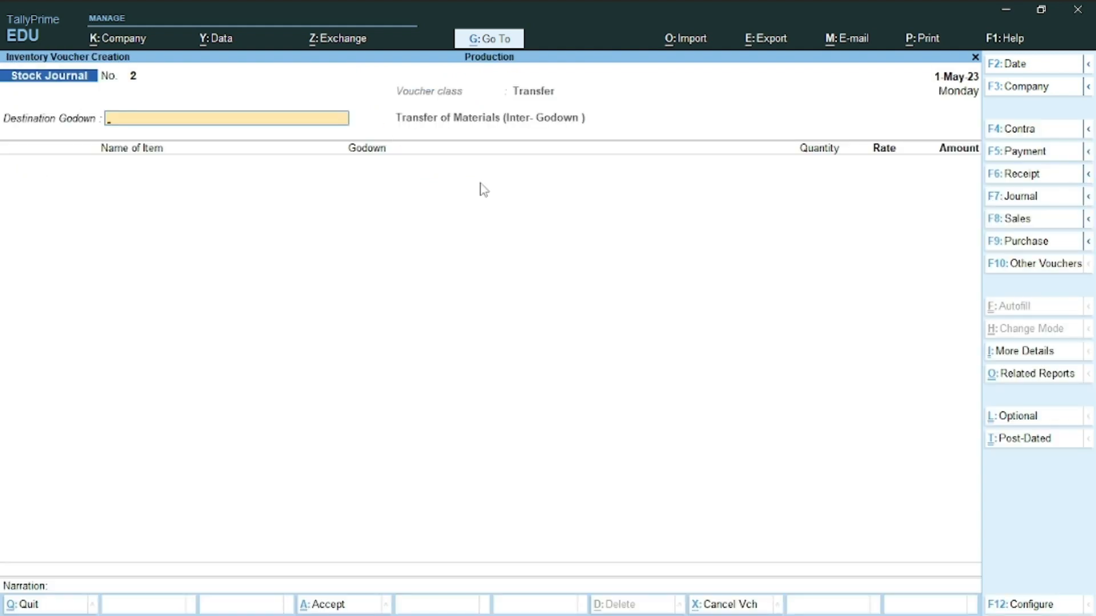
{"action": "left_click", "coordinate": [1033, 263]}
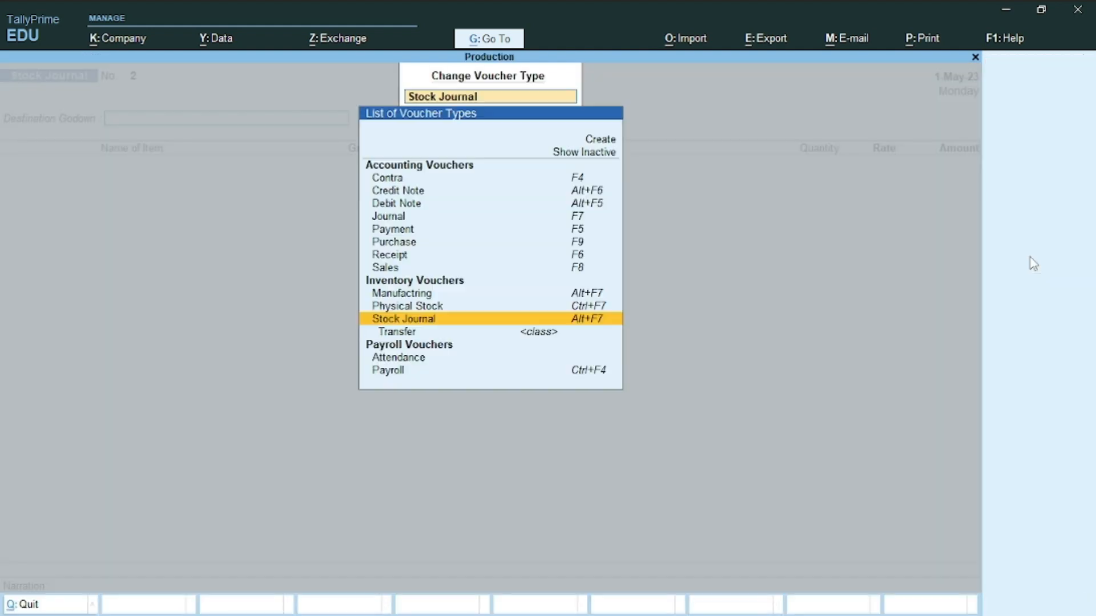
{"action": "key", "text": "Up"}
{"action": "key", "text": "Up"}
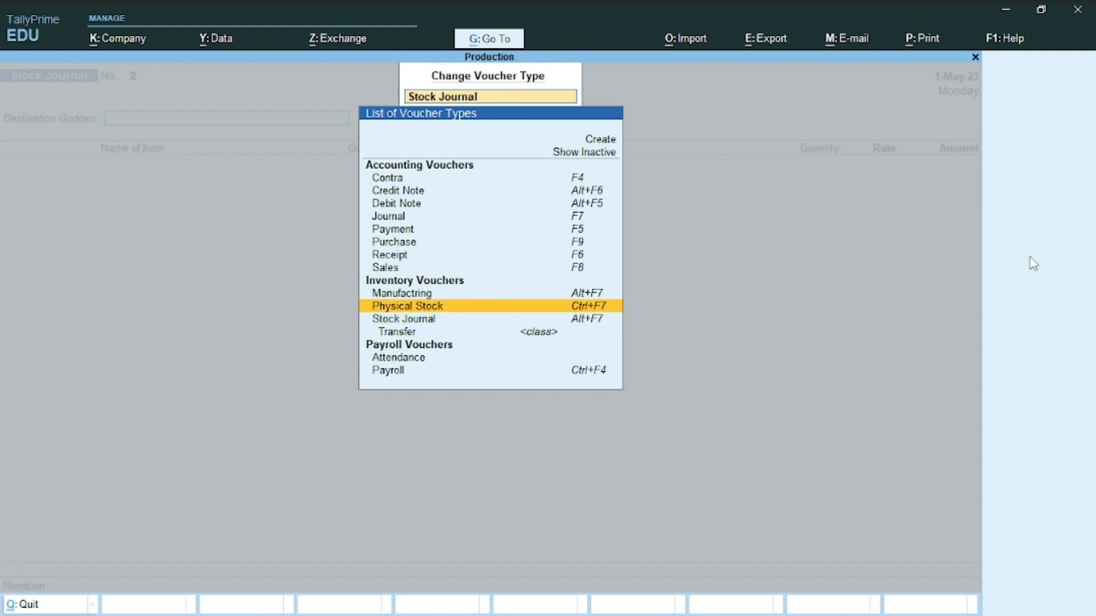
{"action": "key", "text": "Return"}
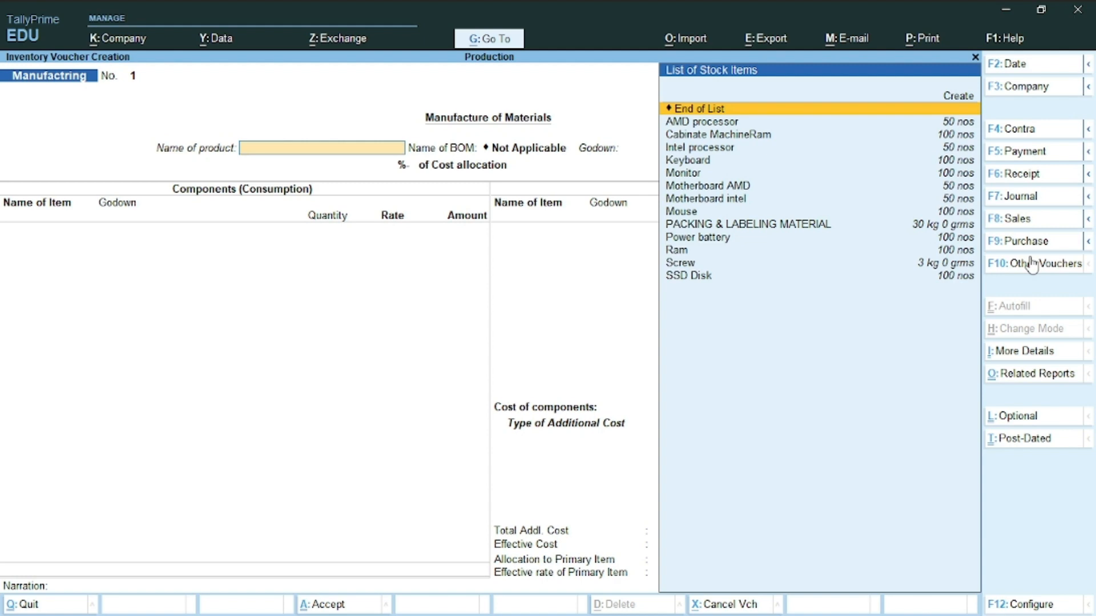
- Create stock item 'AMD COMPUTER' under Primary with unit nos
{"action": "key", "text": "alt+c"}
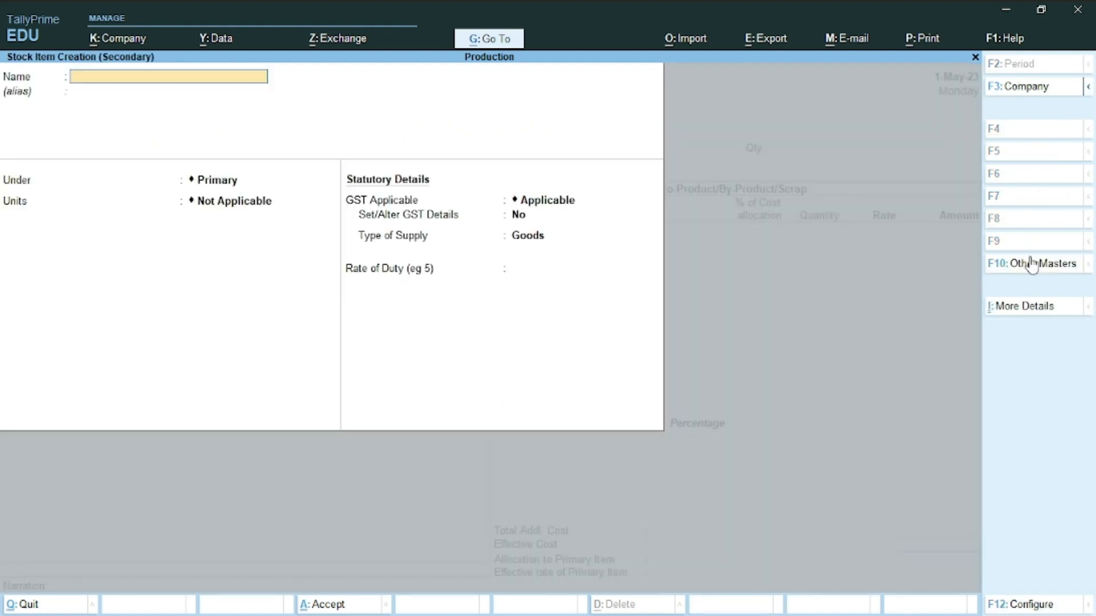
{"action": "type", "text": "AMD COMPUTER"}
{"action": "key", "text": "Return"}
{"action": "key", "text": "Return"}
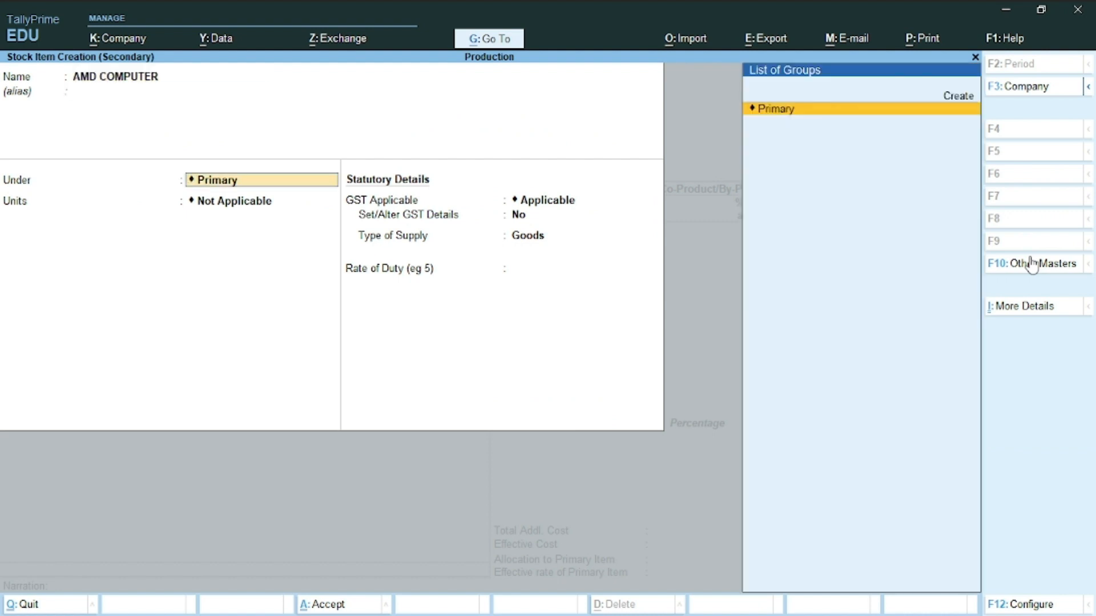
{"action": "key", "text": "Return"}
{"action": "key", "text": "Down"}
{"action": "key", "text": "Down"}
{"action": "key", "text": "Down"}
{"action": "key", "text": "Down"}
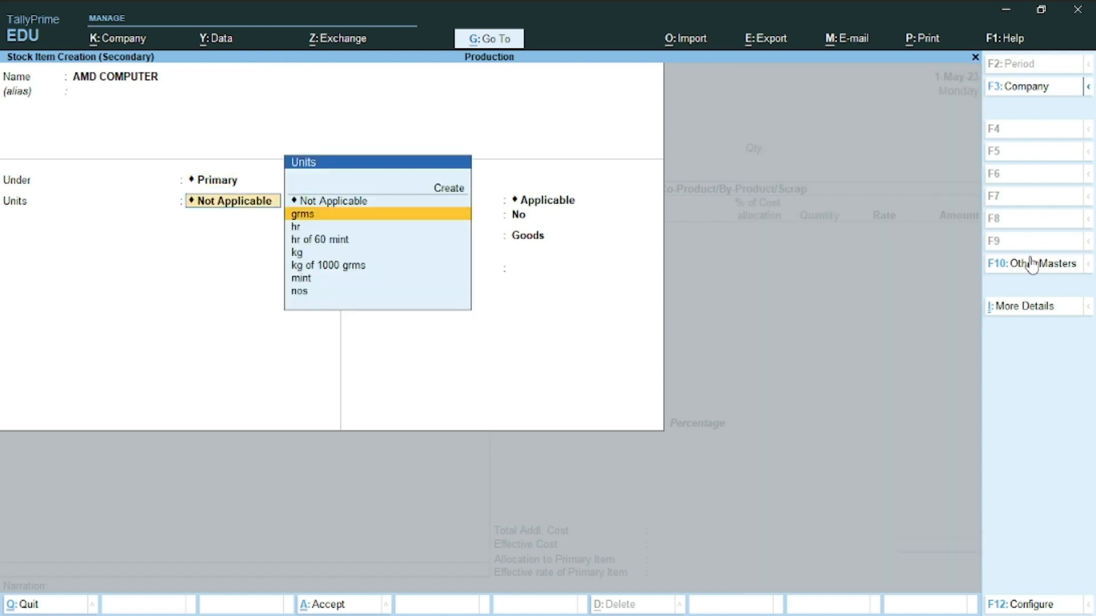
{"action": "key", "text": "Down"}
{"action": "key", "text": "Down"}
{"action": "key", "text": "Down"}
{"action": "key", "text": "Return"}
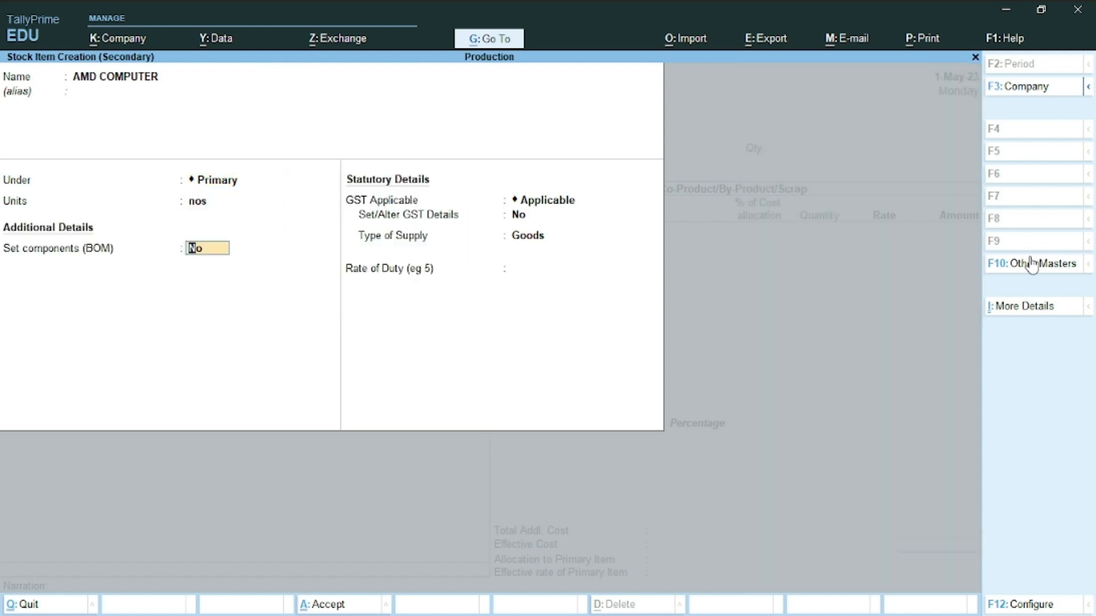
- Enable a bill of materials for it and name the BOM 'AMD'
{"action": "type", "text": "y"}
{"action": "key", "text": "Return"}
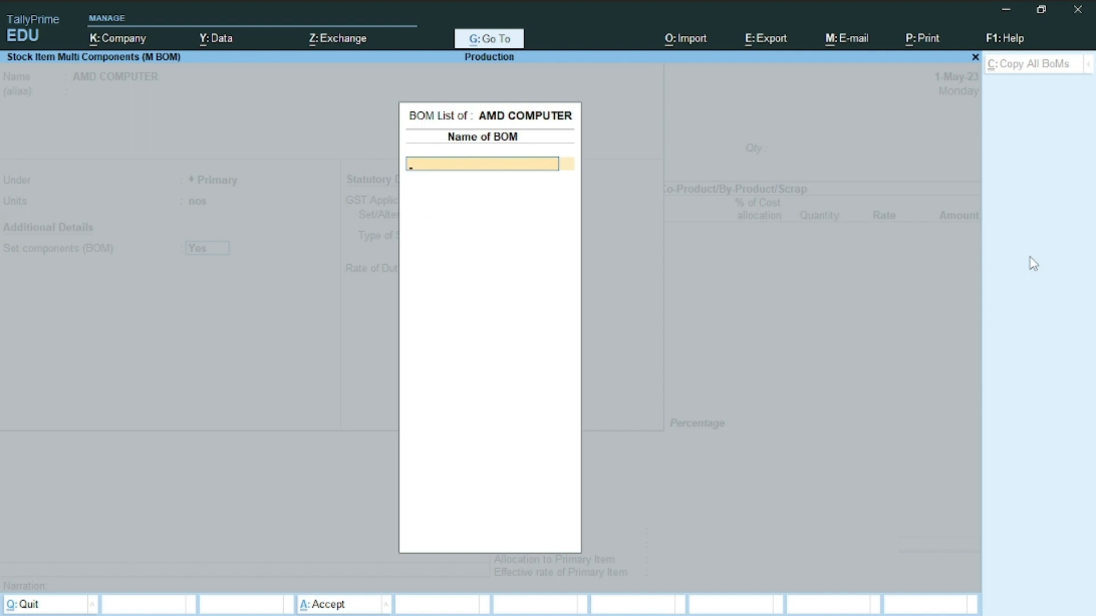
{"action": "type", "text": "AMD"}
{"action": "key", "text": "Return"}
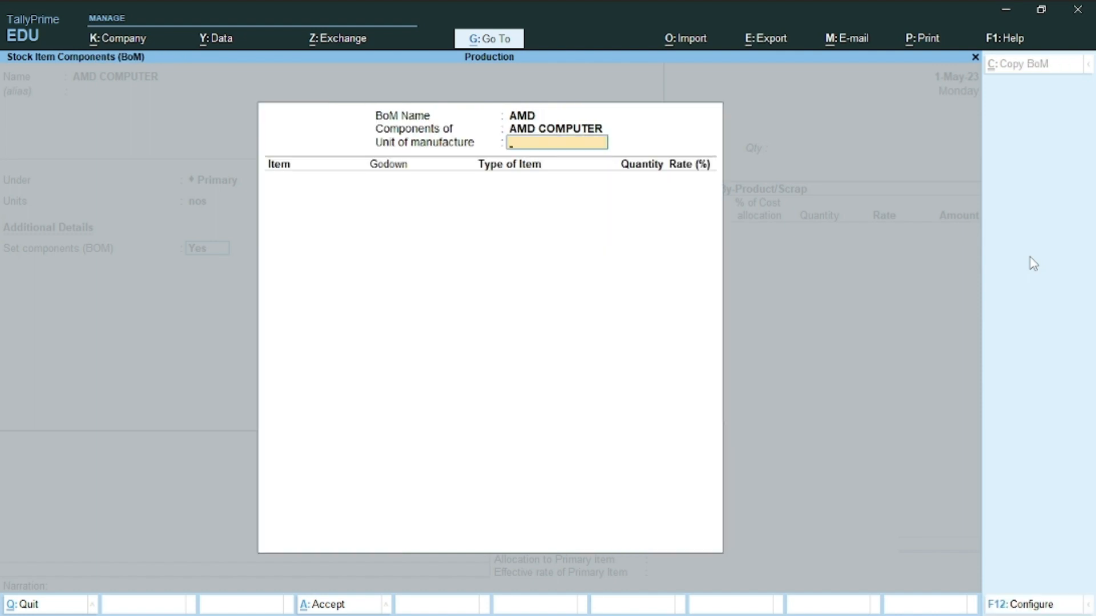
- Set unit of manufacture to 1 nos and add AMD processor and Cabinate MachineRam, 1 each
{"action": "type", "text": "1"}
{"action": "key", "text": "Return"}
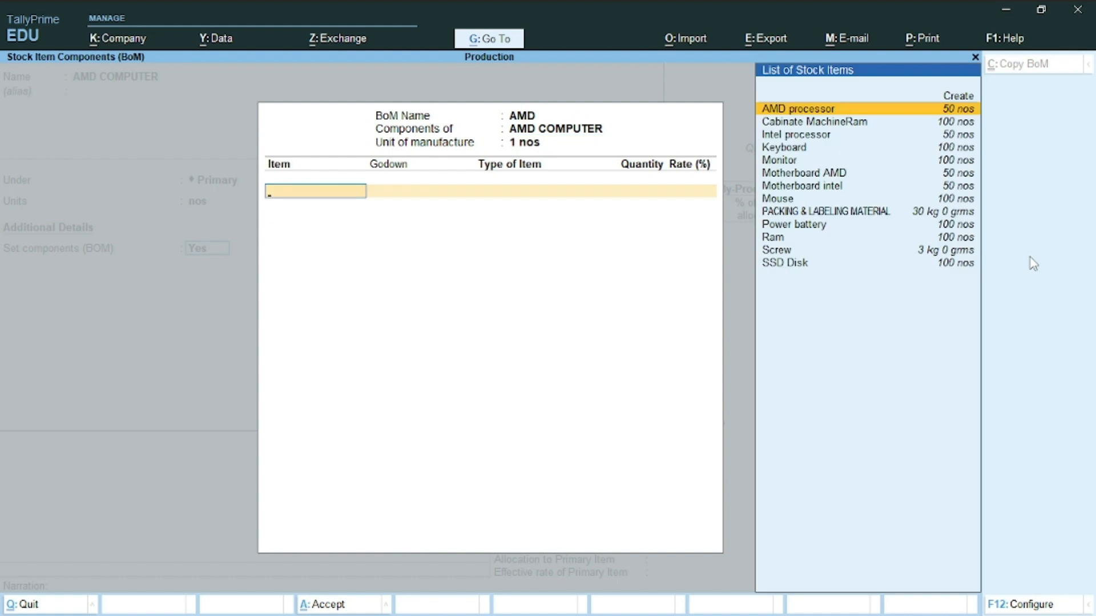
{"action": "key", "text": "Return"}
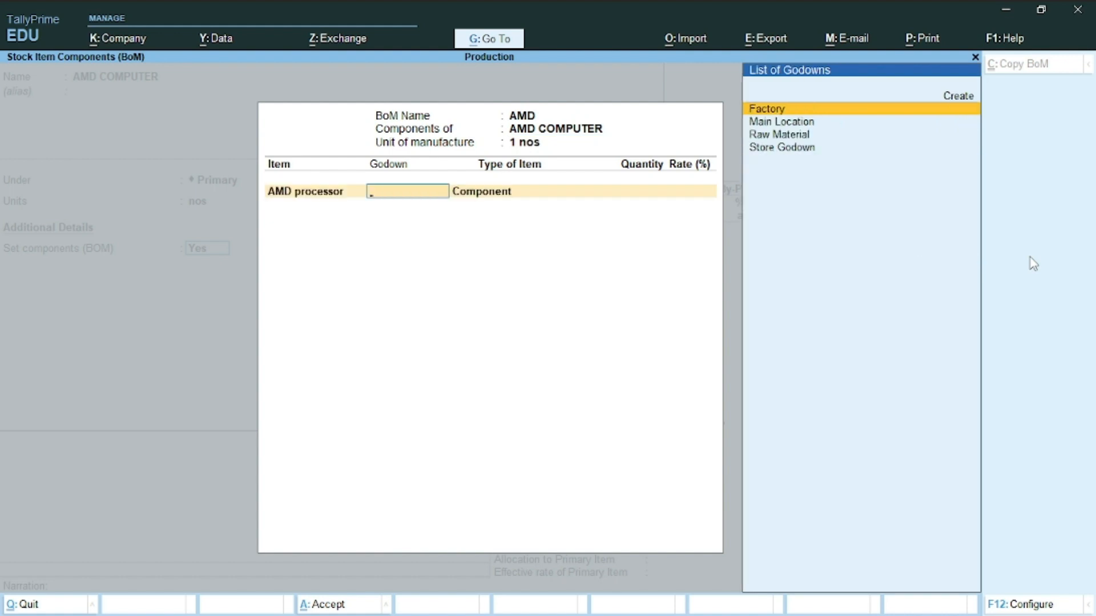
{"action": "key", "text": "Return"}
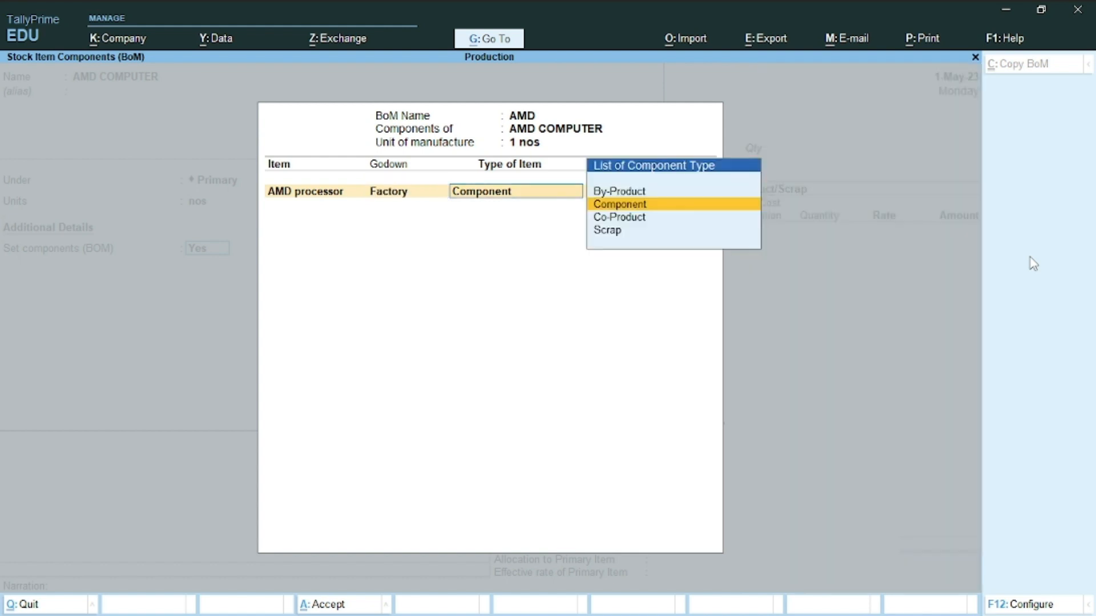
{"action": "key", "text": "Return"}
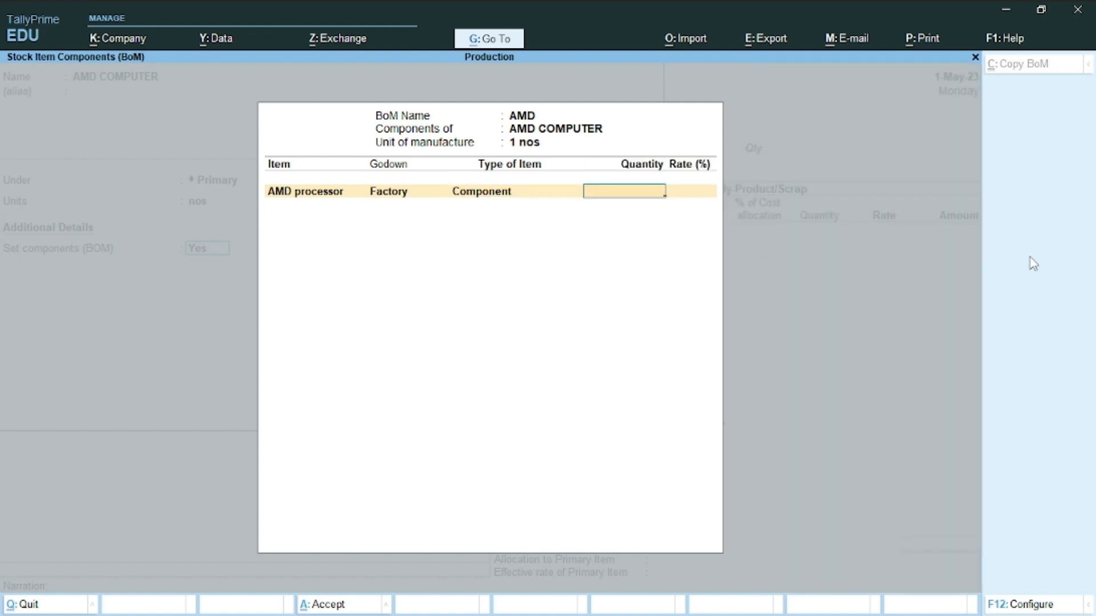
{"action": "type", "text": "1"}
{"action": "key", "text": "Return"}
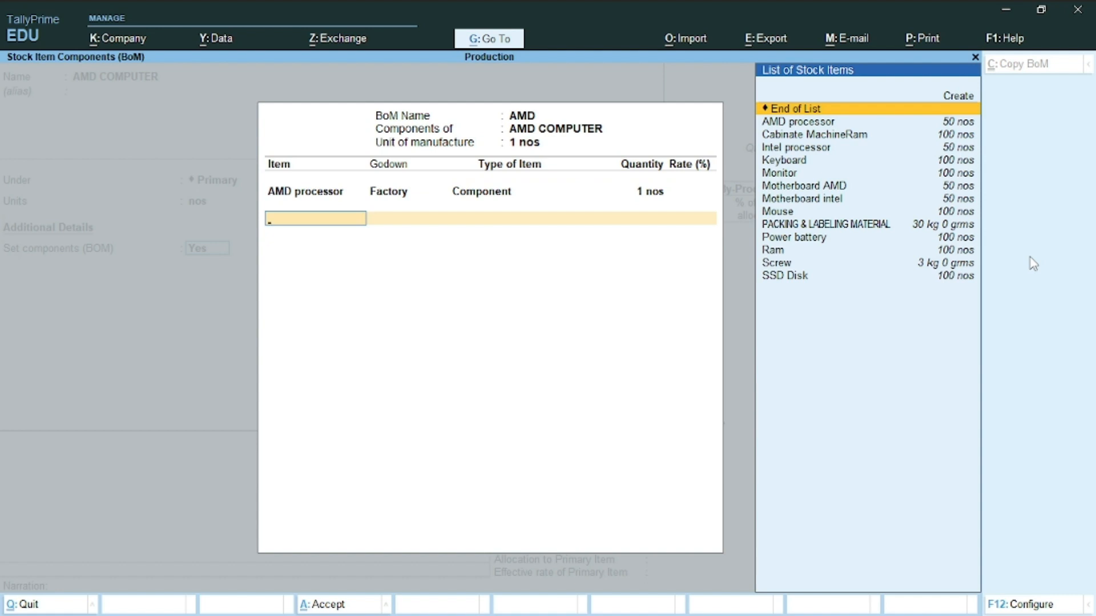
{"action": "key", "text": "Down"}
{"action": "key", "text": "Down"}
{"action": "key", "text": "Return"}
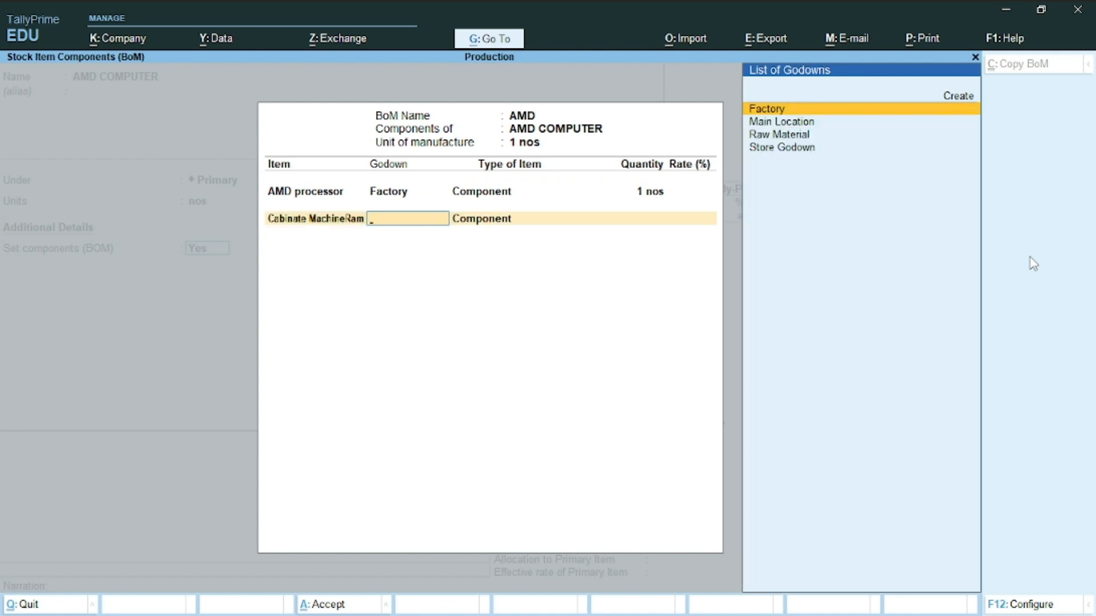
{"action": "key", "text": "Return"}
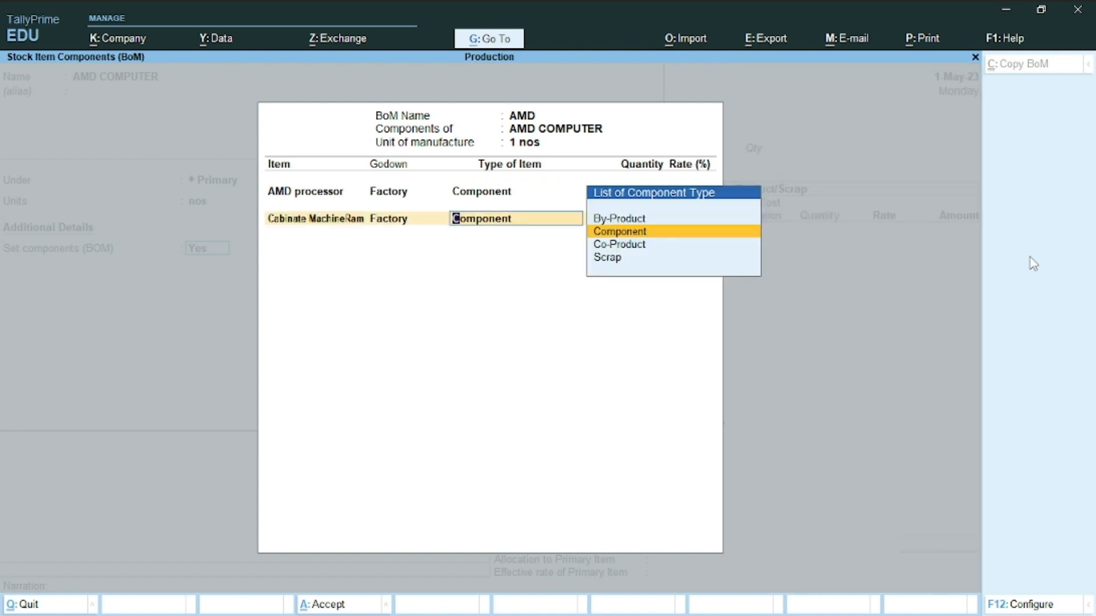
{"action": "key", "text": "Return"}
{"action": "type", "text": "1"}
{"action": "key", "text": "Return"}
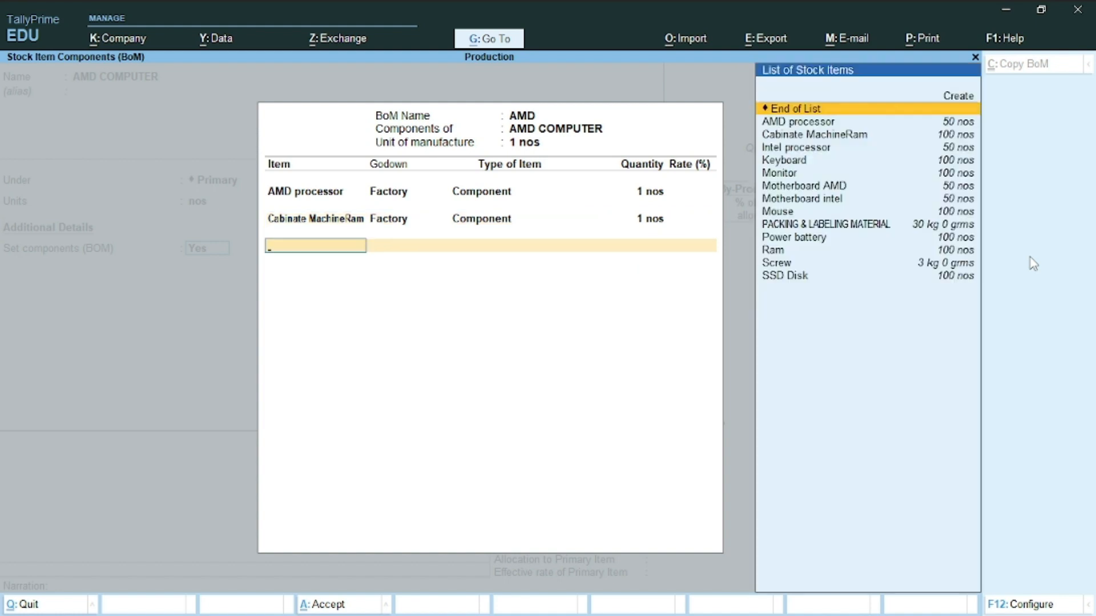
- Add Keyboard and Monitor from Factory as components, 1 nos each
{"action": "key", "text": "Down"}
{"action": "key", "text": "Down"}
{"action": "key", "text": "Down"}
{"action": "key", "text": "Down"}
{"action": "key", "text": "Return"}
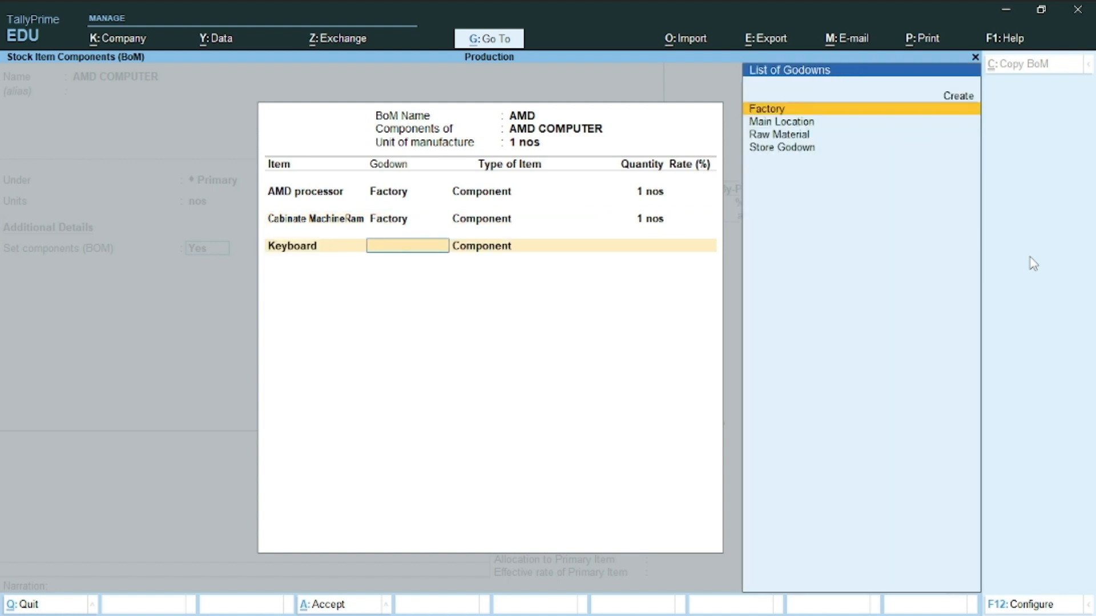
{"action": "key", "text": "Return"}
{"action": "key", "text": "Return"}
{"action": "type", "text": "1"}
{"action": "key", "text": "Return"}
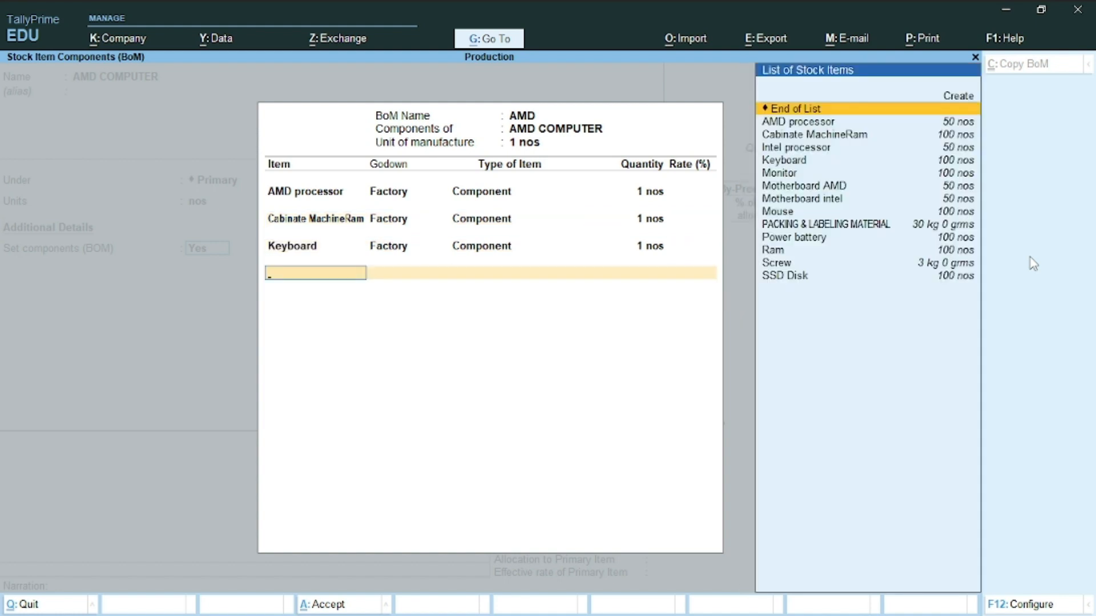
{"action": "key", "text": "Down"}
{"action": "key", "text": "Down"}
{"action": "key", "text": "Down"}
{"action": "key", "text": "Down"}
{"action": "key", "text": "Down"}
{"action": "key", "text": "Return"}
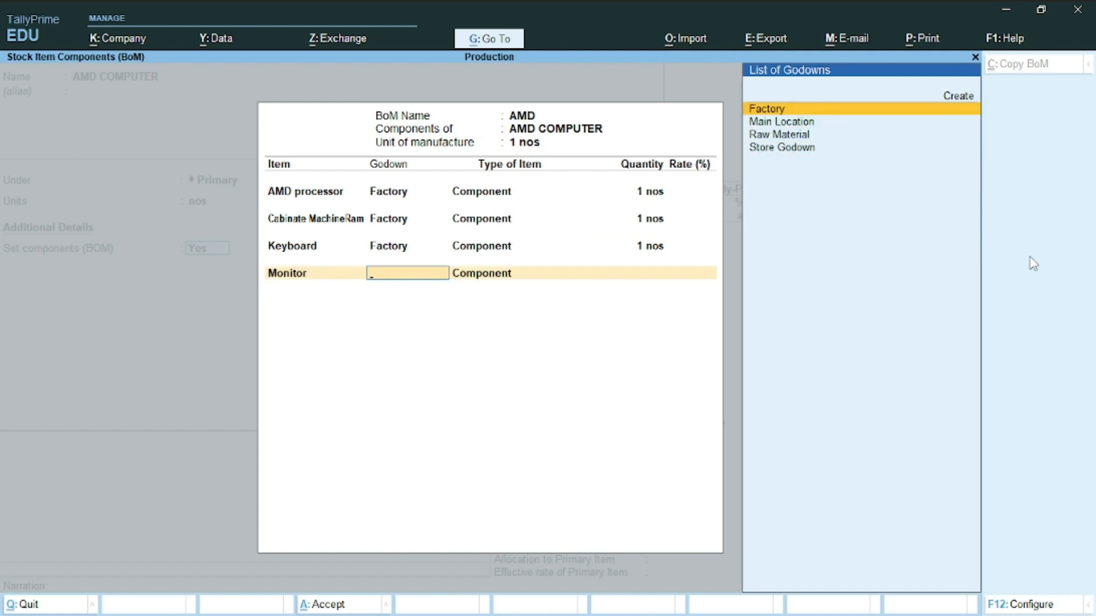
{"action": "key", "text": "Return"}
{"action": "key", "text": "Return"}
{"action": "type", "text": "1"}
{"action": "key", "text": "Return"}
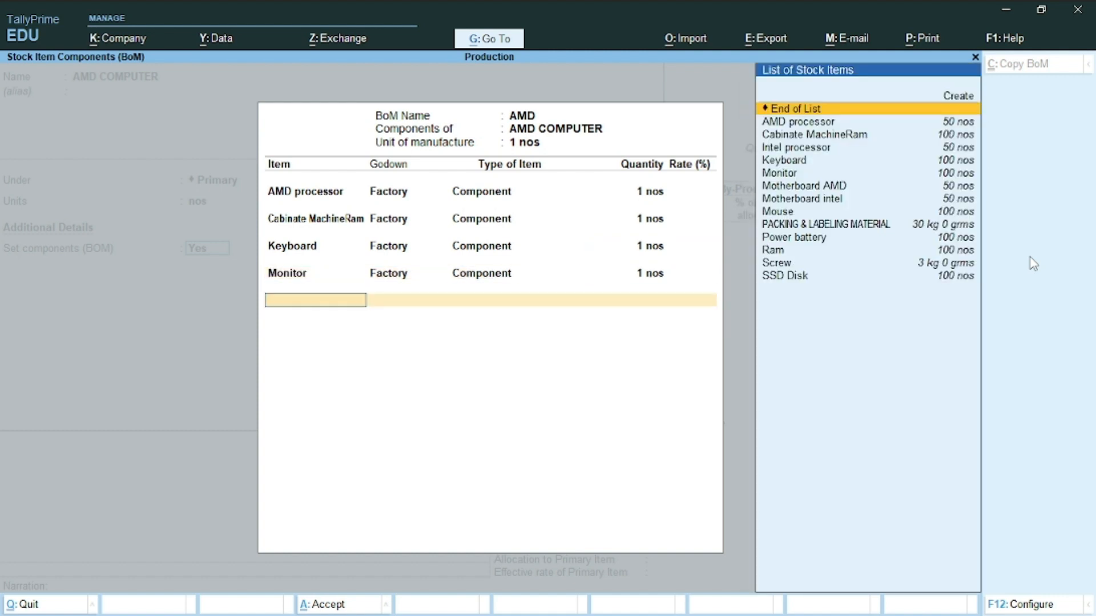
{"action": "key", "text": "Down"}
{"action": "key", "text": "Down"}
{"action": "key", "text": "Down"}
{"action": "key", "text": "Down"}
{"action": "key", "text": "Down"}
{"action": "key", "text": "Down"}
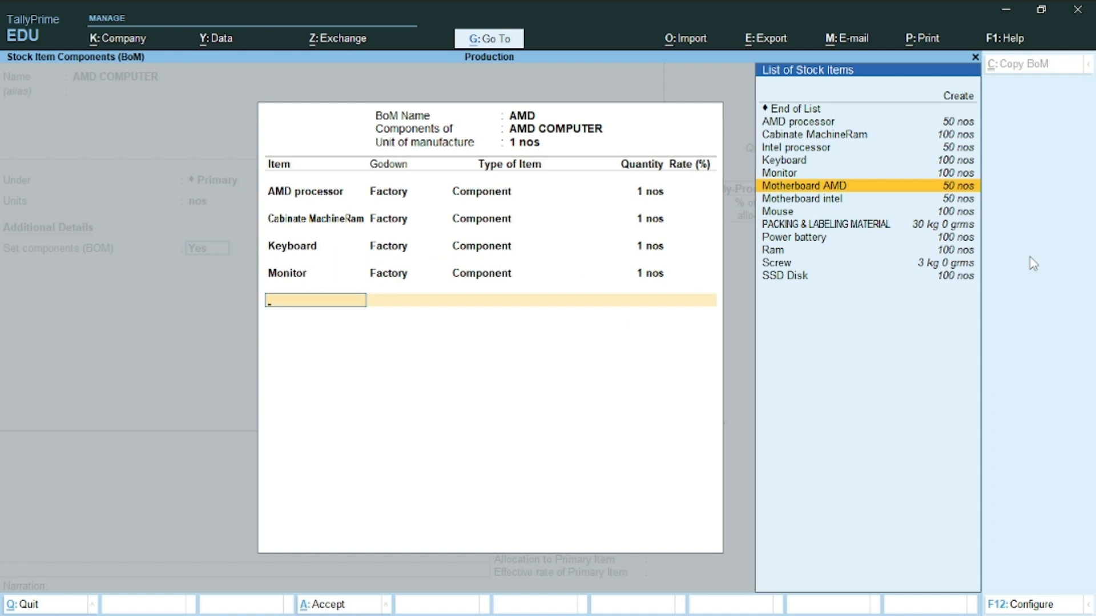
- Add Motherboard AMD and Mouse from Factory, 1 nos each
{"action": "key", "text": "Return"}
{"action": "key", "text": "Return"}
{"action": "key", "text": "Return"}
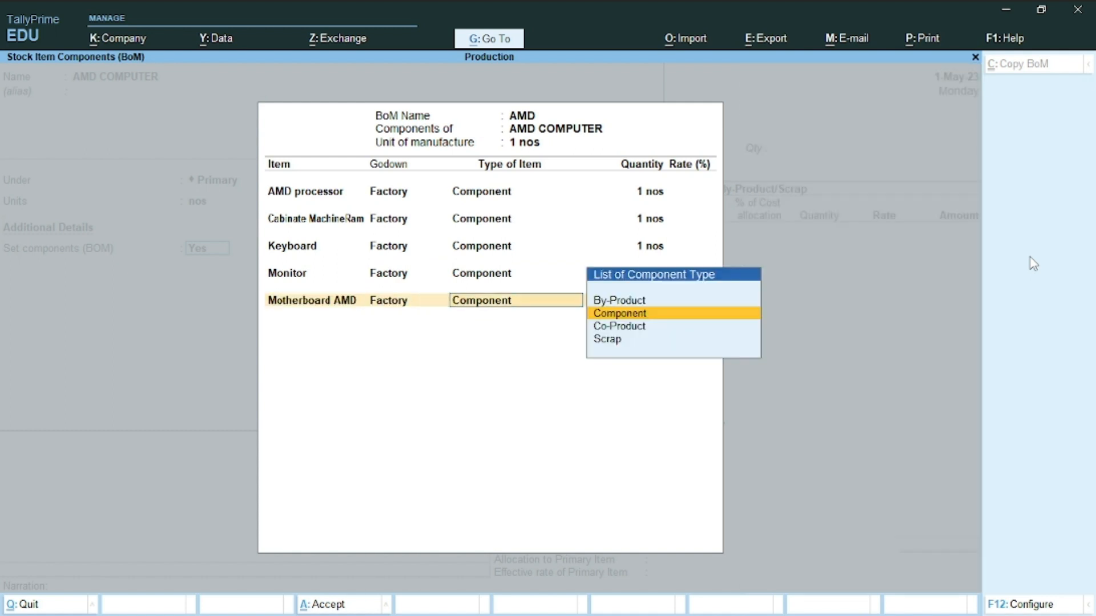
{"action": "type", "text": "1"}
{"action": "key", "text": "Return"}
{"action": "key", "text": "Down"}
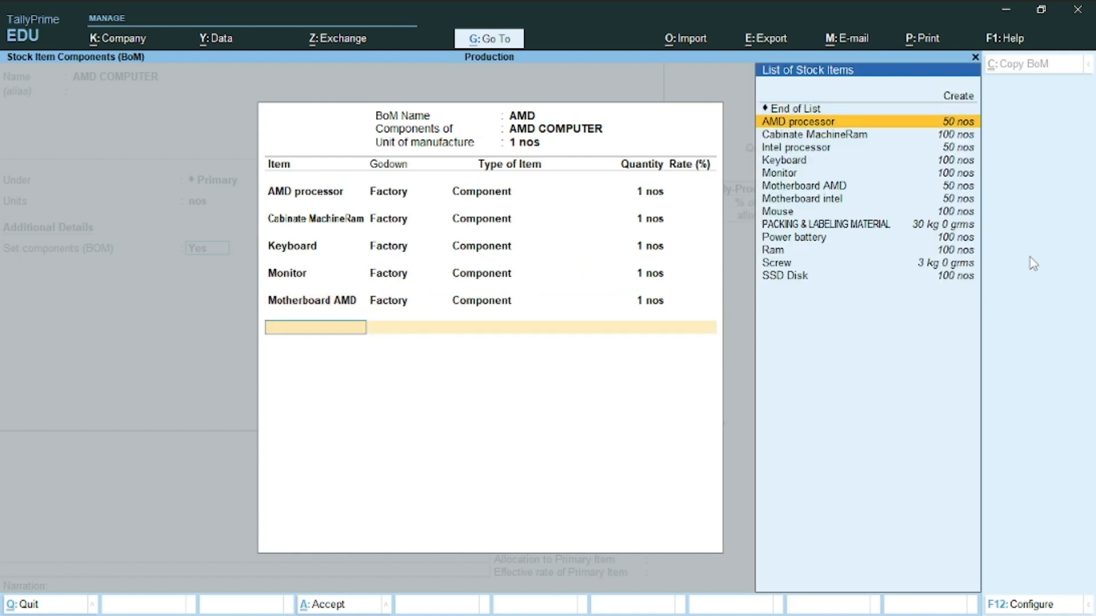
{"action": "key", "text": "Down"}
{"action": "key", "text": "Down"}
{"action": "key", "text": "Down"}
{"action": "key", "text": "Down"}
{"action": "key", "text": "Down"}
{"action": "key", "text": "Down"}
{"action": "key", "text": "Down"}
{"action": "key", "text": "Return"}
{"action": "key", "text": "Return"}
{"action": "key", "text": "Return"}
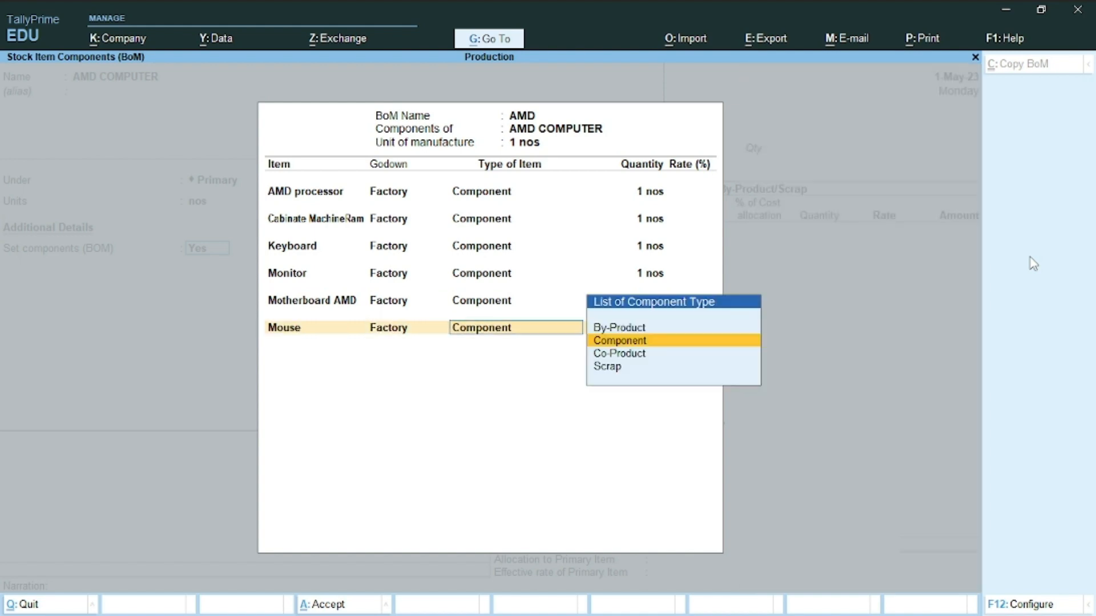
{"action": "type", "text": "1"}
{"action": "key", "text": "Return"}
- Add Ram and SSD Disk from Factory as components, 1 nos each
{"action": "key", "text": "Down"}
{"action": "key", "text": "Down"}
{"action": "key", "text": "Down"}
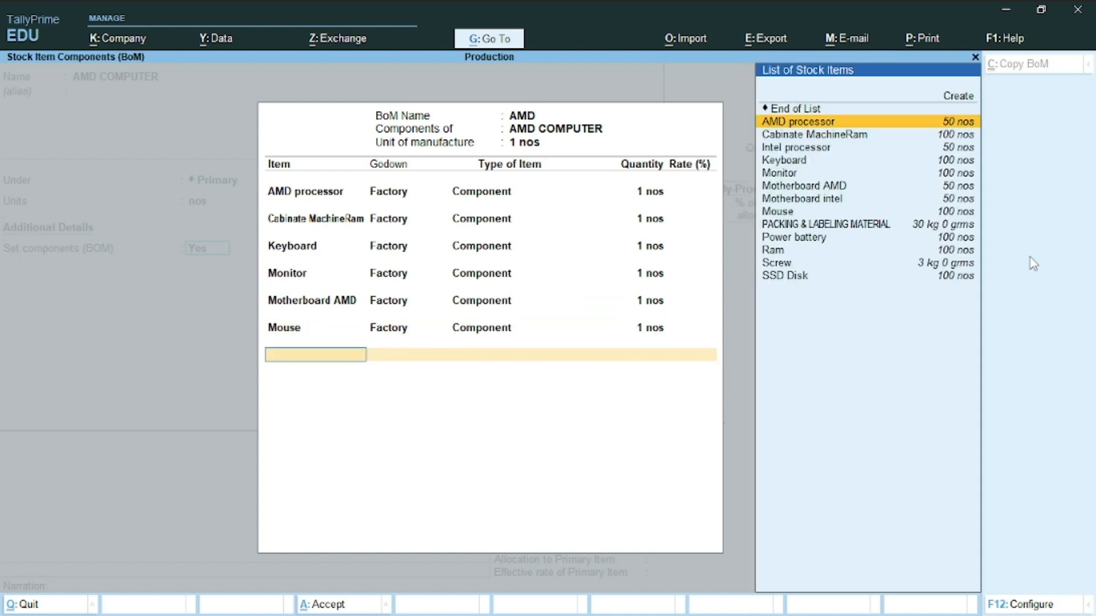
{"action": "key", "text": "Down"}
{"action": "key", "text": "Down"}
{"action": "key", "text": "Down"}
{"action": "key", "text": "Down"}
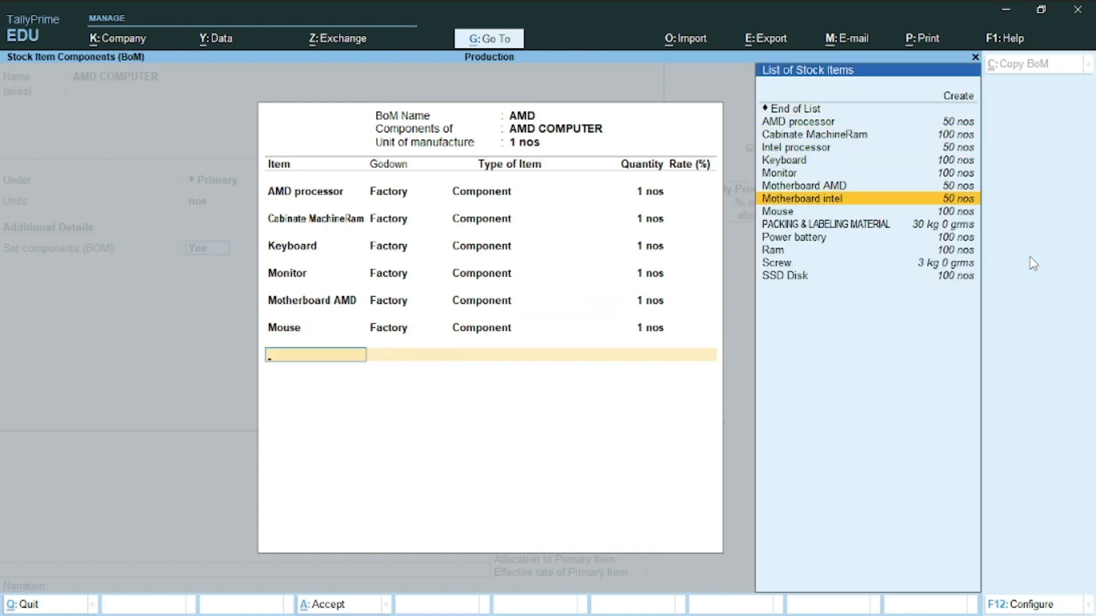
{"action": "key", "text": "Down"}
{"action": "key", "text": "Down"}
{"action": "key", "text": "Down"}
{"action": "key", "text": "Down"}
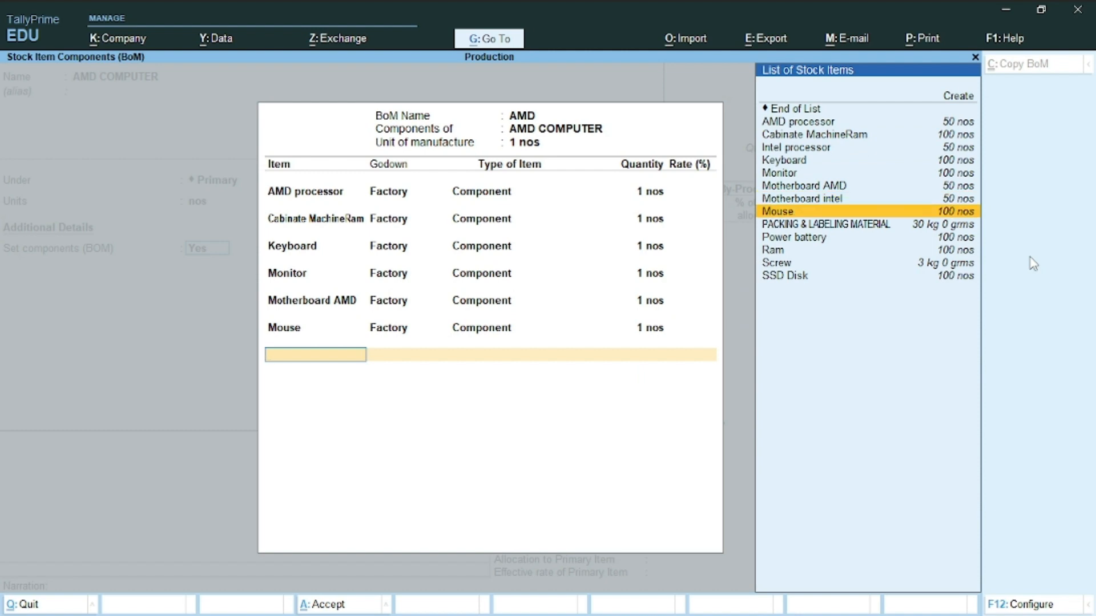
{"action": "key", "text": "Return"}
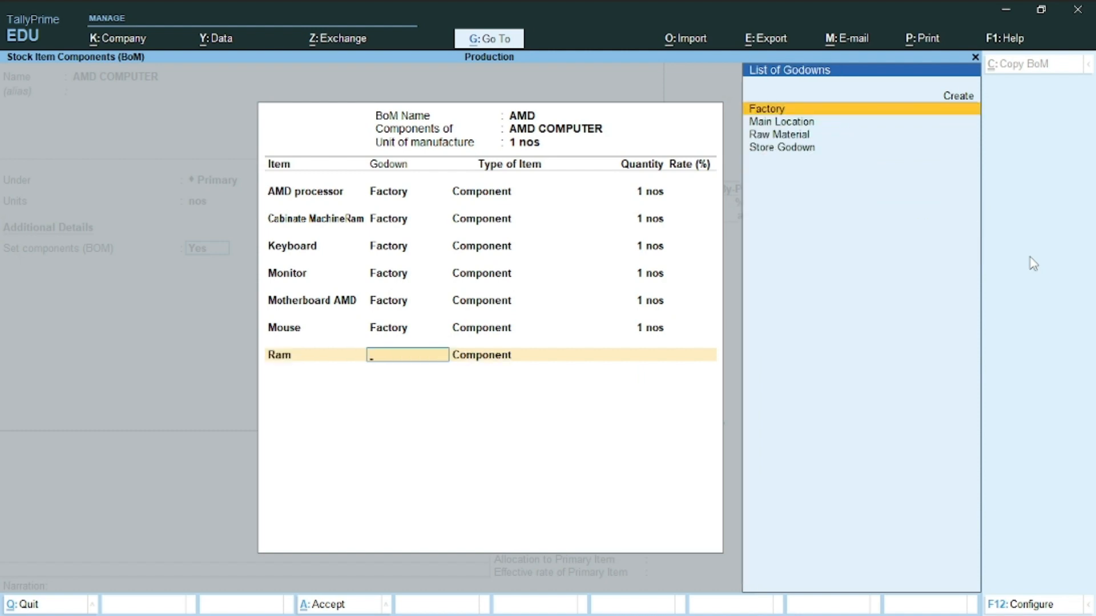
{"action": "key", "text": "Return"}
{"action": "key", "text": "Return"}
{"action": "type", "text": "1"}
{"action": "key", "text": "Return"}
{"action": "key", "text": "Down"}
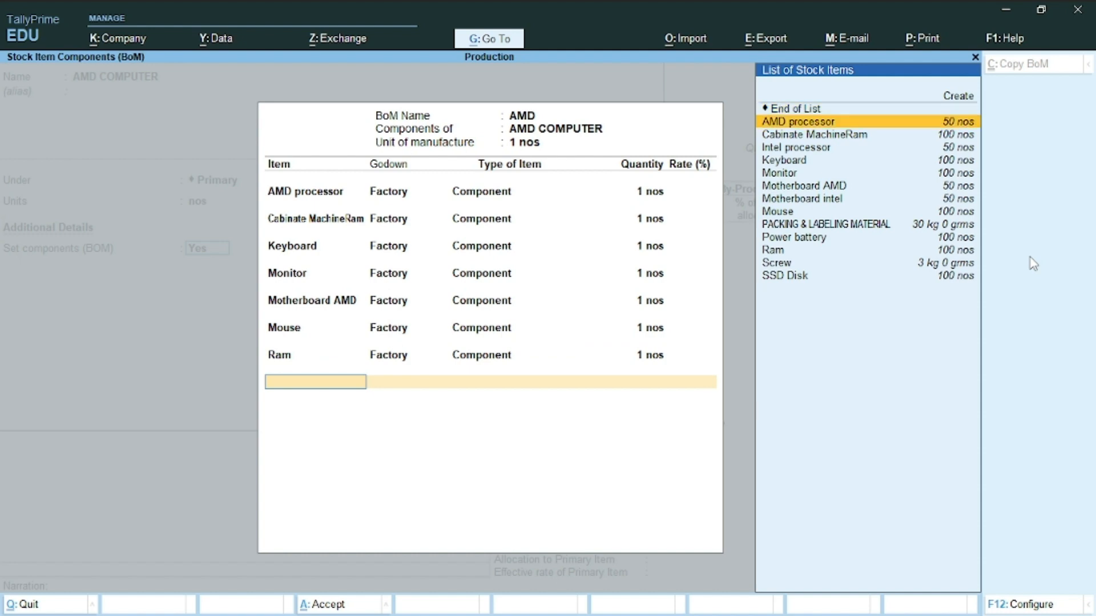
{"action": "key", "text": "Down"}
{"action": "key", "text": "Down"}
{"action": "key", "text": "Down"}
{"action": "key", "text": "Down"}
{"action": "key", "text": "Down"}
{"action": "key", "text": "Down"}
{"action": "key", "text": "Down"}
{"action": "key", "text": "Down"}
{"action": "key", "text": "Down"}
{"action": "key", "text": "Down"}
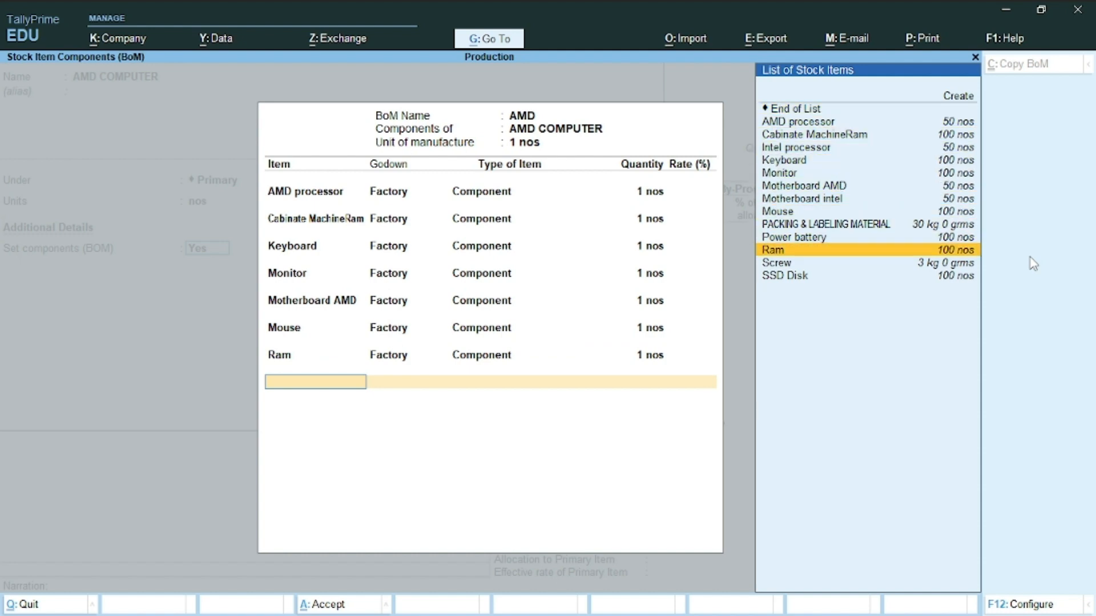
{"action": "key", "text": "Down"}
{"action": "key", "text": "Down"}
{"action": "key", "text": "Return"}
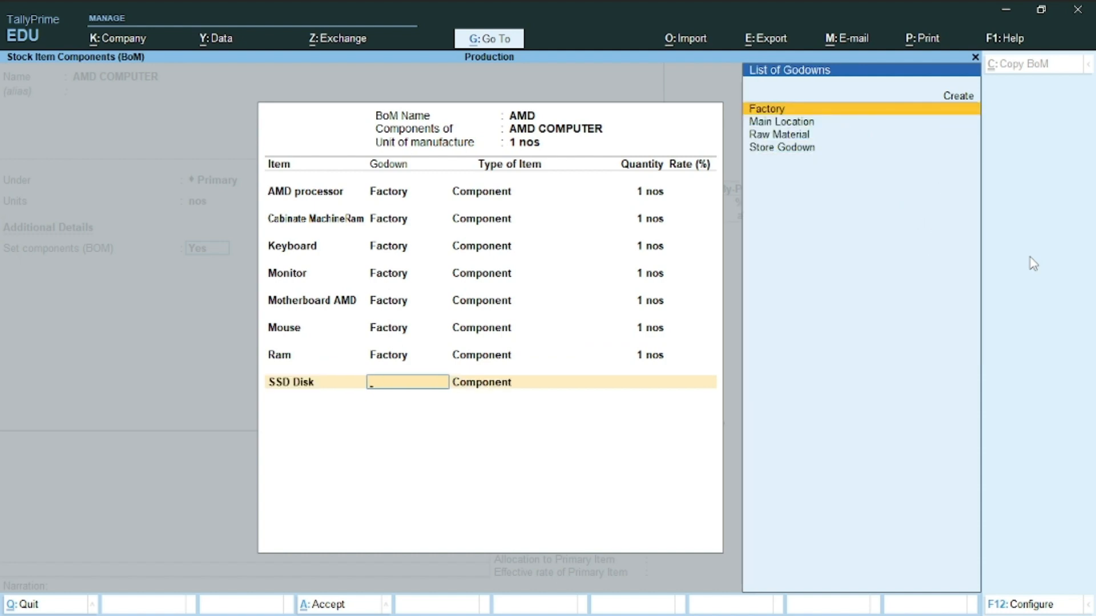
{"action": "key", "text": "Return"}
{"action": "key", "text": "Return"}
{"action": "type", "text": "1"}
{"action": "key", "text": "Return"}
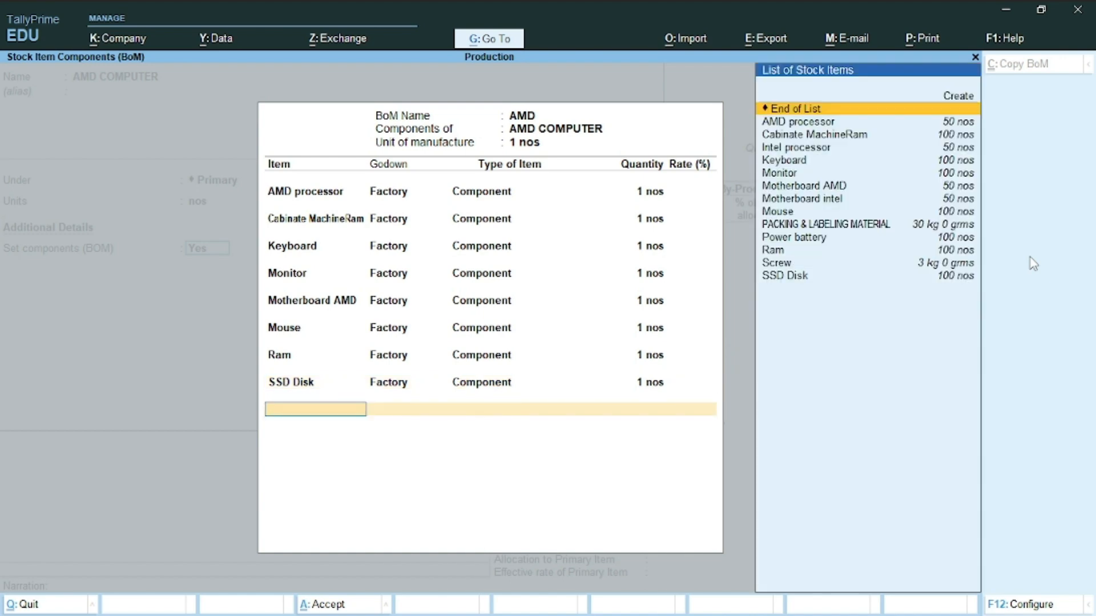
- Add Power battery at 1 nos and PACKING & LABELING MATERIAL at 0.120 kg
{"action": "key", "text": "Down"}
{"action": "key", "text": "Down"}
{"action": "key", "text": "Down"}
{"action": "key", "text": "Down"}
{"action": "key", "text": "Down"}
{"action": "key", "text": "Down"}
{"action": "key", "text": "Down"}
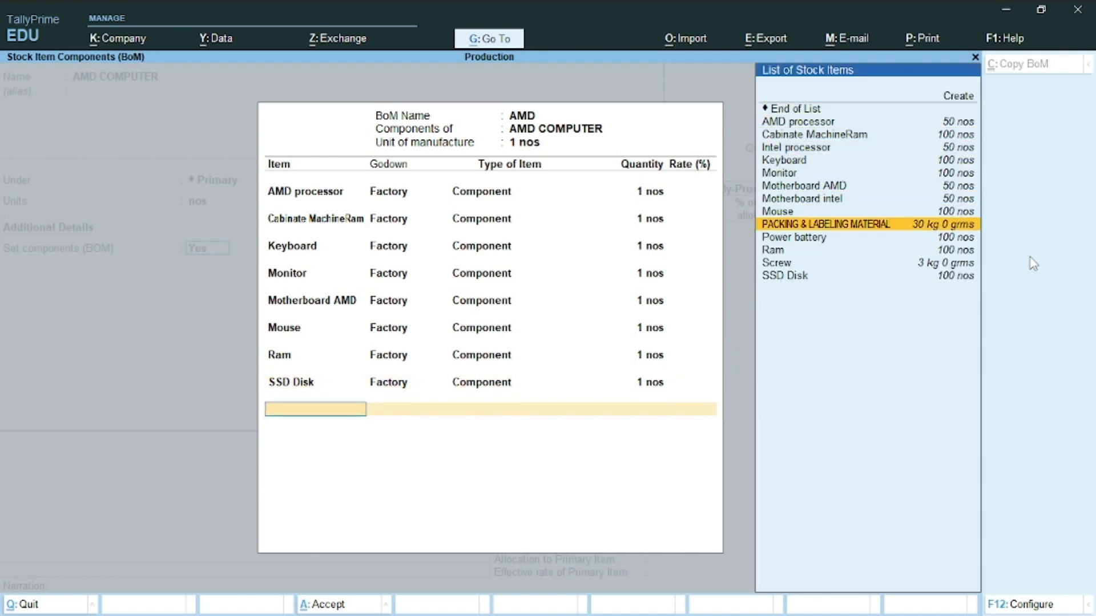
{"action": "key", "text": "Return"}
{"action": "key", "text": "Return"}
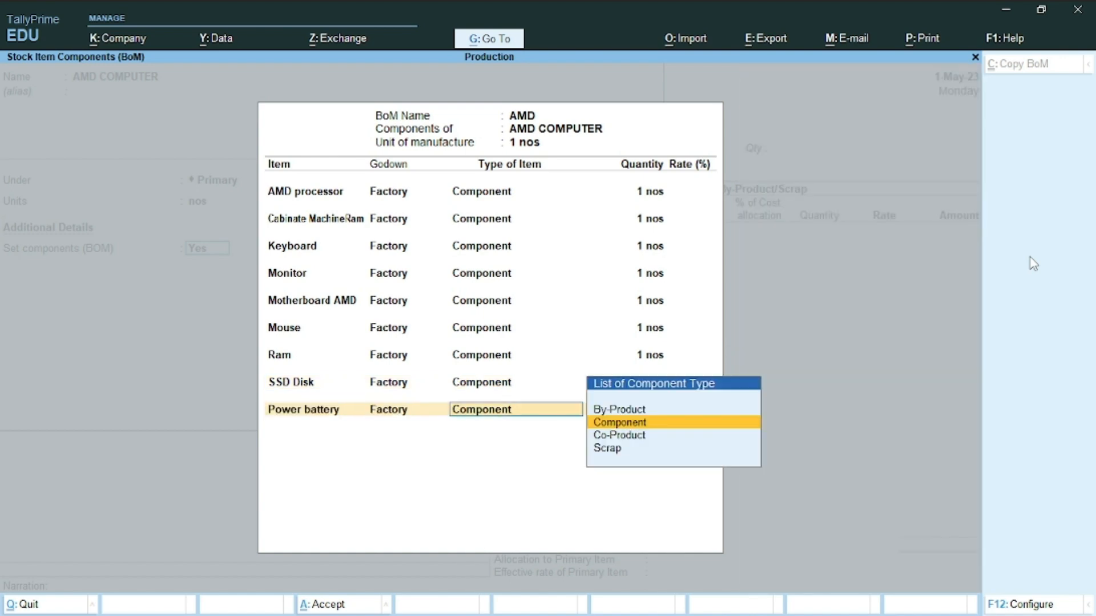
{"action": "key", "text": "Return"}
{"action": "type", "text": "1"}
{"action": "key", "text": "Return"}
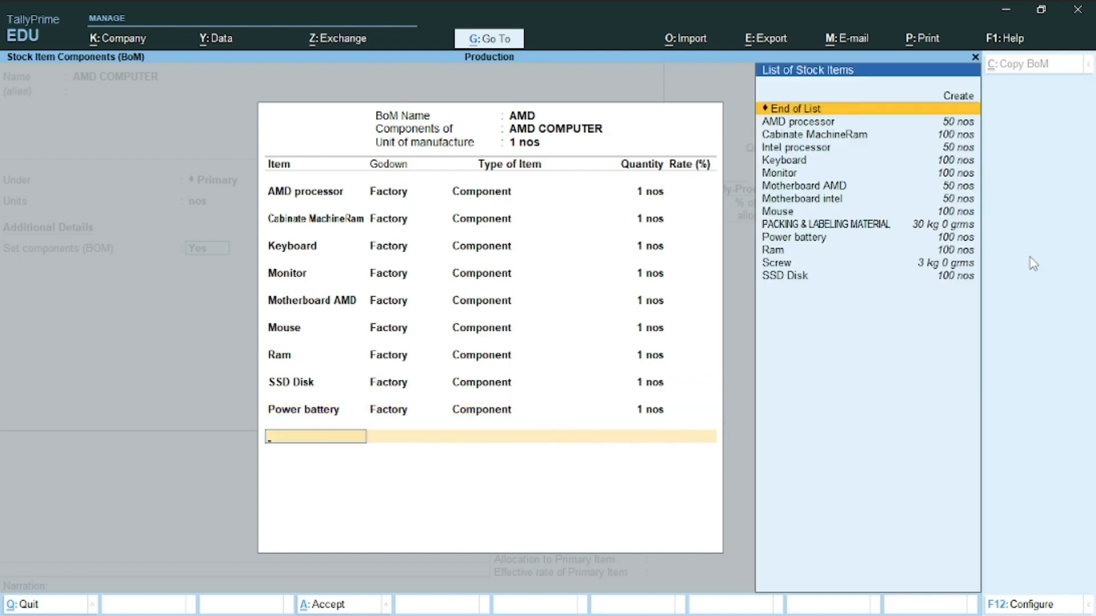
{"action": "key", "text": "Down"}
{"action": "key", "text": "Down"}
{"action": "key", "text": "Down"}
{"action": "key", "text": "Down"}
{"action": "key", "text": "Down"}
{"action": "key", "text": "Down"}
{"action": "key", "text": "Down"}
{"action": "key", "text": "Down"}
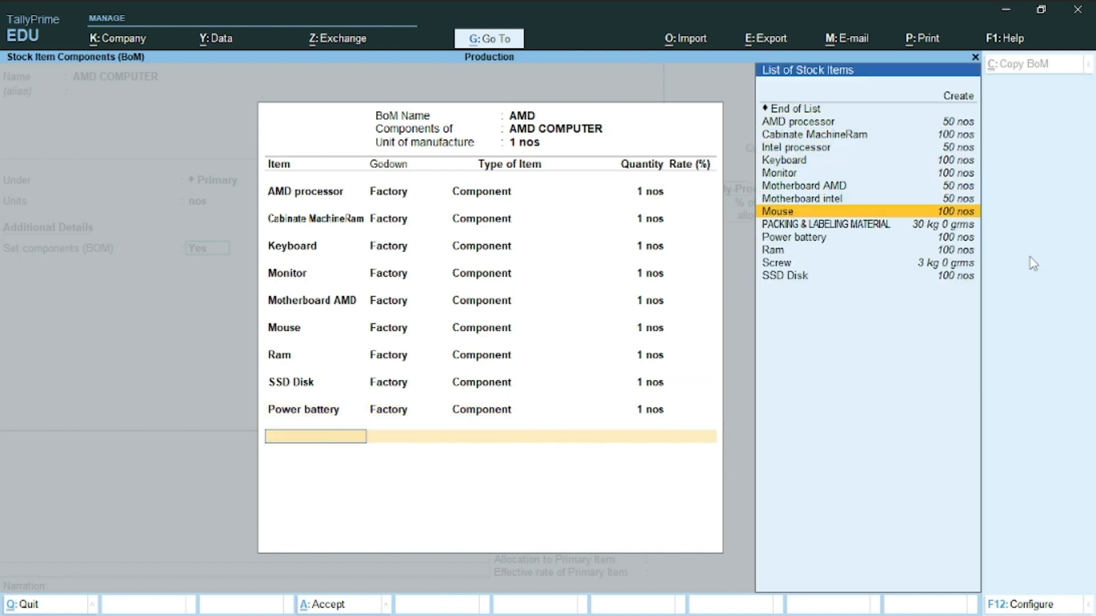
{"action": "key", "text": "Down"}
{"action": "key", "text": "Return"}
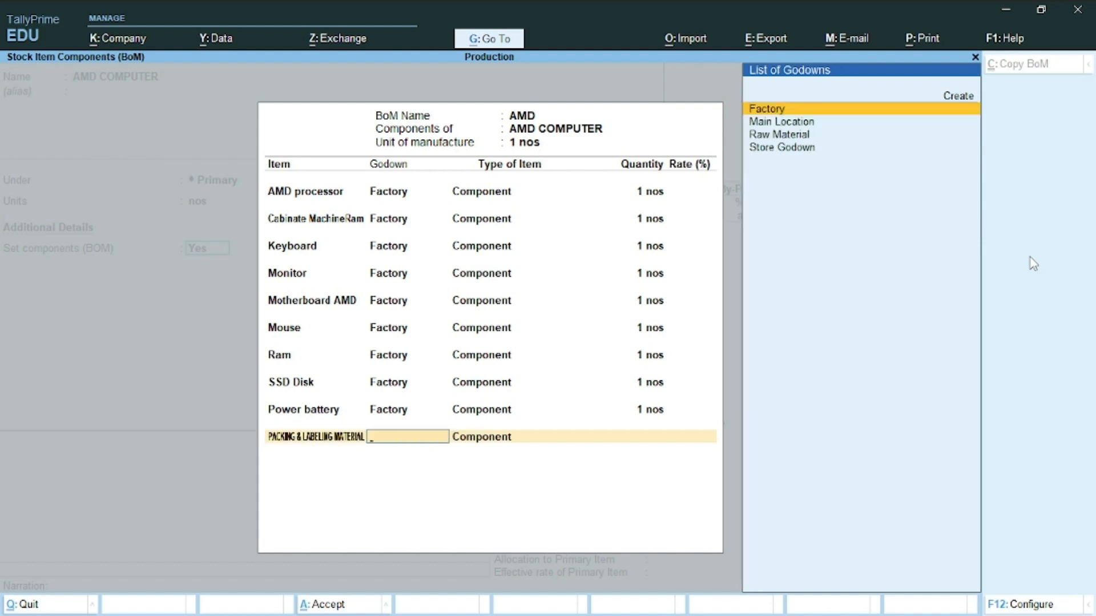
{"action": "key", "text": "Return"}
{"action": "key", "text": "Return"}
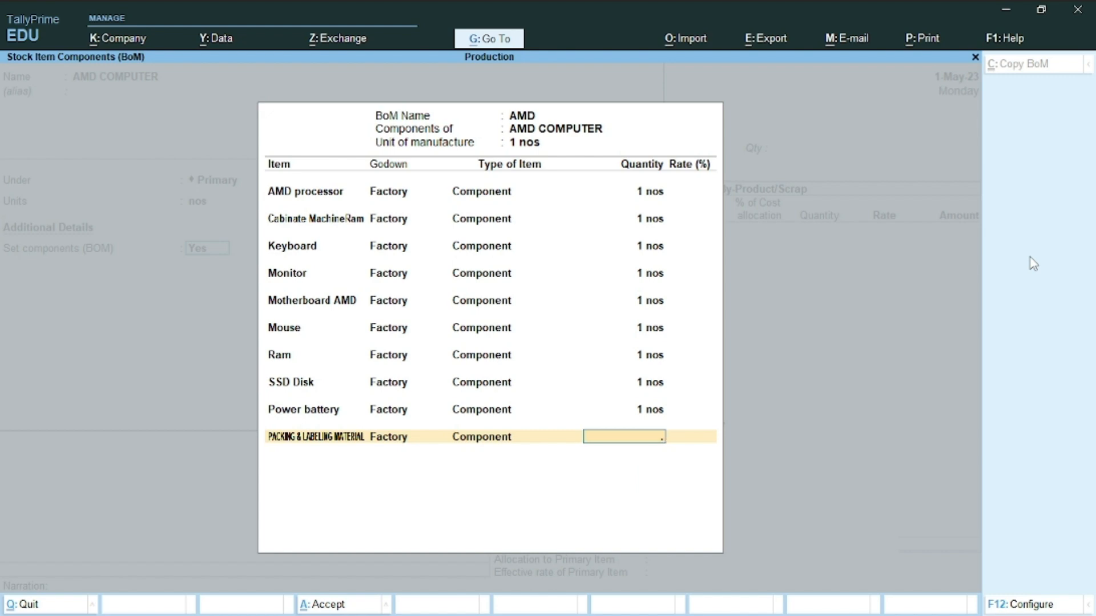
{"action": "type", "text": ".12"}
{"action": "key", "text": "Return"}
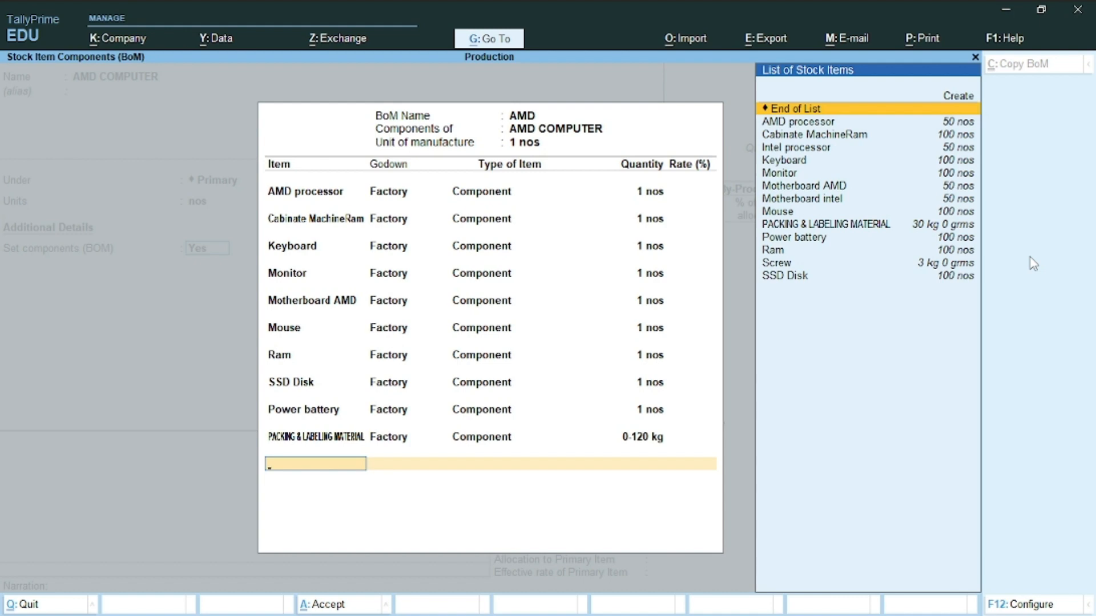
- Add Screw from Factory as a component at 0.120 kg
{"action": "key", "text": "Down"}
{"action": "key", "text": "Down"}
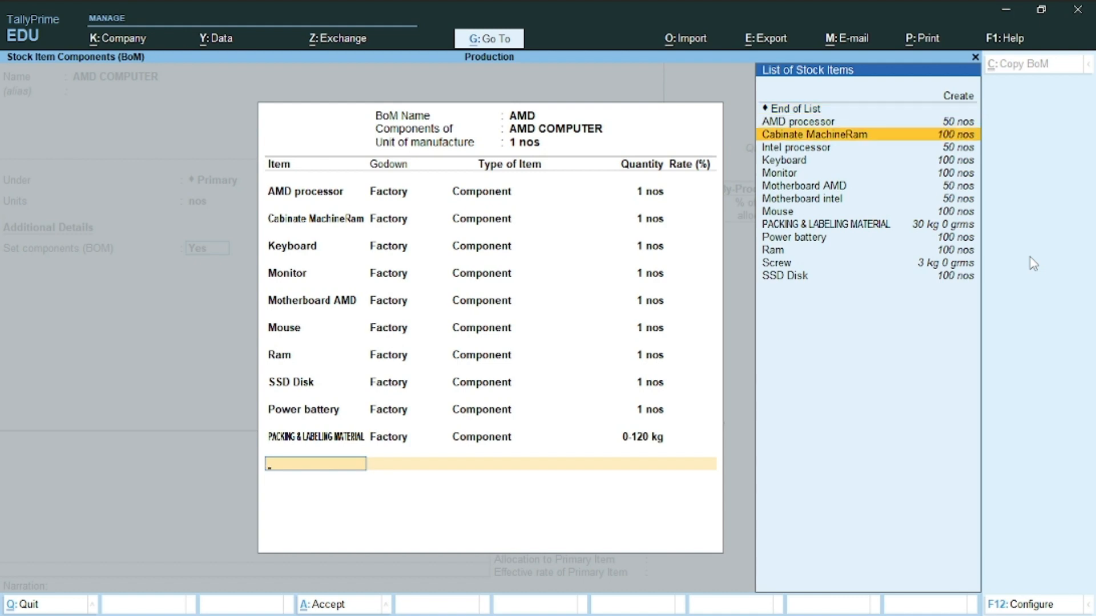
{"action": "key", "text": "Down"}
{"action": "key", "text": "Down"}
{"action": "key", "text": "Down"}
{"action": "key", "text": "Down"}
{"action": "key", "text": "Down"}
{"action": "key", "text": "Down"}
{"action": "key", "text": "Down"}
{"action": "key", "text": "Down"}
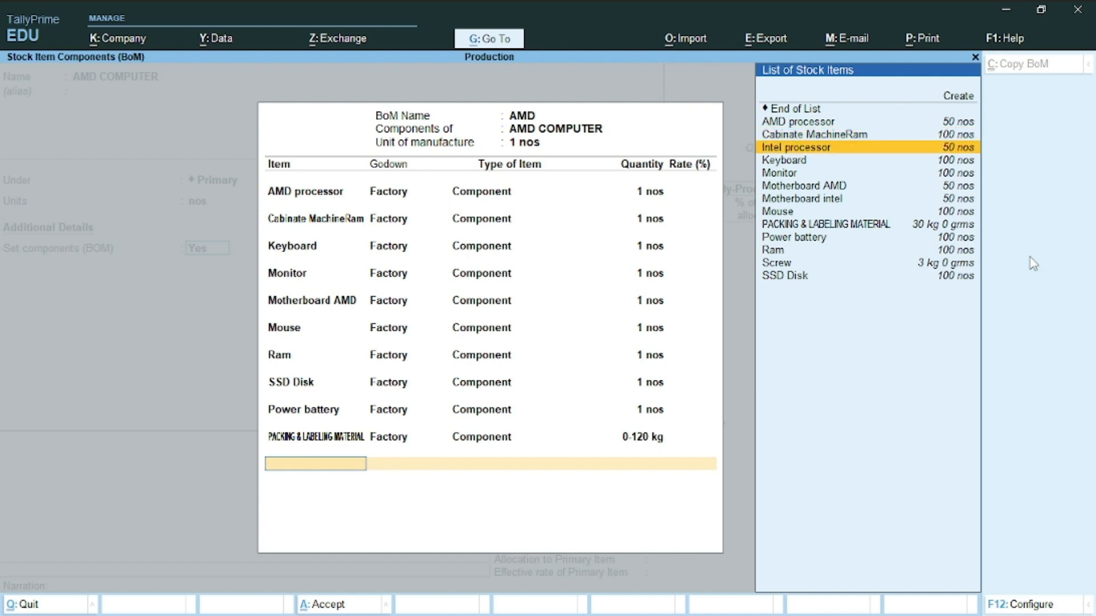
{"action": "key", "text": "Down"}
{"action": "key", "text": "Down"}
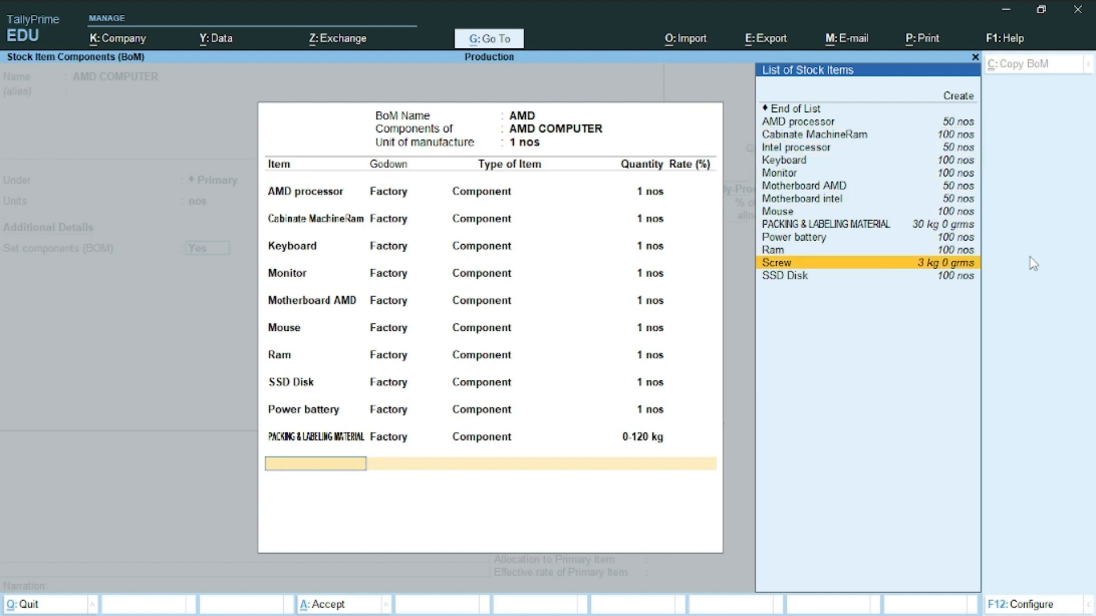
{"action": "key", "text": "Down"}
{"action": "key", "text": "Up"}
{"action": "key", "text": "Return"}
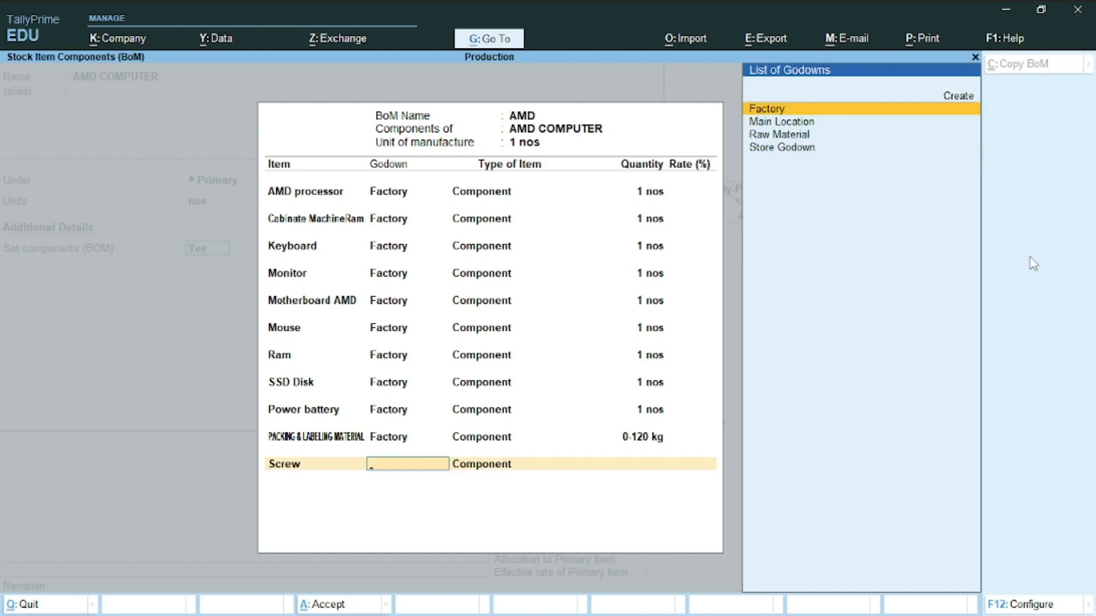
{"action": "key", "text": "Return"}
{"action": "key", "text": "Return"}
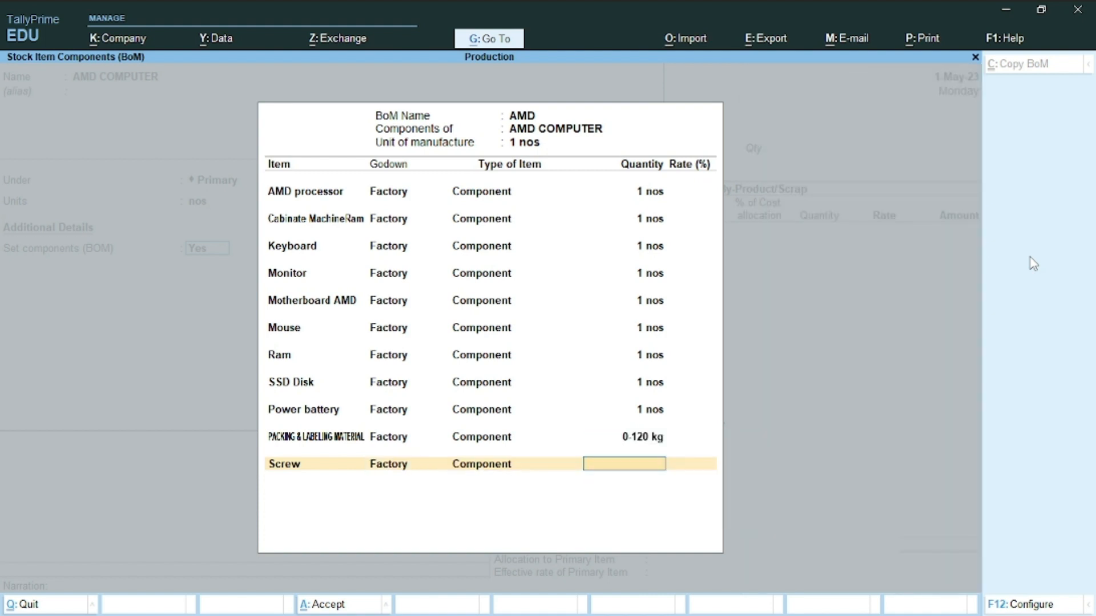
{"action": "type", "text": "1"}
{"action": "key", "text": "BackSpace"}
{"action": "type", "text": "0.120"}
{"action": "key", "text": "Return"}
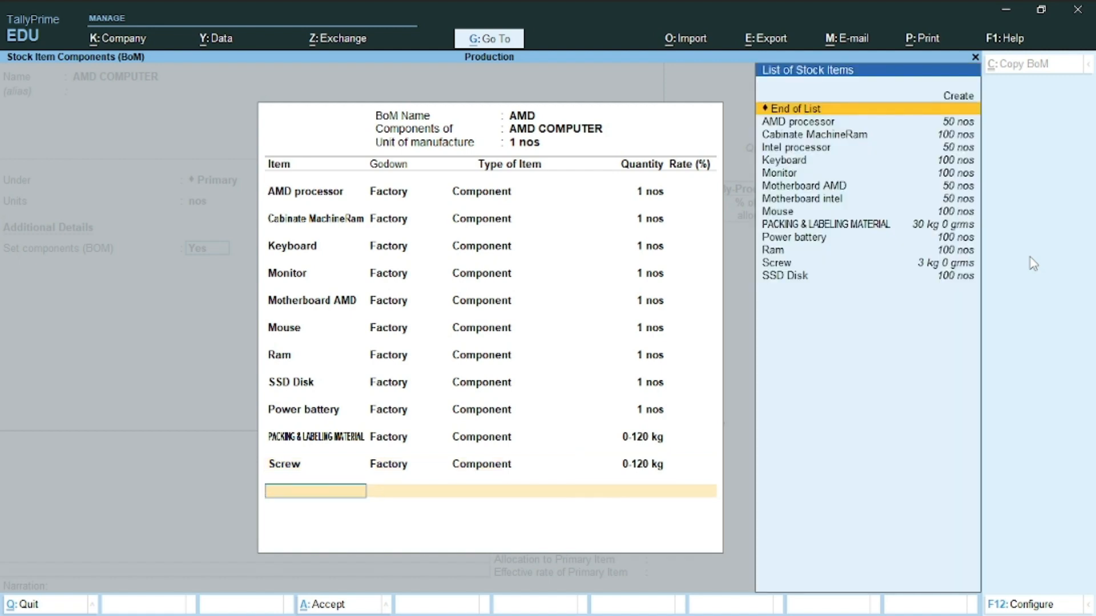
- Close the AMD bill of materials and turn on GST details for AMD COMPUTER
{"action": "key", "text": "Return"}
{"action": "key", "text": "Return"}
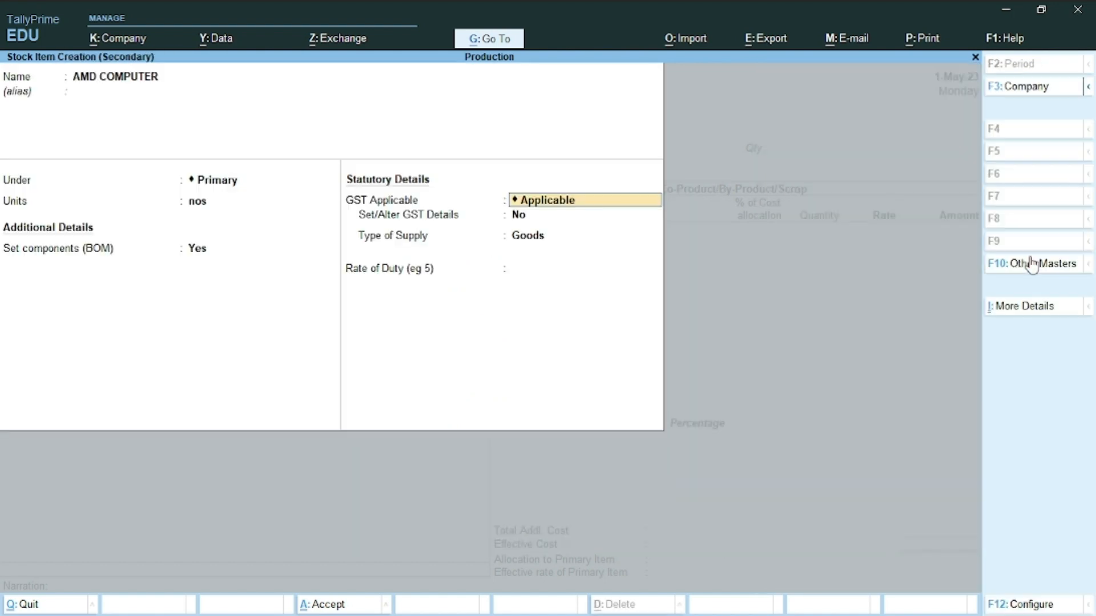
{"action": "key", "text": "Return"}
{"action": "key", "text": "Return"}
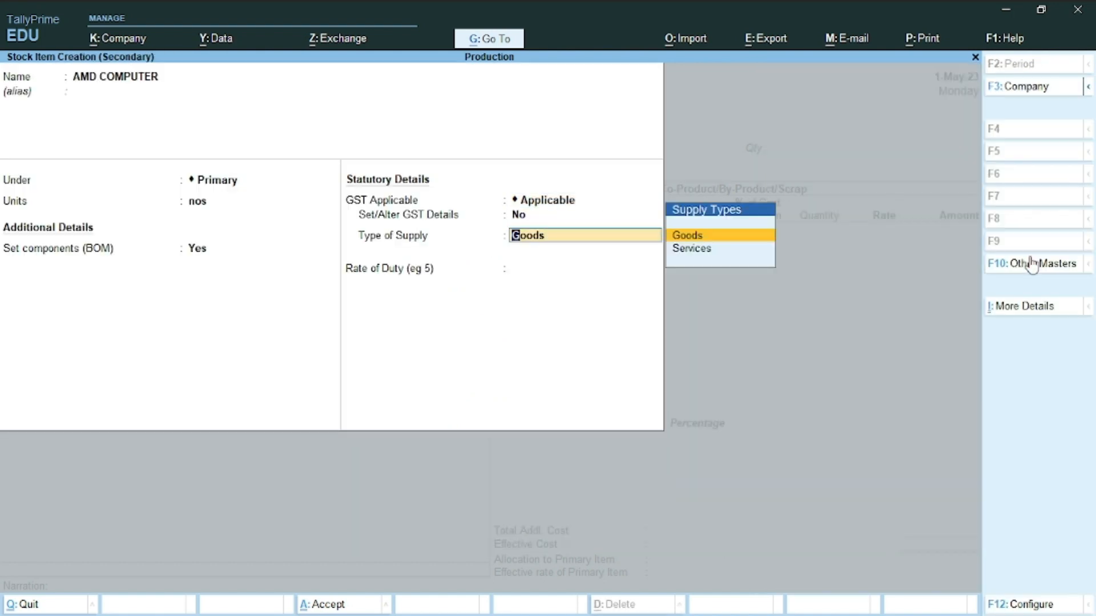
{"action": "key", "text": "BackSpace"}
{"action": "type", "text": "y"}
- Mark AMD COMPUTER as Taxable at 18% integrated tax and accept the item
{"action": "key", "text": "Return"}
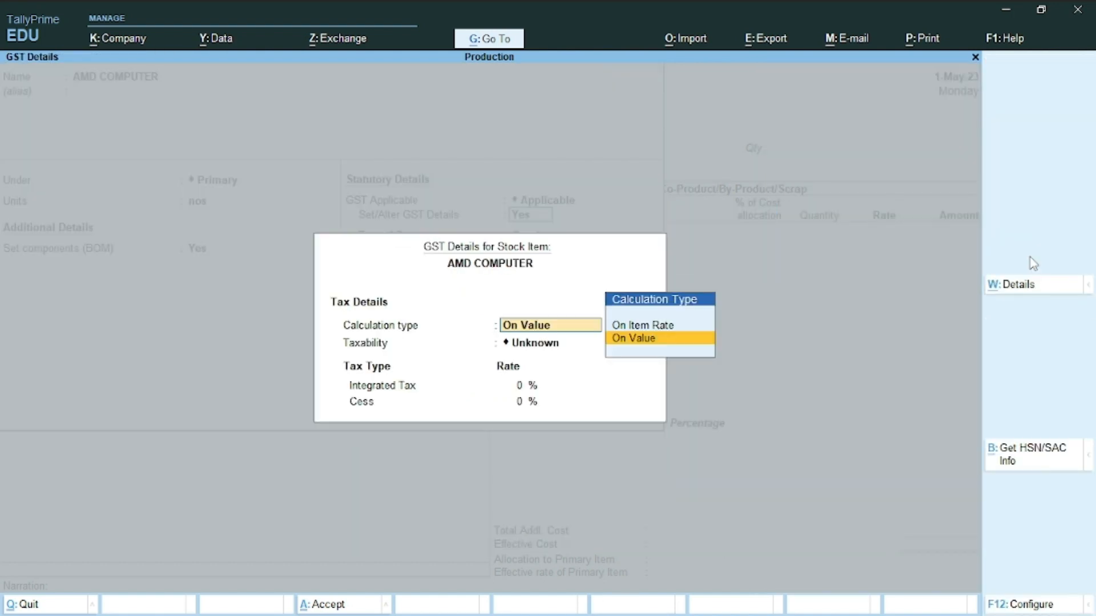
{"action": "key", "text": "Return"}
{"action": "key", "text": "Down"}
{"action": "key", "text": "Down"}
{"action": "key", "text": "Down"}
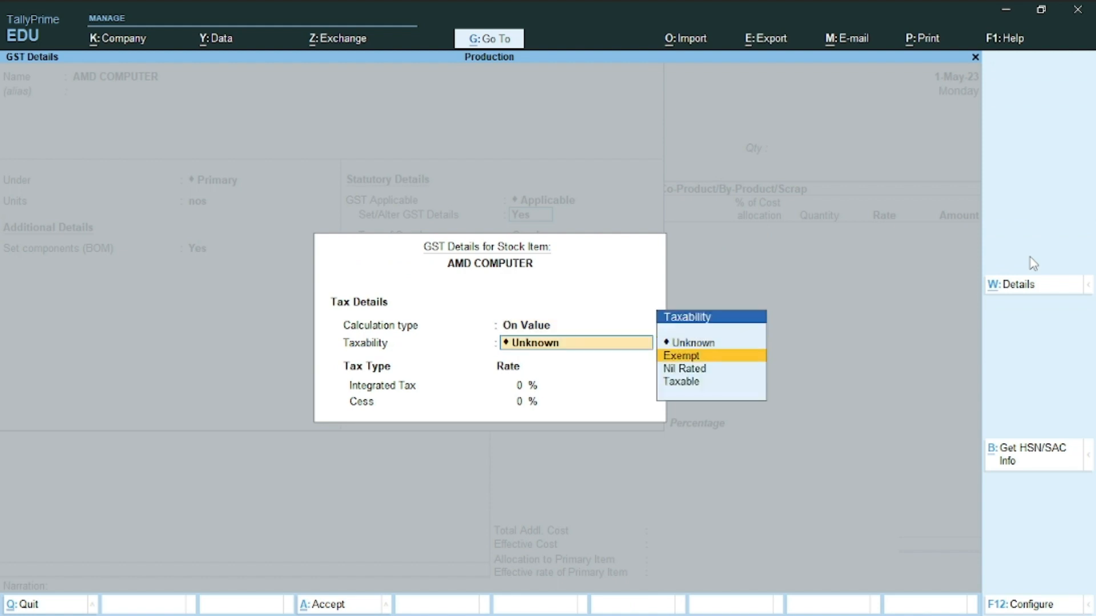
{"action": "key", "text": "Return"}
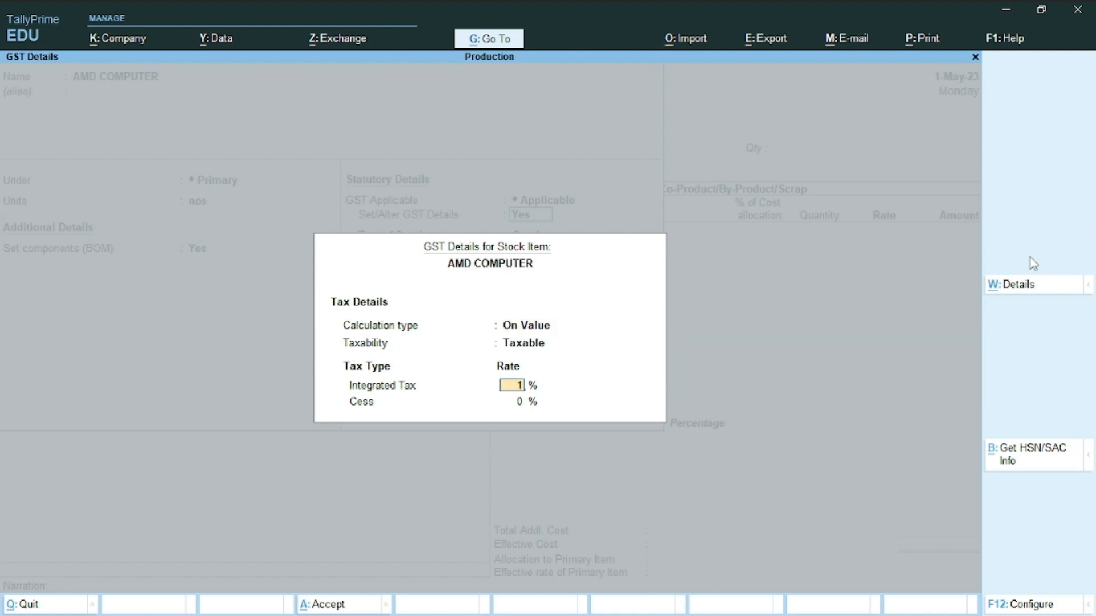
{"action": "type", "text": "18"}
{"action": "key", "text": "Return"}
{"action": "key", "text": "Return"}
{"action": "key", "text": "Return"}
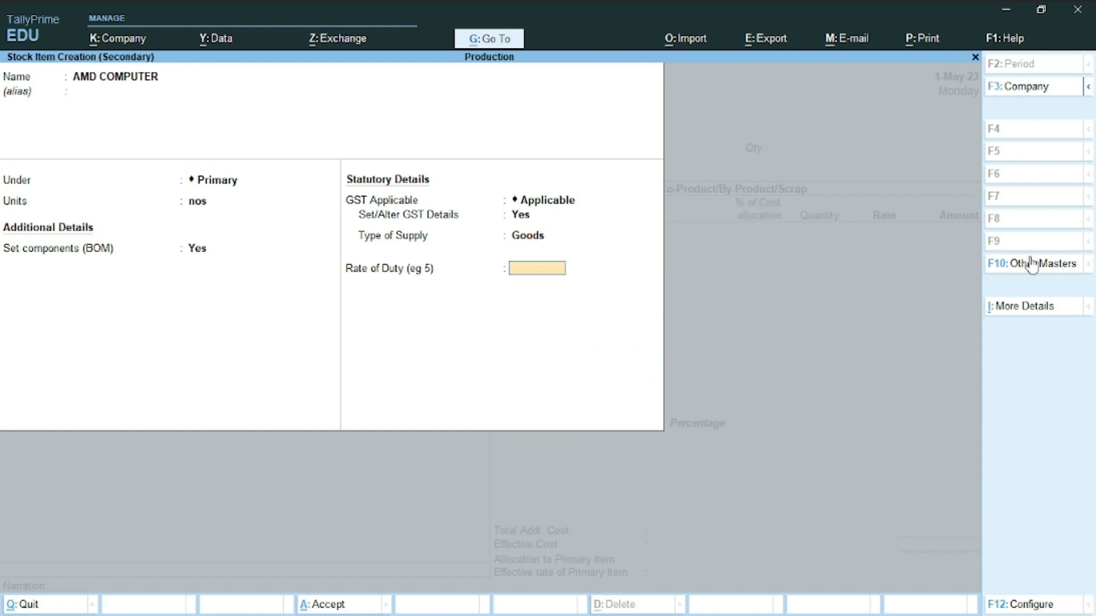
{"action": "key", "text": "Return"}
{"action": "key", "text": "Return"}
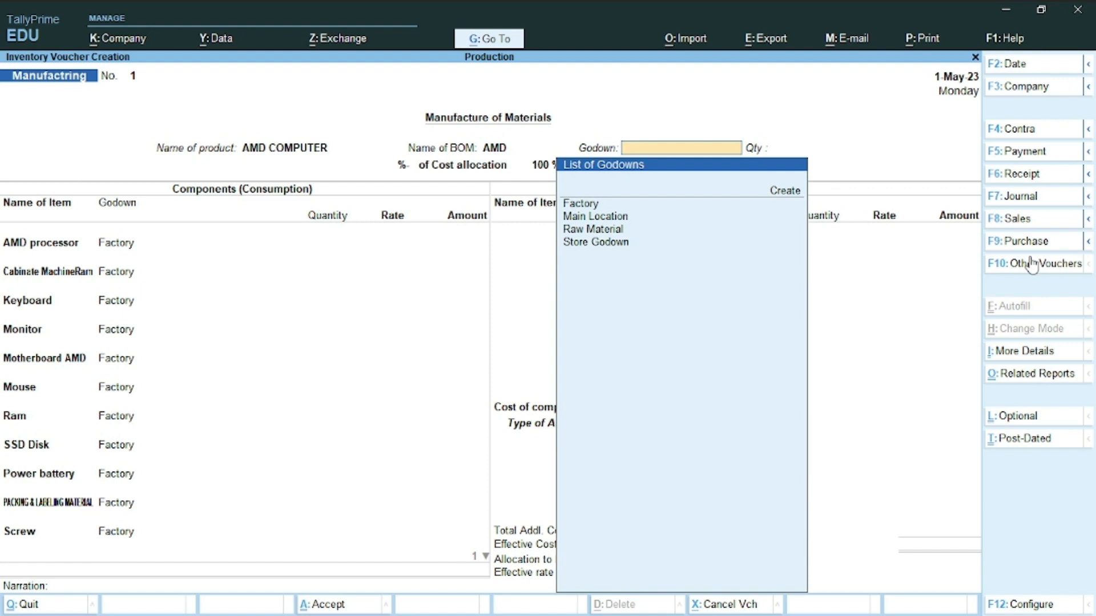
- Produce 10 nos of AMD COMPUTER into Store Godown
{"action": "key", "text": "Down"}
{"action": "key", "text": "Down"}
{"action": "key", "text": "Down"}
{"action": "key", "text": "Down"}
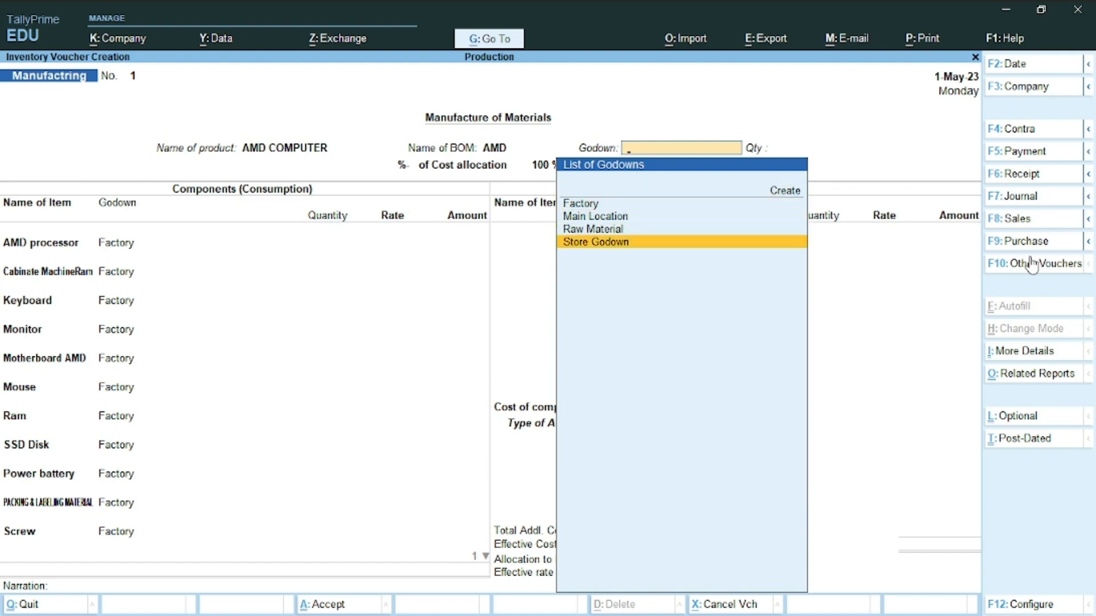
{"action": "key", "text": "Return"}
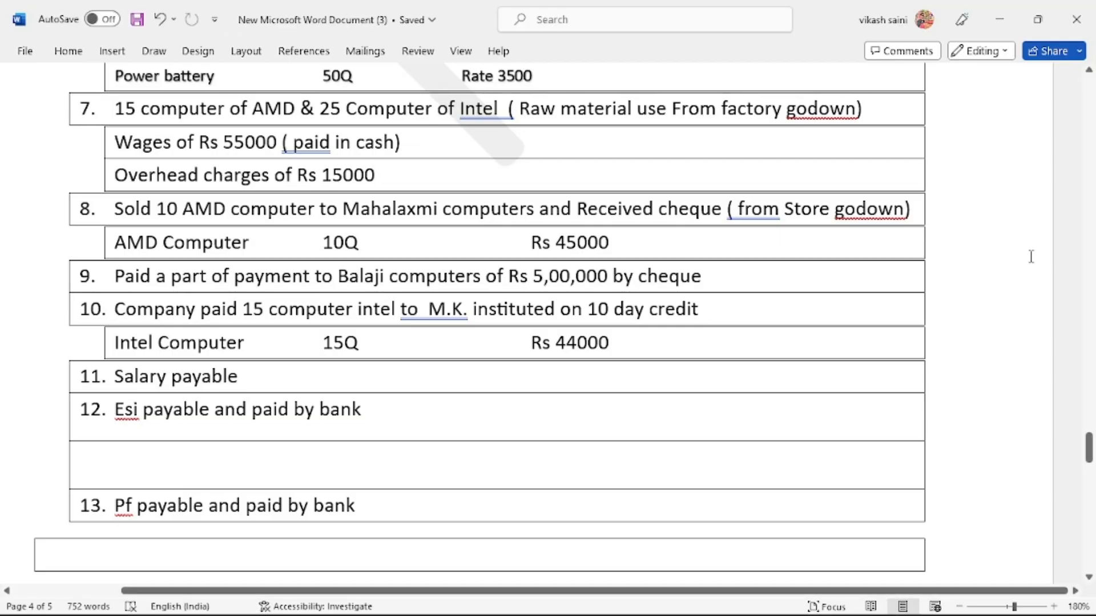
{"action": "key", "text": "alt+Tab"}
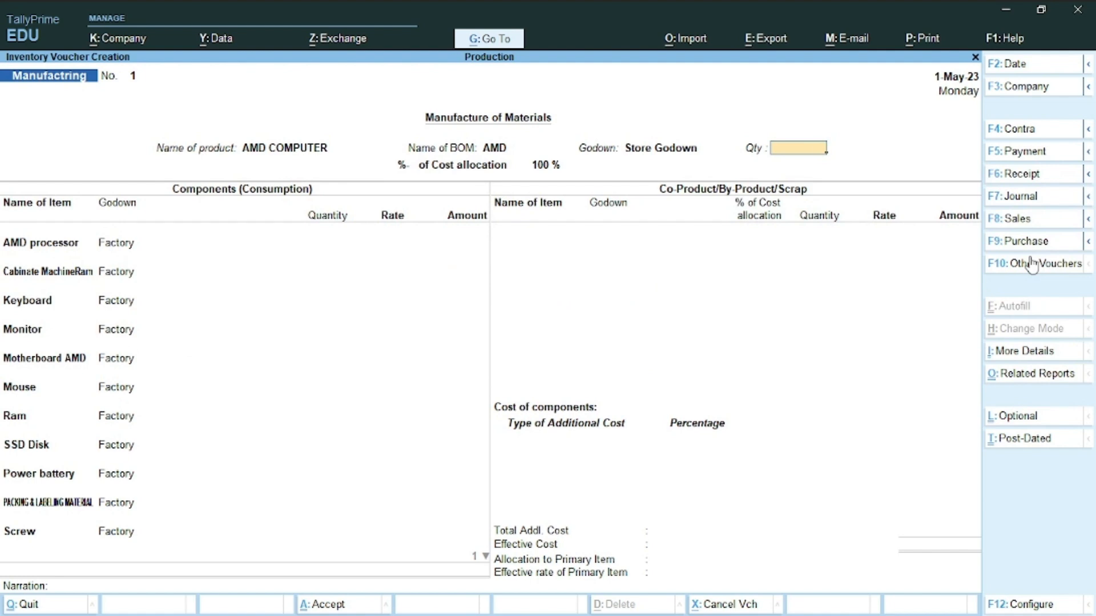
{"action": "type", "text": "10"}
{"action": "key", "text": "Return"}
- Accept all component rows, totalling 3,97,464.80, to reach the additional costs
{"action": "key", "text": "Return"}
{"action": "key", "text": "Return"}
{"action": "key", "text": "Return"}
{"action": "key", "text": "Return"}
{"action": "key", "text": "Return"}
{"action": "key", "text": "Return"}
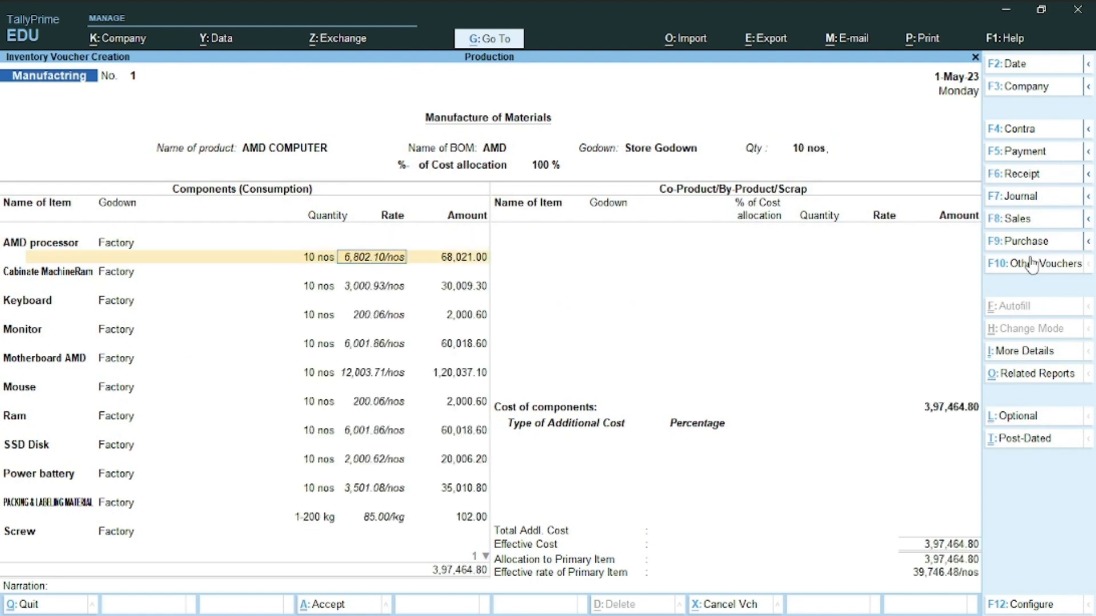
{"action": "key", "text": "Return"}
{"action": "key", "text": "Return"}
{"action": "key", "text": "Return"}
{"action": "key", "text": "Return"}
{"action": "key", "text": "Return"}
{"action": "key", "text": "Return"}
{"action": "key", "text": "Return"}
{"action": "key", "text": "Return"}
{"action": "key", "text": "Return"}
{"action": "key", "text": "Return"}
{"action": "key", "text": "Return"}
{"action": "key", "text": "Return"}
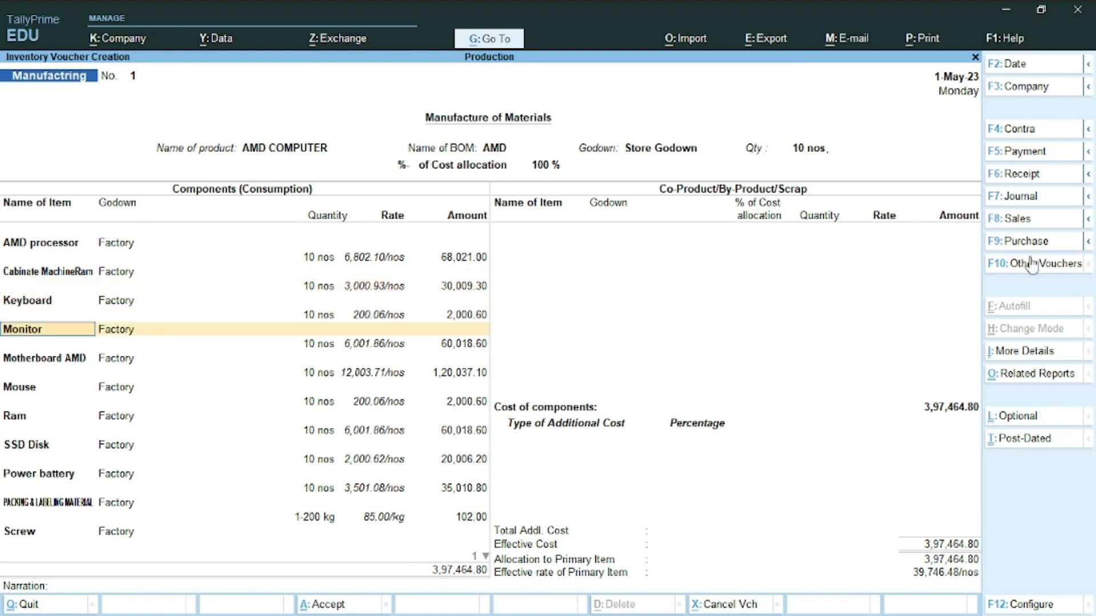
{"action": "key", "text": "Return"}
{"action": "key", "text": "Return"}
{"action": "key", "text": "Return"}
{"action": "key", "text": "Return"}
{"action": "key", "text": "Return"}
{"action": "key", "text": "Return"}
{"action": "key", "text": "Return"}
{"action": "key", "text": "Return"}
{"action": "key", "text": "Return"}
{"action": "key", "text": "Return"}
{"action": "key", "text": "Return"}
{"action": "key", "text": "Return"}
{"action": "key", "text": "Return"}
{"action": "key", "text": "Return"}
{"action": "key", "text": "Return"}
{"action": "key", "text": "Return"}
{"action": "key", "text": "Return"}
{"action": "key", "text": "Return"}
{"action": "key", "text": "Return"}
{"action": "key", "text": "Return"}
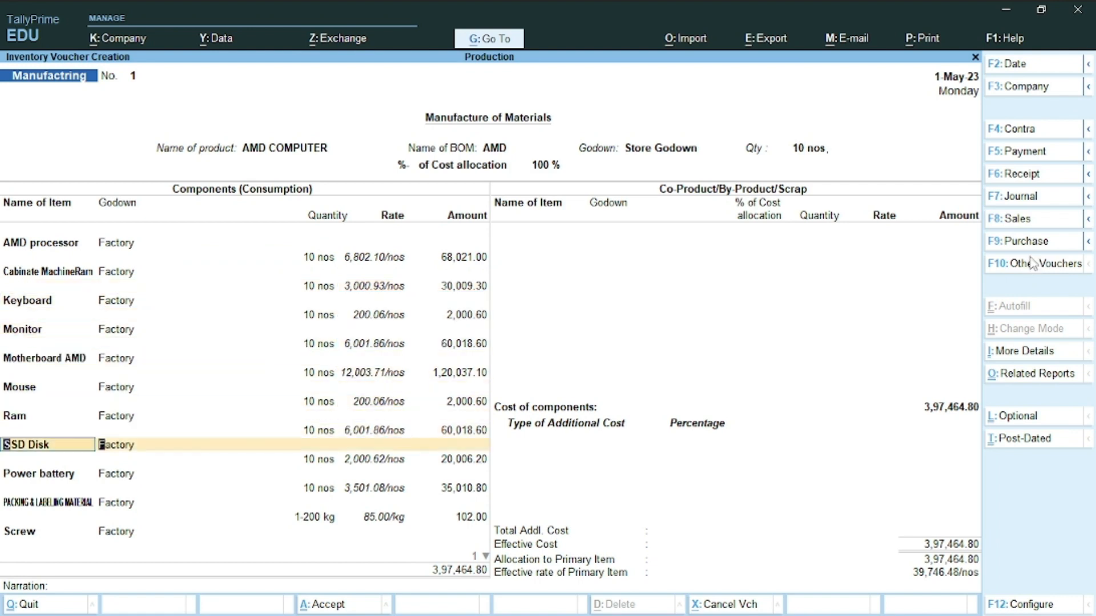
{"action": "key", "text": "Return"}
{"action": "key", "text": "Return"}
{"action": "key", "text": "Return"}
{"action": "key", "text": "Return"}
{"action": "key", "text": "Return"}
{"action": "key", "text": "Return"}
{"action": "key", "text": "Return"}
{"action": "key", "text": "Return"}
{"action": "key", "text": "Return"}
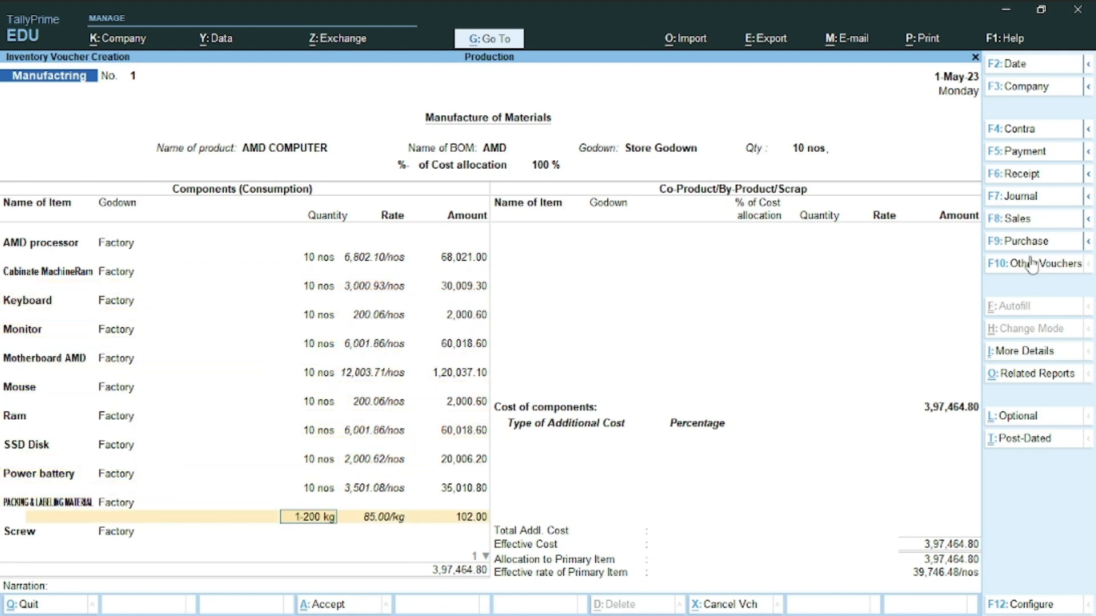
{"action": "key", "text": "Return"}
{"action": "key", "text": "Return"}
{"action": "key", "text": "Return"}
{"action": "key", "text": "Return"}
{"action": "key", "text": "Return"}
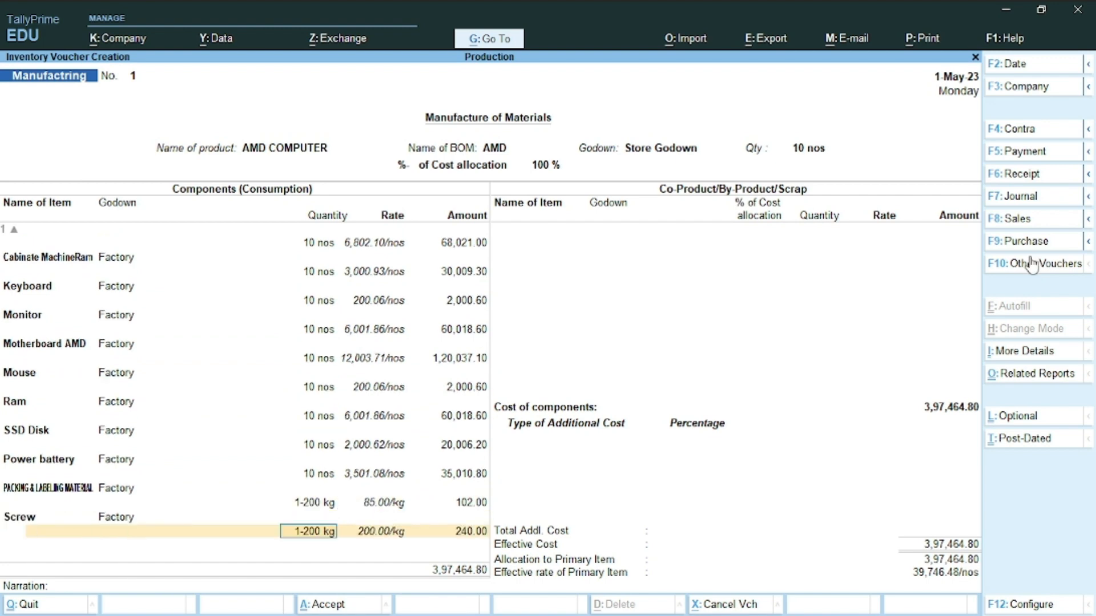
{"action": "key", "text": "Return"}
{"action": "key", "text": "Return"}
{"action": "key", "text": "Return"}
{"action": "key", "text": "Return"}
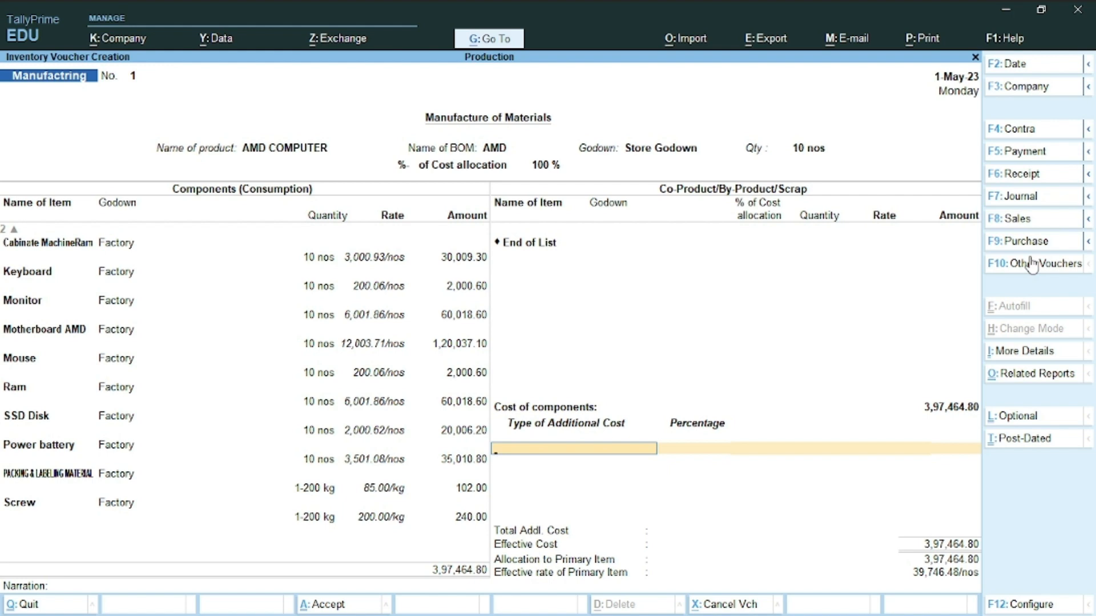
{"action": "key", "text": "alt+Tab"}
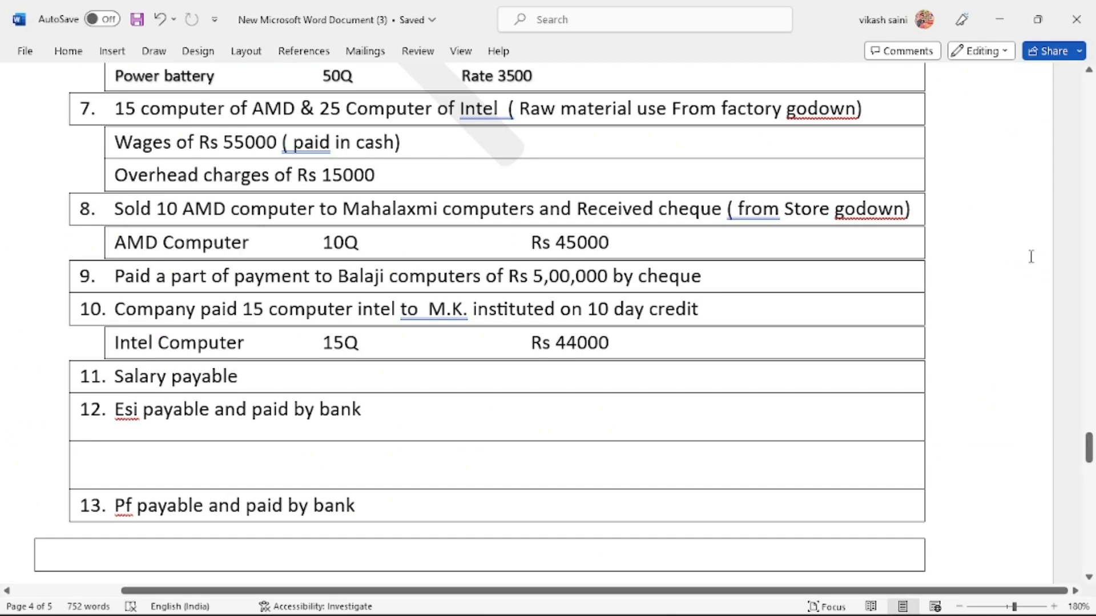
{"action": "key", "text": "alt+Tab"}
{"action": "key", "text": "alt+Tab"}
{"action": "key", "text": "alt+Tab"}
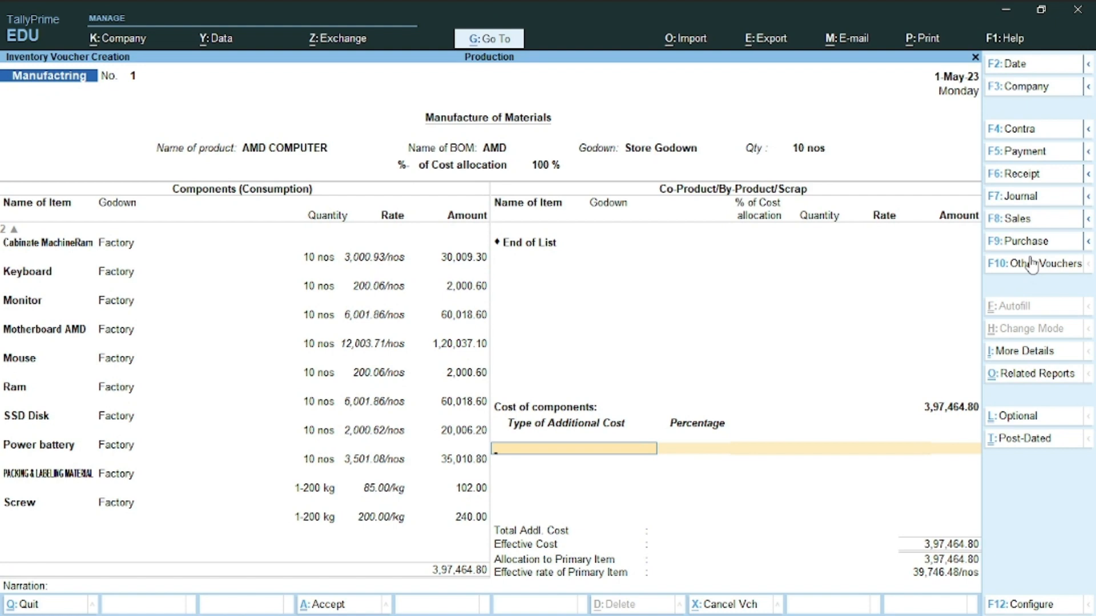
{"action": "key", "text": "alt+c"}
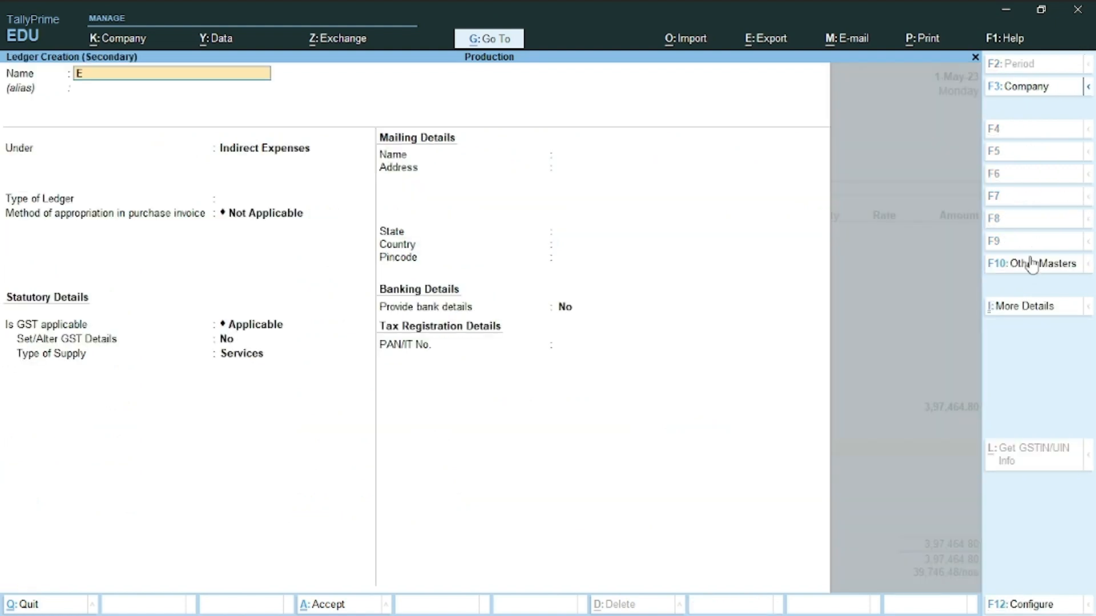
- Create a 'Wages' ledger under Direct Expenses
{"action": "type", "text": "Wages"}
{"action": "key", "text": "Return"}
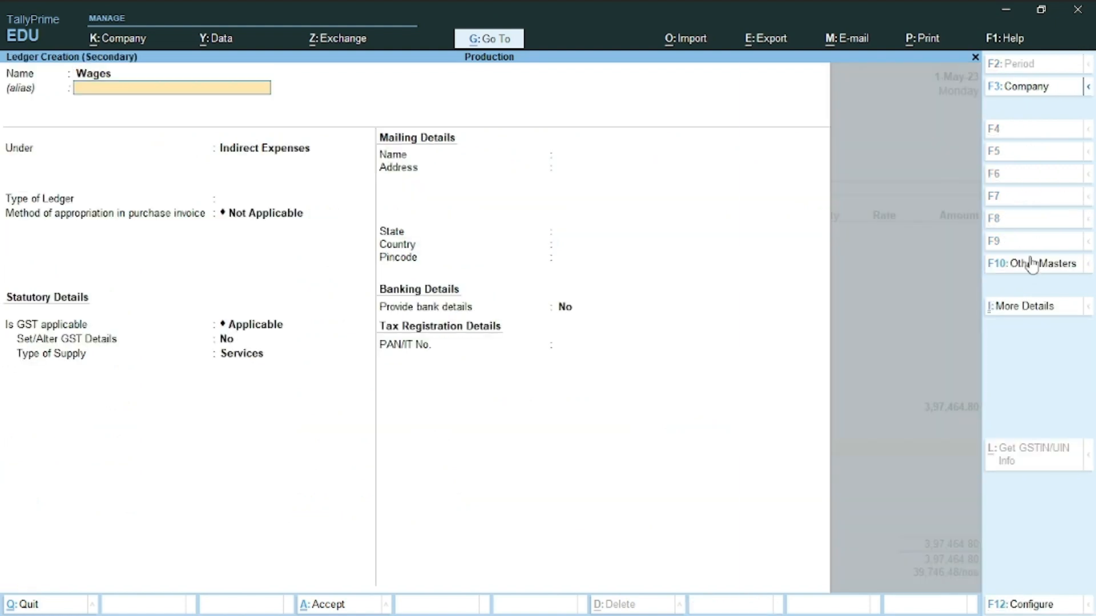
{"action": "type", "text": "Di"}
{"action": "key", "text": "Down"}
{"action": "key", "text": "Return"}
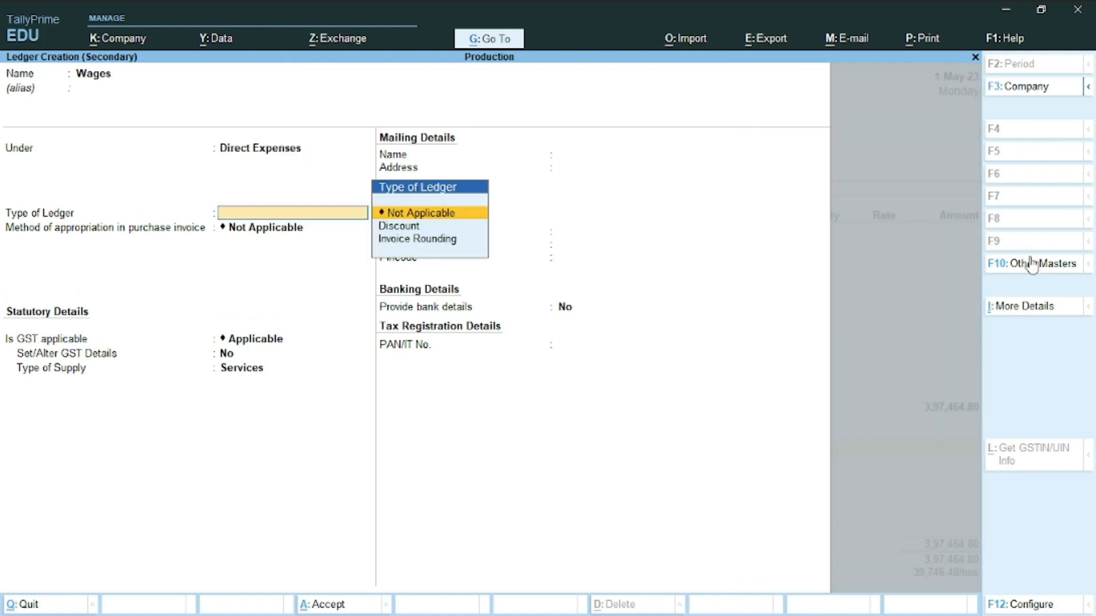
{"action": "key", "text": "ctrl+a"}
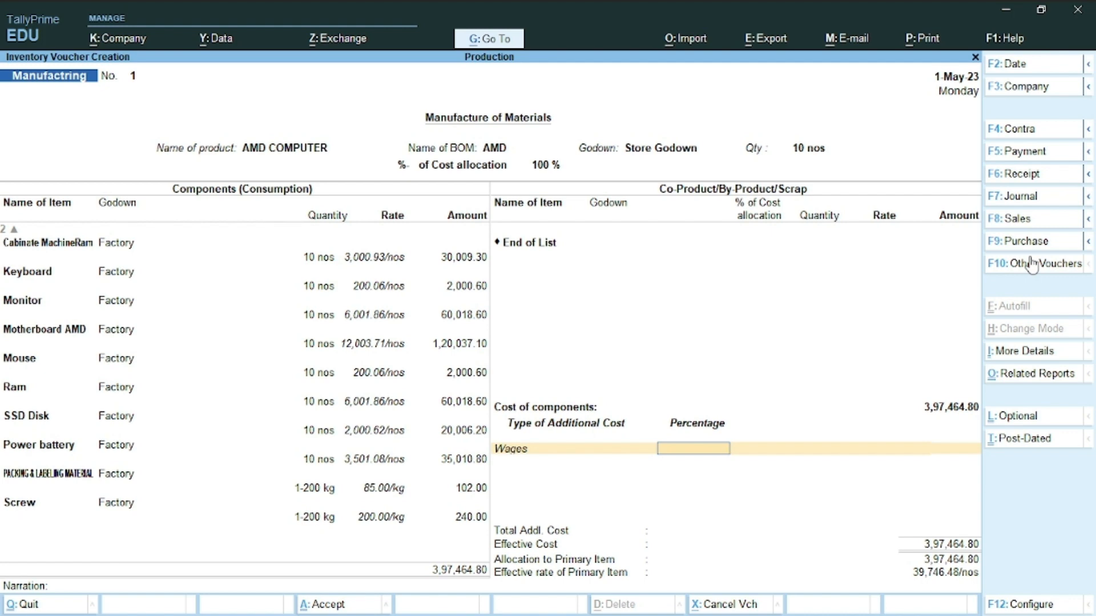
- Enter Wages as a fixed 25,000 additional cost, bringing effective cost to 4,22,464.80
{"action": "key", "text": "Return"}
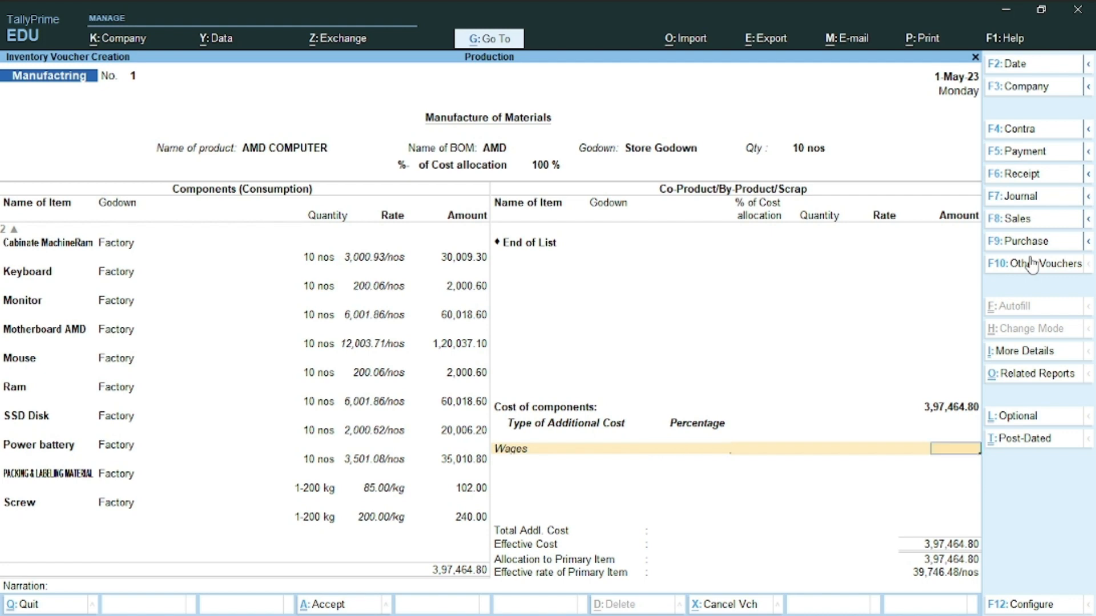
{"action": "type", "text": "2"}
{"action": "type", "text": "5,"}
{"action": "type", "text": "000"}
{"action": "key", "text": "Return"}
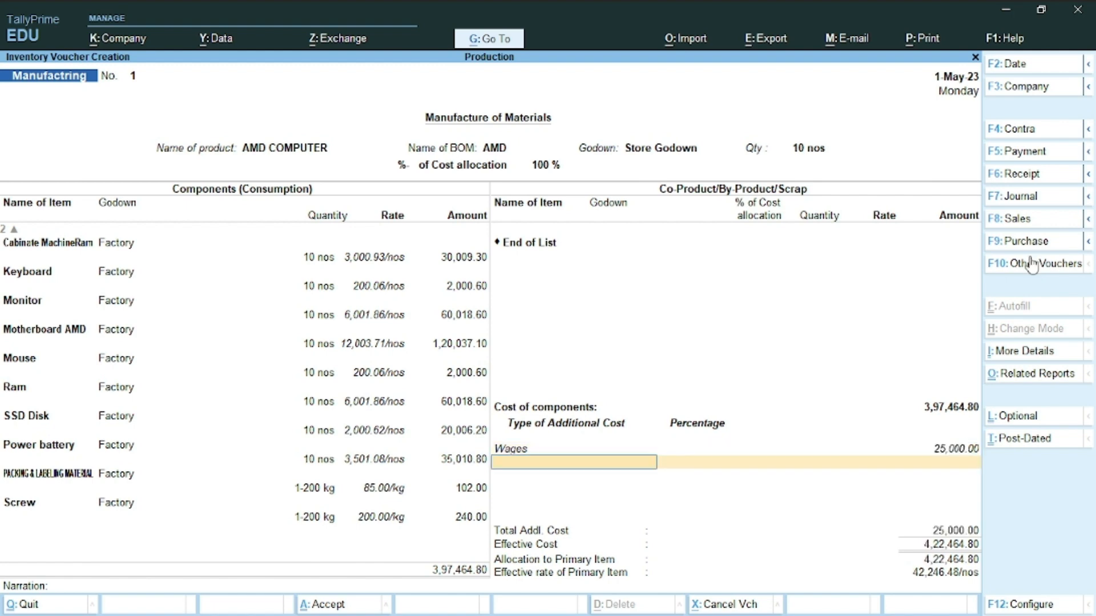
{"action": "key", "text": "alt+Tab"}
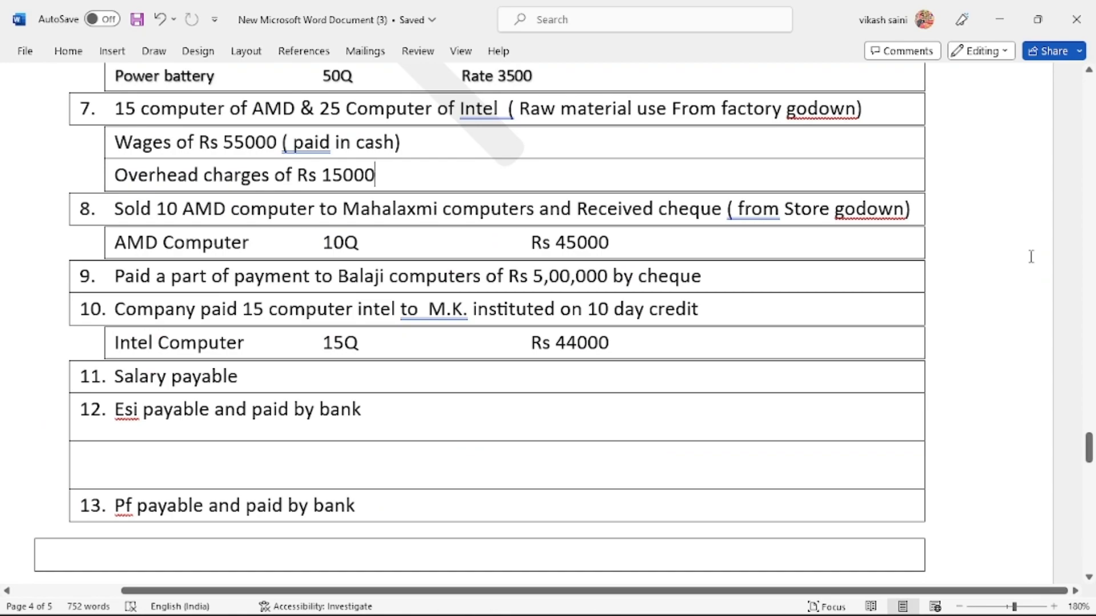
{"action": "key", "text": "alt+Tab"}
- Create an Overhead ledger for additional costs from within the voucher
{"action": "key", "text": "alt+c"}
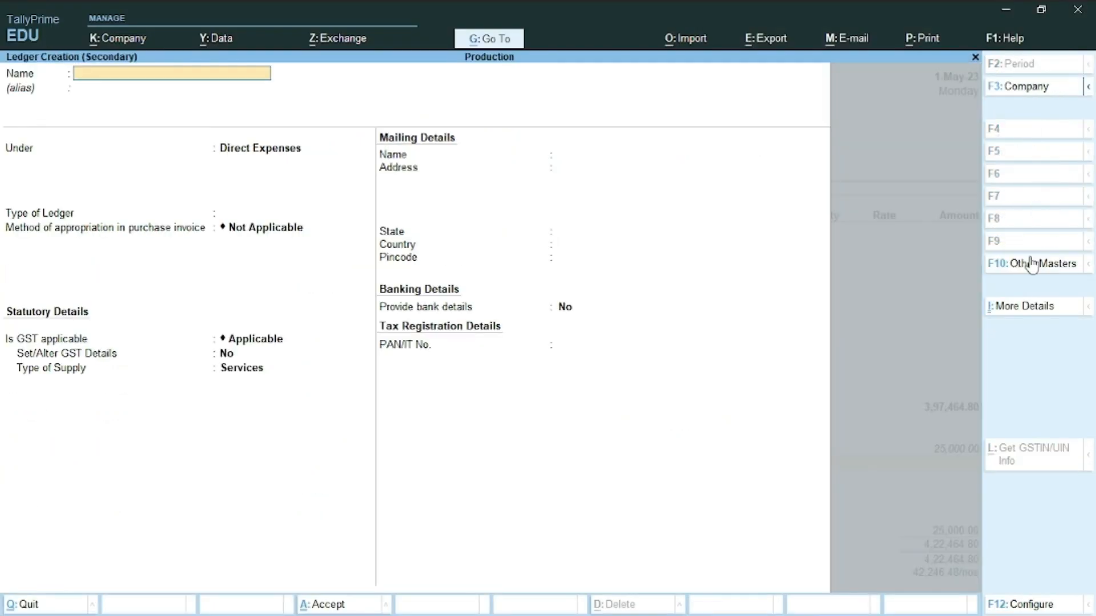
{"action": "type", "text": "Overhead"}
{"action": "key", "text": "Return"}
{"action": "key", "text": "Return"}
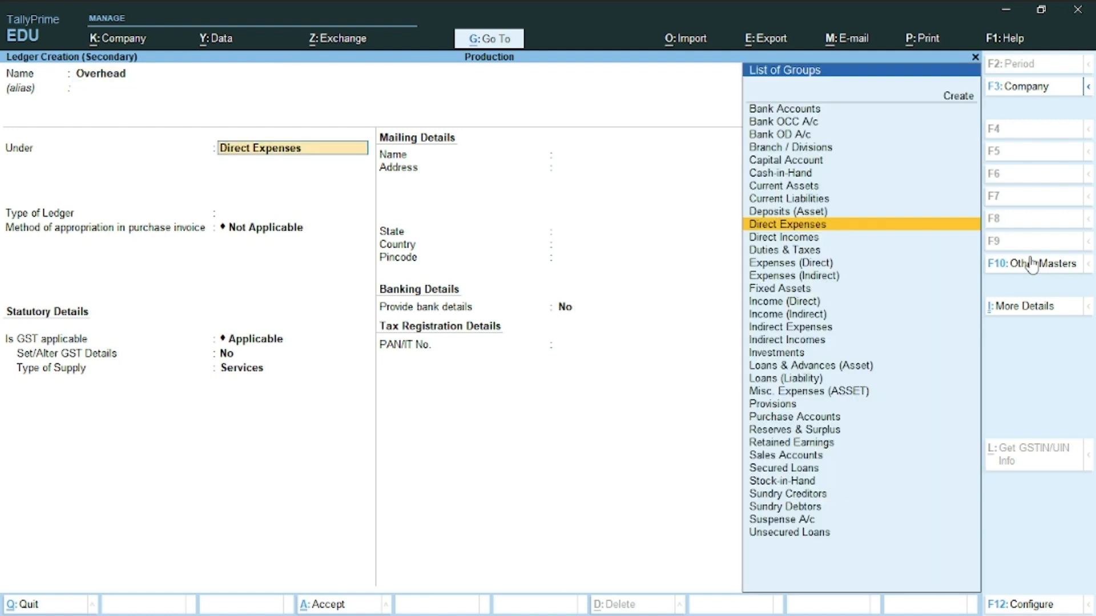
{"action": "key", "text": "ctrl"}
{"action": "key", "text": "ctrl+a"}
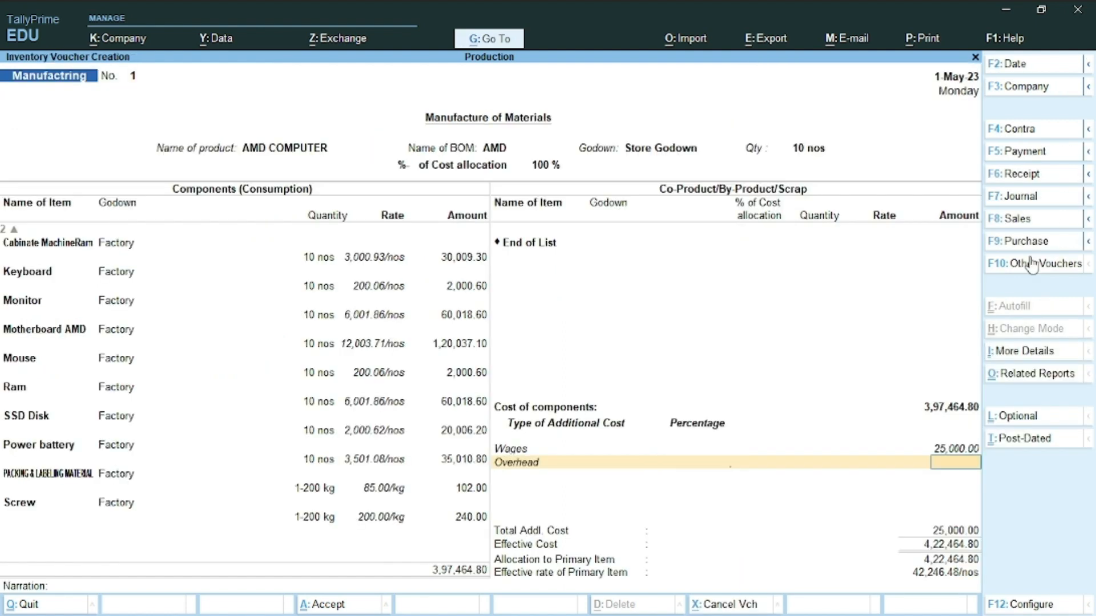
- Enter 5,000 as the Overhead cost and save Manufactring voucher 1
{"action": "key", "text": "alt+Tab"}
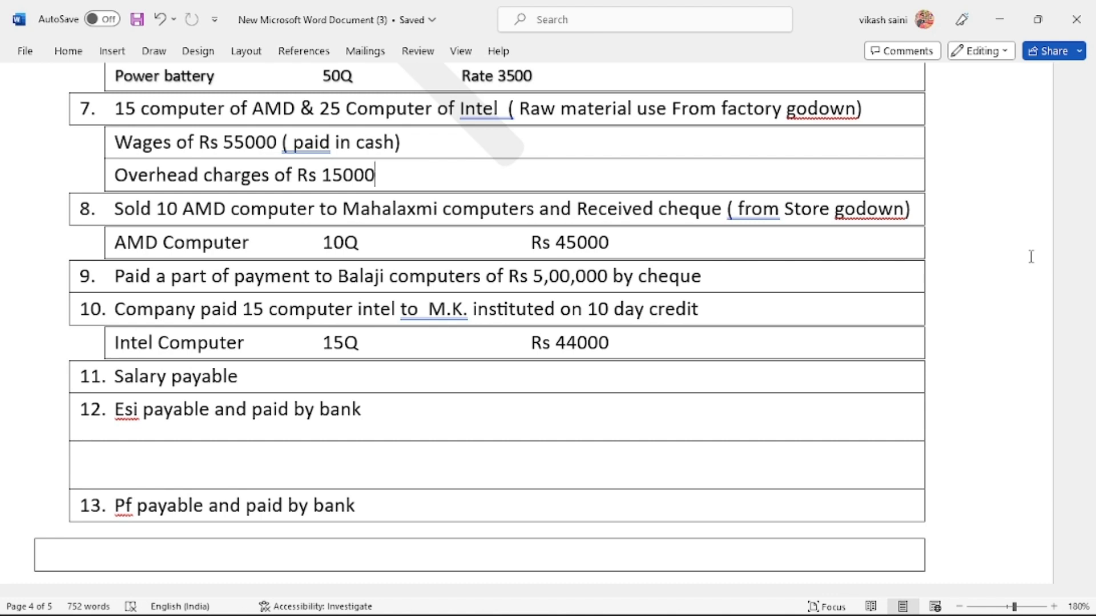
{"action": "key", "text": "alt+Tab"}
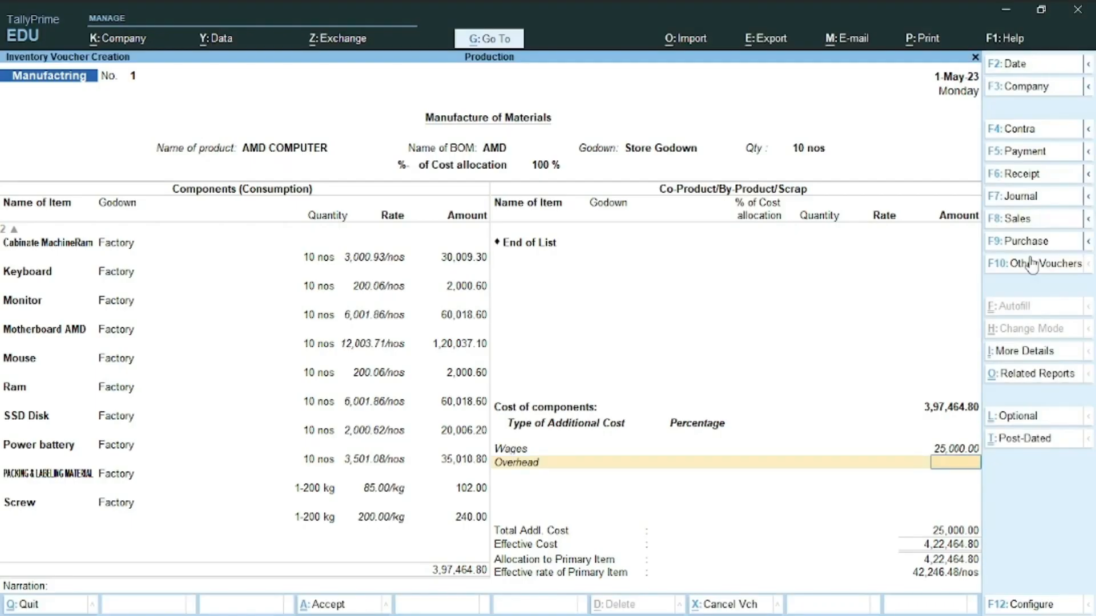
{"action": "type", "text": "5000"}
{"action": "key", "text": "Return"}
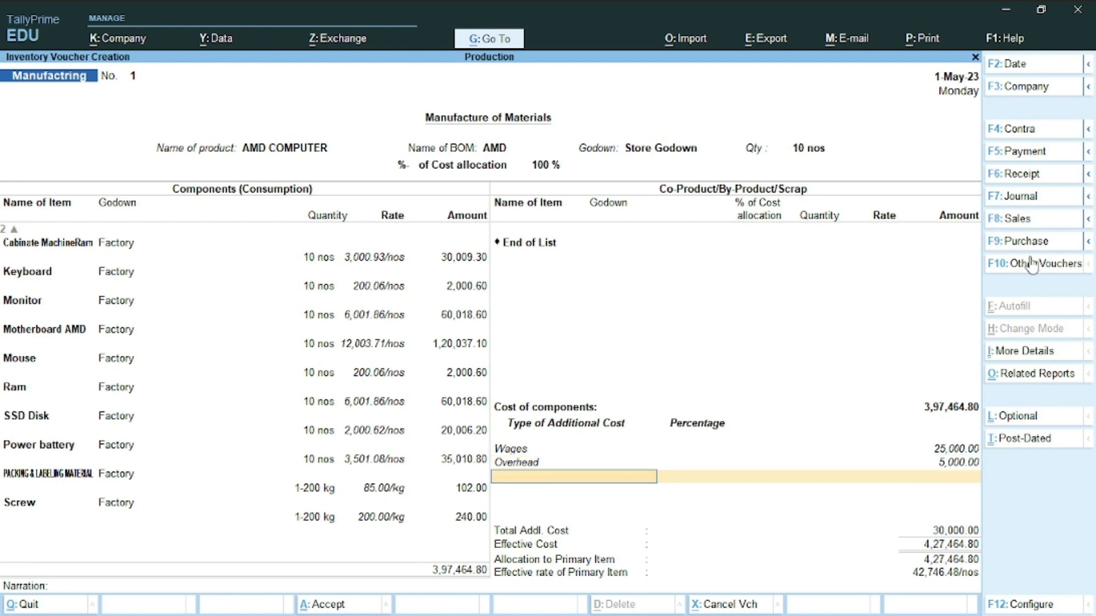
{"action": "key", "text": "Return"}
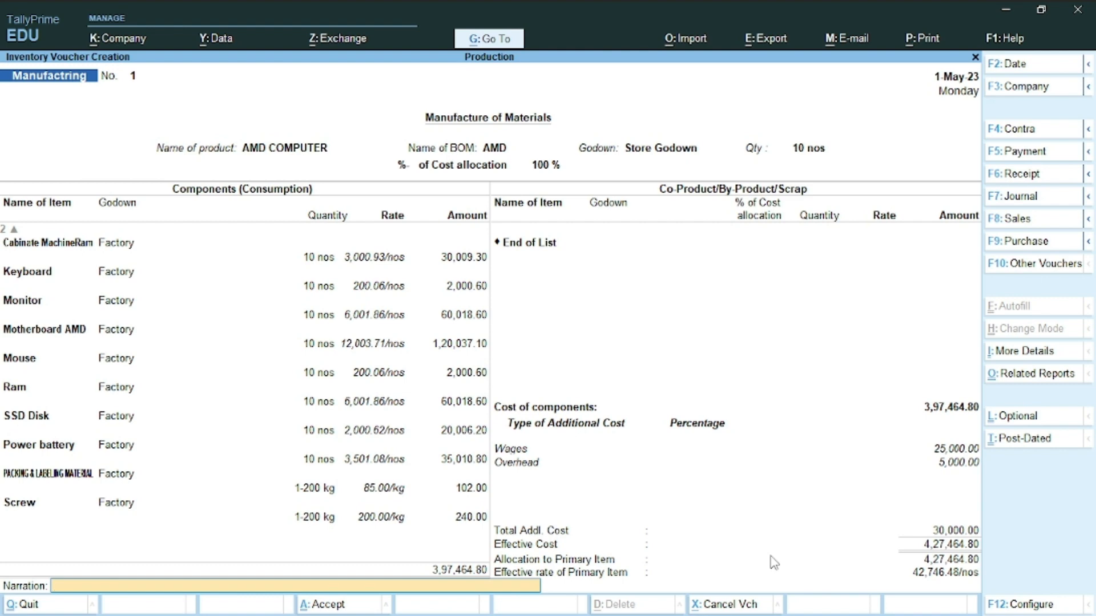
{"action": "key", "text": "Return"}
{"action": "key", "text": "Return"}
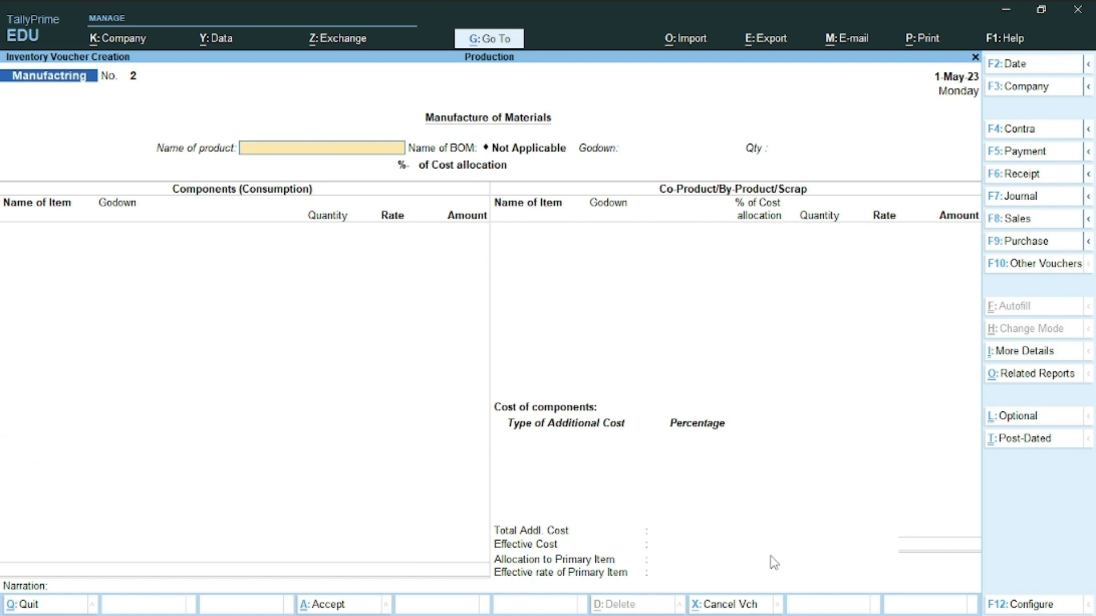
- Create stock item Intel Computer under Primary in nos, with components (BOM) enabled
{"action": "key", "text": "alt+c"}
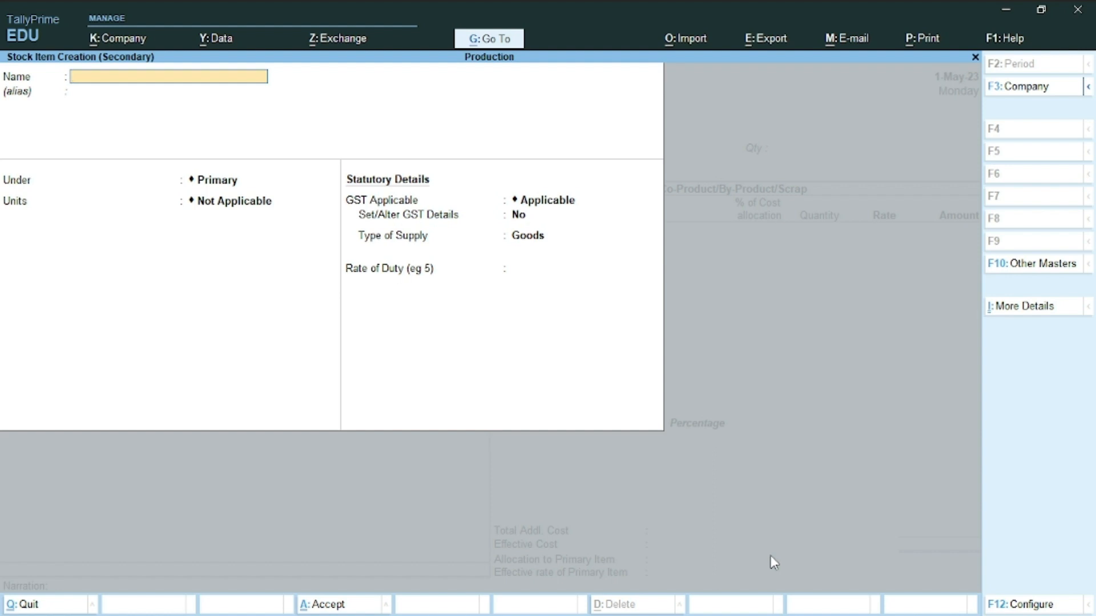
{"action": "type", "text": "Intel Computer"}
{"action": "key", "text": "Return"}
{"action": "key", "text": "Return"}
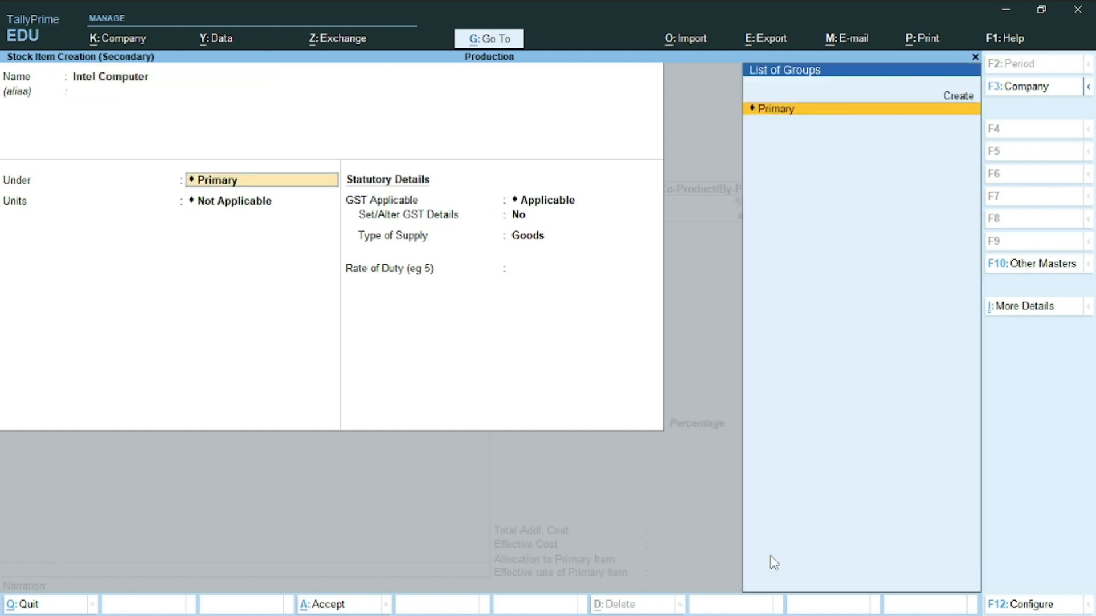
{"action": "key", "text": "Return"}
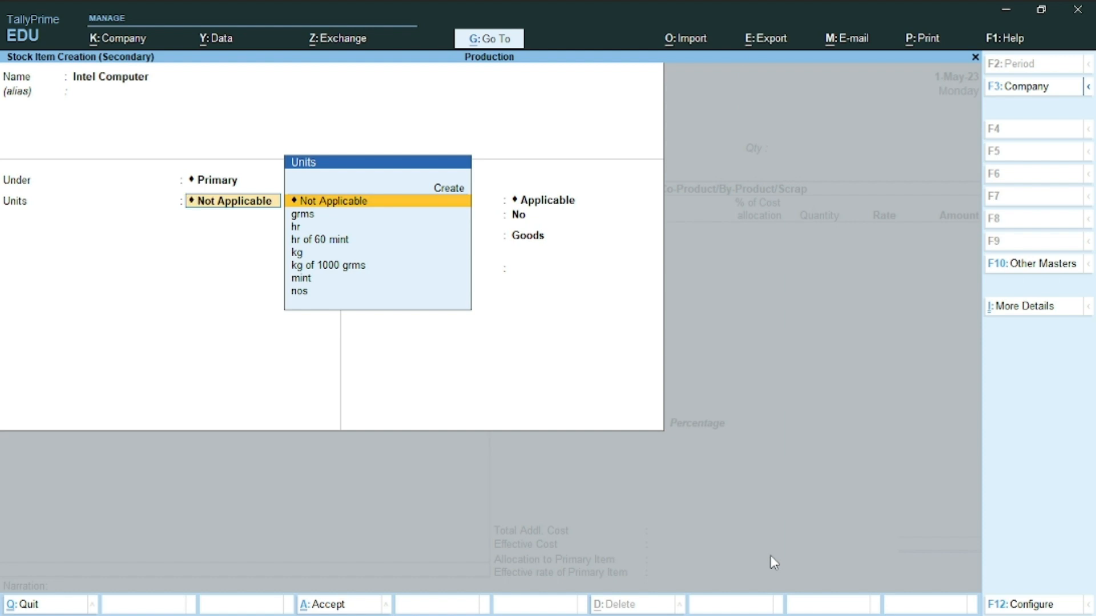
{"action": "type", "text": "nos"}
{"action": "key", "text": "Return"}
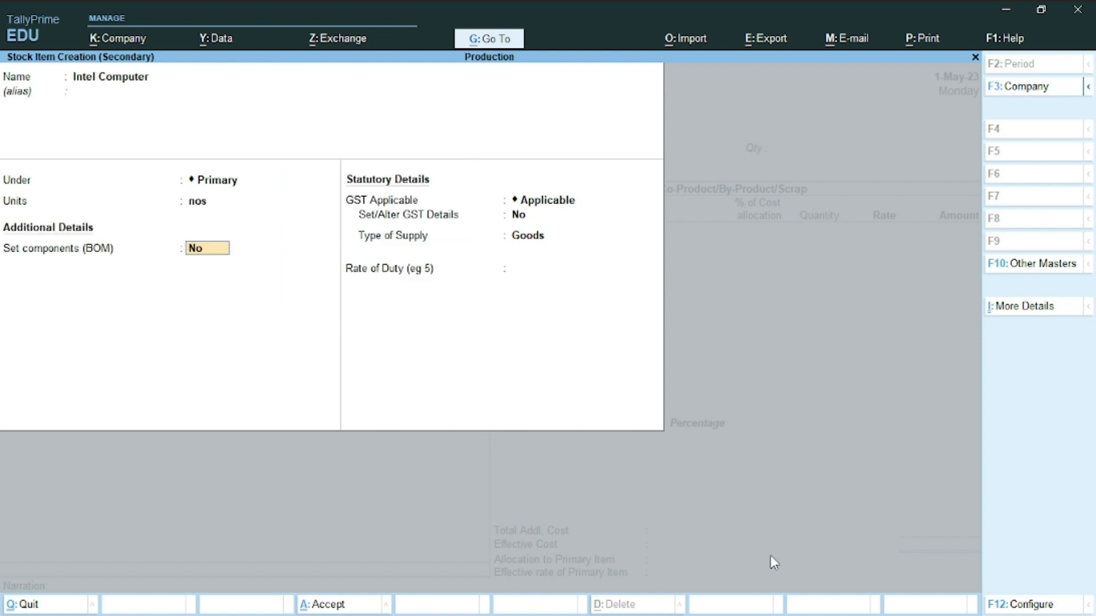
{"action": "key", "text": "Return"}
{"action": "type", "text": "y"}
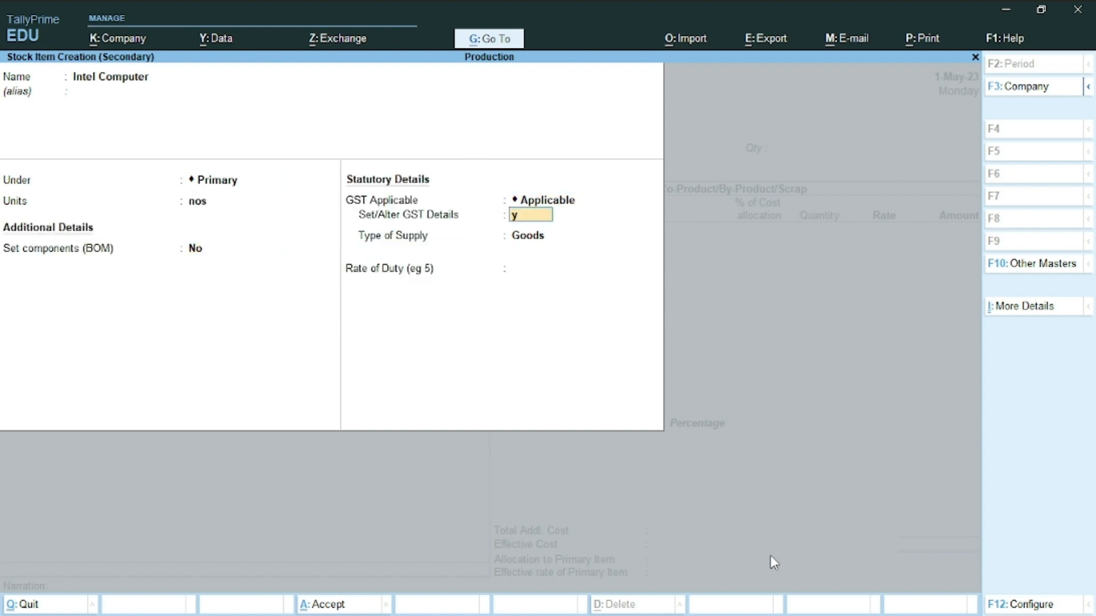
{"action": "key", "text": "BackSpace"}
{"action": "key", "text": "BackSpace"}
{"action": "key", "text": "BackSpace"}
{"action": "type", "text": "y"}
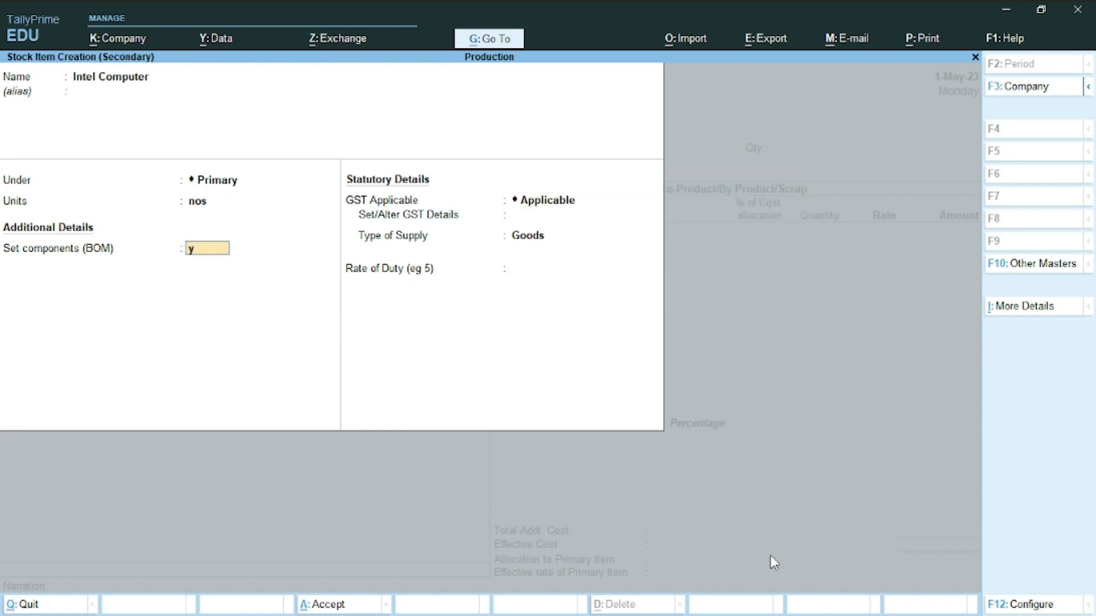
{"action": "key", "text": "Return"}
- Name the BOM Intel for 1 nos; add Cabinate MachineRam and Intel processor, 1 nos each from Factory
{"action": "type", "text": "Intel"}
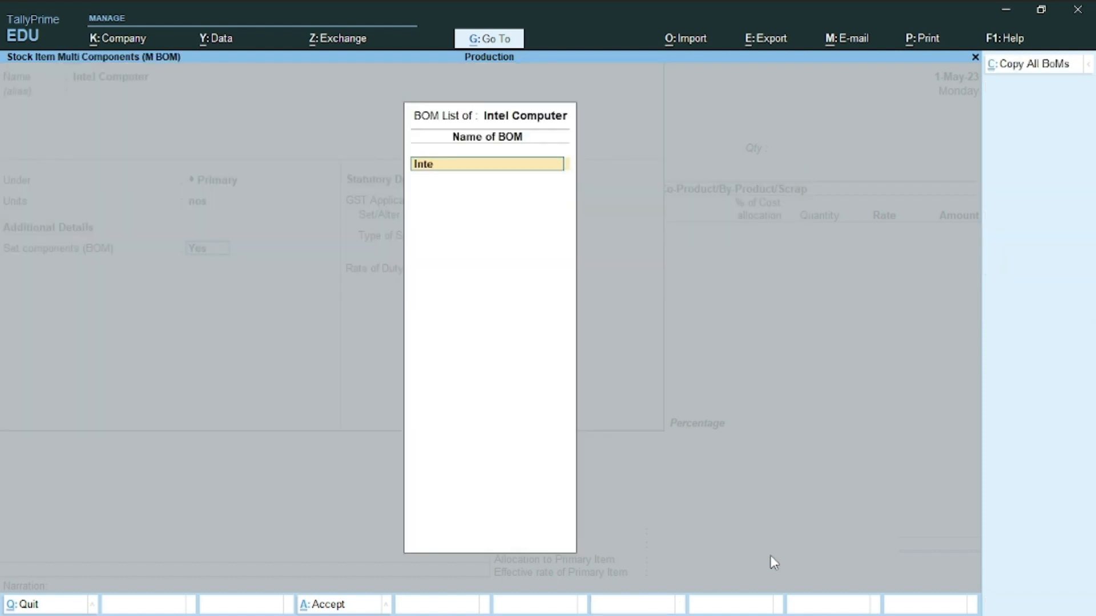
{"action": "key", "text": "Return"}
{"action": "type", "text": "1"}
{"action": "key", "text": "Return"}
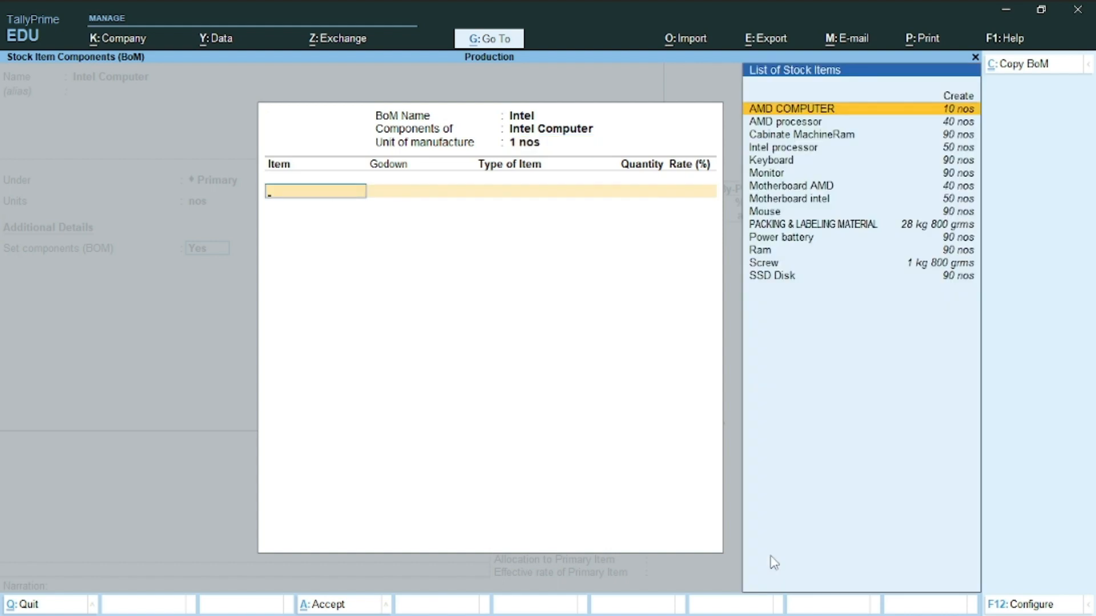
{"action": "key", "text": "Down"}
{"action": "key", "text": "Down"}
{"action": "key", "text": "Return"}
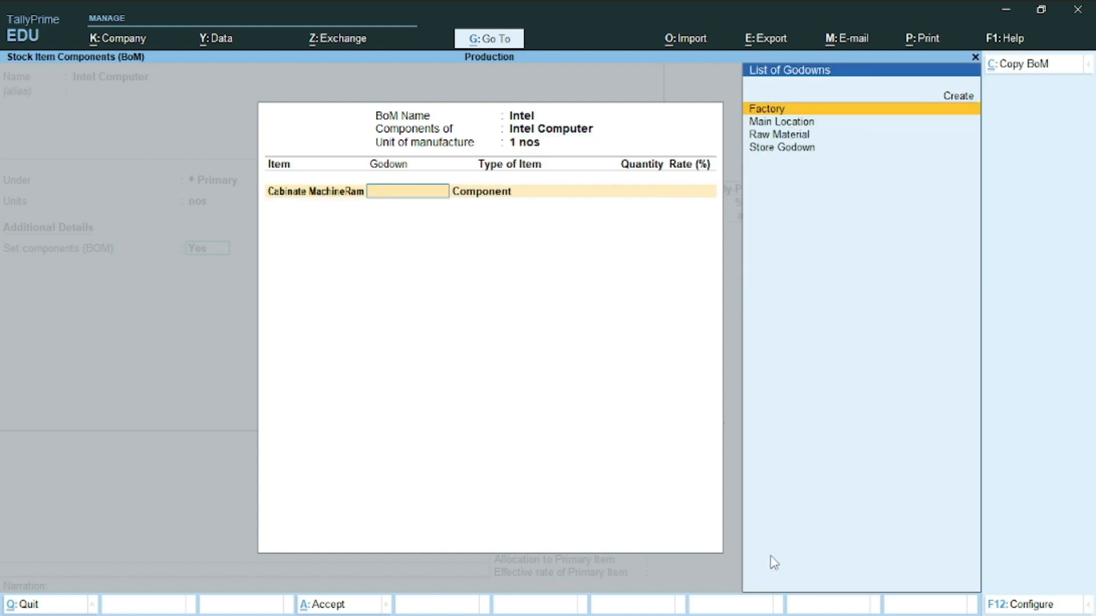
{"action": "key", "text": "Return"}
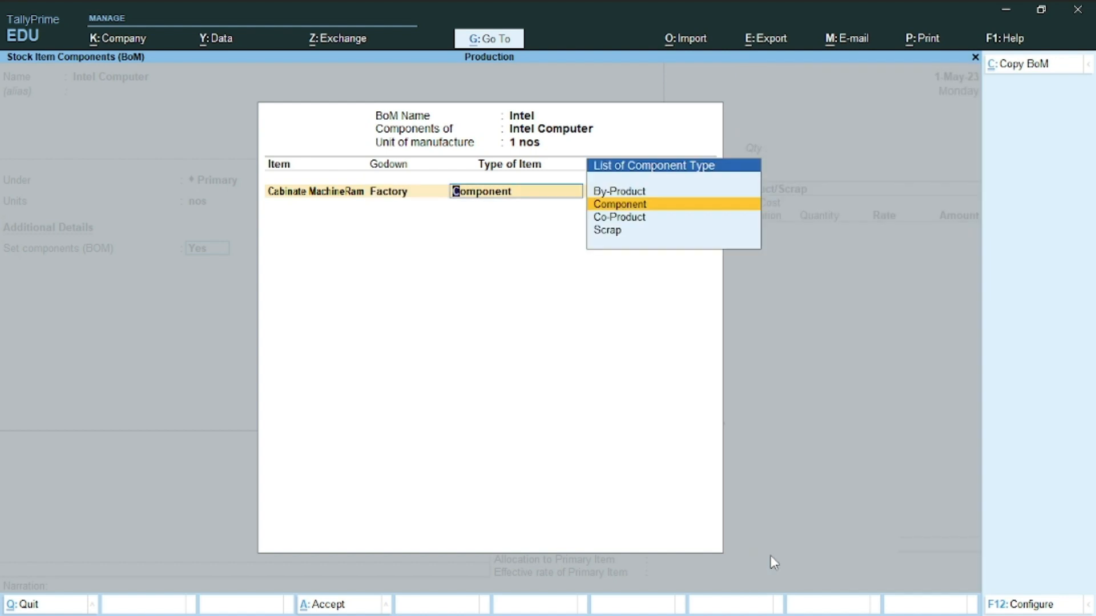
{"action": "key", "text": "Return"}
{"action": "type", "text": "1"}
{"action": "key", "text": "Return"}
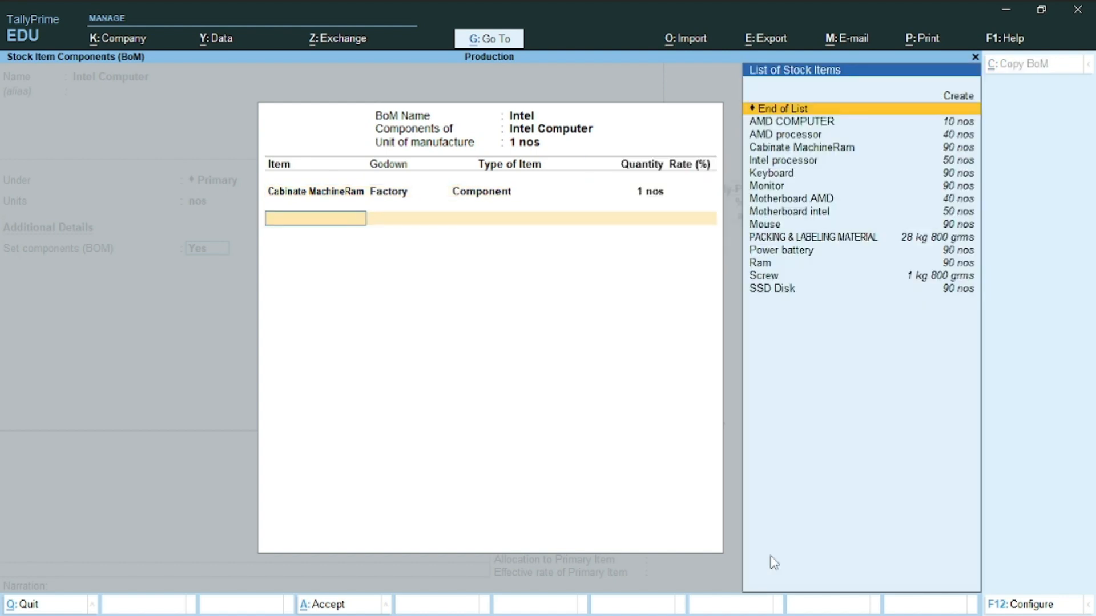
{"action": "key", "text": "Down"}
{"action": "key", "text": "Down"}
{"action": "key", "text": "Down"}
{"action": "key", "text": "Down"}
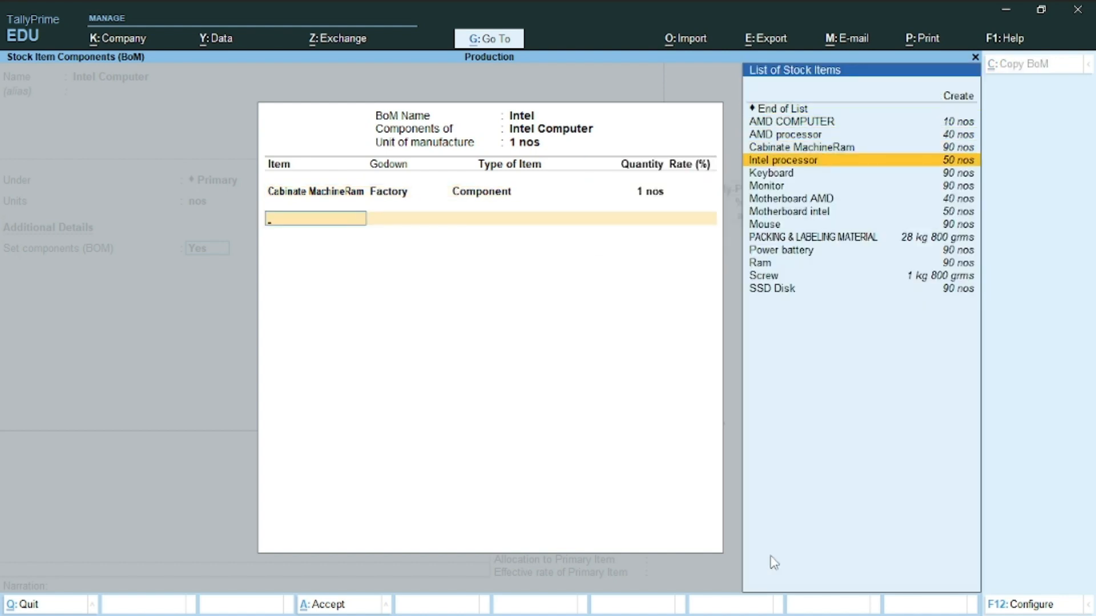
{"action": "key", "text": "Return"}
{"action": "key", "text": "Return"}
{"action": "key", "text": "Return"}
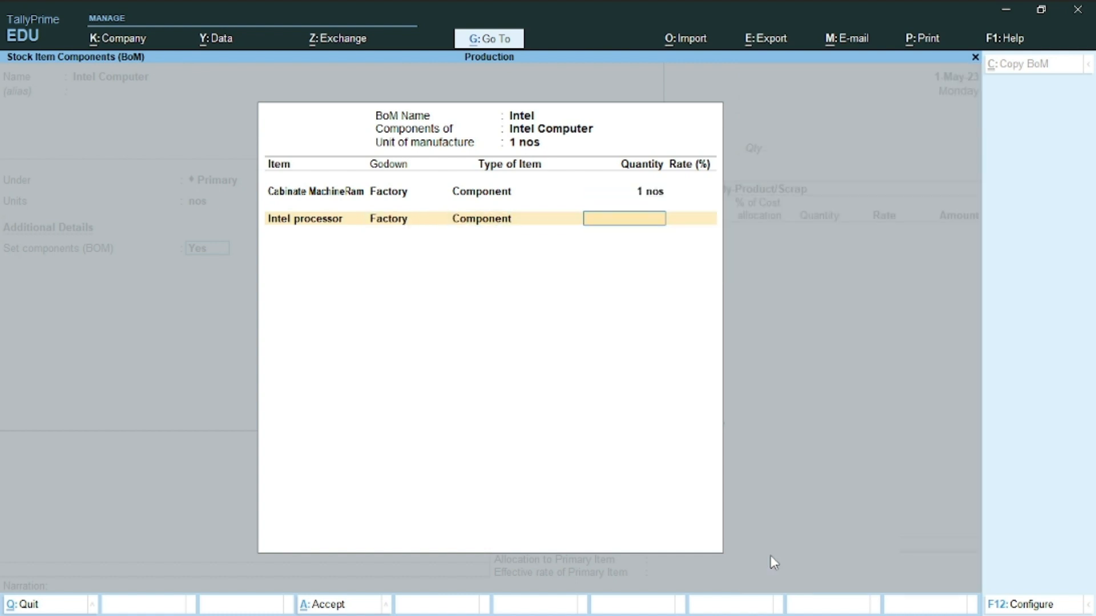
{"action": "type", "text": "1"}
{"action": "key", "text": "Return"}
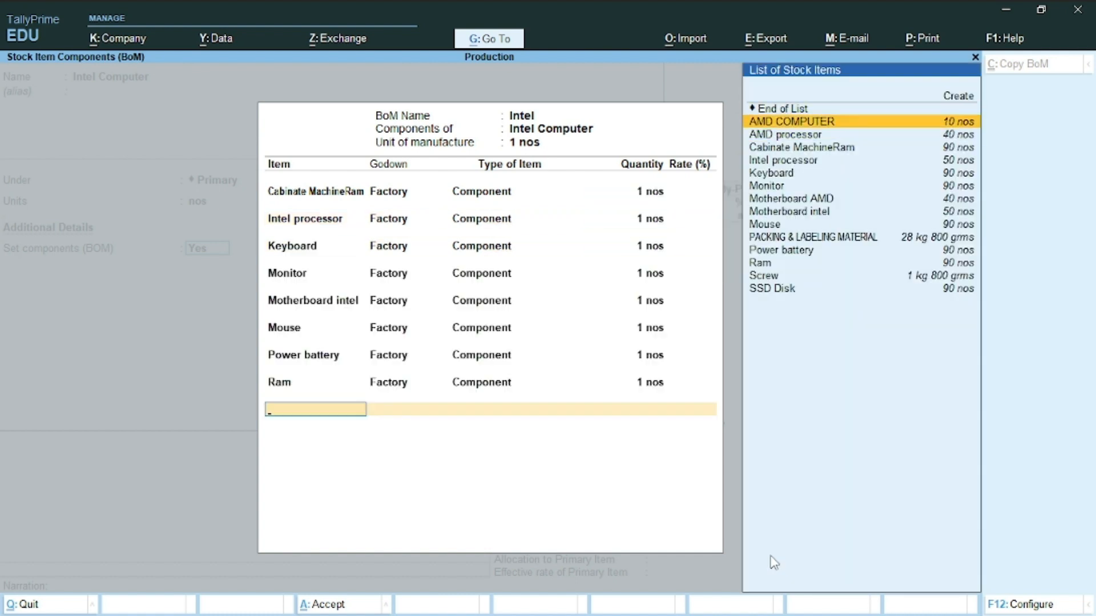
- Add SSD Disk (1 nos) and PACKING & LABELING MATERIAL (0.120 kg) as Factory components
{"action": "key", "text": "Down"}
{"action": "key", "text": "Down"}
{"action": "key", "text": "Down"}
{"action": "key", "text": "Down"}
{"action": "key", "text": "Down"}
{"action": "key", "text": "Down"}
{"action": "key", "text": "Down"}
{"action": "key", "text": "Down"}
{"action": "key", "text": "Down"}
{"action": "key", "text": "Down"}
{"action": "key", "text": "Down"}
{"action": "key", "text": "Down"}
{"action": "key", "text": "Down"}
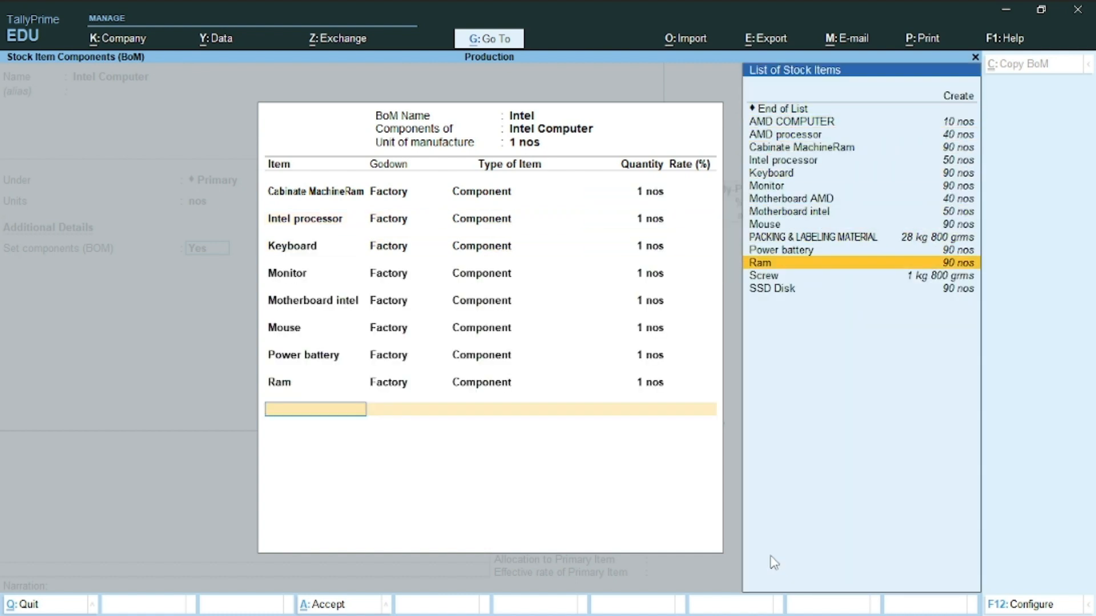
{"action": "key", "text": "Return"}
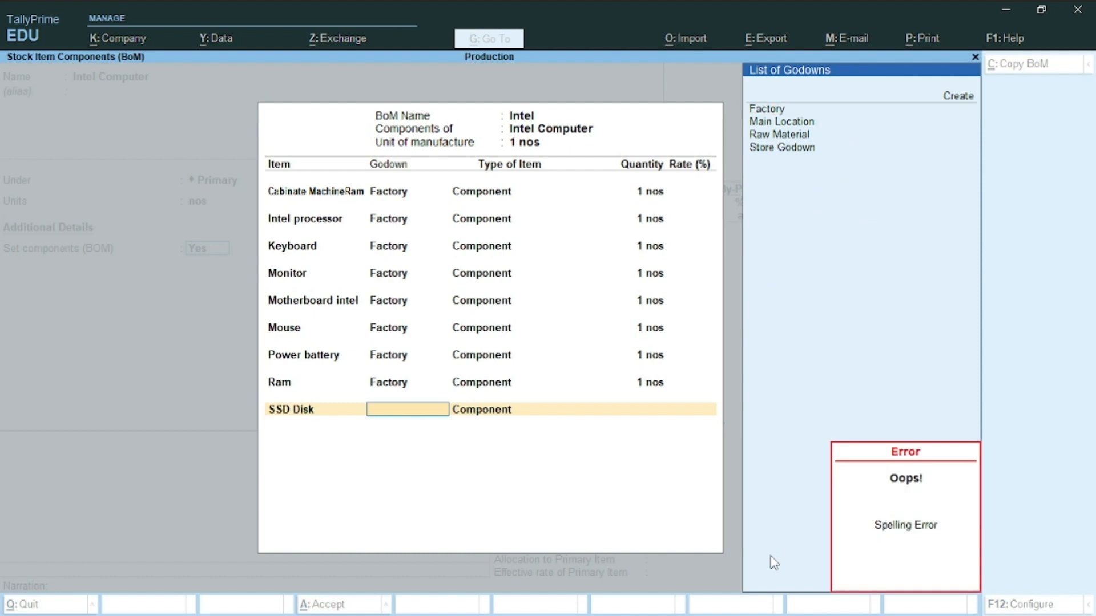
{"action": "key", "text": "Return"}
{"action": "key", "text": "Return"}
{"action": "type", "text": "1"}
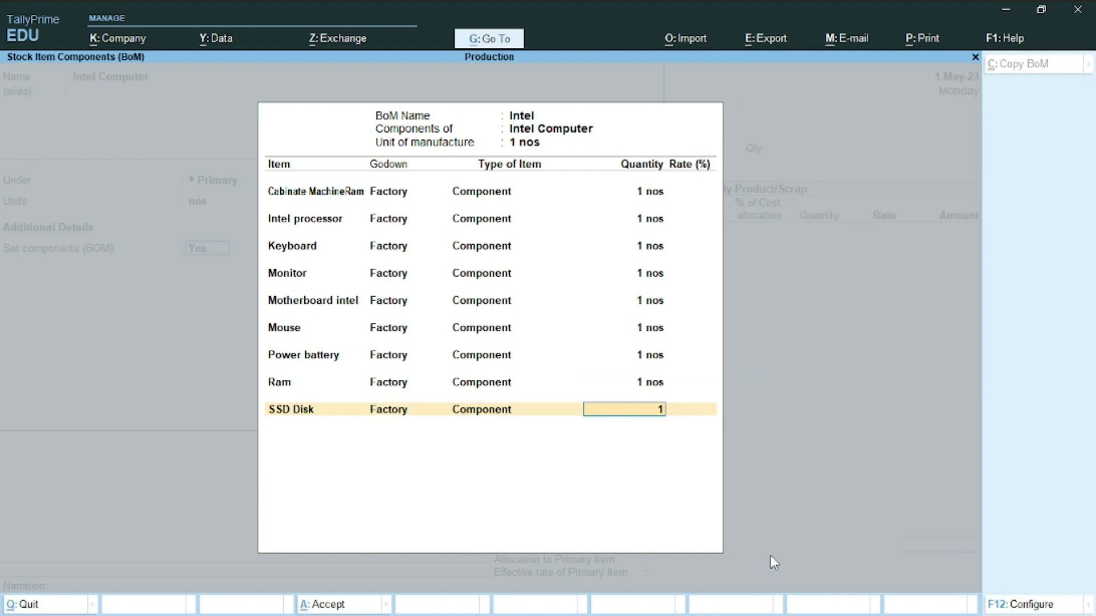
{"action": "key", "text": "Return"}
{"action": "key", "text": "Down"}
{"action": "key", "text": "Down"}
{"action": "key", "text": "Down"}
{"action": "key", "text": "Down"}
{"action": "key", "text": "Down"}
{"action": "key", "text": "Down"}
{"action": "key", "text": "Down"}
{"action": "key", "text": "Down"}
{"action": "key", "text": "Down"}
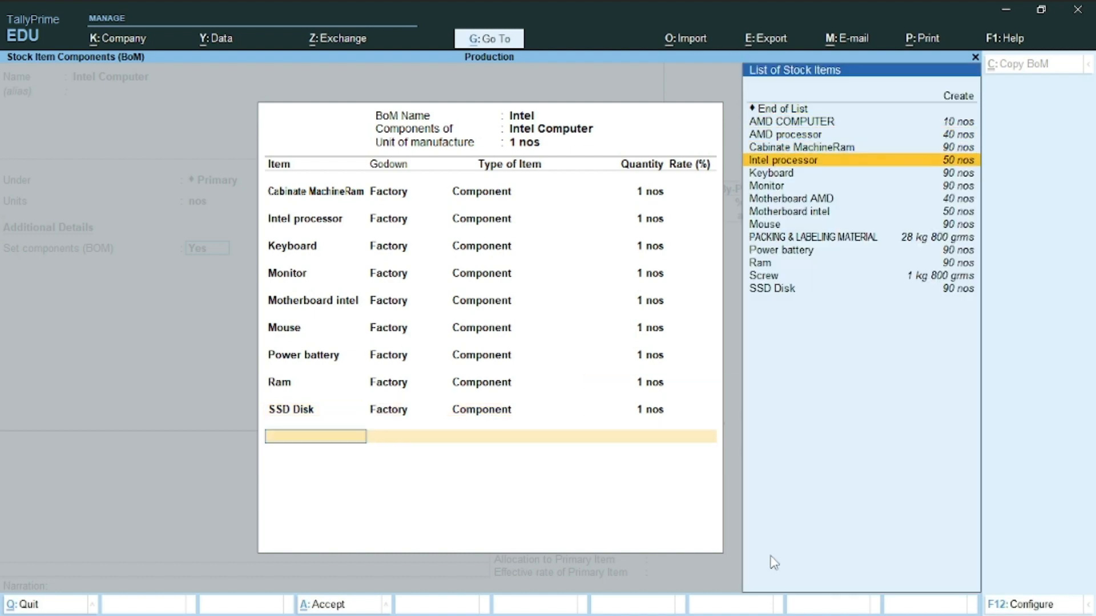
{"action": "key", "text": "Down"}
{"action": "key", "text": "Return"}
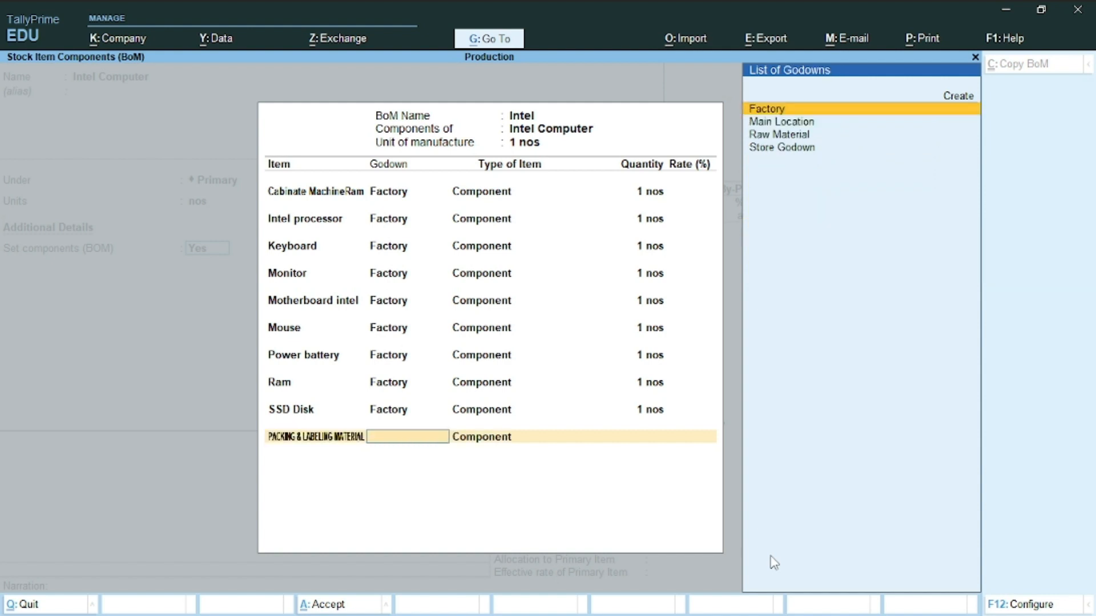
{"action": "key", "text": "Return"}
{"action": "key", "text": "Return"}
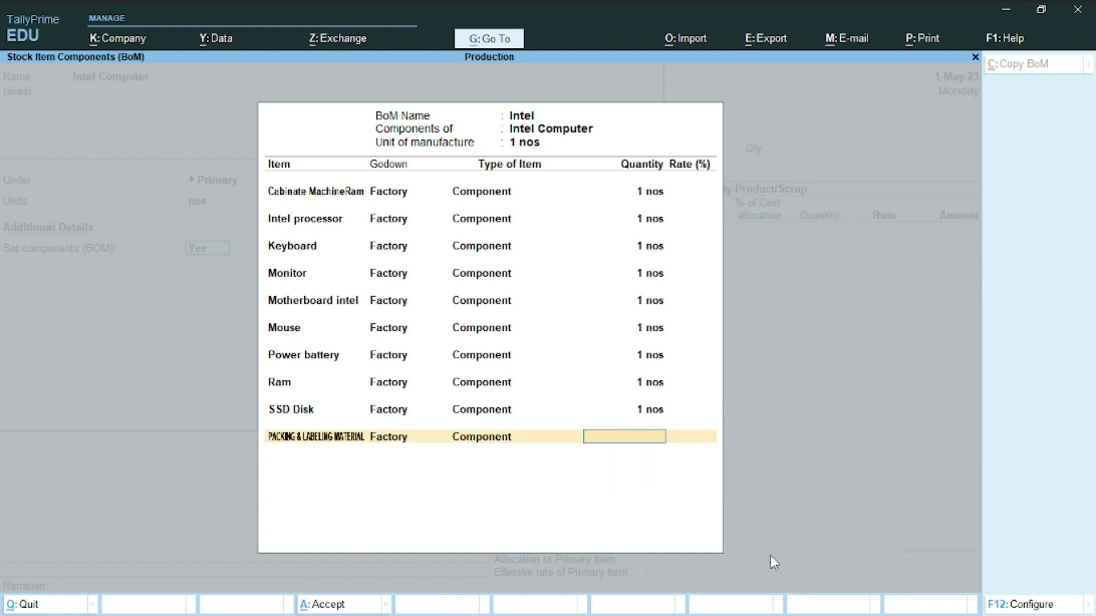
{"action": "type", "text": ".120"}
{"action": "key", "text": "Return"}
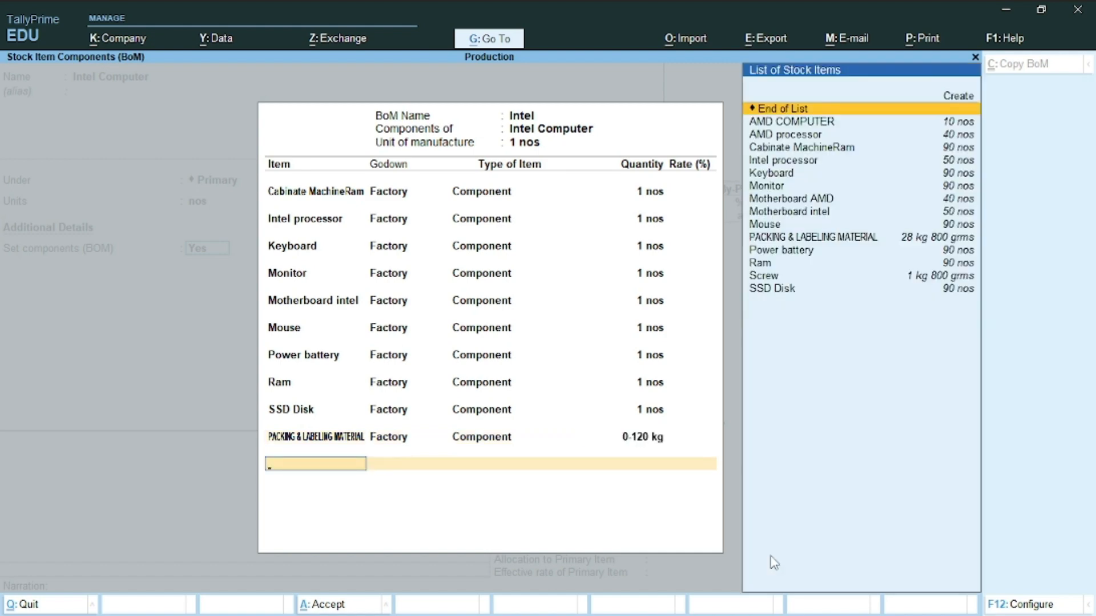
{"action": "key", "text": "Return"}
{"action": "key", "text": "Return"}
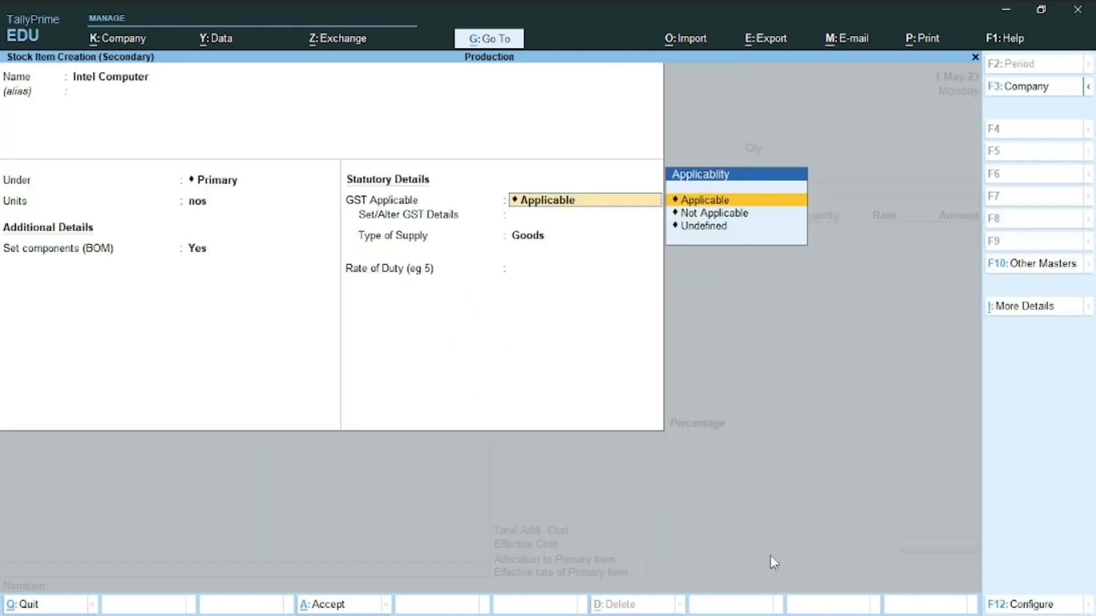
{"action": "key", "text": "Return"}
- Review the BOM rows and add Screw at 0.120 kg from the Factory godown
{"action": "key", "text": "Return"}
{"action": "key", "text": "Return"}
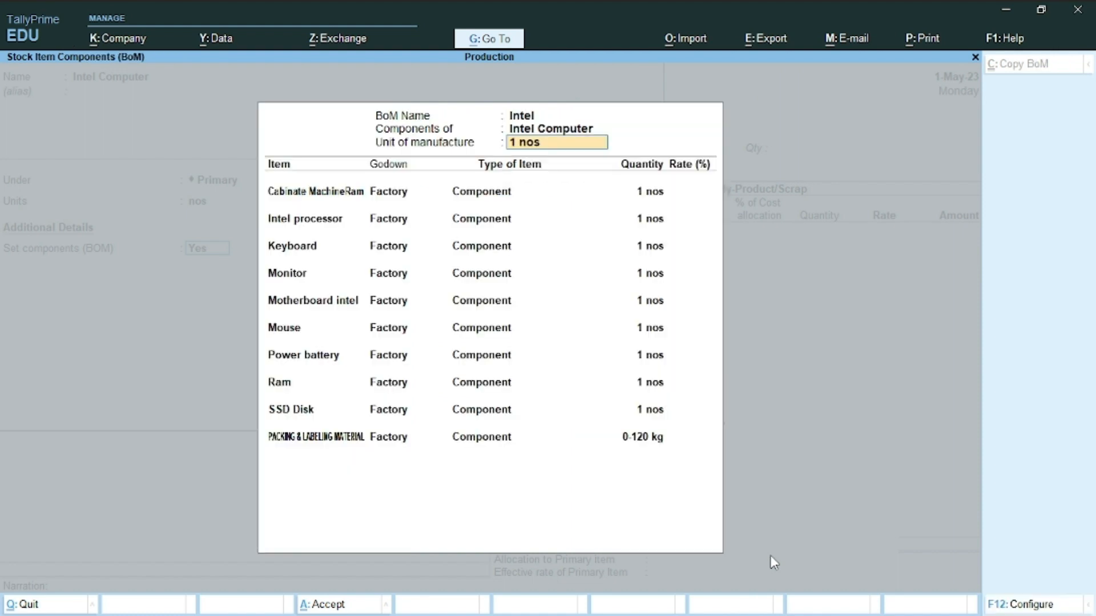
{"action": "key", "text": "Return"}
{"action": "key", "text": "Return"}
{"action": "key", "text": "Return"}
{"action": "key", "text": "Return"}
{"action": "key", "text": "Return"}
{"action": "key", "text": "Return"}
{"action": "key", "text": "Return"}
{"action": "key", "text": "Return"}
{"action": "key", "text": "Return"}
{"action": "key", "text": "Return"}
{"action": "key", "text": "Return"}
{"action": "key", "text": "Return"}
{"action": "key", "text": "Return"}
{"action": "key", "text": "Return"}
{"action": "key", "text": "Return"}
{"action": "key", "text": "Return"}
{"action": "key", "text": "Return"}
{"action": "key", "text": "Return"}
{"action": "key", "text": "Return"}
{"action": "key", "text": "Return"}
{"action": "key", "text": "Return"}
{"action": "key", "text": "Return"}
{"action": "key", "text": "Return"}
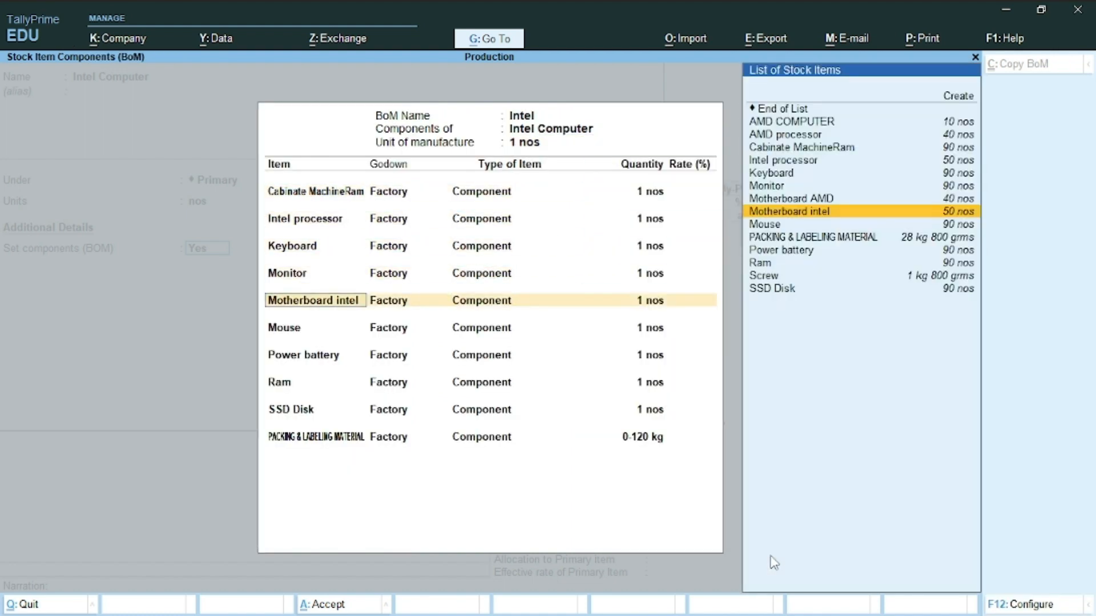
{"action": "key", "text": "Return"}
{"action": "key", "text": "Return"}
{"action": "key", "text": "Return"}
{"action": "key", "text": "Return"}
{"action": "key", "text": "Return"}
{"action": "key", "text": "Return"}
{"action": "key", "text": "Return"}
{"action": "key", "text": "Return"}
{"action": "key", "text": "Return"}
{"action": "key", "text": "Return"}
{"action": "key", "text": "Return"}
{"action": "key", "text": "Return"}
{"action": "key", "text": "Return"}
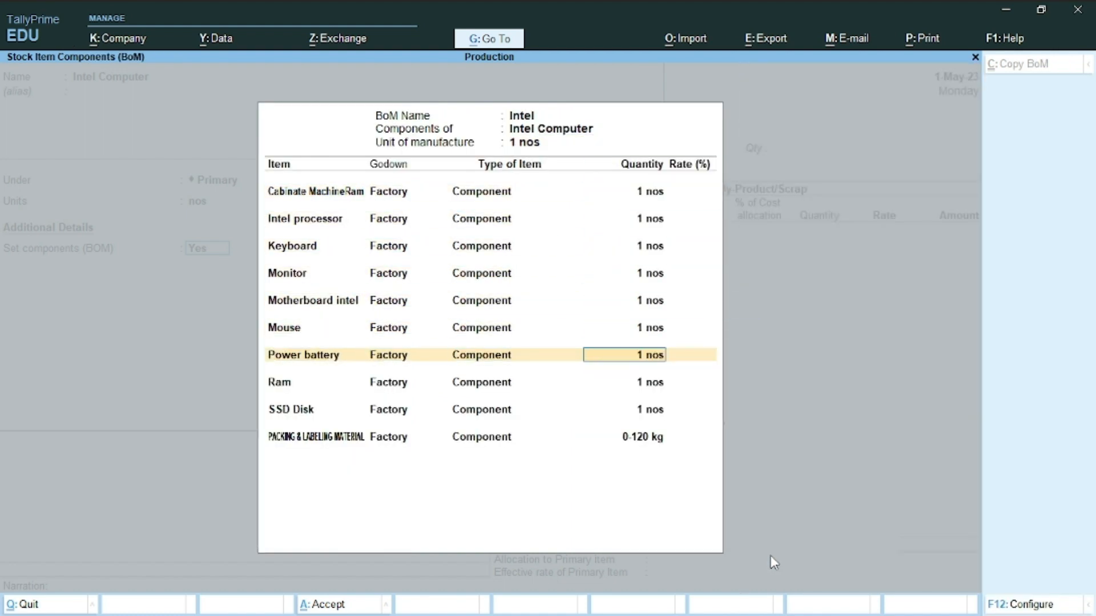
{"action": "key", "text": "Return"}
{"action": "key", "text": "Return"}
{"action": "key", "text": "Return"}
{"action": "key", "text": "Return"}
{"action": "key", "text": "Return"}
{"action": "key", "text": "Return"}
{"action": "key", "text": "Return"}
{"action": "key", "text": "Return"}
{"action": "key", "text": "Return"}
{"action": "key", "text": "Return"}
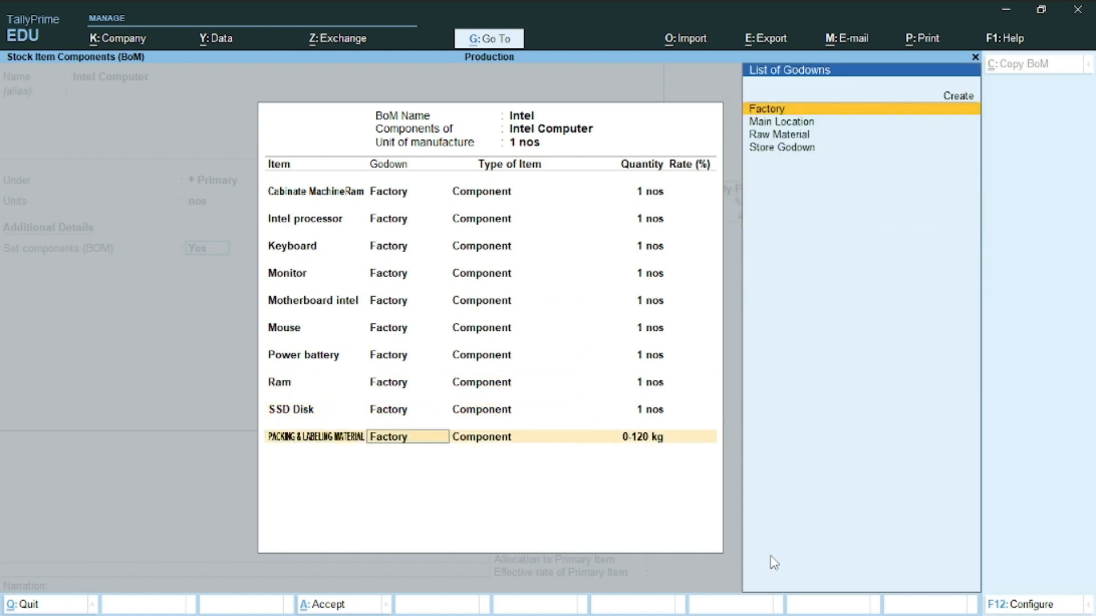
{"action": "key", "text": "Down"}
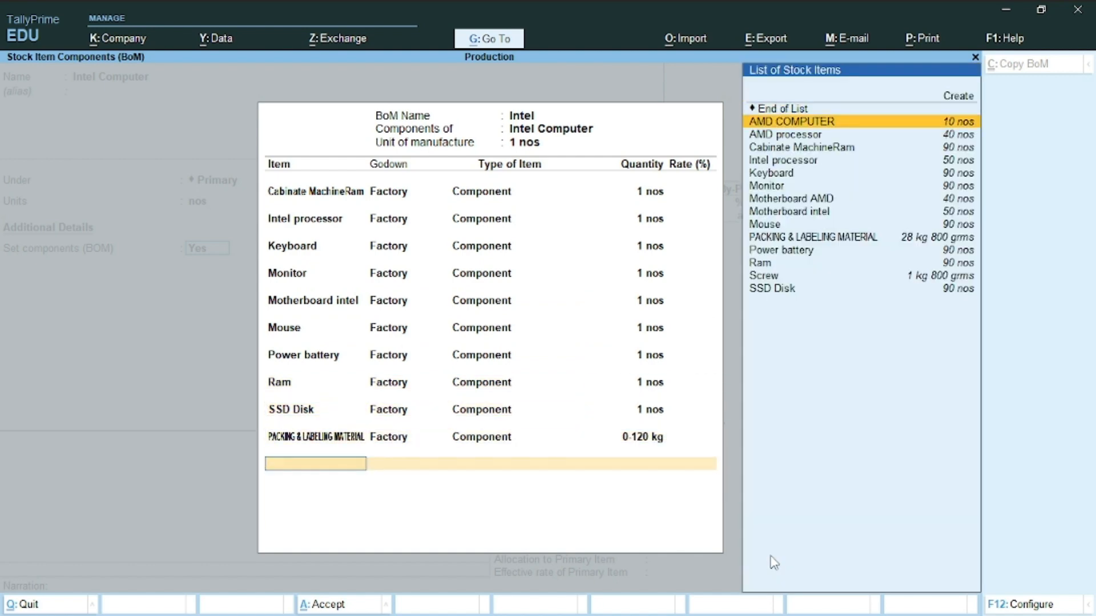
{"action": "key", "text": "Down"}
{"action": "key", "text": "Down"}
{"action": "key", "text": "Down"}
{"action": "key", "text": "Down"}
{"action": "key", "text": "Down"}
{"action": "key", "text": "Down"}
{"action": "key", "text": "Down"}
{"action": "key", "text": "Down"}
{"action": "key", "text": "Down"}
{"action": "key", "text": "Down"}
{"action": "key", "text": "Down"}
{"action": "key", "text": "Down"}
{"action": "key", "text": "Return"}
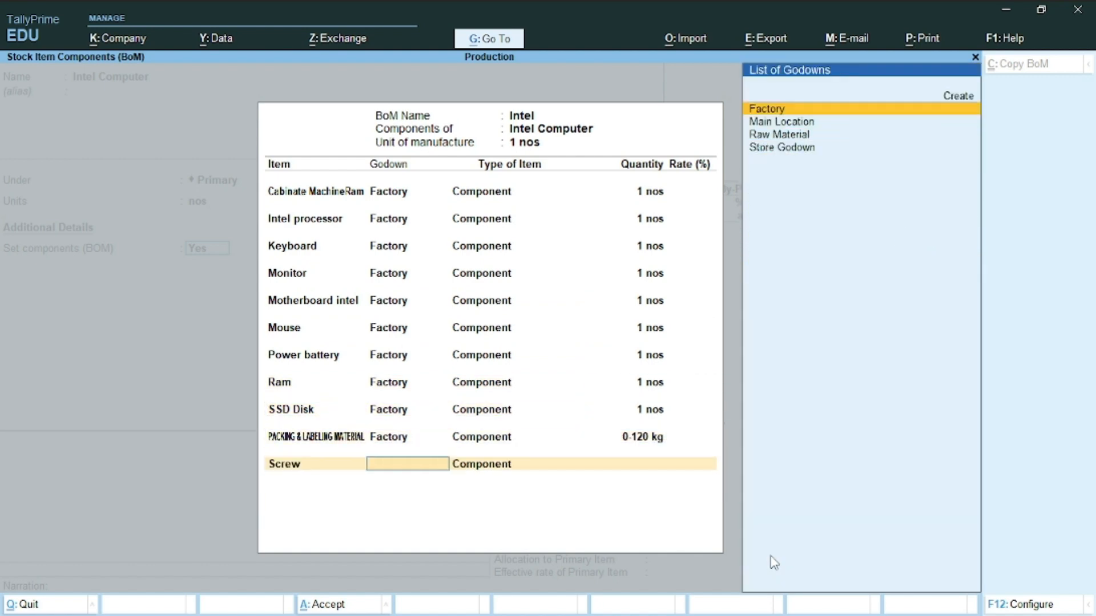
{"action": "key", "text": "Return"}
{"action": "key", "text": "Return"}
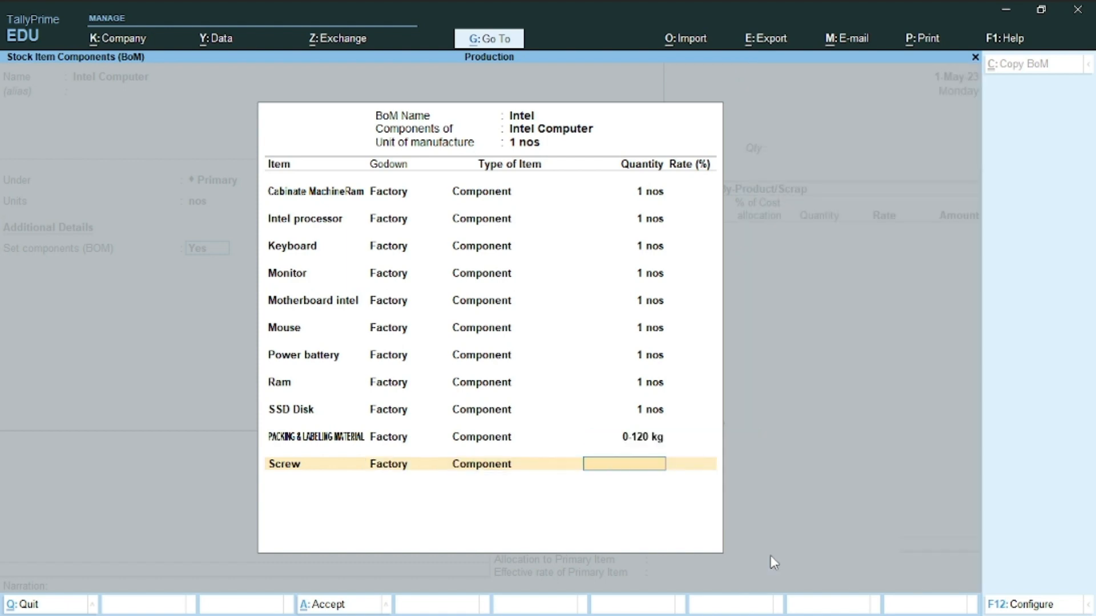
{"action": "type", "text": ".120"}
{"action": "key", "text": "Return"}
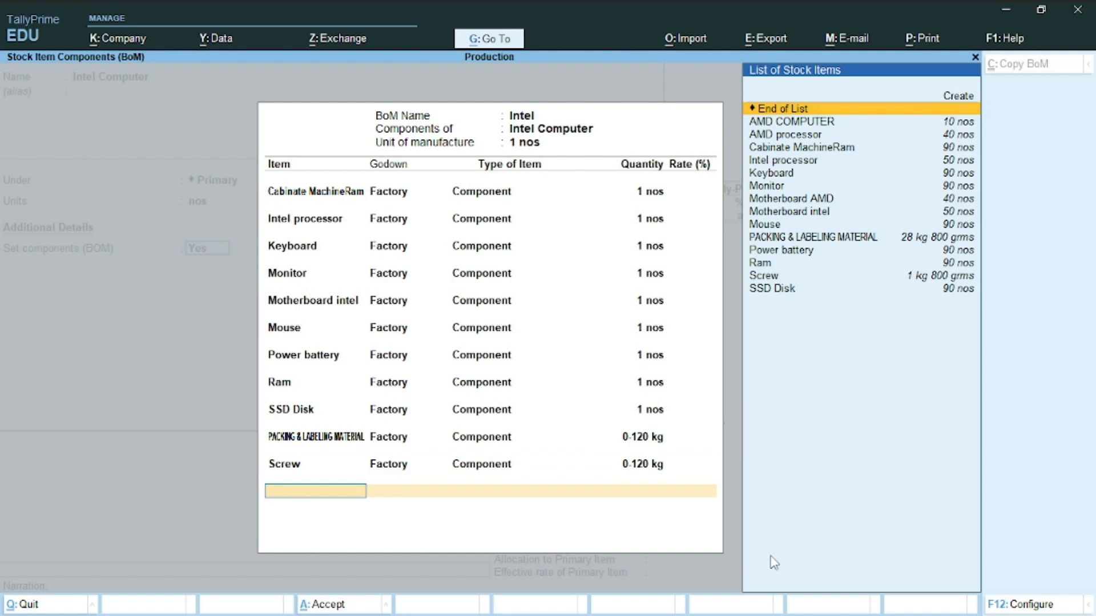
- Set Intel Computer's GST to On Value, Taxable, 18% Integrated Tax, and save the item
{"action": "key", "text": "Return"}
{"action": "key", "text": "Return"}
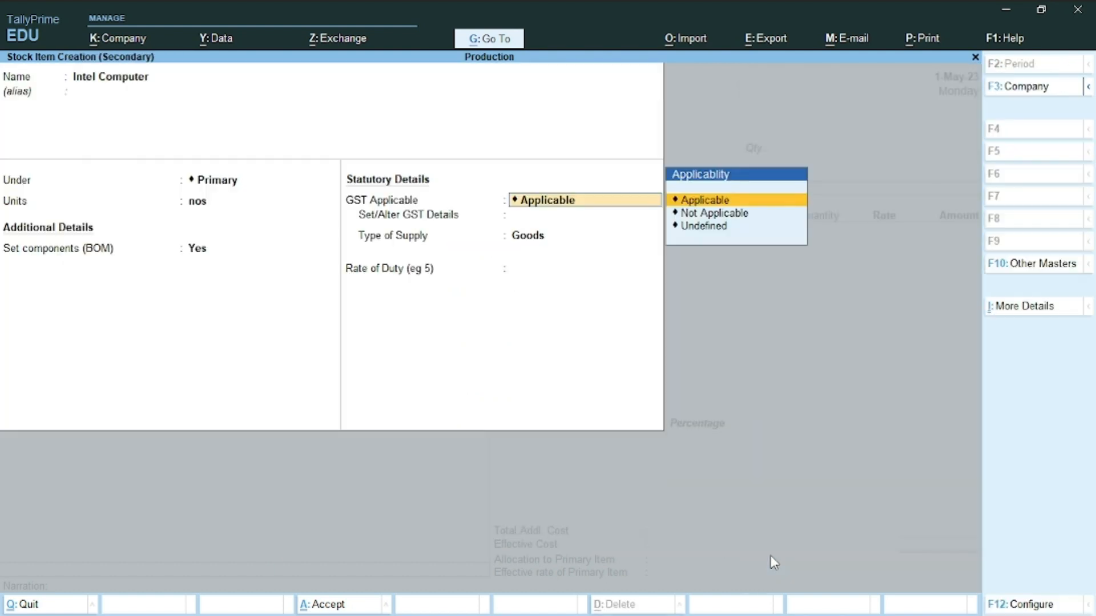
{"action": "key", "text": "Return"}
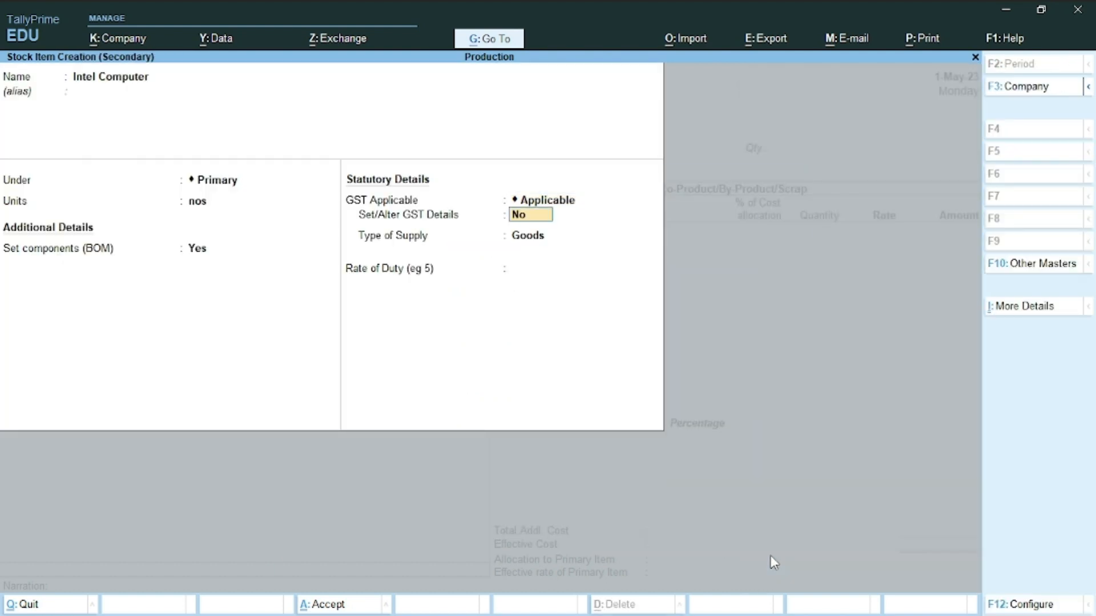
{"action": "key", "text": "y"}
{"action": "key", "text": "Return"}
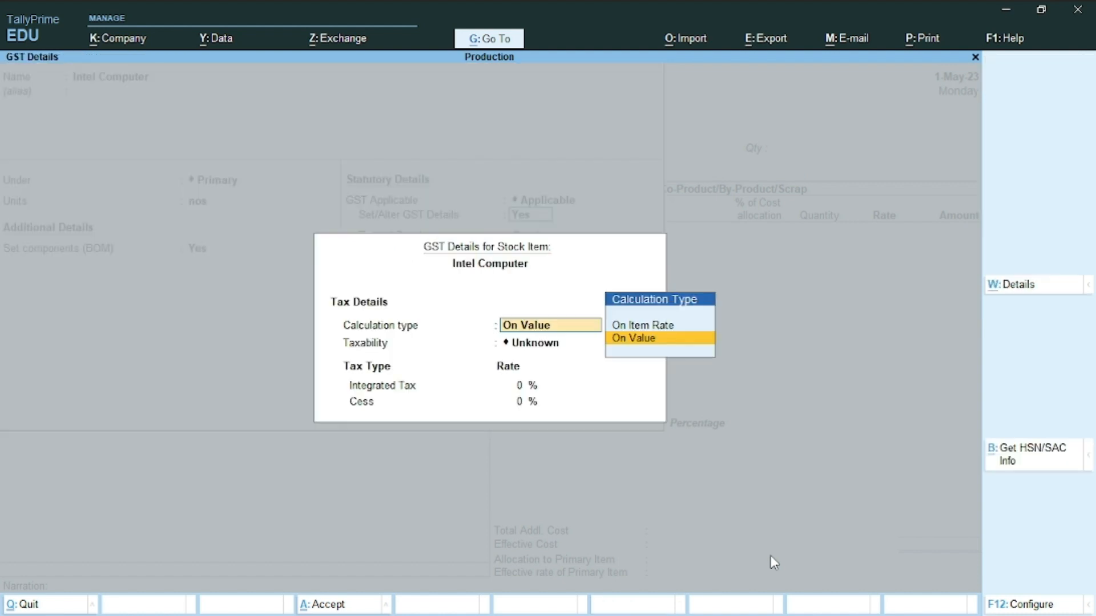
{"action": "key", "text": "Return"}
{"action": "key", "text": "Down"}
{"action": "key", "text": "Down"}
{"action": "key", "text": "Down"}
{"action": "key", "text": "Return"}
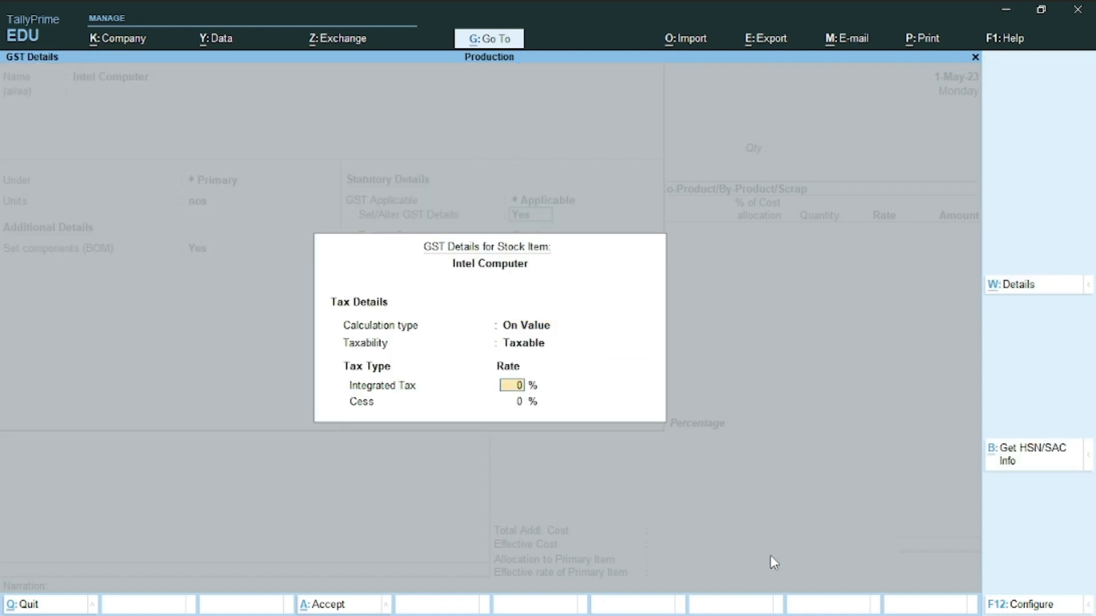
{"action": "type", "text": "18"}
{"action": "key", "text": "Return"}
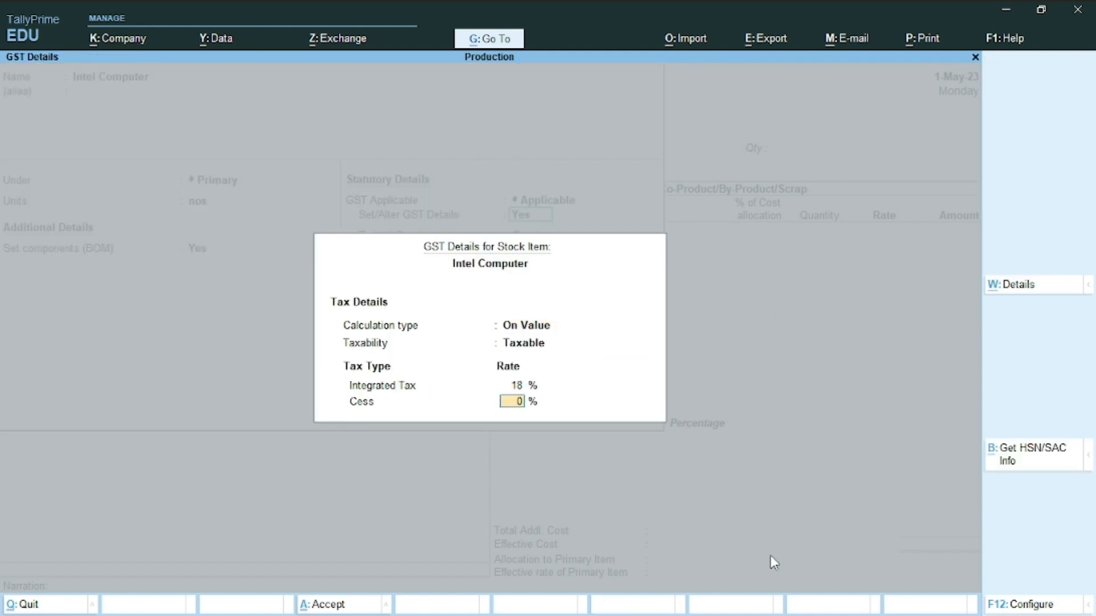
{"action": "key", "text": "Return"}
{"action": "key", "text": "Return"}
{"action": "key", "text": "Return"}
{"action": "key", "text": "Return"}
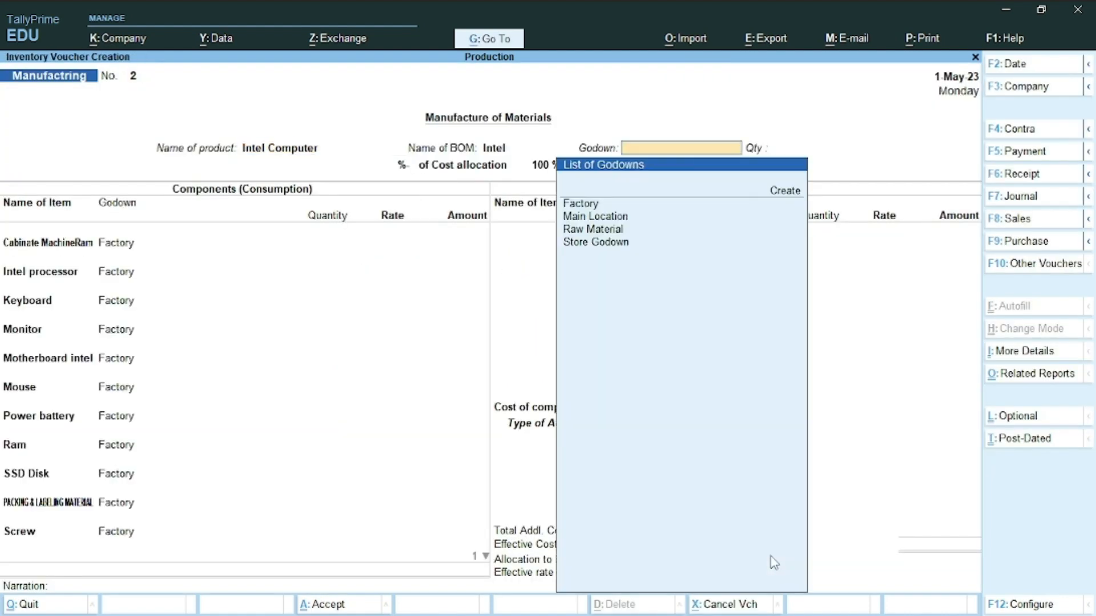
- Produce 25 nos Intel Computer into Store Godown and accept all component rows' rates
{"action": "key", "text": "Down"}
{"action": "key", "text": "Down"}
{"action": "key", "text": "Down"}
{"action": "key", "text": "Down"}
{"action": "key", "text": "Down"}
{"action": "key", "text": "Return"}
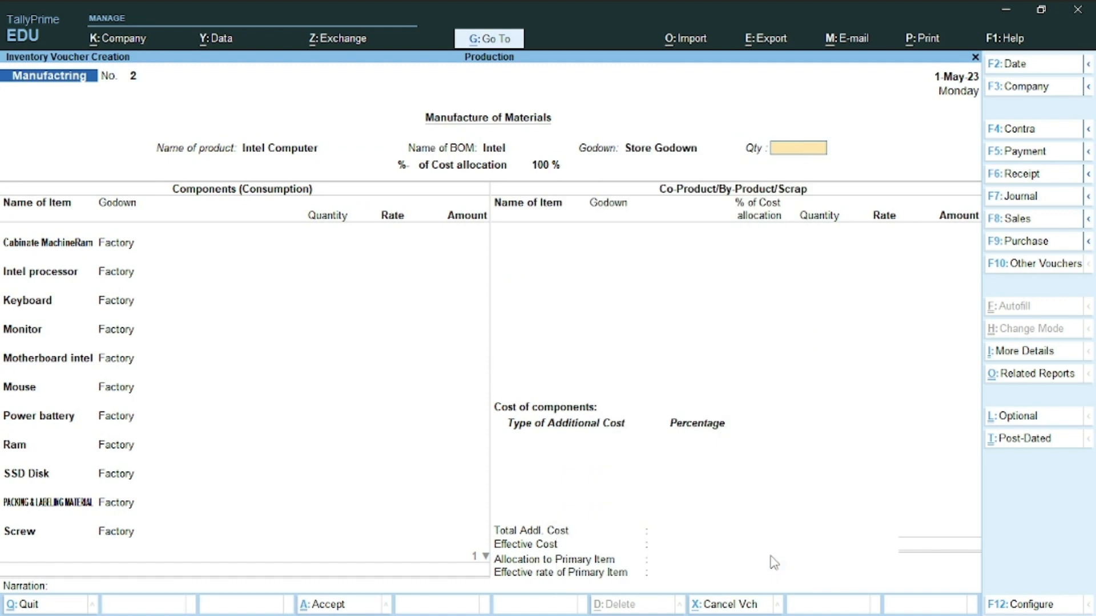
{"action": "type", "text": "25"}
{"action": "key", "text": "Return"}
{"action": "key", "text": "alt+Tab"}
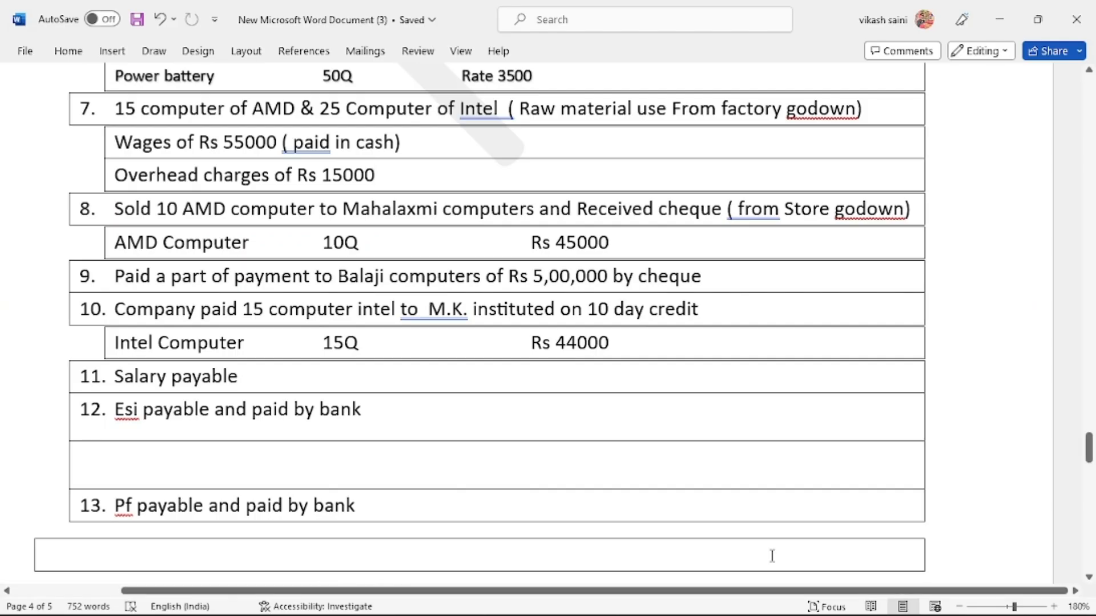
{"action": "key", "text": "alt+Tab"}
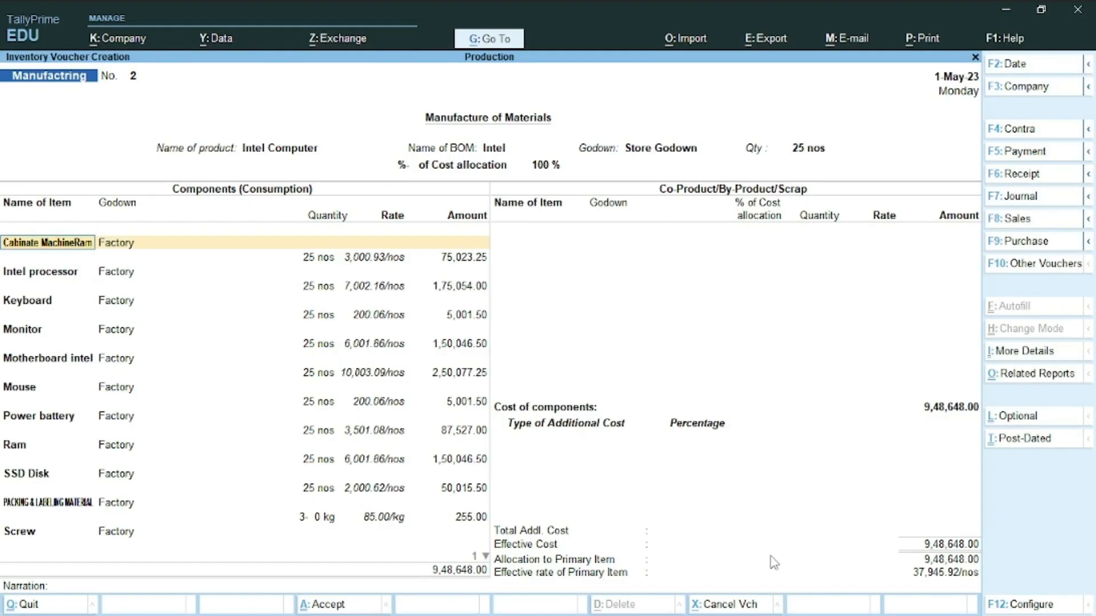
{"action": "key", "text": "Return"}
{"action": "key", "text": "Return"}
{"action": "key", "text": "Return"}
{"action": "key", "text": "Return"}
{"action": "key", "text": "Return"}
{"action": "key", "text": "Return"}
{"action": "key", "text": "Return"}
{"action": "key", "text": "Return"}
{"action": "key", "text": "Return"}
{"action": "key", "text": "Return"}
{"action": "key", "text": "Return"}
{"action": "key", "text": "Return"}
{"action": "key", "text": "Return"}
{"action": "key", "text": "Return"}
{"action": "key", "text": "Return"}
{"action": "key", "text": "Return"}
{"action": "key", "text": "Return"}
{"action": "key", "text": "Return"}
{"action": "key", "text": "Return"}
{"action": "key", "text": "Return"}
{"action": "key", "text": "Return"}
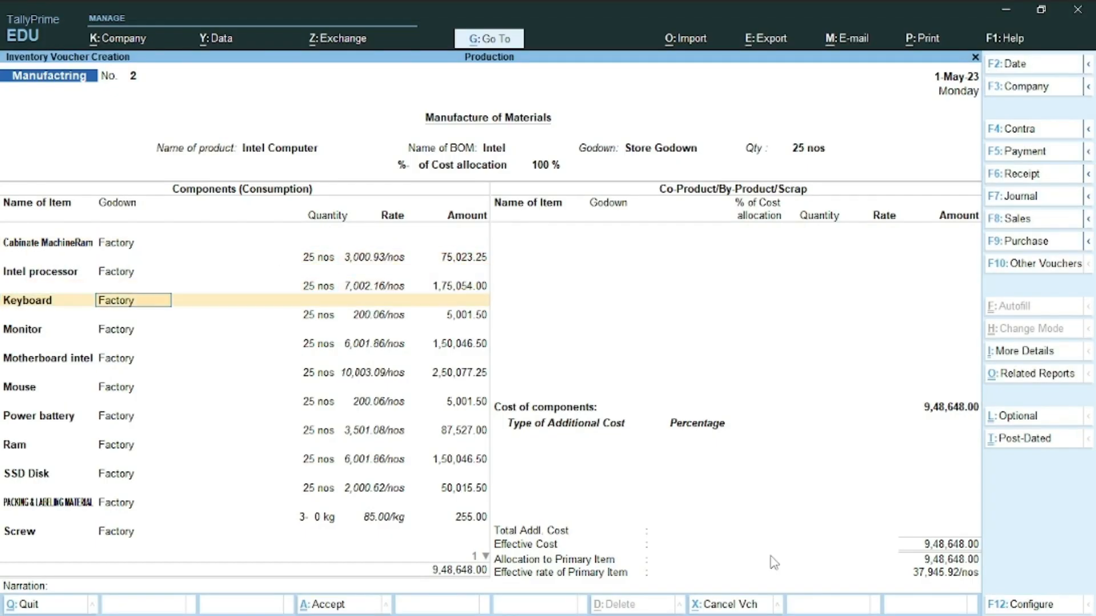
{"action": "key", "text": "Return"}
{"action": "key", "text": "Return"}
{"action": "key", "text": "Return"}
{"action": "key", "text": "Return"}
{"action": "key", "text": "Return"}
{"action": "key", "text": "Return"}
{"action": "key", "text": "Return"}
{"action": "key", "text": "Return"}
{"action": "key", "text": "Return"}
{"action": "key", "text": "Return"}
{"action": "key", "text": "Return"}
{"action": "key", "text": "Return"}
{"action": "key", "text": "Return"}
{"action": "key", "text": "Return"}
{"action": "key", "text": "Return"}
{"action": "key", "text": "Return"}
{"action": "key", "text": "Return"}
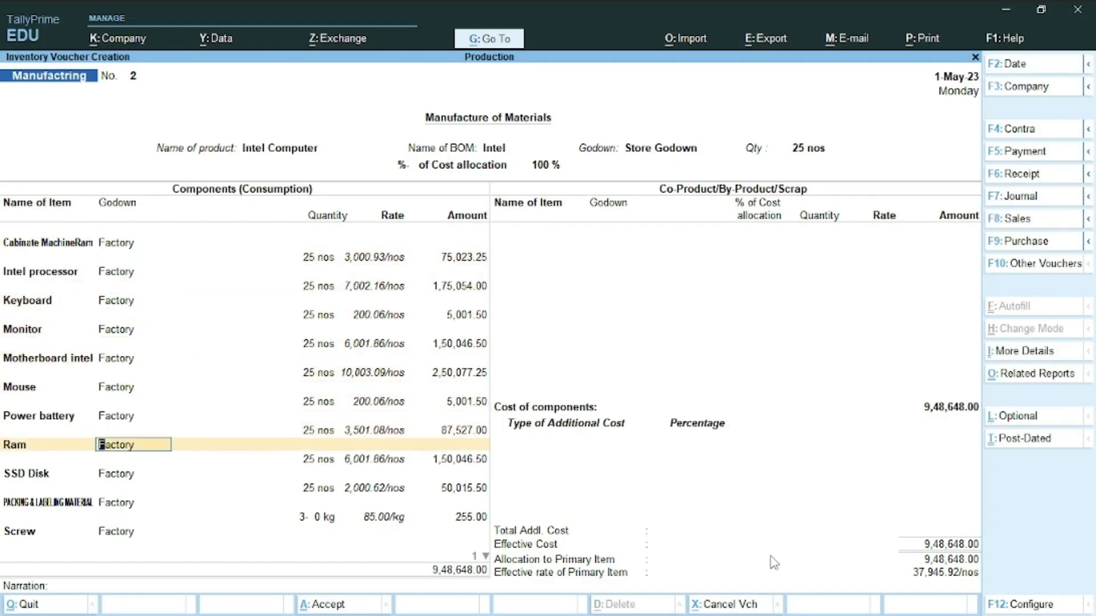
{"action": "key", "text": "Return"}
{"action": "key", "text": "Return"}
{"action": "key", "text": "Return"}
{"action": "key", "text": "Return"}
{"action": "key", "text": "Return"}
{"action": "key", "text": "Return"}
{"action": "key", "text": "Return"}
{"action": "key", "text": "Return"}
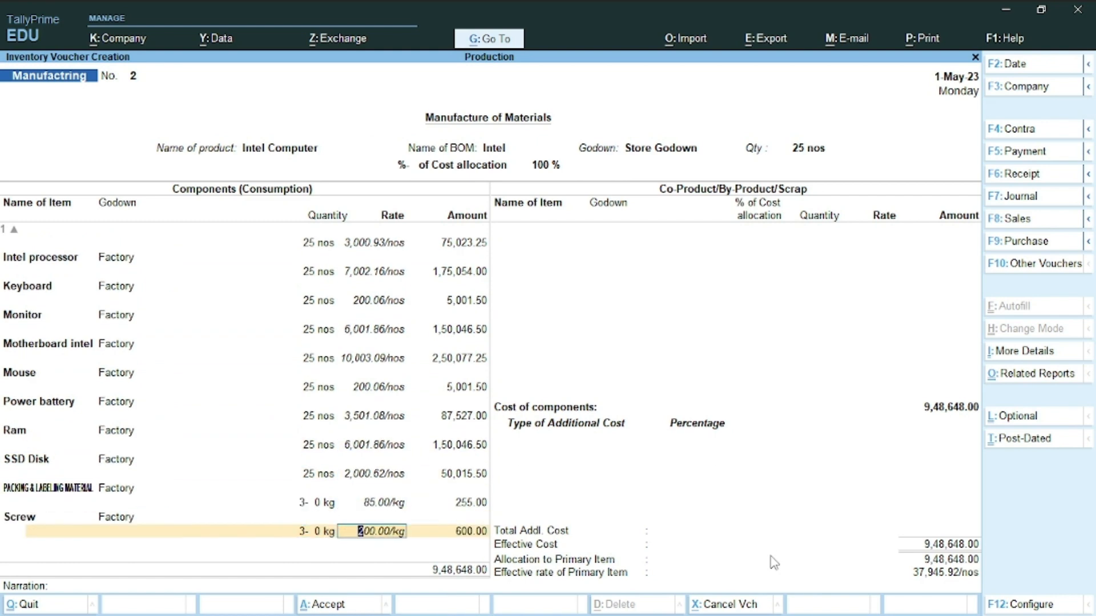
{"action": "key", "text": "Return"}
{"action": "key", "text": "Return"}
{"action": "key", "text": "Return"}
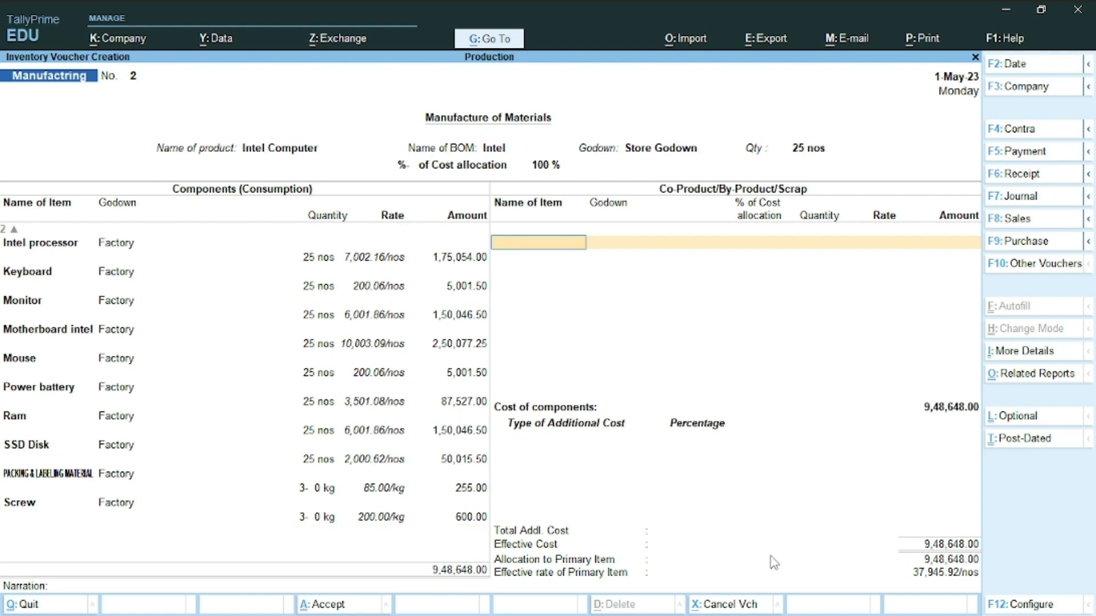
{"action": "key", "text": "Return"}
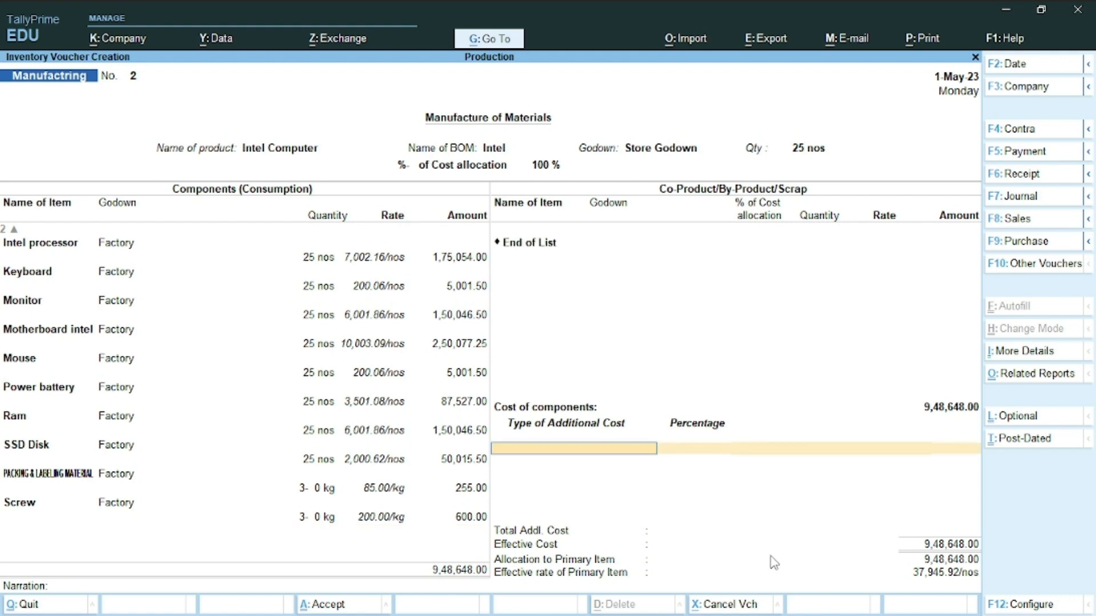
- Add the Wages ledger as an additional cost of 30,000
{"action": "type", "text": "2"}
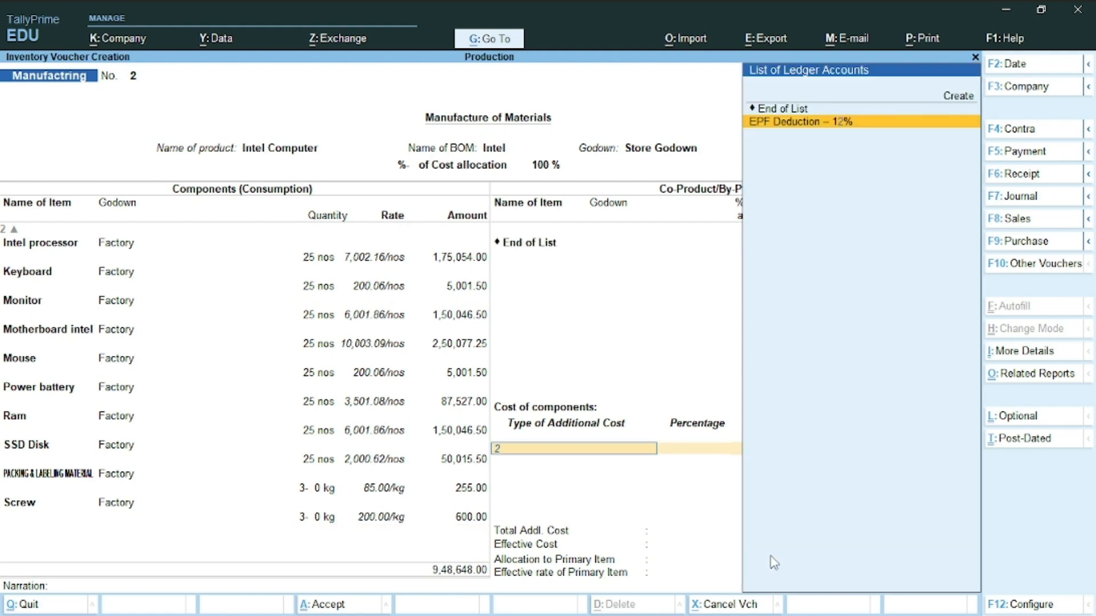
{"action": "key", "text": "BackSpace"}
{"action": "type", "text": "w"}
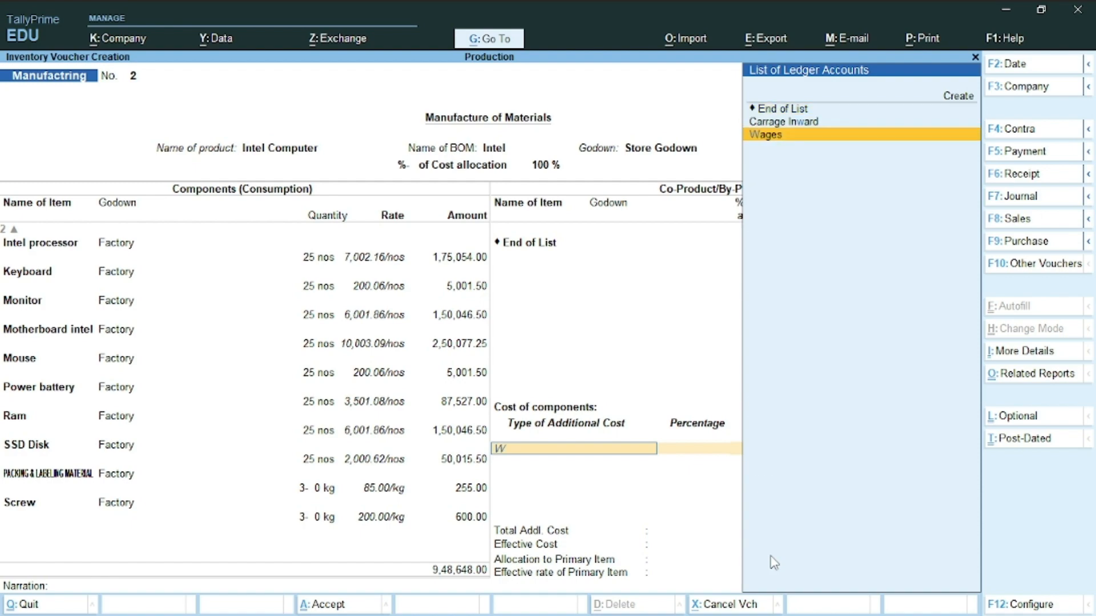
{"action": "key", "text": "Return"}
{"action": "key", "text": "Return"}
{"action": "key", "text": "alt+Tab"}
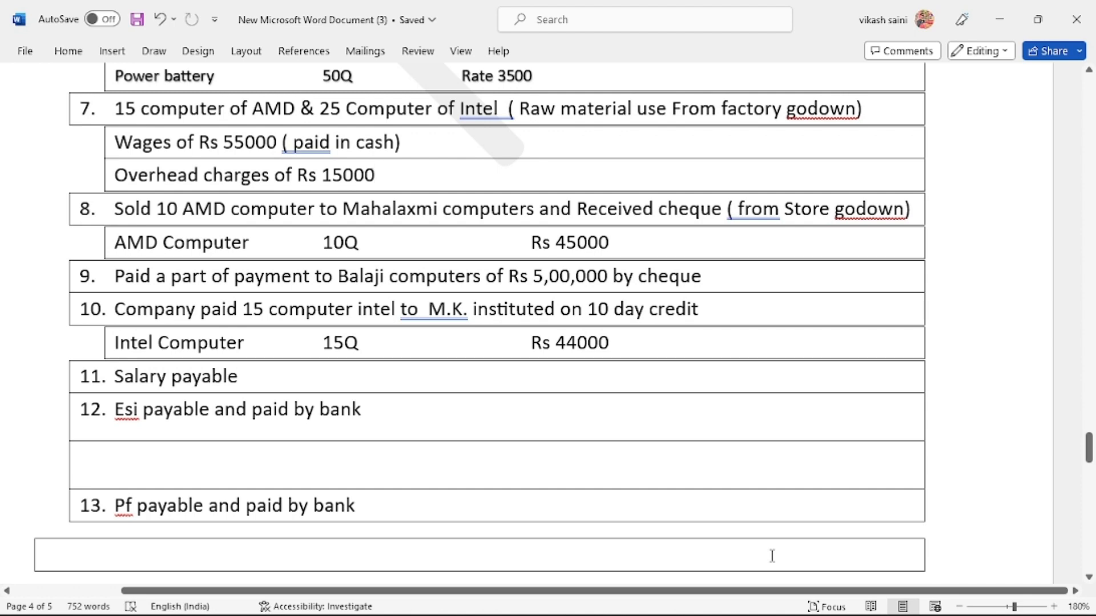
{"action": "key", "text": "alt+Tab"}
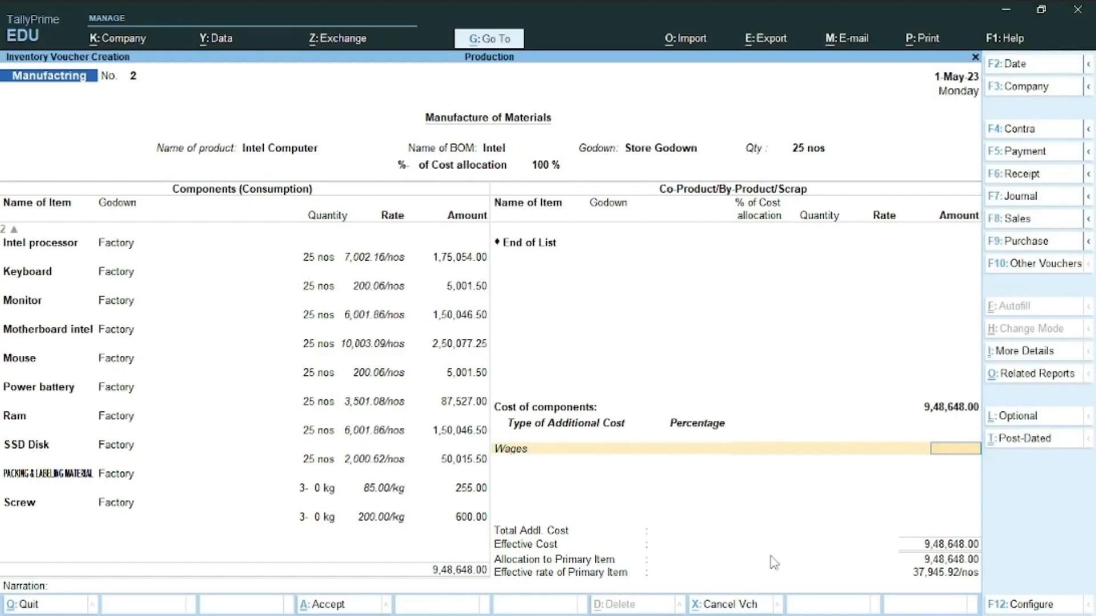
{"action": "type", "text": "30000"}
{"action": "key", "text": "Return"}
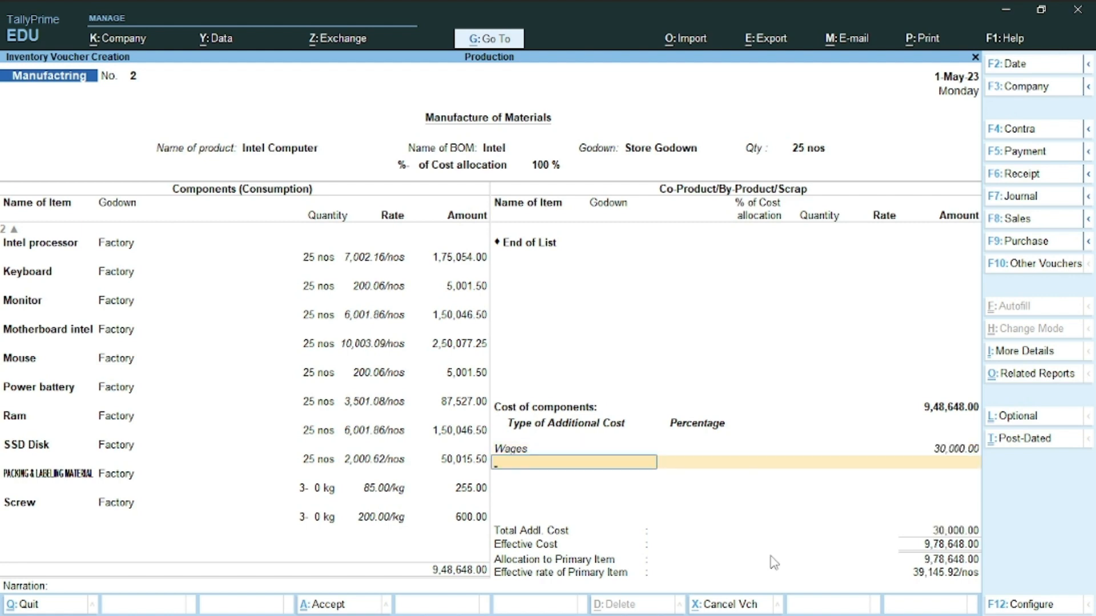
- Add the Overhead ledger as an additional cost of 10,000
{"action": "type", "text": "O"}
{"action": "key", "text": "Down"}
{"action": "key", "text": "Down"}
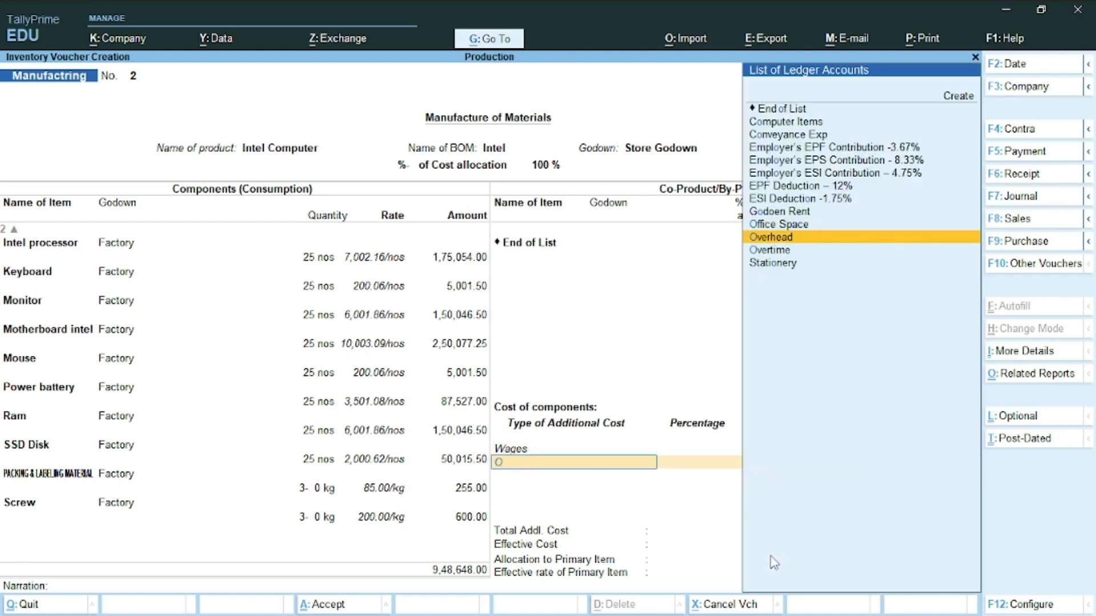
{"action": "key", "text": "Return"}
{"action": "key", "text": "Return"}
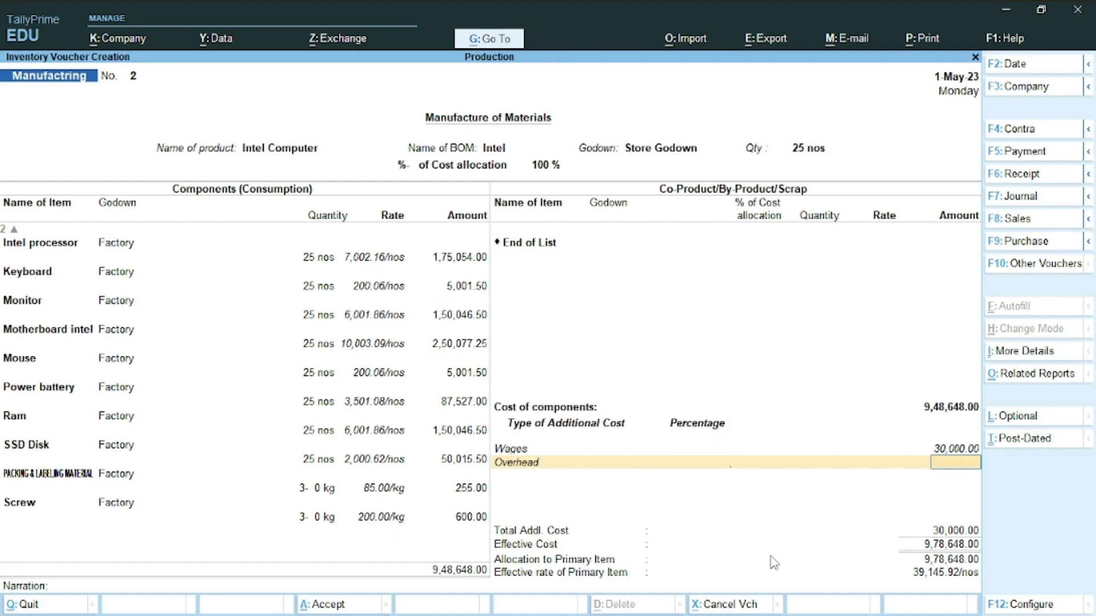
{"action": "key", "text": "alt+Tab"}
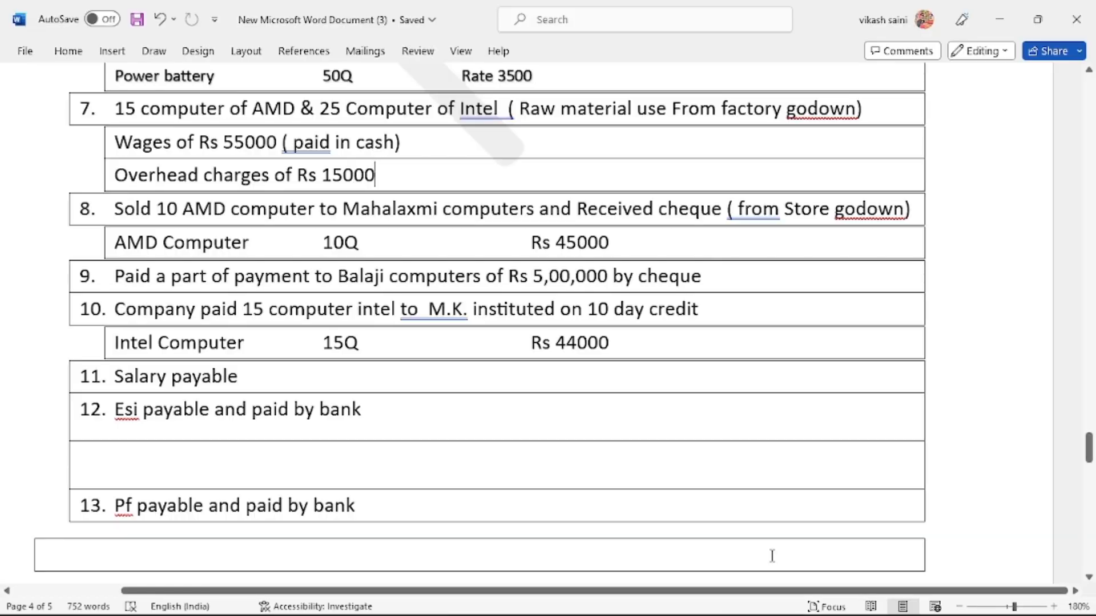
{"action": "key", "text": "alt+Tab"}
{"action": "type", "text": "10000"}
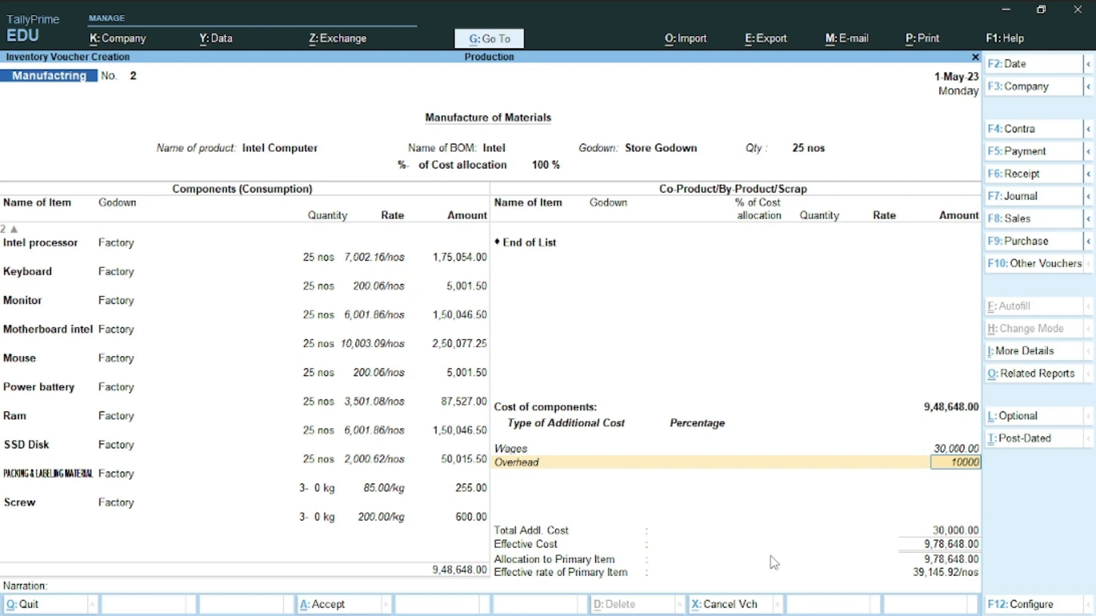
{"action": "key", "text": "Return"}
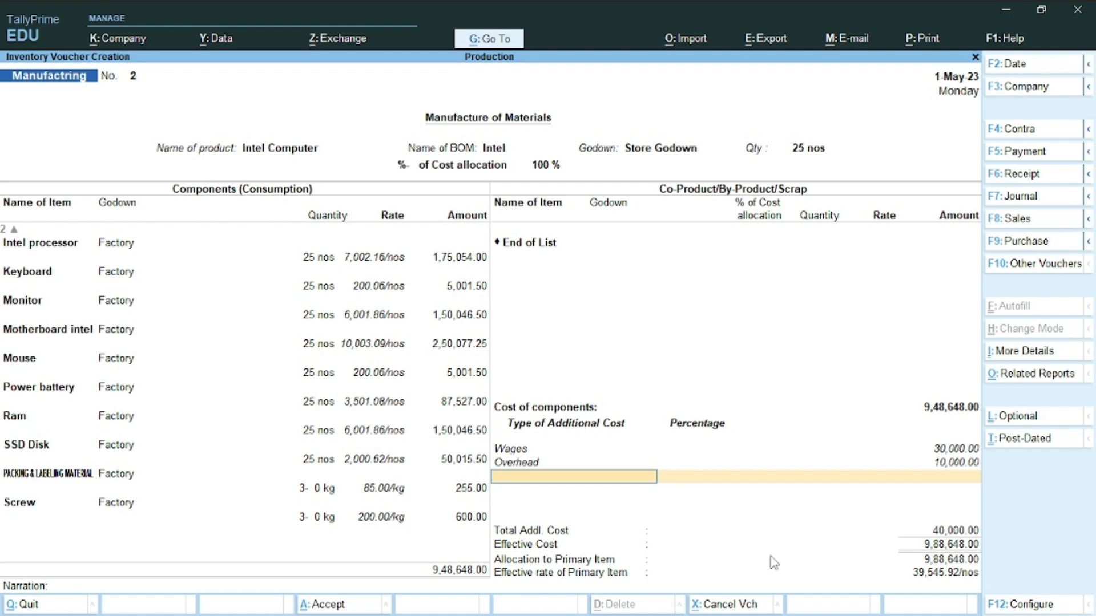
- Save manufacturing voucher No. 2 for 25 Intel Computers and start blank Payment voucher No. 9
{"action": "key", "text": "Return"}
{"action": "key", "text": "Return"}
{"action": "key", "text": "Return"}
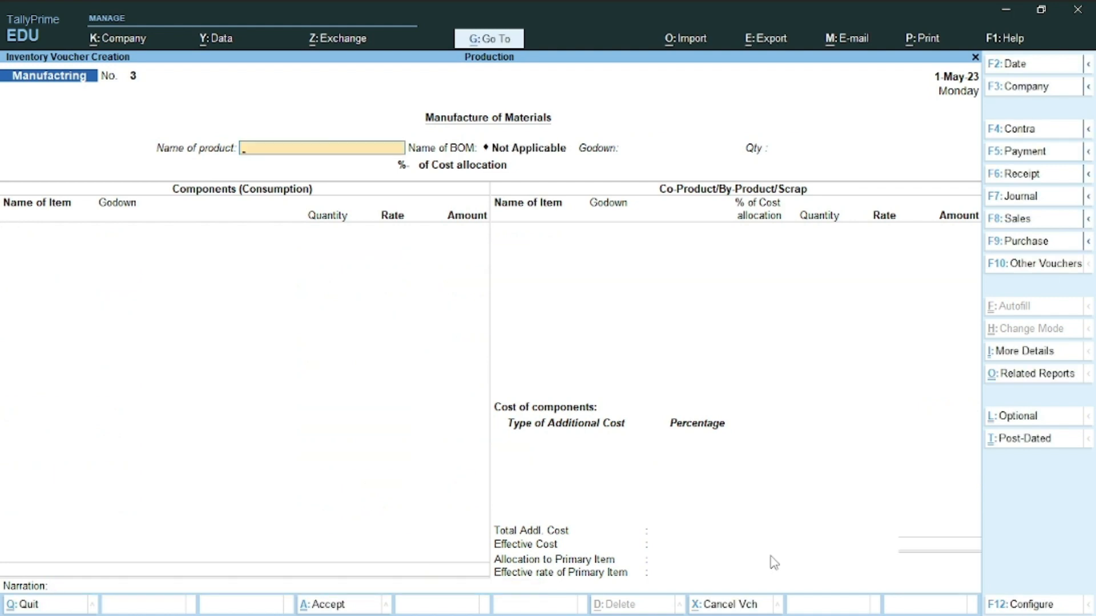
{"action": "key", "text": "Escape"}
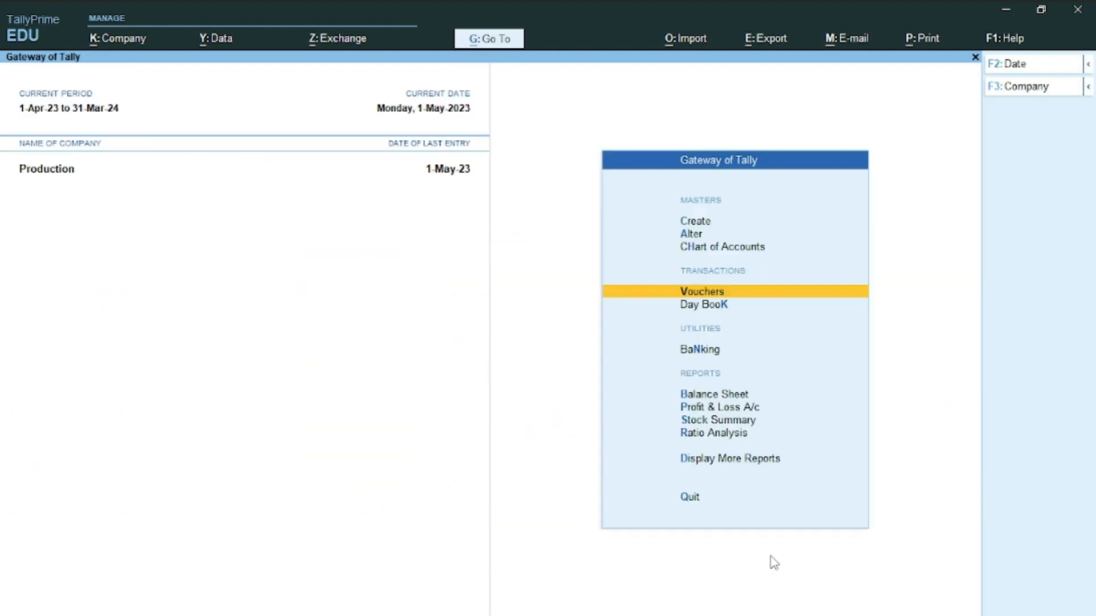
{"action": "key", "text": "Return"}
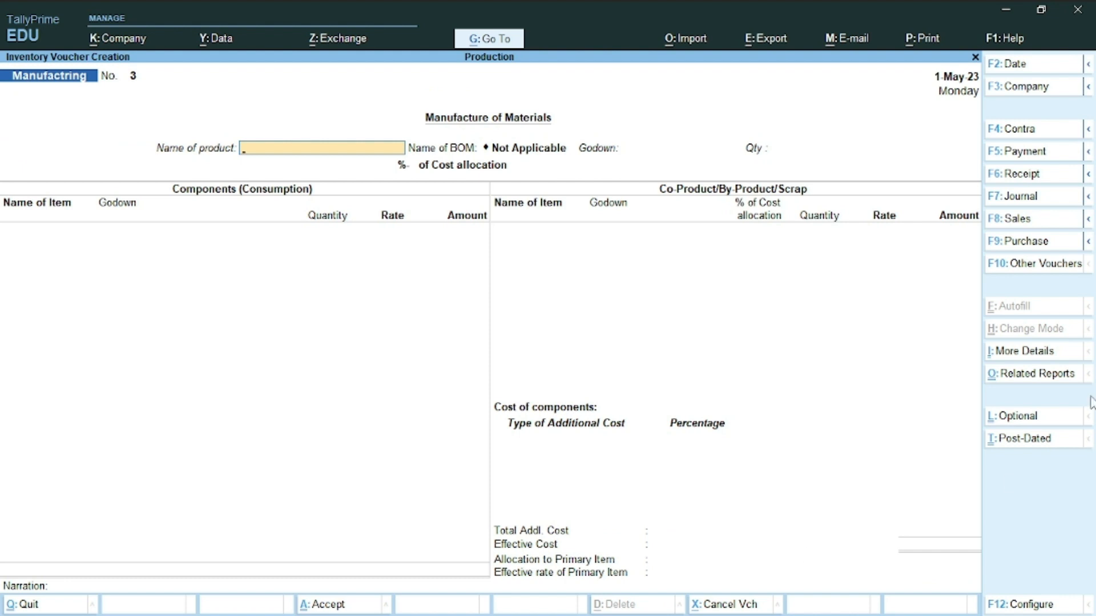
{"action": "left_click", "coordinate": [1025, 152]}
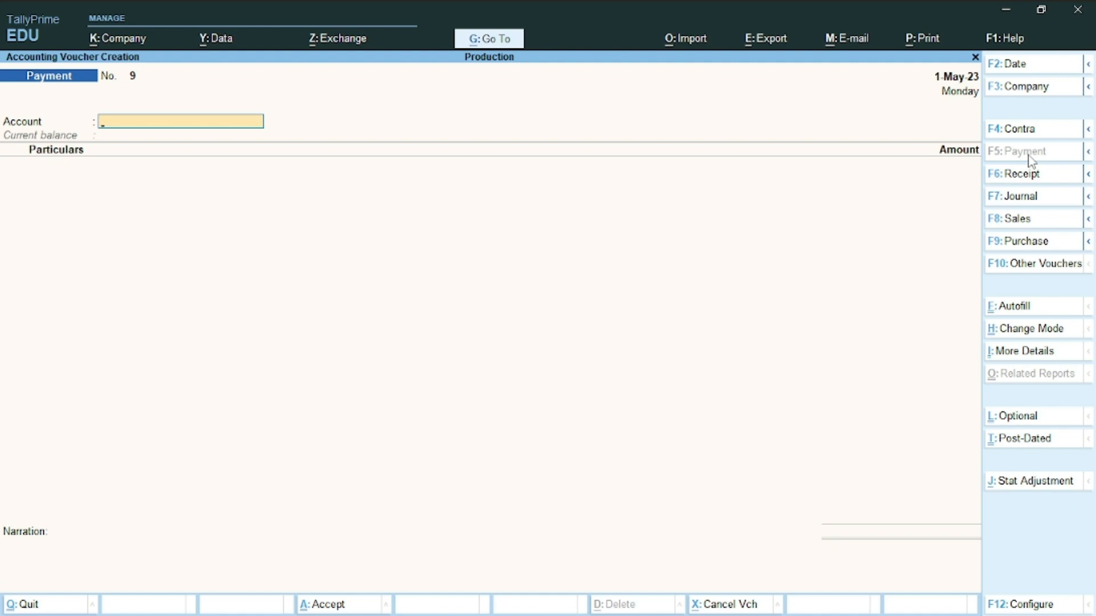
- Pay 55,000 Wages from Cash, allocated to the Factory cost centre
{"action": "key", "text": "alt+Tab"}
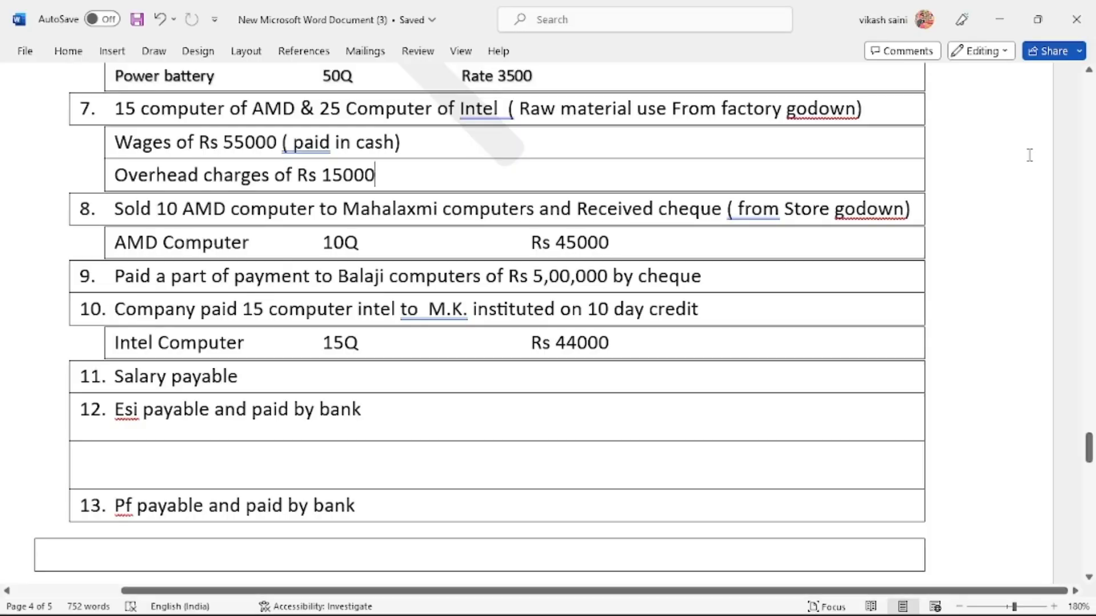
{"action": "key", "text": "alt+Tab"}
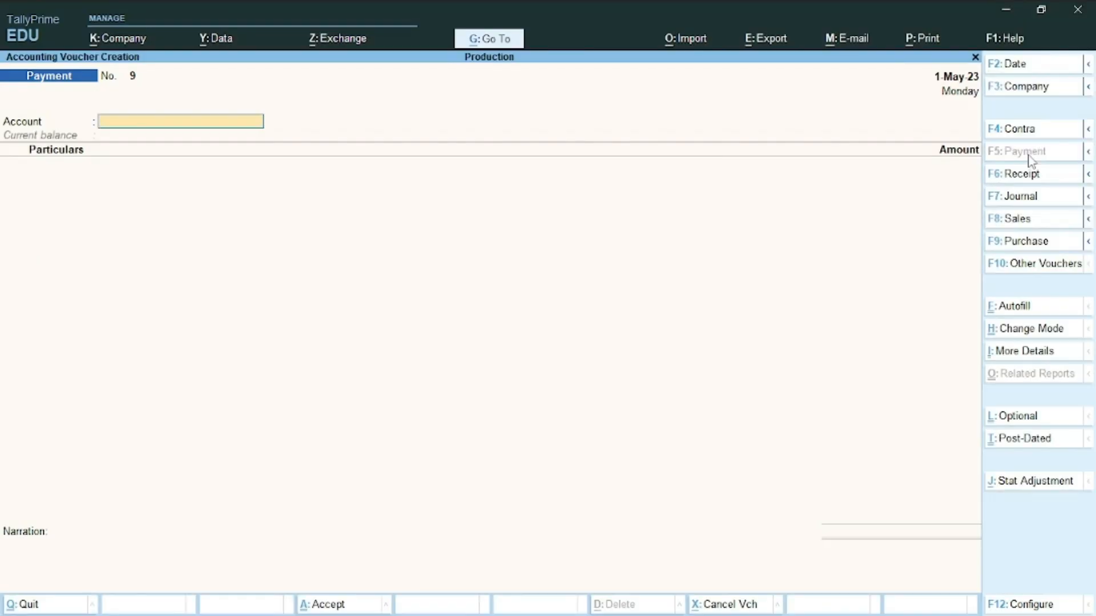
{"action": "type", "text": "Cash"}
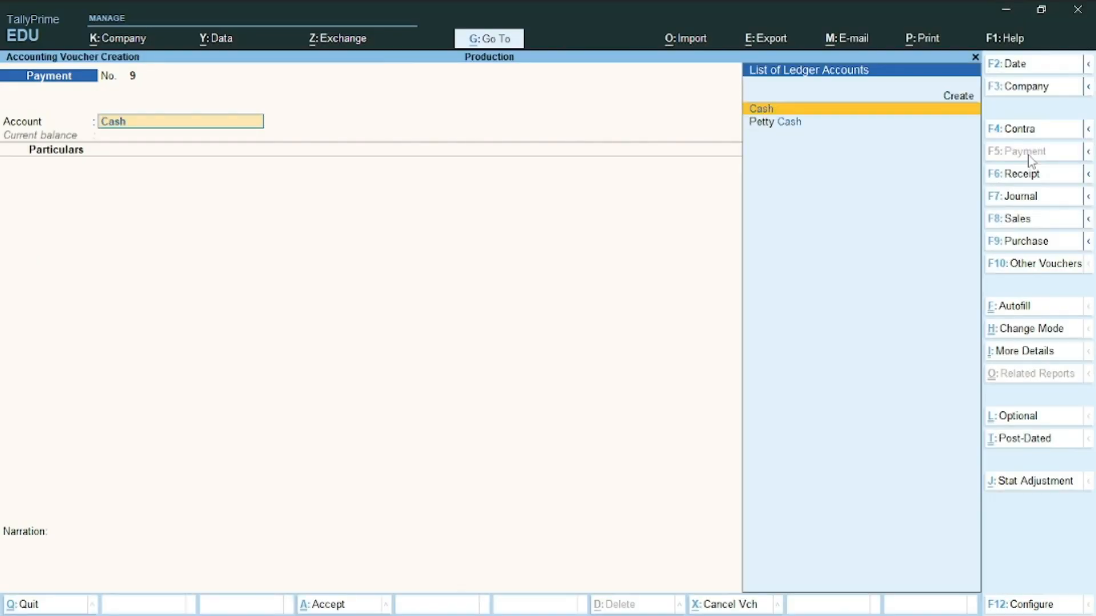
{"action": "key", "text": "Return"}
{"action": "type", "text": "Wag"}
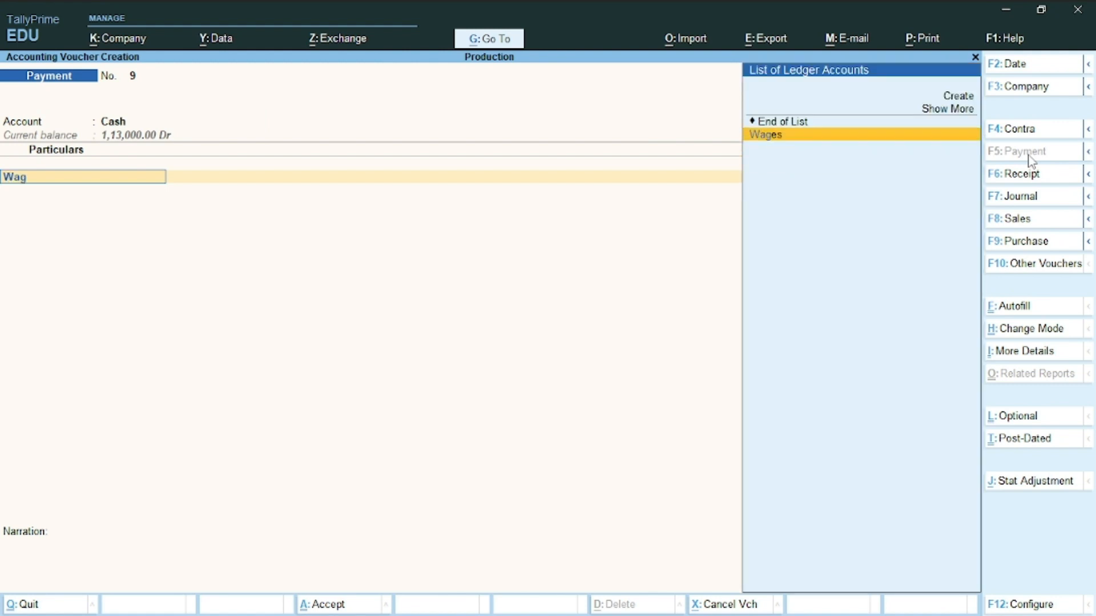
{"action": "key", "text": "Return"}
{"action": "type", "text": "55000"}
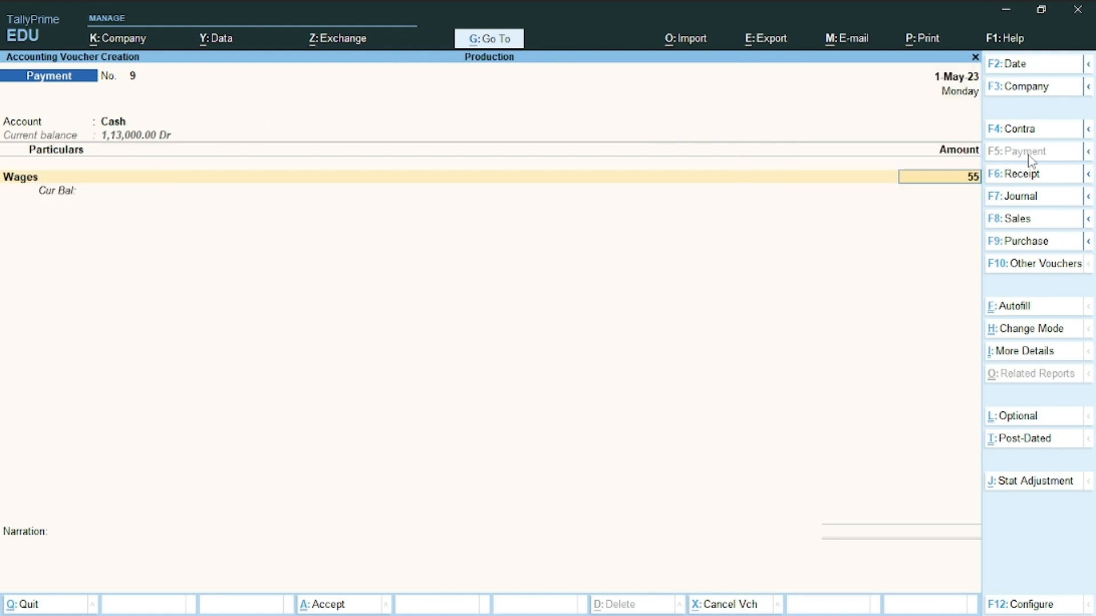
{"action": "key", "text": "Return"}
{"action": "type", "text": "F"}
{"action": "key", "text": "Return"}
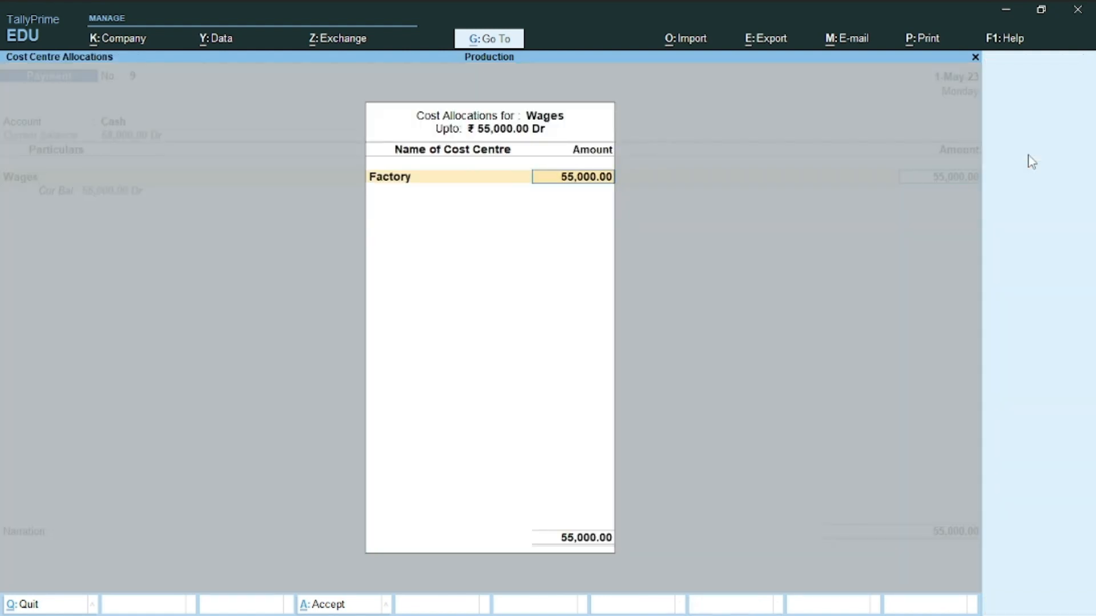
{"action": "key", "text": "Return"}
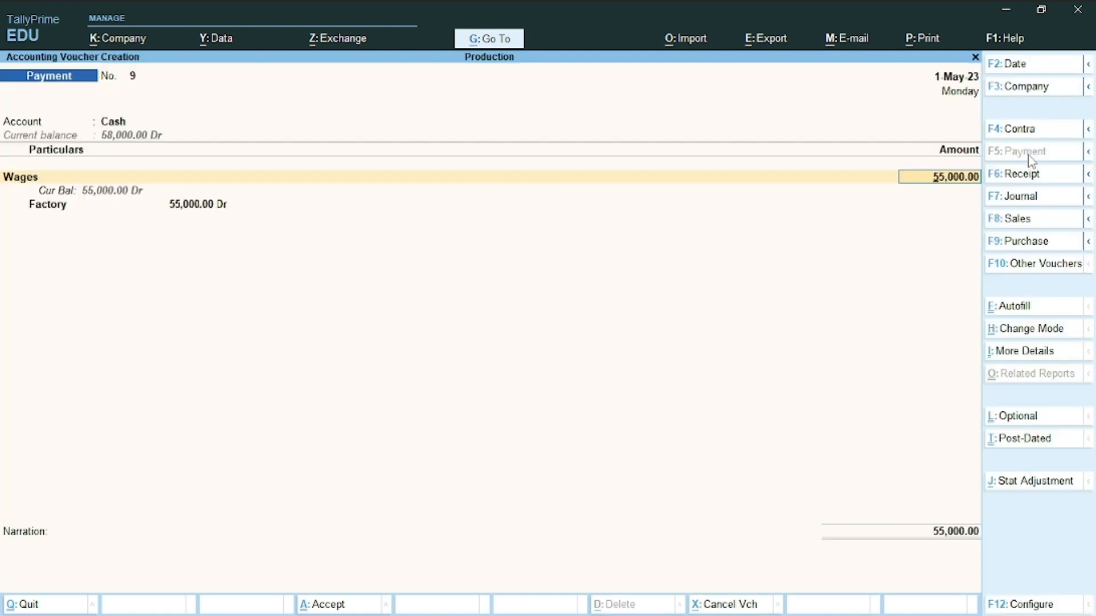
- Alter the Wages ledger so cost centres are applicable to it
{"action": "key", "text": "ctrl"}
{"action": "key", "text": "ctrl"}
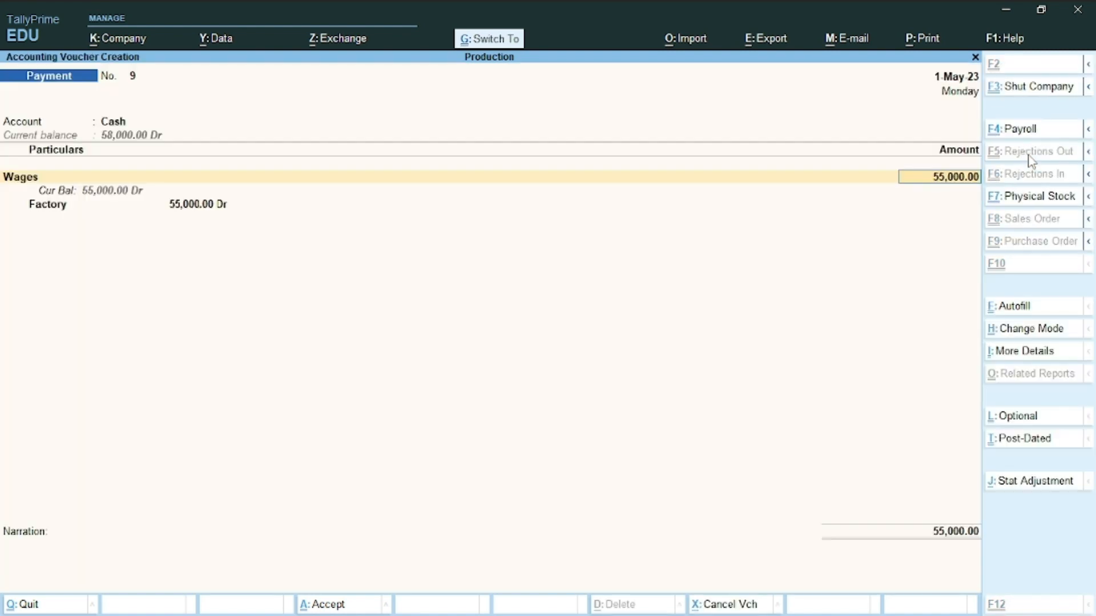
{"action": "key", "text": "BackSpace"}
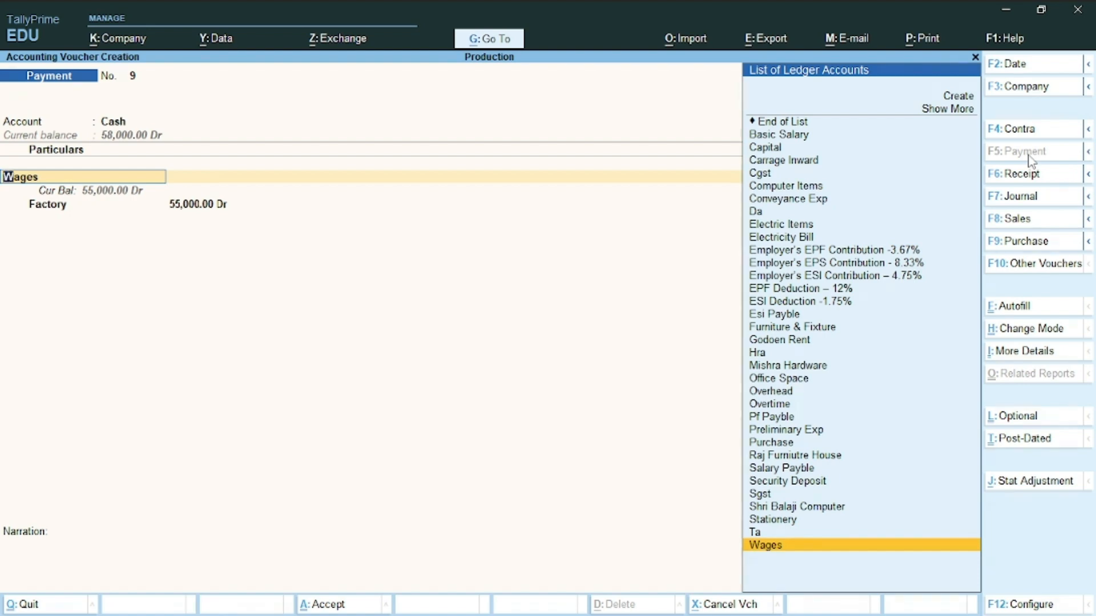
{"action": "key", "text": "ctrl+Return"}
{"action": "key", "text": "ctrl"}
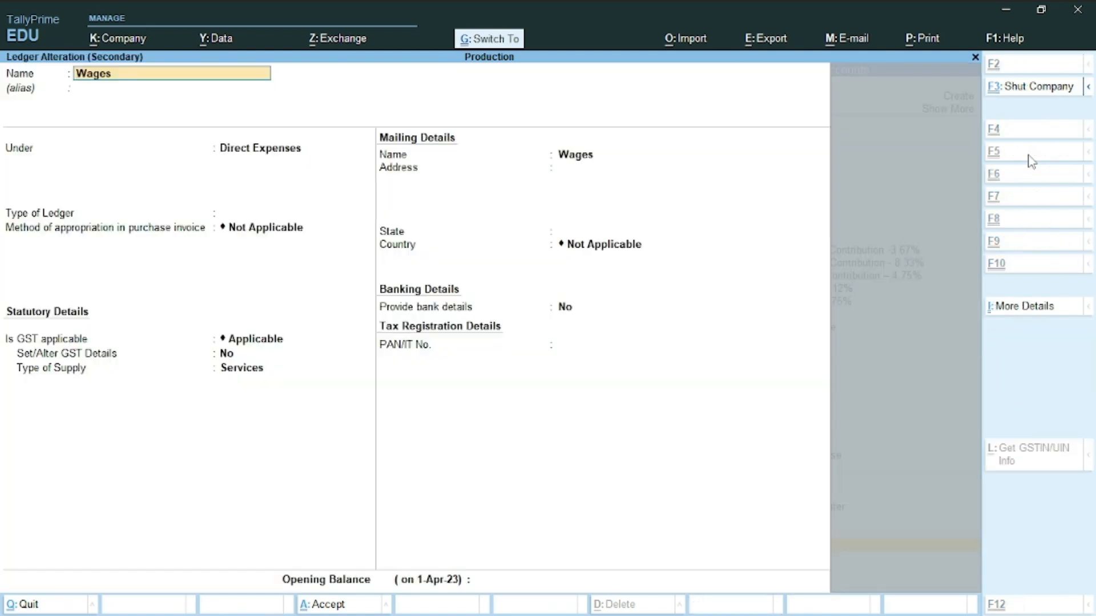
{"action": "key", "text": "ctrl+i"}
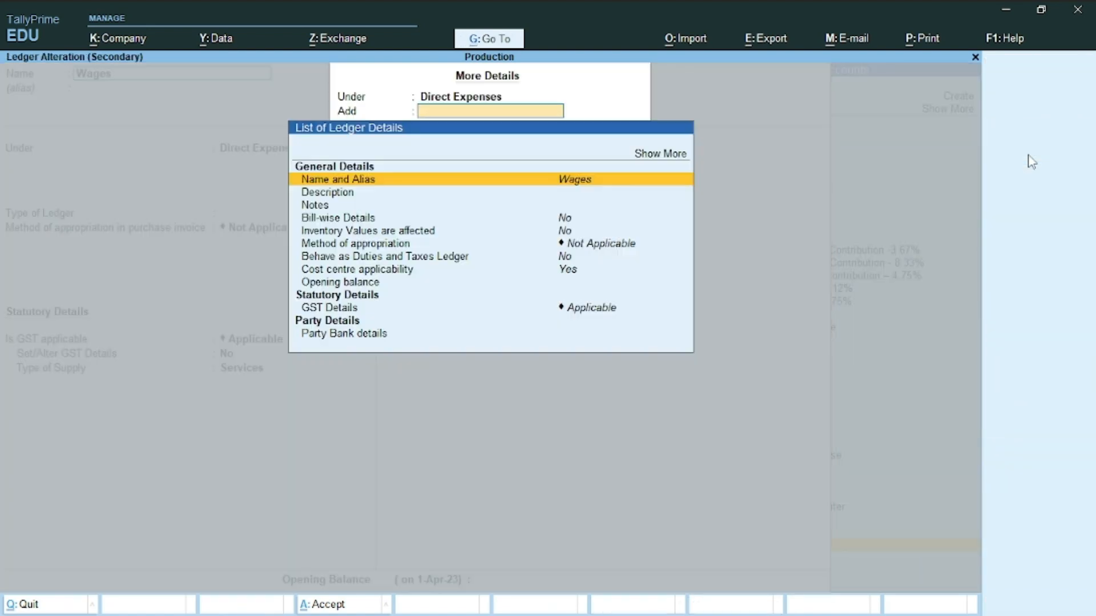
{"action": "key", "text": "Down"}
{"action": "key", "text": "Down"}
{"action": "key", "text": "Down"}
{"action": "key", "text": "Down"}
{"action": "key", "text": "Down"}
{"action": "key", "text": "Down"}
{"action": "key", "text": "Down"}
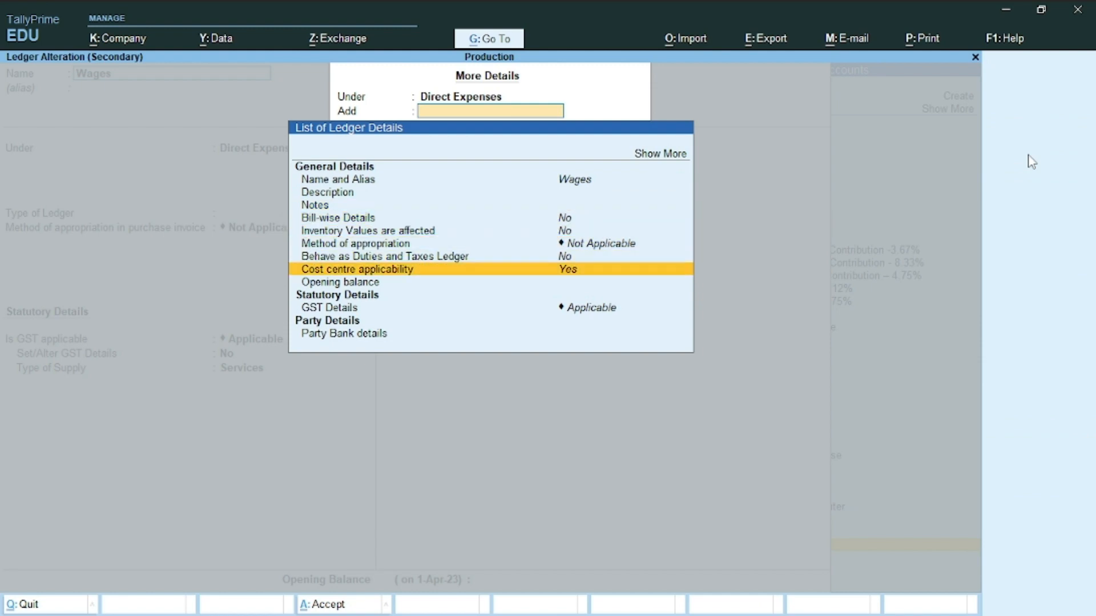
{"action": "key", "text": "Return"}
{"action": "type", "text": "y"}
{"action": "key", "text": "Return"}
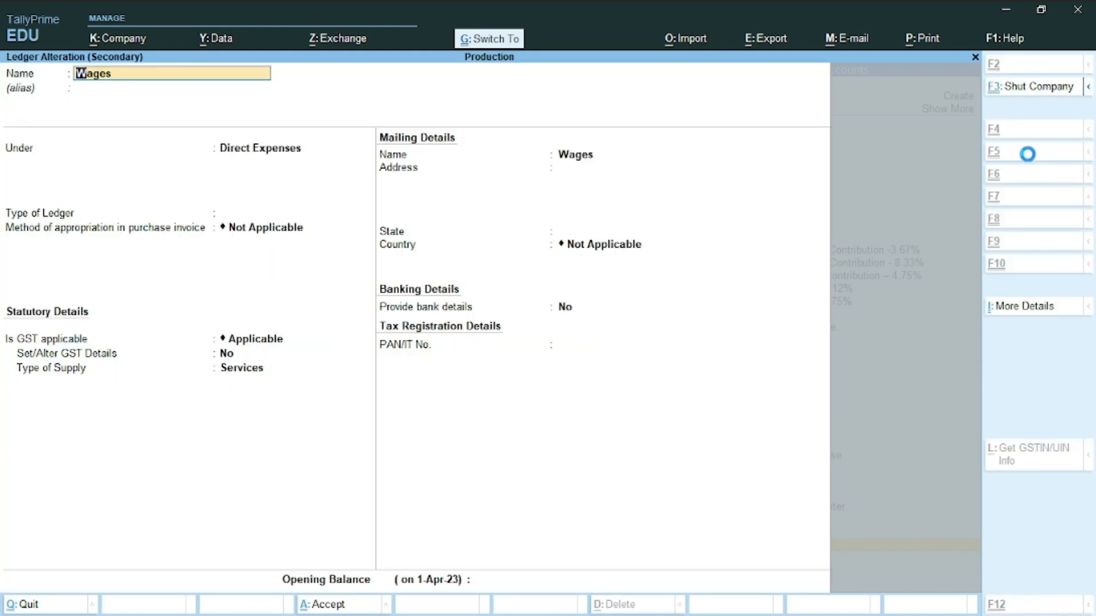
{"action": "key", "text": "ctrl+a"}
- Save Payment voucher No. 9 and return to the Gateway of Tally
{"action": "key", "text": "Return"}
{"action": "key", "text": "Return"}
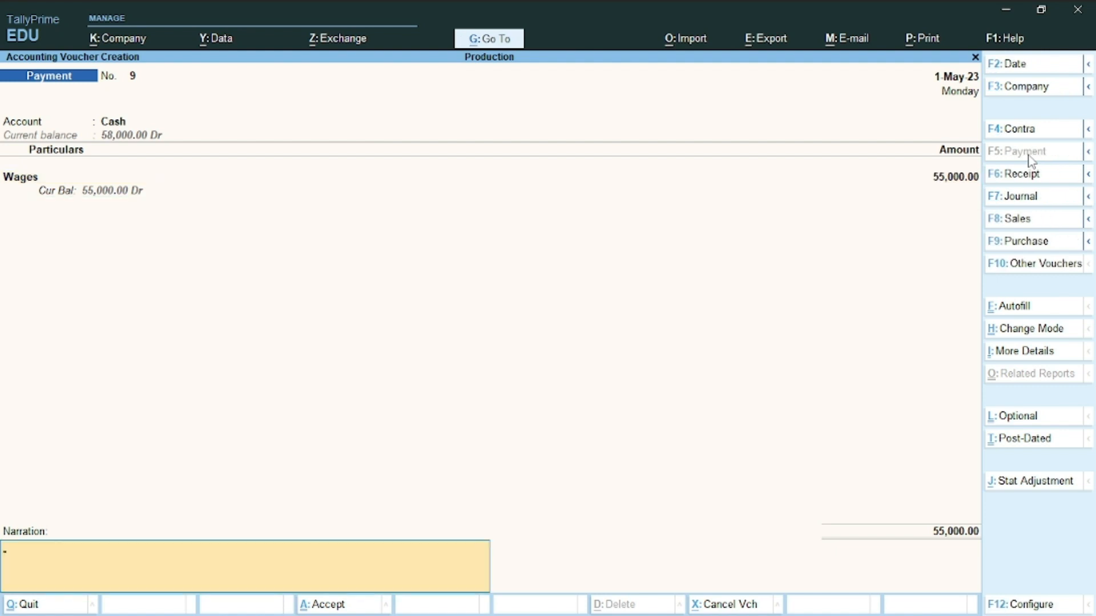
{"action": "key", "text": "Return"}
{"action": "key", "text": "Escape"}
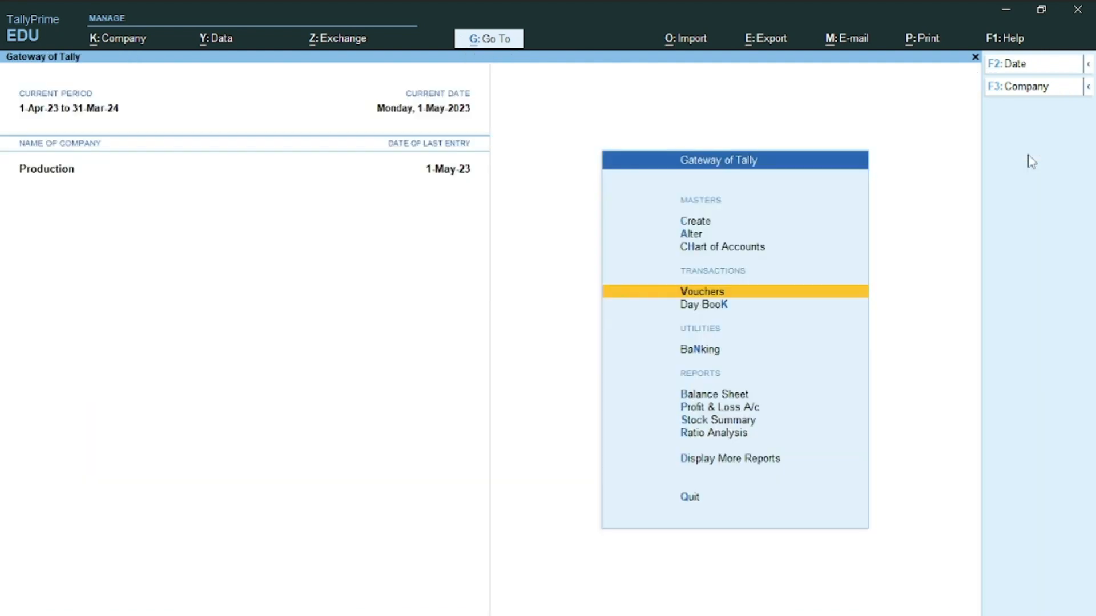
- Check the Word transaction list, then open blank Payment voucher No. 10
{"action": "key", "text": "alt+Tab"}
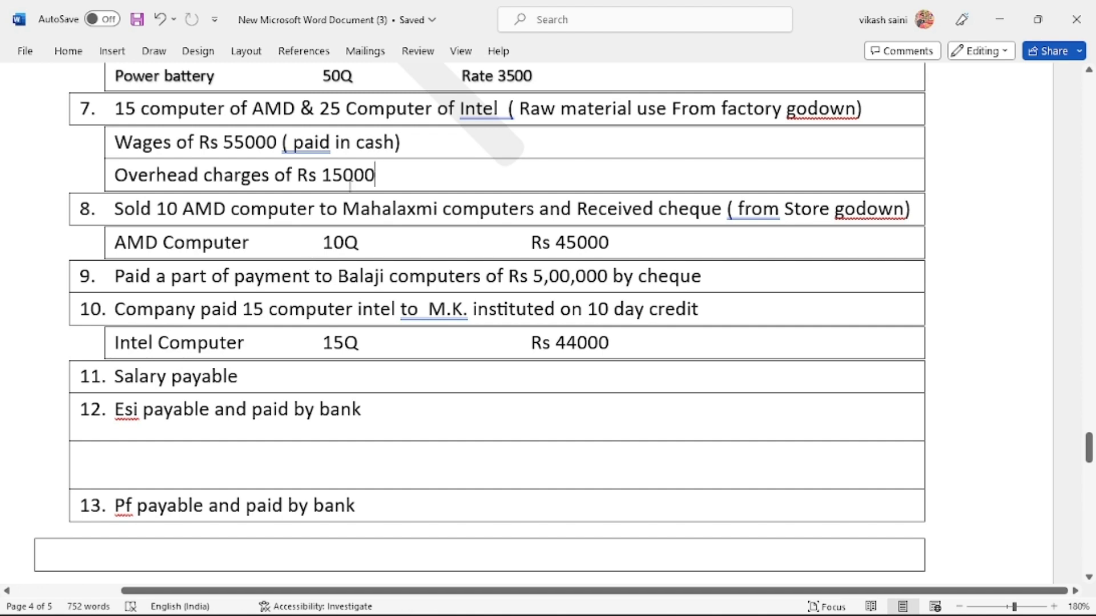
{"action": "key", "text": "alt+Tab"}
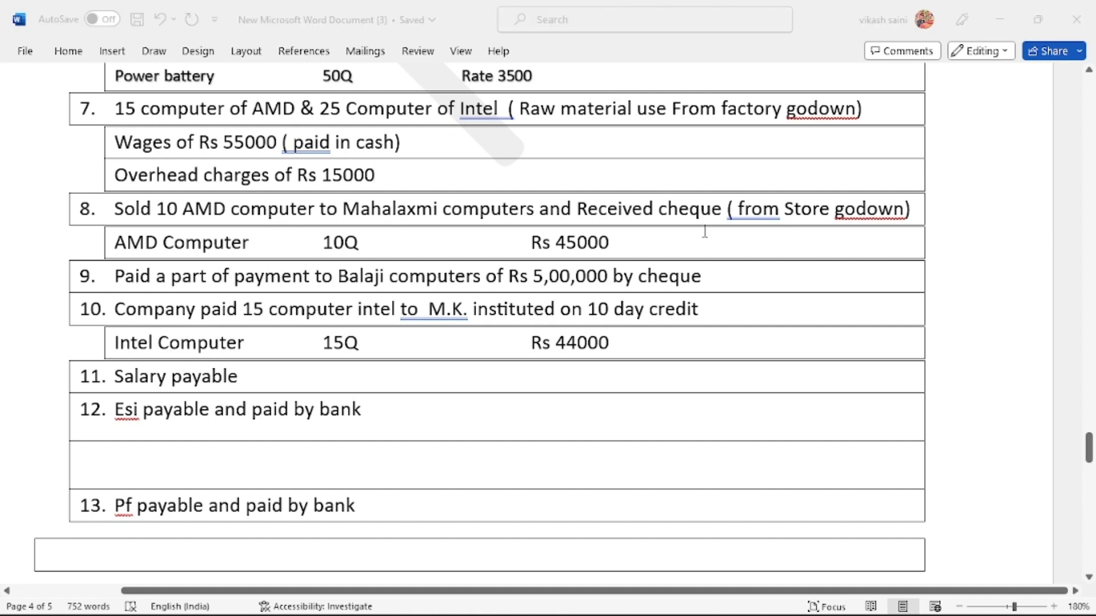
{"action": "key", "text": "Return"}
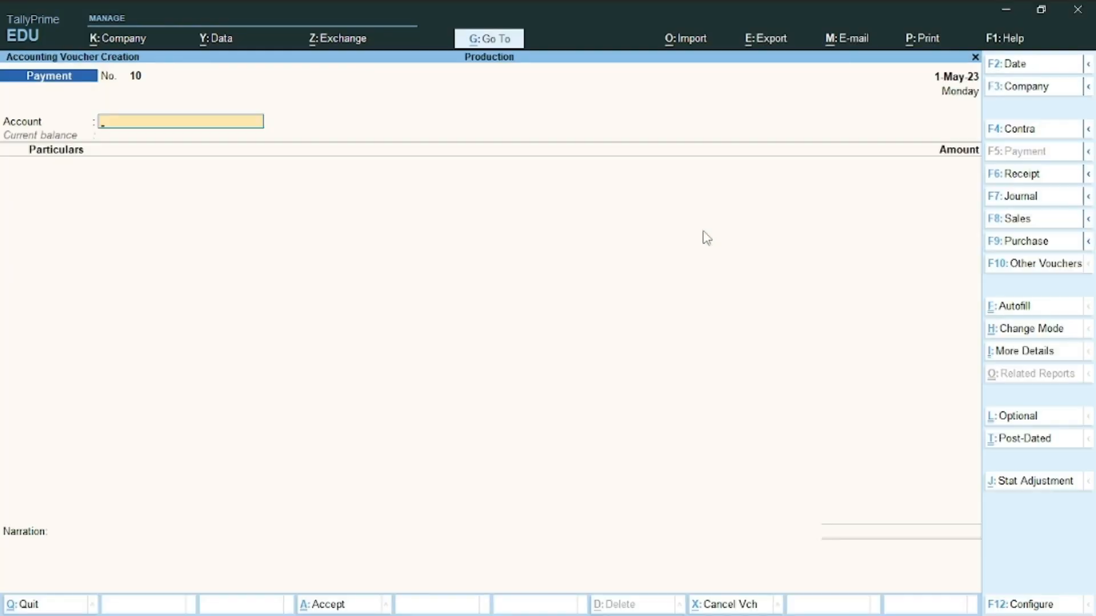
- Start a sales voucher with Uco Bank as the party
{"action": "left_click", "coordinate": [1016, 219]}
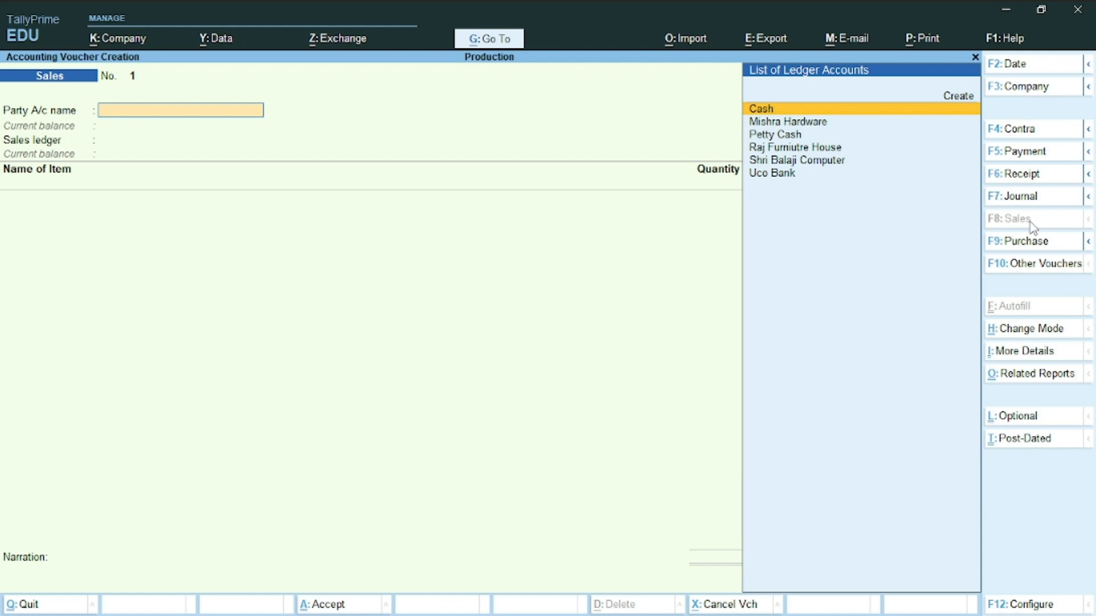
{"action": "type", "text": "u"}
{"action": "key", "text": "Return"}
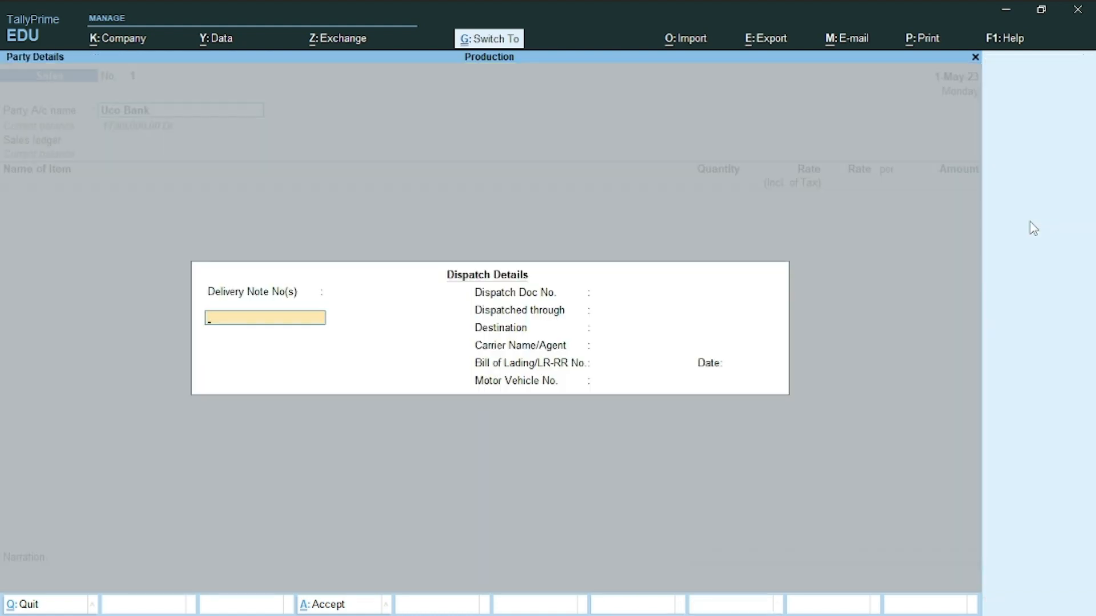
{"action": "key", "text": "ctrl+a"}
{"action": "key", "text": "Return"}
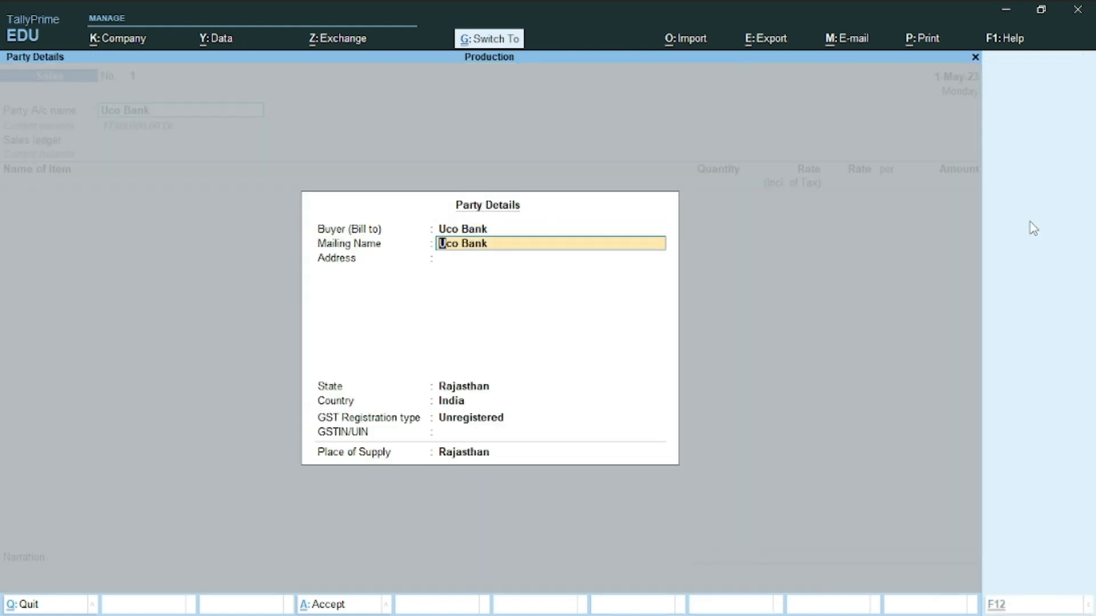
{"action": "key", "text": "ctrl+a"}
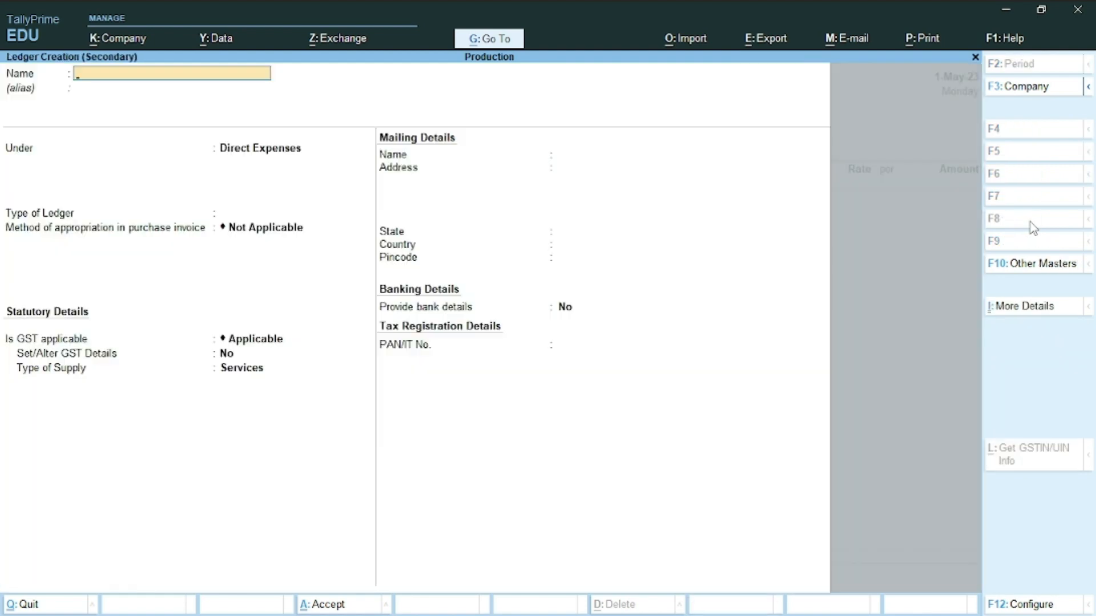
- Create a 'Sales' ledger under Sales Accounts with Goods as type of supply
{"action": "type", "text": "Sales"}
{"action": "key", "text": "Return"}
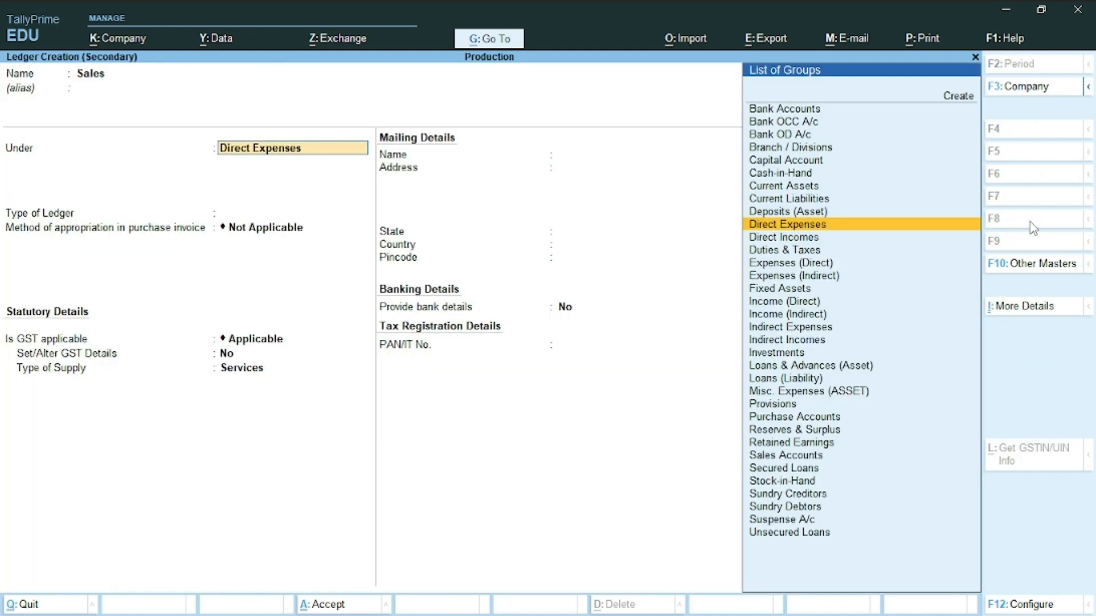
{"action": "type", "text": "Sa"}
{"action": "key", "text": "Return"}
{"action": "key", "text": "Return"}
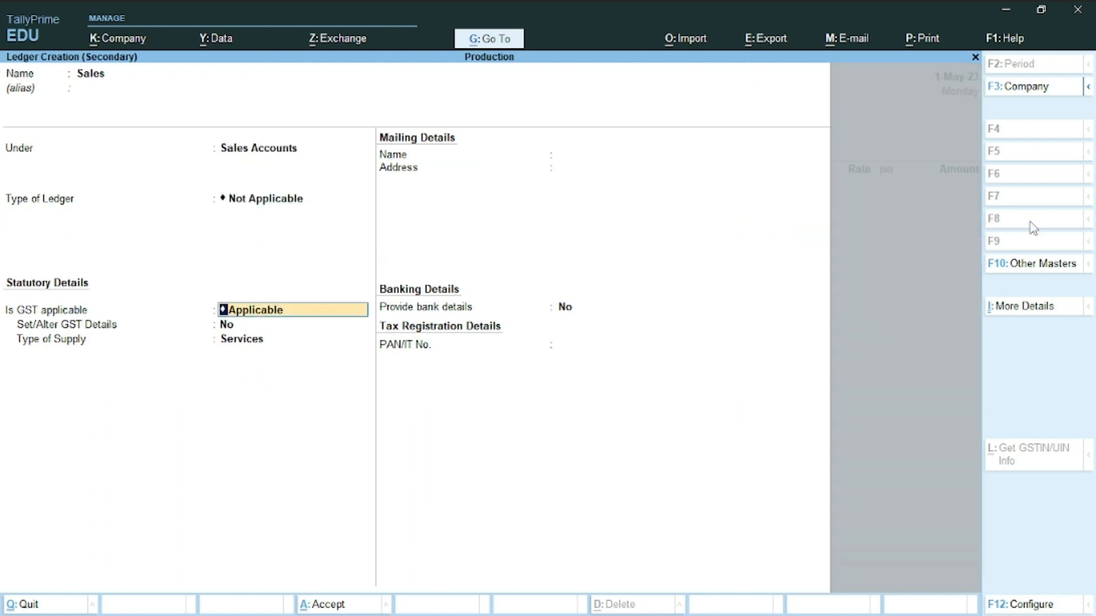
{"action": "key", "text": "Return"}
{"action": "key", "text": "Return"}
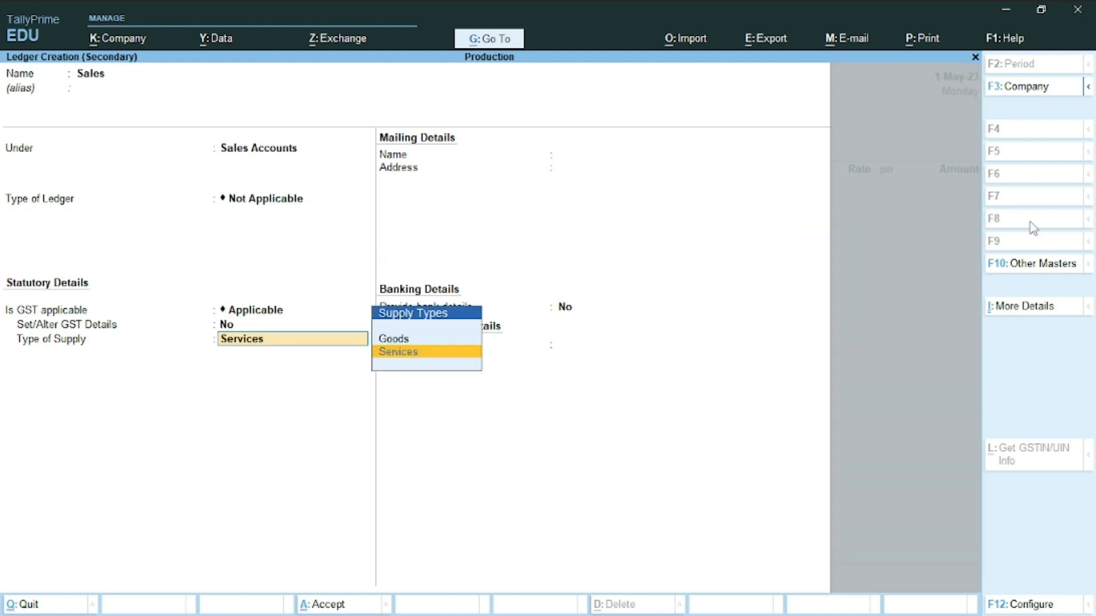
{"action": "key", "text": "Up"}
{"action": "key", "text": "Return"}
{"action": "key", "text": "ctrl+a"}
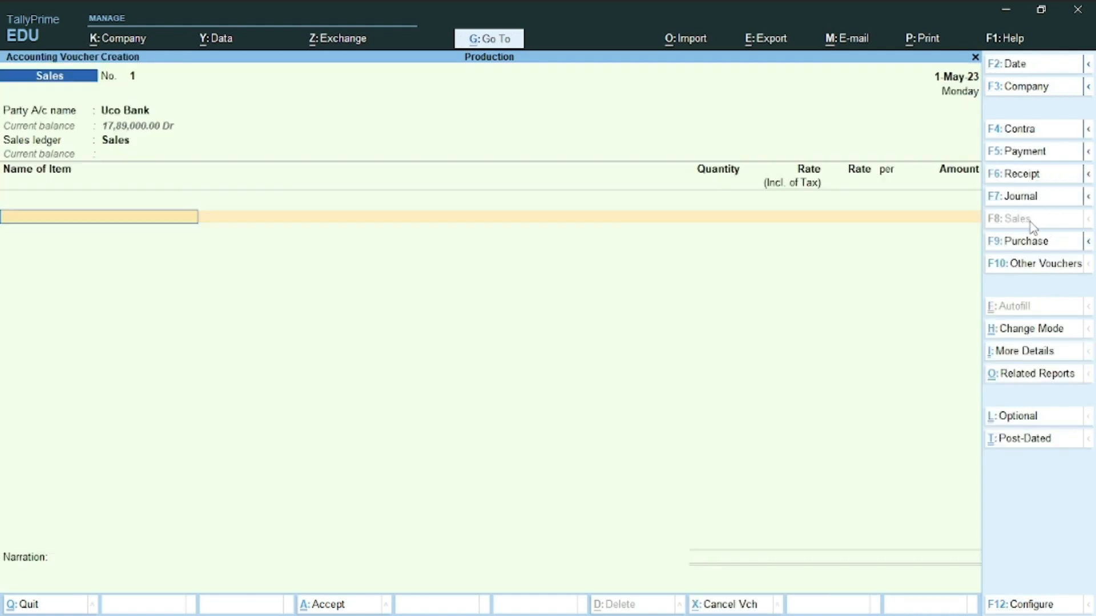
- Sell 10 nos AMD COMPUTER from Store Godown at 45,000 each, totalling 4,50,000
{"action": "key", "text": "alt+Tab"}
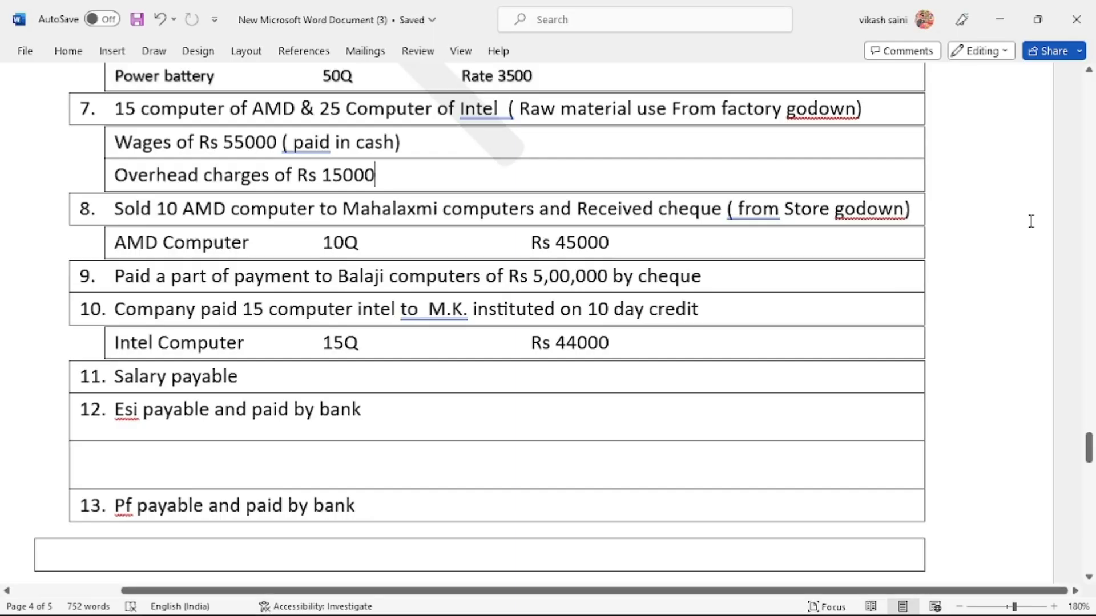
{"action": "key", "text": "alt+Tab"}
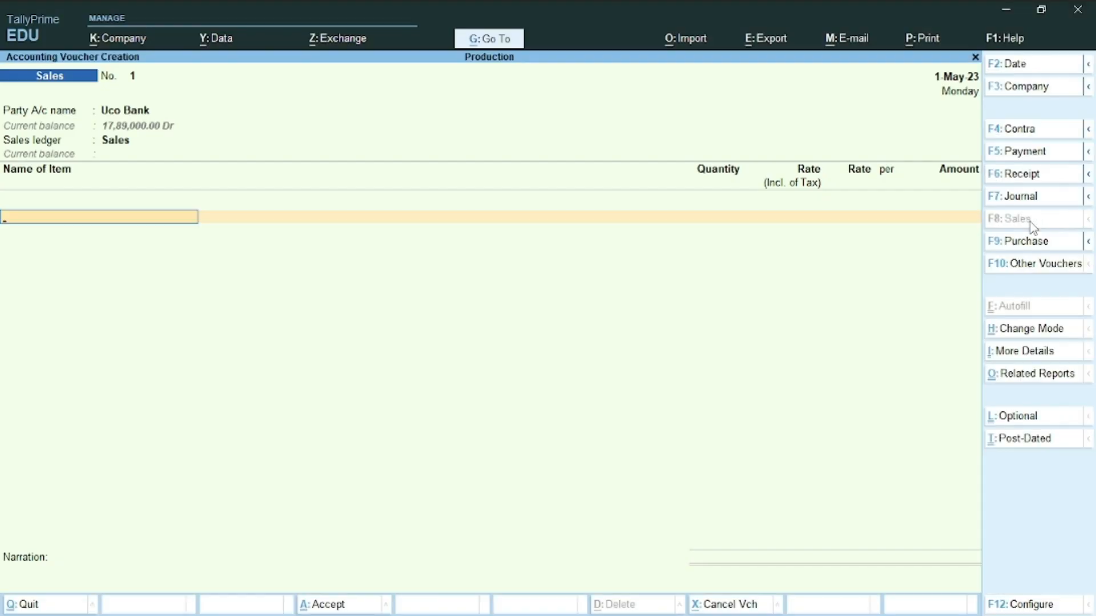
{"action": "type", "text": "Amd"}
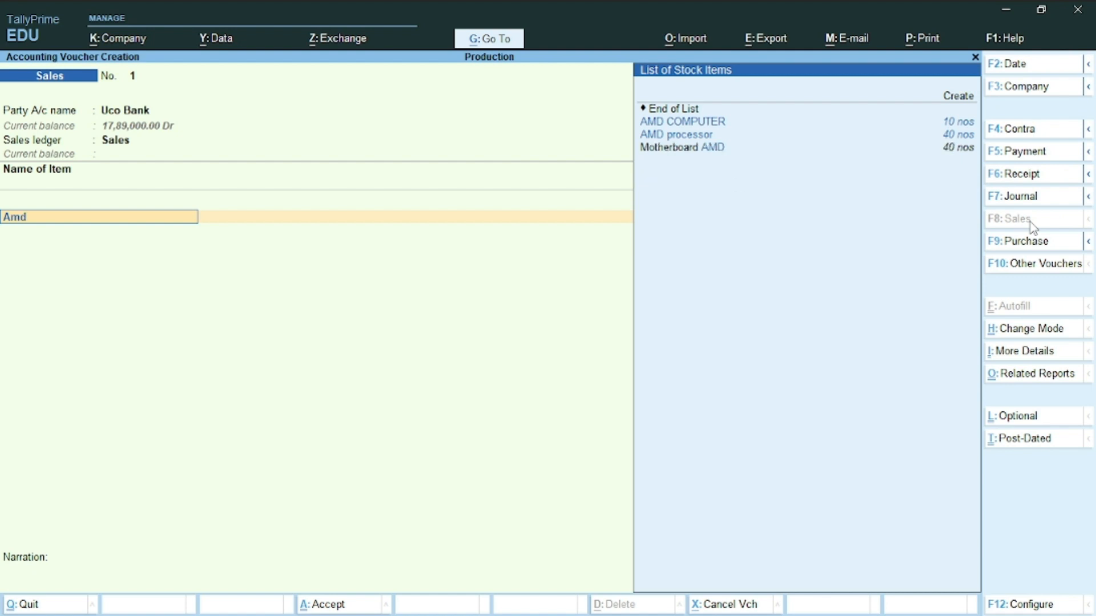
{"action": "key", "text": "Return"}
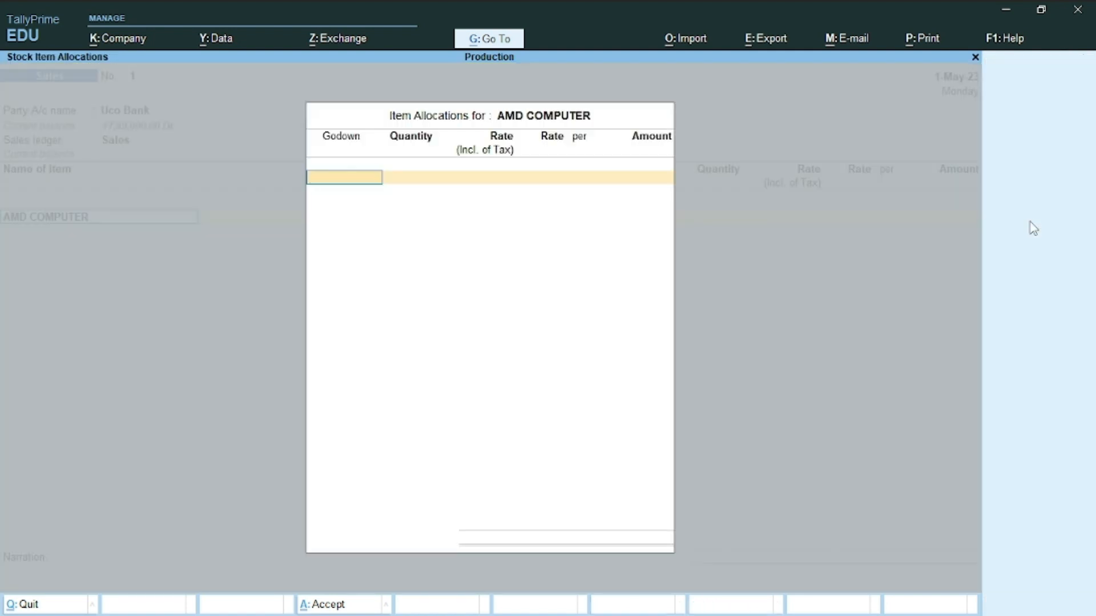
{"action": "key", "text": "Down"}
{"action": "key", "text": "Down"}
{"action": "key", "text": "Down"}
{"action": "key", "text": "Down"}
{"action": "key", "text": "Down"}
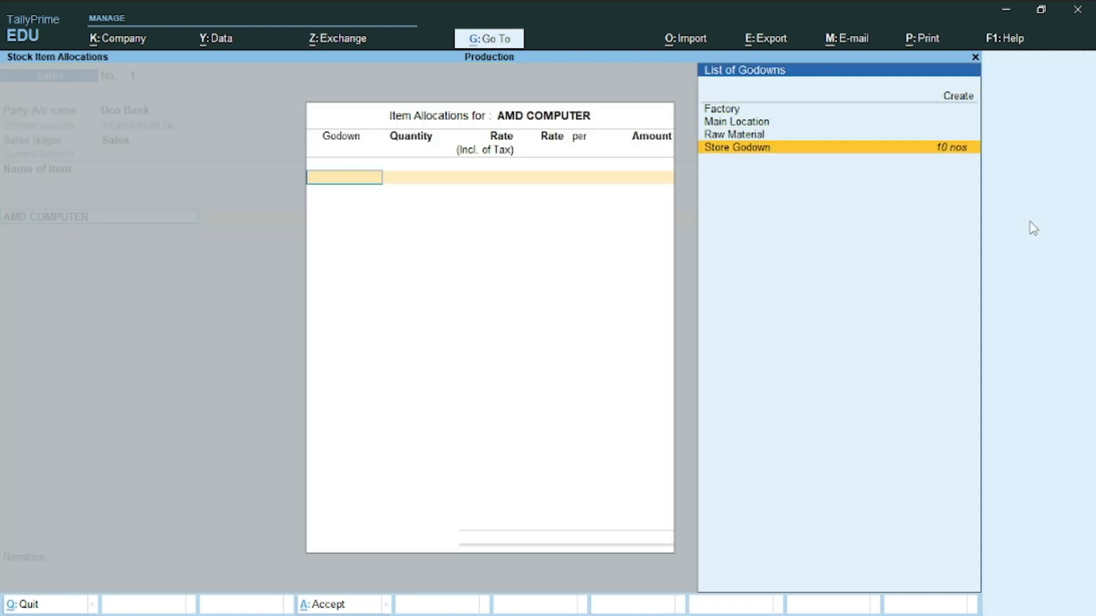
{"action": "key", "text": "Return"}
{"action": "type", "text": "1"}
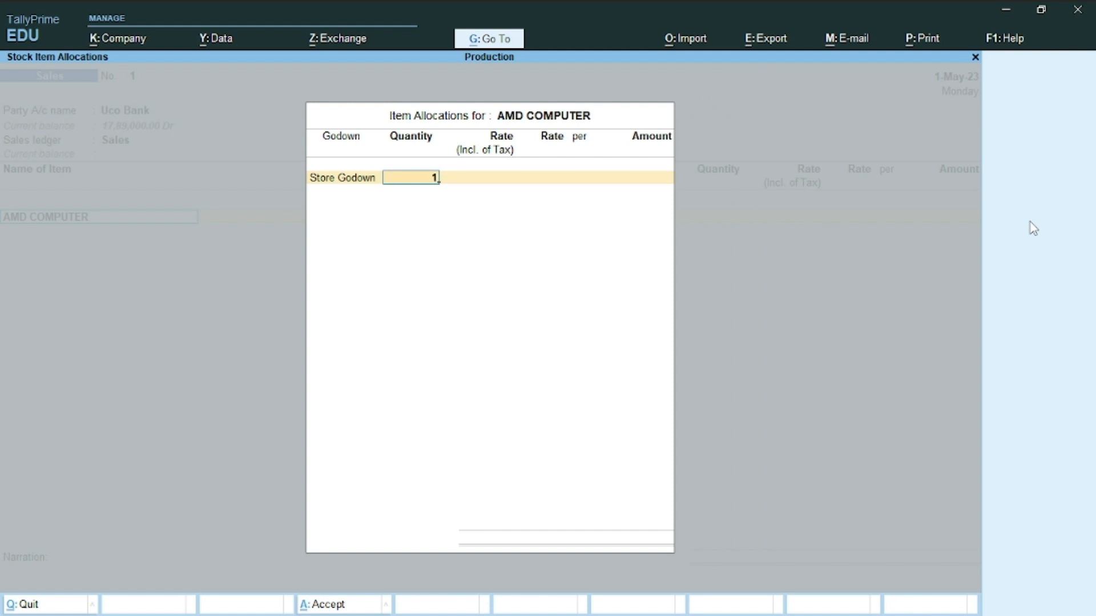
{"action": "type", "text": "0"}
{"action": "key", "text": "Return"}
{"action": "key", "text": "Return"}
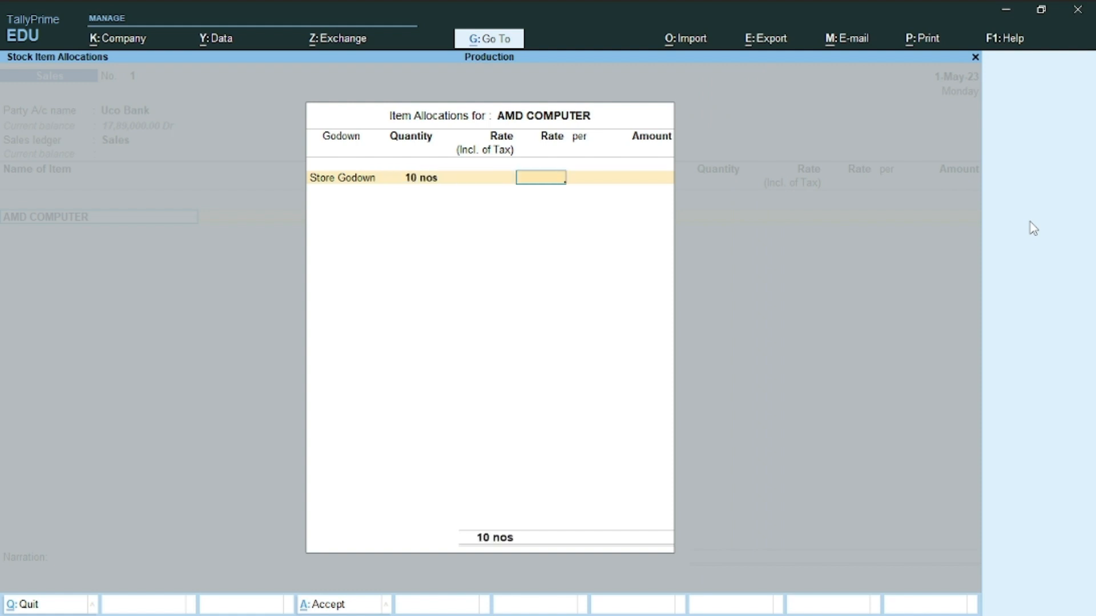
{"action": "key", "text": "alt+Tab"}
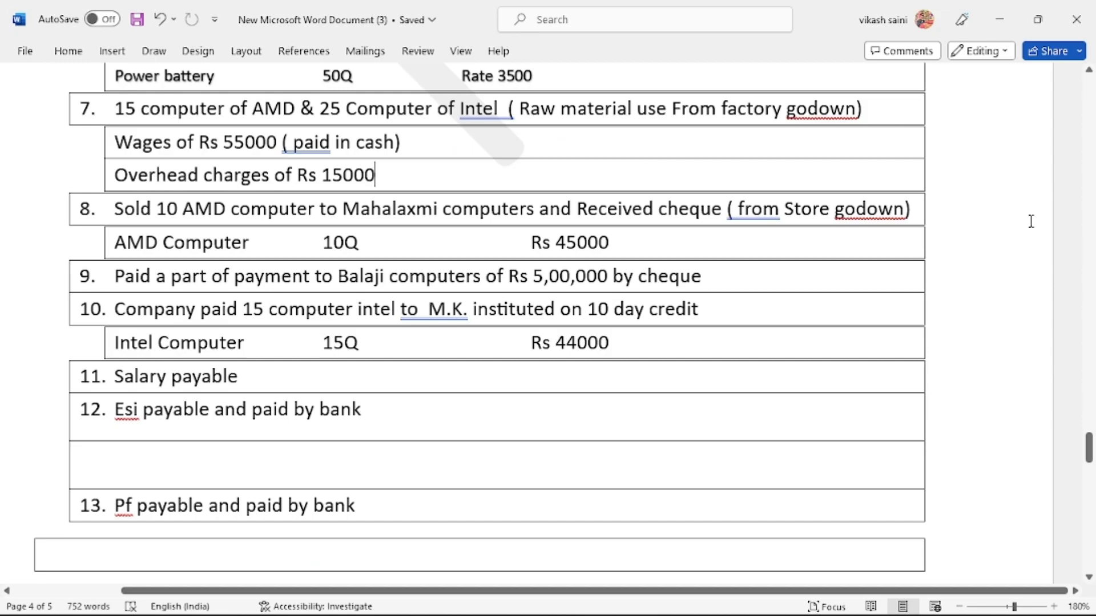
{"action": "key", "text": "alt+Tab"}
{"action": "type", "text": "45000"}
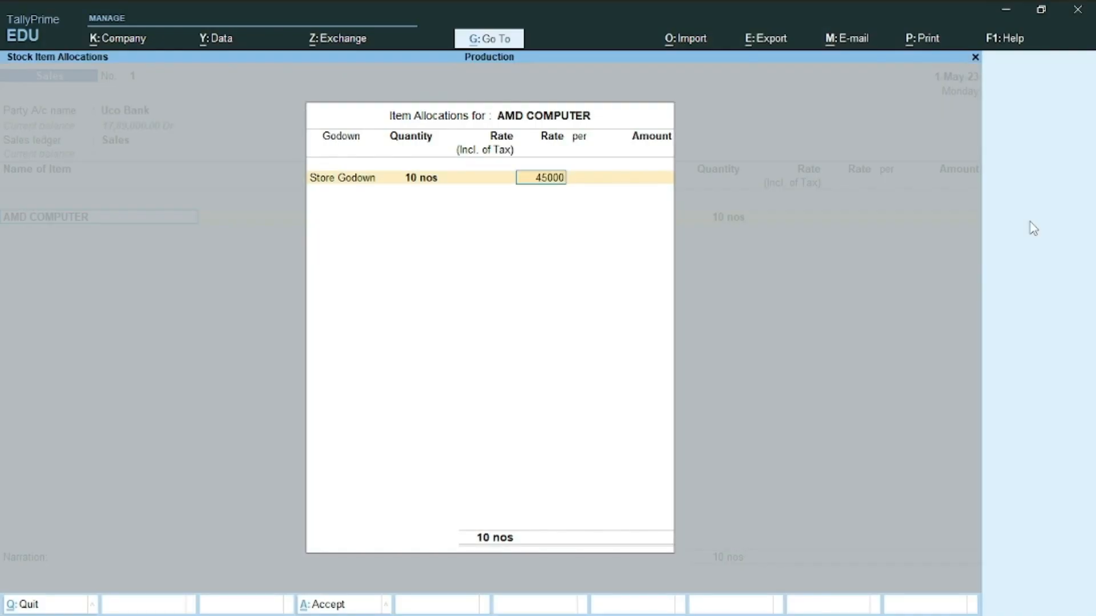
{"action": "key", "text": "Return"}
{"action": "key", "text": "Return"}
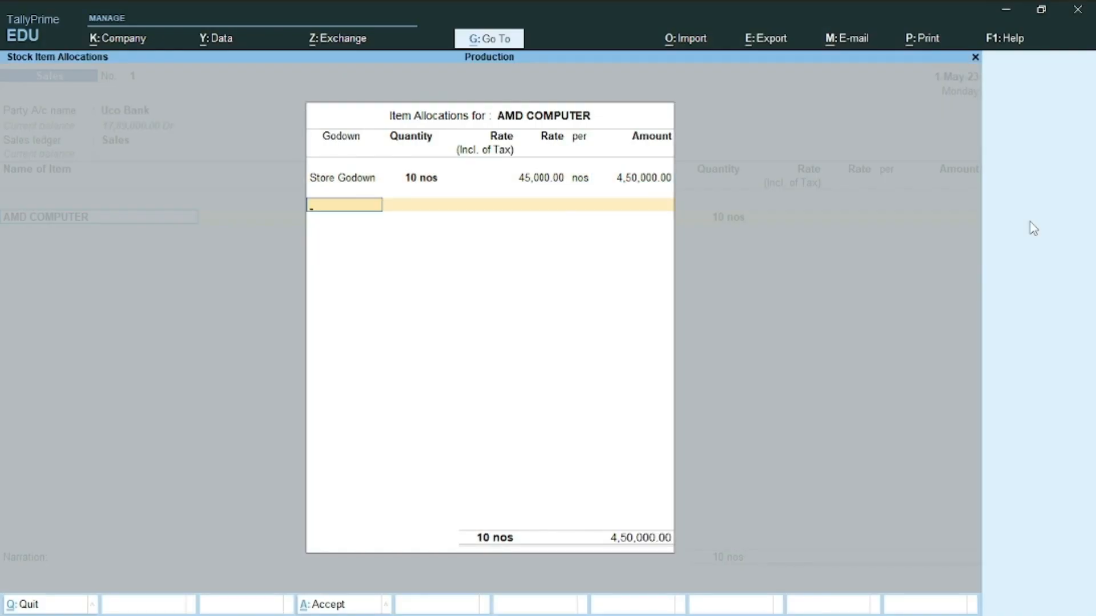
{"action": "key", "text": "Return"}
- Add Cgst and Sgst of 40,500 each and save the 5,31,000 sale without an e-Way Bill
{"action": "key", "text": "alt+Tab"}
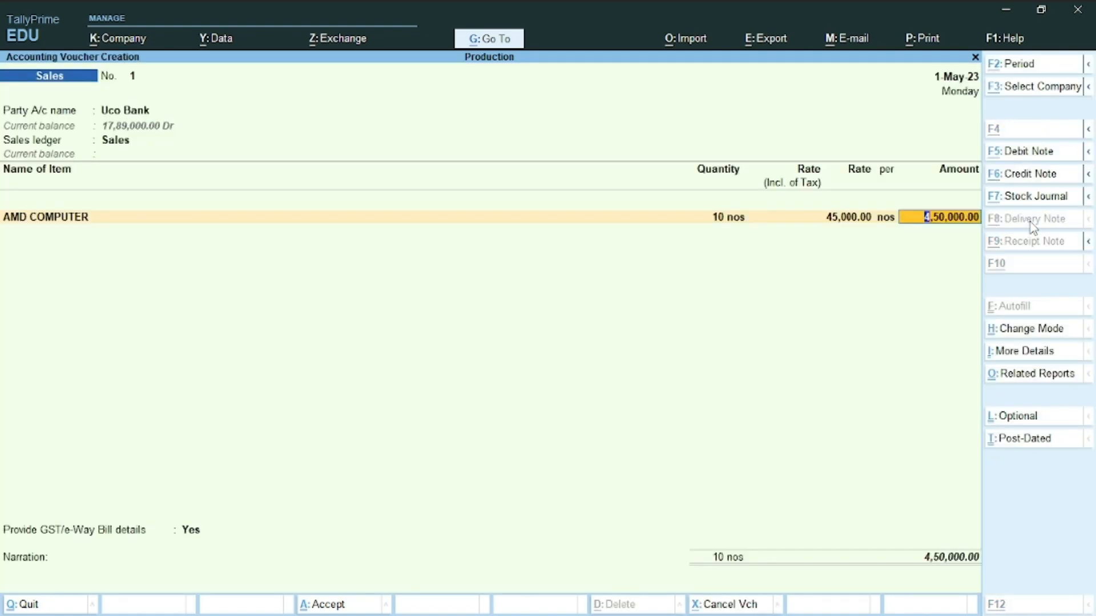
{"action": "key", "text": "alt+Tab"}
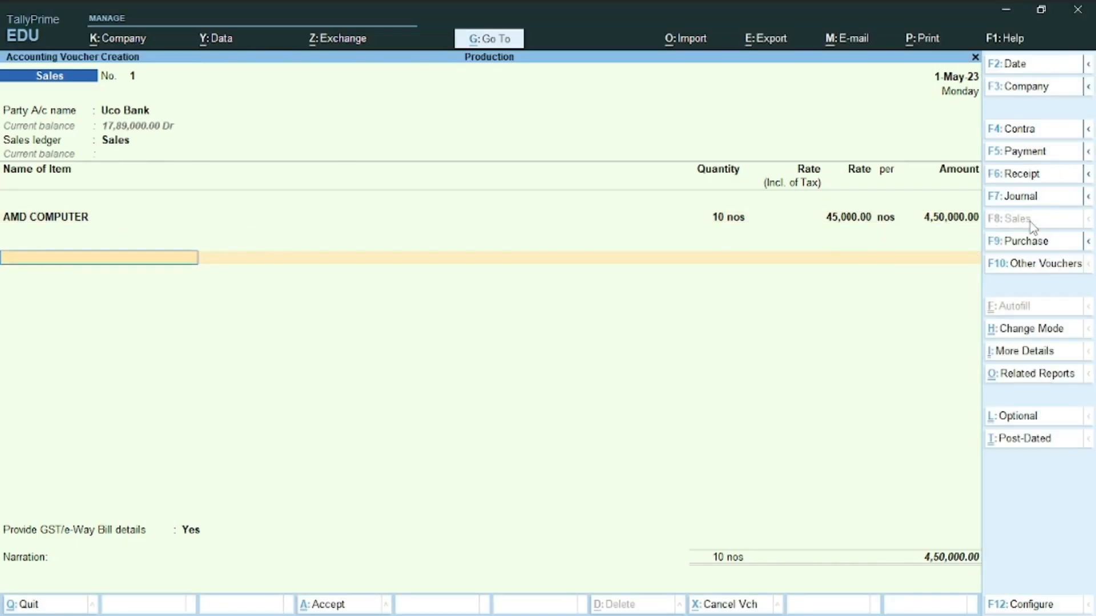
{"action": "type", "text": "cg"}
{"action": "key", "text": "Return"}
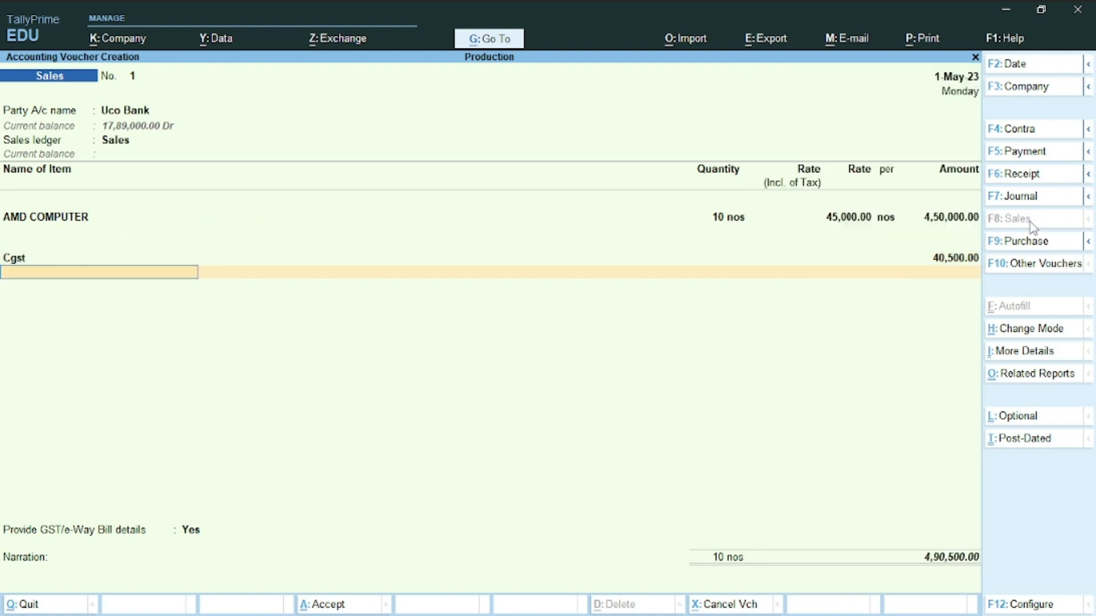
{"action": "type", "text": "sg"}
{"action": "key", "text": "Return"}
{"action": "key", "text": "Return"}
{"action": "key", "text": "Return"}
{"action": "key", "text": "Return"}
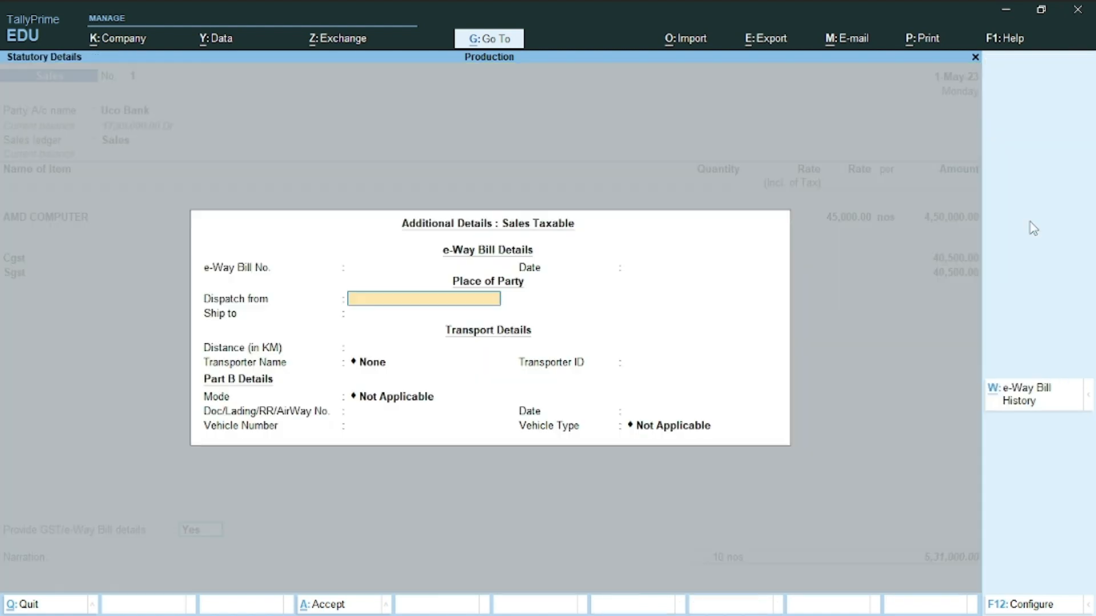
{"action": "key", "text": "Return"}
{"action": "key", "text": "Return"}
{"action": "key", "text": "Return"}
{"action": "key", "text": "ctrl+a"}
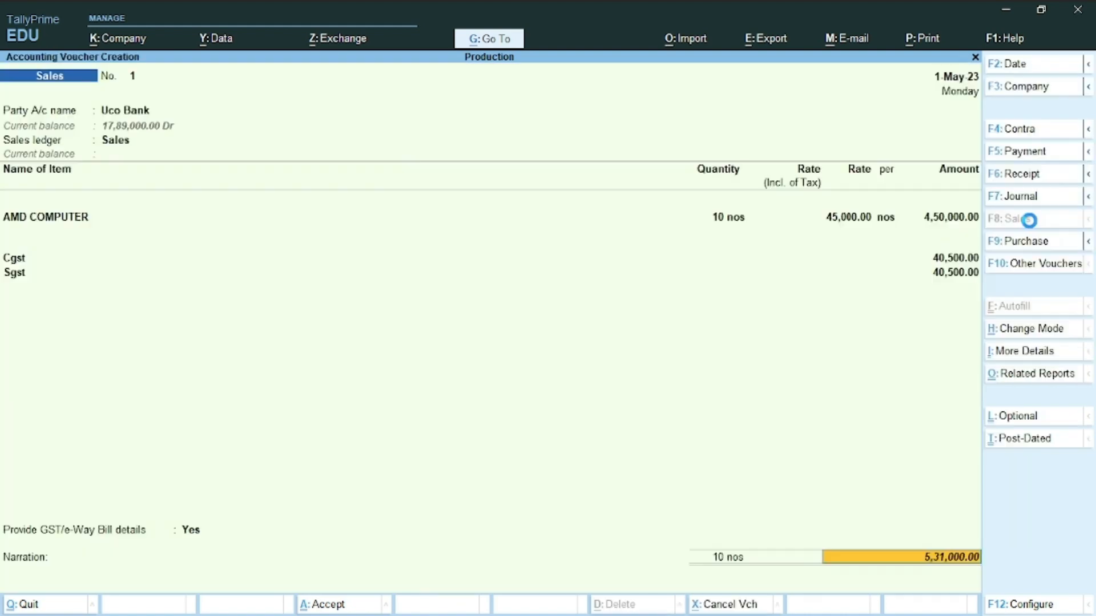
{"action": "key", "text": "Return"}
{"action": "key", "text": "Return"}
{"action": "key", "text": "Return"}
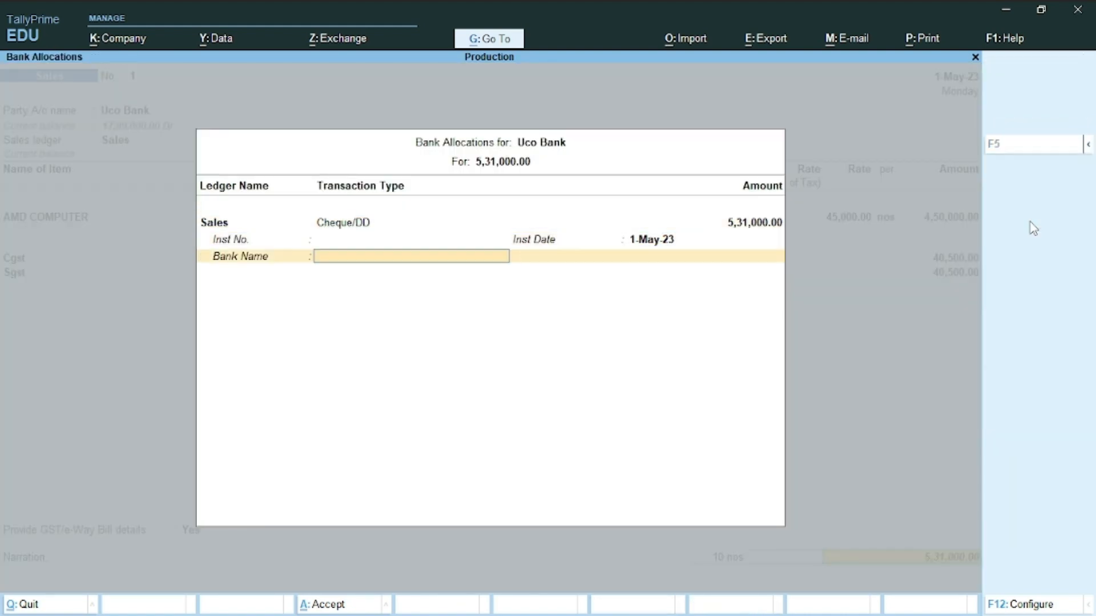
{"action": "key", "text": "Return"}
{"action": "key", "text": "Return"}
{"action": "key", "text": "Return"}
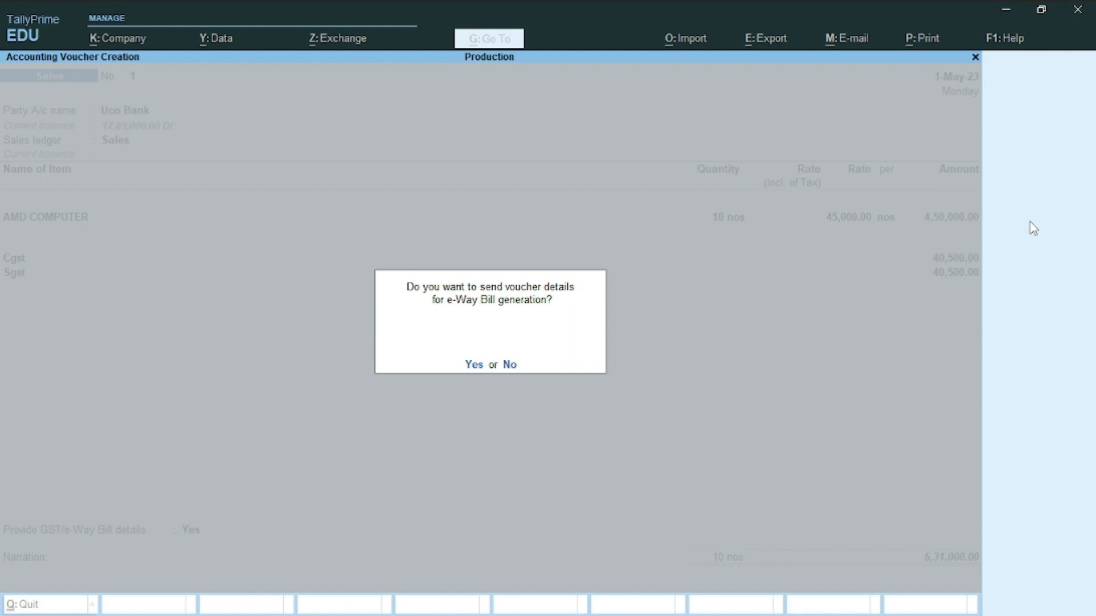
{"action": "key", "text": "n"}
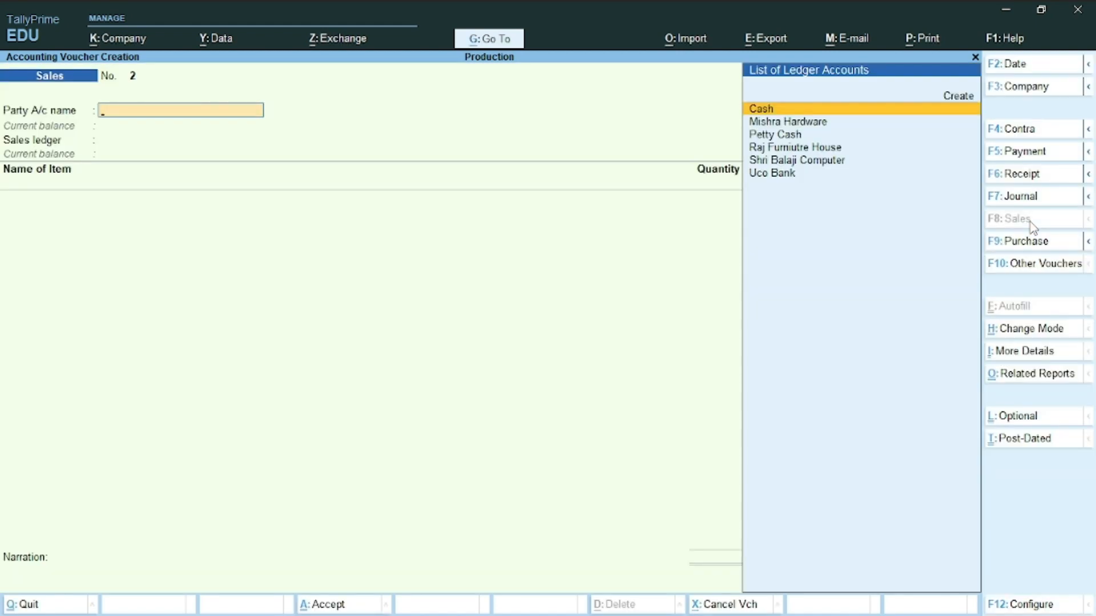
{"action": "key", "text": "alt+Tab"}
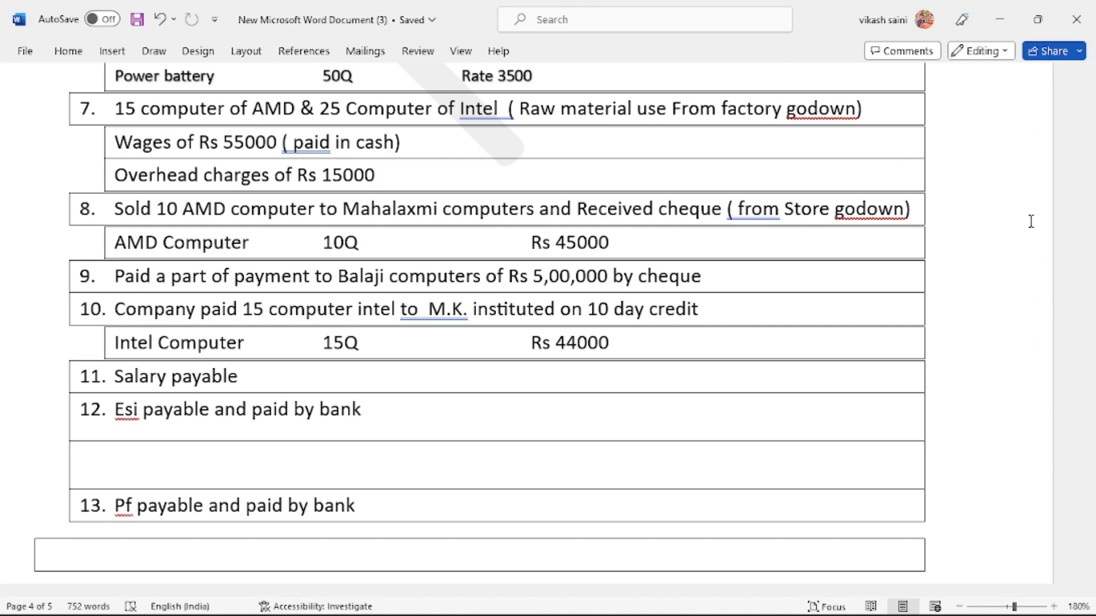
{"action": "key", "text": "alt+Tab"}
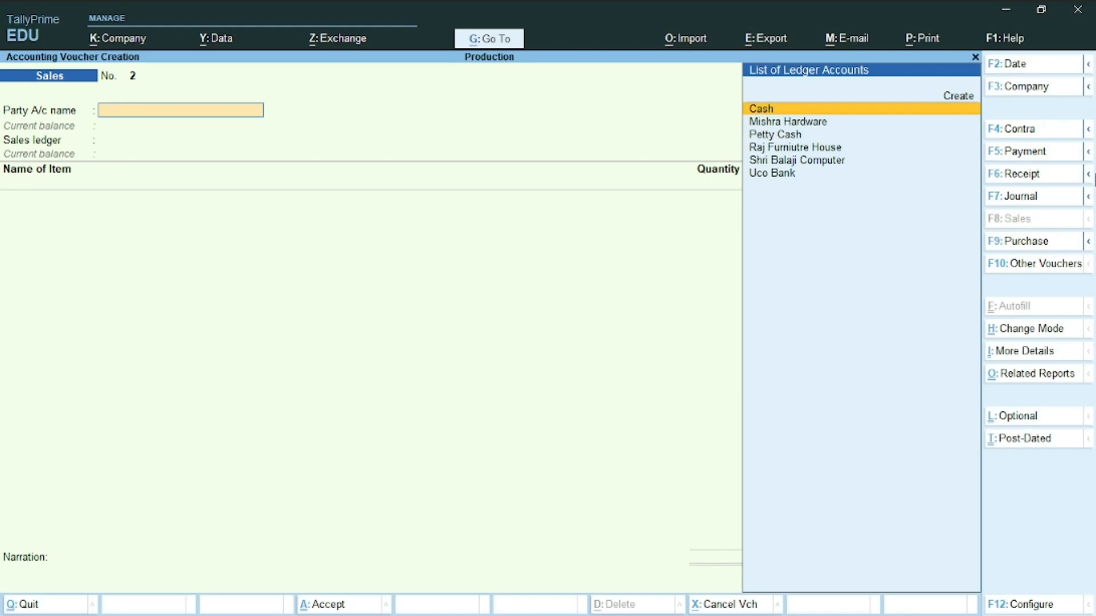
{"action": "left_click", "coordinate": [1024, 152]}
- Set Uco Bank as the paying account and Shri Balaji Computer as payee
{"action": "type", "text": "B"}
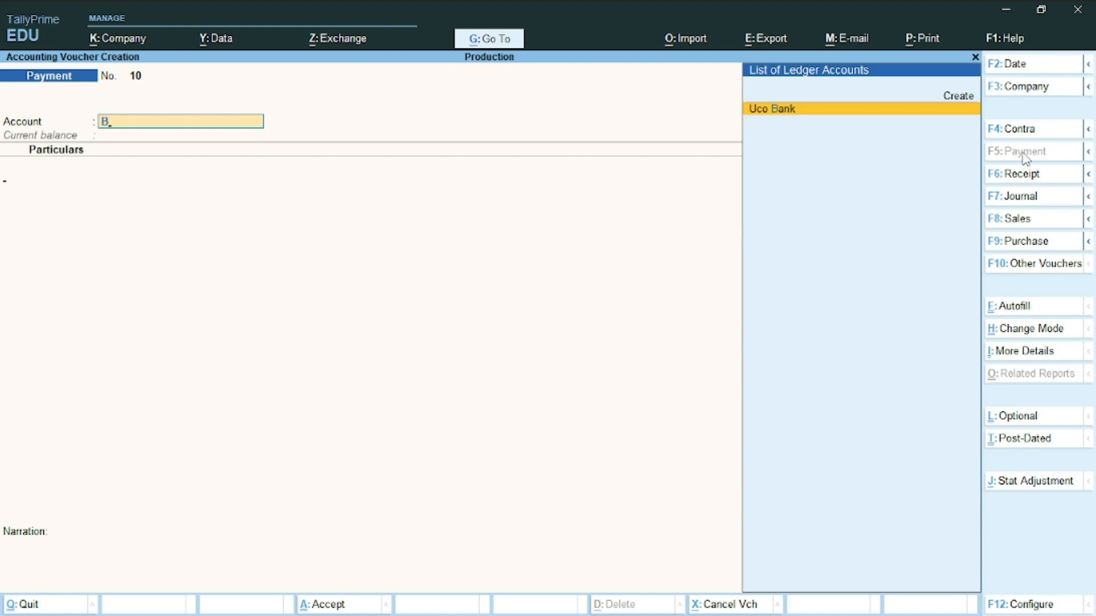
{"action": "key", "text": "Return"}
{"action": "type", "text": "Ba"}
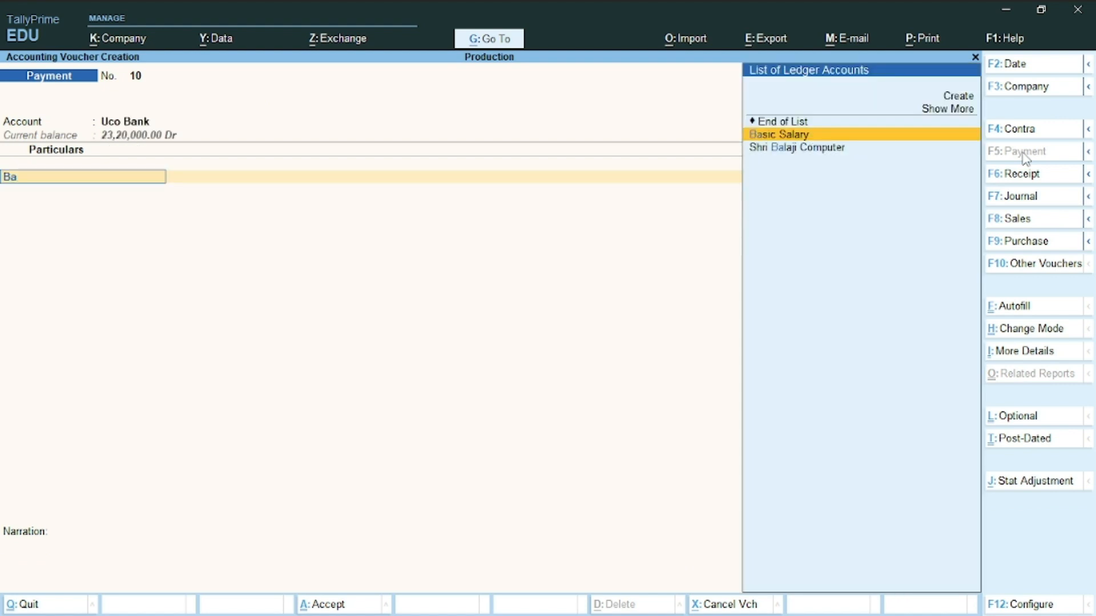
{"action": "key", "text": "Down"}
{"action": "key", "text": "Return"}
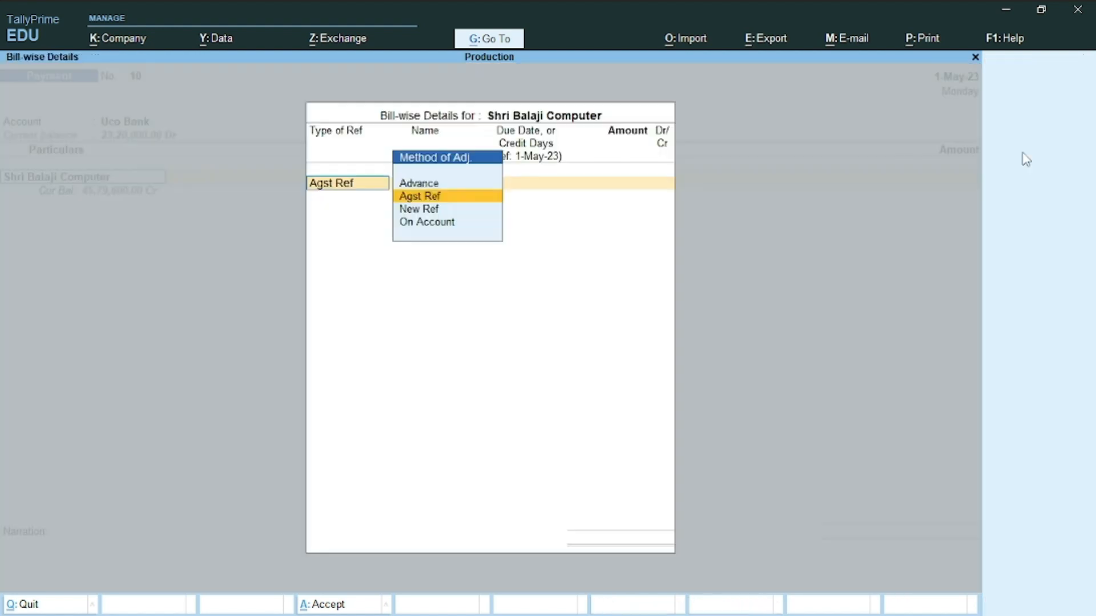
- Settle 5,00,000 against pending bill 01 and complete the cheque bank allocation
{"action": "key", "text": "Return"}
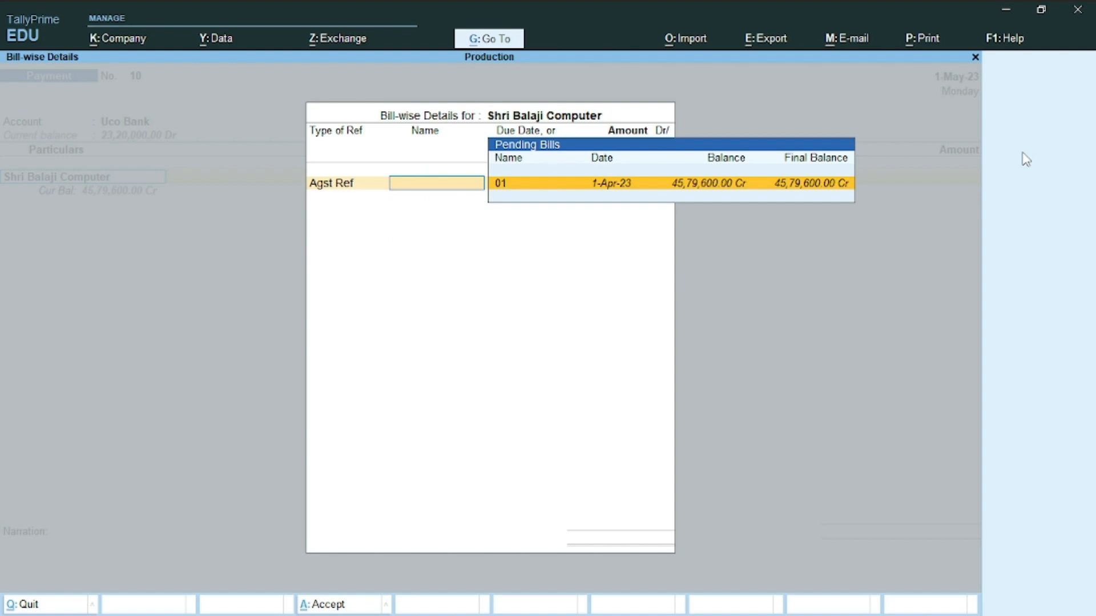
{"action": "key", "text": "Return"}
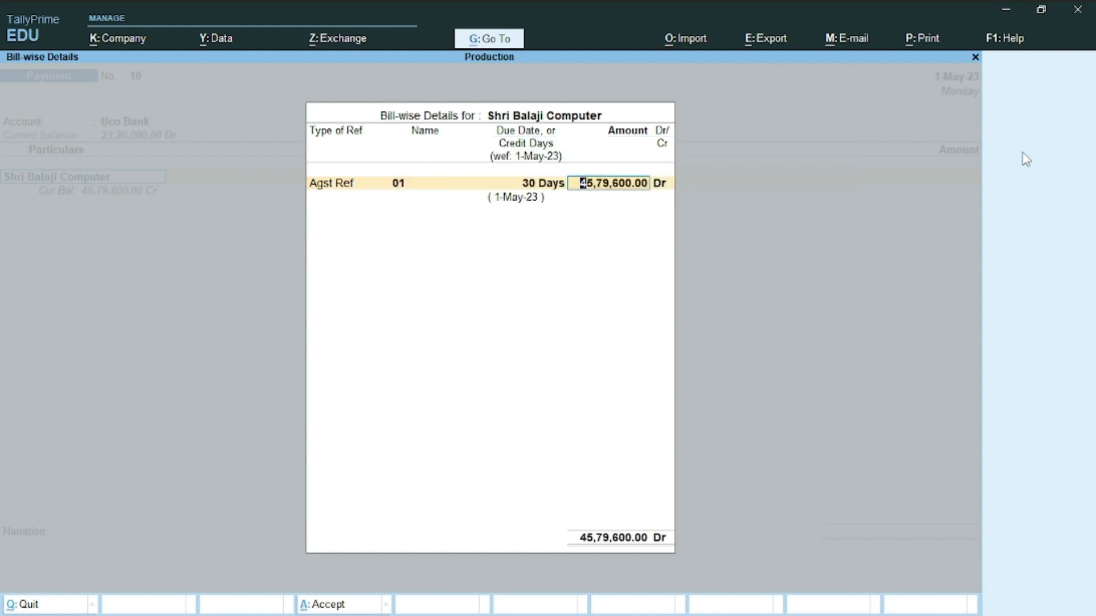
{"action": "type", "text": "5,"}
{"action": "type", "text": "00,"}
{"action": "type", "text": "000"}
{"action": "key", "text": "Return"}
{"action": "key", "text": "Return"}
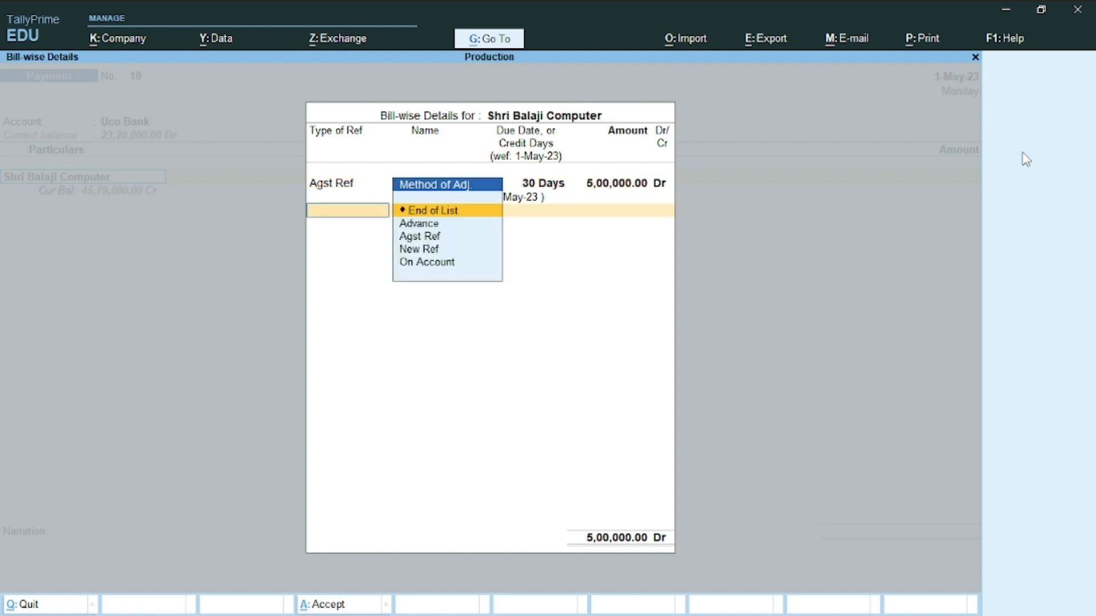
{"action": "key", "text": "Return"}
{"action": "key", "text": "Return"}
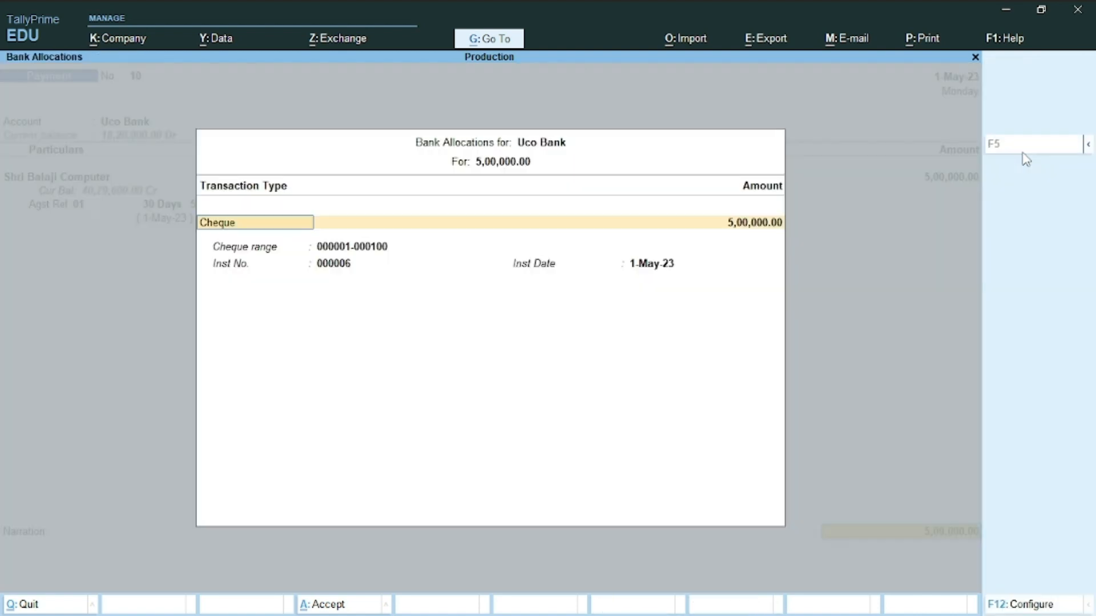
{"action": "key", "text": "Return"}
{"action": "key", "text": "Return"}
{"action": "key", "text": "Return"}
{"action": "key", "text": "Return"}
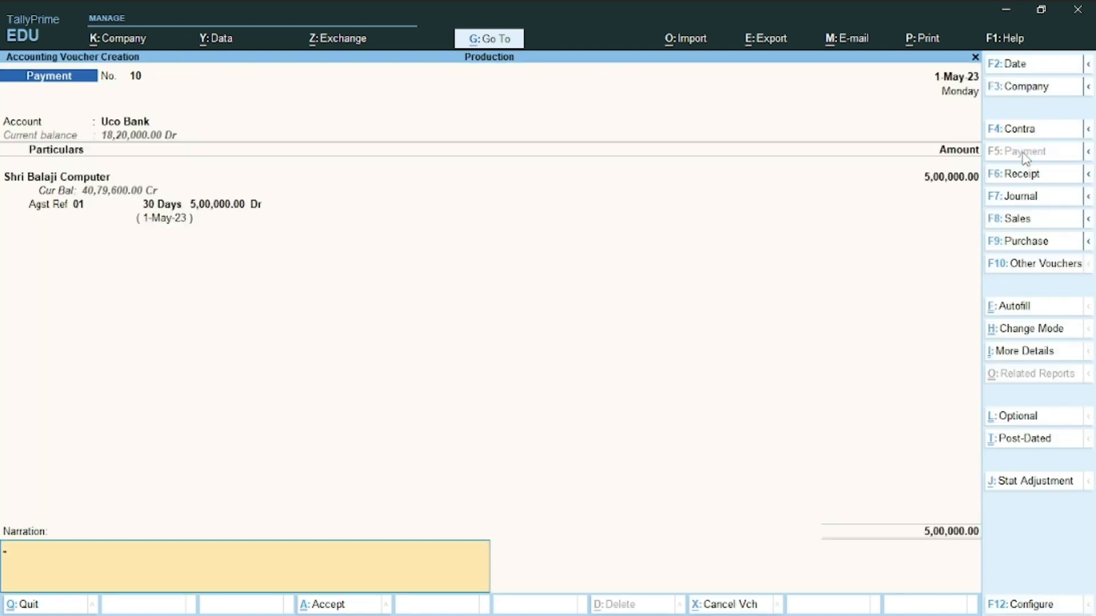
{"action": "key", "text": "Return"}
{"action": "key", "text": "alt+Tab"}
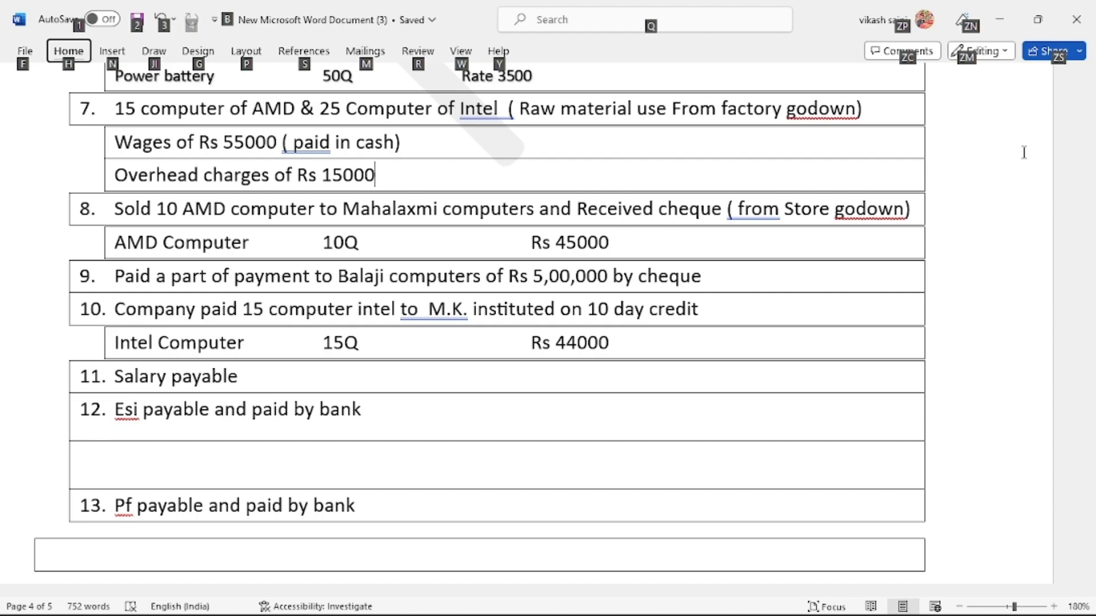
- Return from the Word task list to TallyPrime and start a sales voucher
{"action": "key", "text": "alt+Tab"}
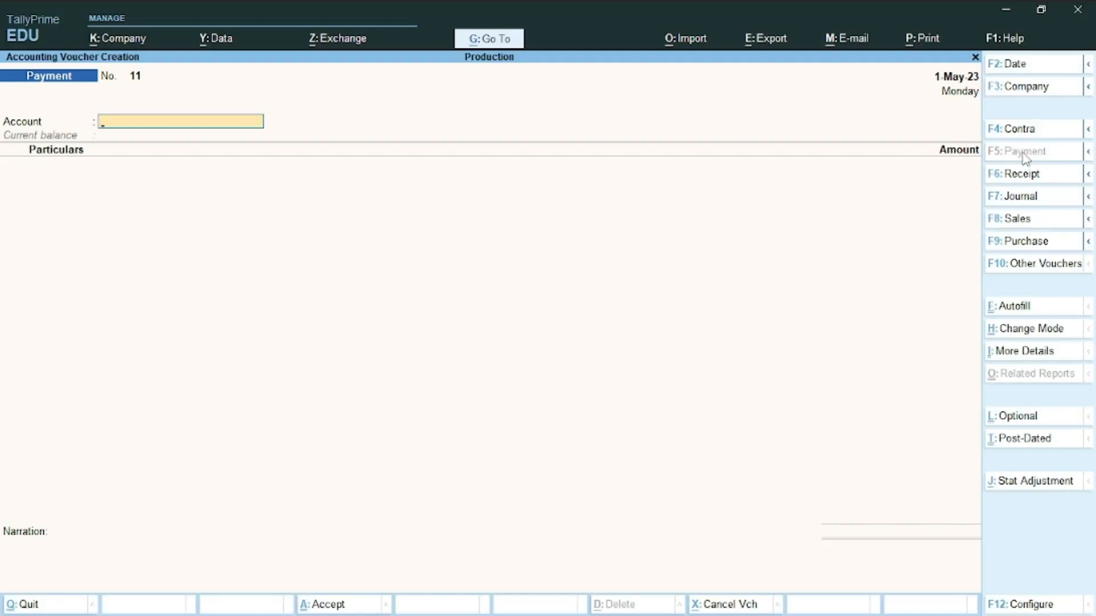
{"action": "left_click", "coordinate": [1017, 220]}
- Create customer ledger 'Mk Instituted' under Sundry Debtors as the sales party
{"action": "key", "text": "alt+c"}
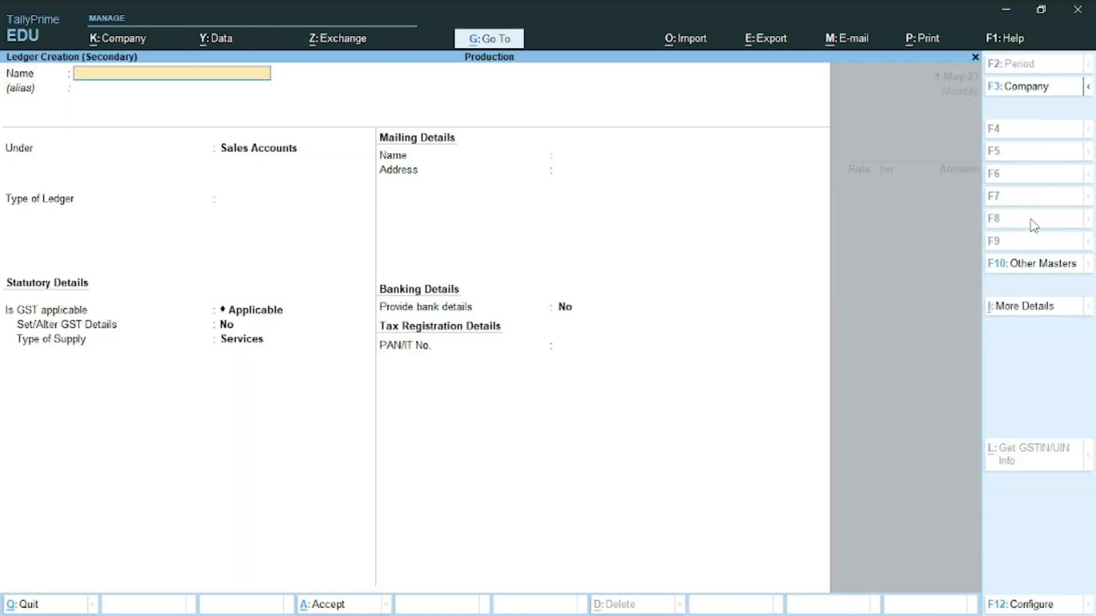
{"action": "type", "text": "Mk Instituted"}
{"action": "key", "text": "Return"}
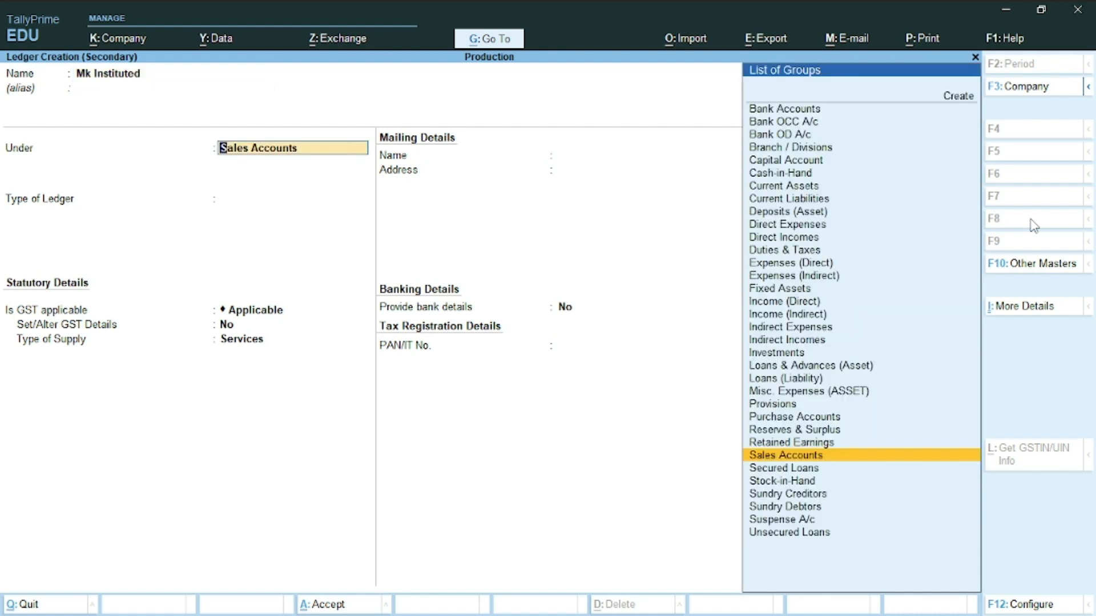
{"action": "type", "text": "Su"}
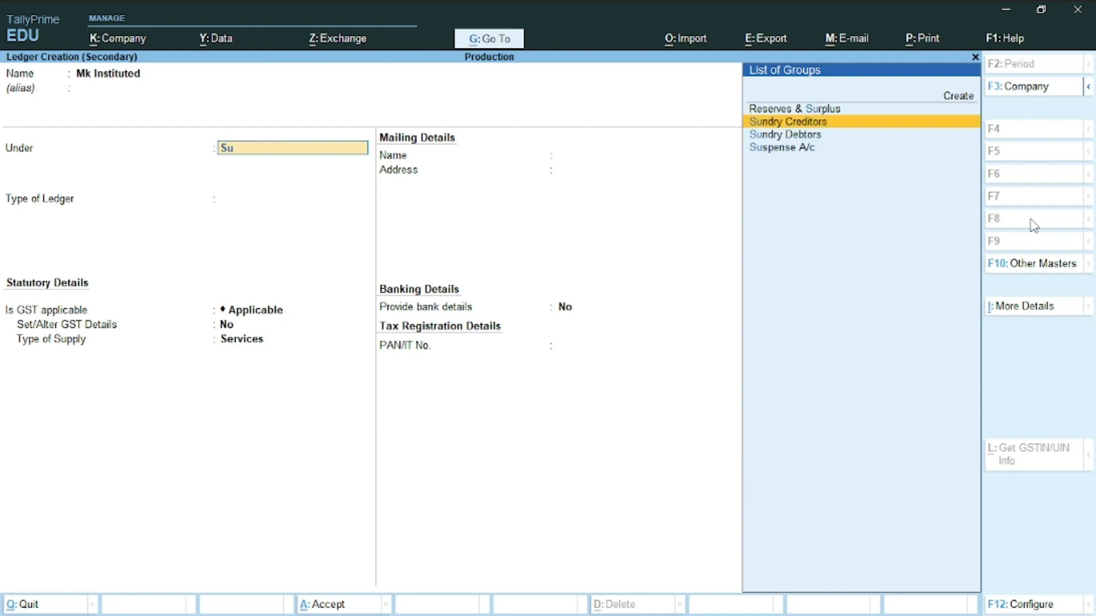
{"action": "key", "text": "Down"}
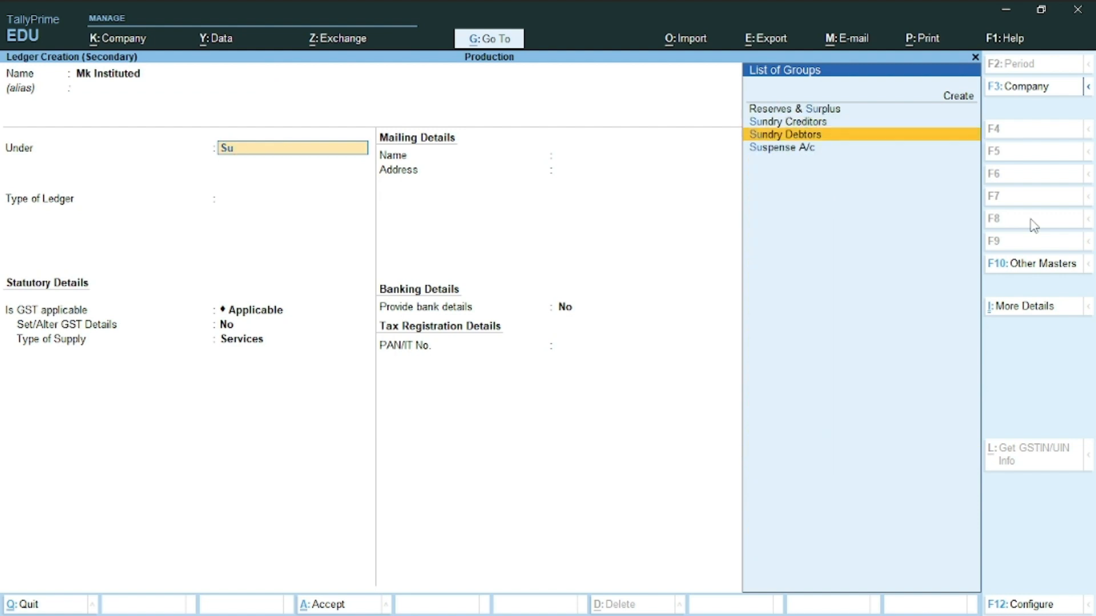
{"action": "key", "text": "Return"}
{"action": "key", "text": "Return"}
{"action": "key", "text": "Return"}
{"action": "key", "text": "Return"}
{"action": "key", "text": "Return"}
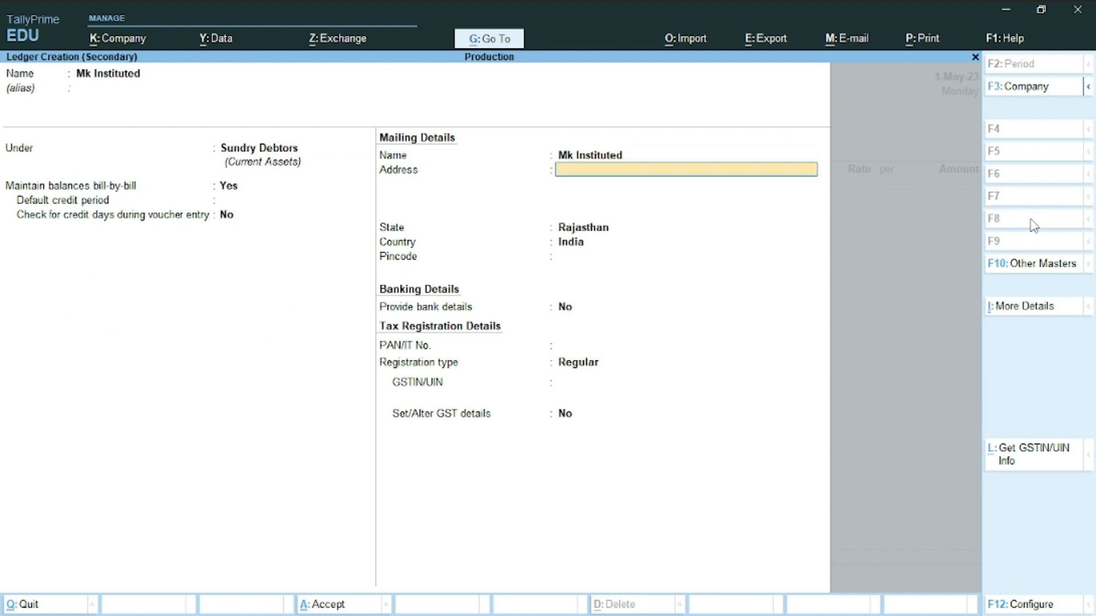
{"action": "key", "text": "Return"}
{"action": "key", "text": "Return"}
{"action": "key", "text": "Return"}
{"action": "key", "text": "Return"}
{"action": "key", "text": "Return"}
{"action": "key", "text": "Return"}
{"action": "key", "text": "Return"}
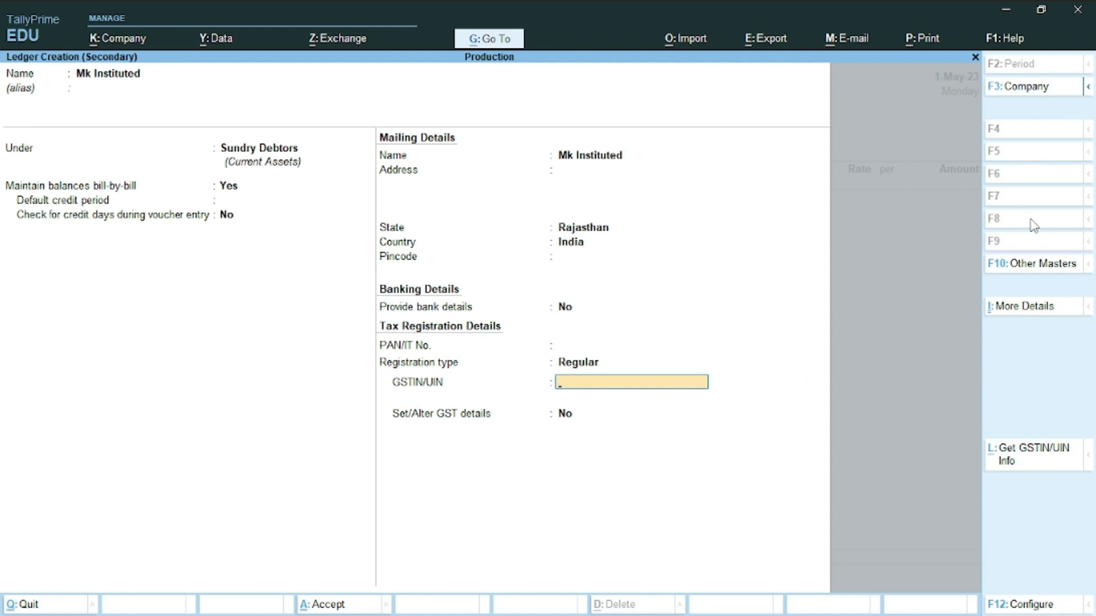
{"action": "key", "text": "Return"}
{"action": "key", "text": "Return"}
{"action": "key", "text": "Return"}
{"action": "key", "text": "Return"}
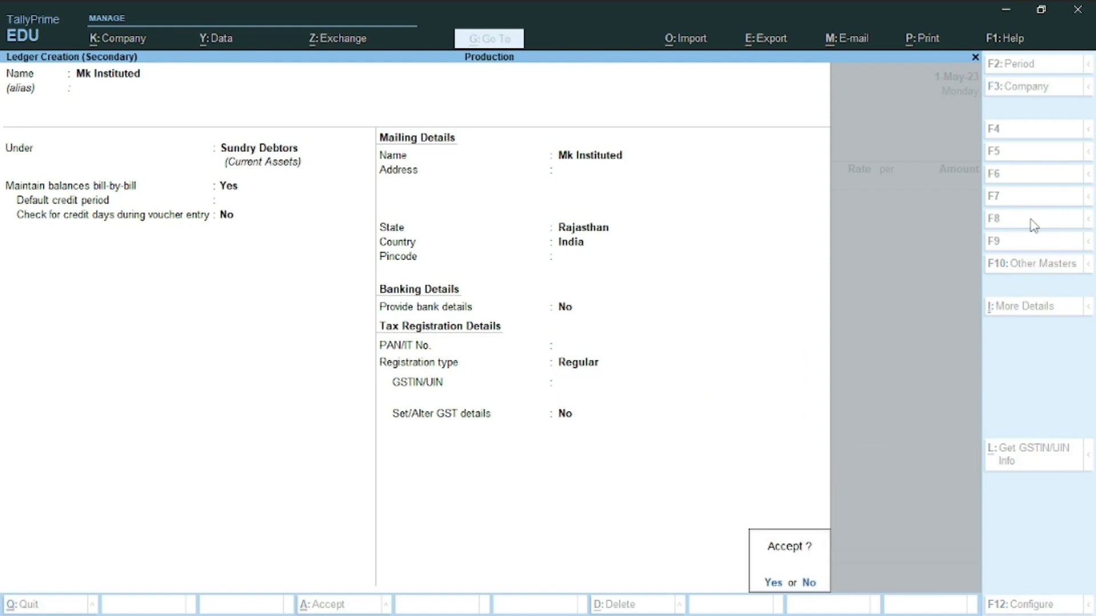
{"action": "key", "text": "Return"}
{"action": "key", "text": "Return"}
{"action": "key", "text": "Return"}
{"action": "key", "text": "Return"}
{"action": "key", "text": "Return"}
{"action": "key", "text": "Return"}
{"action": "key", "text": "Return"}
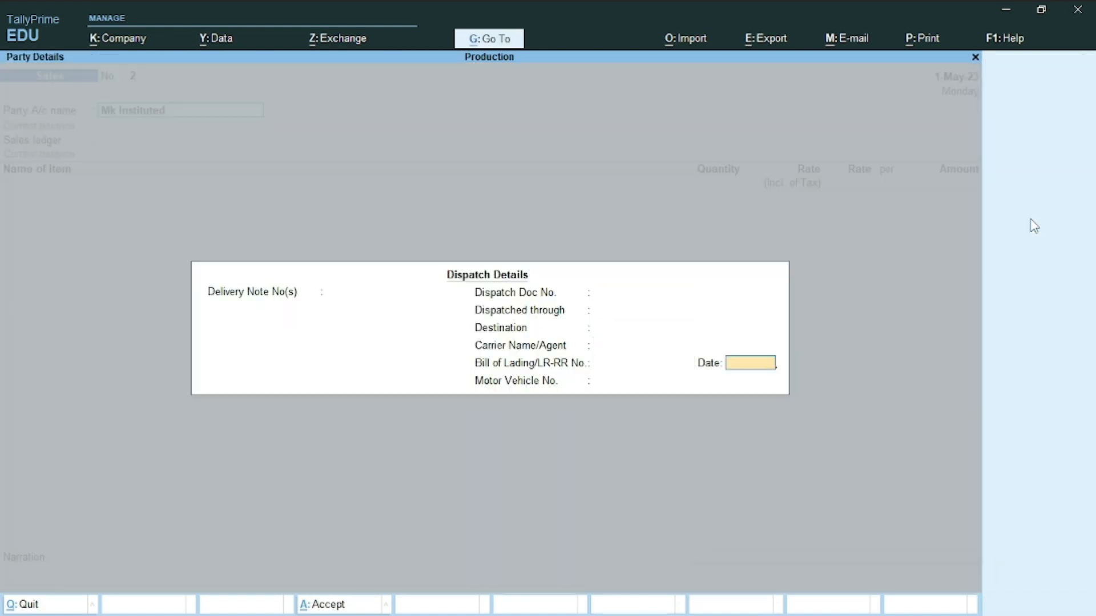
- Sell 15 nos Intel Computer from Store Godown at 44,000 each via the Sales ledger
{"action": "key", "text": "Return"}
{"action": "key", "text": "Return"}
{"action": "key", "text": "Return"}
{"action": "key", "text": "Return"}
{"action": "key", "text": "Return"}
{"action": "key", "text": "Return"}
{"action": "key", "text": "Return"}
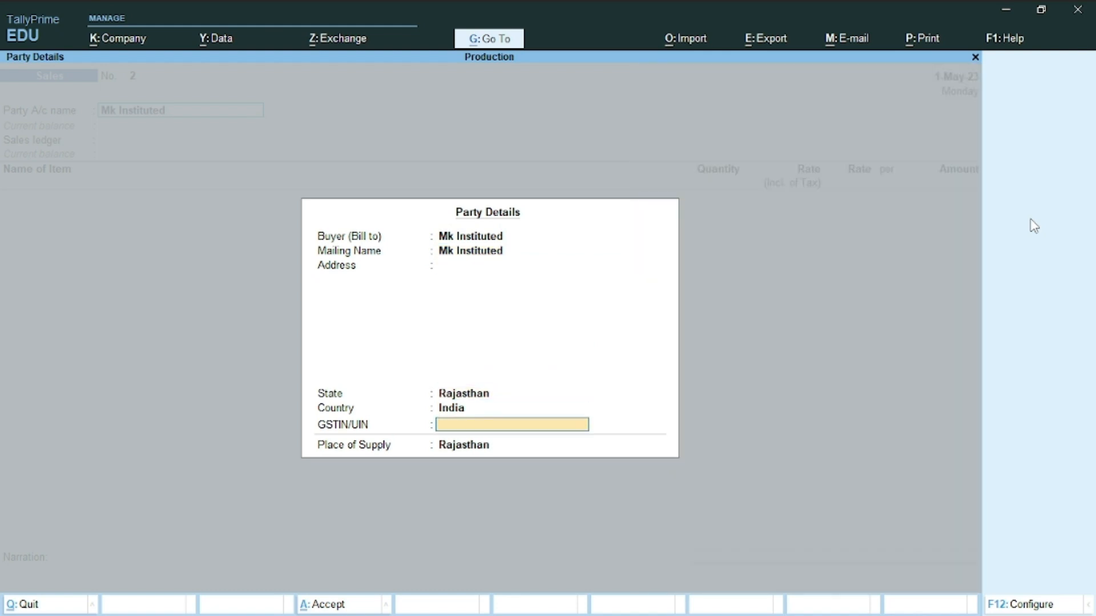
{"action": "key", "text": "Return"}
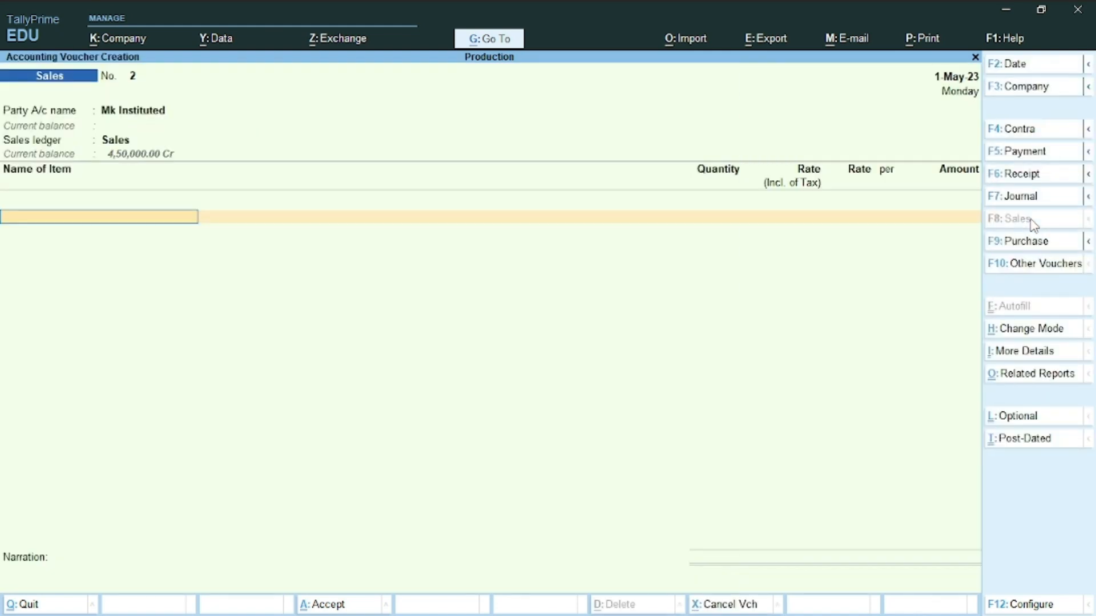
{"action": "type", "text": "Com"}
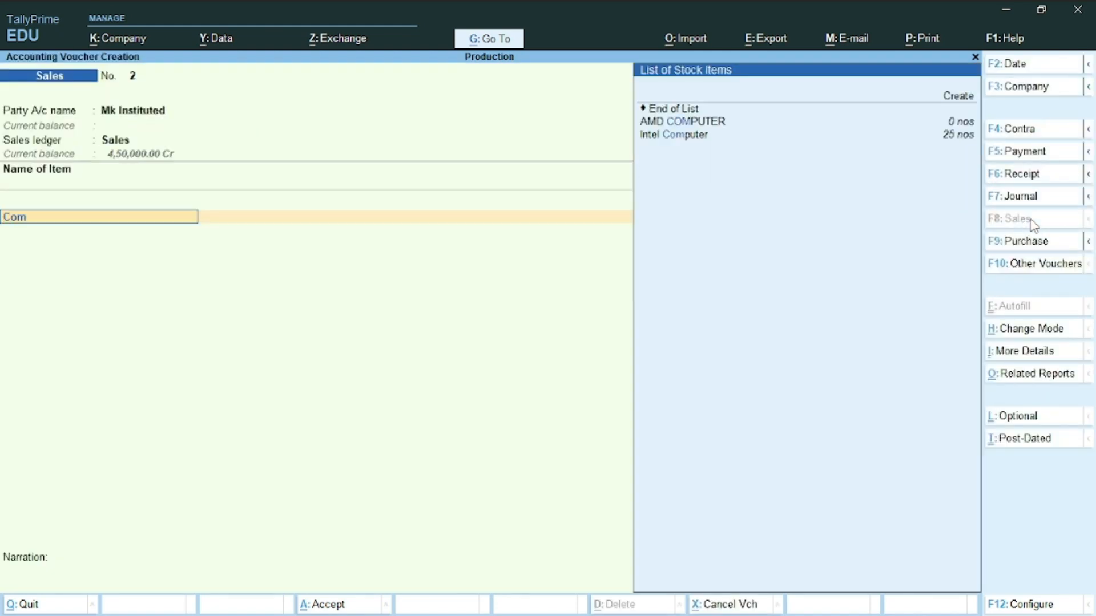
{"action": "key", "text": "Down"}
{"action": "key", "text": "Return"}
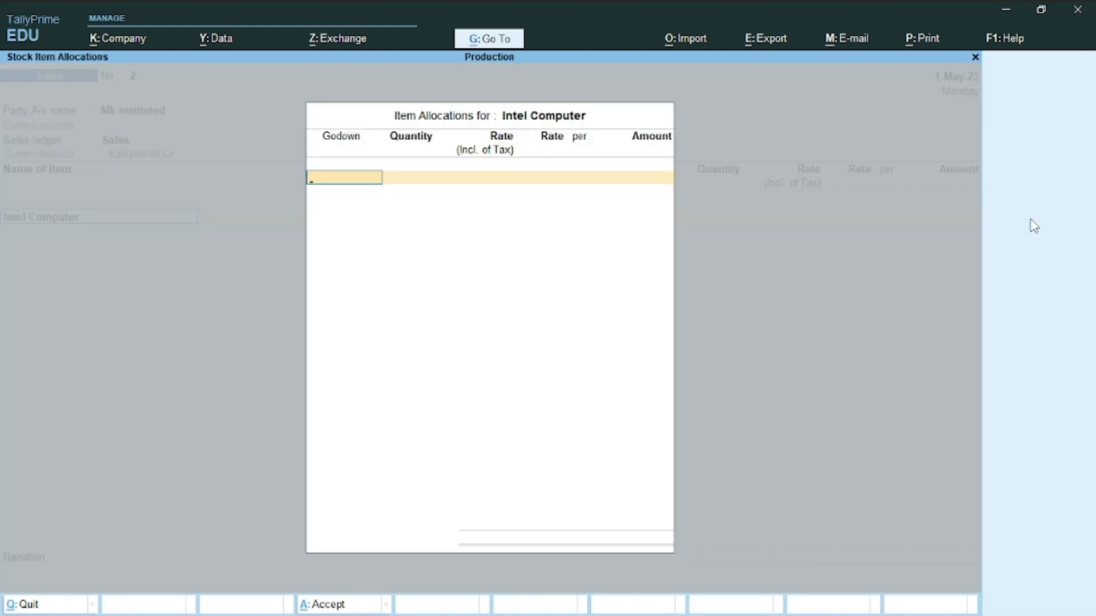
{"action": "key", "text": "Return"}
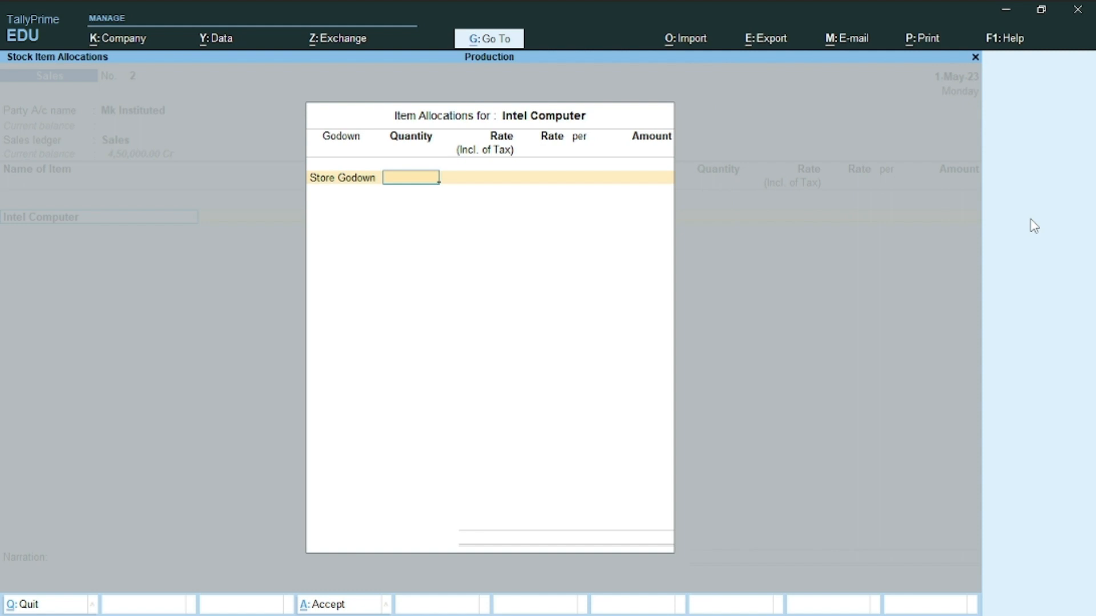
{"action": "key", "text": "BackSpace"}
{"action": "key", "text": "Return"}
{"action": "type", "text": "15"}
{"action": "key", "text": "Return"}
{"action": "key", "text": "alt+Tab"}
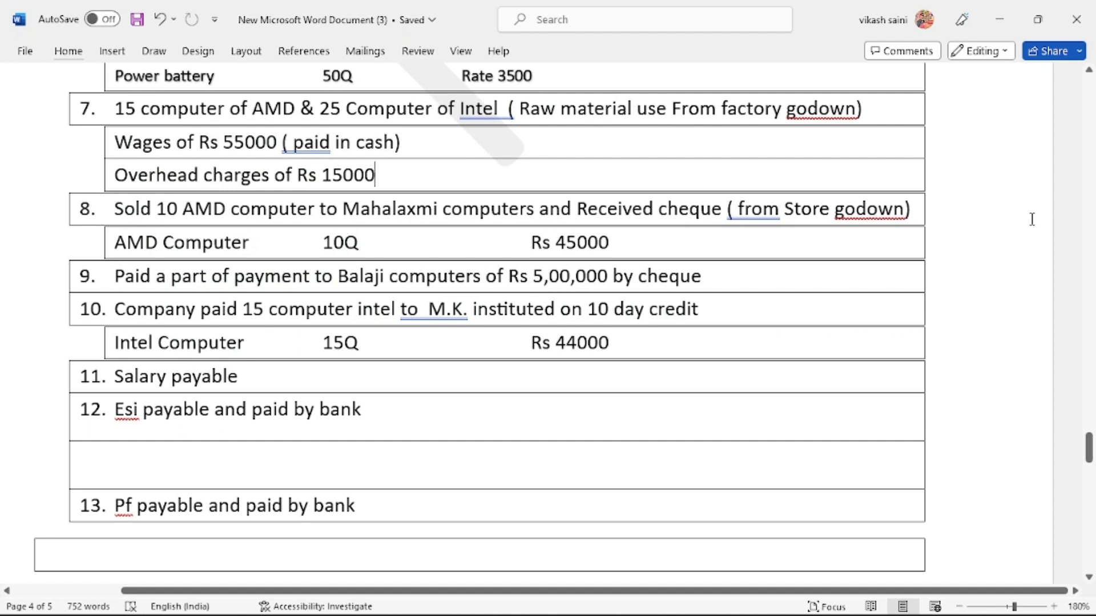
{"action": "key", "text": "alt+Tab"}
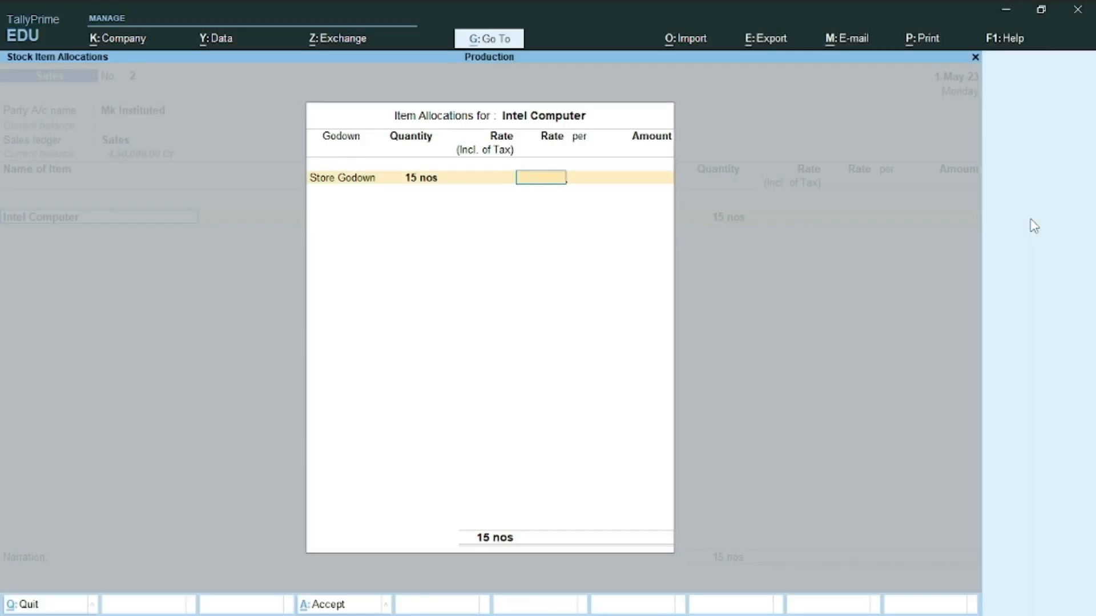
{"action": "type", "text": "44000"}
{"action": "key", "text": "Return"}
{"action": "key", "text": "Return"}
{"action": "key", "text": "Return"}
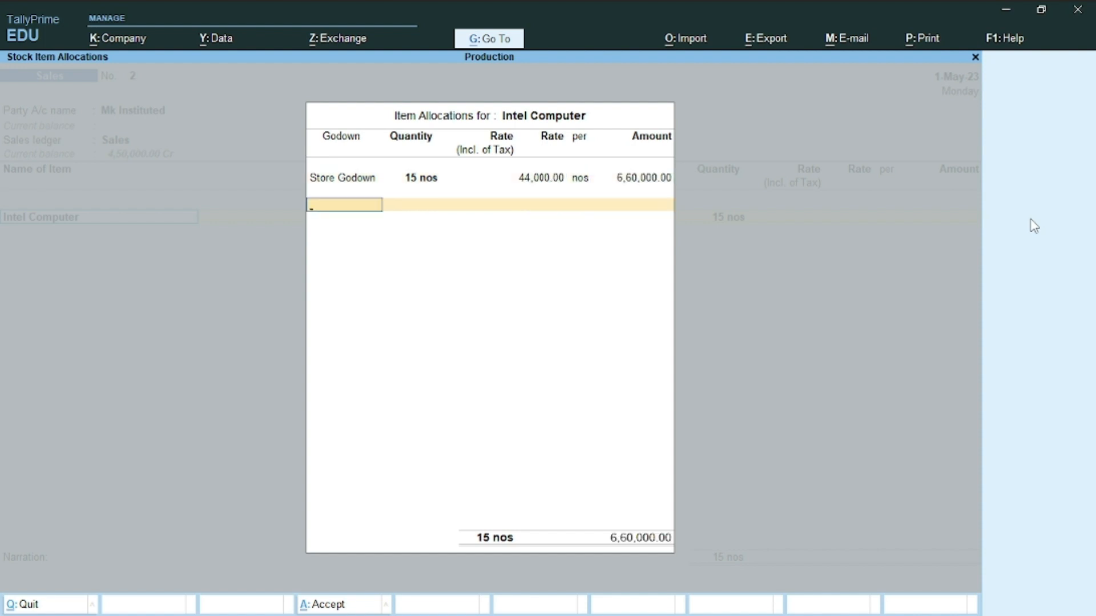
{"action": "key", "text": "Return"}
- Add Cgst and Sgst of 59,400 each, set New Ref 2, and save without e-Way Bill
{"action": "key", "text": "Return"}
{"action": "key", "text": "Return"}
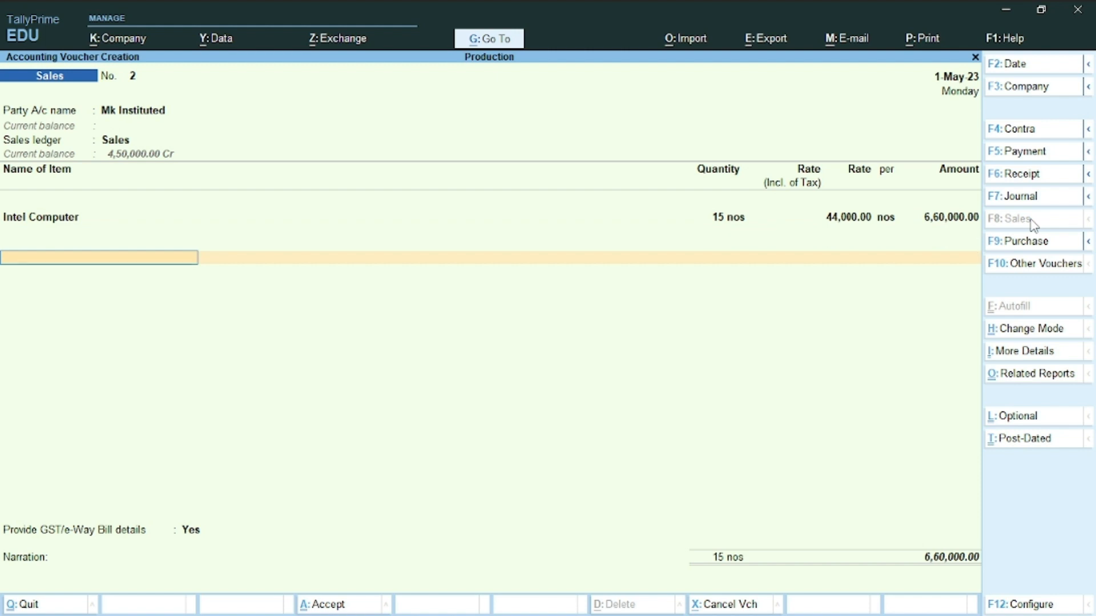
{"action": "type", "text": "cg"}
{"action": "key", "text": "Return"}
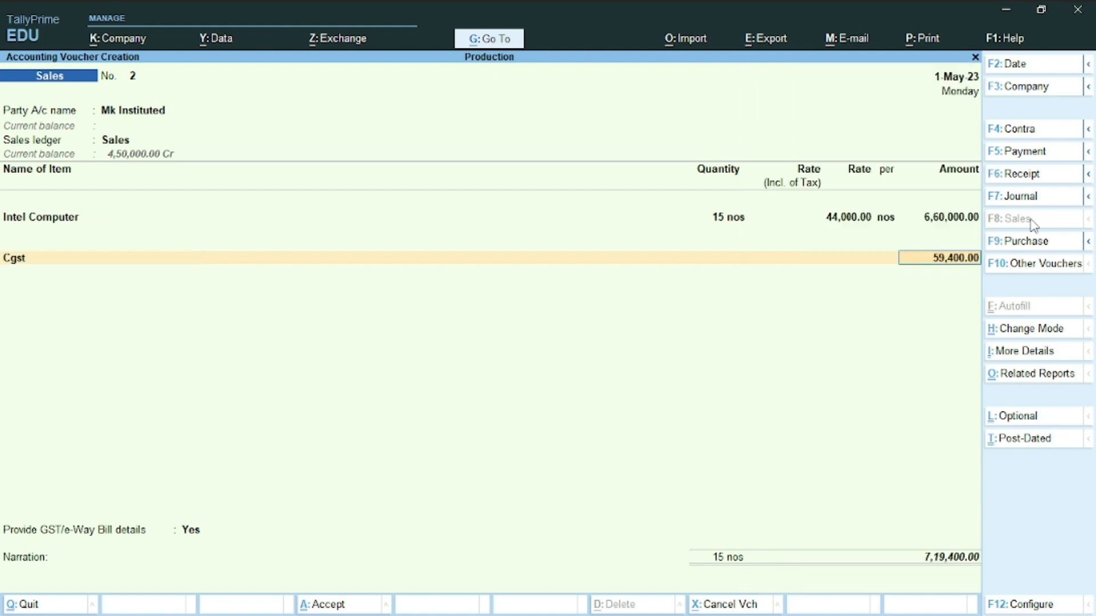
{"action": "type", "text": "s"}
{"action": "key", "text": "BackSpace"}
{"action": "key", "text": "BackSpace"}
{"action": "key", "text": "BackSpace"}
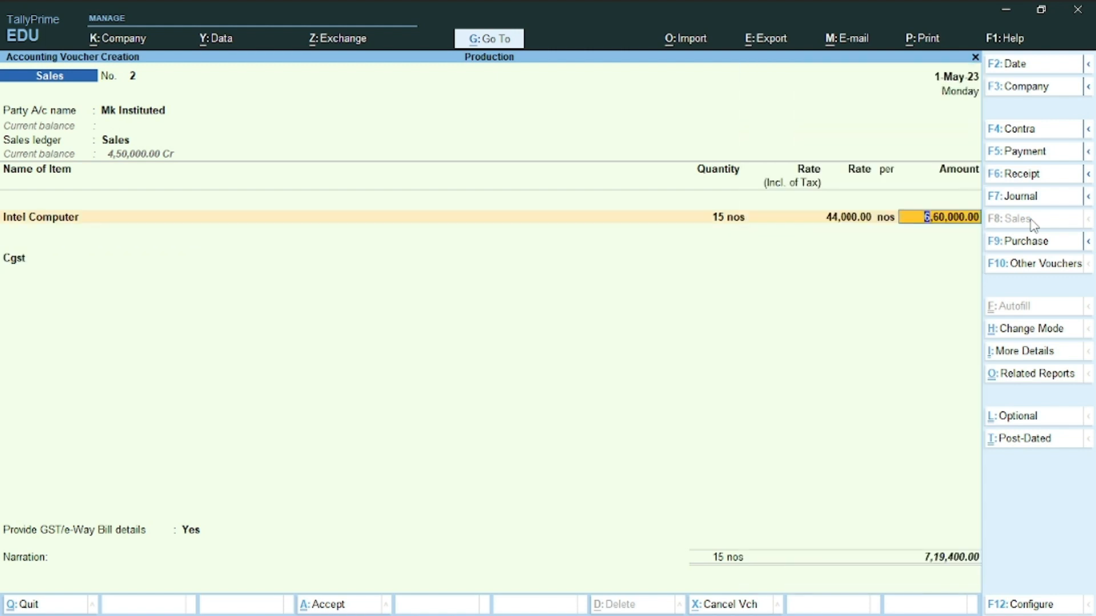
{"action": "key", "text": "Return"}
{"action": "key", "text": "Return"}
{"action": "key", "text": "Return"}
{"action": "key", "text": "Return"}
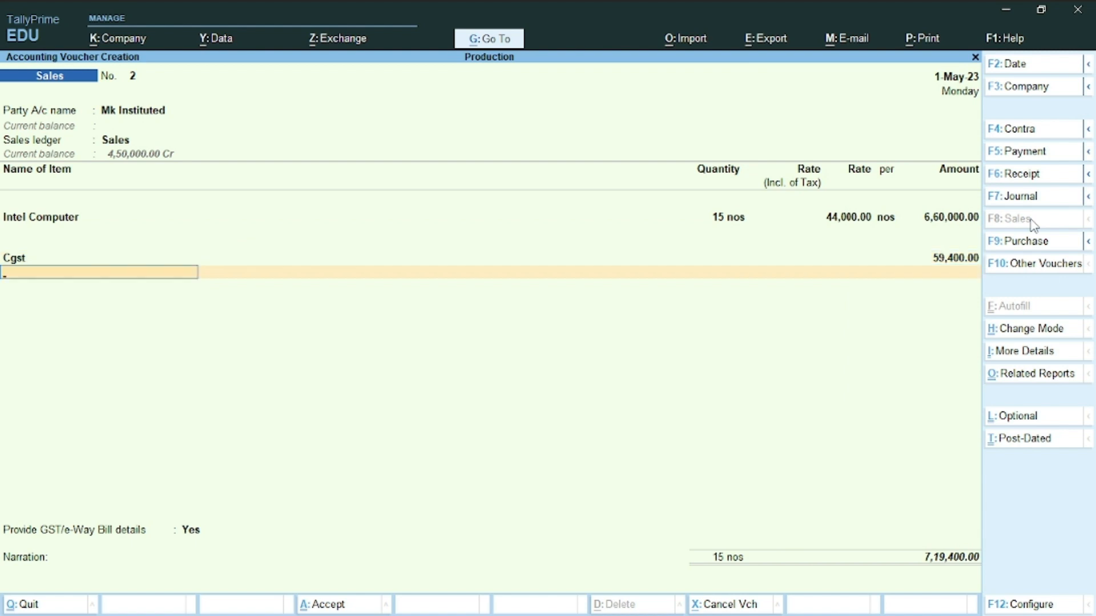
{"action": "type", "text": "sg"}
{"action": "key", "text": "Return"}
{"action": "key", "text": "Return"}
{"action": "key", "text": "Return"}
{"action": "key", "text": "Return"}
{"action": "key", "text": "Return"}
{"action": "key", "text": "Return"}
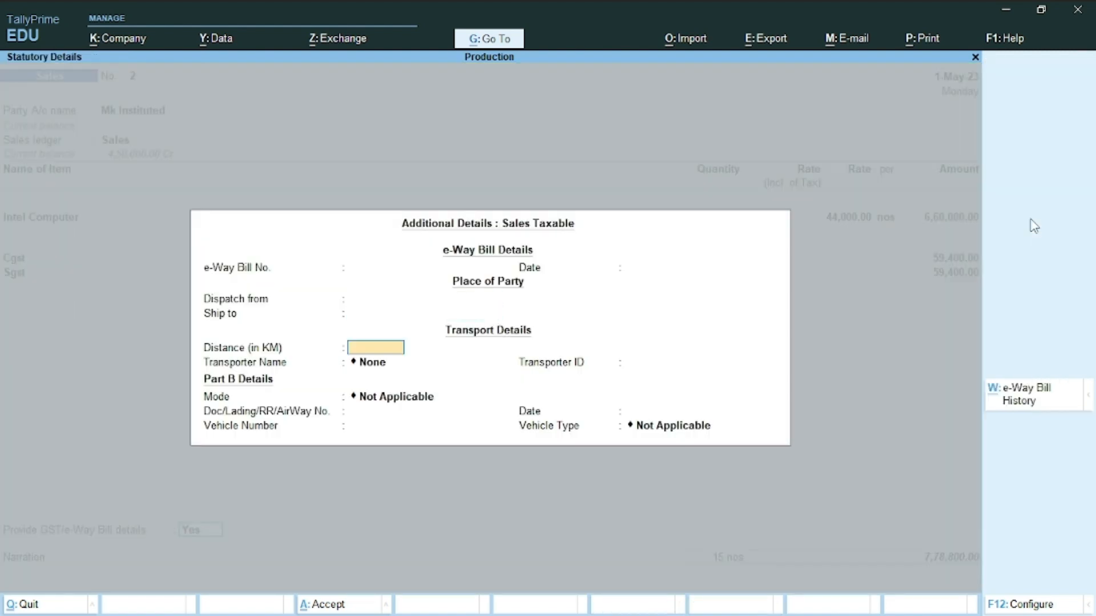
{"action": "key", "text": "Return"}
{"action": "key", "text": "Return"}
{"action": "key", "text": "Return"}
{"action": "key", "text": "Return"}
{"action": "key", "text": "Return"}
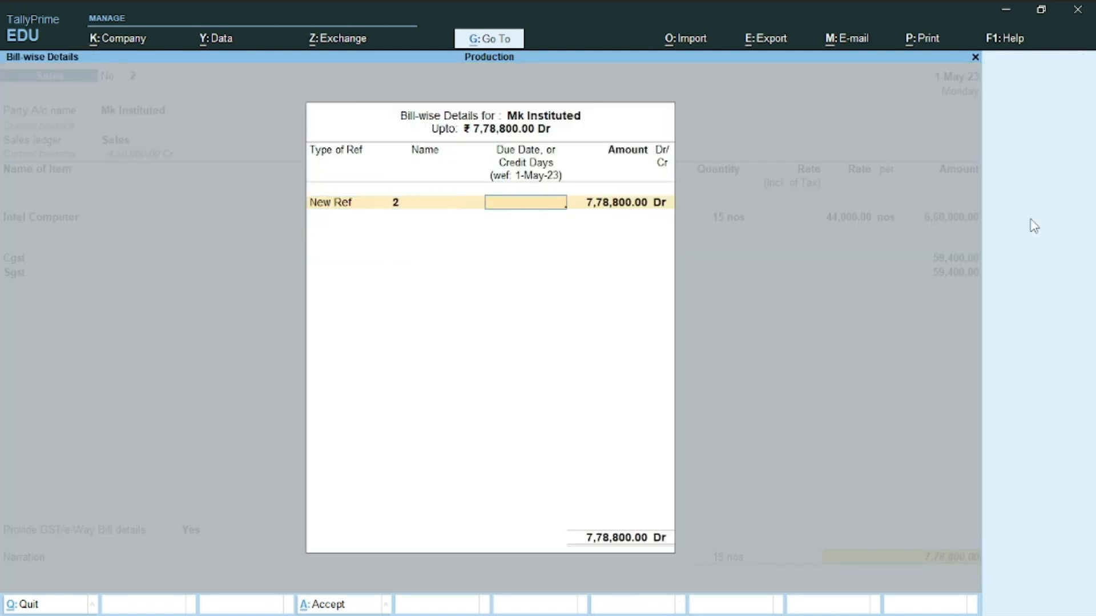
{"action": "key", "text": "Return"}
{"action": "key", "text": "Return"}
{"action": "key", "text": "Return"}
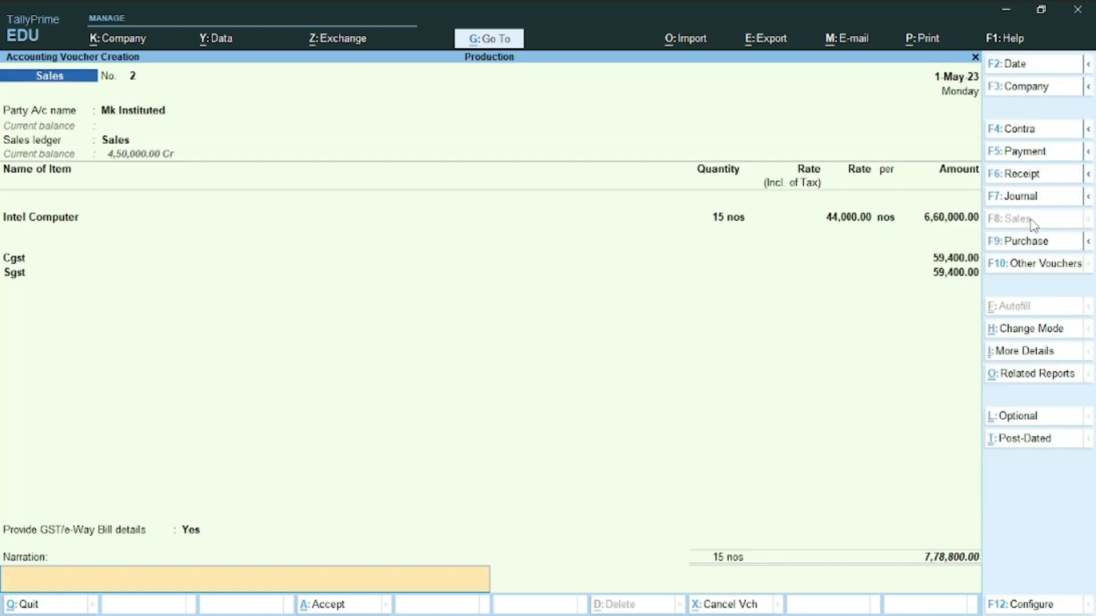
{"action": "key", "text": "Return"}
{"action": "key", "text": "Return"}
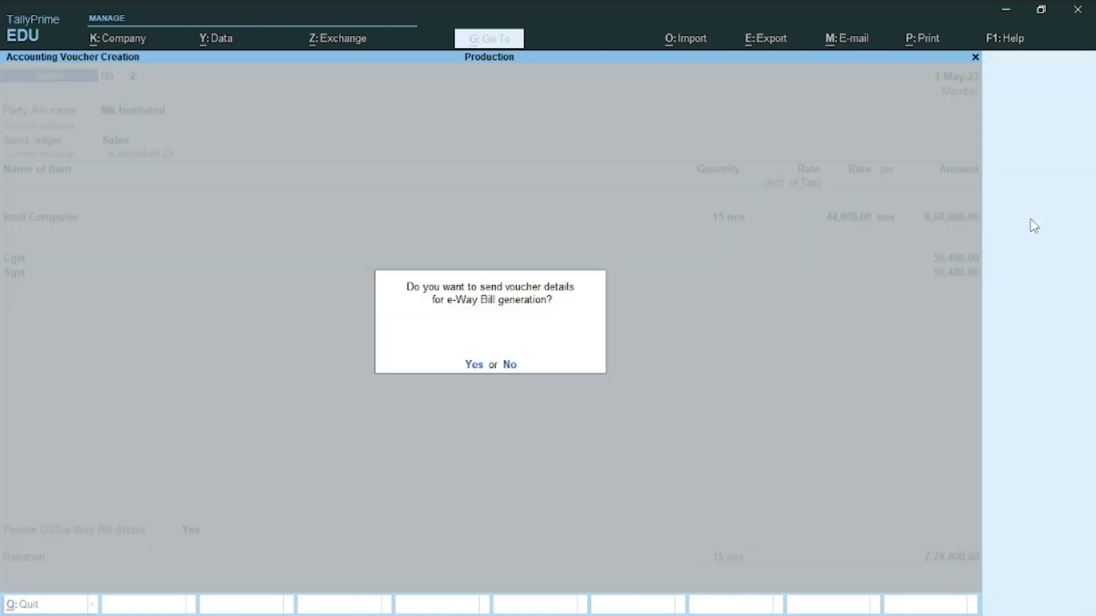
{"action": "key", "text": "n"}
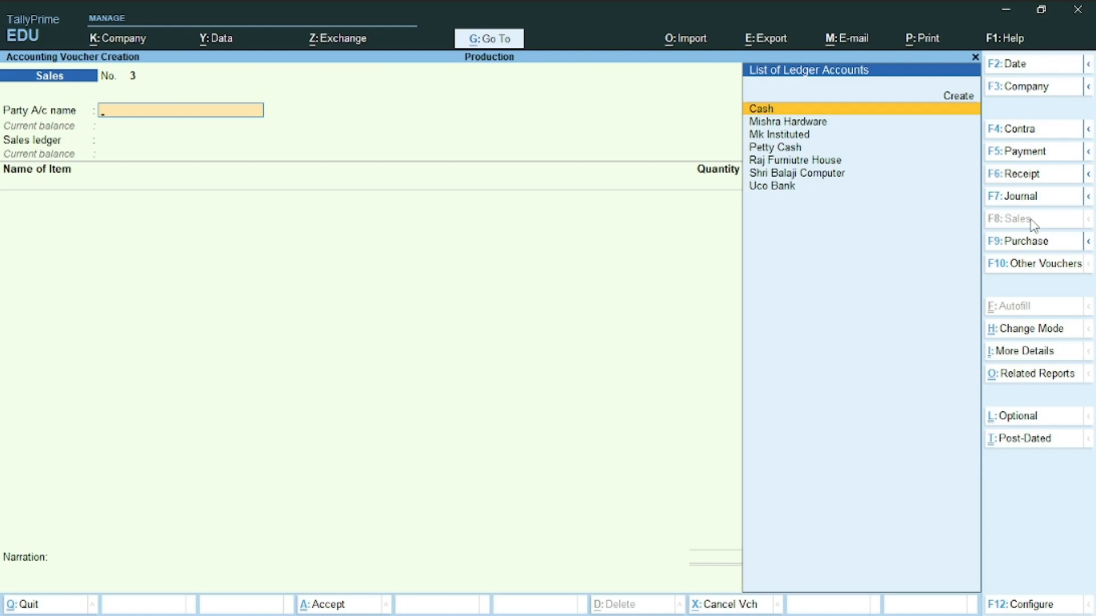
{"action": "key", "text": "alt+Tab"}
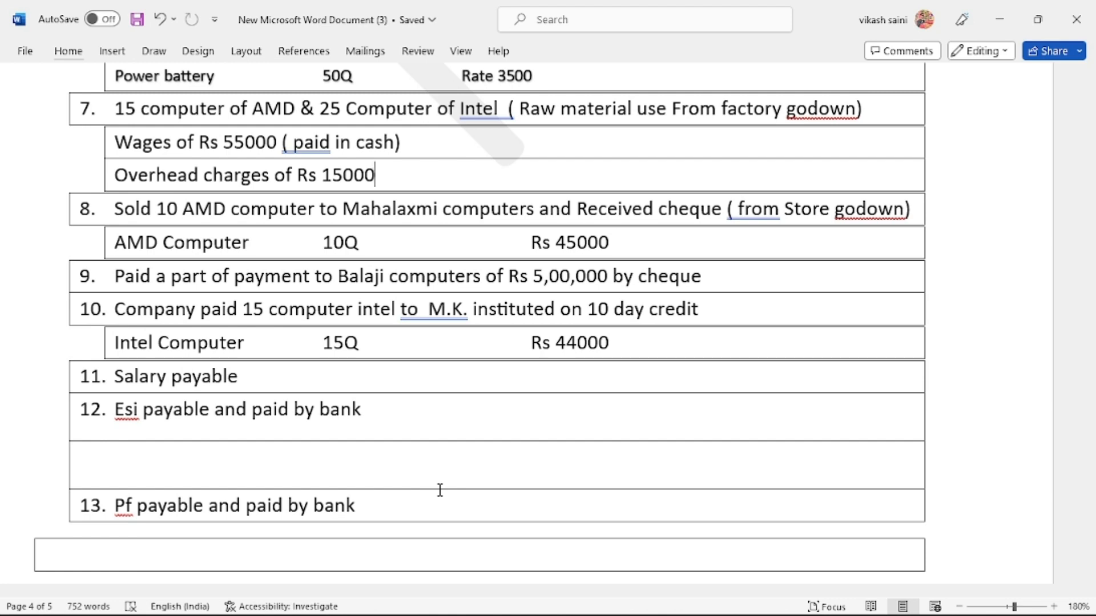
- After reading tasks 11–13 (salary, ESI and PF payable), return to TallyPrime's Gateway of Tally
{"action": "key", "text": "alt+Tab"}
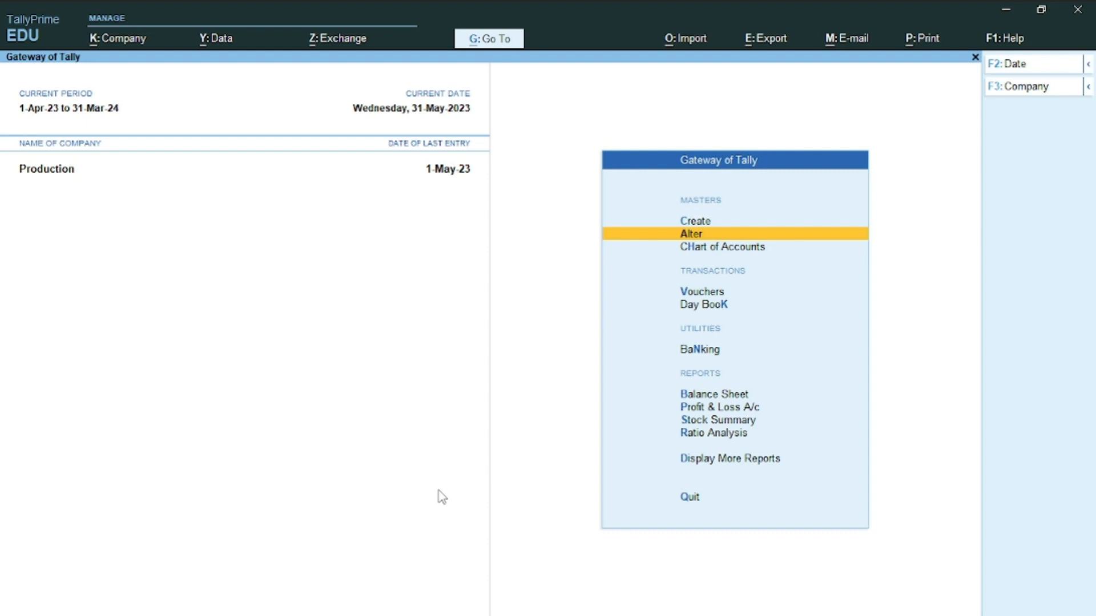
- Set the EPF Deduction – 12% pay head's statutory pay type to PF Account (A/c No. 1)
{"action": "key", "text": "Return"}
{"action": "key", "text": "Down"}
{"action": "key", "text": "Down"}
{"action": "key", "text": "Down"}
{"action": "key", "text": "Down"}
{"action": "key", "text": "Down"}
{"action": "key", "text": "Down"}
{"action": "key", "text": "Down"}
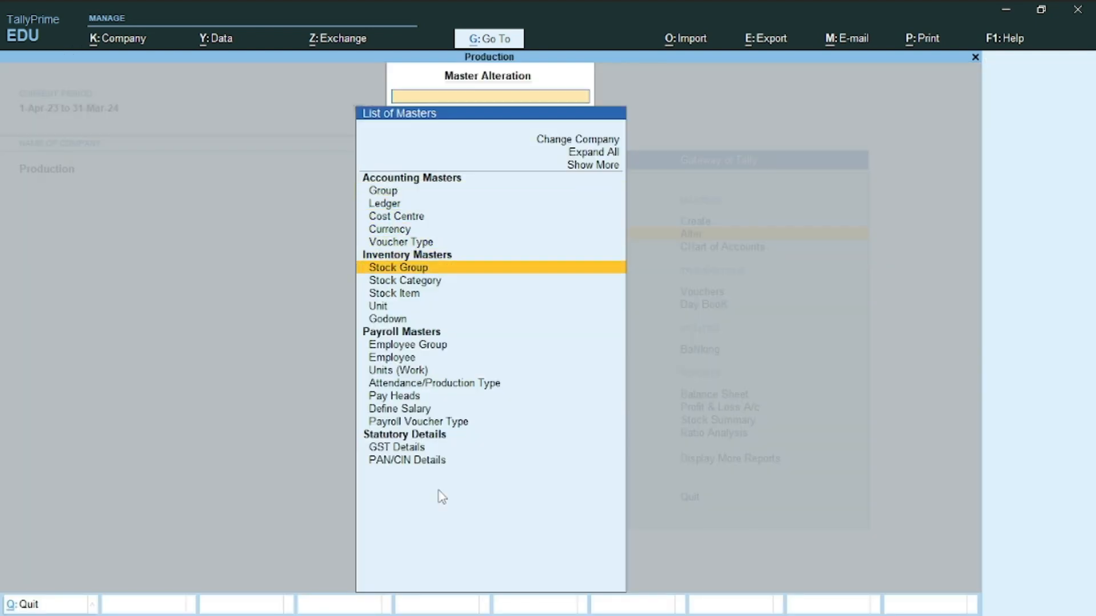
{"action": "key", "text": "Down"}
{"action": "key", "text": "Down"}
{"action": "key", "text": "Down"}
{"action": "key", "text": "Down"}
{"action": "key", "text": "Down"}
{"action": "key", "text": "Down"}
{"action": "key", "text": "Down"}
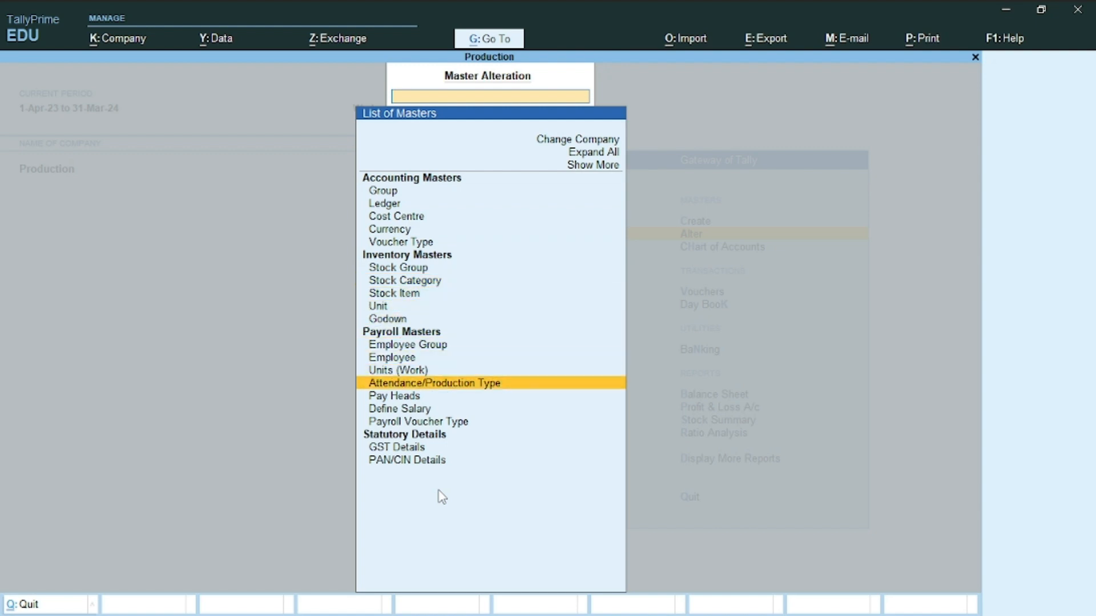
{"action": "key", "text": "Return"}
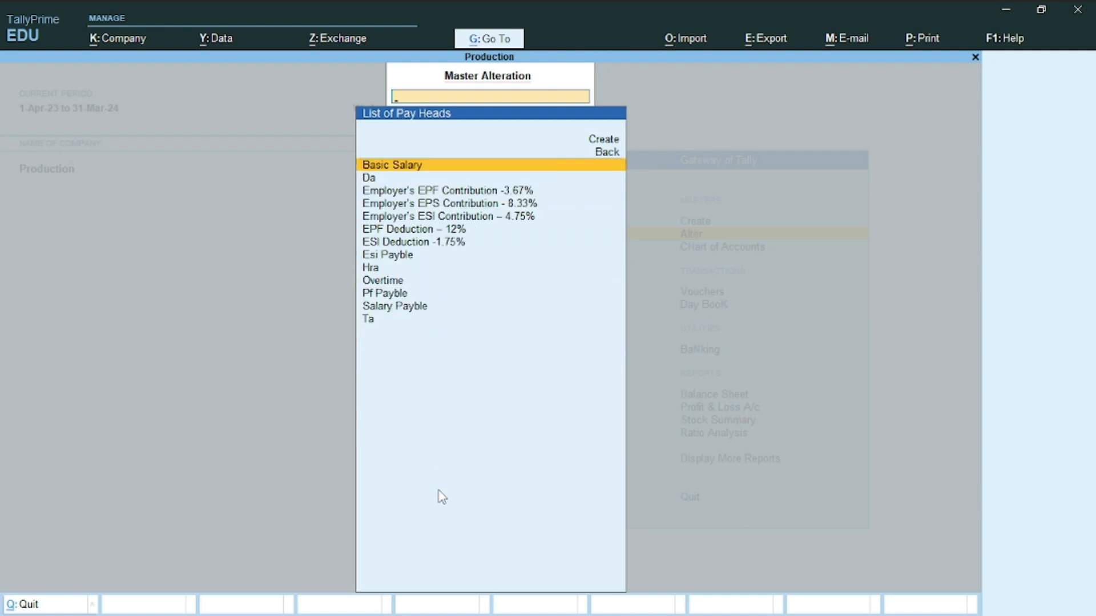
{"action": "key", "text": "Down"}
{"action": "key", "text": "Down"}
{"action": "key", "text": "Down"}
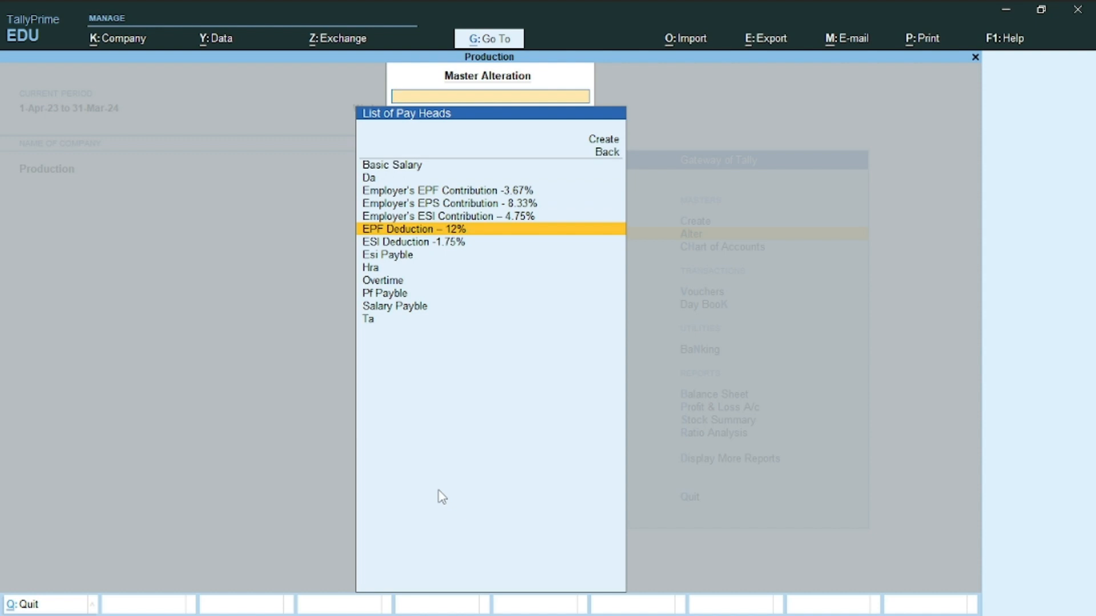
{"action": "key", "text": "Return"}
{"action": "key", "text": "Return"}
{"action": "key", "text": "Return"}
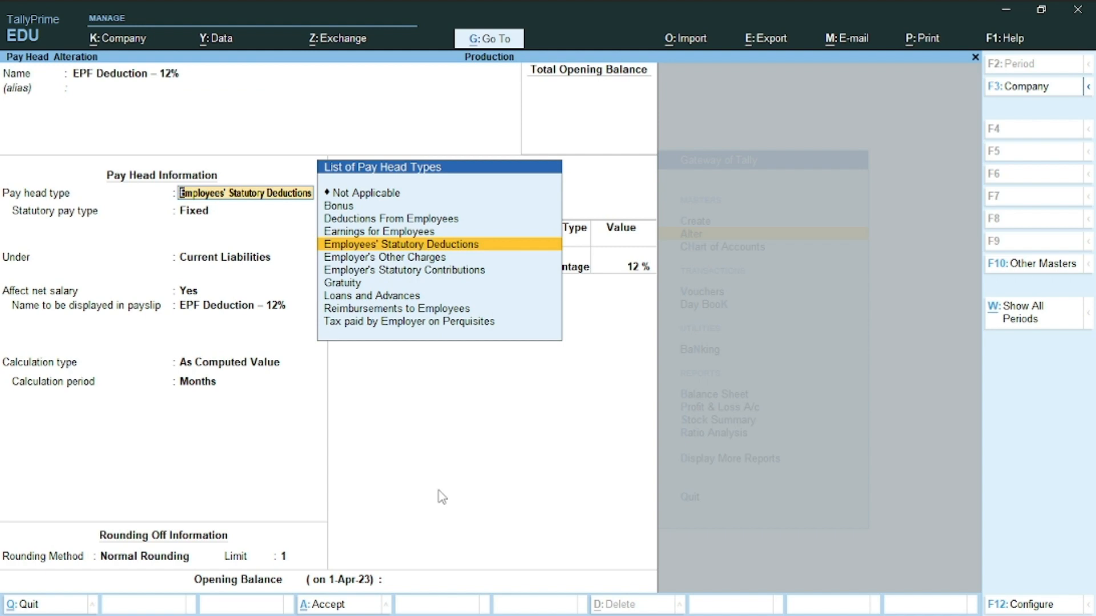
{"action": "key", "text": "Return"}
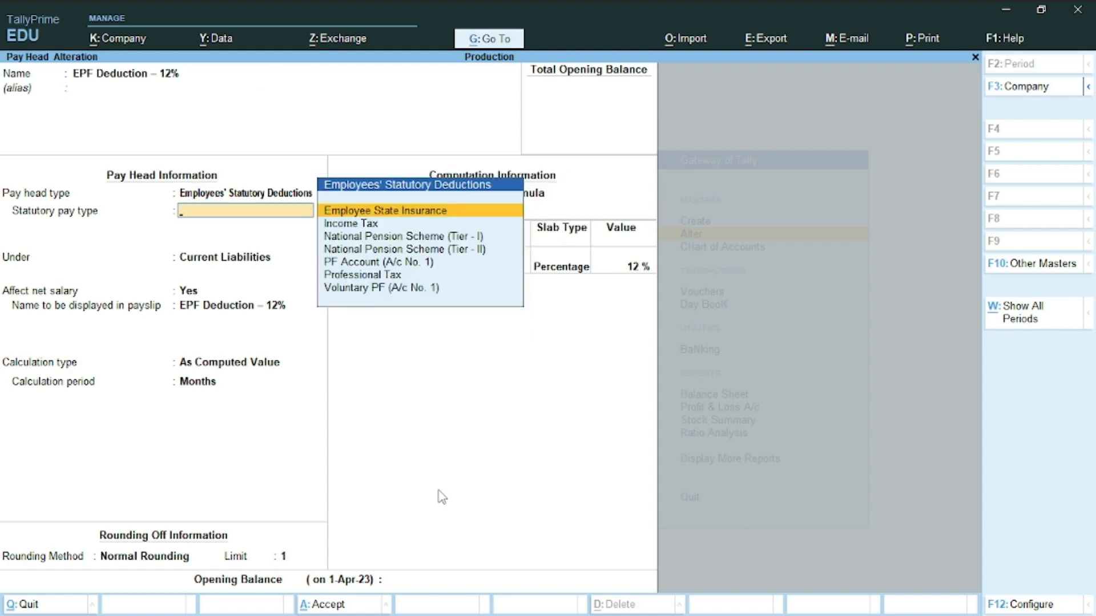
{"action": "key", "text": "Down"}
{"action": "key", "text": "Down"}
{"action": "key", "text": "Down"}
{"action": "key", "text": "Down"}
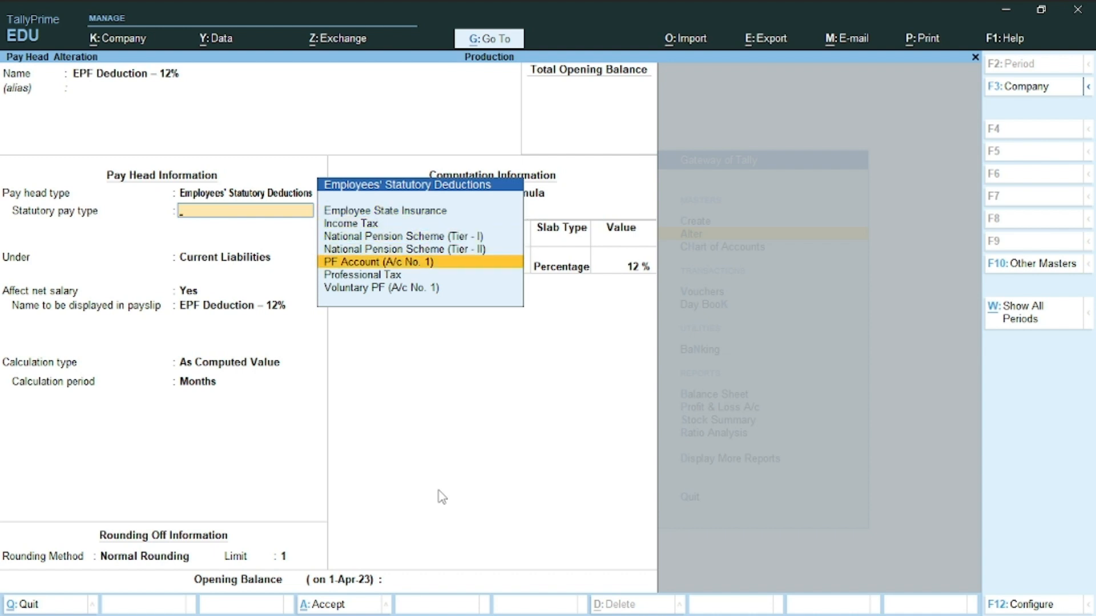
{"action": "key", "text": "Return"}
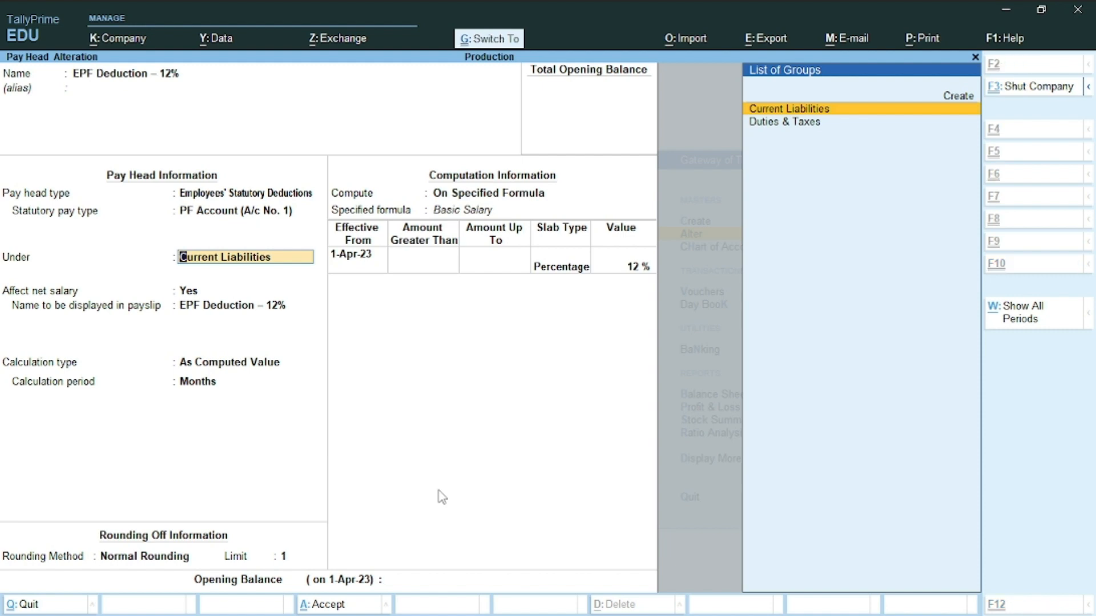
{"action": "key", "text": "ctrl+a"}
- Set the ESI Deduction -1.75% pay head's statutory pay type to Employee State Insurance
{"action": "key", "text": "Down"}
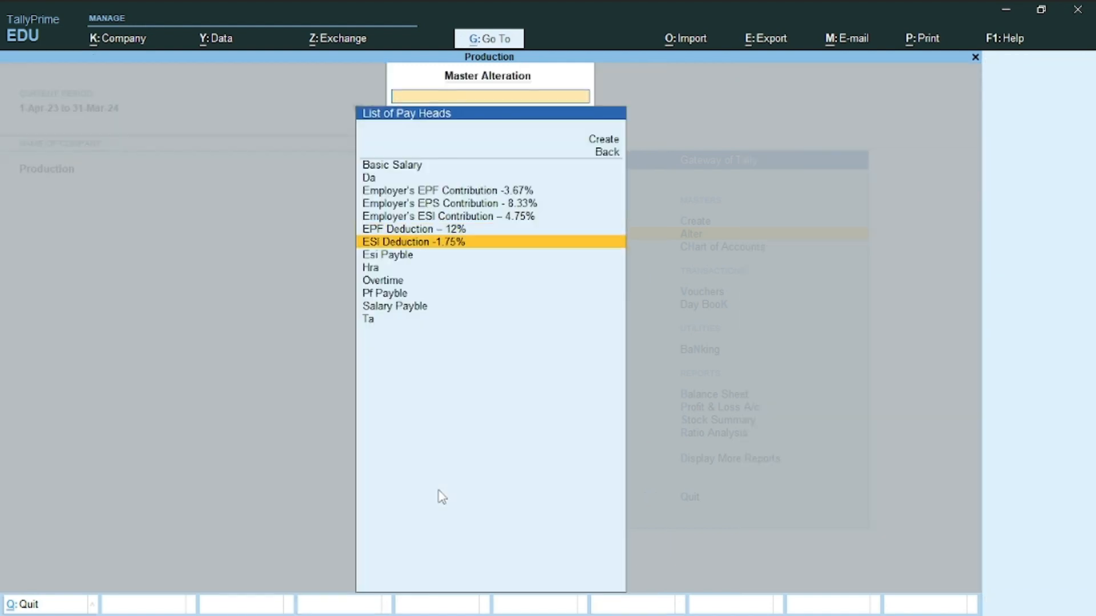
{"action": "key", "text": "Return"}
{"action": "key", "text": "Return"}
{"action": "key", "text": "Return"}
{"action": "key", "text": "Return"}
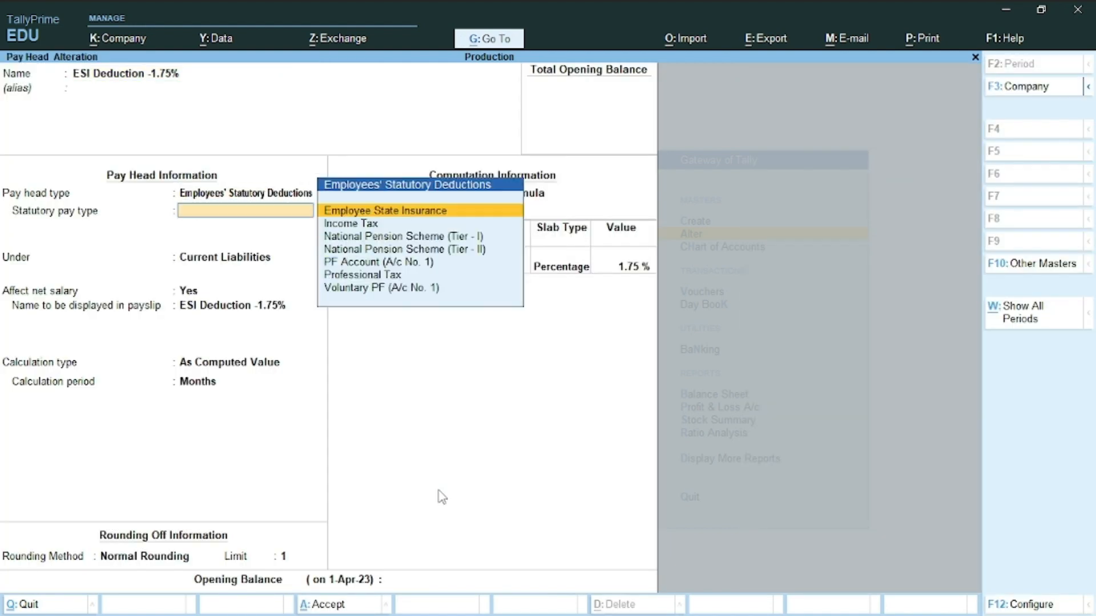
{"action": "key", "text": "Down"}
{"action": "key", "text": "Down"}
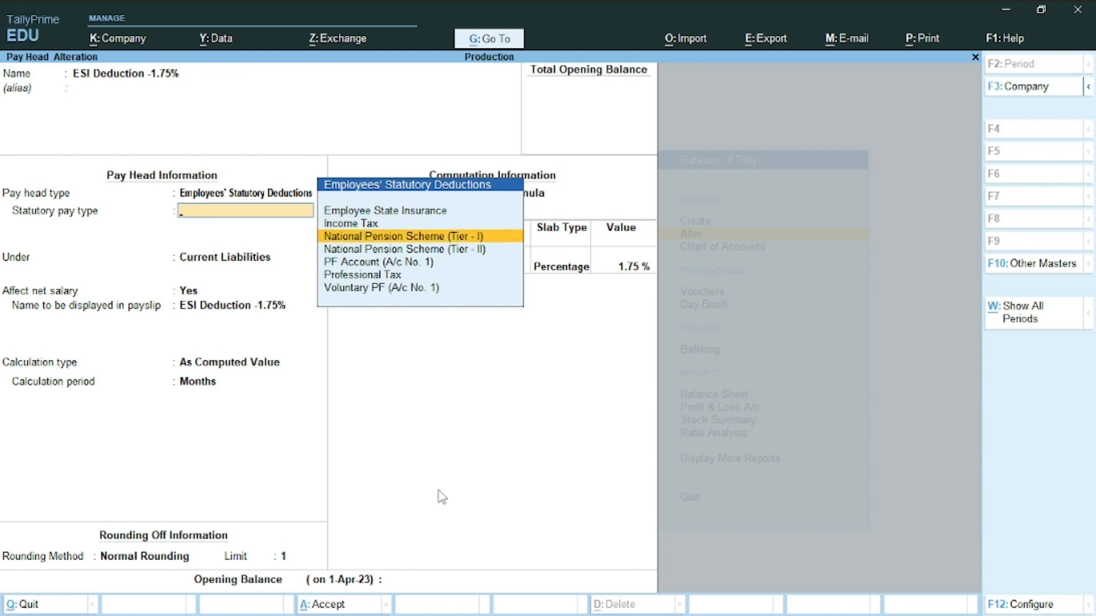
{"action": "key", "text": "Up"}
{"action": "key", "text": "Up"}
{"action": "key", "text": "Return"}
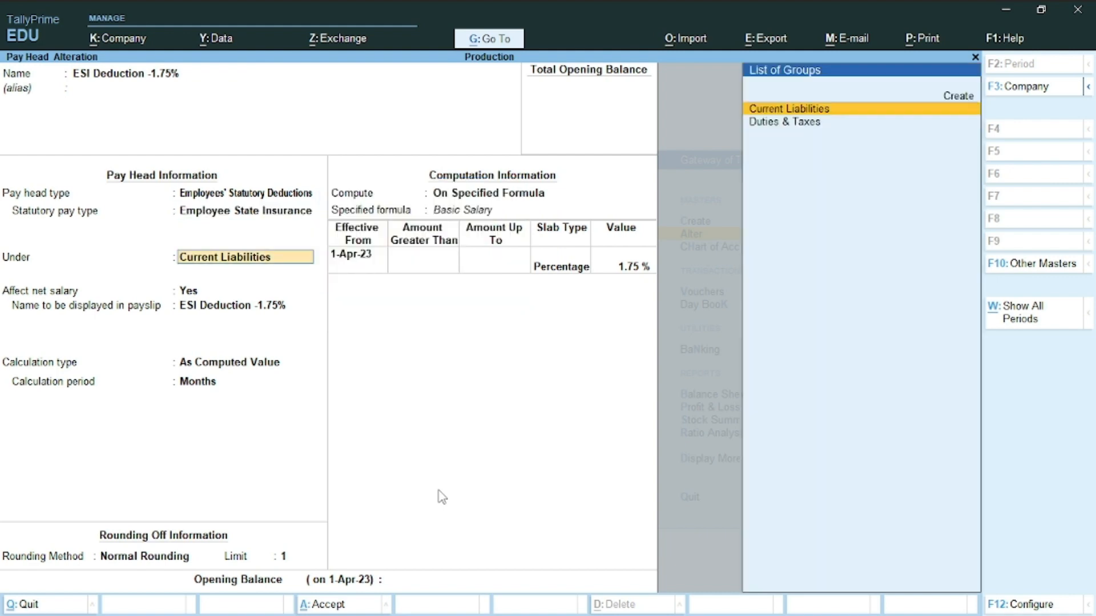
{"action": "key", "text": "BackSpace"}
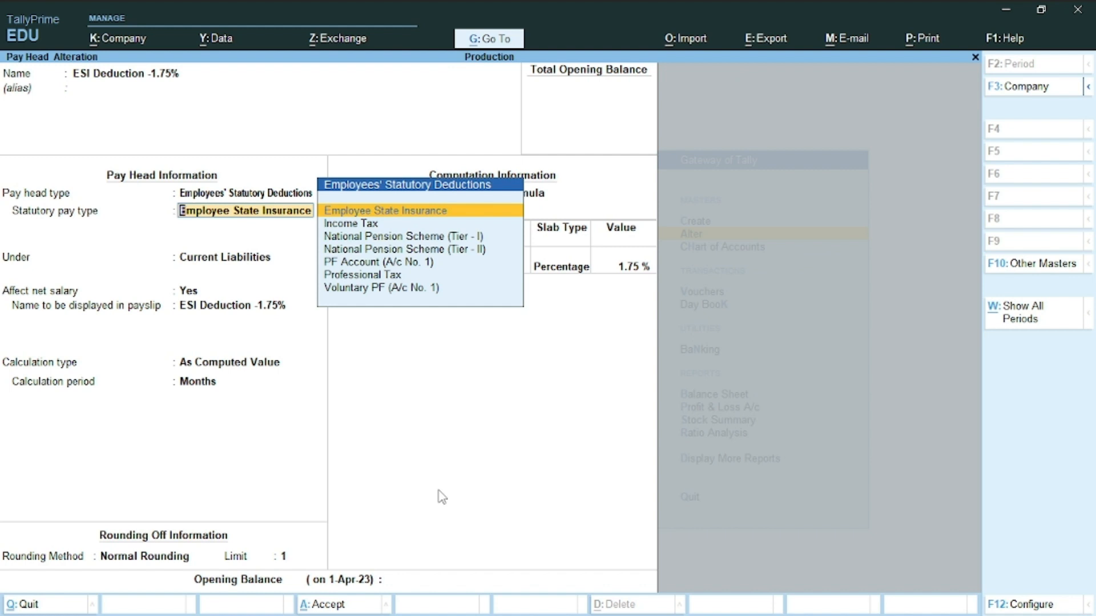
{"action": "key", "text": "Return"}
{"action": "key", "text": "ctrl+a"}
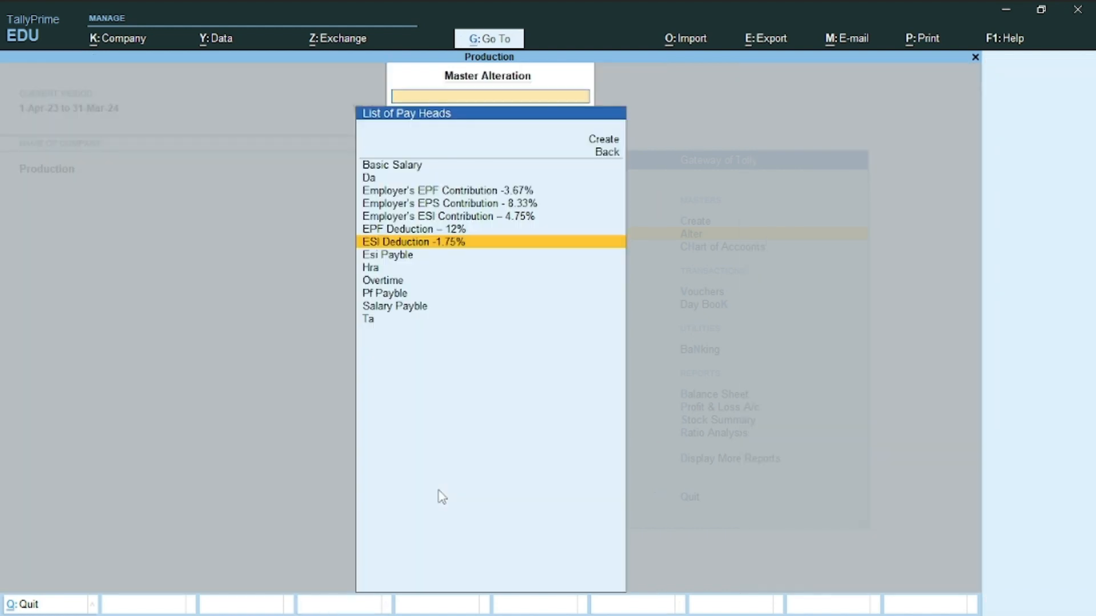
- Set Employer's EPF Contribution -3.67% statutory pay type to PF Account (A/c No. 1)
{"action": "key", "text": "Up"}
{"action": "key", "text": "Up"}
{"action": "key", "text": "Up"}
{"action": "key", "text": "Up"}
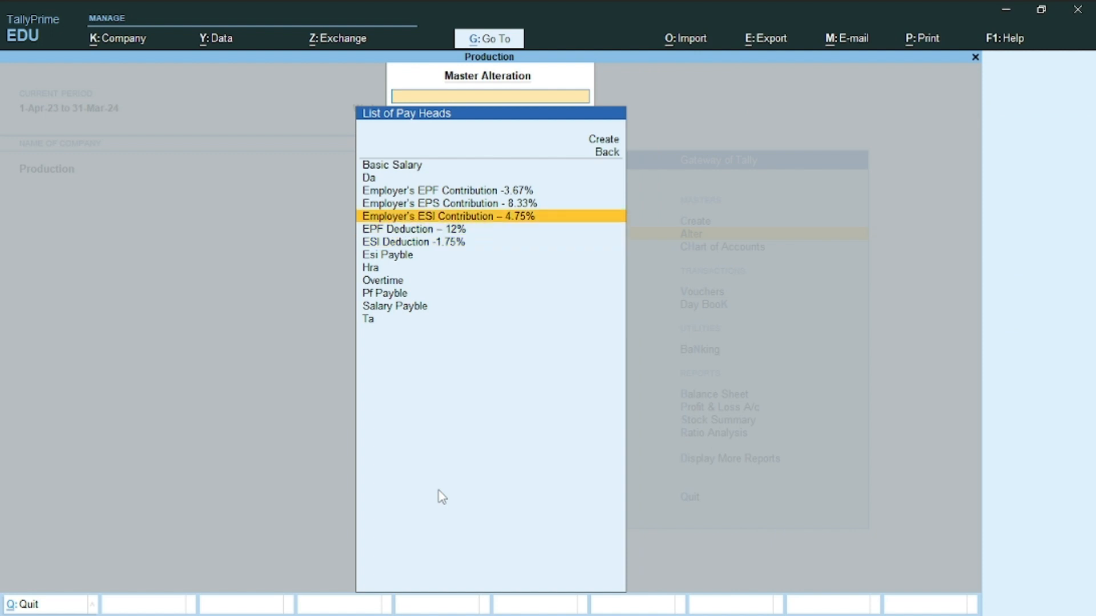
{"action": "key", "text": "Return"}
{"action": "key", "text": "Return"}
{"action": "key", "text": "Return"}
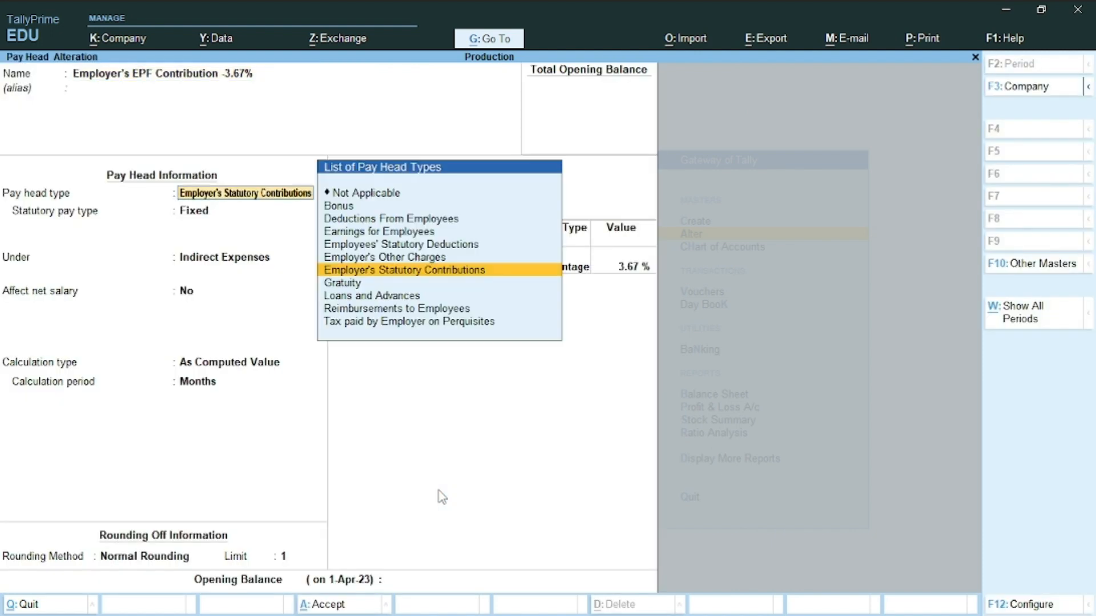
{"action": "key", "text": "Return"}
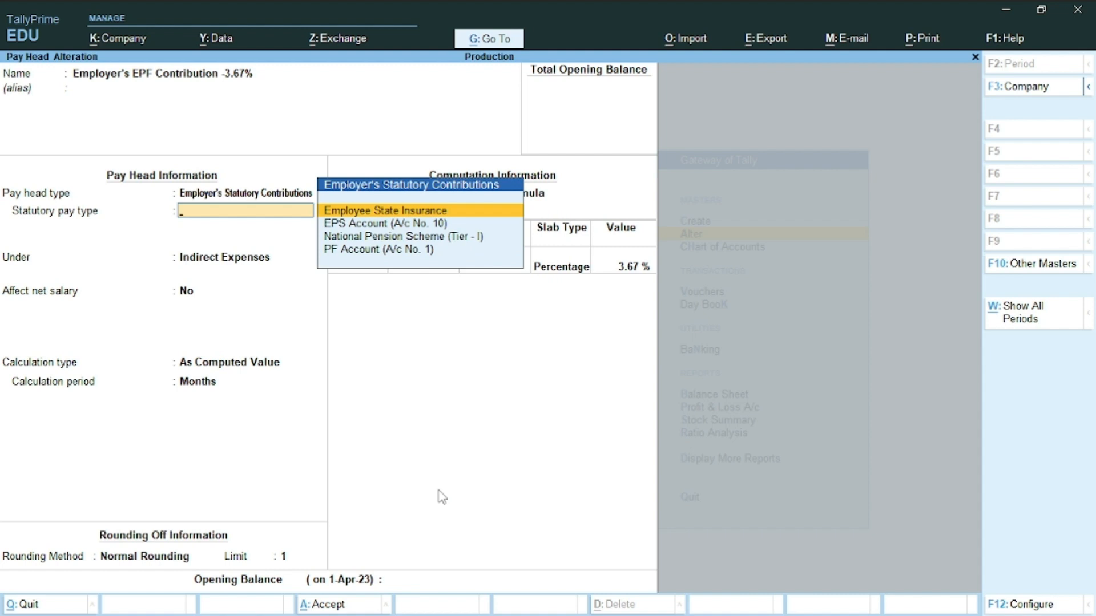
{"action": "key", "text": "Down"}
{"action": "key", "text": "Down"}
{"action": "key", "text": "Down"}
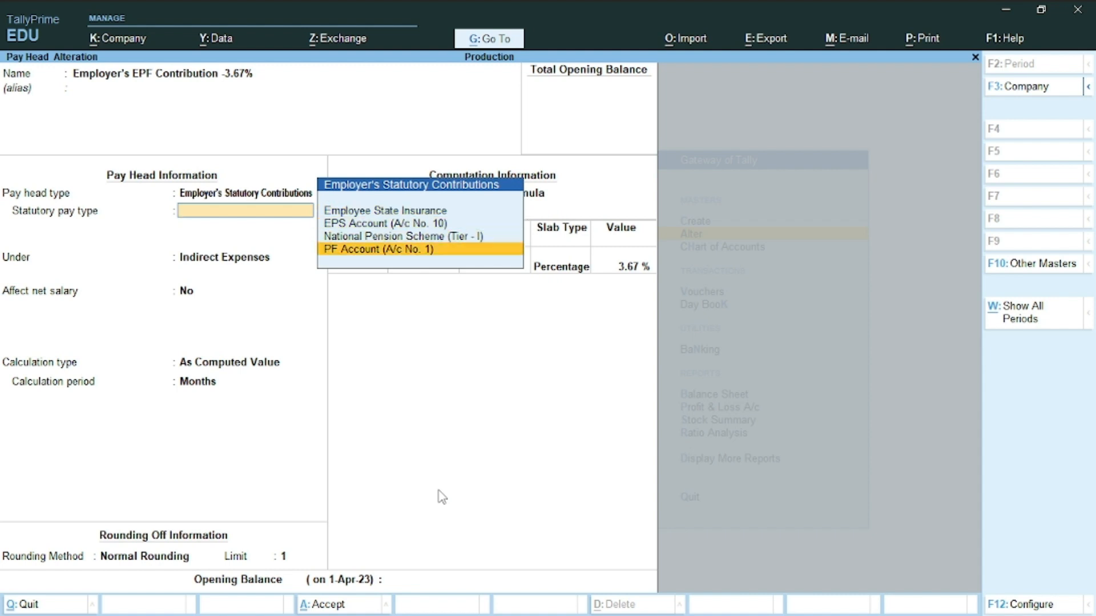
{"action": "key", "text": "Return"}
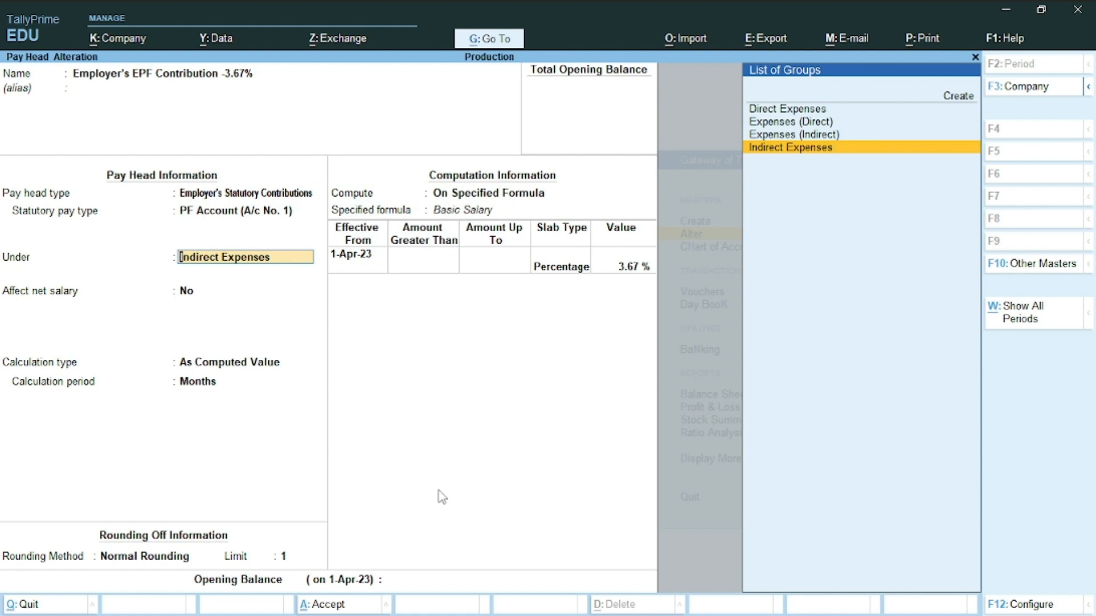
{"action": "key", "text": "ctrl+a"}
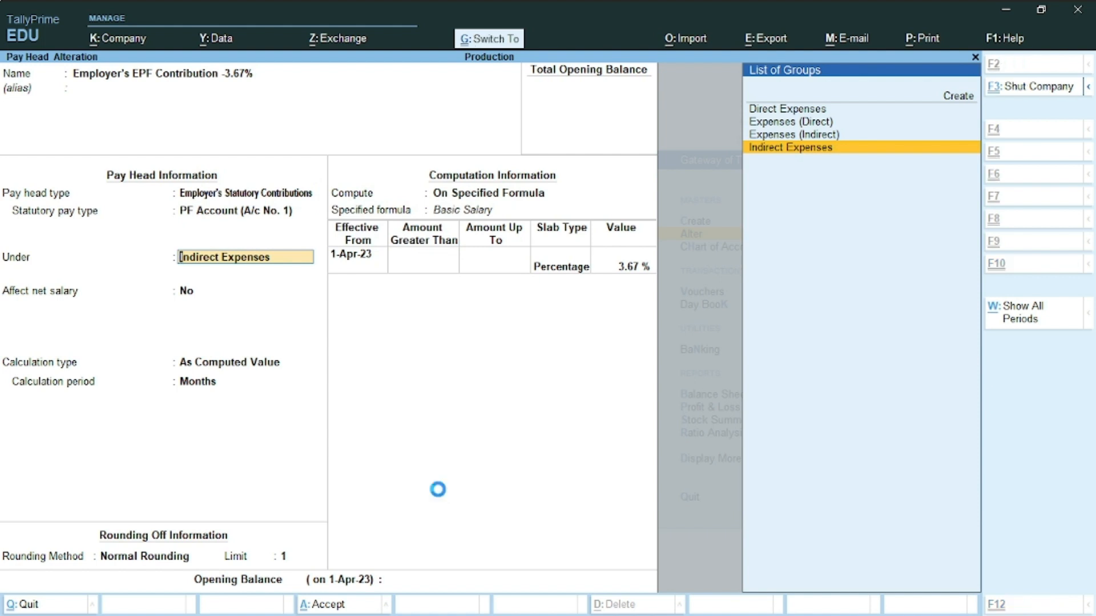
- Set Employer's EPS Contribution - 8.33% to EPS Account (A/c No. 10), then recheck the EPF contribution
{"action": "key", "text": "Down"}
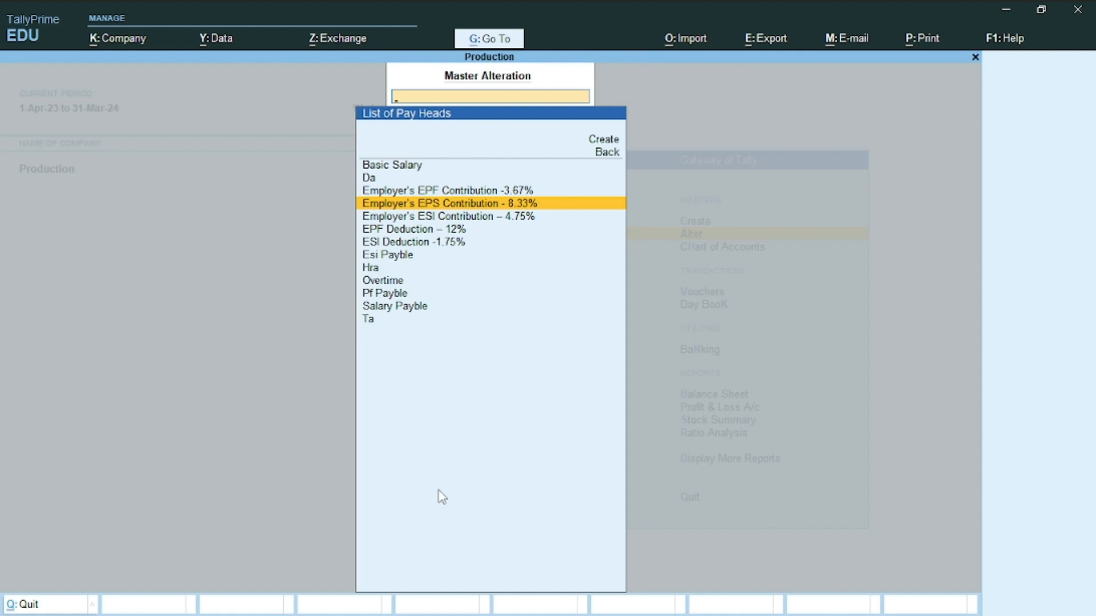
{"action": "key", "text": "Return"}
{"action": "key", "text": "Return"}
{"action": "key", "text": "Return"}
{"action": "key", "text": "Return"}
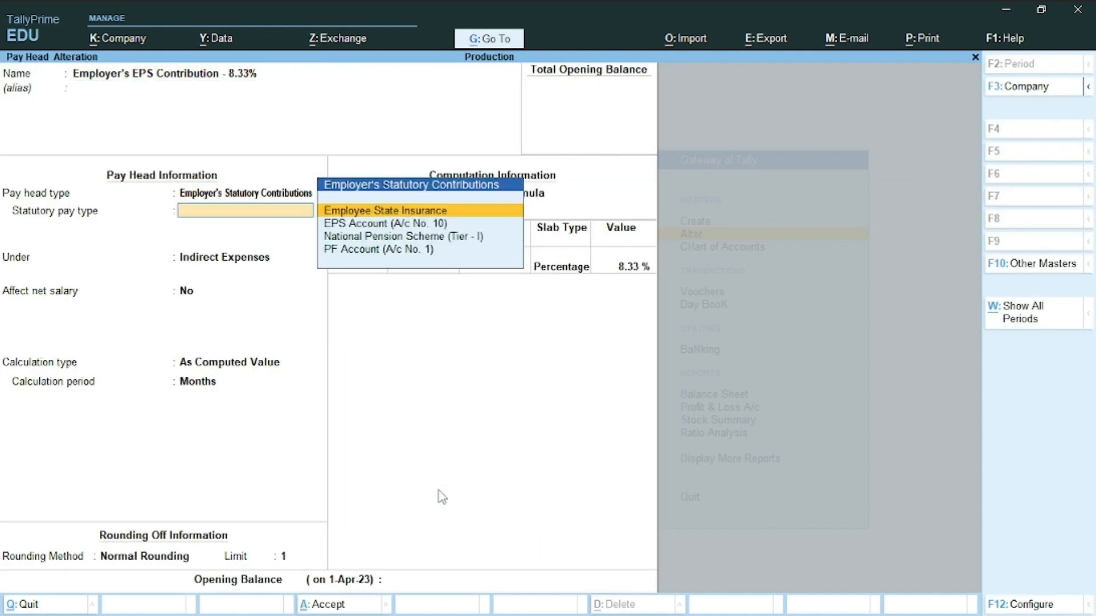
{"action": "key", "text": "Down"}
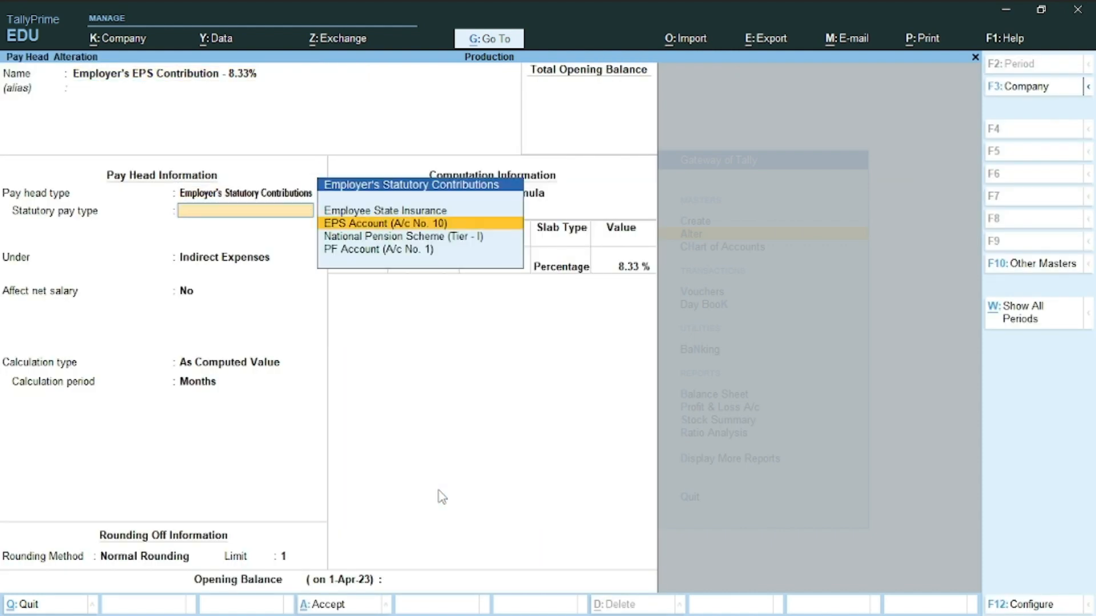
{"action": "key", "text": "Return"}
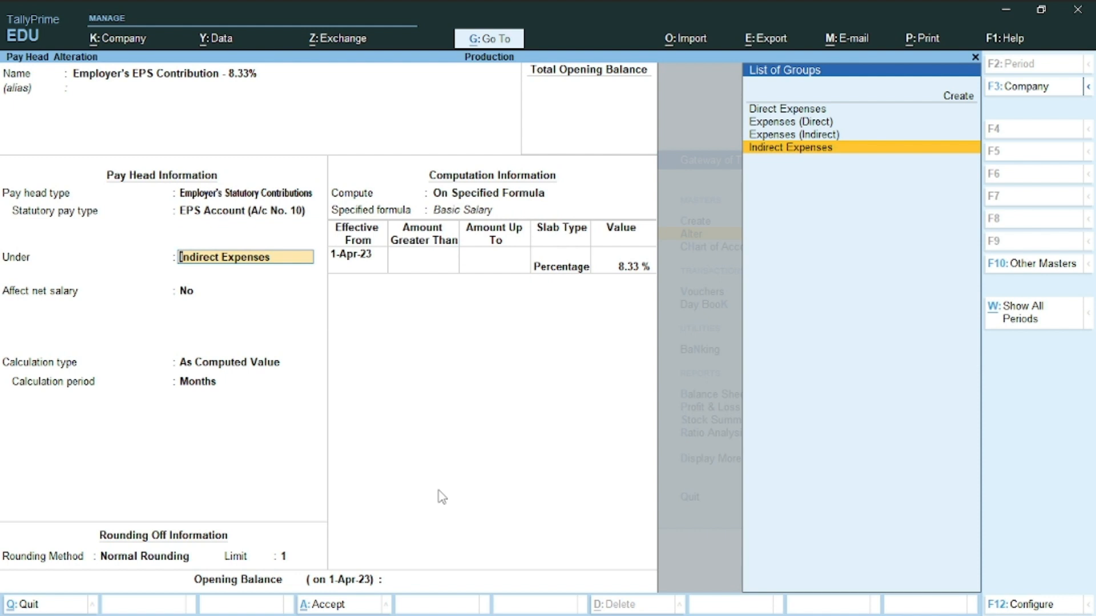
{"action": "key", "text": "ctrl+a"}
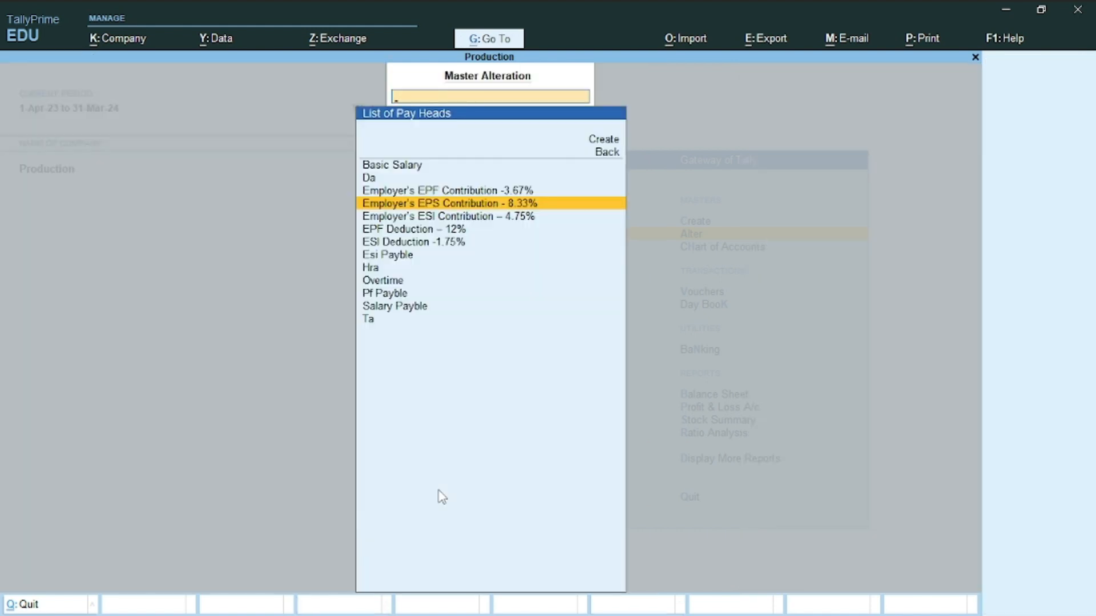
{"action": "key", "text": "Up"}
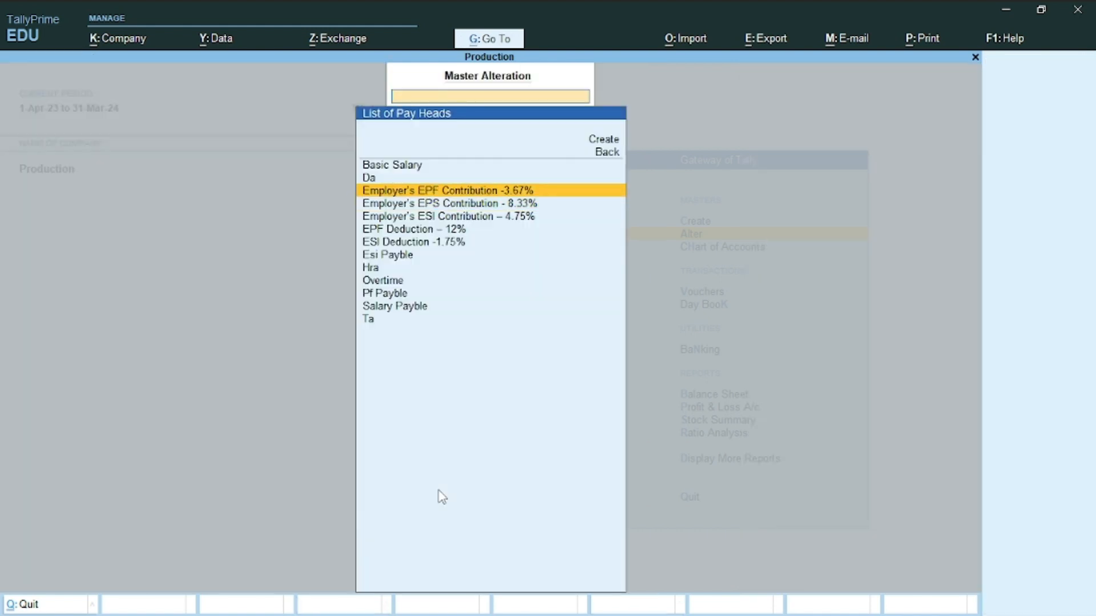
{"action": "key", "text": "Return"}
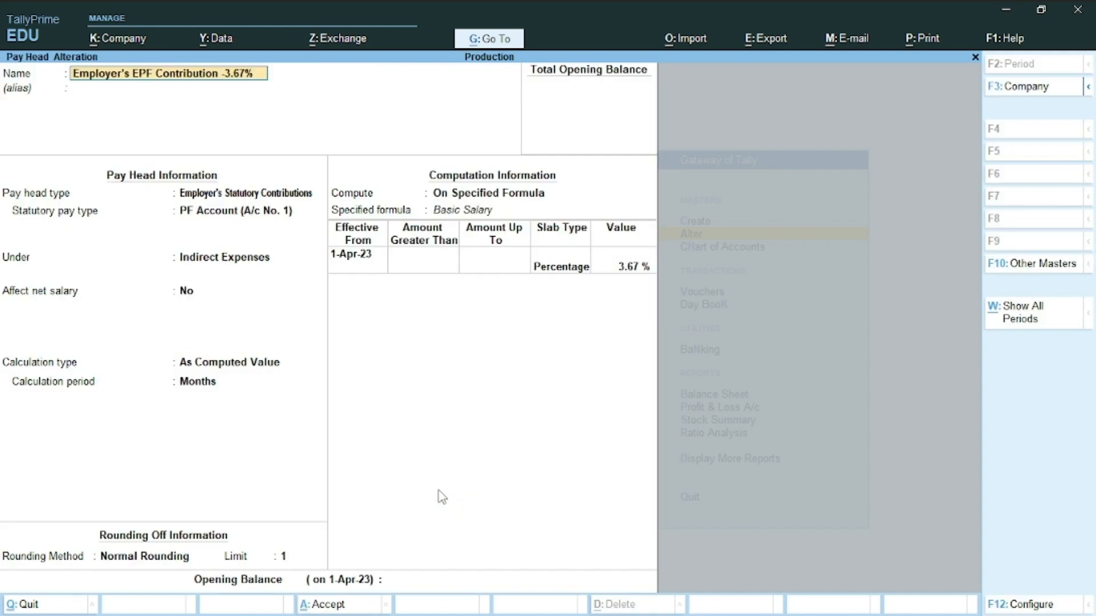
{"action": "key", "text": "Escape"}
{"action": "key", "text": "Escape"}
- Set Employer's ESI Contribution – 4.75% statutory pay type to Employee State Insurance
{"action": "key", "text": "Down"}
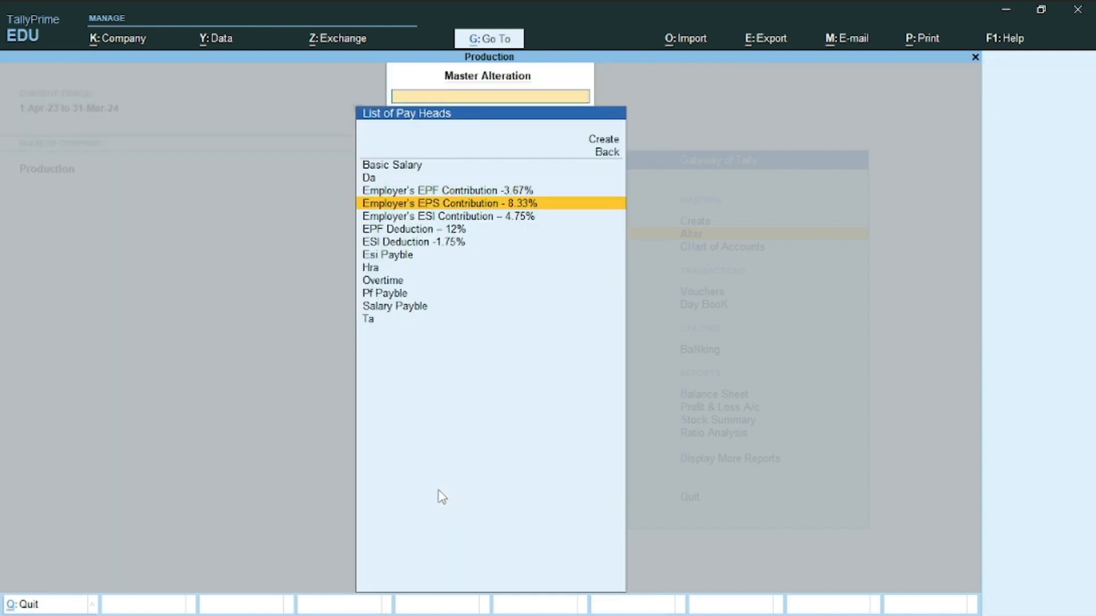
{"action": "key", "text": "Down"}
{"action": "key", "text": "Return"}
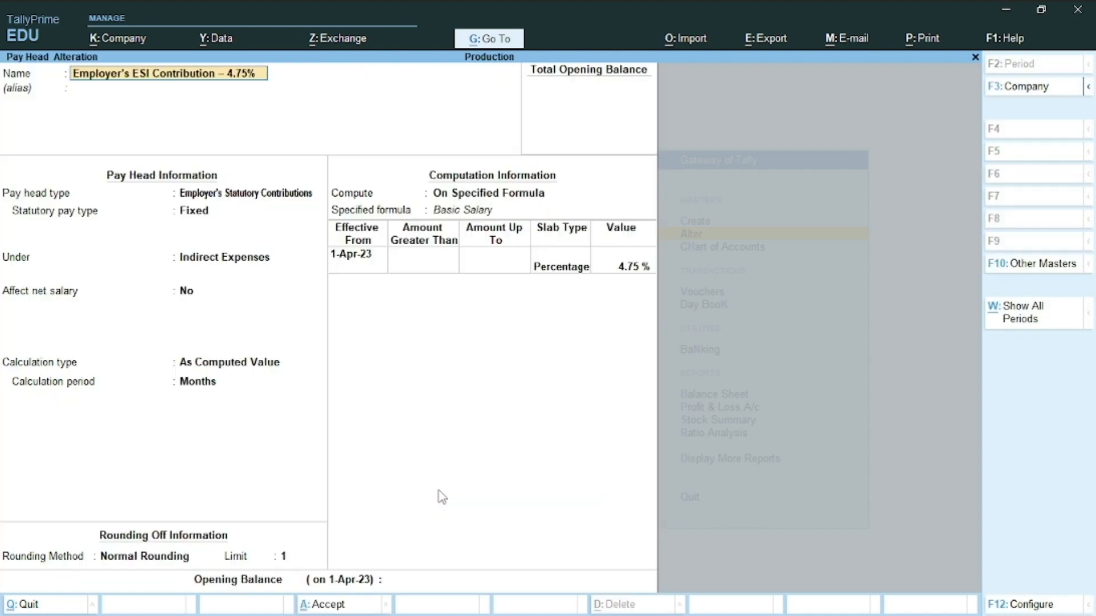
{"action": "key", "text": "Return"}
{"action": "key", "text": "Return"}
{"action": "key", "text": "Return"}
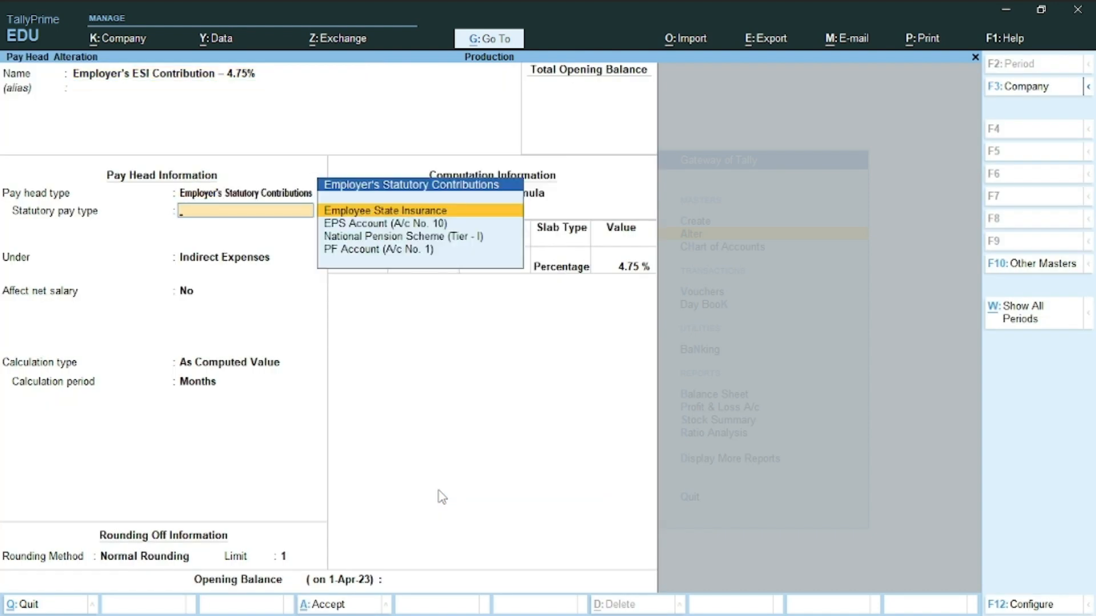
{"action": "key", "text": "Down"}
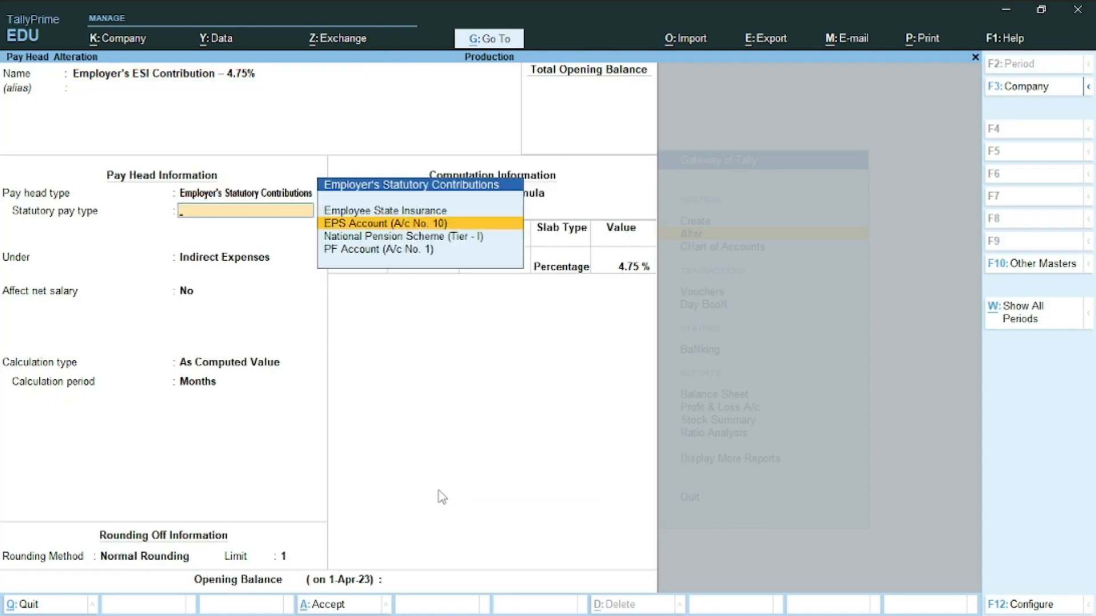
{"action": "key", "text": "Return"}
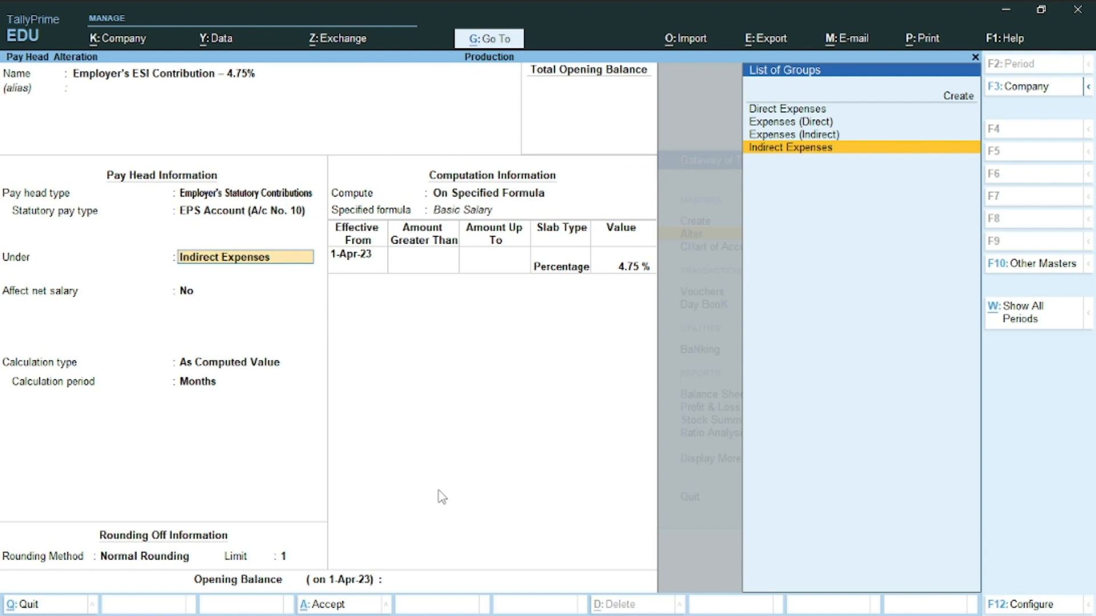
{"action": "key", "text": "BackSpace"}
{"action": "key", "text": "Down"}
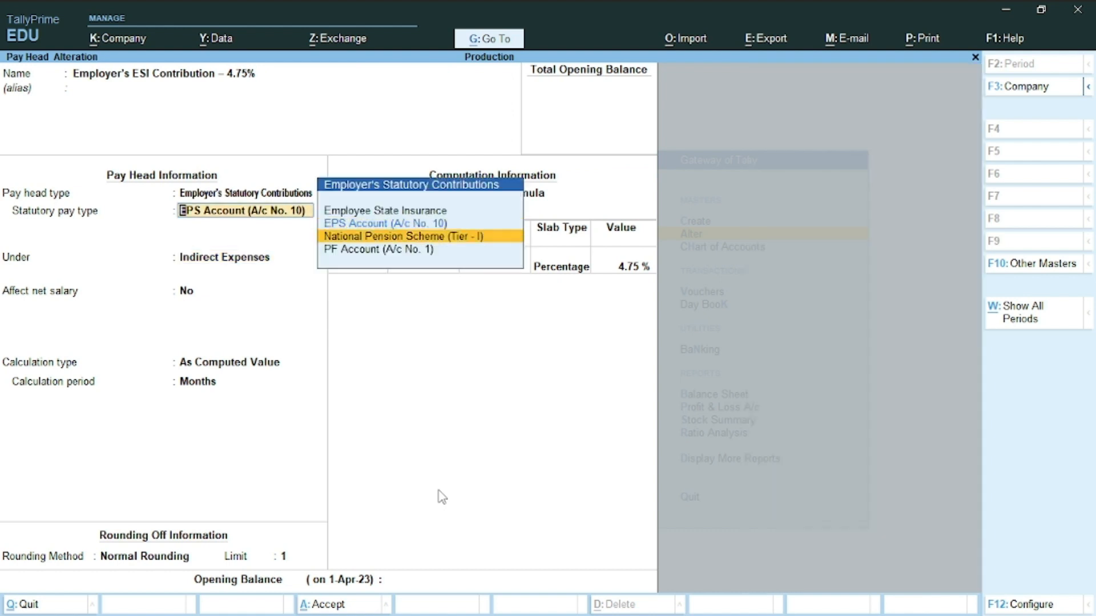
{"action": "key", "text": "Up"}
{"action": "key", "text": "Up"}
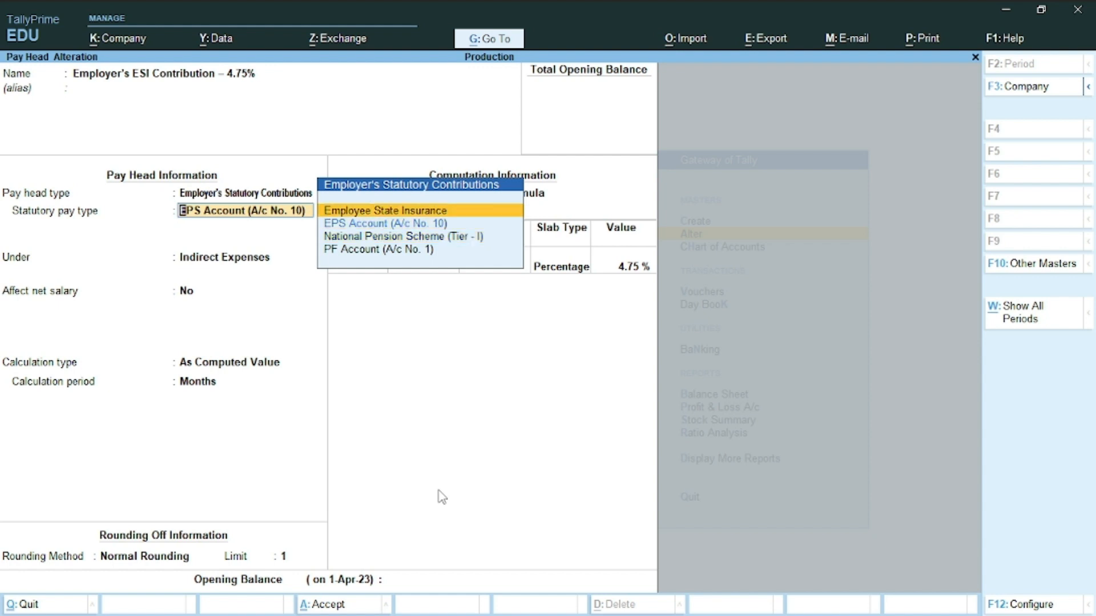
{"action": "key", "text": "Return"}
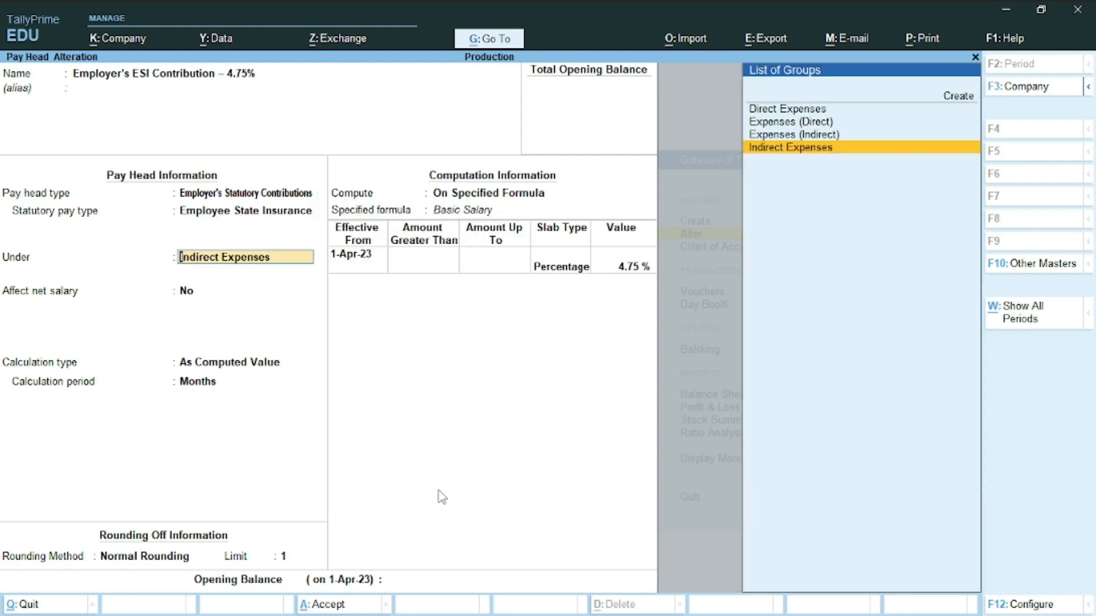
{"action": "key", "text": "ctrl+a"}
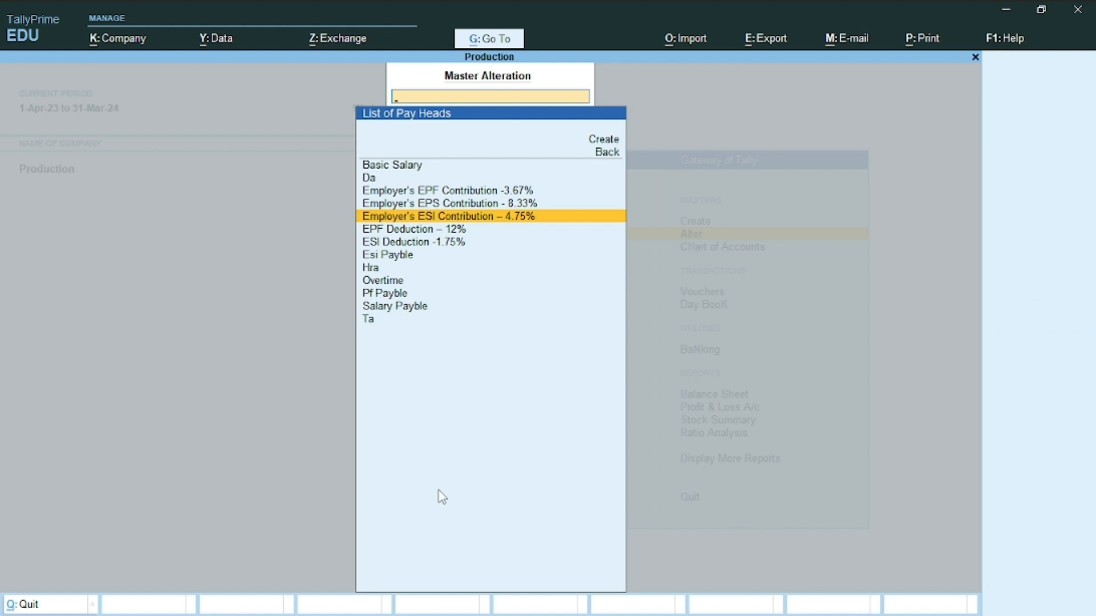
- Verify the ESI contribution's 4.75% of Basic Salary details, save, and return to Gateway of Tally
{"action": "key", "text": "Return"}
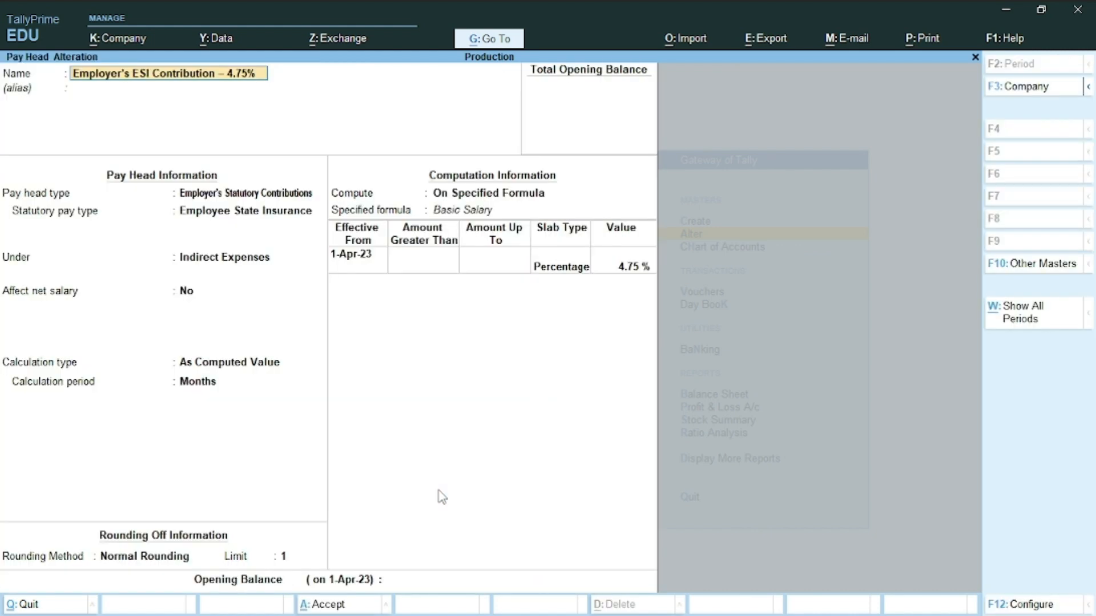
{"action": "key", "text": "Return"}
{"action": "key", "text": "Return"}
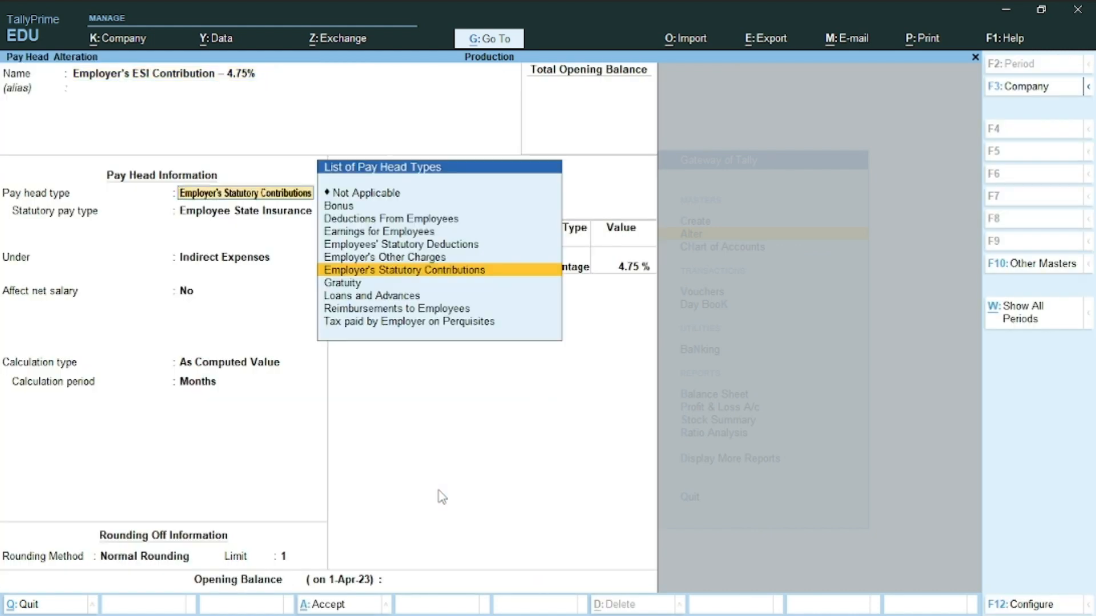
{"action": "key", "text": "Return"}
{"action": "key", "text": "Return"}
{"action": "key", "text": "Return"}
{"action": "key", "text": "Return"}
{"action": "key", "text": "Return"}
{"action": "key", "text": "Return"}
{"action": "key", "text": "Return"}
{"action": "key", "text": "Return"}
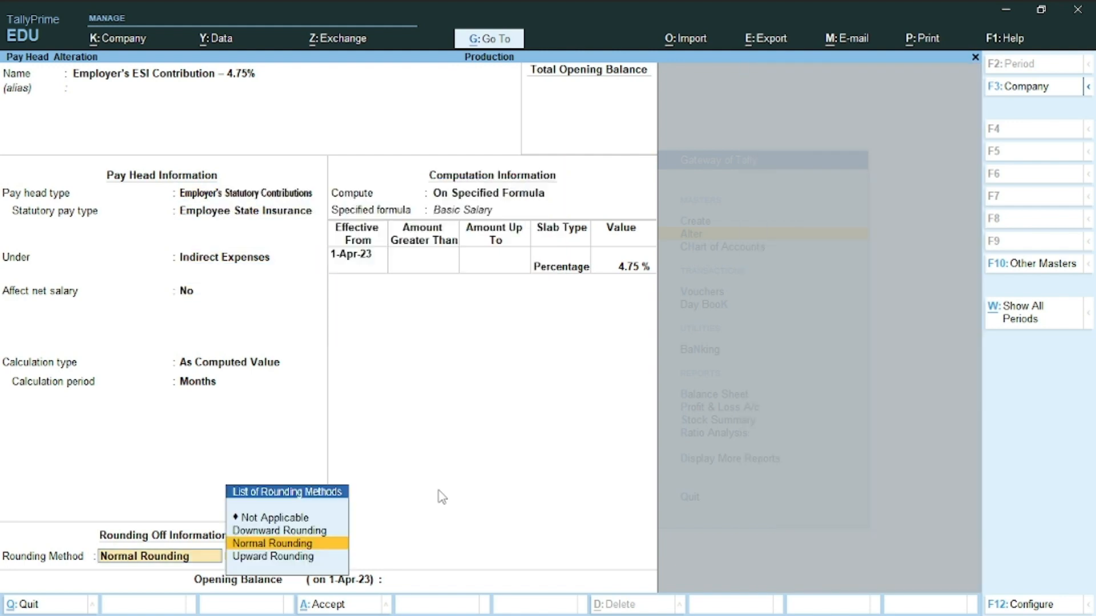
{"action": "key", "text": "Return"}
{"action": "key", "text": "Return"}
{"action": "key", "text": "Return"}
{"action": "key", "text": "Return"}
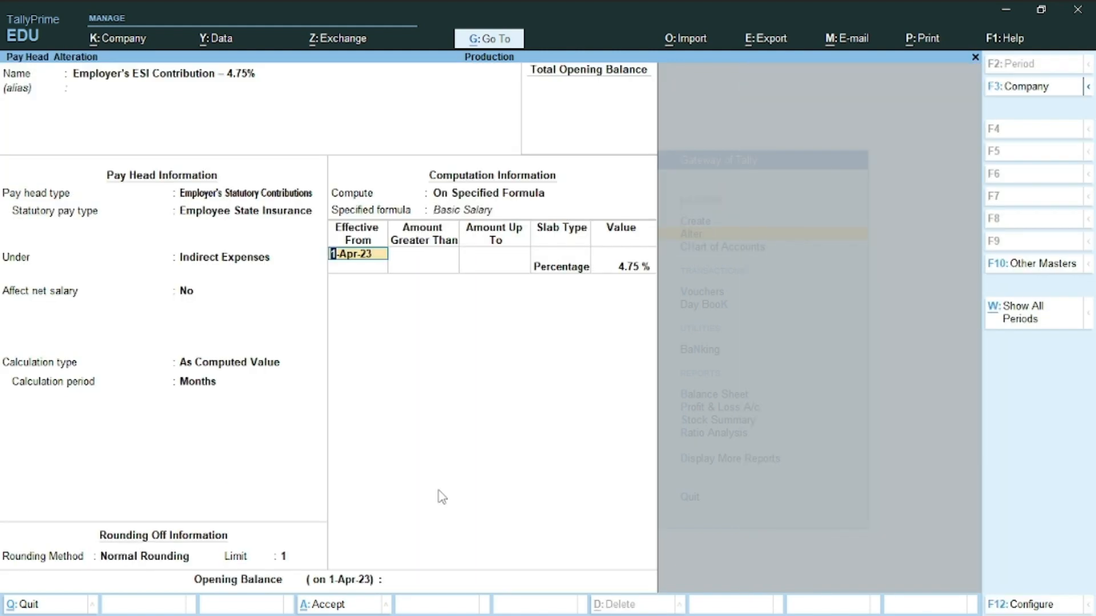
{"action": "key", "text": "ctrl+a"}
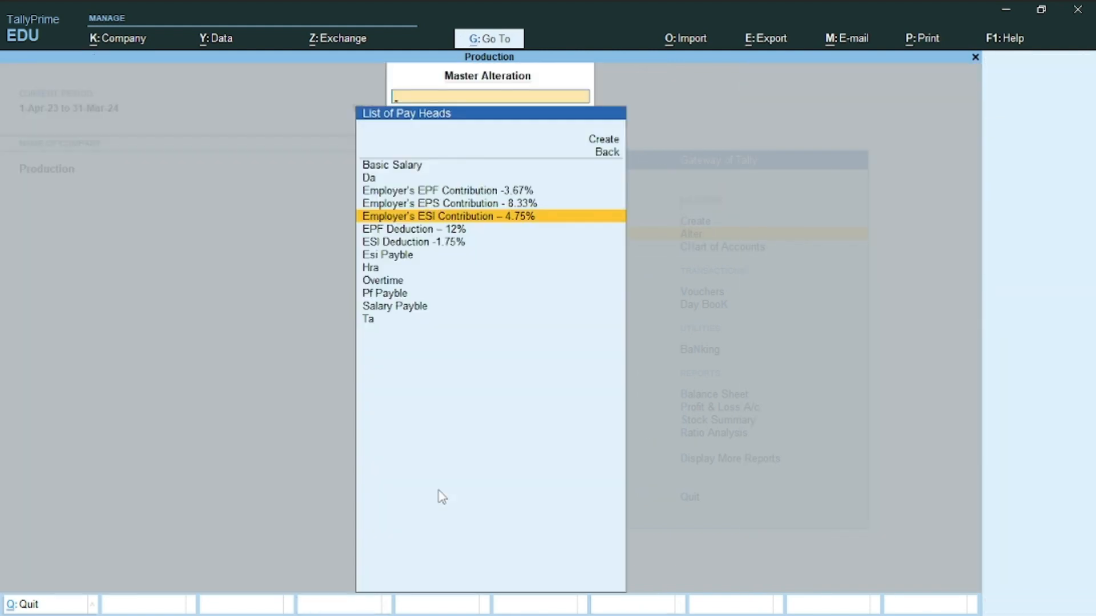
{"action": "key", "text": "Escape"}
{"action": "key", "text": "Escape"}
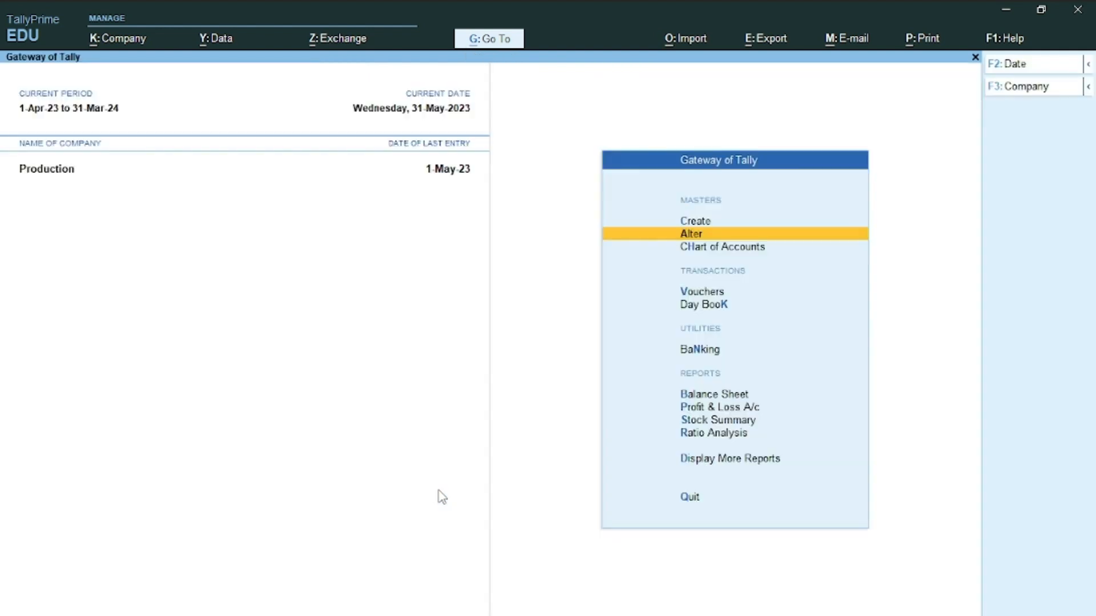
{"action": "key", "text": "Down"}
{"action": "key", "text": "Down"}
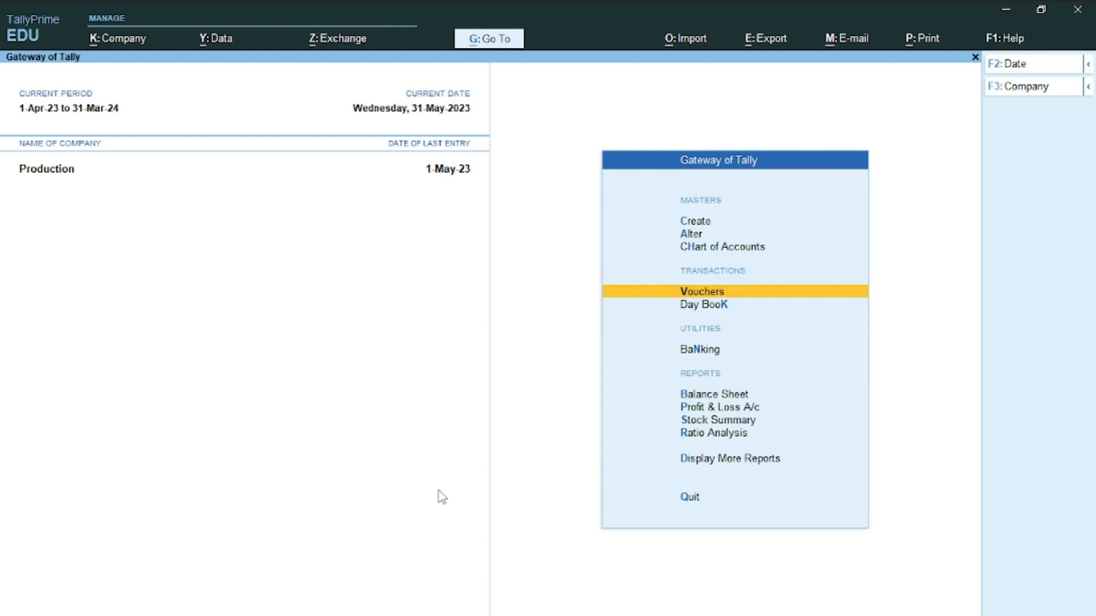
- Start a new voucher and switch its type to Payroll
{"action": "key", "text": "Return"}
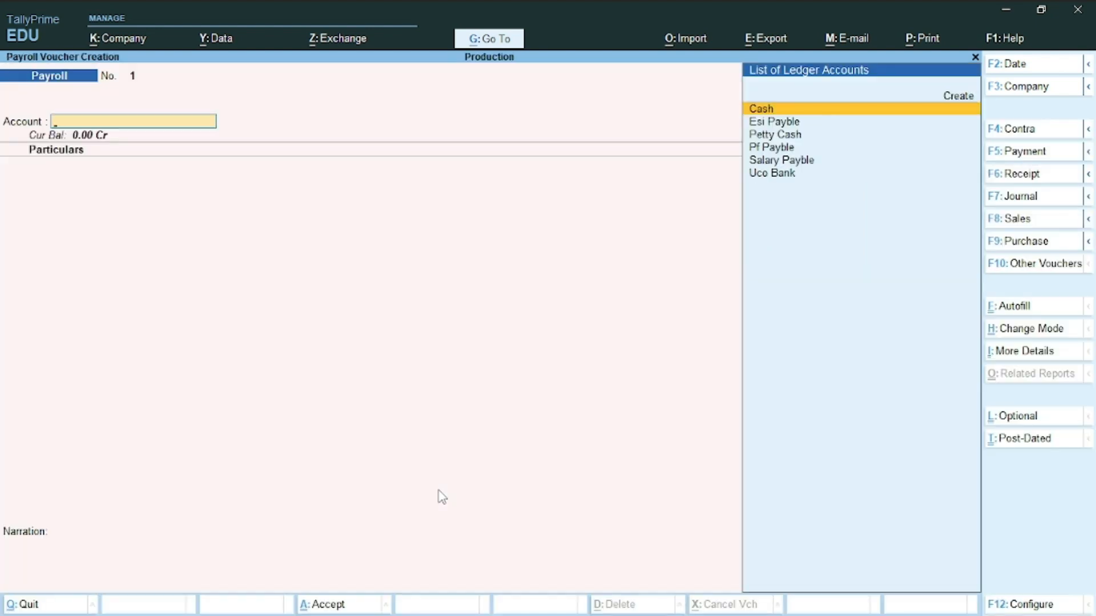
{"action": "left_click", "coordinate": [1047, 266]}
{"action": "key", "text": "Down"}
{"action": "key", "text": "Down"}
{"action": "key", "text": "Down"}
{"action": "key", "text": "Down"}
{"action": "key", "text": "Down"}
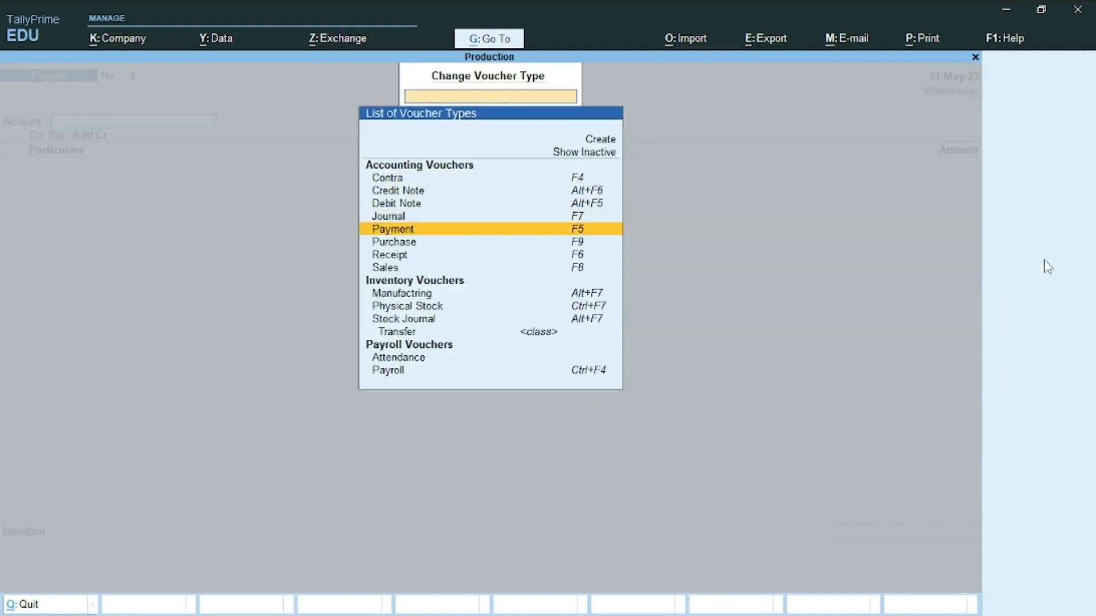
{"action": "key", "text": "Down"}
{"action": "key", "text": "Down"}
{"action": "key", "text": "Down"}
{"action": "key", "text": "Down"}
{"action": "key", "text": "Down"}
{"action": "key", "text": "Down"}
{"action": "key", "text": "Down"}
{"action": "key", "text": "Down"}
{"action": "key", "text": "Down"}
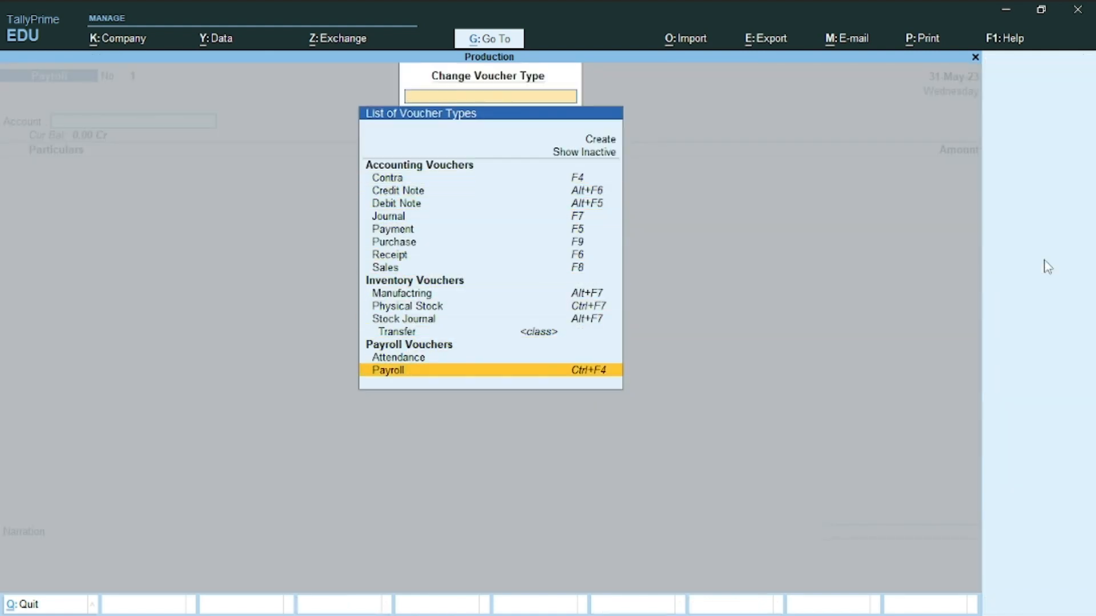
{"action": "key", "text": "Return"}
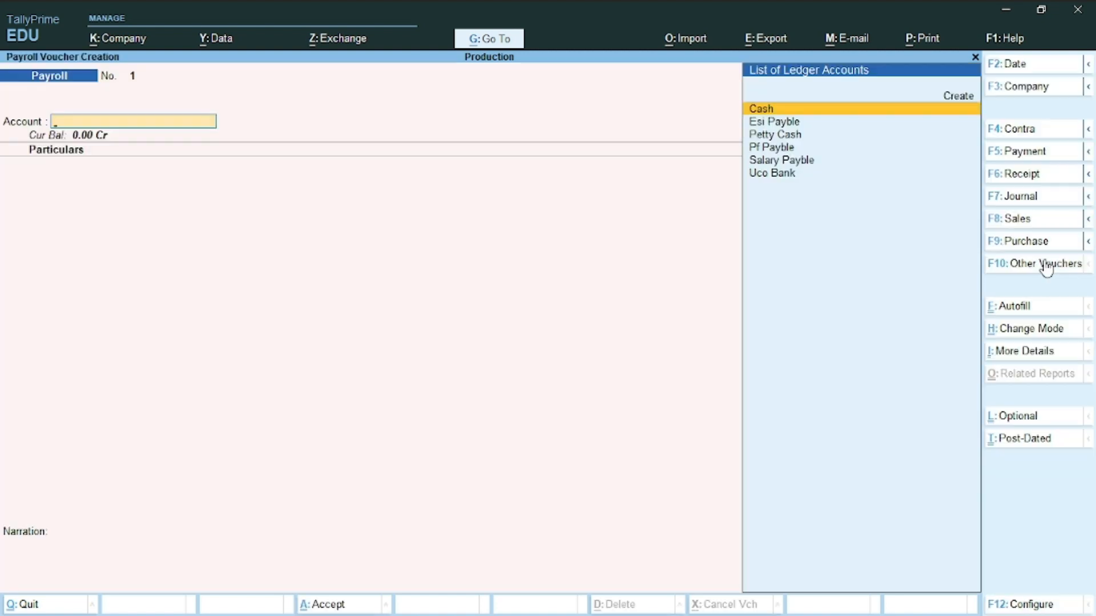
- Autofill PF Contribution for 1-4-2023 to 1-5-2023 against Pf Payble and save the 5,271.00 voucher
{"action": "key", "text": "ctrl+f"}
{"action": "key", "text": "Return"}
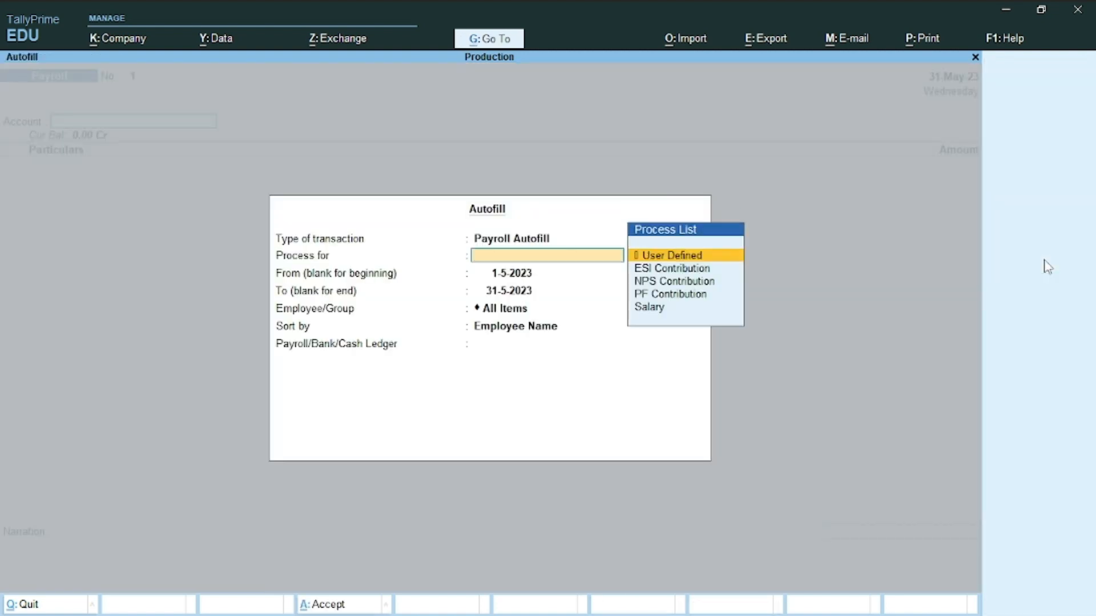
{"action": "key", "text": "Down"}
{"action": "key", "text": "Down"}
{"action": "key", "text": "Down"}
{"action": "key", "text": "Return"}
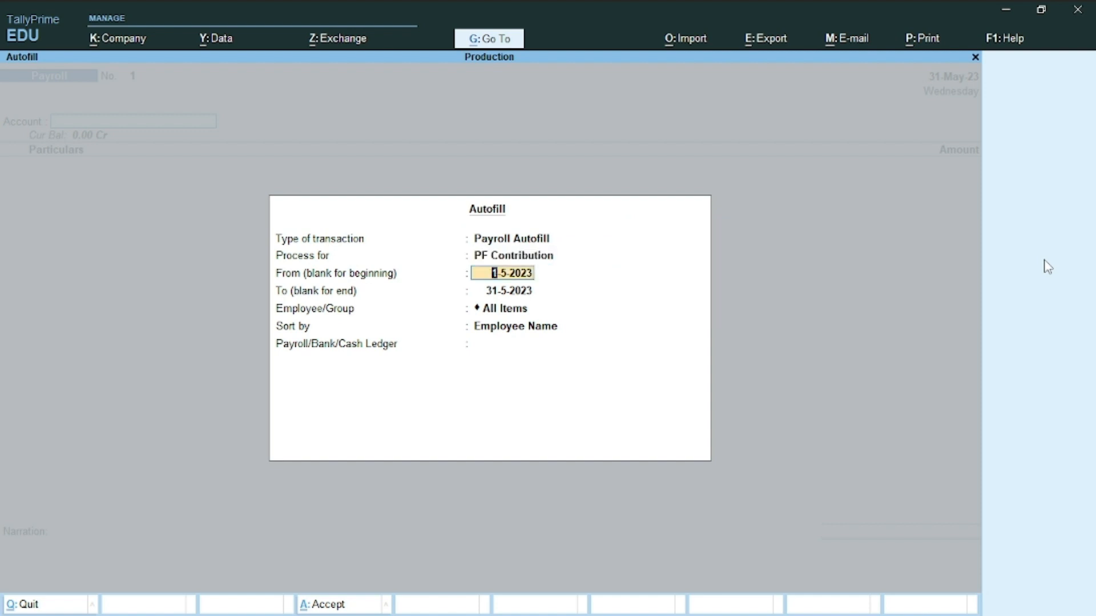
{"action": "type", "text": "1-4"}
{"action": "key", "text": "Return"}
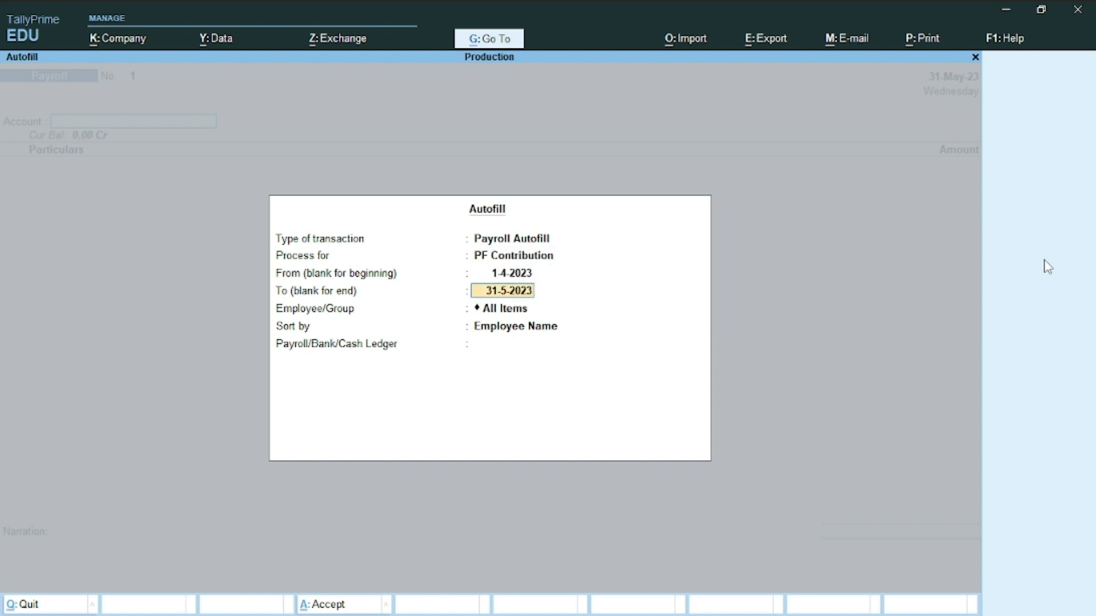
{"action": "type", "text": "1-5"}
{"action": "key", "text": "Return"}
{"action": "key", "text": "Return"}
{"action": "key", "text": "Return"}
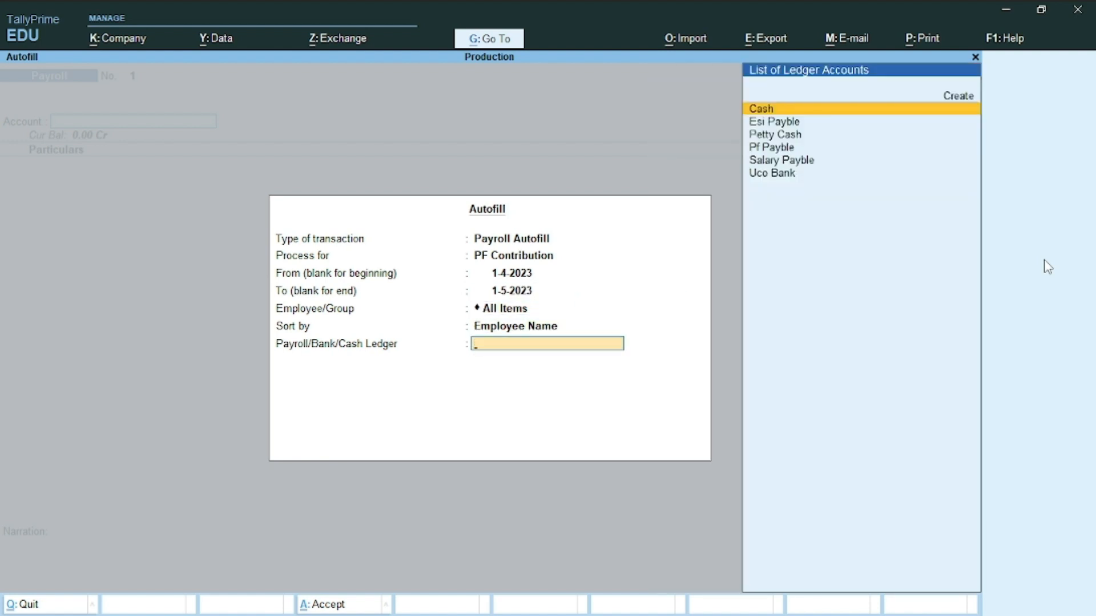
{"action": "key", "text": "Down"}
{"action": "key", "text": "Down"}
{"action": "key", "text": "Down"}
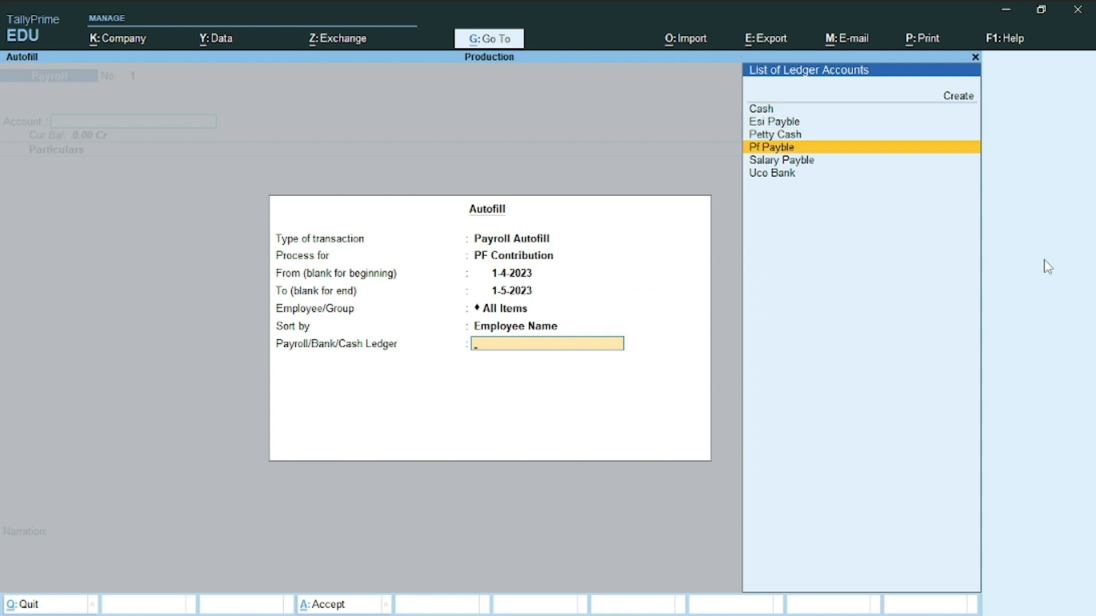
{"action": "key", "text": "Return"}
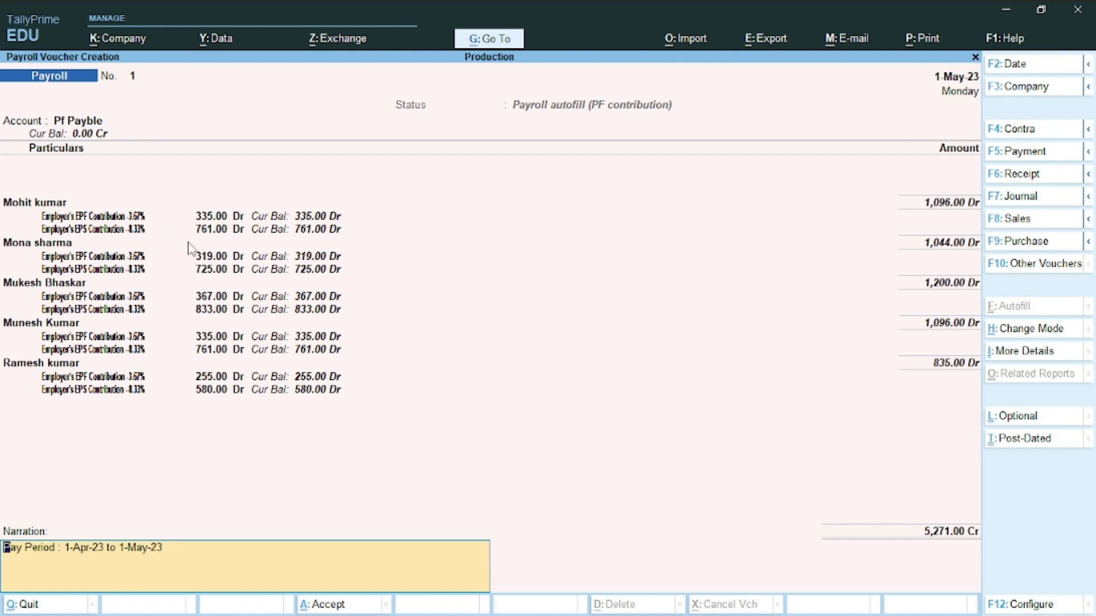
{"action": "key", "text": "ctrl+a"}
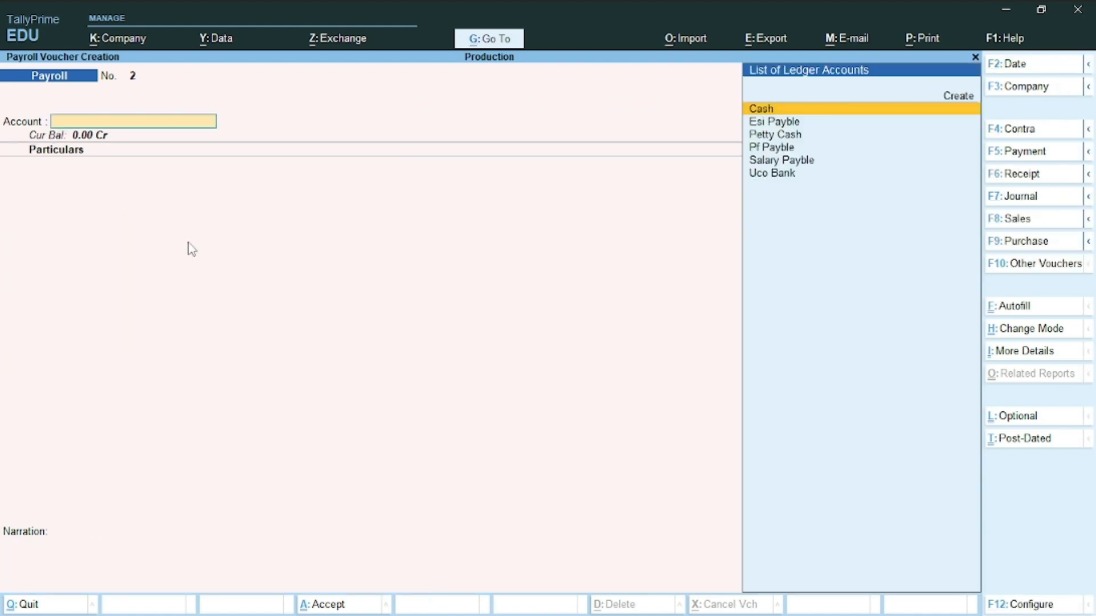
- Autofill ESI Contribution for 1-4-2023 to 1-5-2023, all employees, against Esi Payble, and save (1,664)
{"action": "key", "text": "ctrl"}
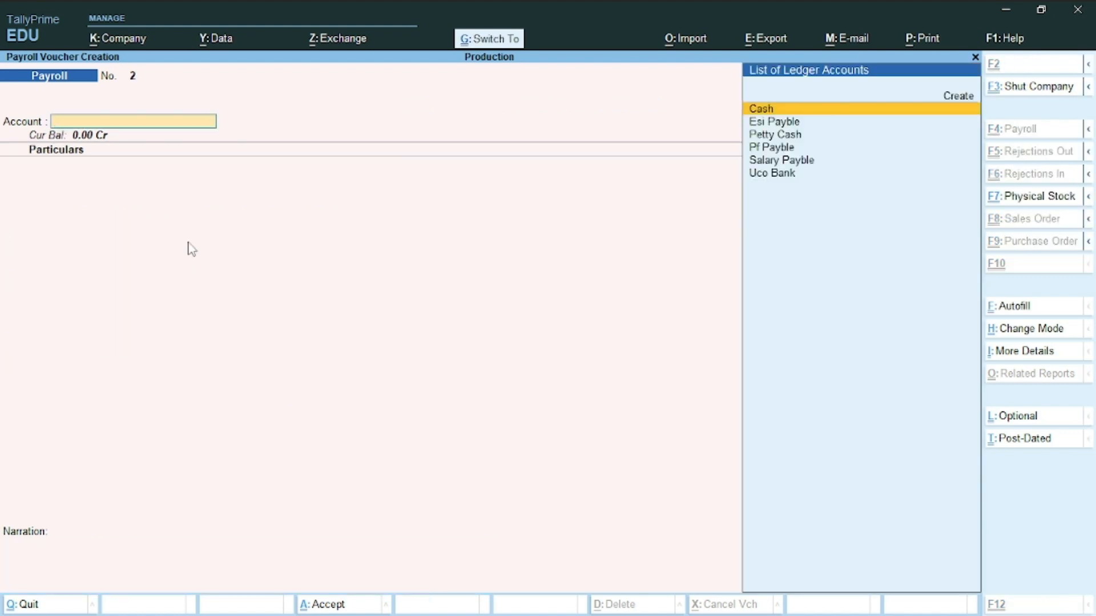
{"action": "key", "text": "ctrl+f"}
{"action": "key", "text": "Return"}
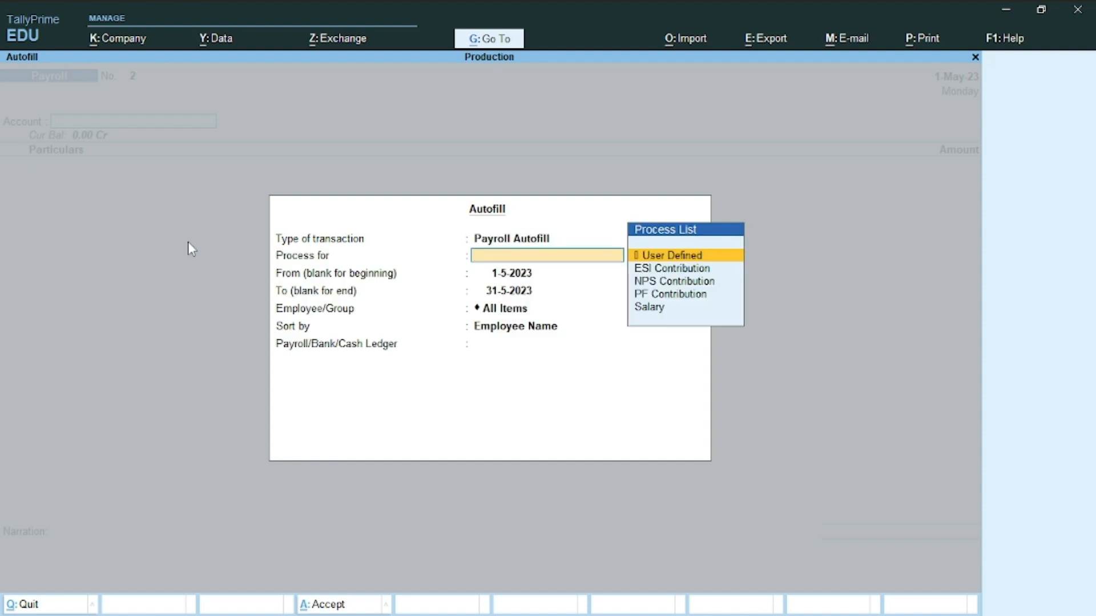
{"action": "key", "text": "Down"}
{"action": "key", "text": "Return"}
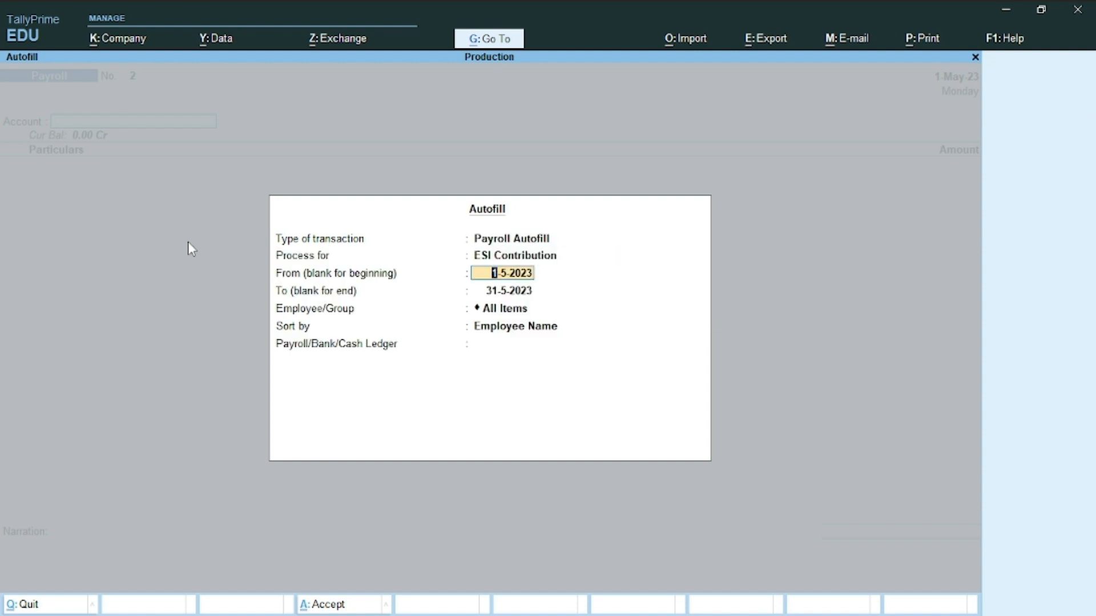
{"action": "type", "text": "1-4"}
{"action": "key", "text": "Return"}
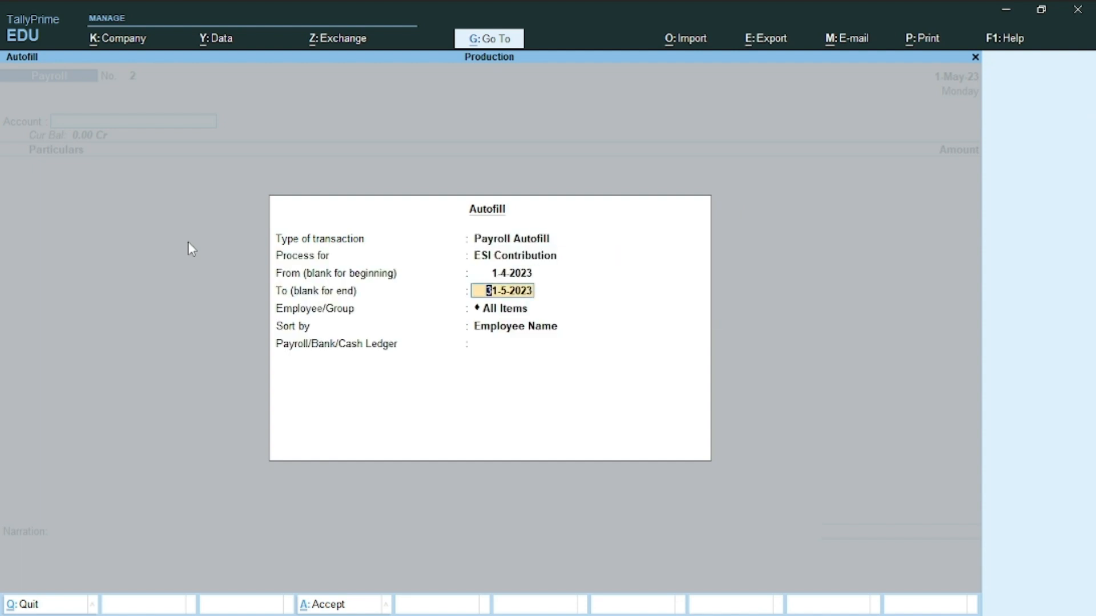
{"action": "type", "text": "1-5"}
{"action": "key", "text": "Return"}
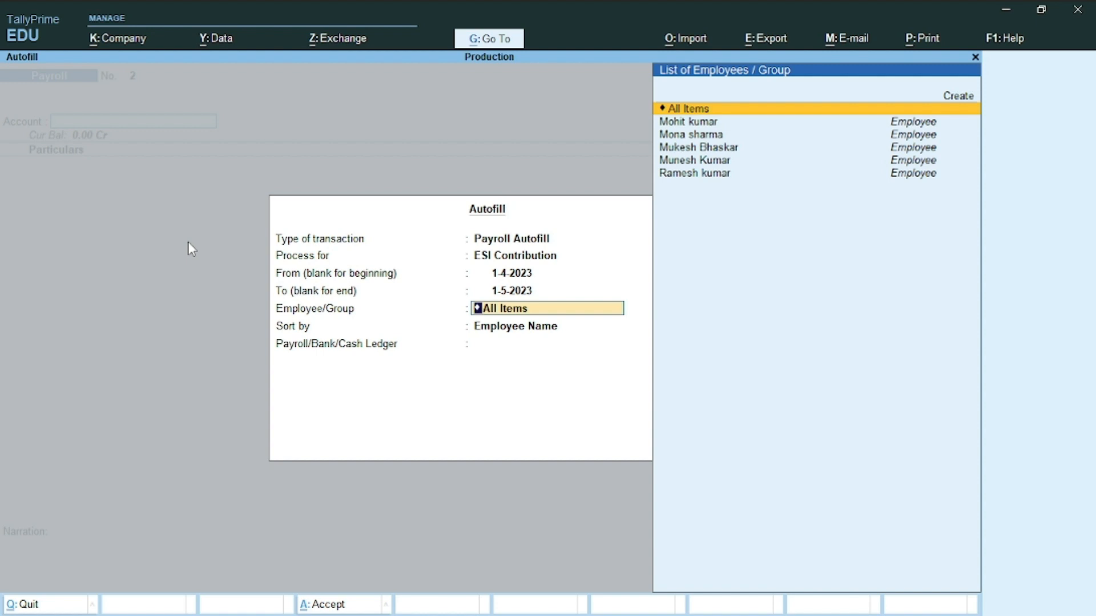
{"action": "key", "text": "Return"}
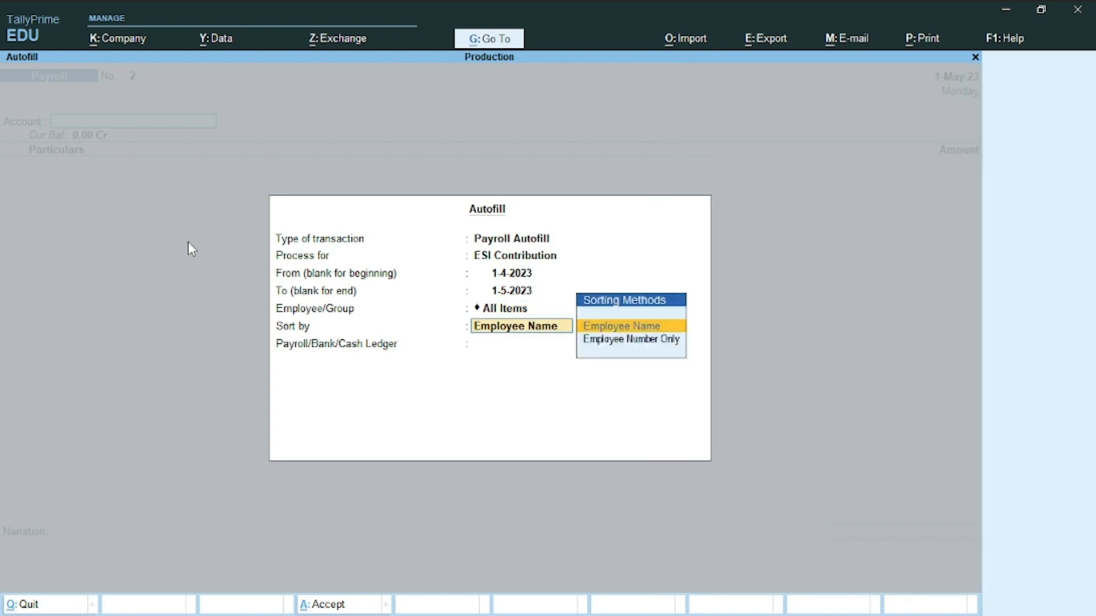
{"action": "key", "text": "Return"}
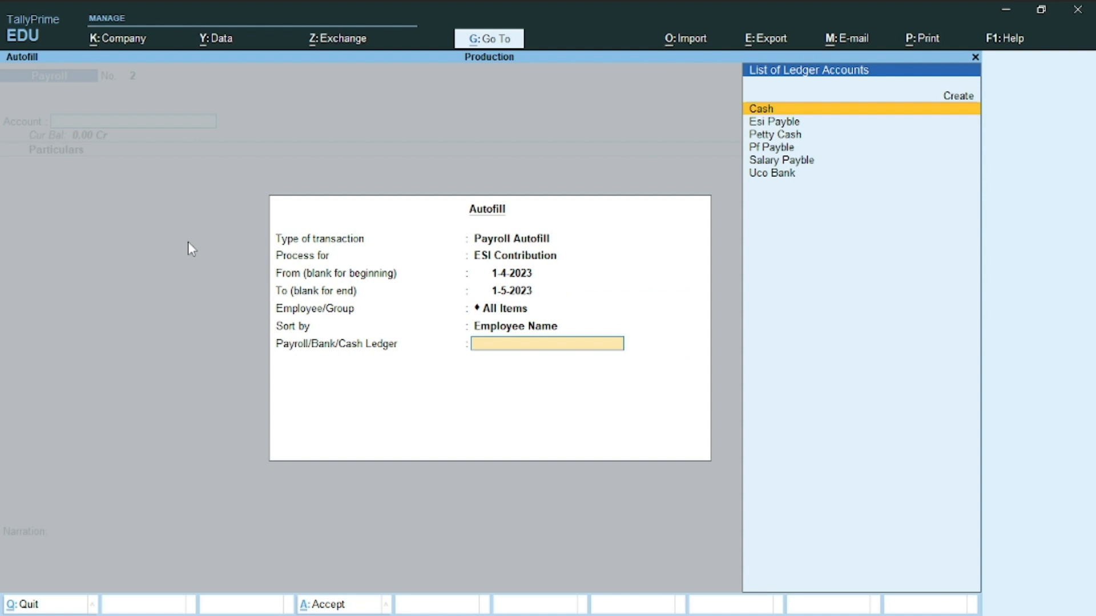
{"action": "key", "text": "Down"}
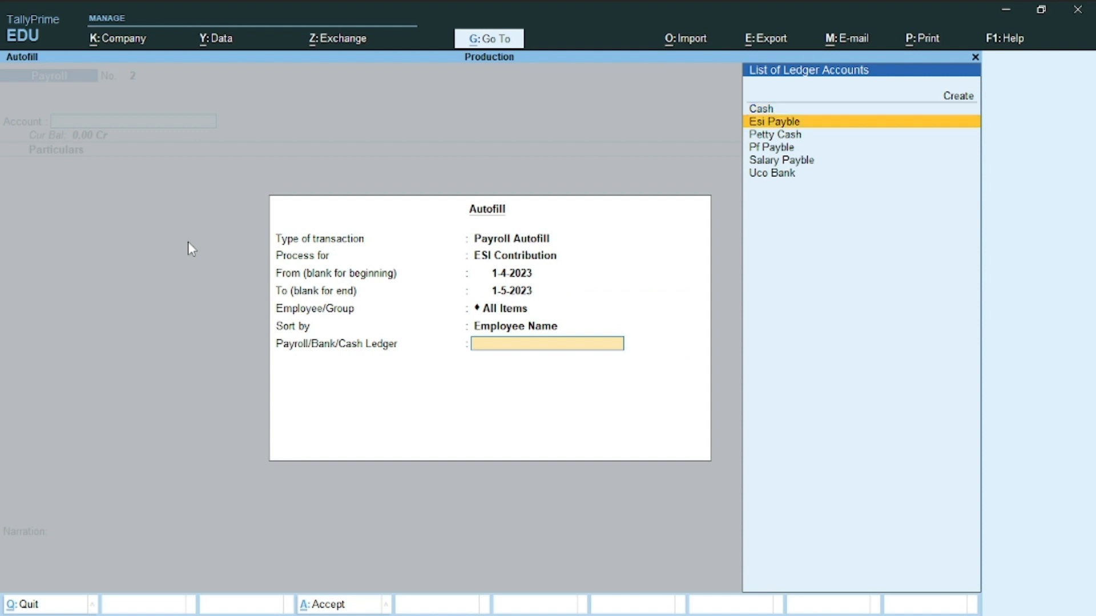
{"action": "key", "text": "Return"}
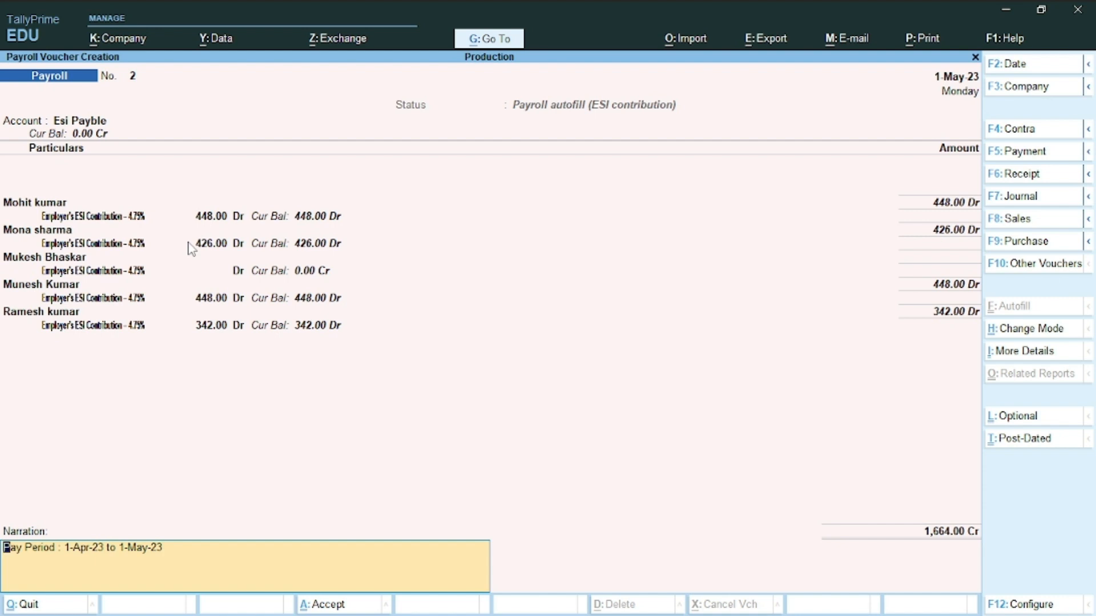
{"action": "key", "text": "ctrl+a"}
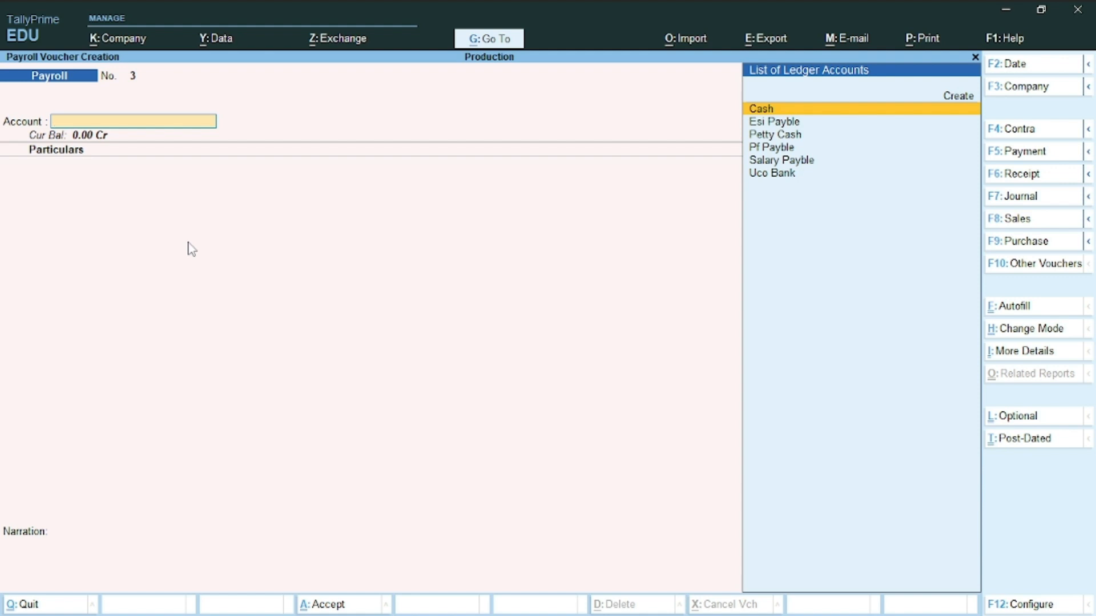
- Autofill Salary for 1-4-2023 to 1-5-2023, all employees, against Salary Payble (90,469.00), and save
{"action": "key", "text": "ctrl"}
{"action": "key", "text": "ctrl+e"}
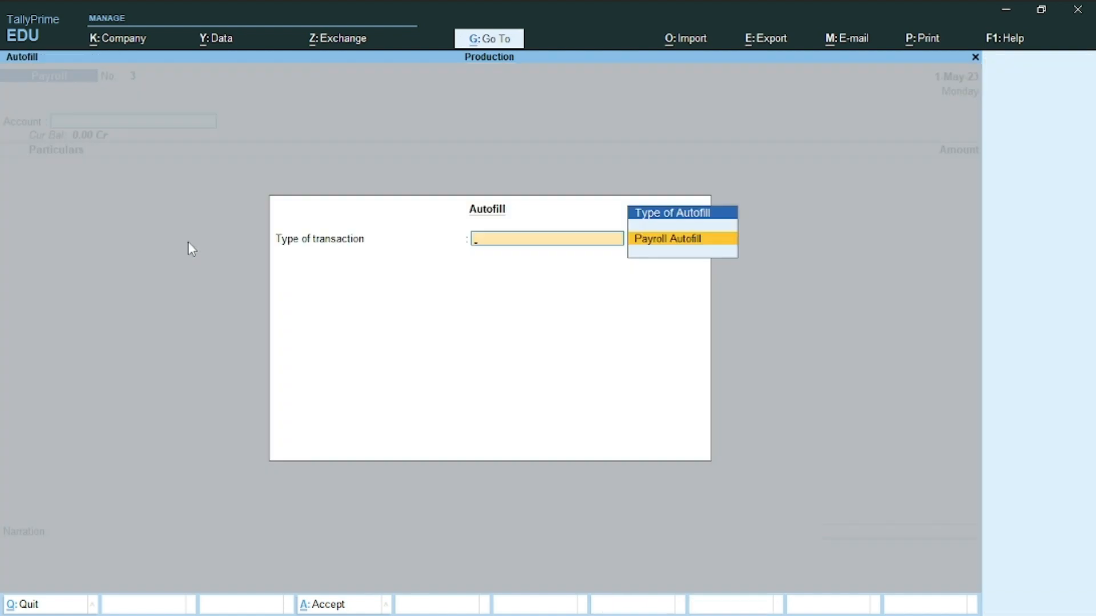
{"action": "key", "text": "Return"}
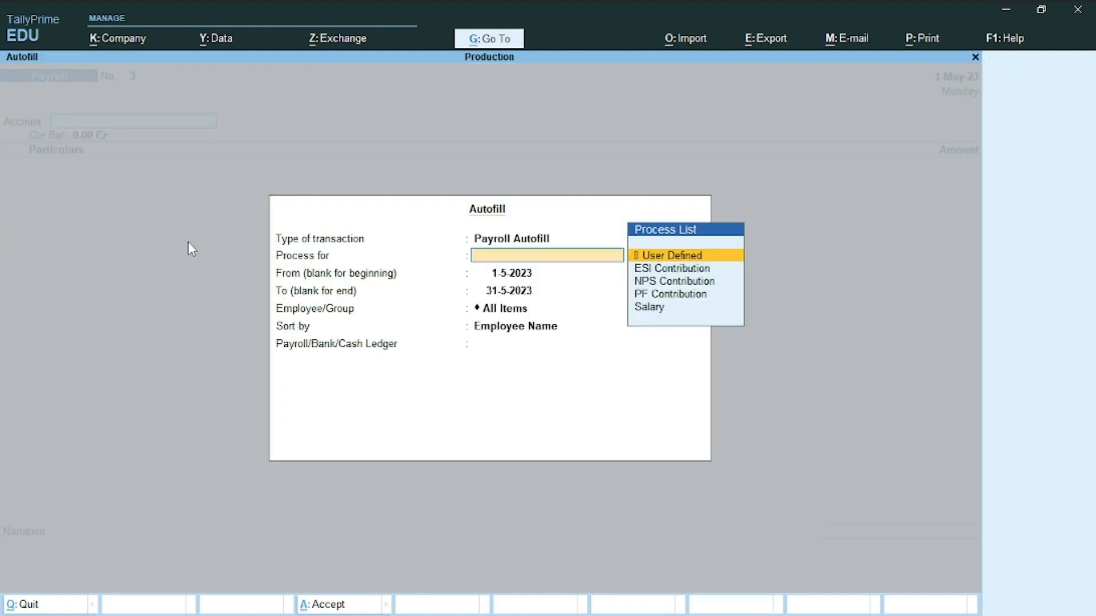
{"action": "key", "text": "Down"}
{"action": "key", "text": "Down"}
{"action": "key", "text": "Down"}
{"action": "key", "text": "Down"}
{"action": "key", "text": "Return"}
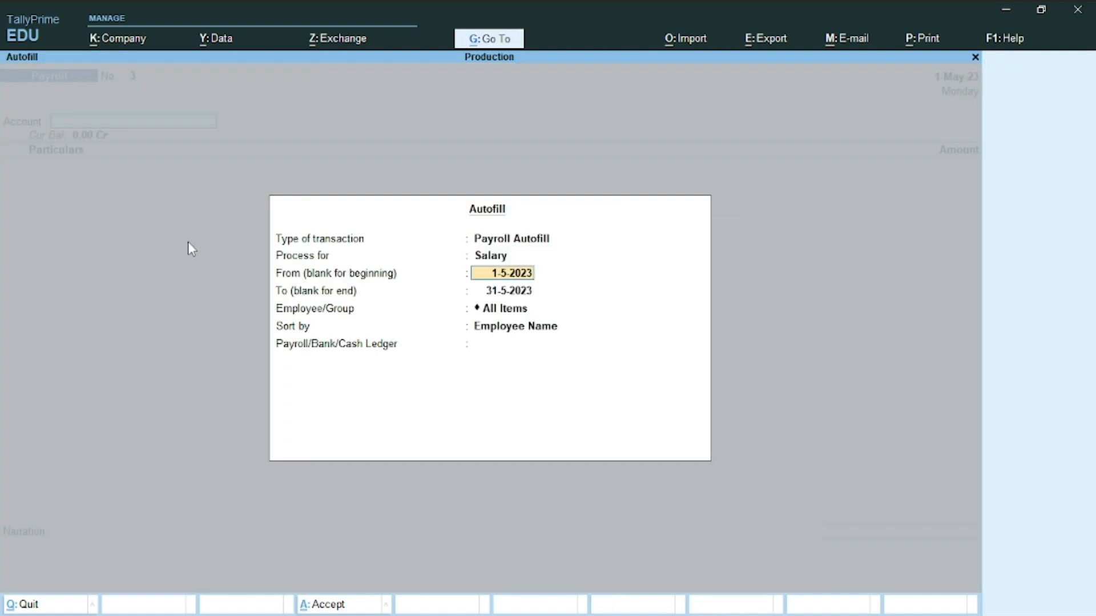
{"action": "type", "text": "1-4"}
{"action": "key", "text": "Return"}
{"action": "type", "text": "1-5"}
{"action": "key", "text": "Return"}
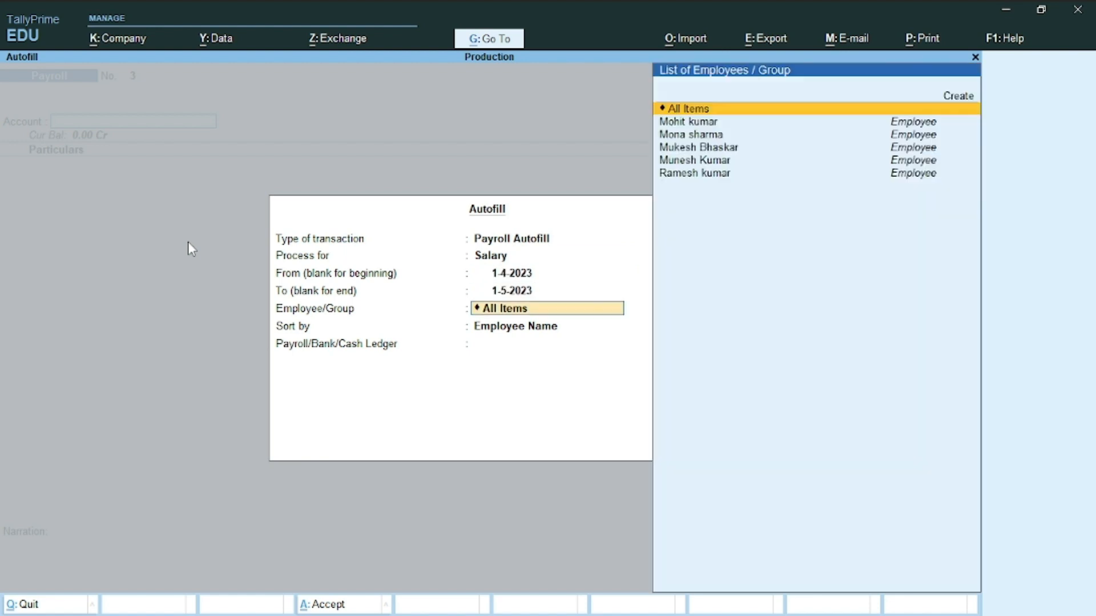
{"action": "key", "text": "Return"}
{"action": "key", "text": "Return"}
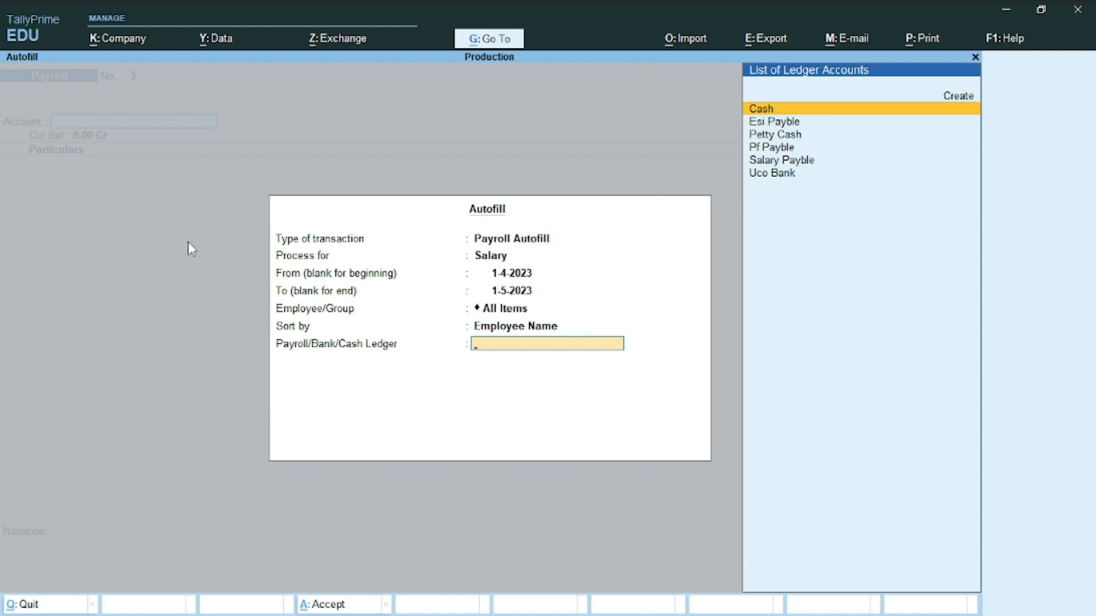
{"action": "key", "text": "Down"}
{"action": "key", "text": "Down"}
{"action": "key", "text": "Down"}
{"action": "key", "text": "Down"}
{"action": "key", "text": "Return"}
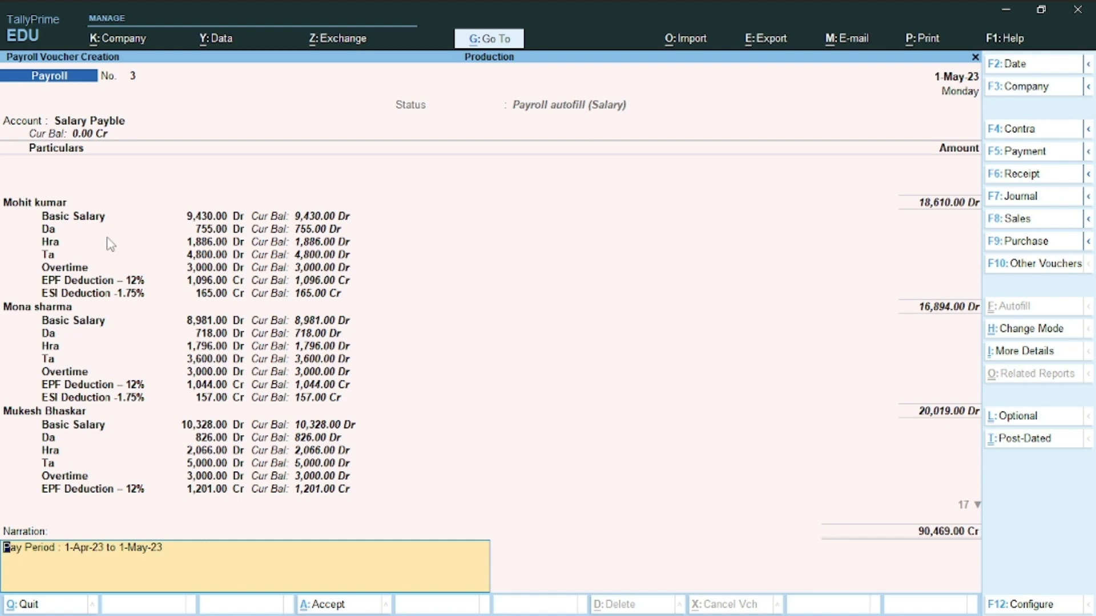
{"action": "key", "text": "ctrl"}
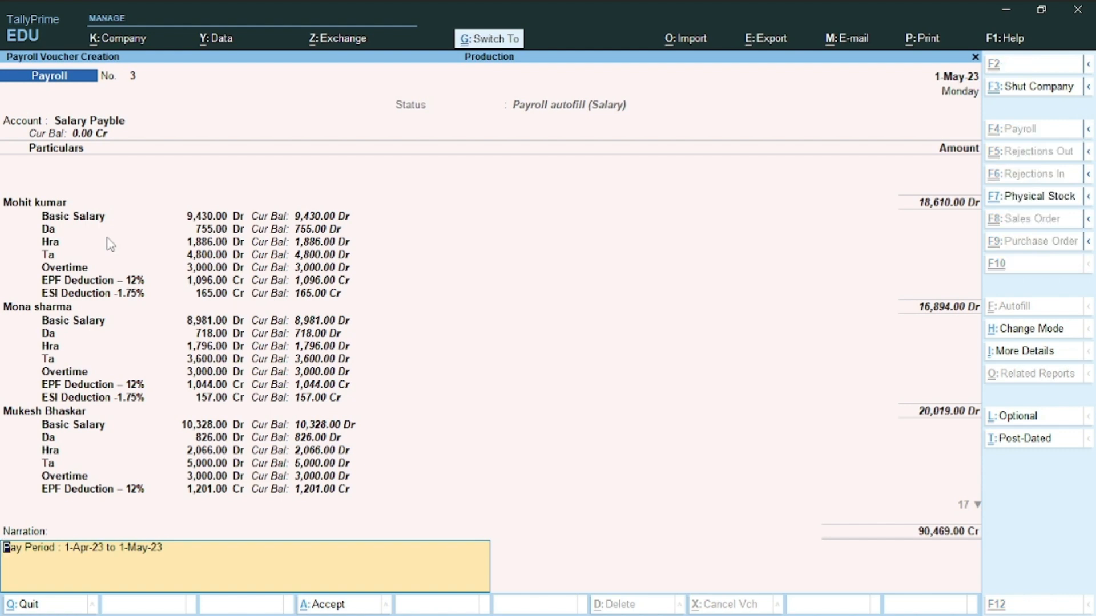
{"action": "key", "text": "ctrl+a"}
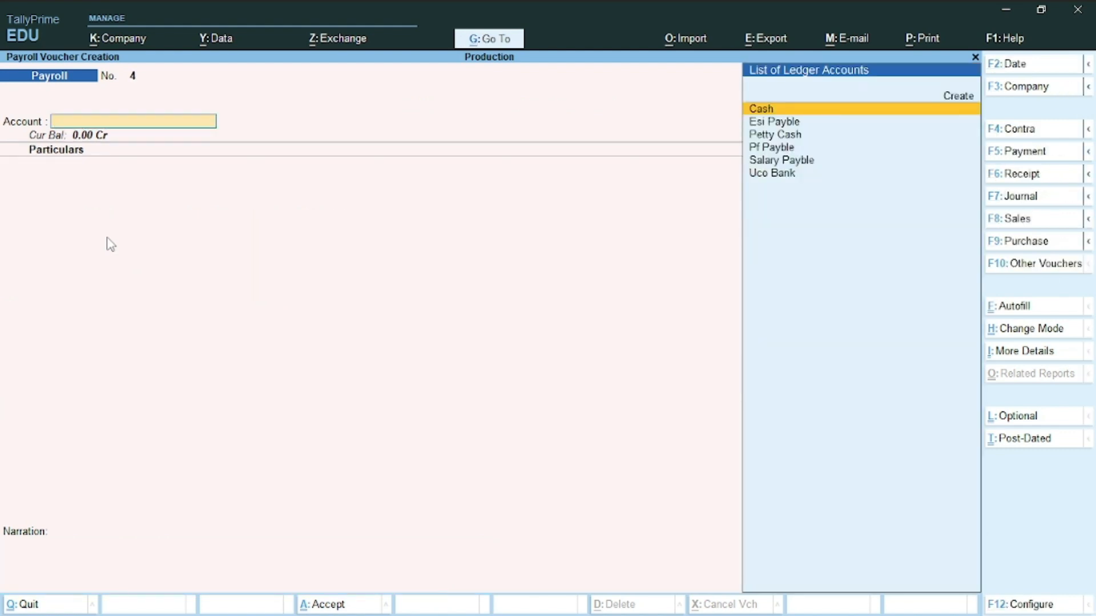
- Check the ESI and PF bank-payment tasks in Word, then switch TallyPrime's voucher type to Payment
{"action": "key", "text": "alt+Tab"}
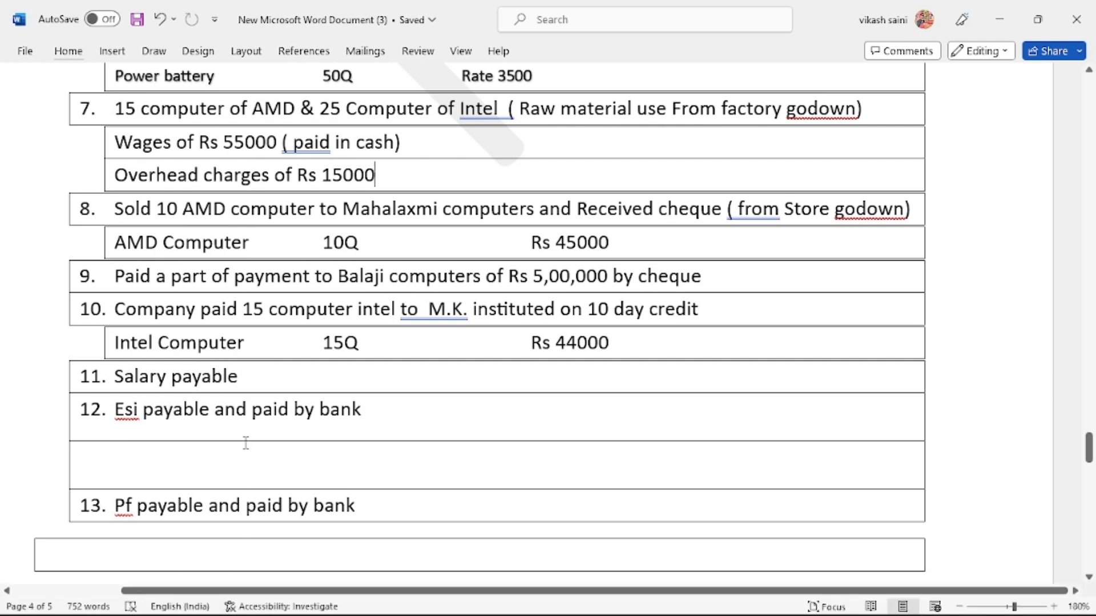
{"action": "key", "text": "alt+Tab"}
{"action": "key", "text": "alt+Tab"}
{"action": "key", "text": "alt+Tab"}
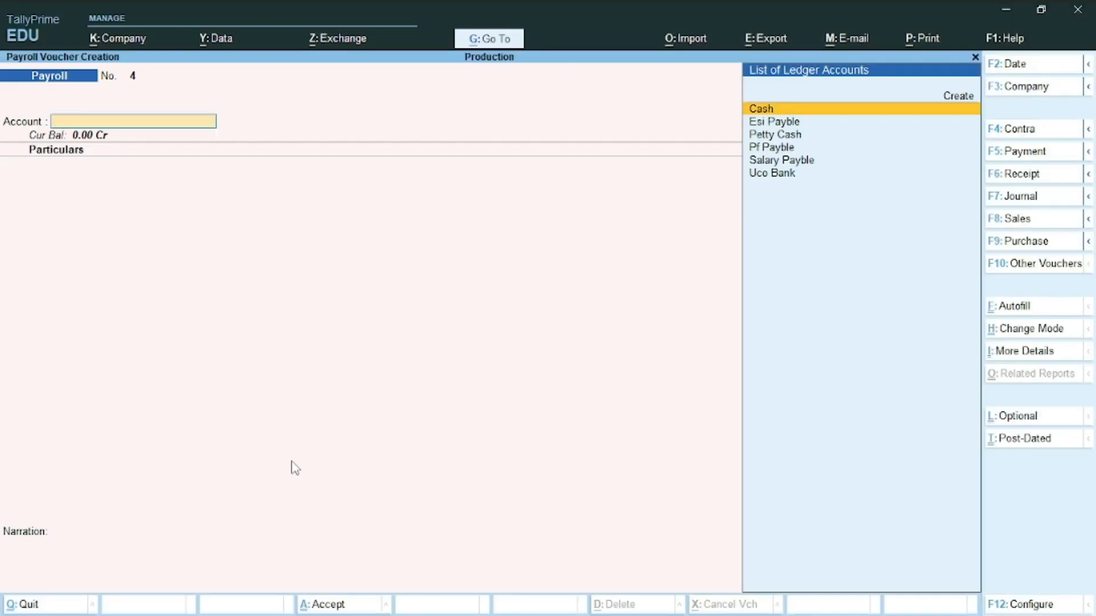
{"action": "key", "text": "alt+Tab"}
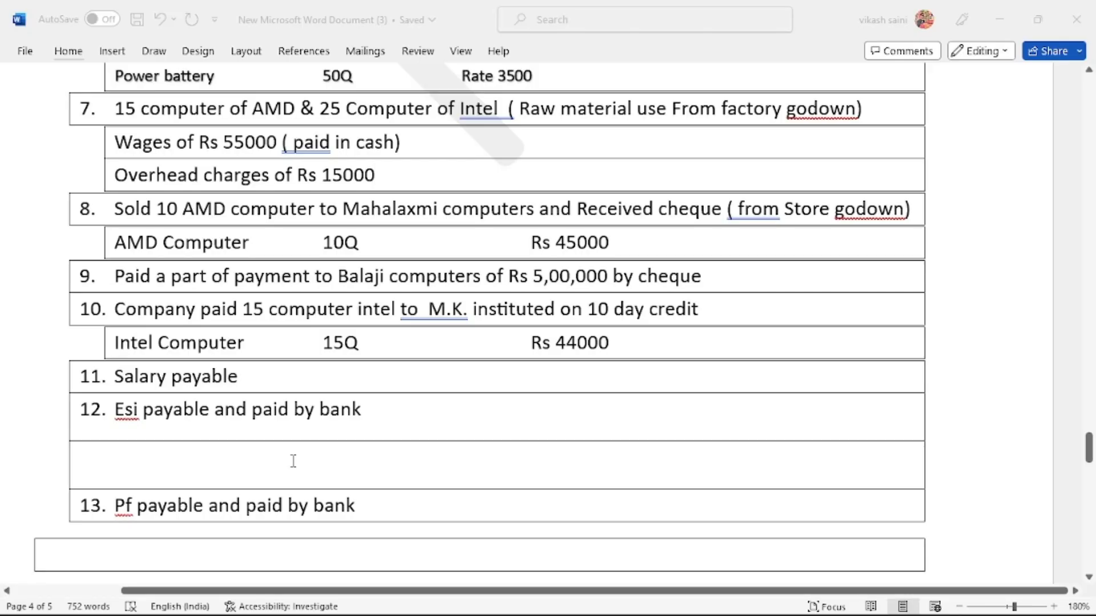
{"action": "key", "text": "alt+Tab"}
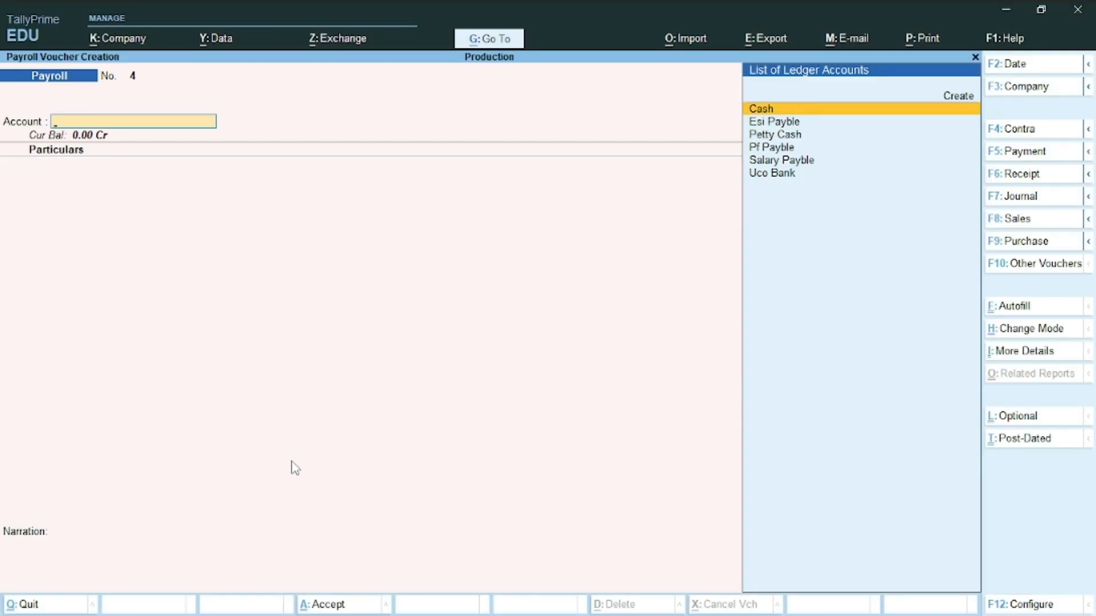
{"action": "left_click", "coordinate": [1025, 152]}
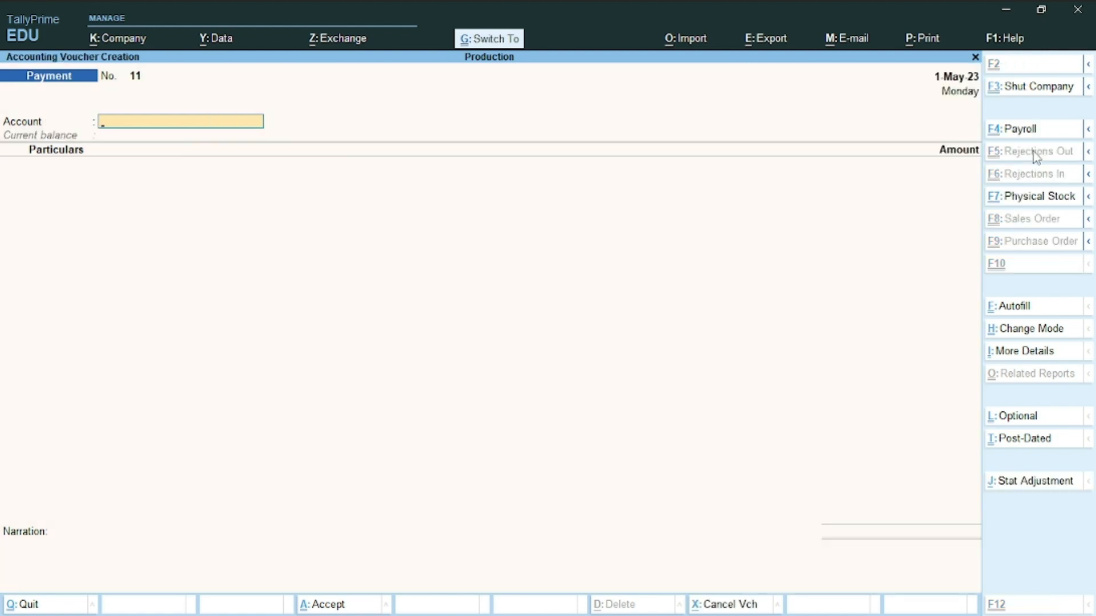
- Set up an ESI Challan payroll autofill for the period 1-4-2023 to 1-5-2023
{"action": "key", "text": "ctrl+g"}
{"action": "key", "text": "Escape"}
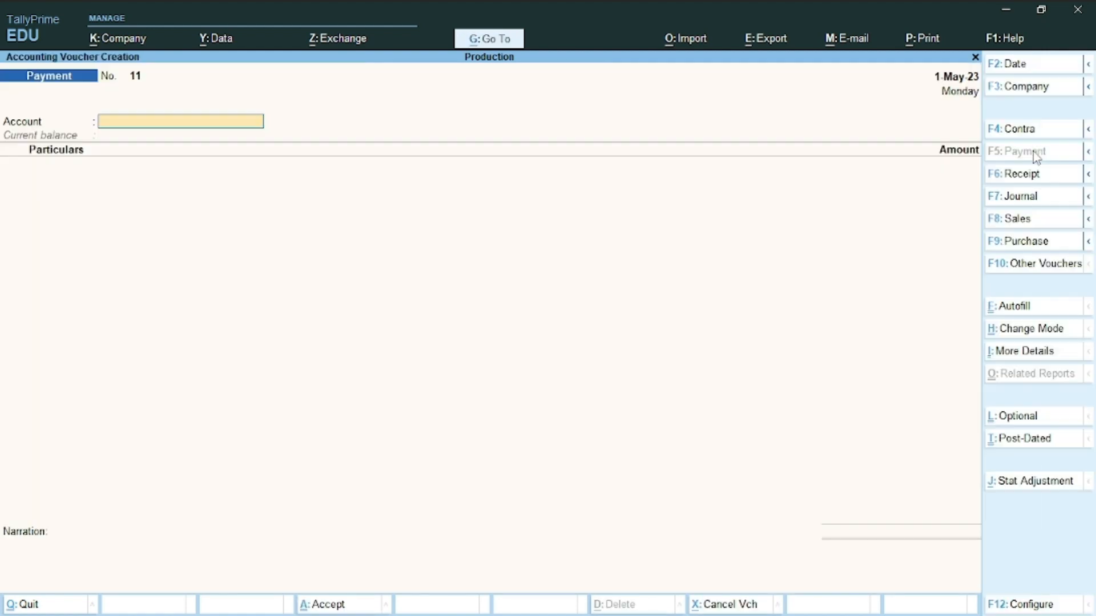
{"action": "key", "text": "ctrl+f"}
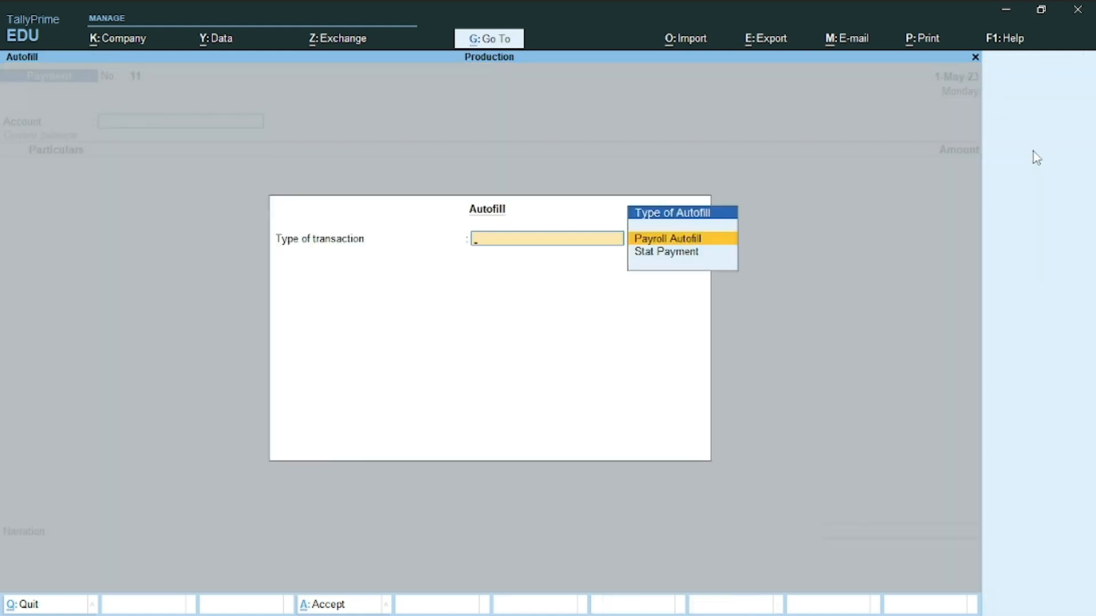
{"action": "key", "text": "Return"}
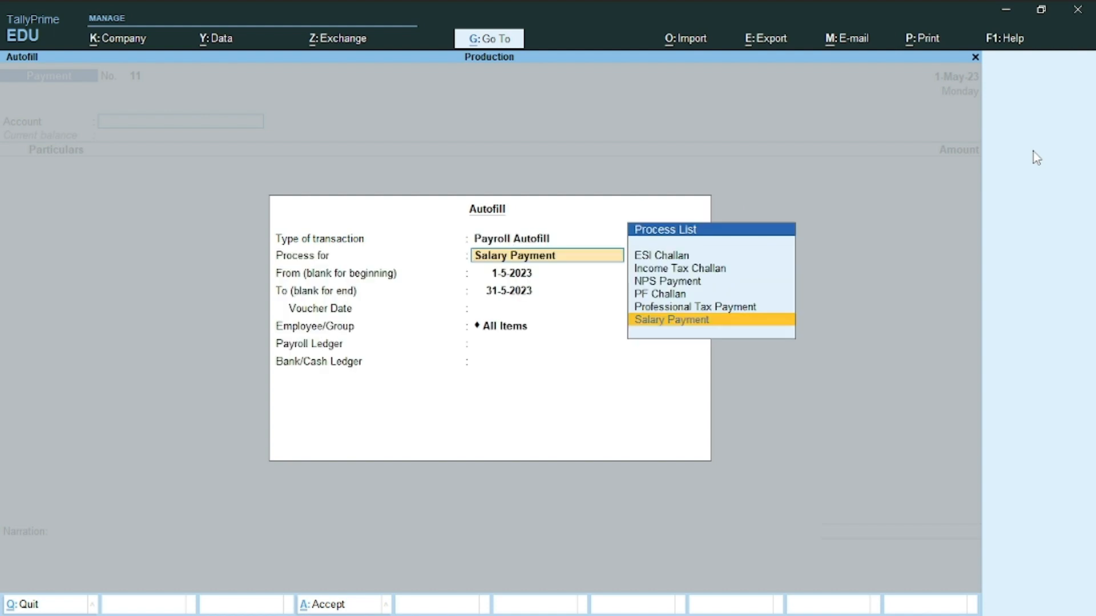
{"action": "key", "text": "Up"}
{"action": "key", "text": "Up"}
{"action": "key", "text": "Up"}
{"action": "key", "text": "Up"}
{"action": "key", "text": "Up"}
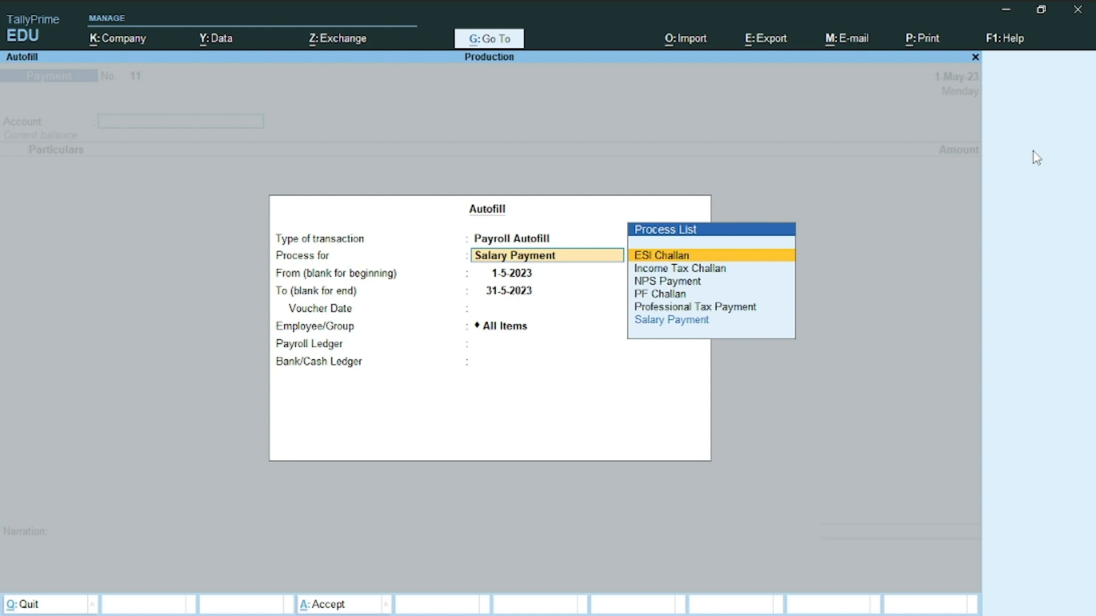
{"action": "key", "text": "Return"}
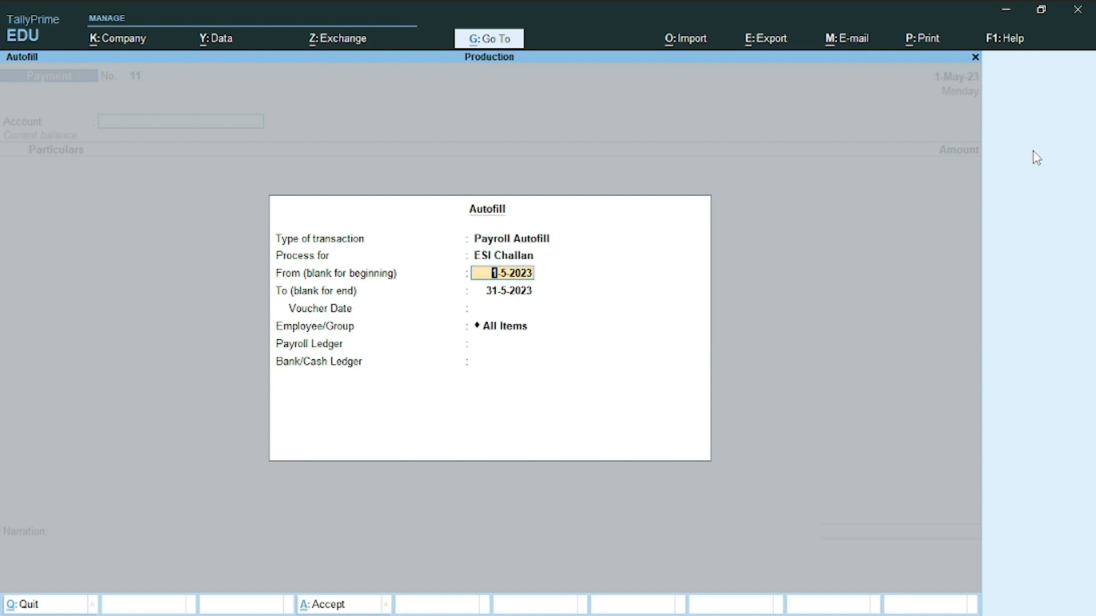
{"action": "key", "text": "BackSpace"}
{"action": "key", "text": "Return"}
{"action": "key", "text": "Return"}
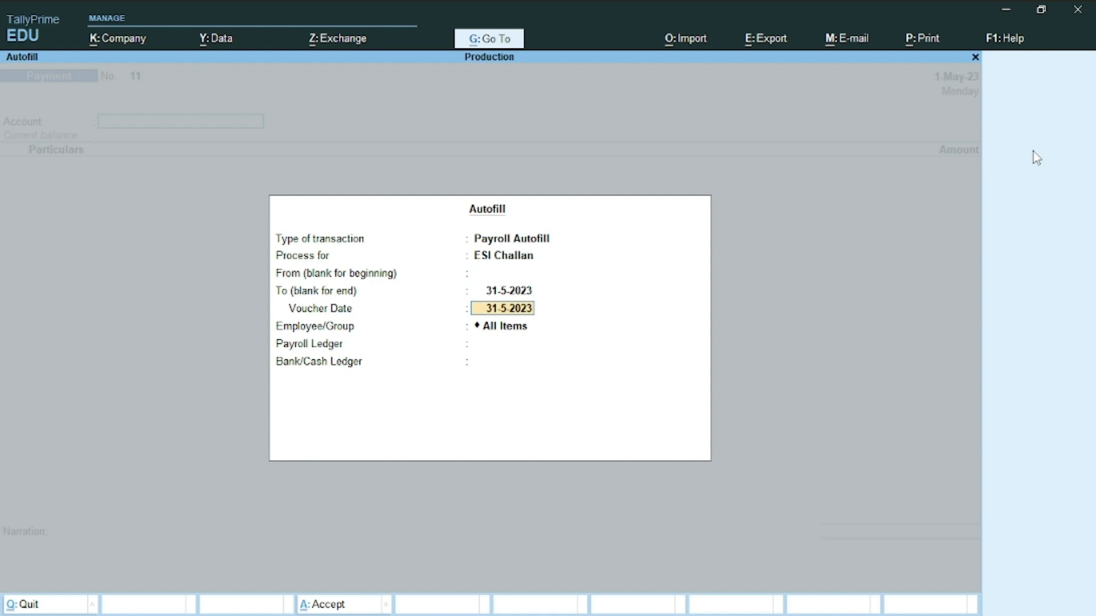
{"action": "key", "text": "BackSpace"}
{"action": "type", "text": "1"}
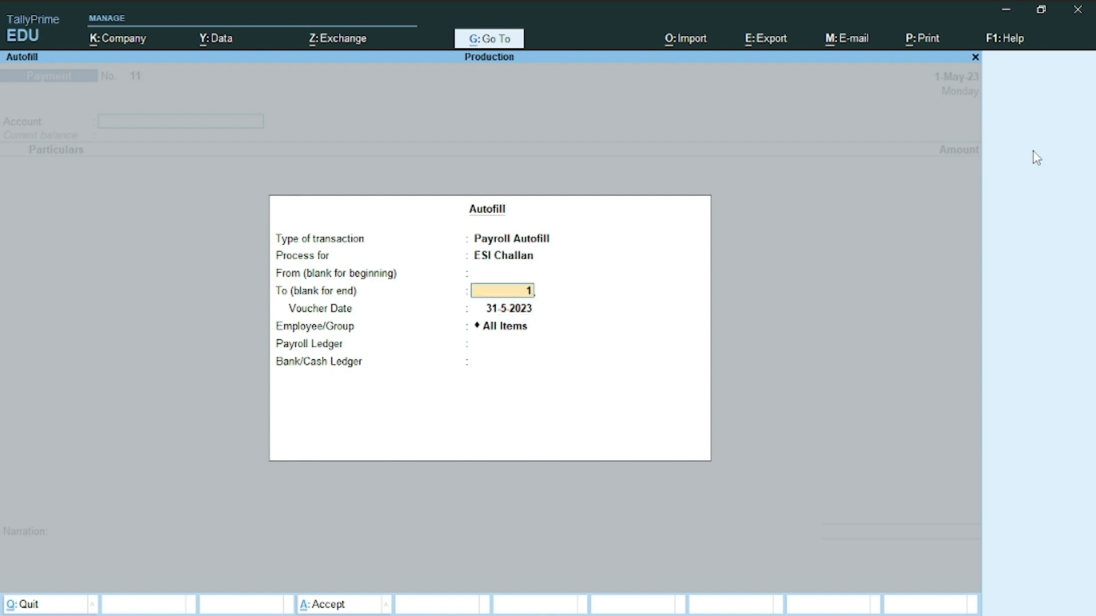
{"action": "type", "text": "\\5"}
{"action": "key", "text": "BackSpace"}
{"action": "key", "text": "BackSpace"}
{"action": "key", "text": "BackSpace"}
{"action": "key", "text": "BackSpace"}
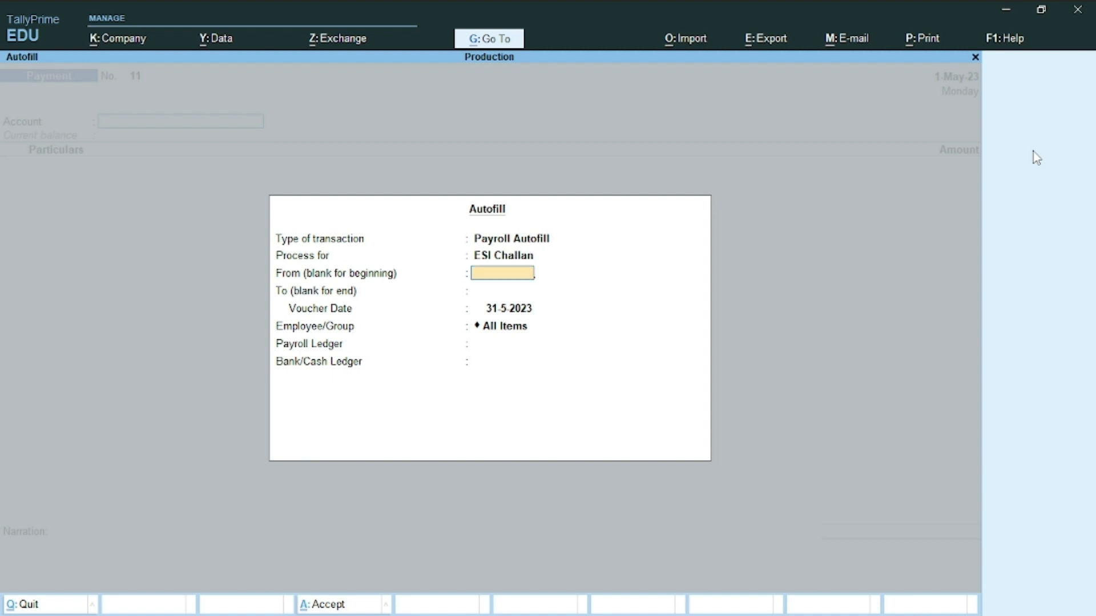
{"action": "type", "text": "1-4"}
{"action": "key", "text": "Return"}
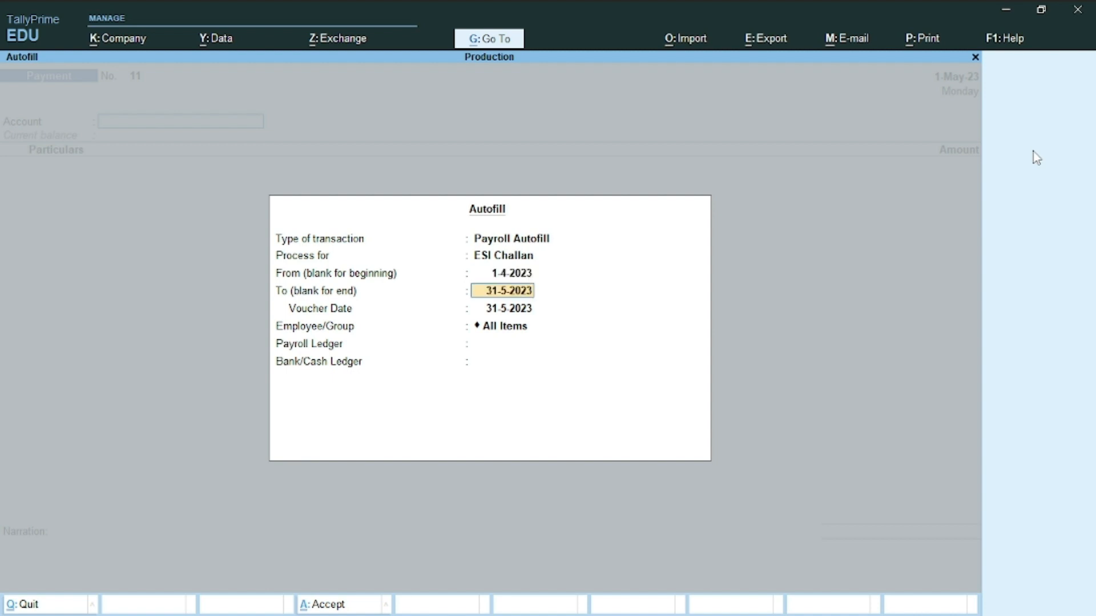
{"action": "type", "text": "1-5"}
{"action": "key", "text": "Return"}
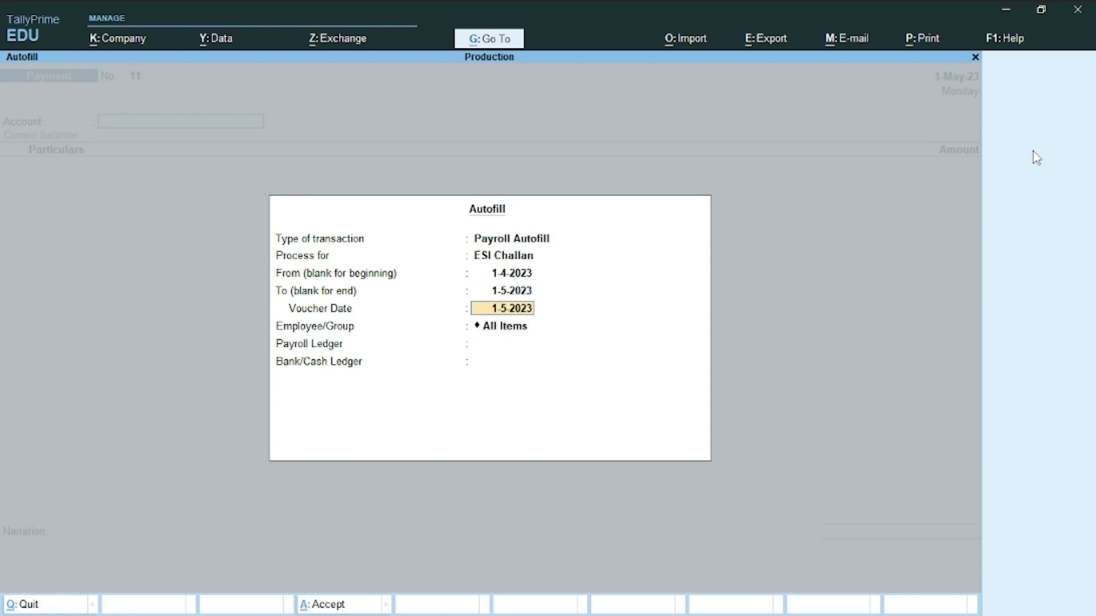
- Include all employees, pay Esi Payble from Uco Bank, and save voucher 11 for 2,277.00
{"action": "key", "text": "Return"}
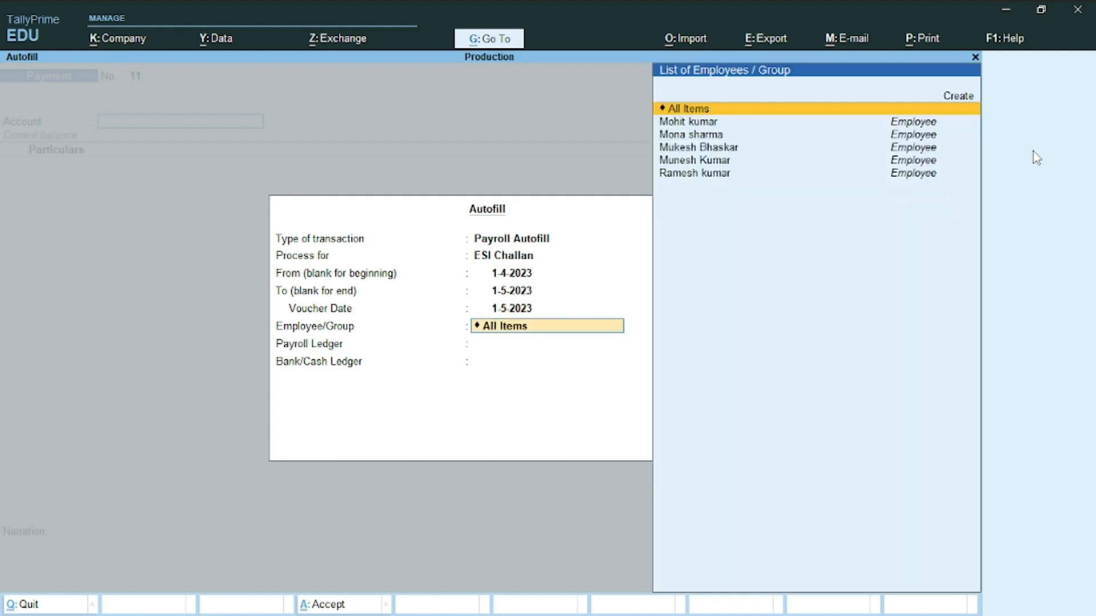
{"action": "key", "text": "Return"}
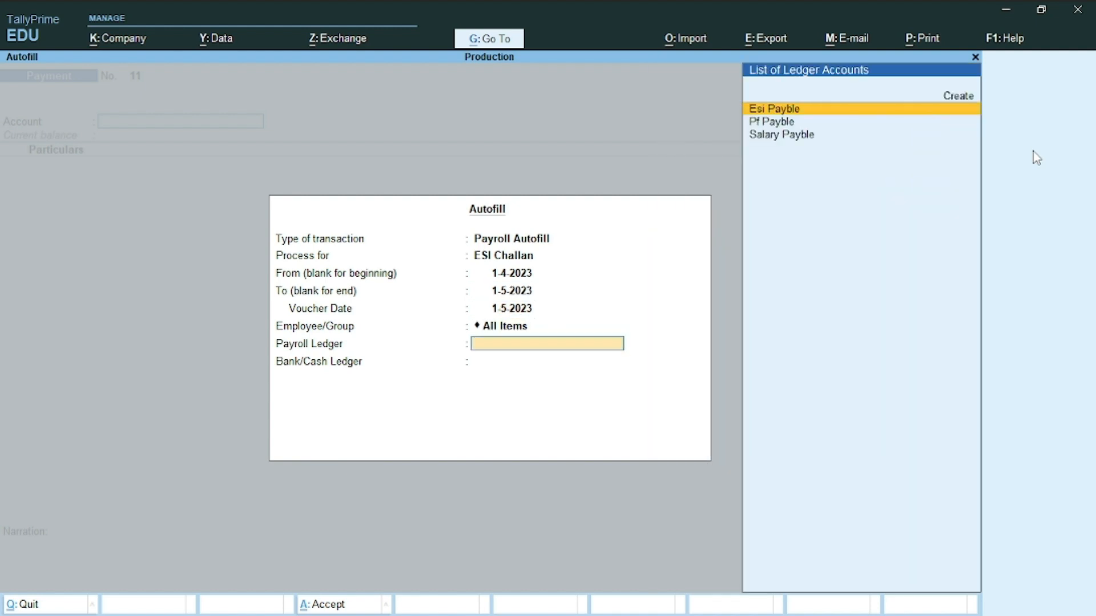
{"action": "key", "text": "Return"}
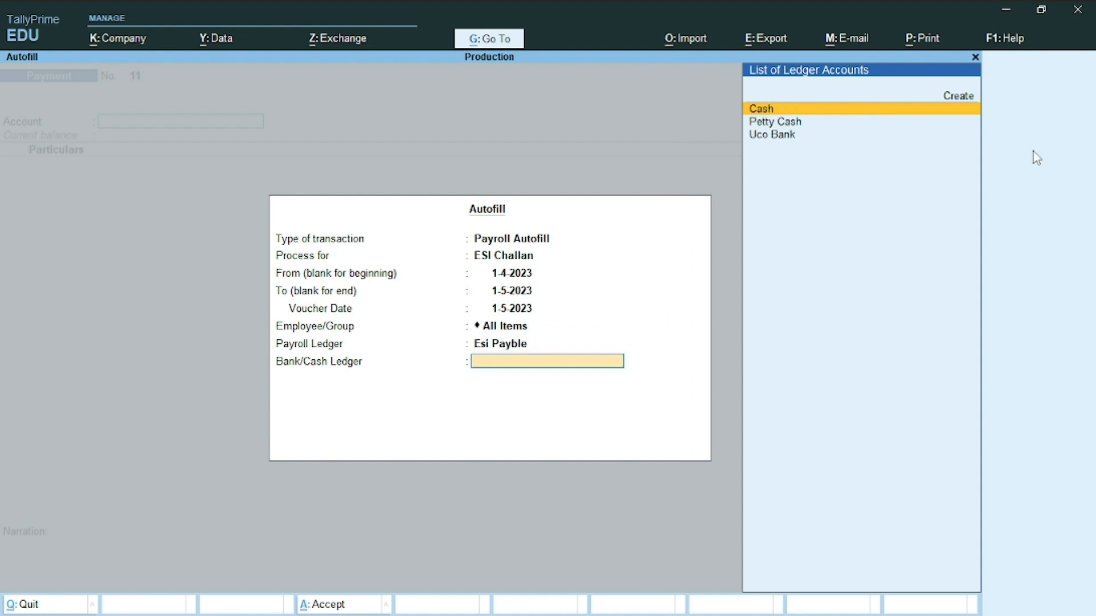
{"action": "key", "text": "Down"}
{"action": "key", "text": "Down"}
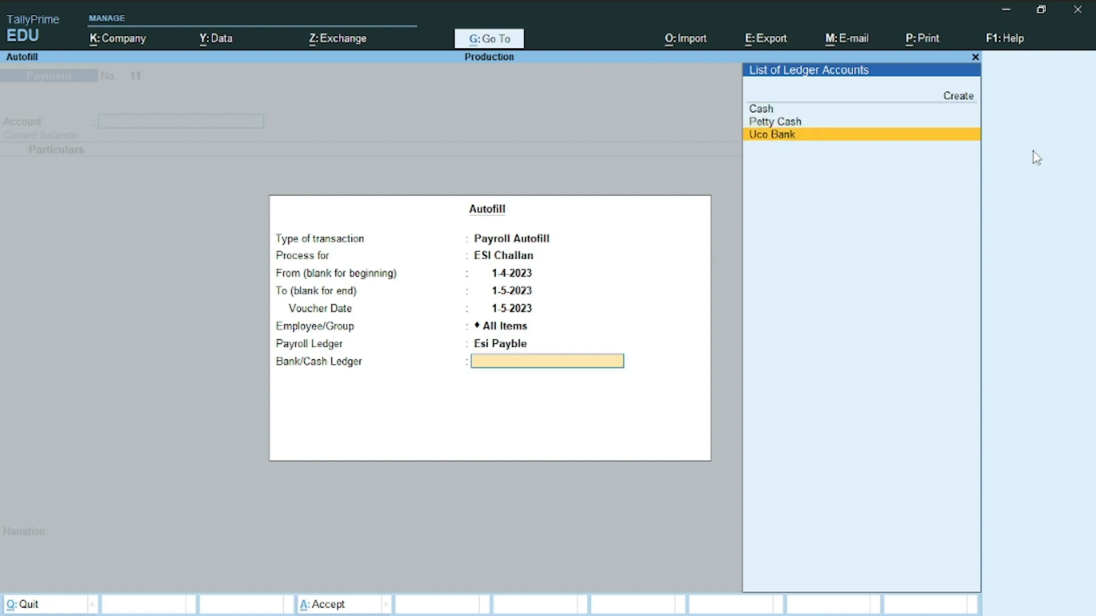
{"action": "key", "text": "Return"}
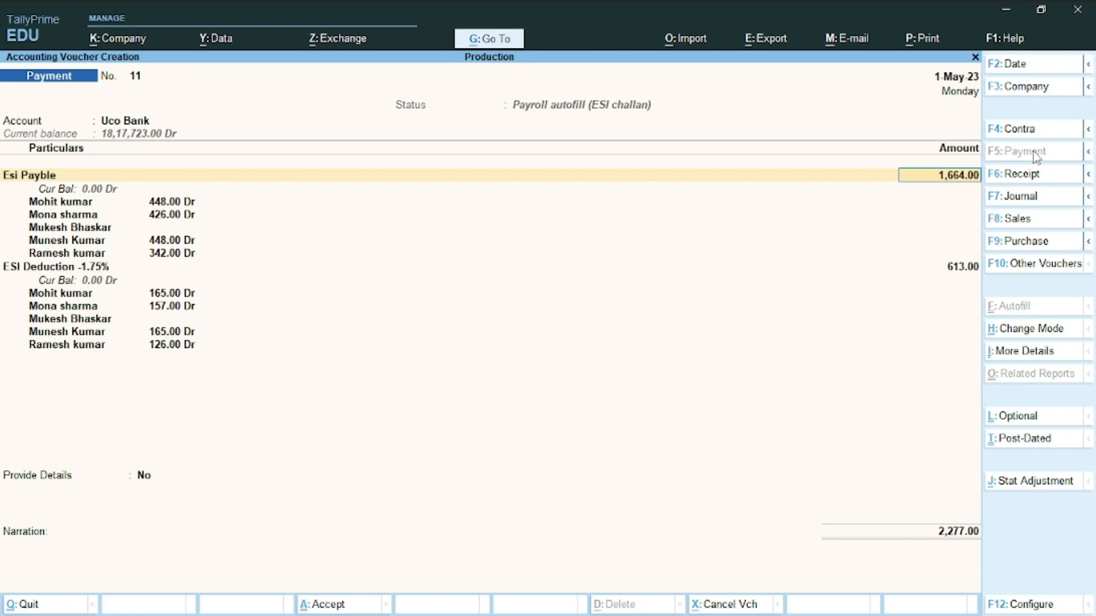
{"action": "key", "text": "ctrl"}
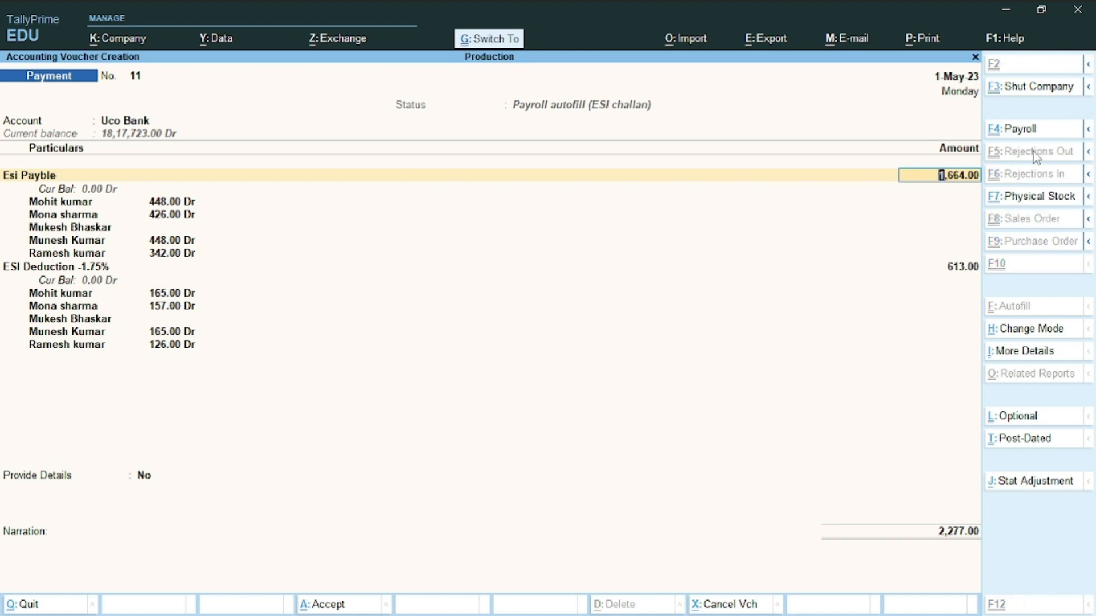
{"action": "key", "text": "ctrl+a"}
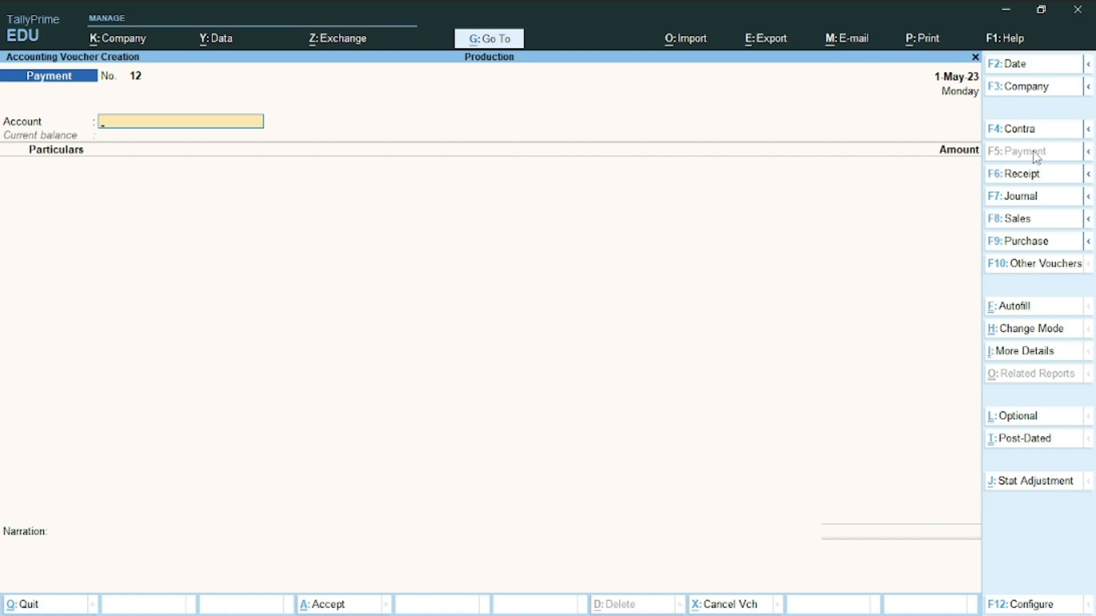
- Start a PF Challan payroll autofill for the period 1-4-2023 to 1-5-2023 for all employees
{"action": "key", "text": "alt+Tab"}
{"action": "key", "text": "alt+Tab"}
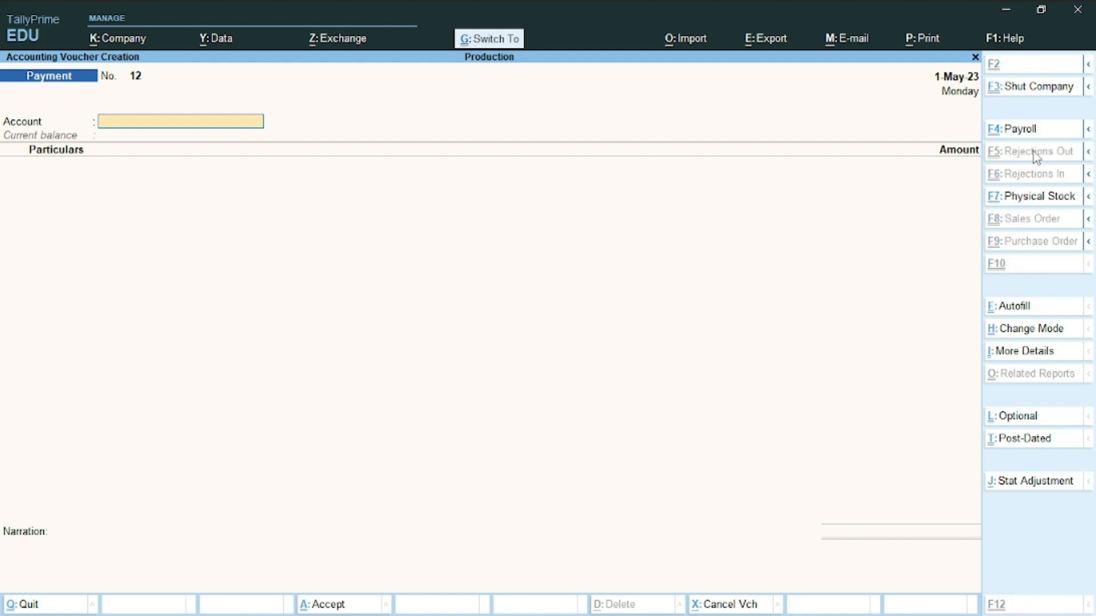
{"action": "key", "text": "ctrl+f"}
{"action": "key", "text": "Return"}
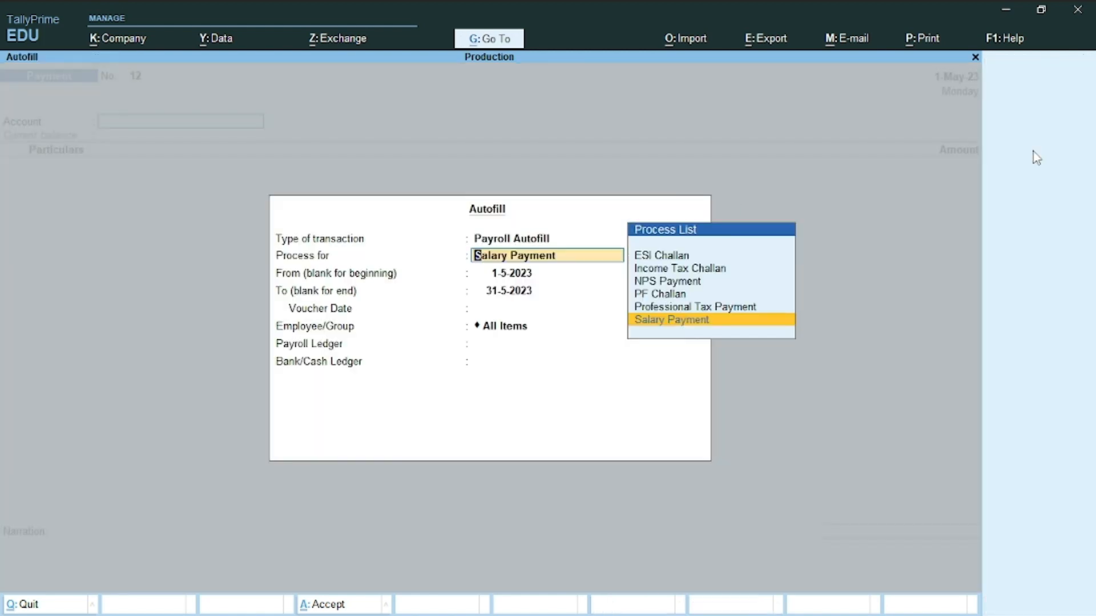
{"action": "key", "text": "Up"}
{"action": "key", "text": "Up"}
{"action": "key", "text": "Return"}
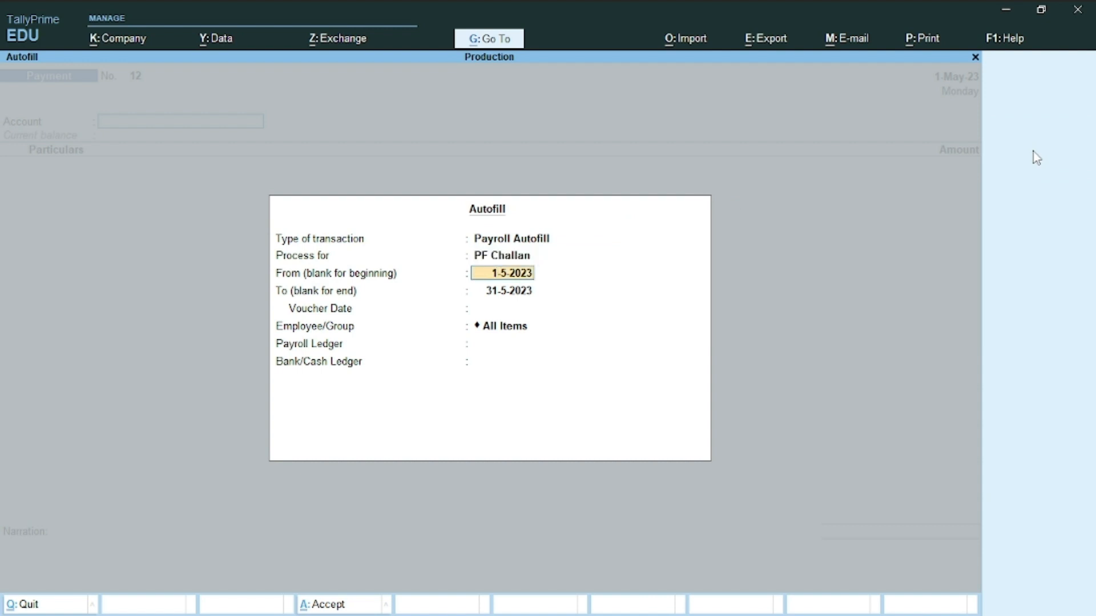
{"action": "type", "text": "1\\5"}
{"action": "key", "text": "Return"}
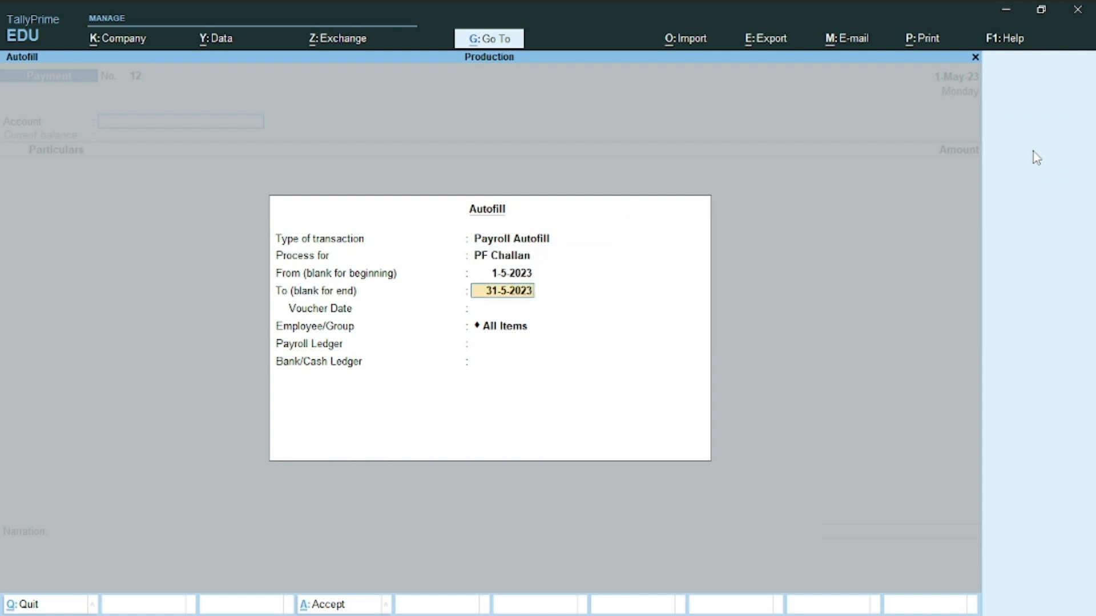
{"action": "key", "text": "Up"}
{"action": "type", "text": "1\\"}
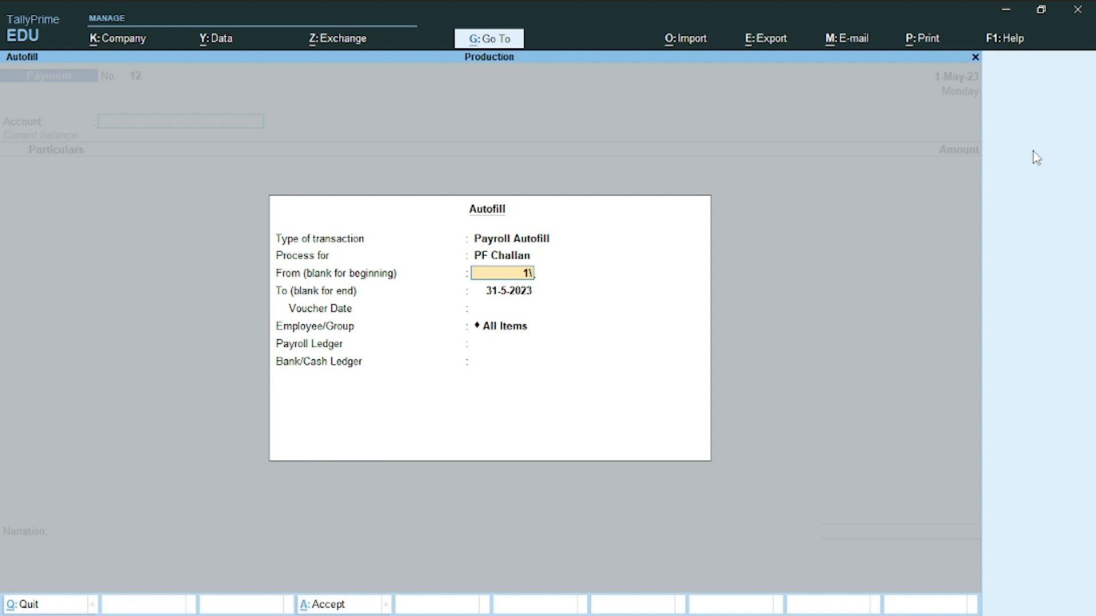
{"action": "type", "text": "4"}
{"action": "key", "text": "Return"}
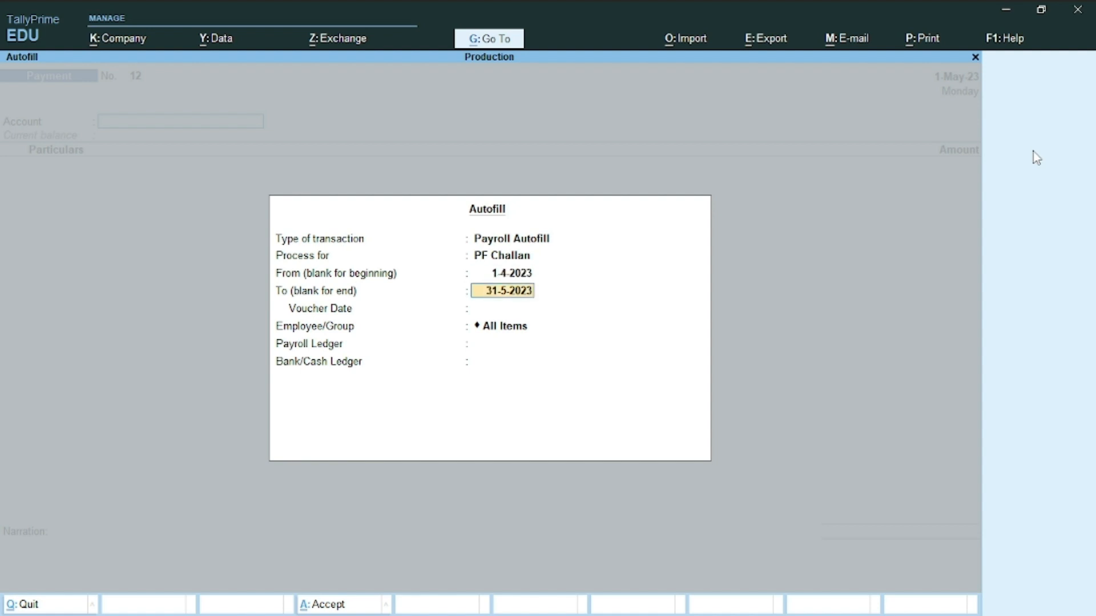
{"action": "type", "text": "1\\5"}
{"action": "key", "text": "Return"}
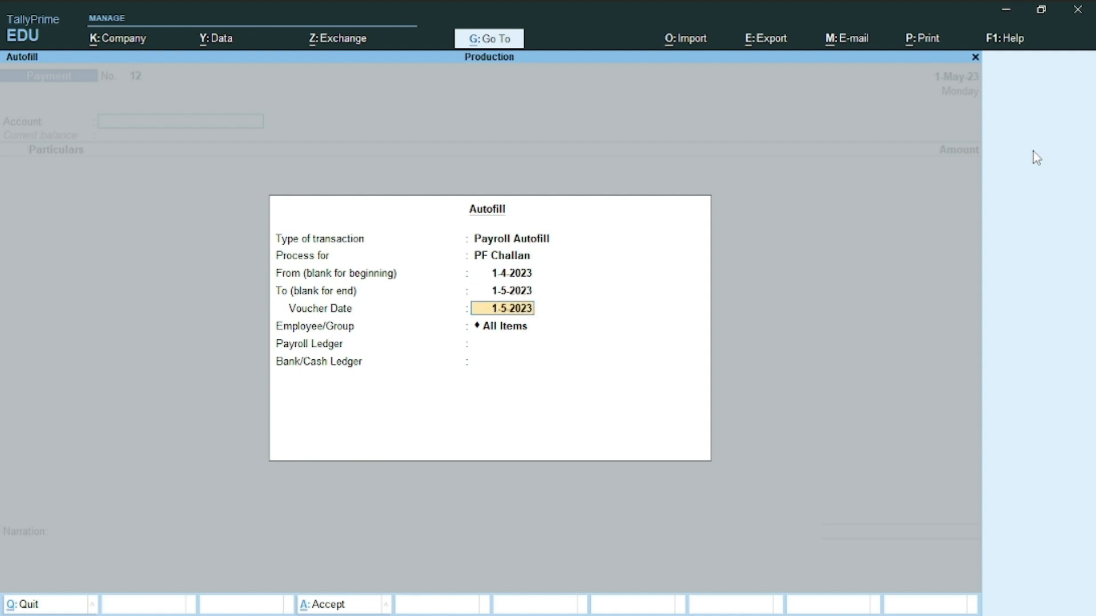
{"action": "key", "text": "Return"}
{"action": "key", "text": "Return"}
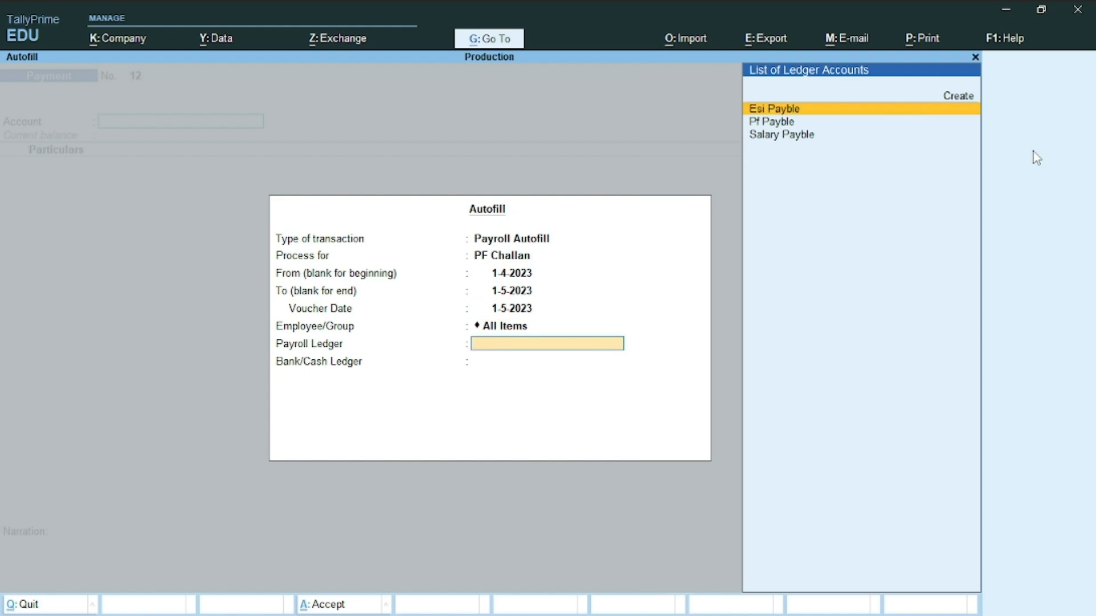
- Autofill from Pf Payble paid via Uco Bank and save payment voucher 12 for 10,543.00
{"action": "key", "text": "Down"}
{"action": "key", "text": "Return"}
{"action": "key", "text": "Down"}
{"action": "key", "text": "Down"}
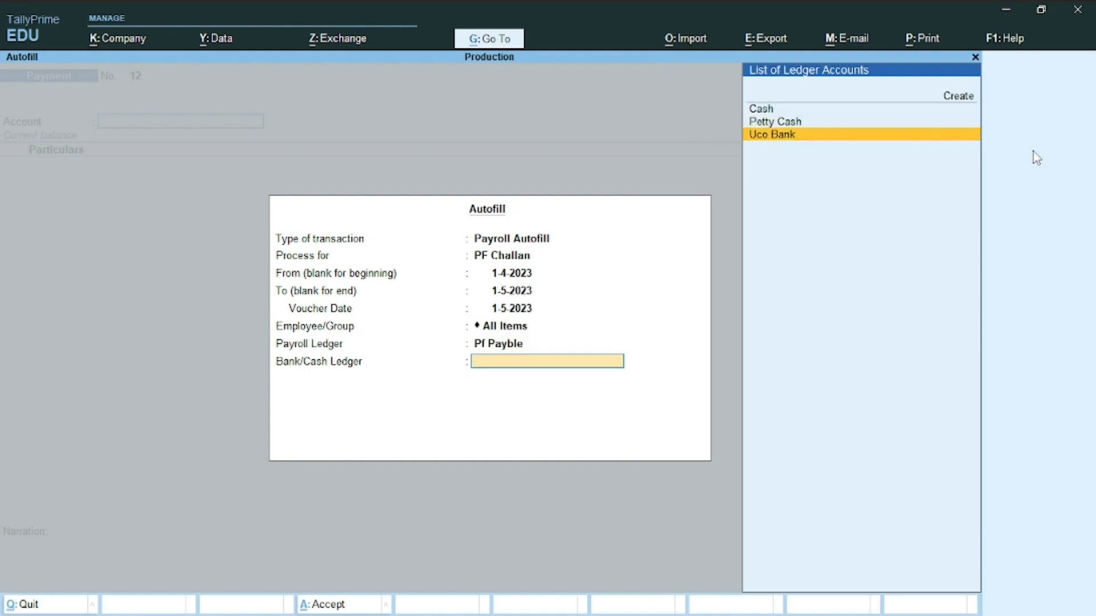
{"action": "key", "text": "Return"}
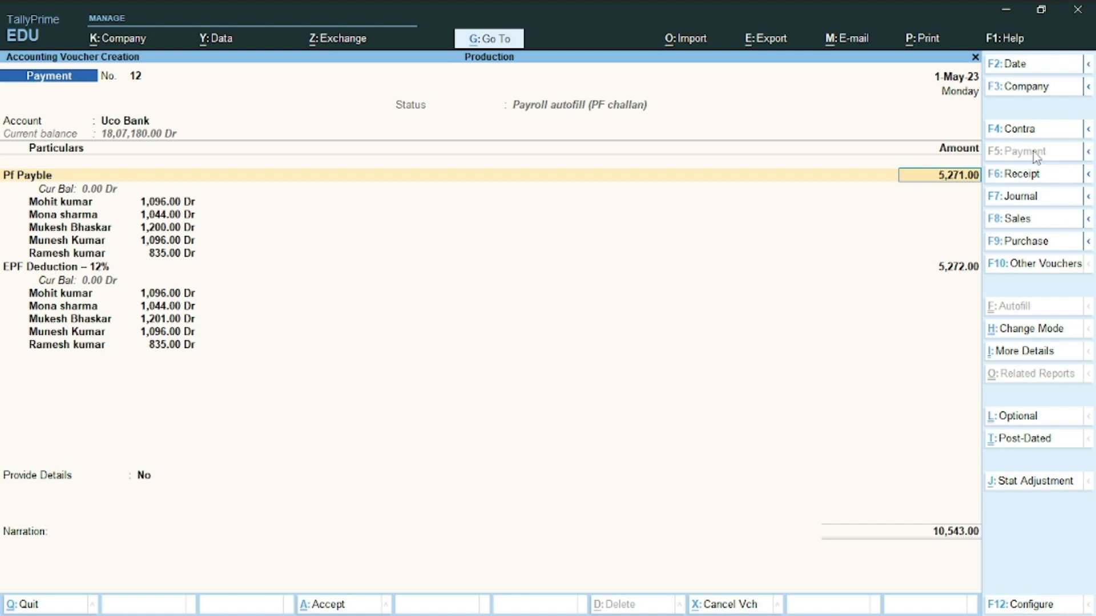
{"action": "key", "text": "ctrl+a"}
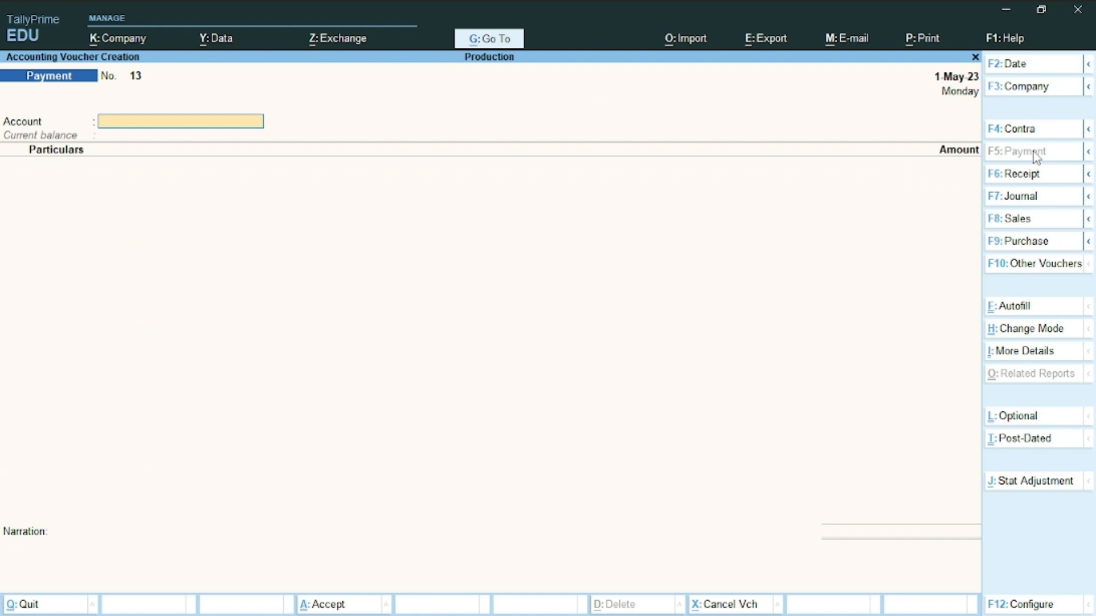
- Leave voucher entry, check the assignment document, and open the Trial Balance showing 83,17,787.00 totals
{"action": "key", "text": "Escape"}
{"action": "key", "text": "y"}
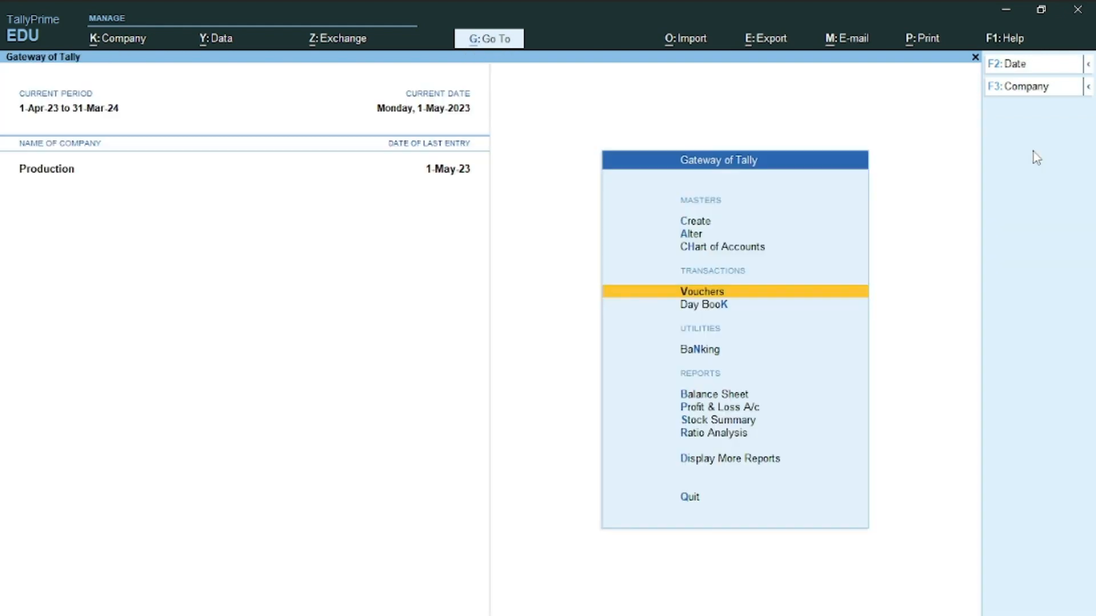
{"action": "key", "text": "alt+Tab"}
{"action": "scroll", "coordinate": [1034, 152], "scroll_direction": "down", "scroll_amount": 2}
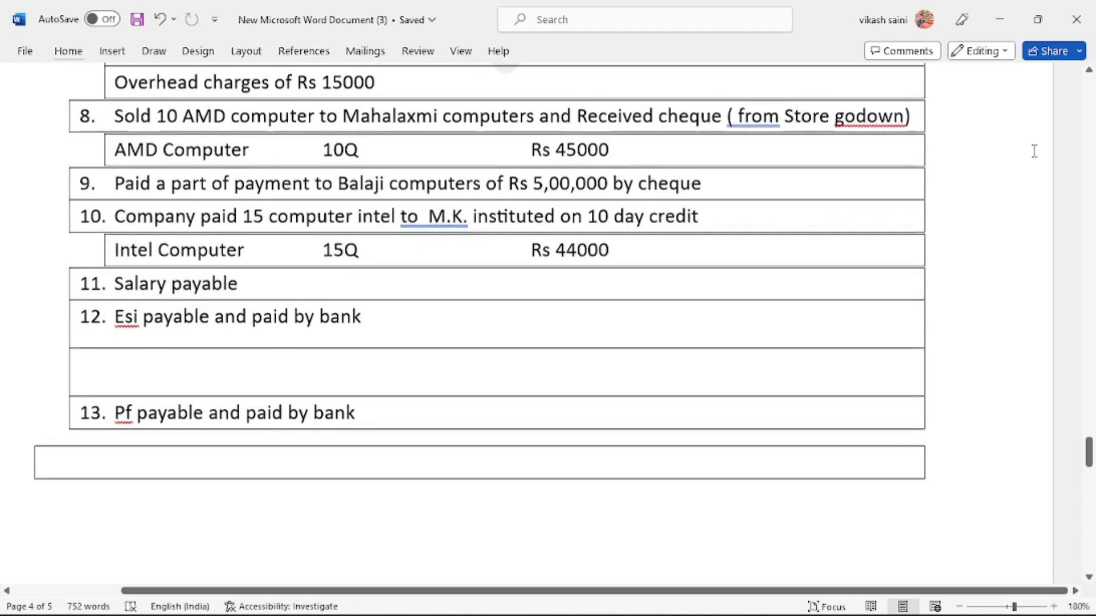
{"action": "scroll", "coordinate": [1034, 151], "scroll_direction": "down", "scroll_amount": 8}
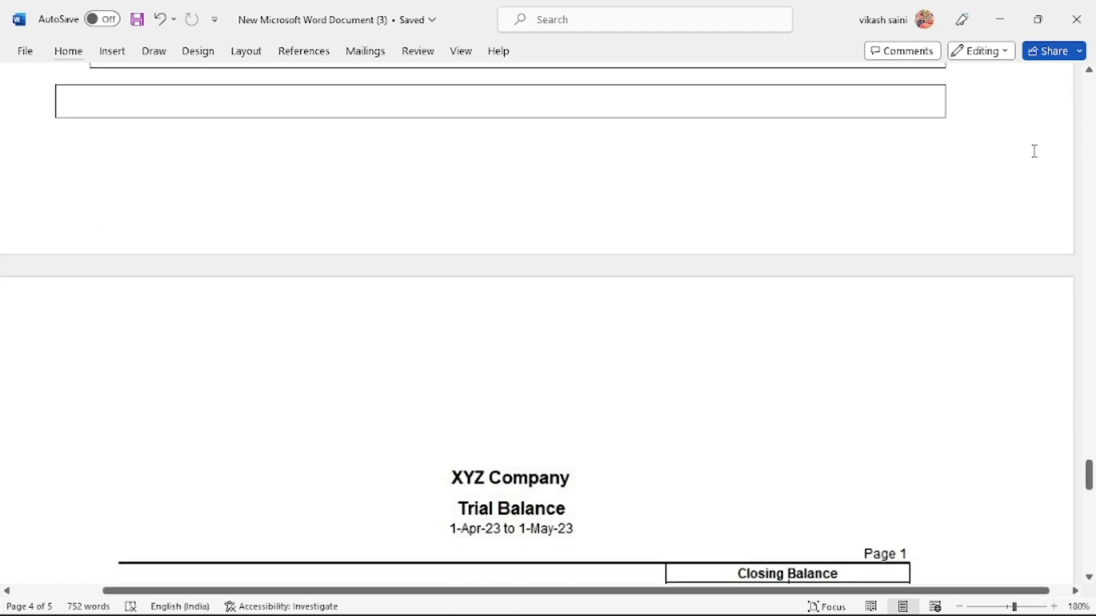
{"action": "key", "text": "alt+Tab"}
{"action": "key", "text": "Return"}
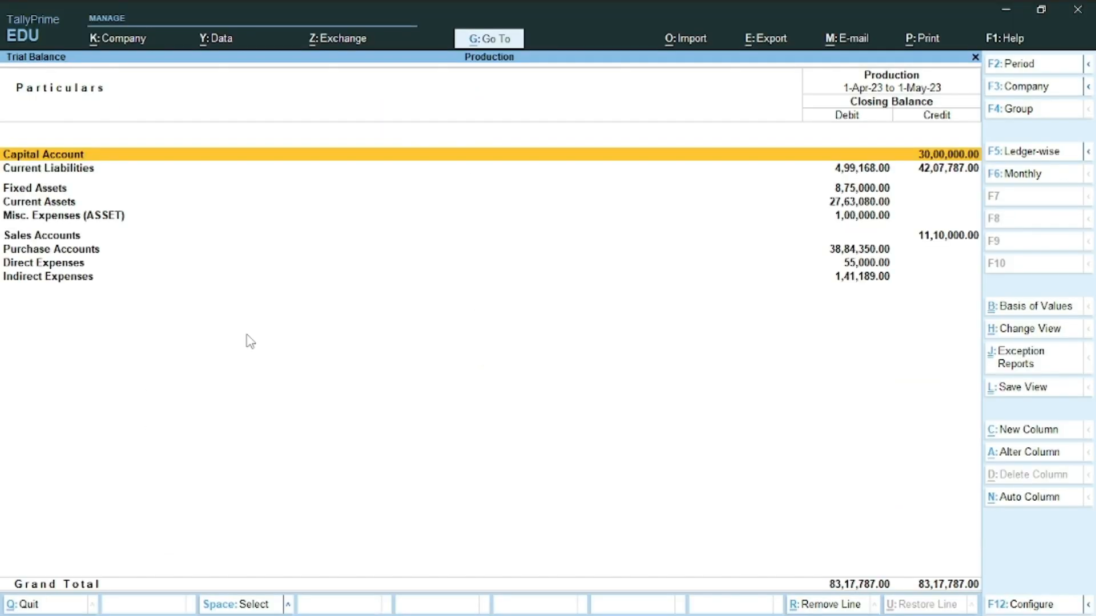
- Switch the Trial Balance to detailed view and review ledgers like Stationery and Duties & Taxes
{"action": "key", "text": "alt+F5"}
{"action": "key", "text": "Down"}
{"action": "key", "text": "Down"}
{"action": "key", "text": "Down"}
{"action": "key", "text": "Down"}
{"action": "key", "text": "Down"}
{"action": "key", "text": "Down"}
{"action": "key", "text": "Down"}
{"action": "key", "text": "Down"}
{"action": "key", "text": "Down"}
{"action": "key", "text": "Down"}
{"action": "key", "text": "Down"}
{"action": "key", "text": "Down"}
{"action": "key", "text": "Down"}
{"action": "key", "text": "Down"}
{"action": "key", "text": "Down"}
{"action": "key", "text": "Down"}
{"action": "key", "text": "Down"}
{"action": "key", "text": "Down"}
{"action": "key", "text": "Down"}
{"action": "key", "text": "Down"}
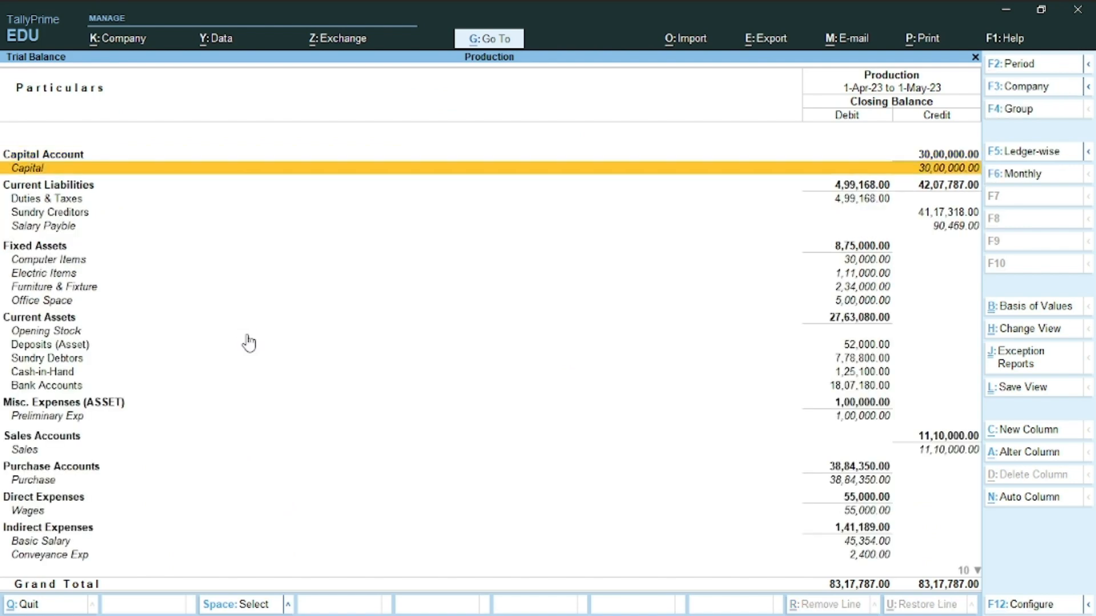
{"action": "key", "text": "Down"}
{"action": "key", "text": "Down"}
{"action": "key", "text": "Down"}
{"action": "key", "text": "Down"}
{"action": "key", "text": "Down"}
{"action": "key", "text": "Down"}
{"action": "key", "text": "Down"}
{"action": "key", "text": "Down"}
{"action": "key", "text": "Down"}
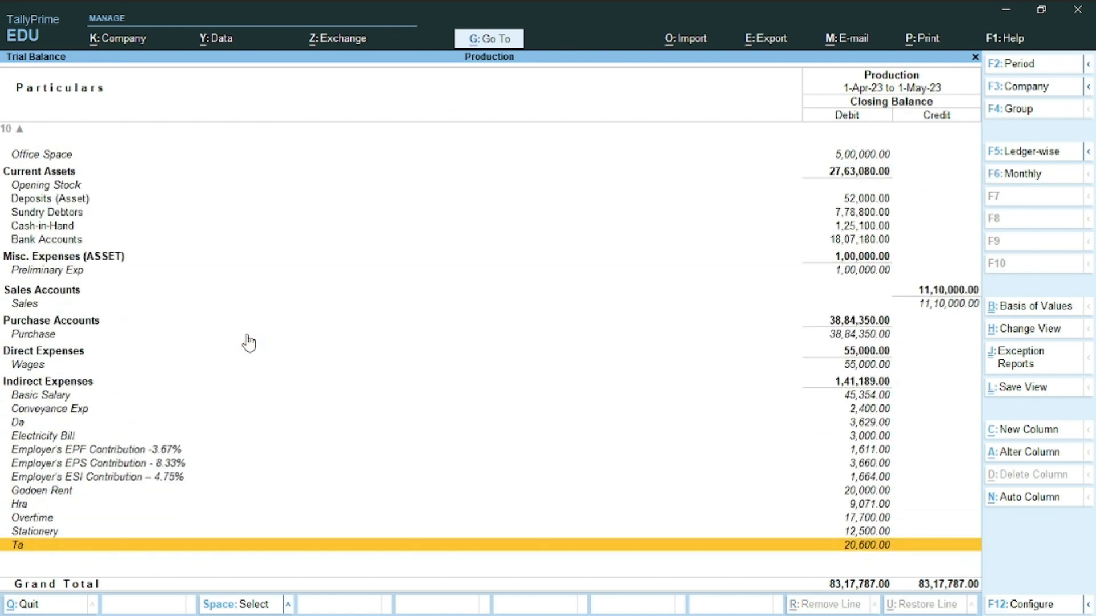
{"action": "key", "text": "Up"}
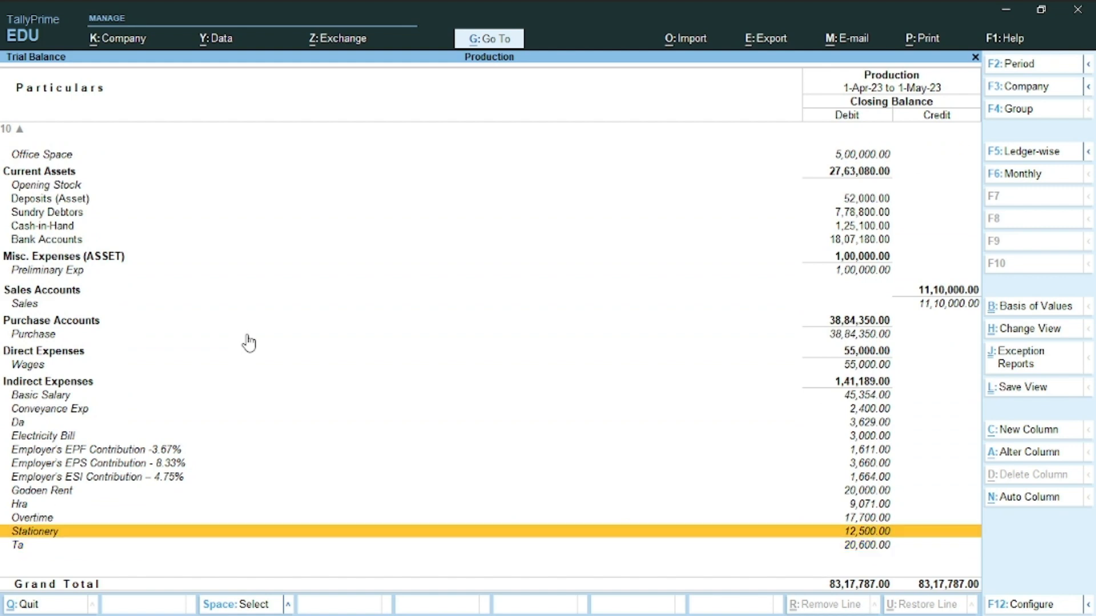
{"action": "key", "text": "Up"}
{"action": "key", "text": "Up"}
{"action": "key", "text": "Up"}
{"action": "key", "text": "Up"}
{"action": "key", "text": "Up"}
{"action": "key", "text": "Up"}
{"action": "key", "text": "Up"}
{"action": "key", "text": "Up"}
{"action": "key", "text": "Up"}
{"action": "key", "text": "Up"}
{"action": "key", "text": "Up"}
{"action": "key", "text": "Up"}
{"action": "key", "text": "Up"}
{"action": "key", "text": "Up"}
{"action": "key", "text": "Up"}
{"action": "key", "text": "Up"}
{"action": "key", "text": "Up"}
{"action": "key", "text": "Up"}
{"action": "key", "text": "Up"}
{"action": "key", "text": "Up"}
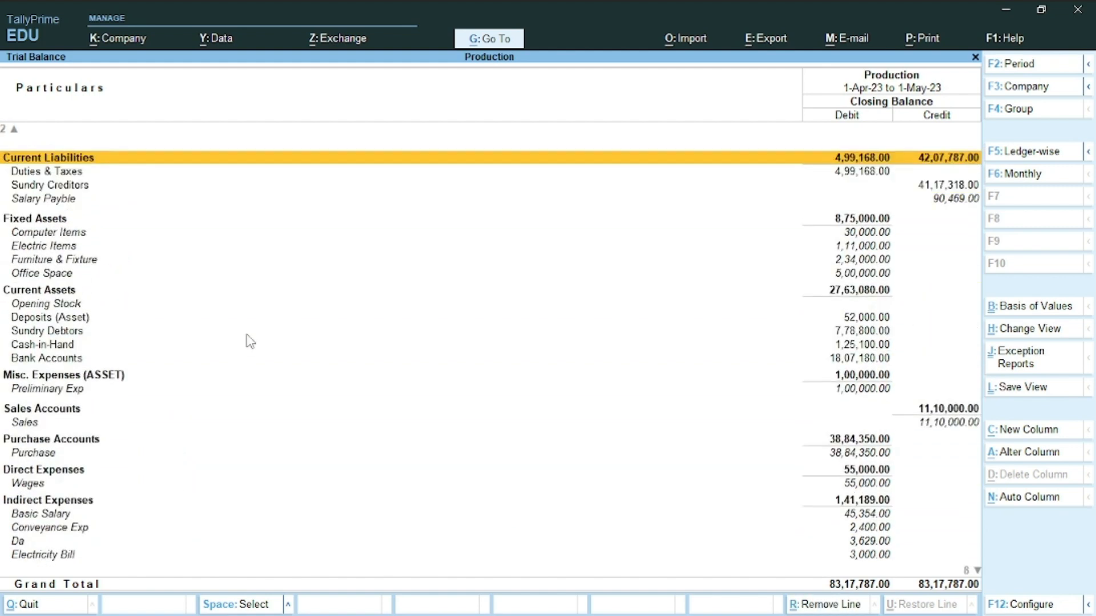
{"action": "key", "text": "Down"}
{"action": "key", "text": "Down"}
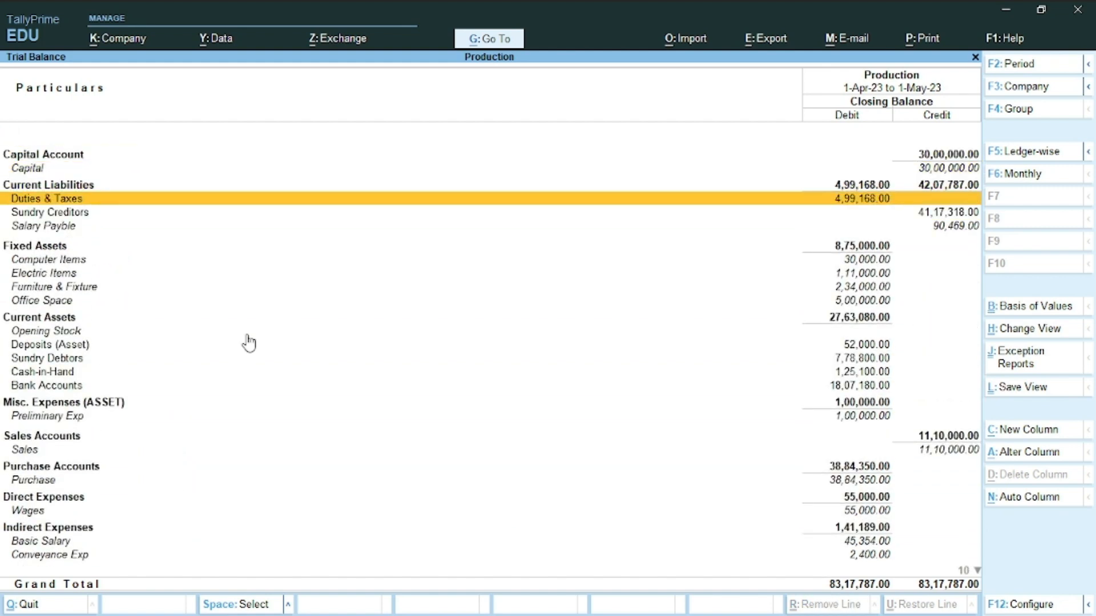